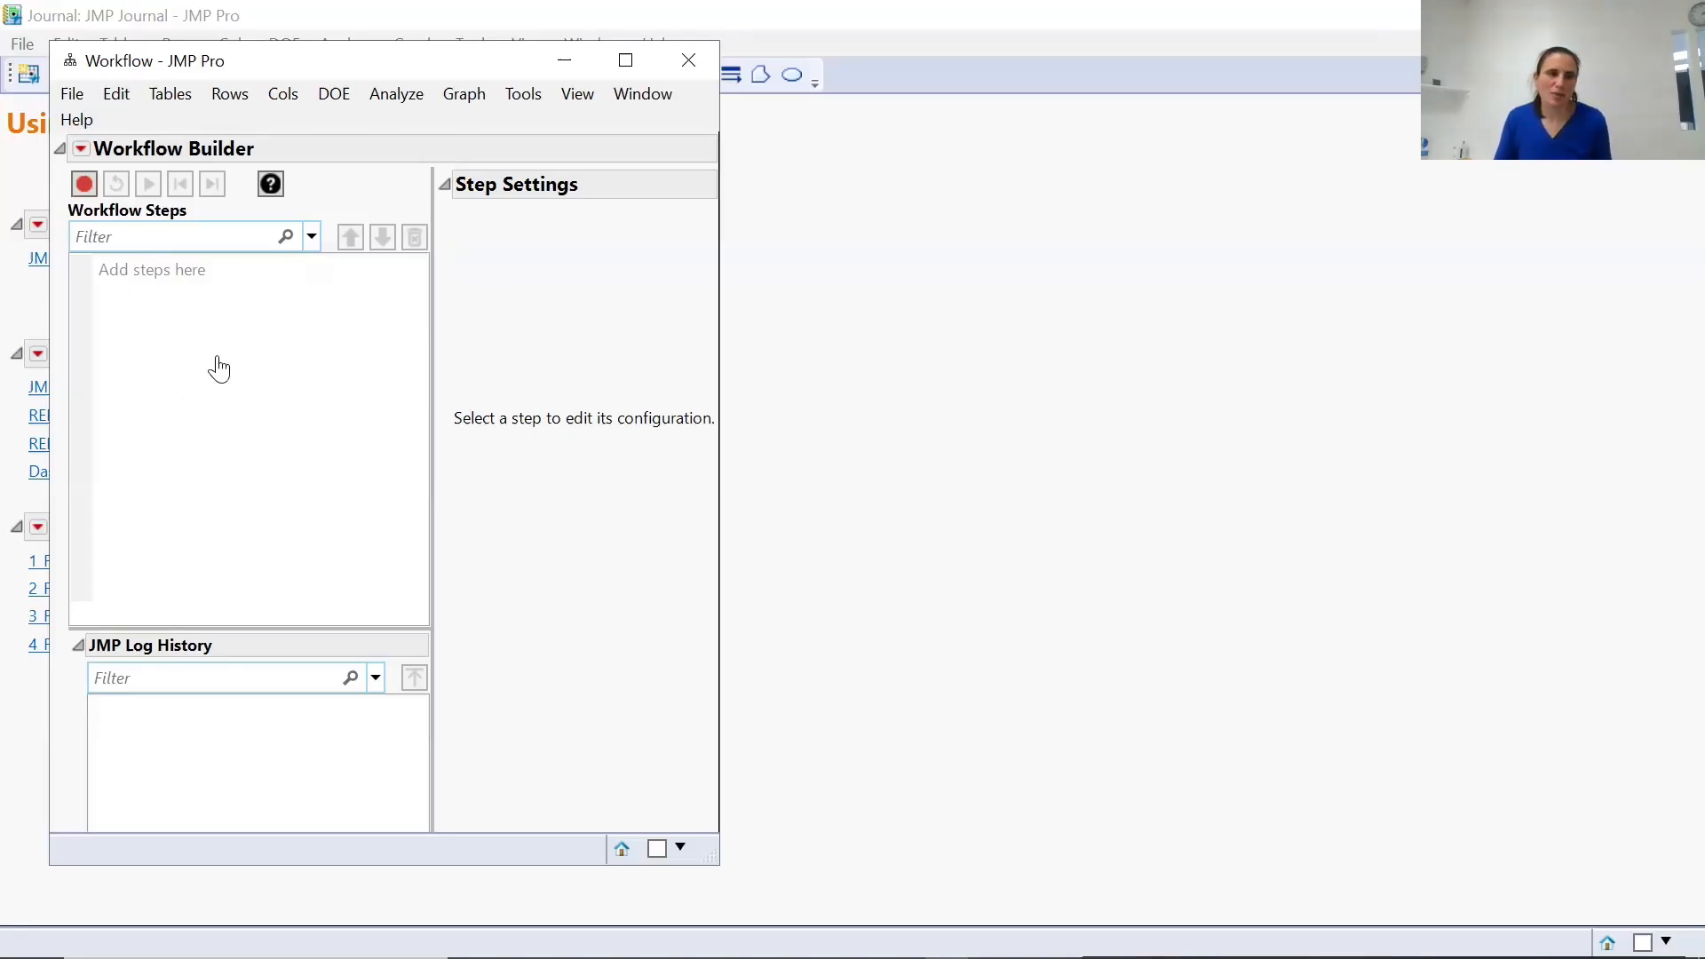
Start recording the workflow and open the data table JMP Presentation - Base Table.jmp.
click(86, 193)
click(71, 96)
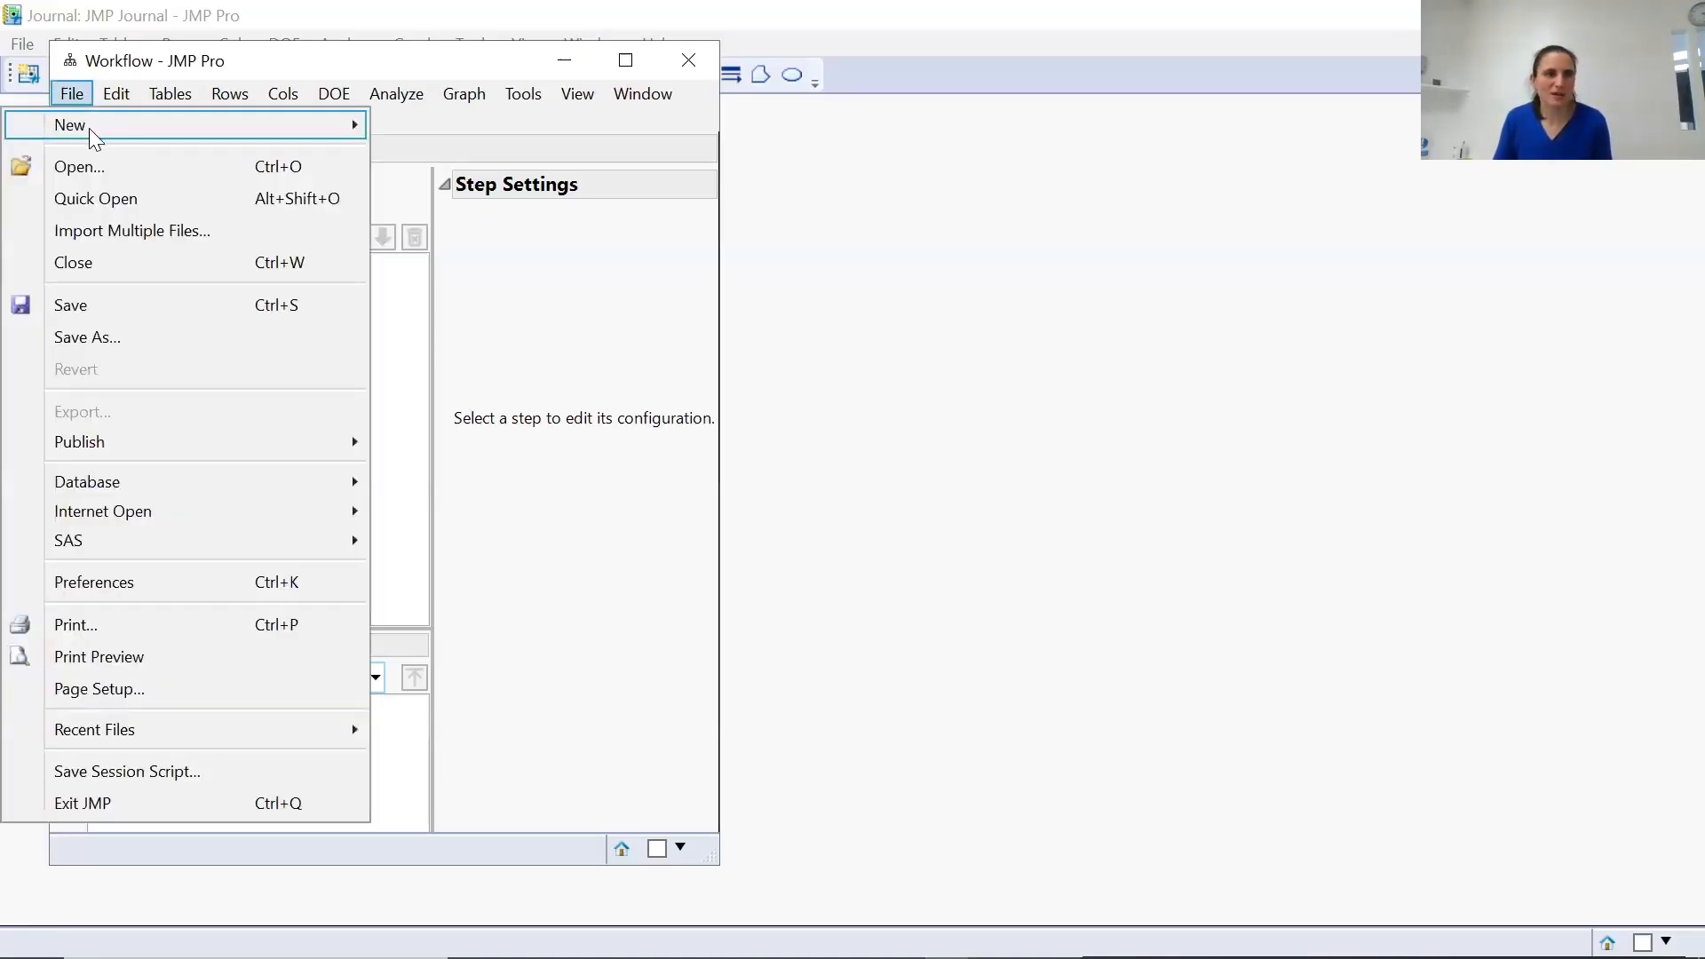
click(88, 168)
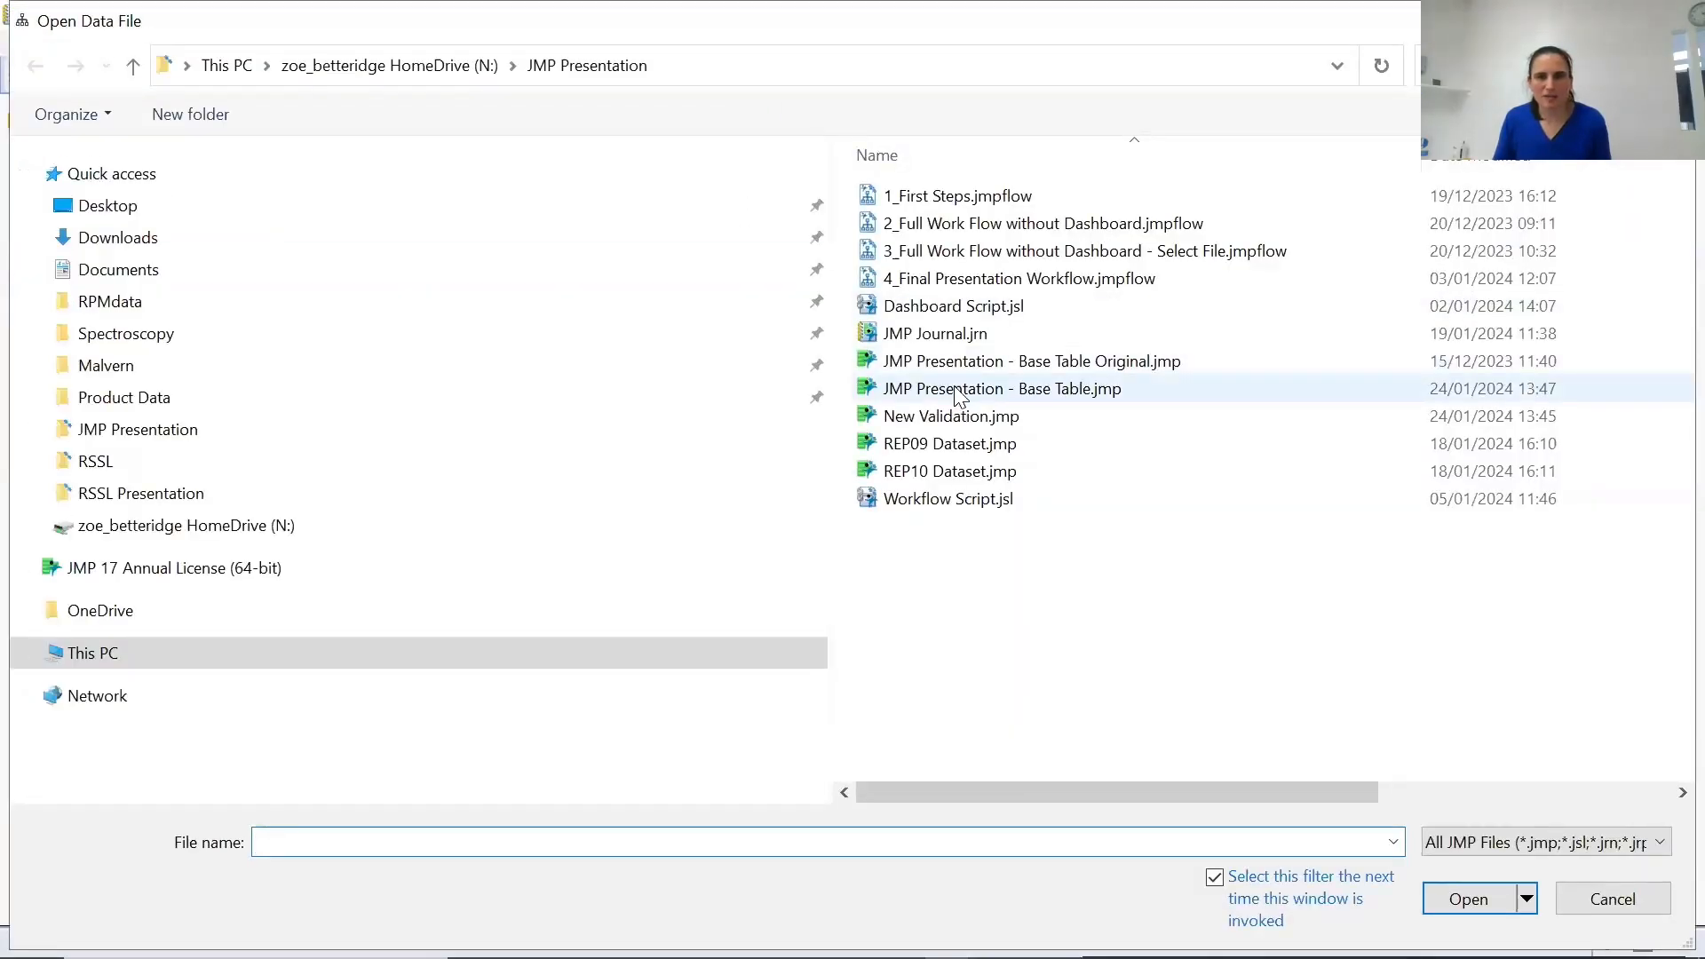
click(959, 397)
click(1474, 897)
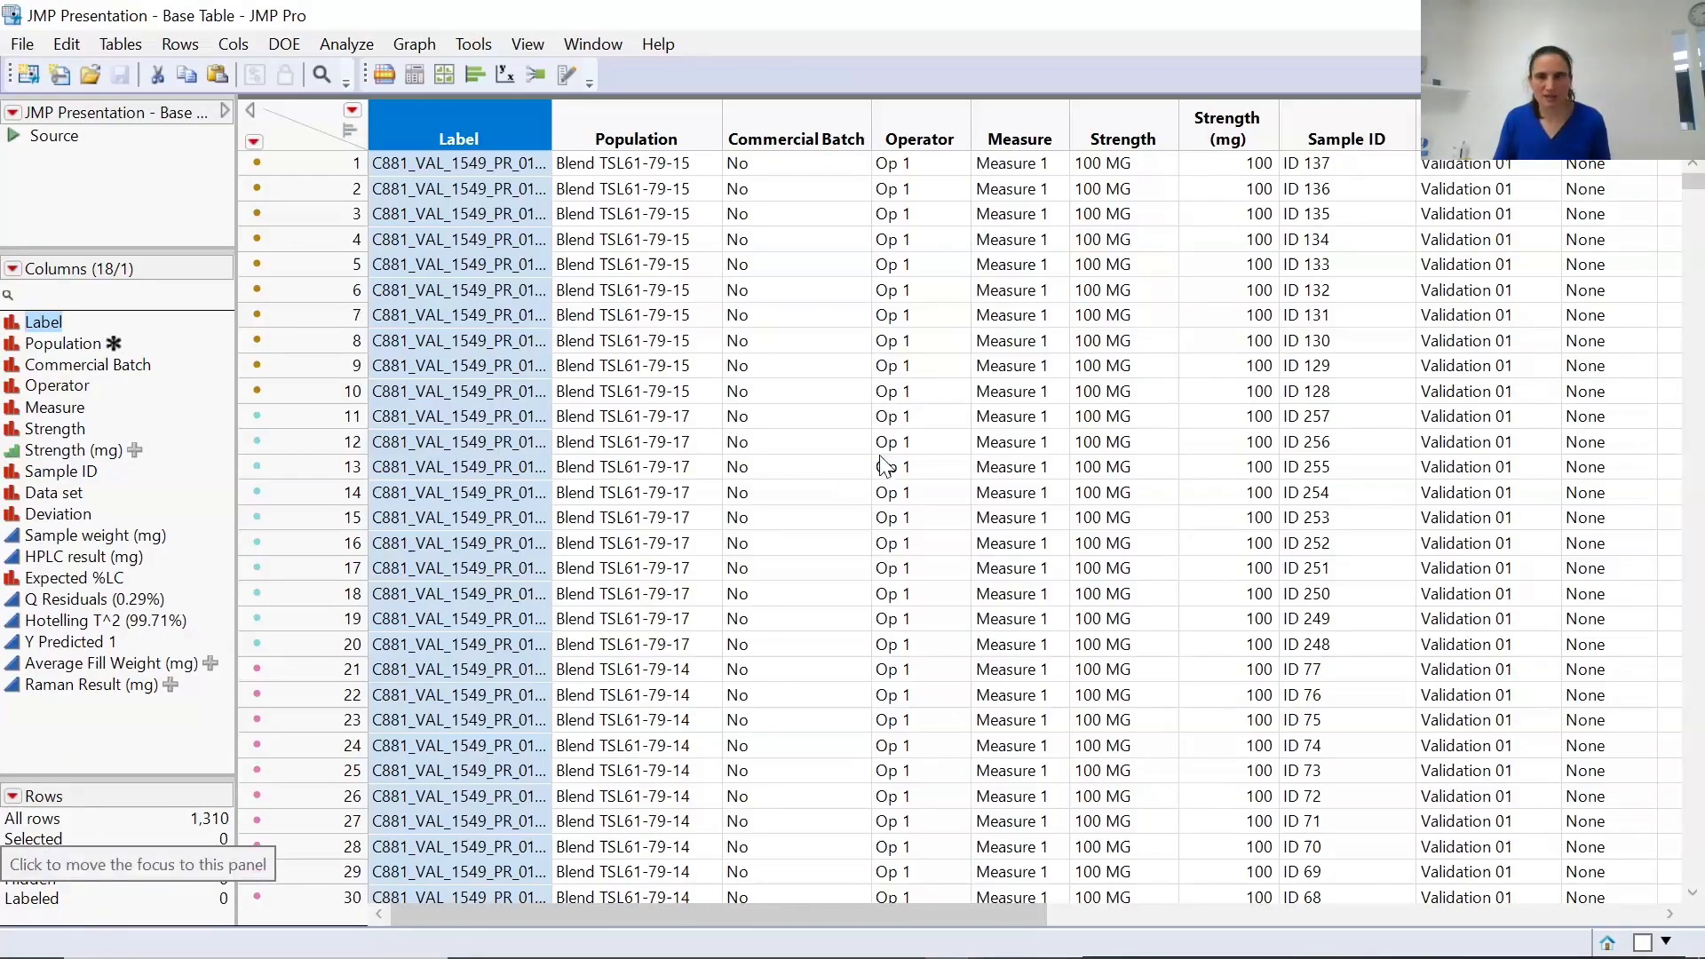
Bring the Workflow Builder window to the front and check the recorded workflow steps.
key(alt+Tab)
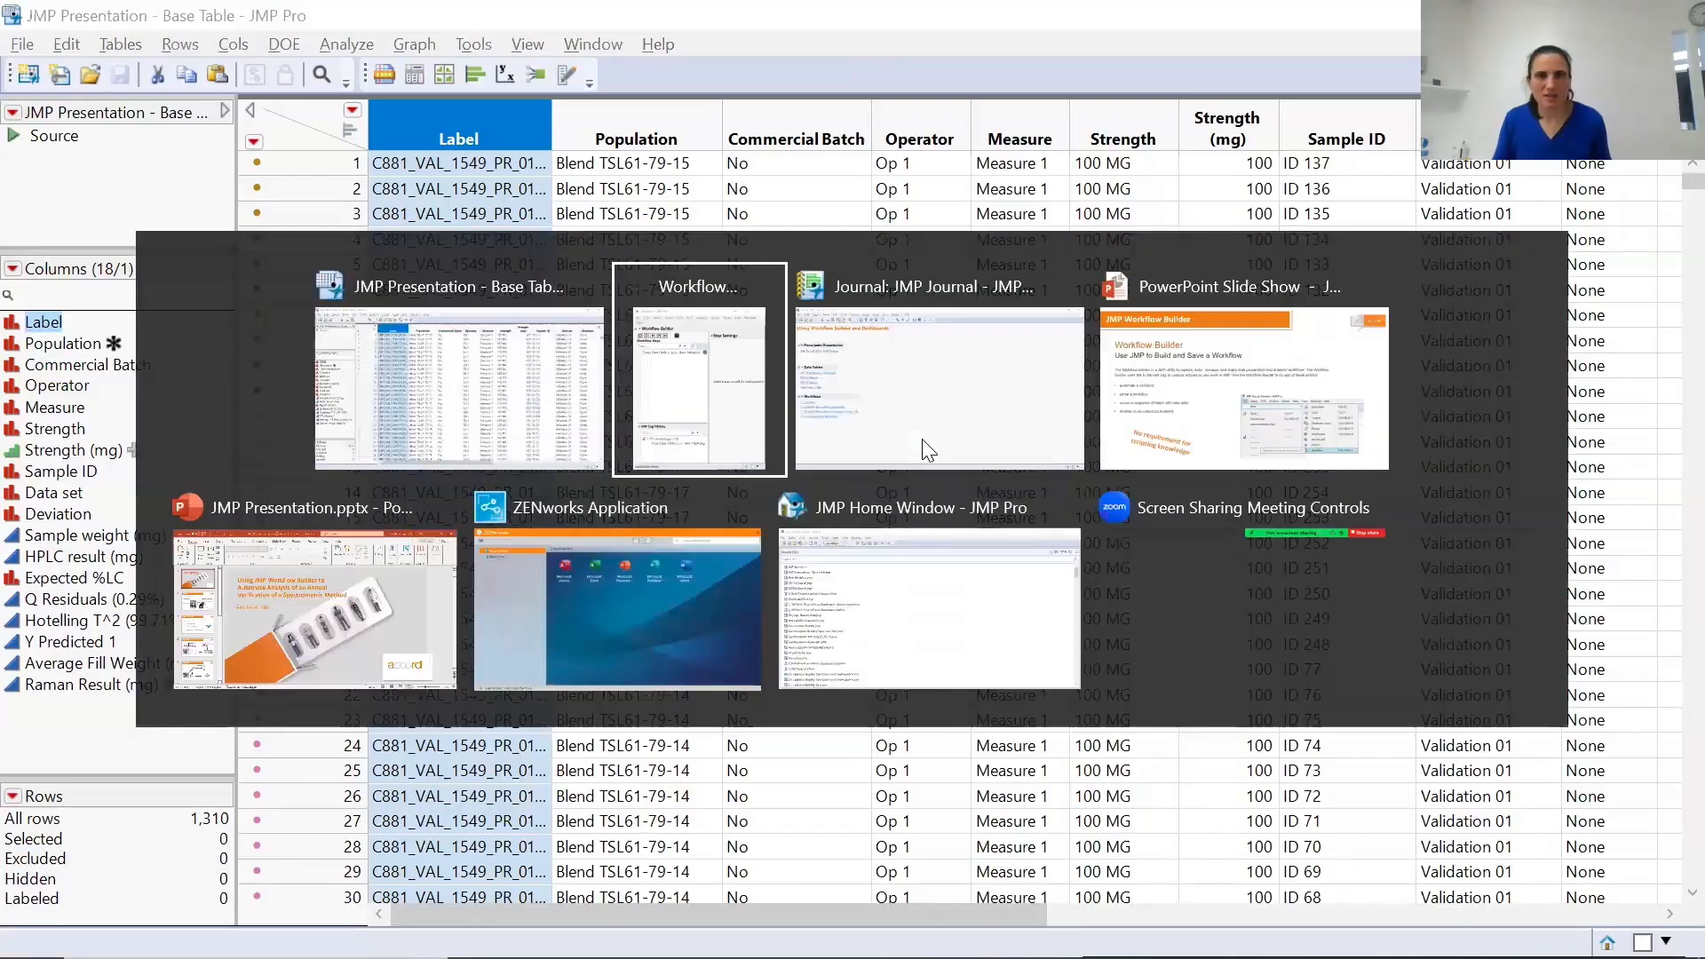
key(alt+Tab)
key(alt+Tab)
key(alt+Tab)
key(alt+Tab)
key(alt+Tab)
key(alt+Tab)
key(alt+Tab)
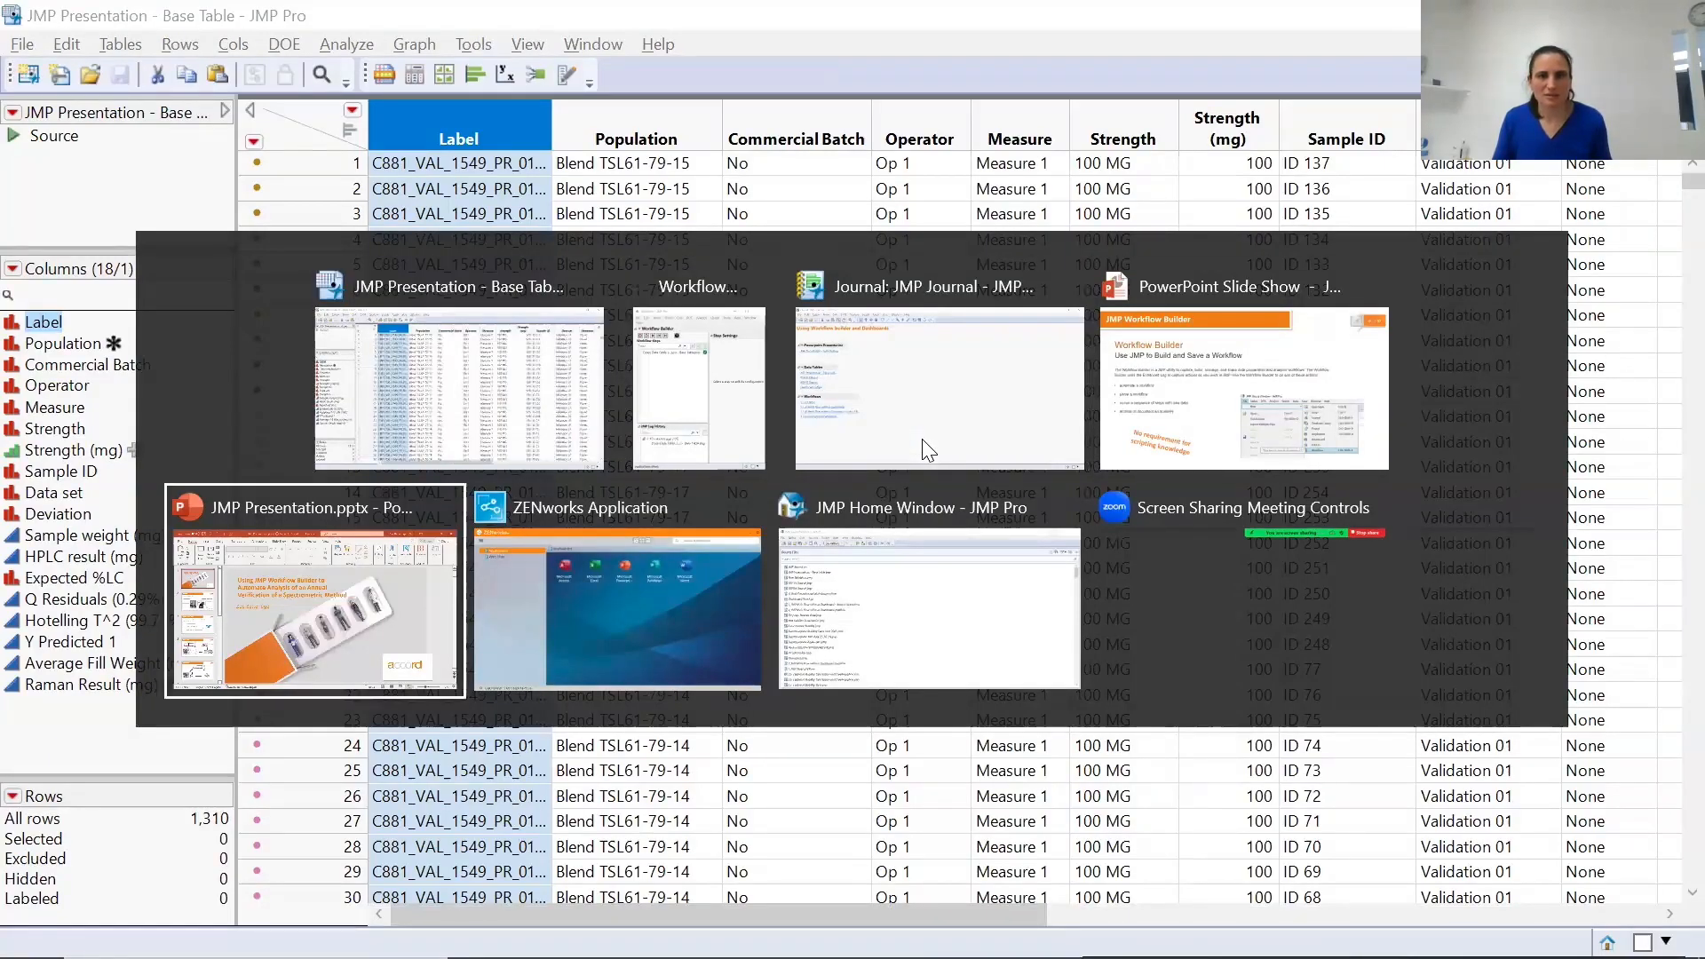
key(alt+Tab)
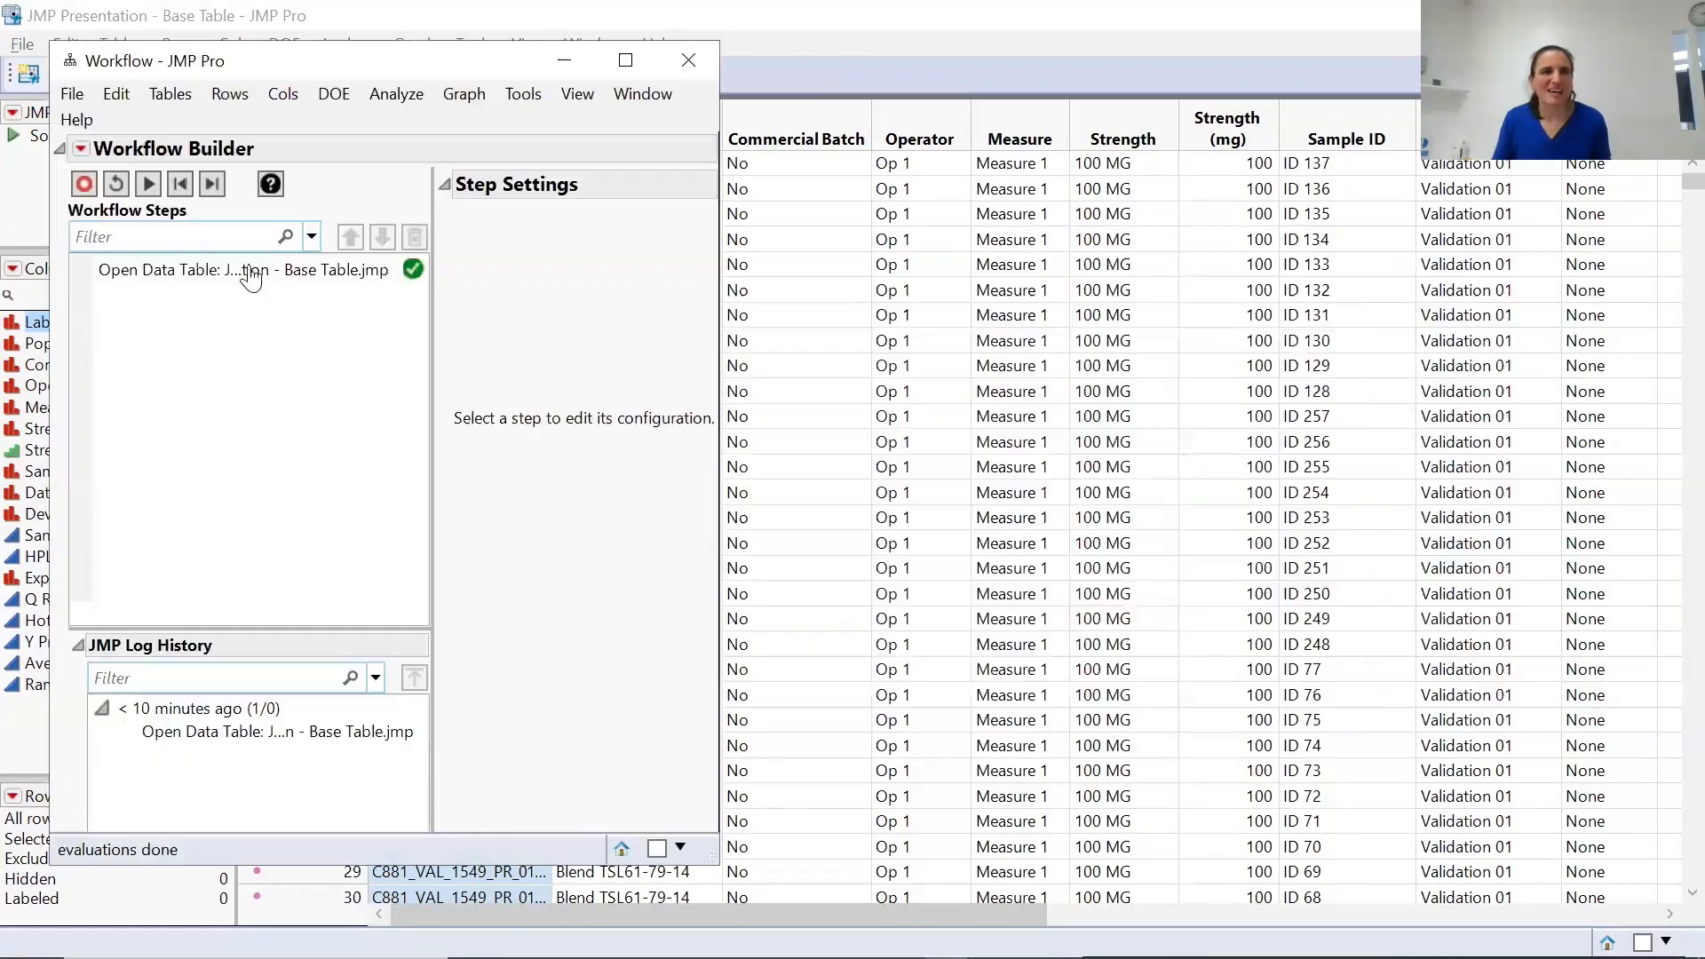
Open the data table REP09 Dataset.jmp from the JMP Presentation folder.
click(71, 93)
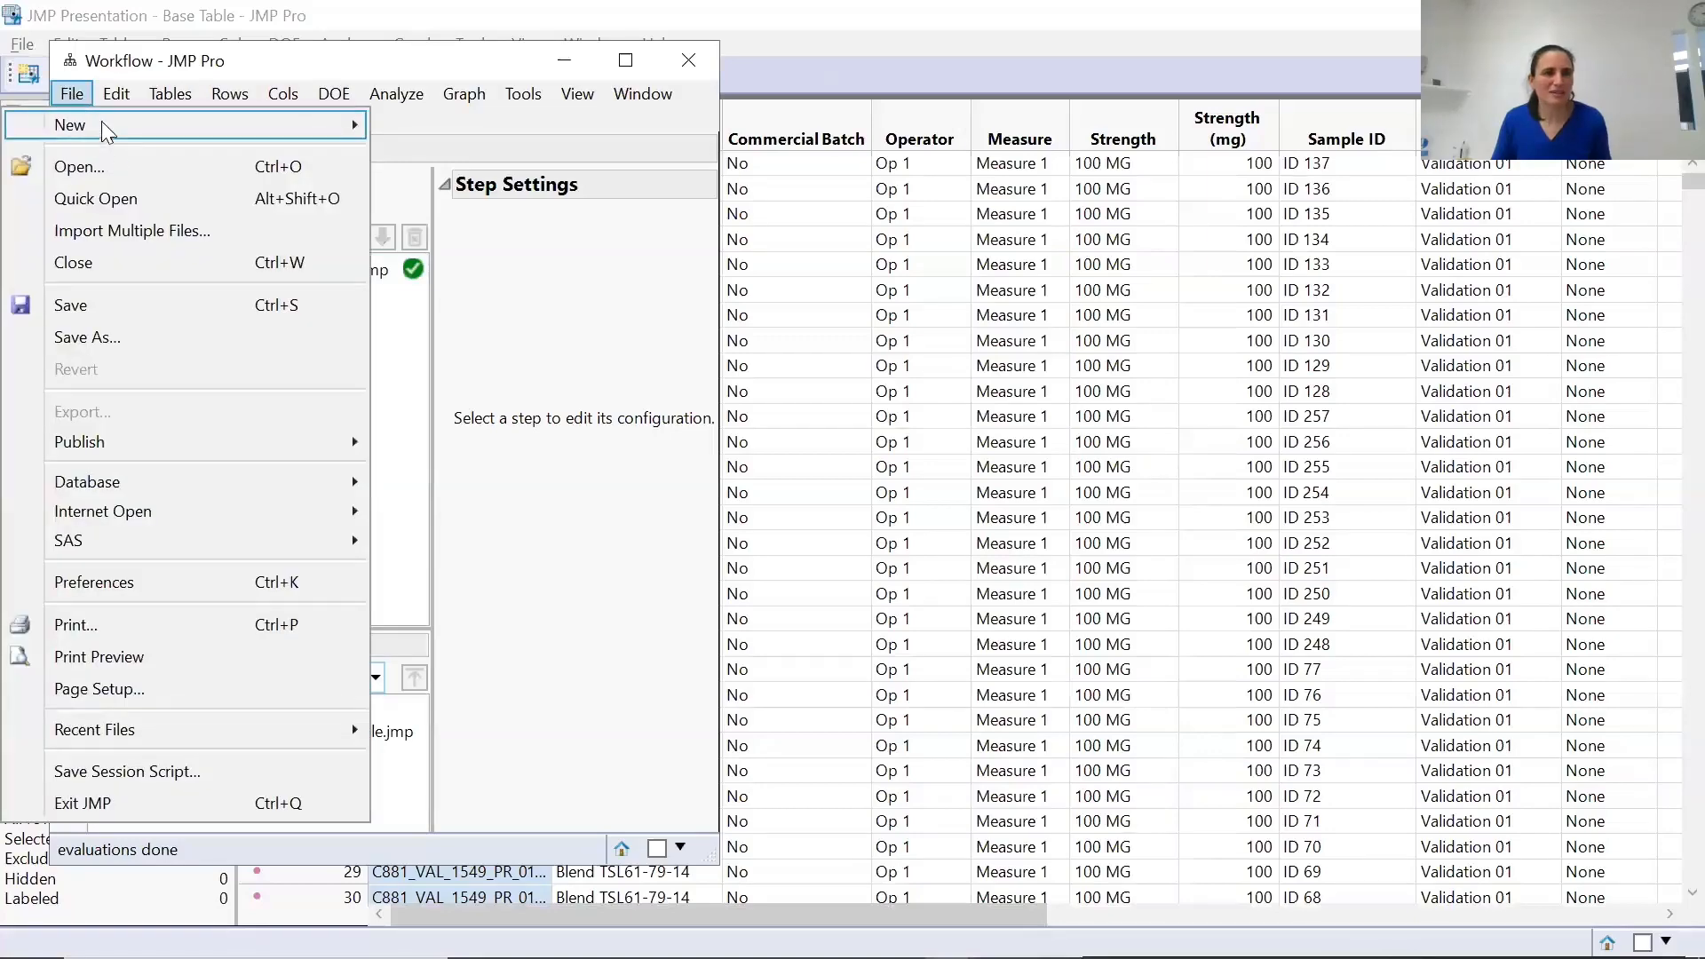
click(110, 159)
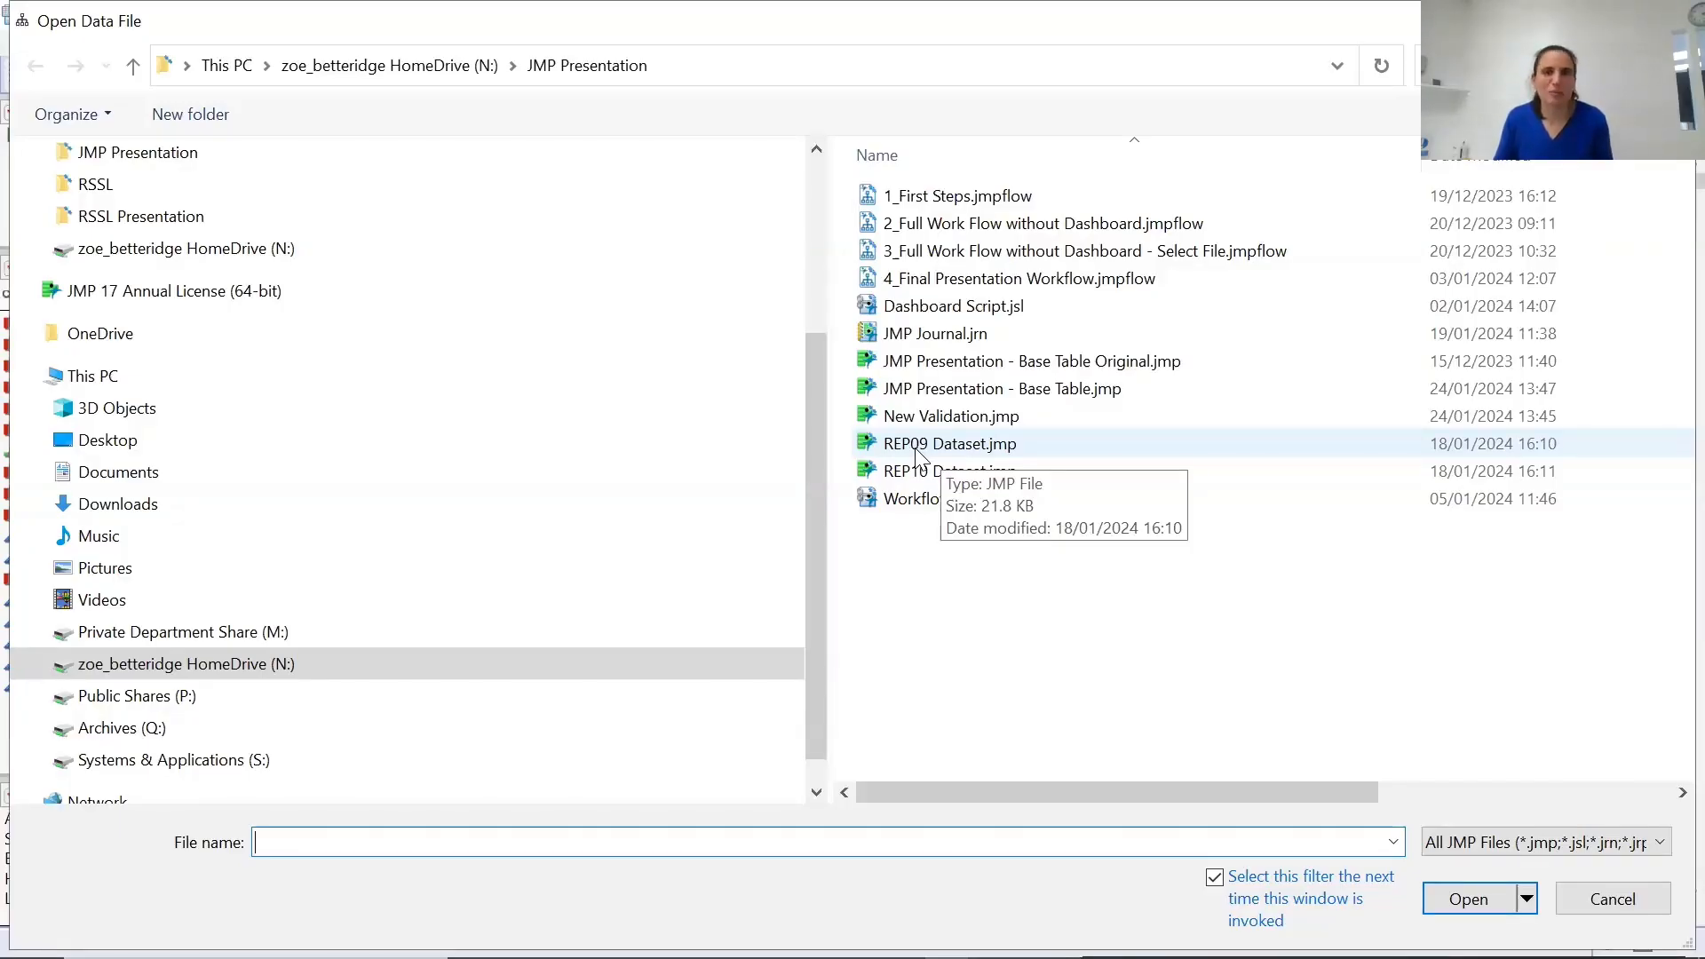
click(916, 448)
click(1467, 899)
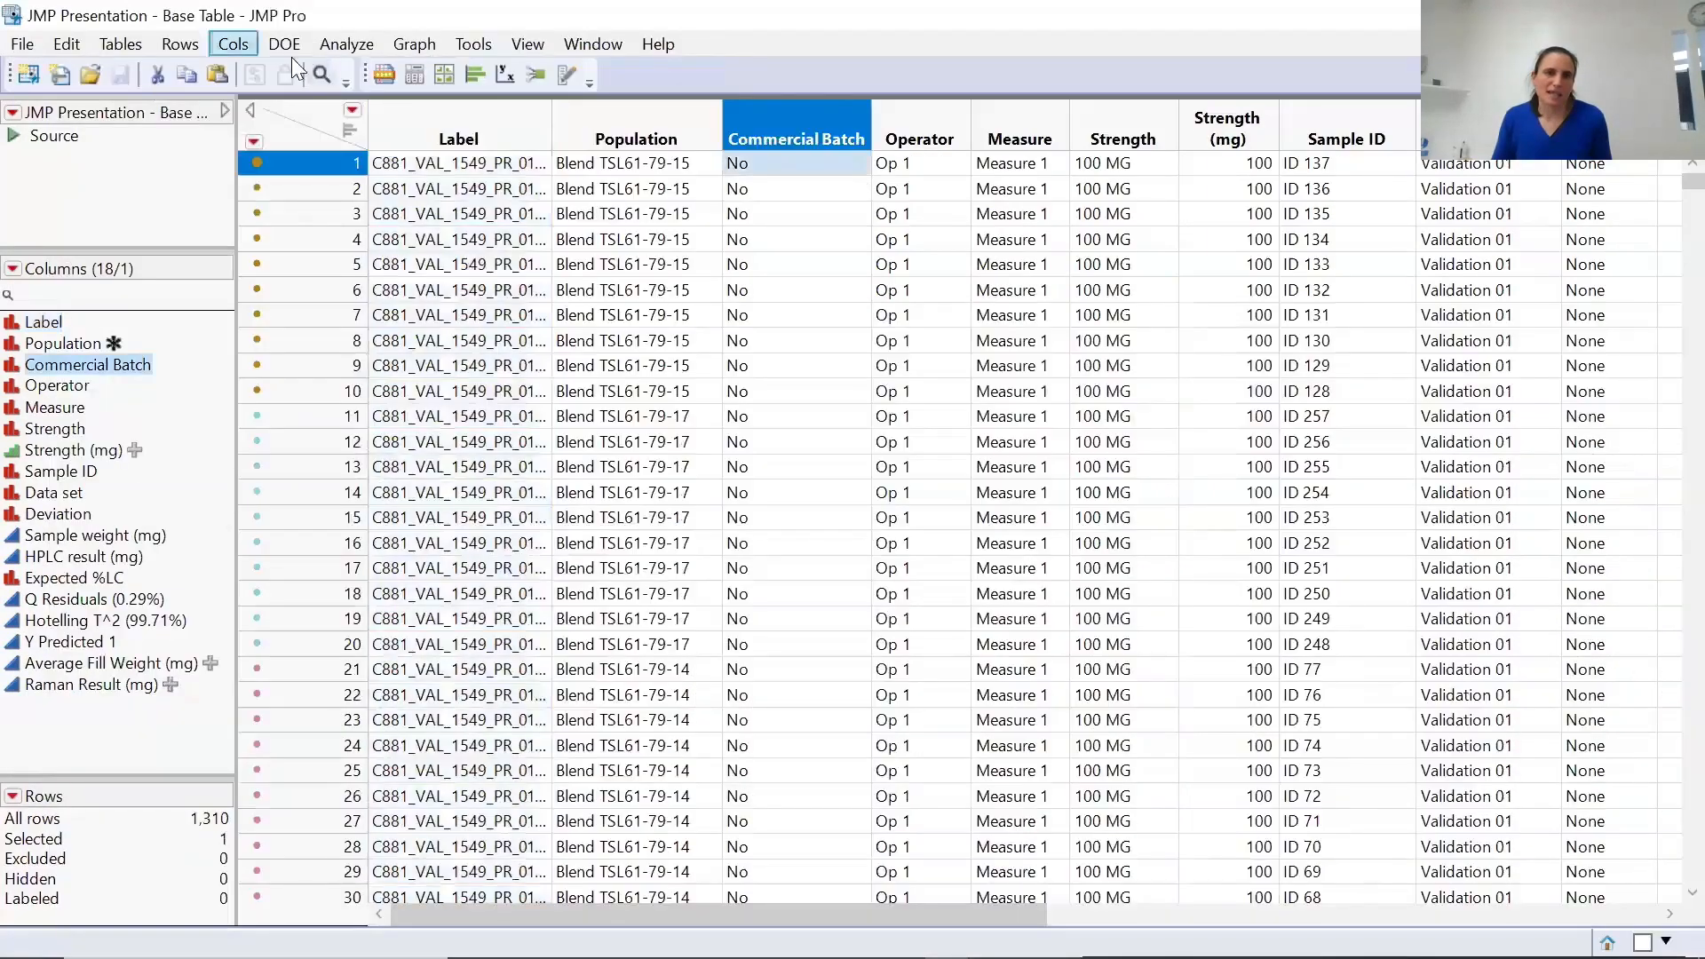
Concatenate REP09 Dataset with the JMP Presentation - Base Table, appending its rows to the first table.
click(114, 46)
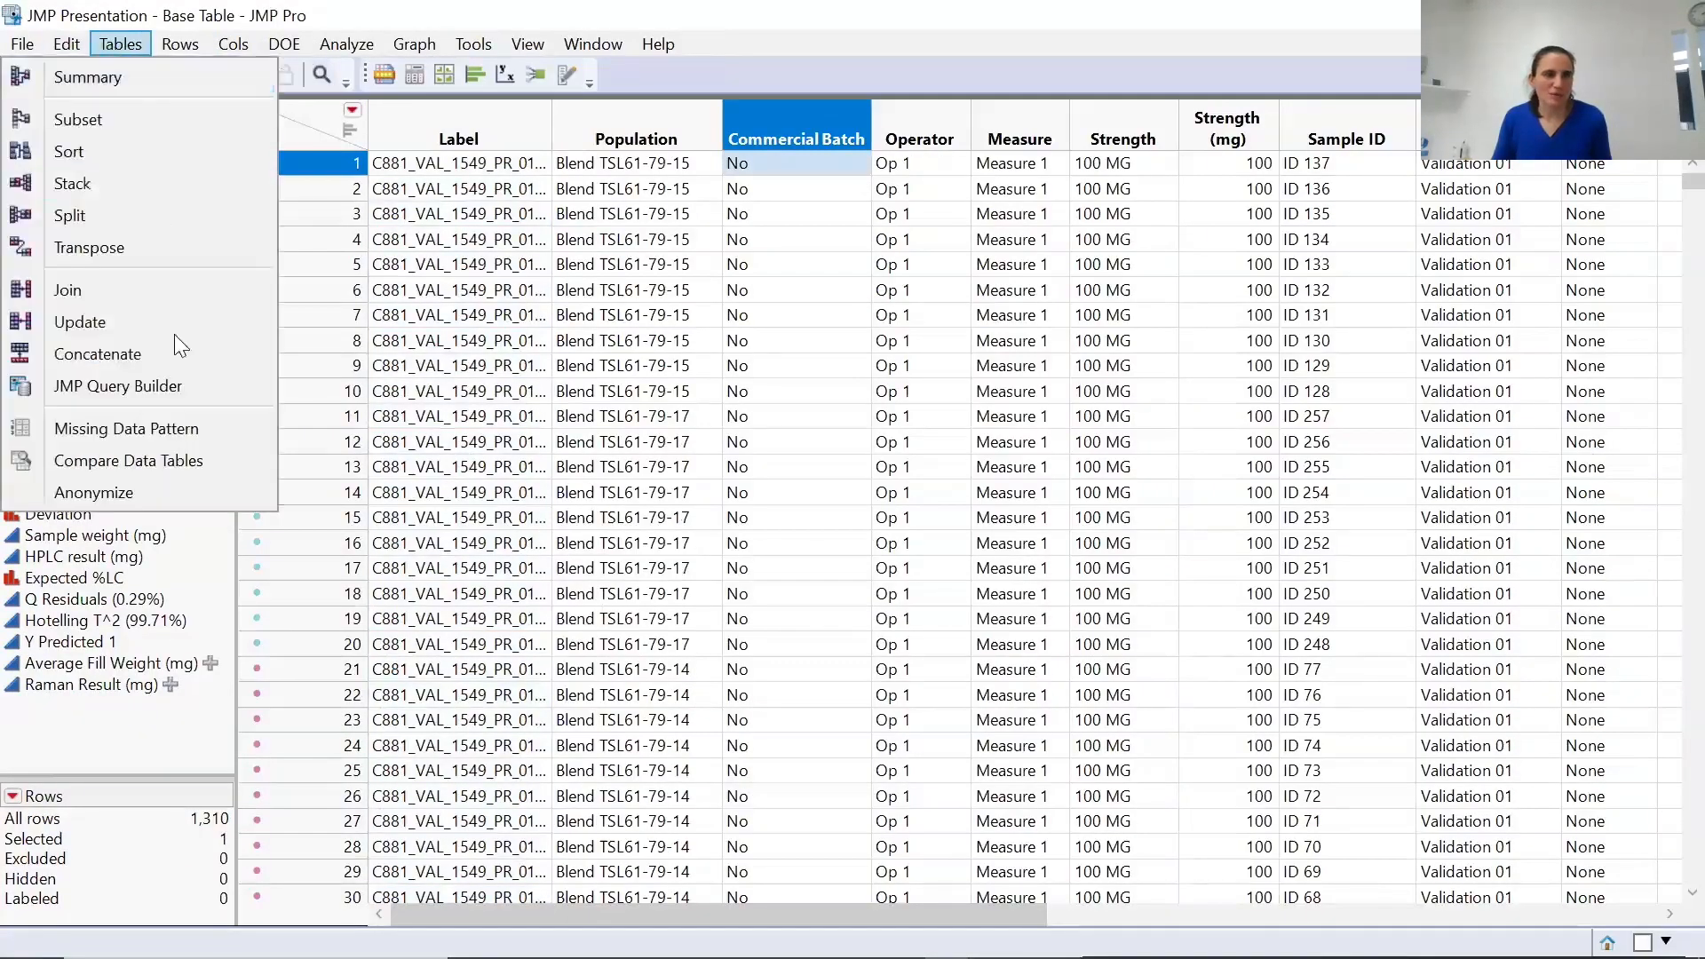
click(149, 353)
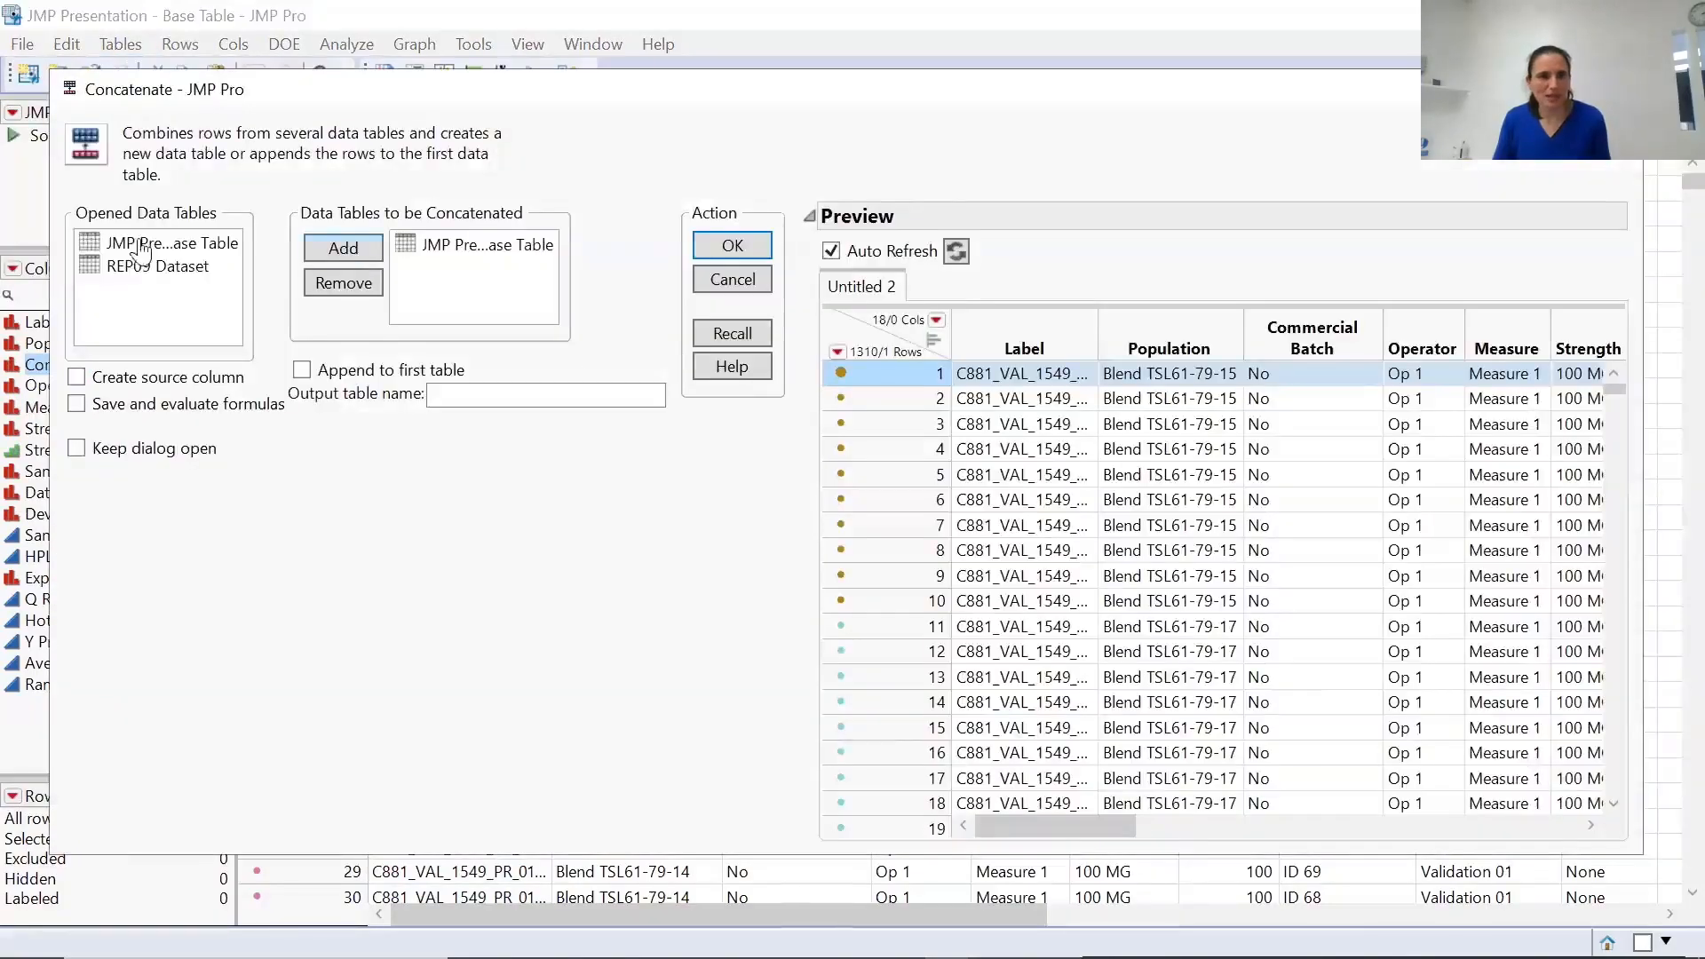
click(142, 265)
click(343, 247)
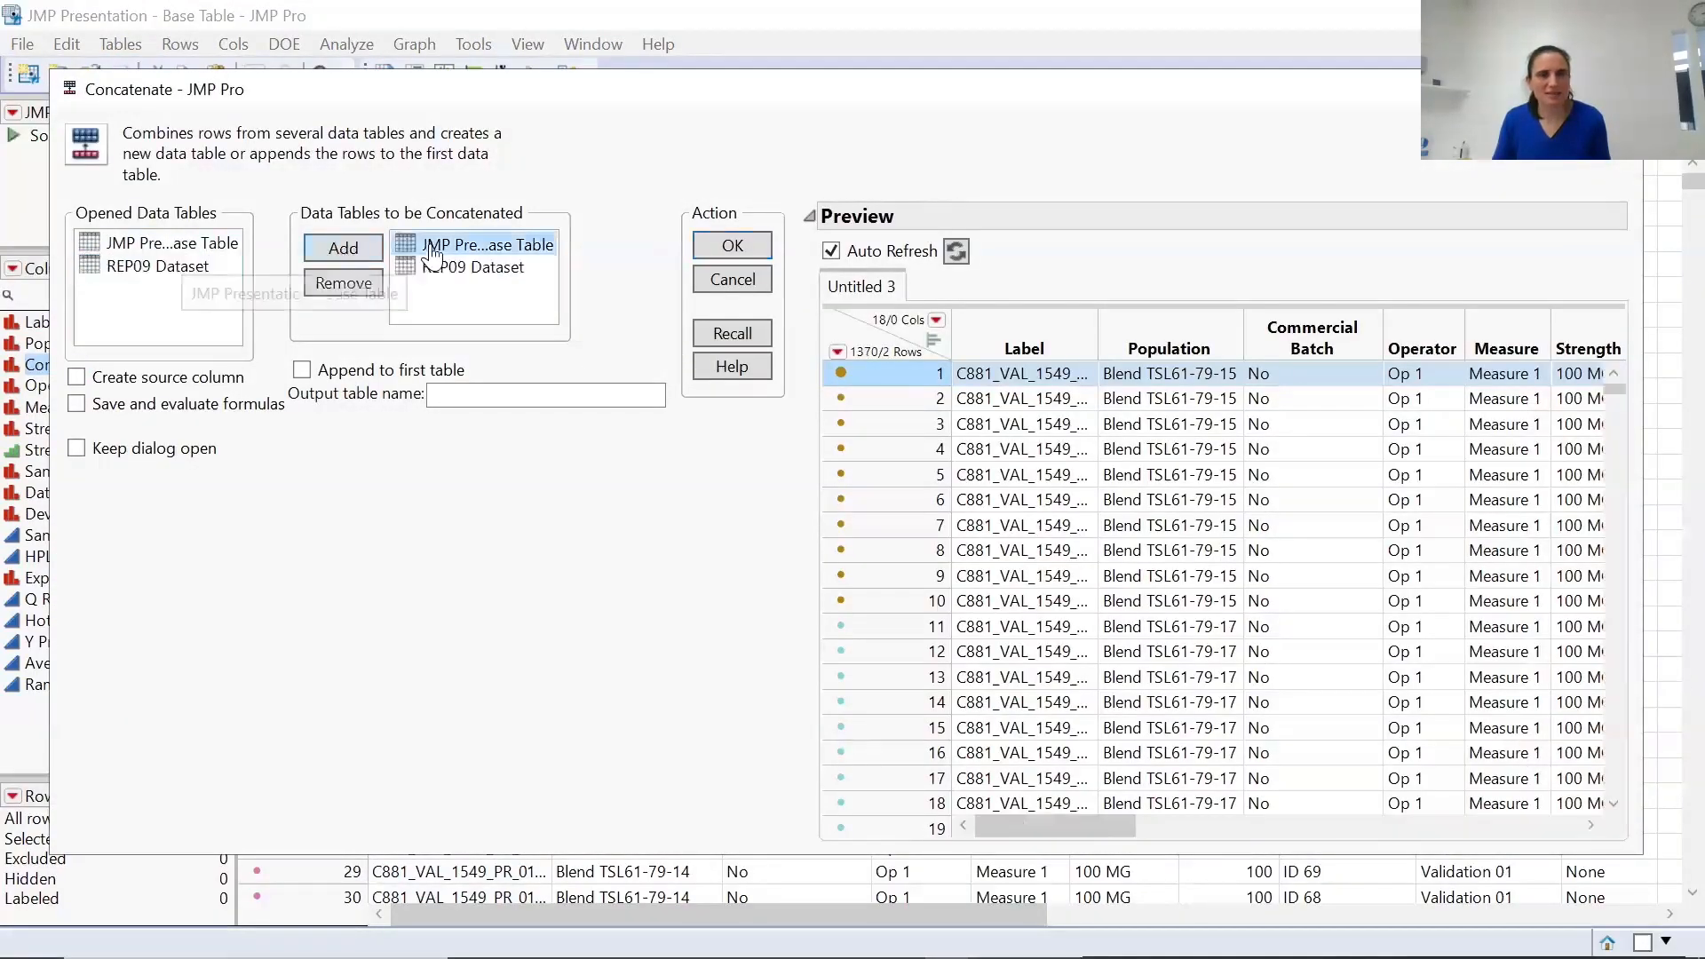
click(433, 251)
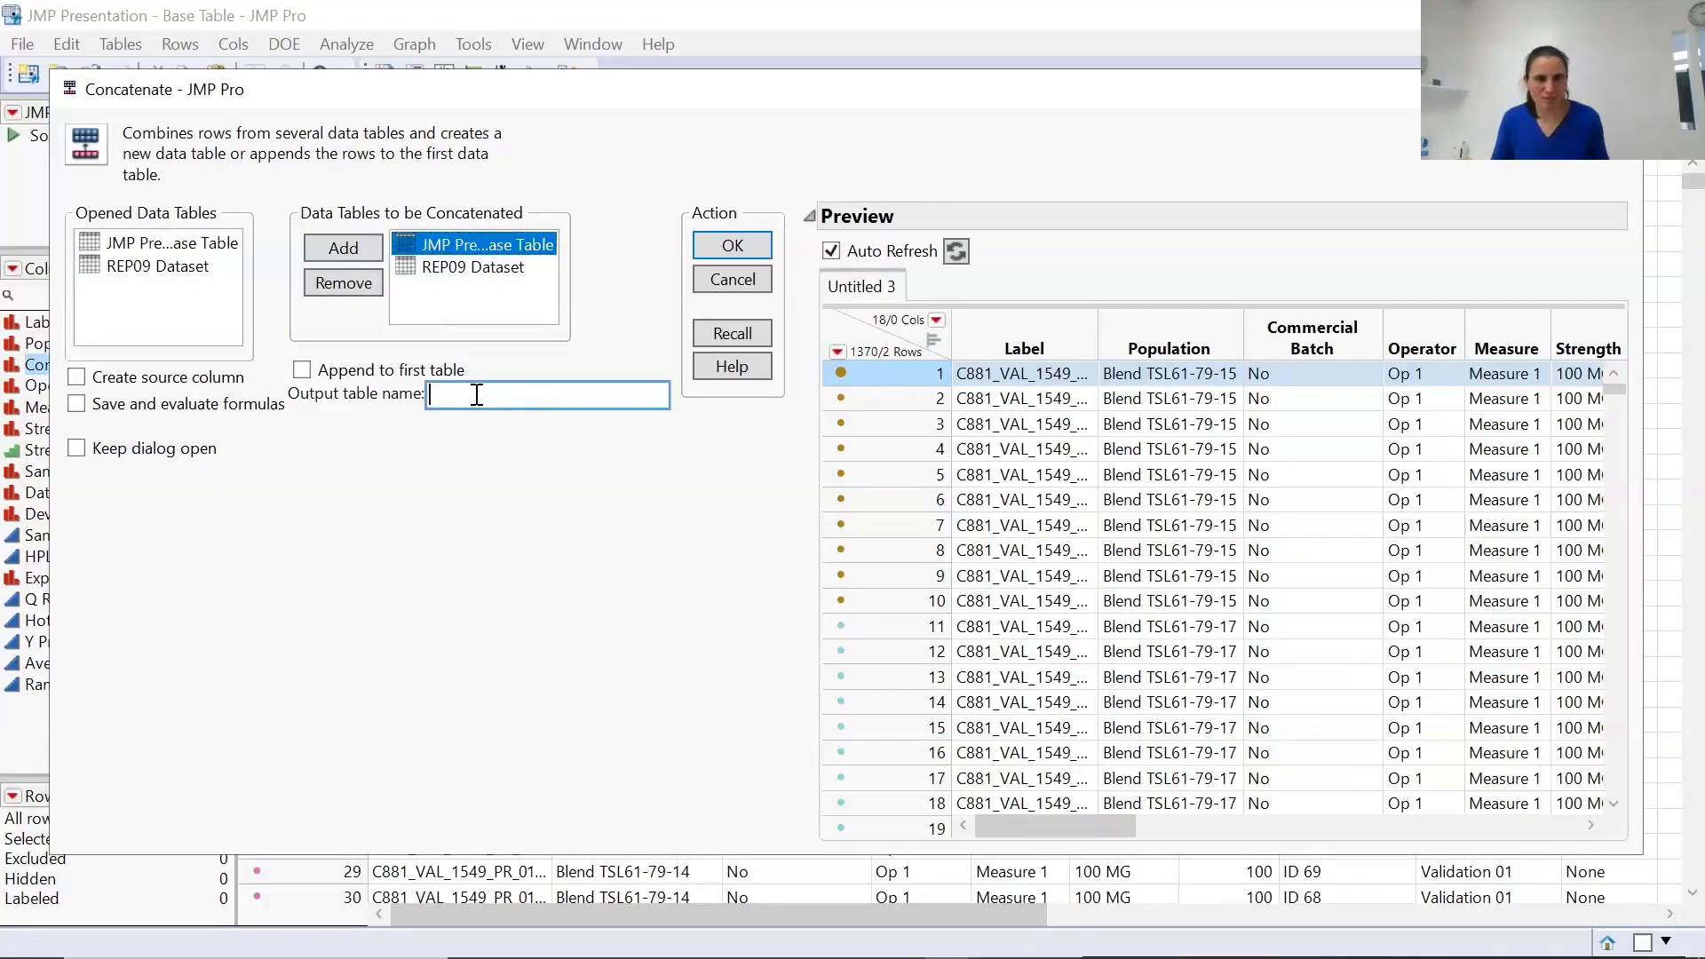
click(302, 370)
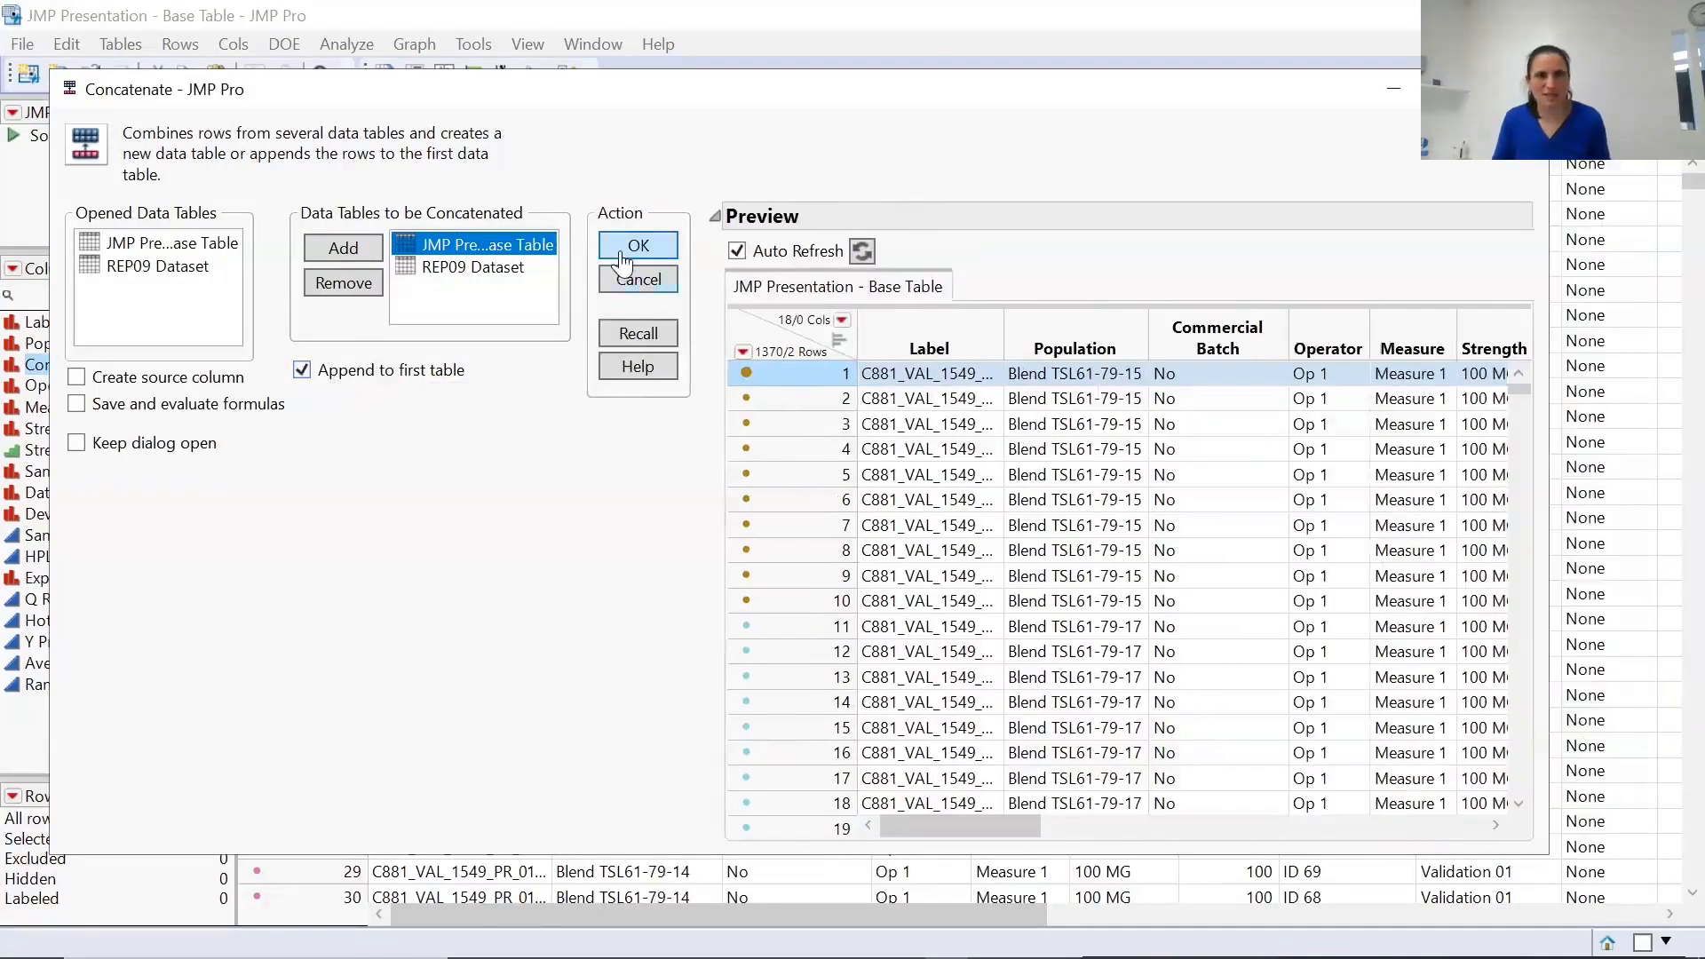
click(622, 248)
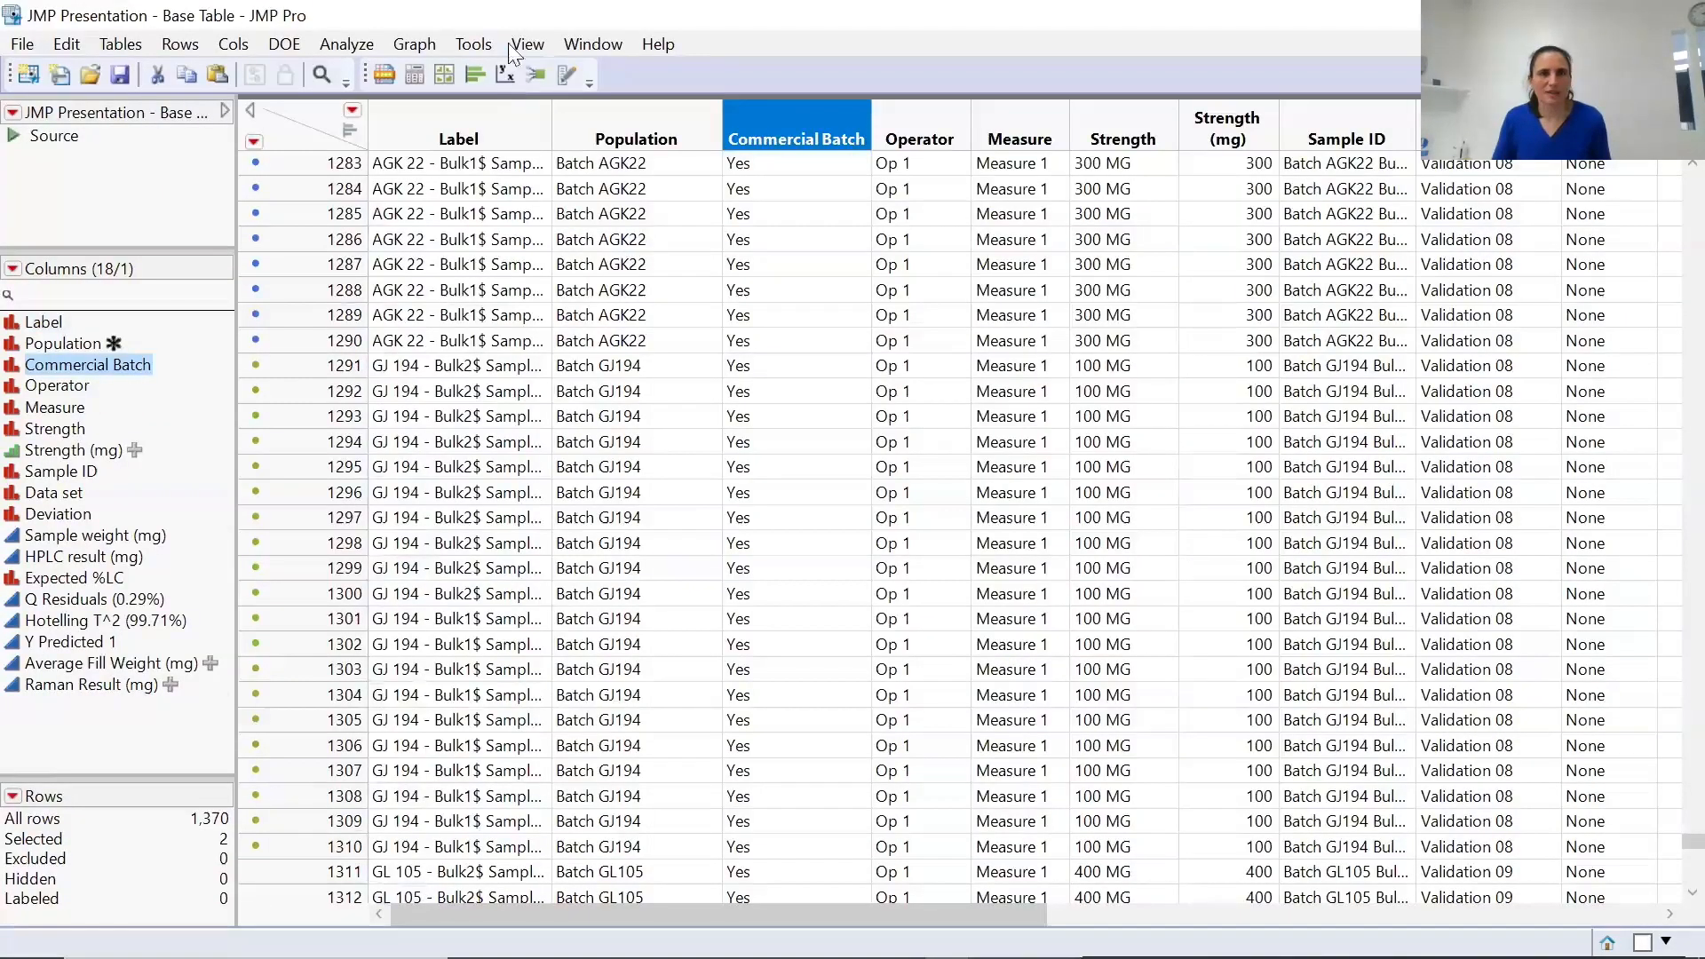
Move the base table window out of the way, bring the REP09 Dataset table forward and close it.
drag(510, 17, 535, 366)
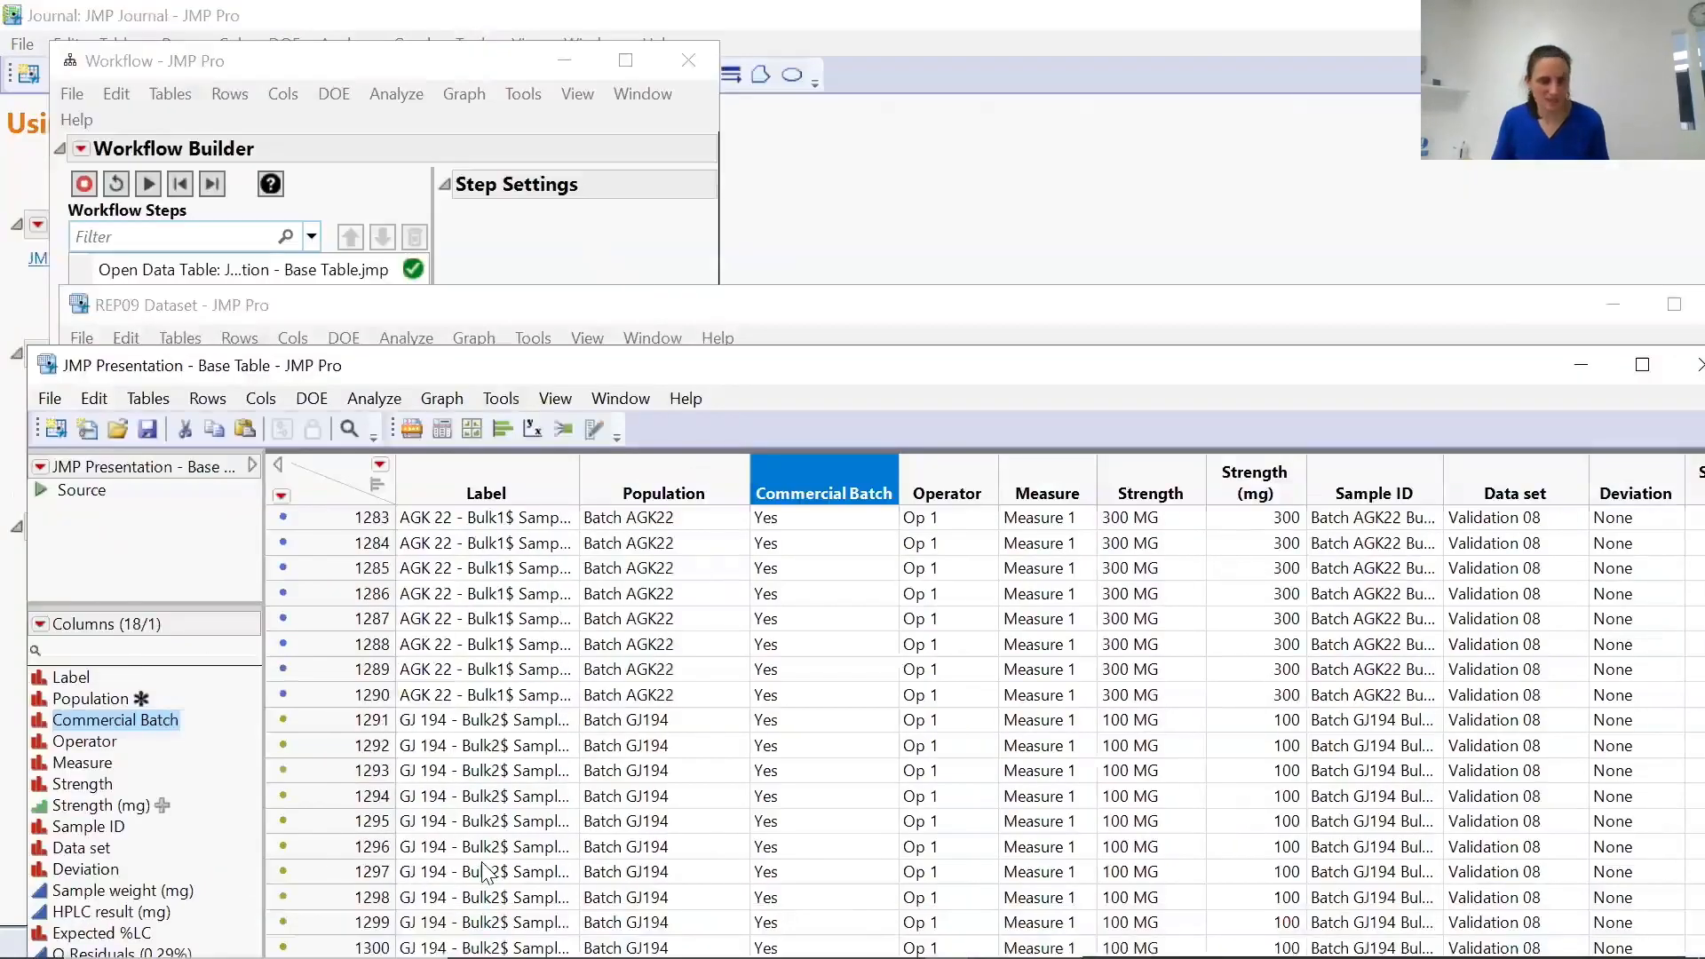
key(alt+Tab)
key(alt+Tab)
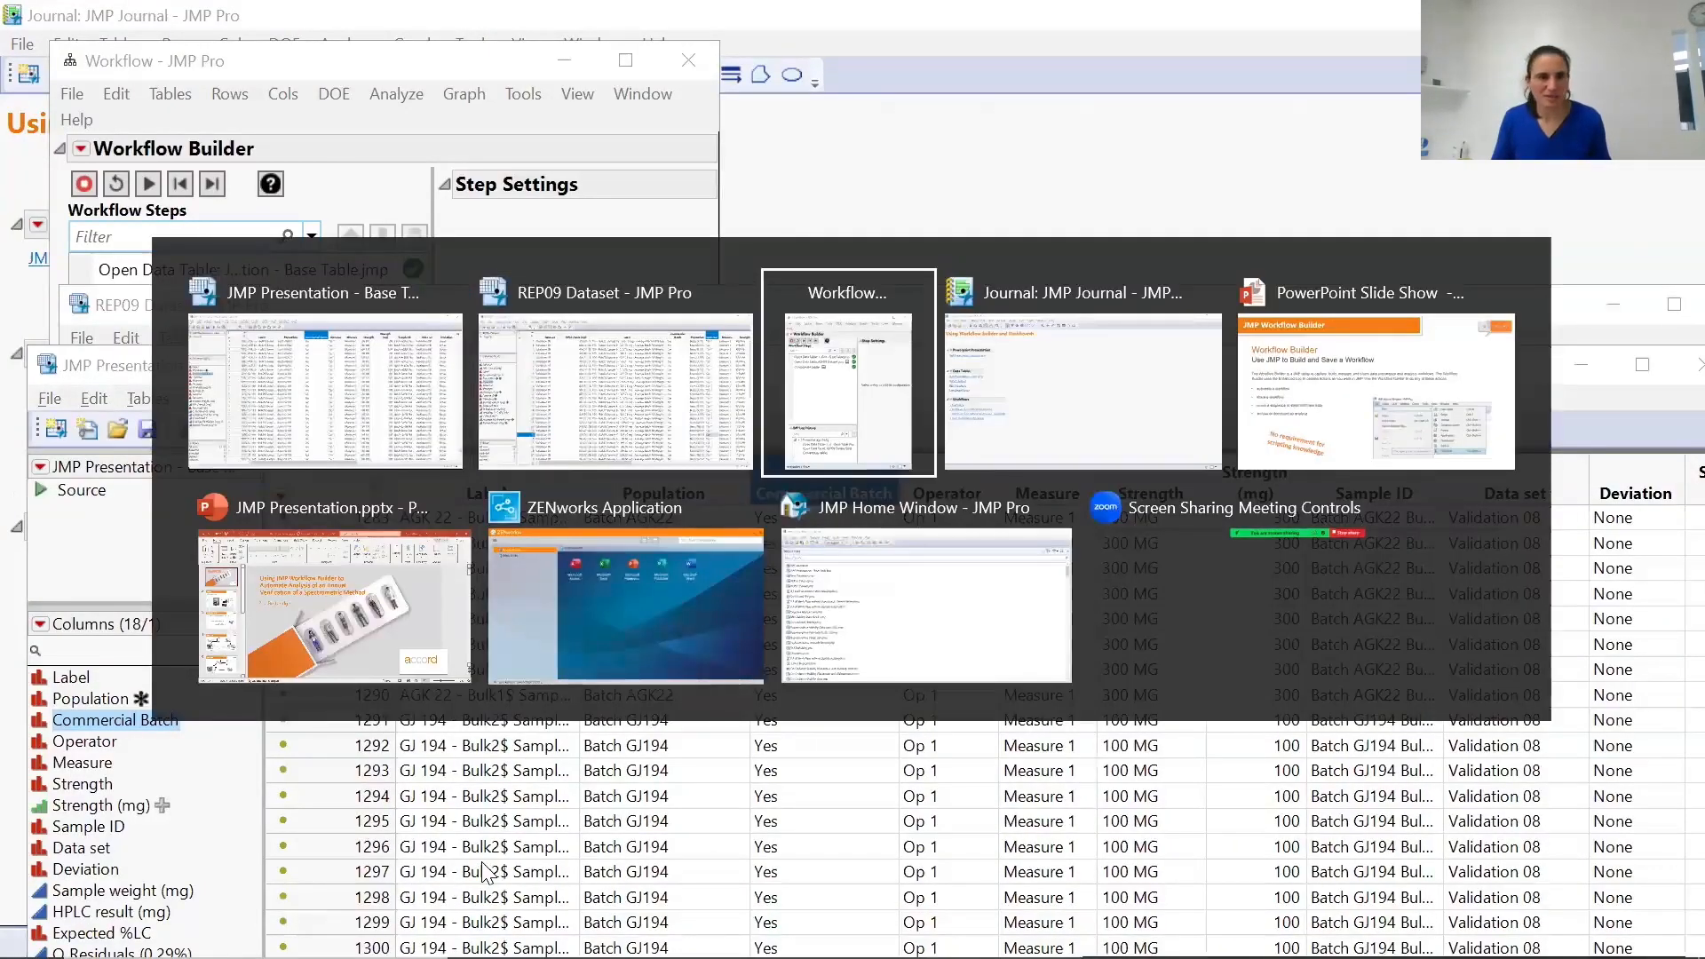
key(alt+Tab)
key(alt+Tab)
key(alt+Tab)
key(alt+Tab)
key(alt+Tab)
key(alt+Tab)
key(alt+Tab)
key(alt+Tab)
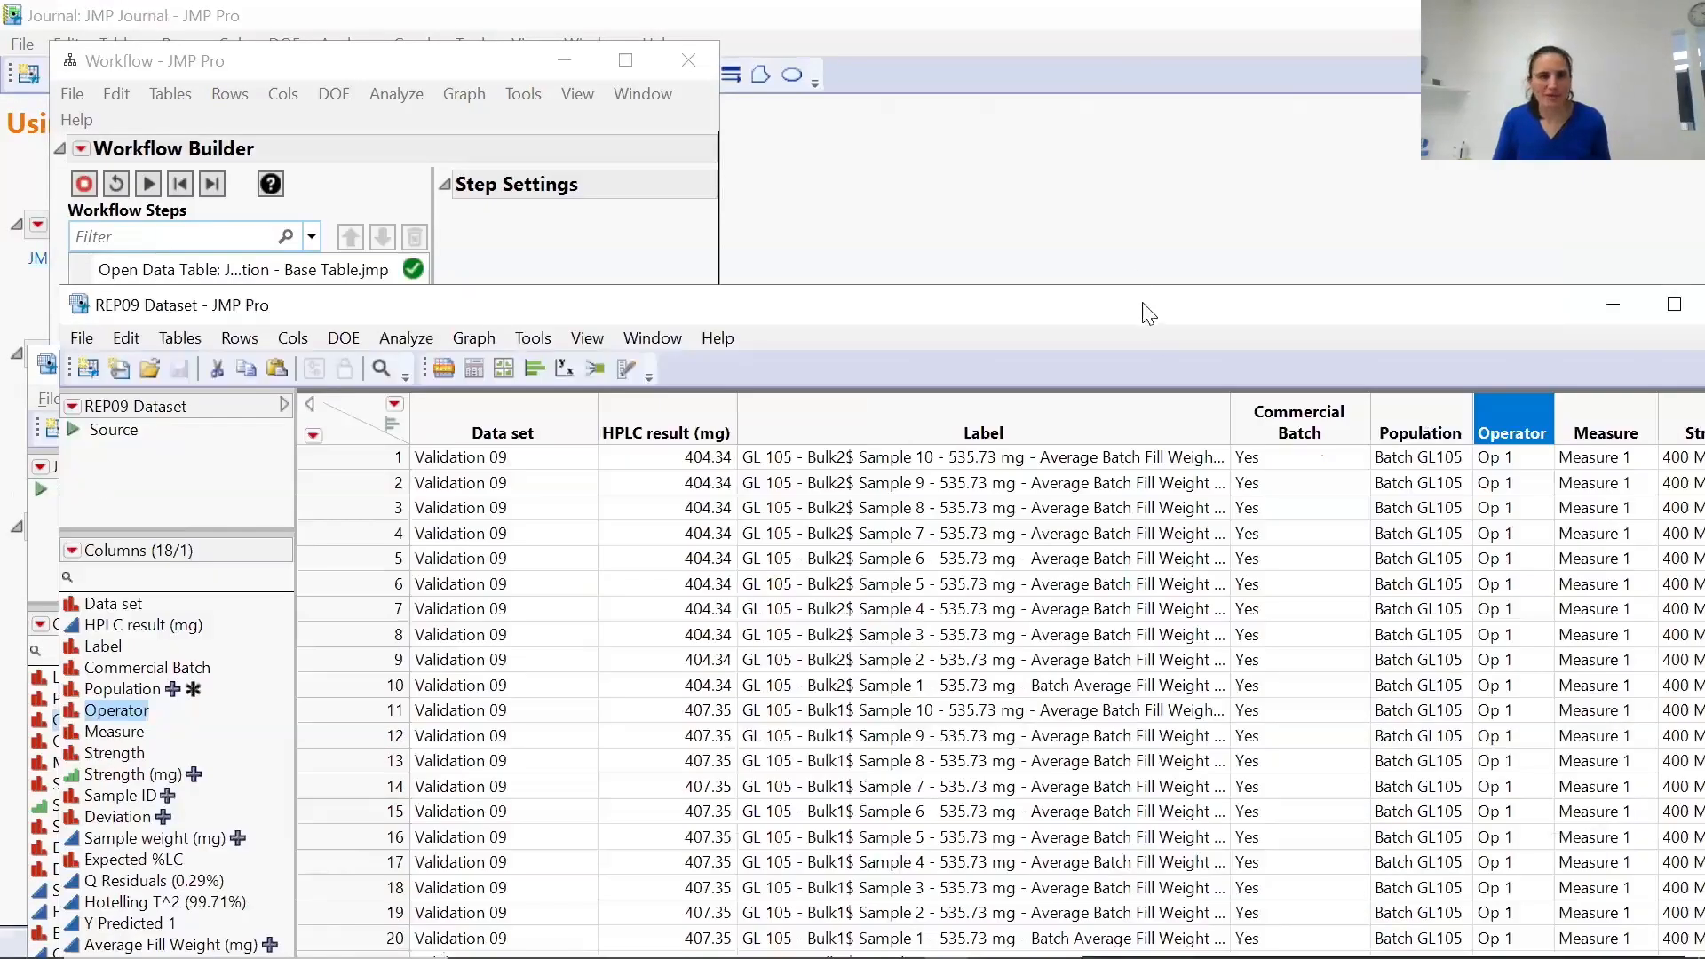
drag(1136, 307, 853, 244)
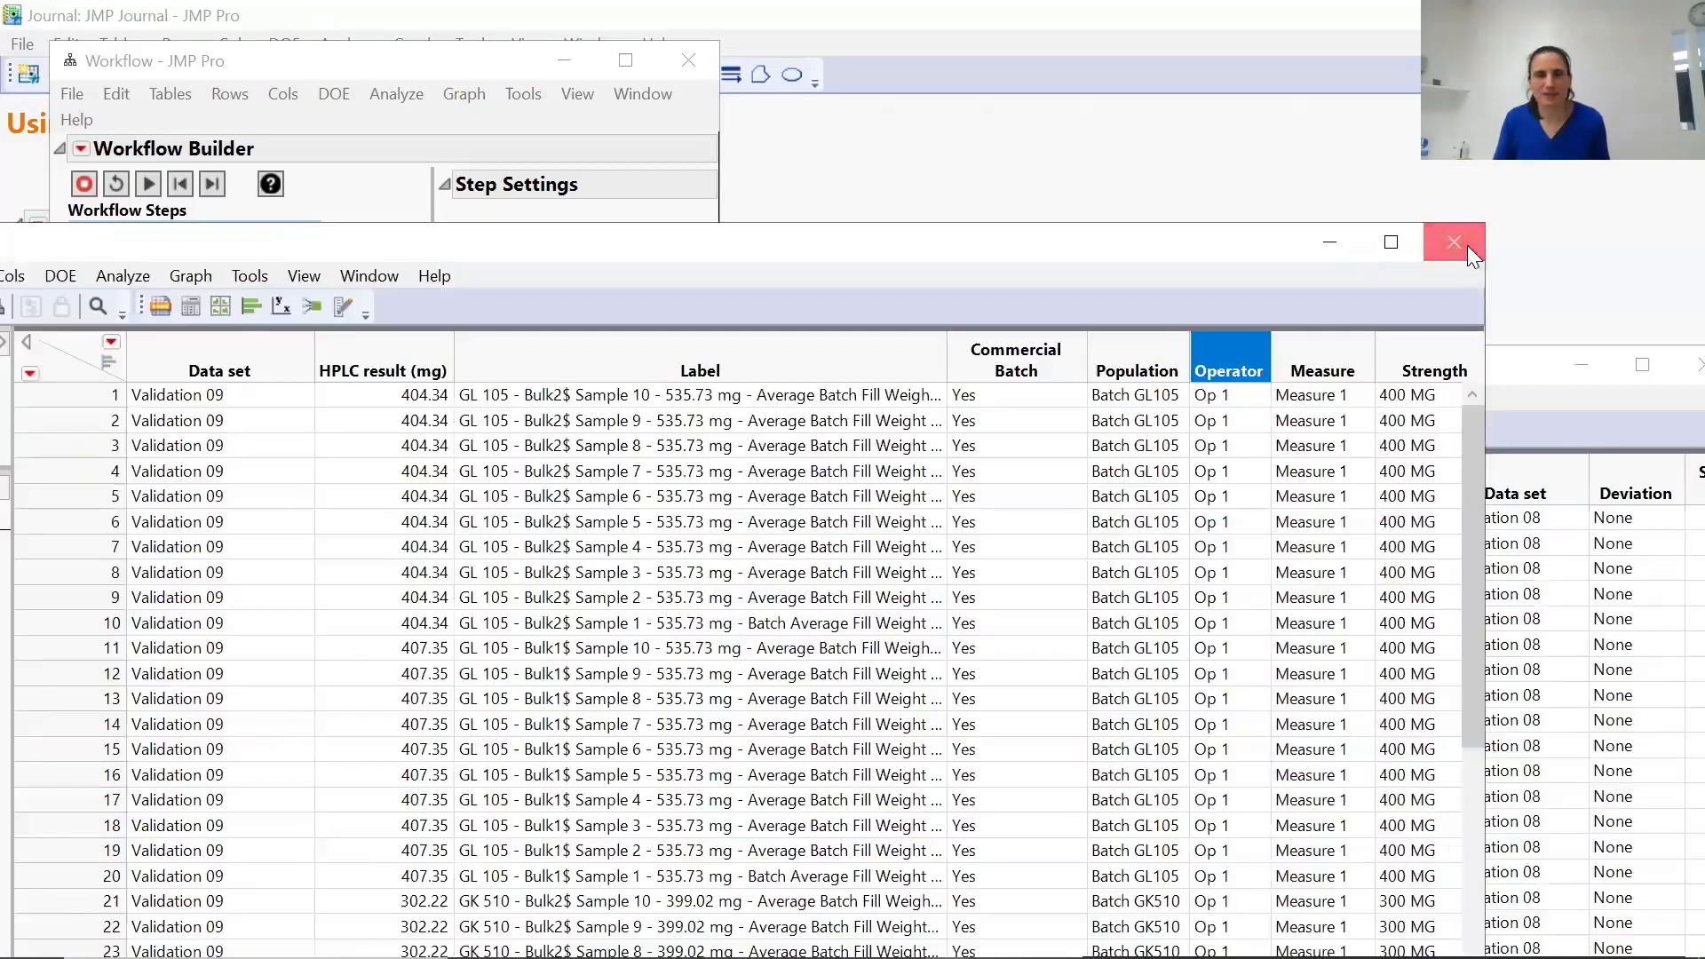
click(1468, 245)
Widen the Workflow Builder window and examine the step code of each recorded open, concatenate and close step.
click(326, 61)
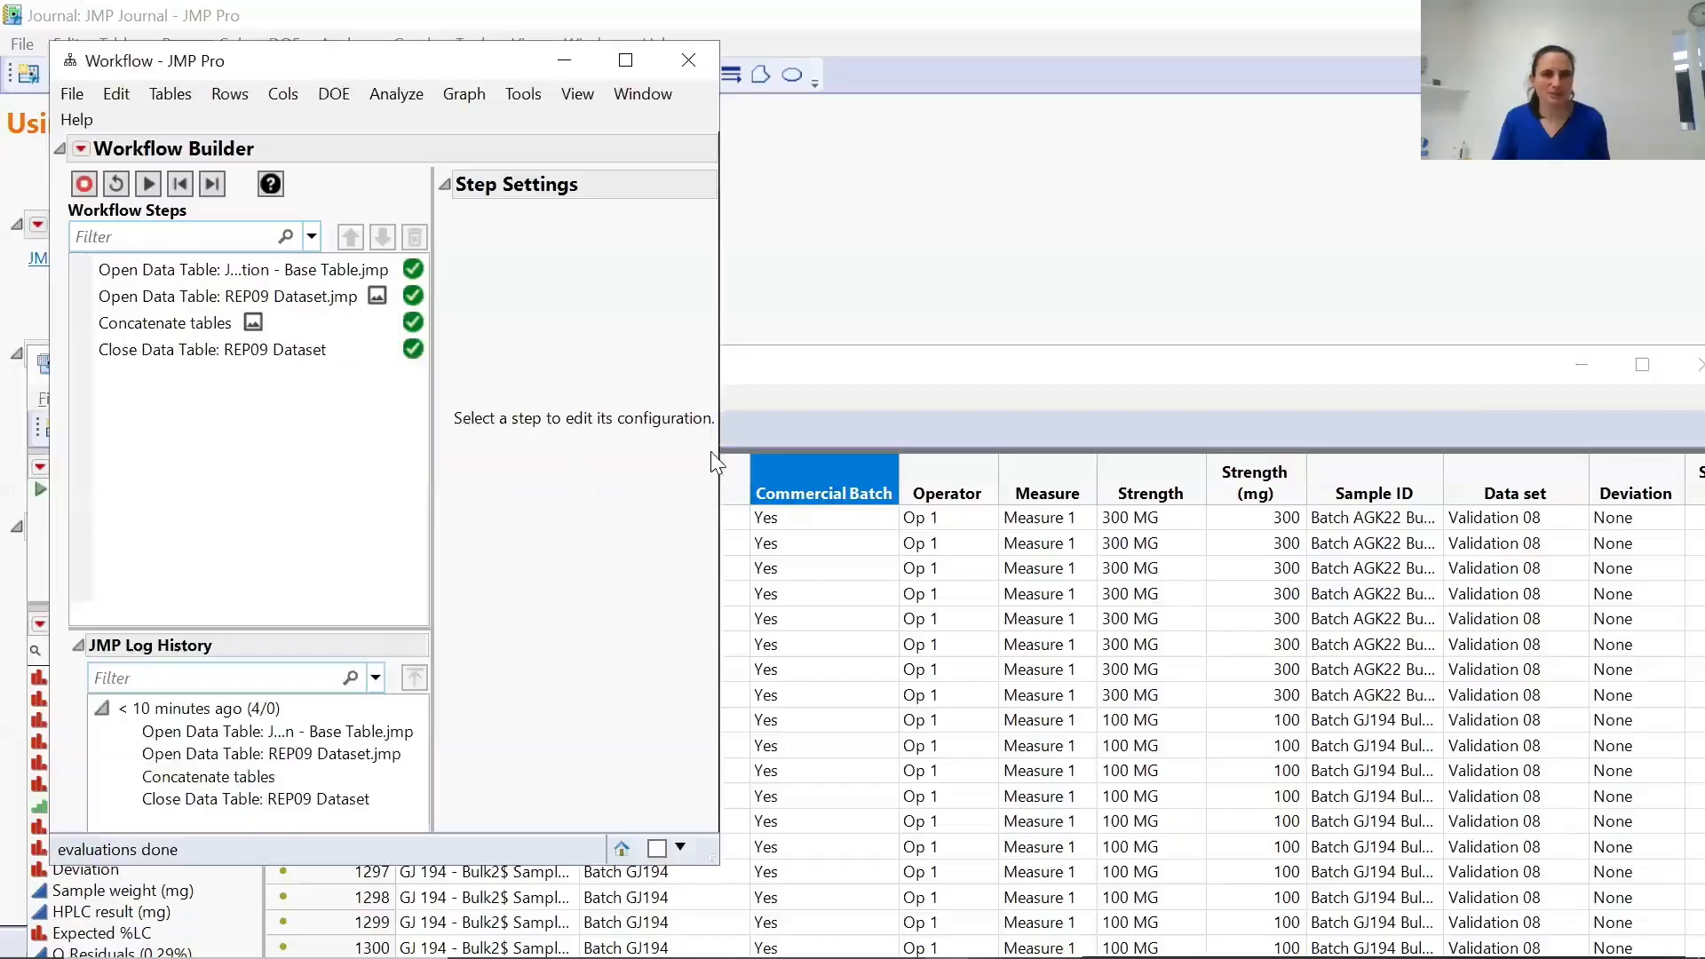
drag(721, 457, 1084, 458)
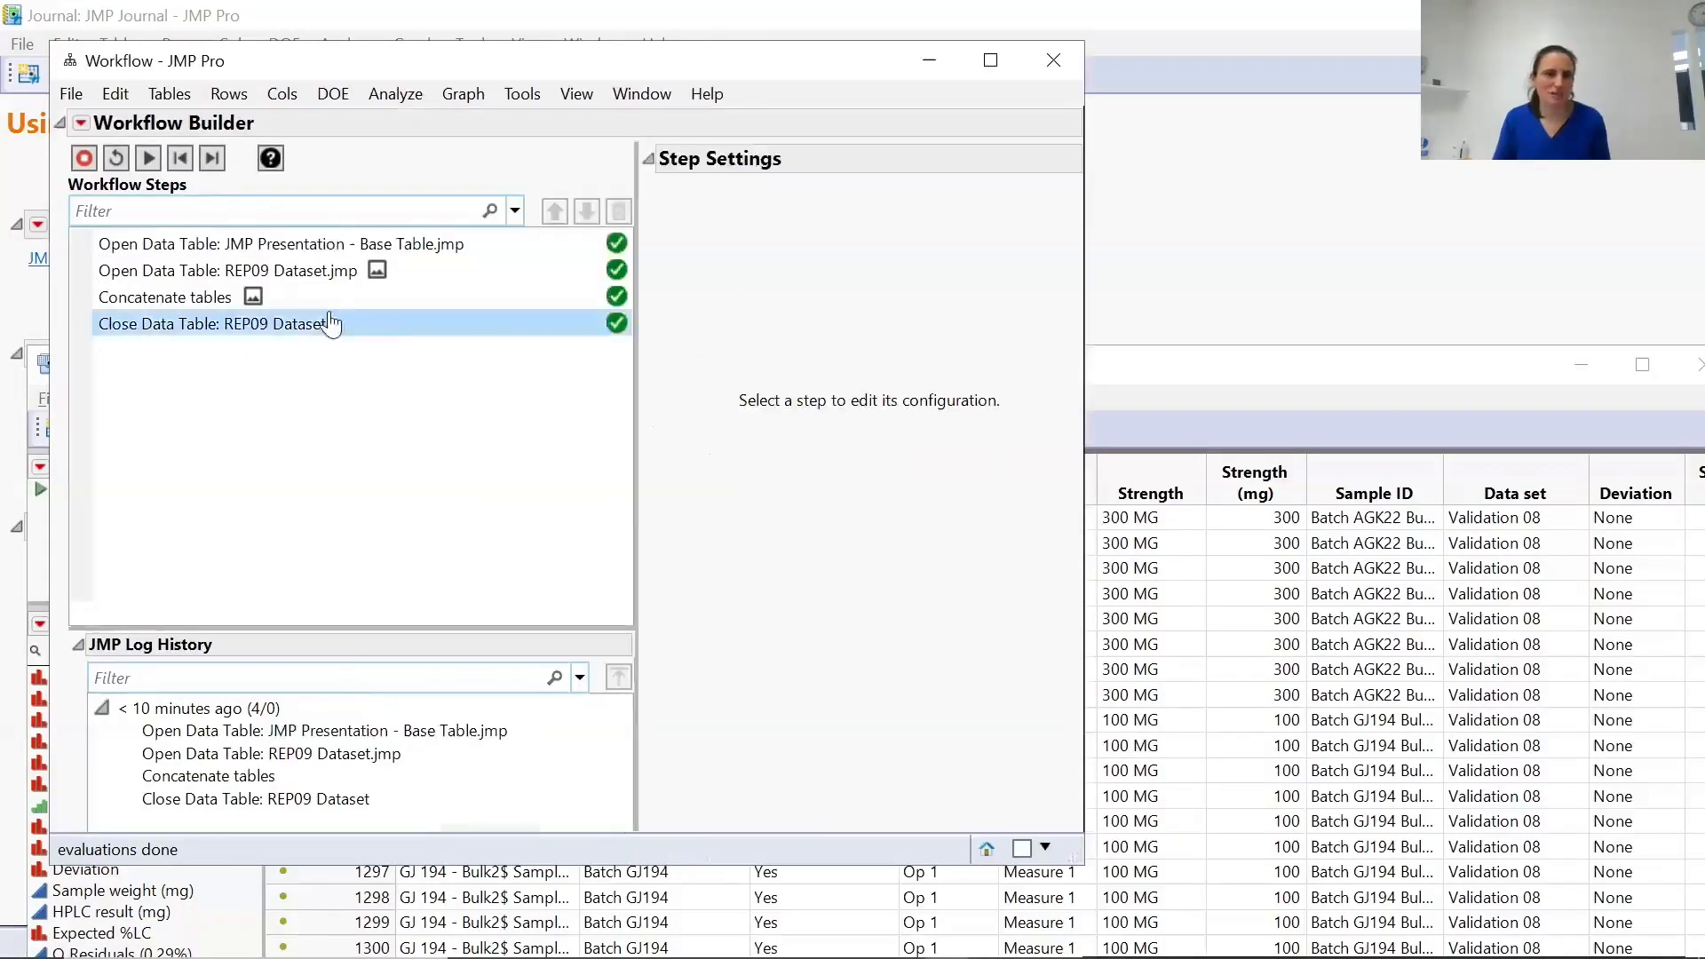
click(332, 252)
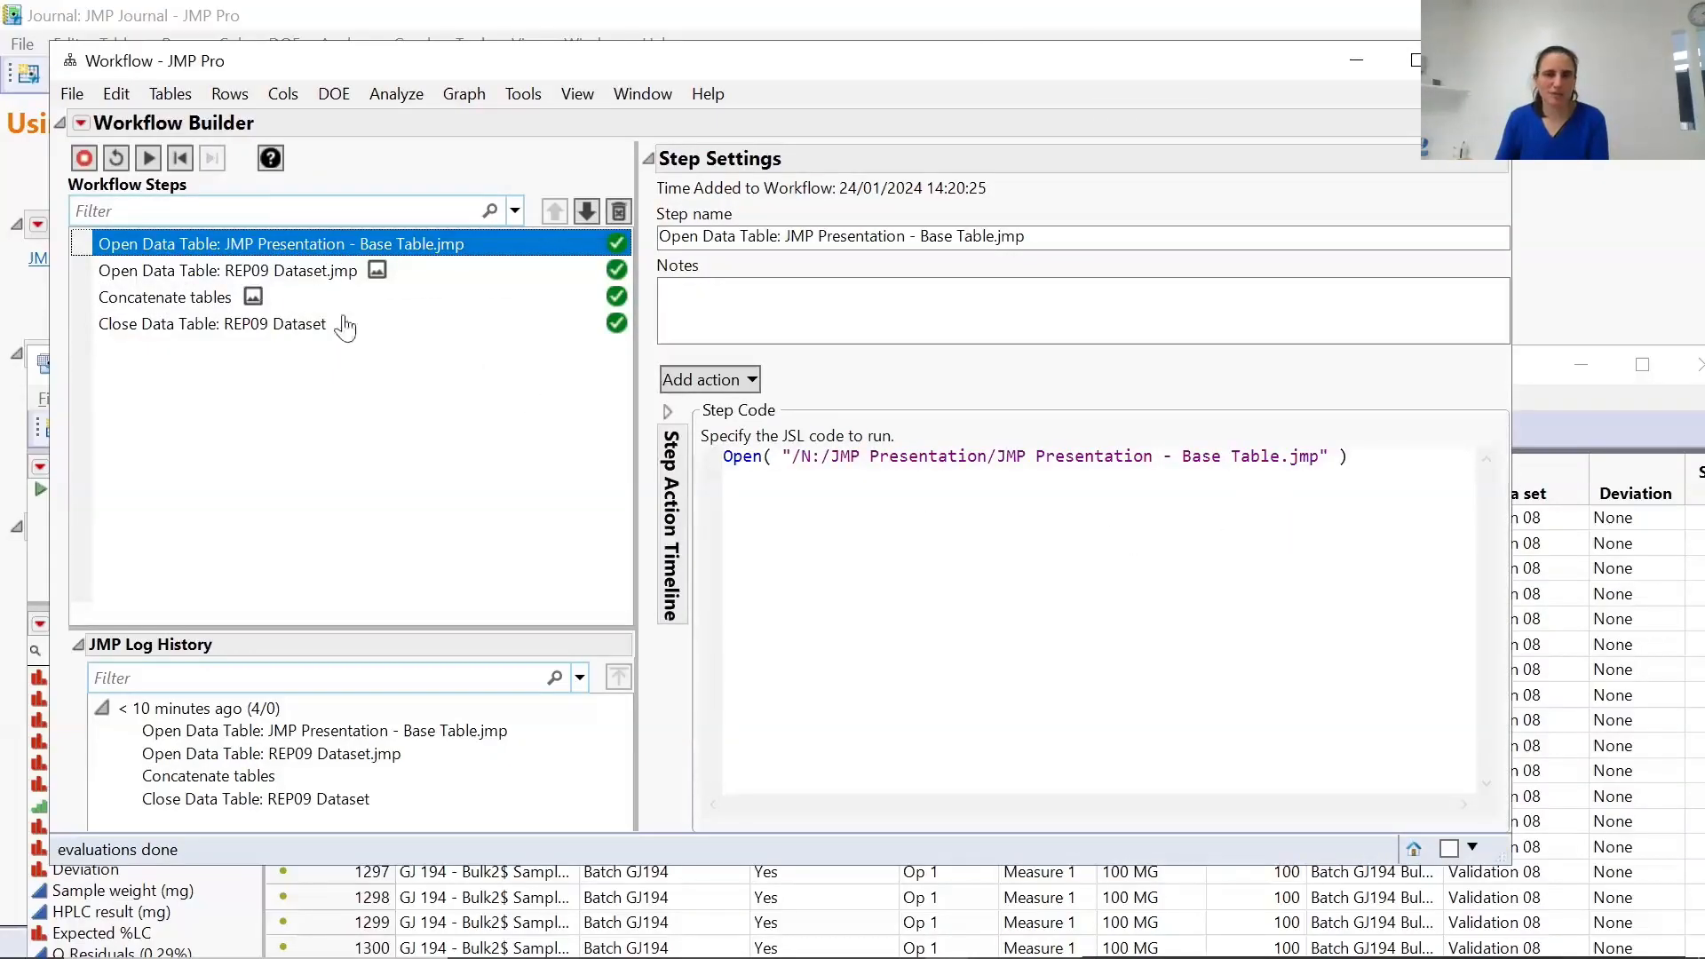
click(267, 272)
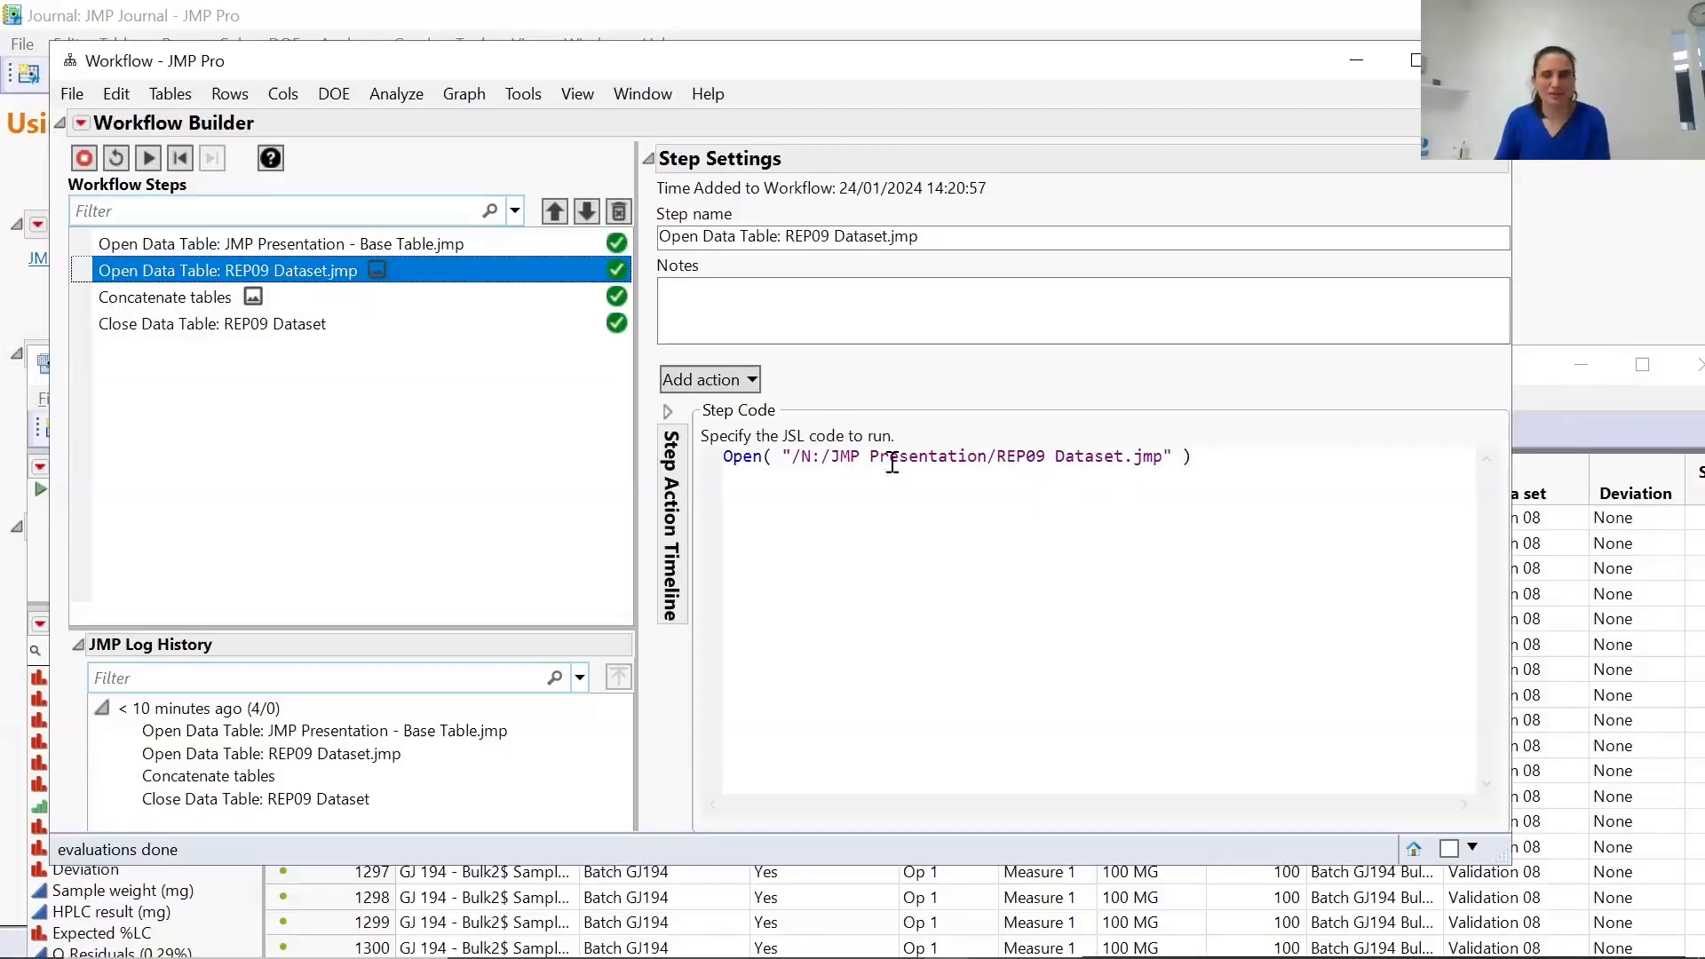
click(259, 302)
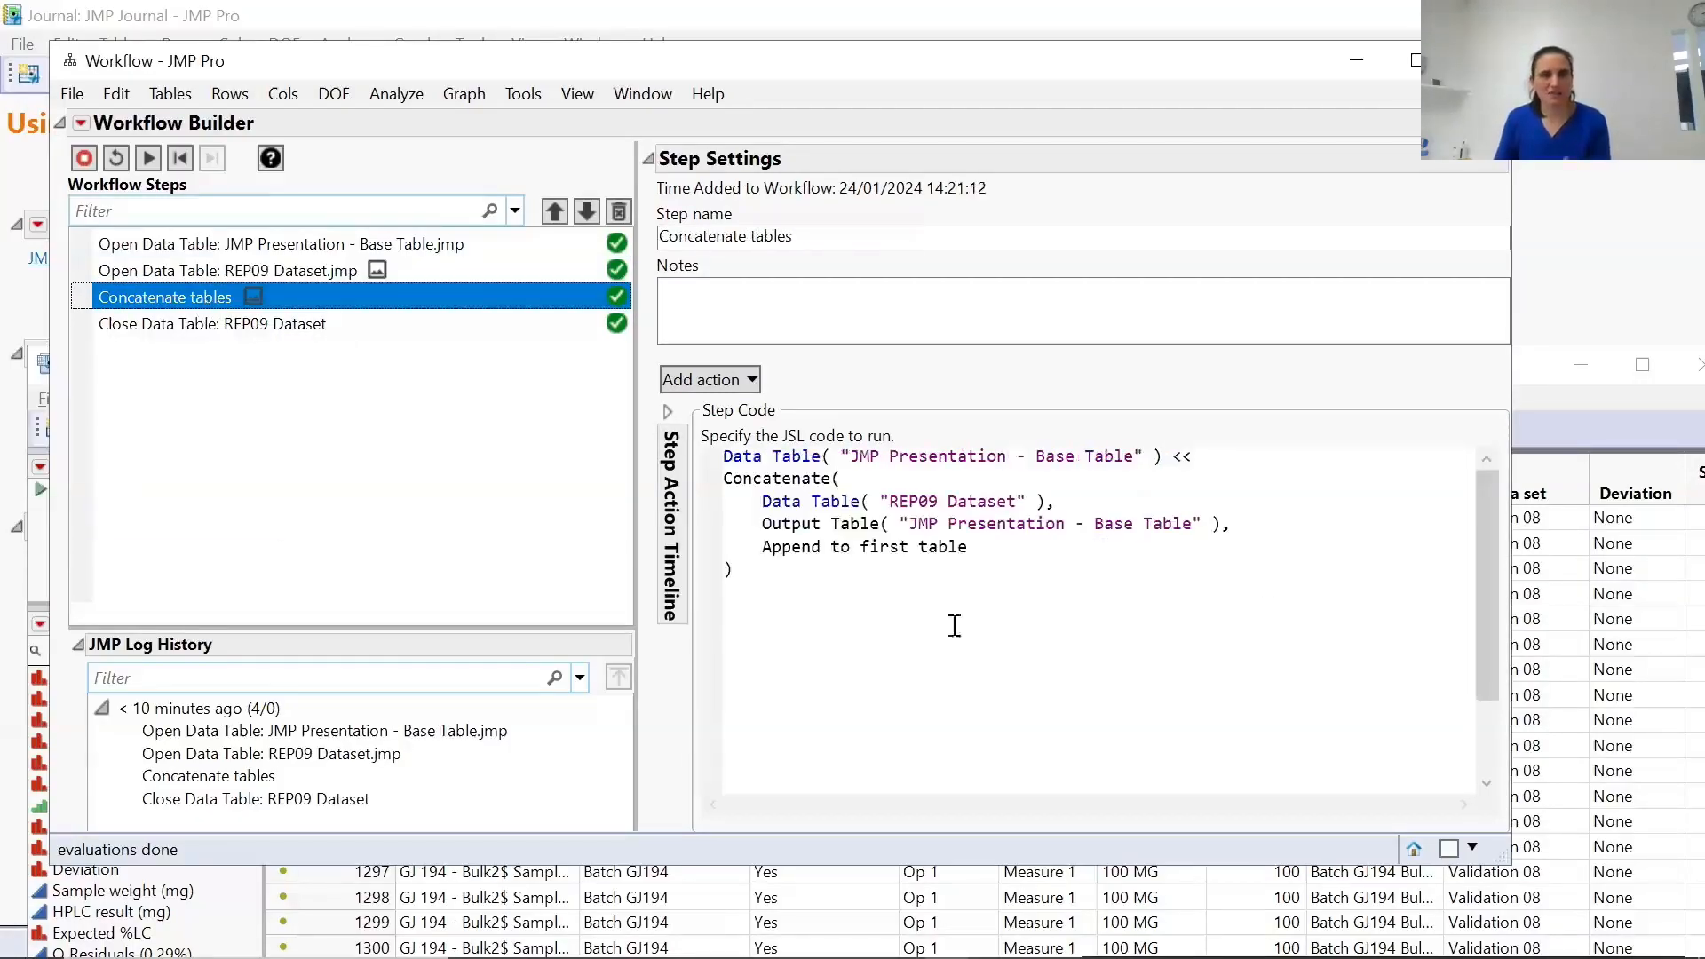
click(199, 331)
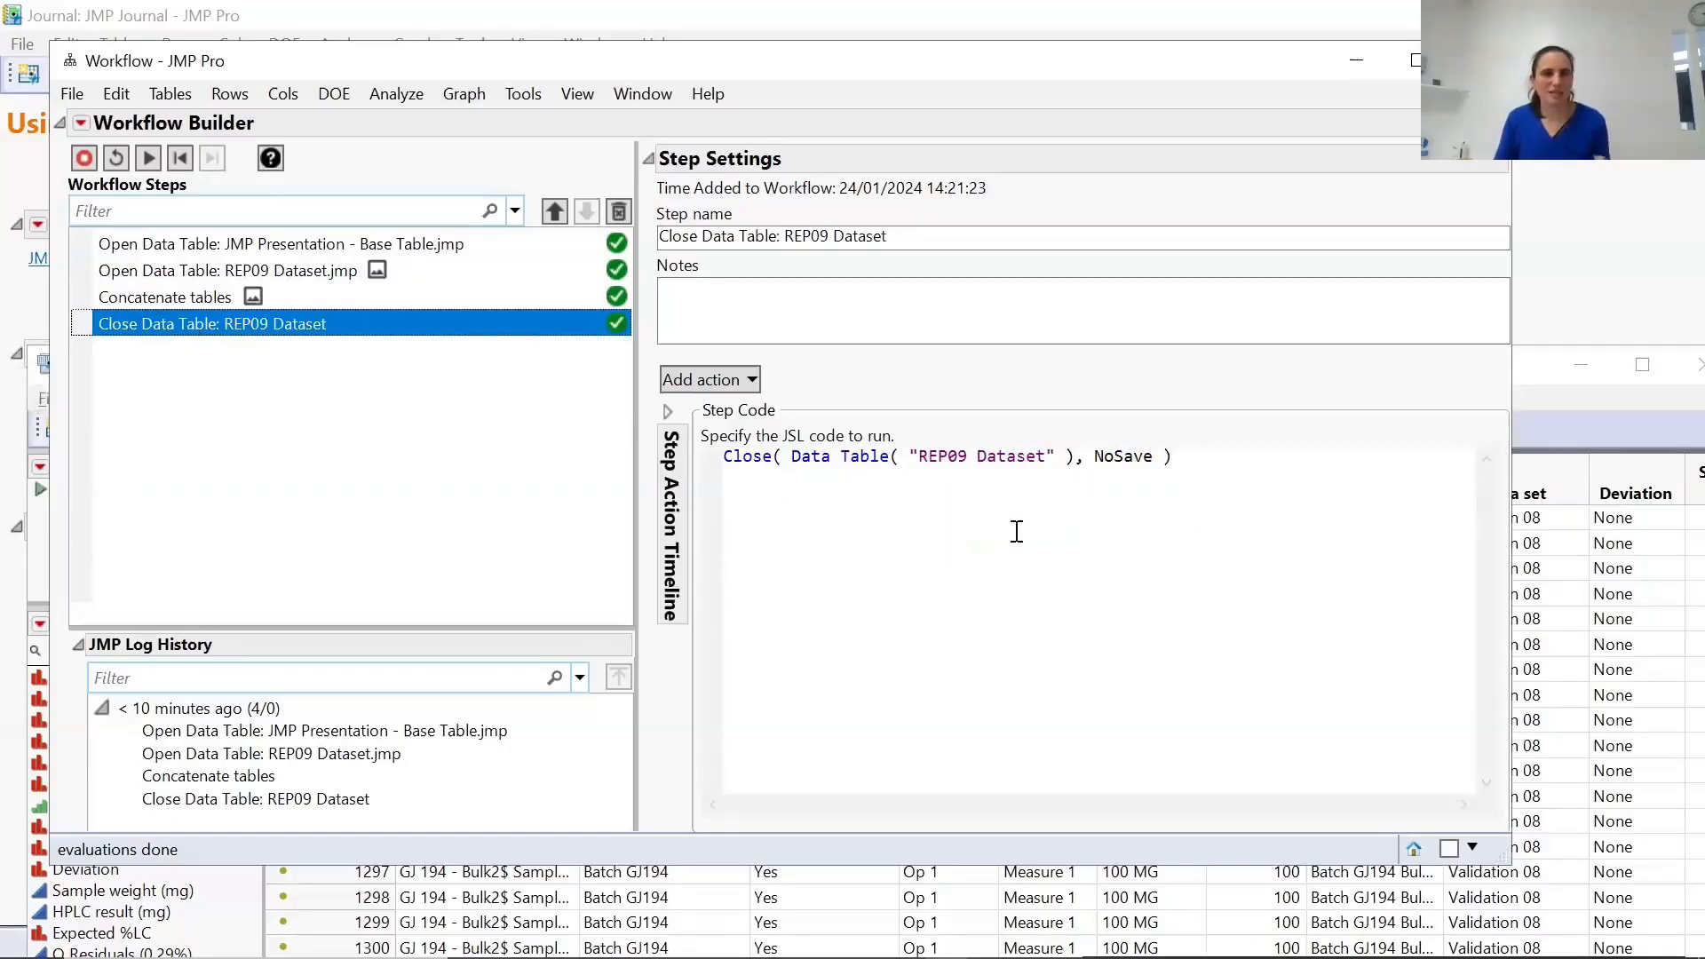
Run Fit Y by X on the base table with Q Residuals (0.29%) as response and Hotelling T^2 (99.71%) as factor.
click(1622, 645)
drag(841, 361, 833, 45)
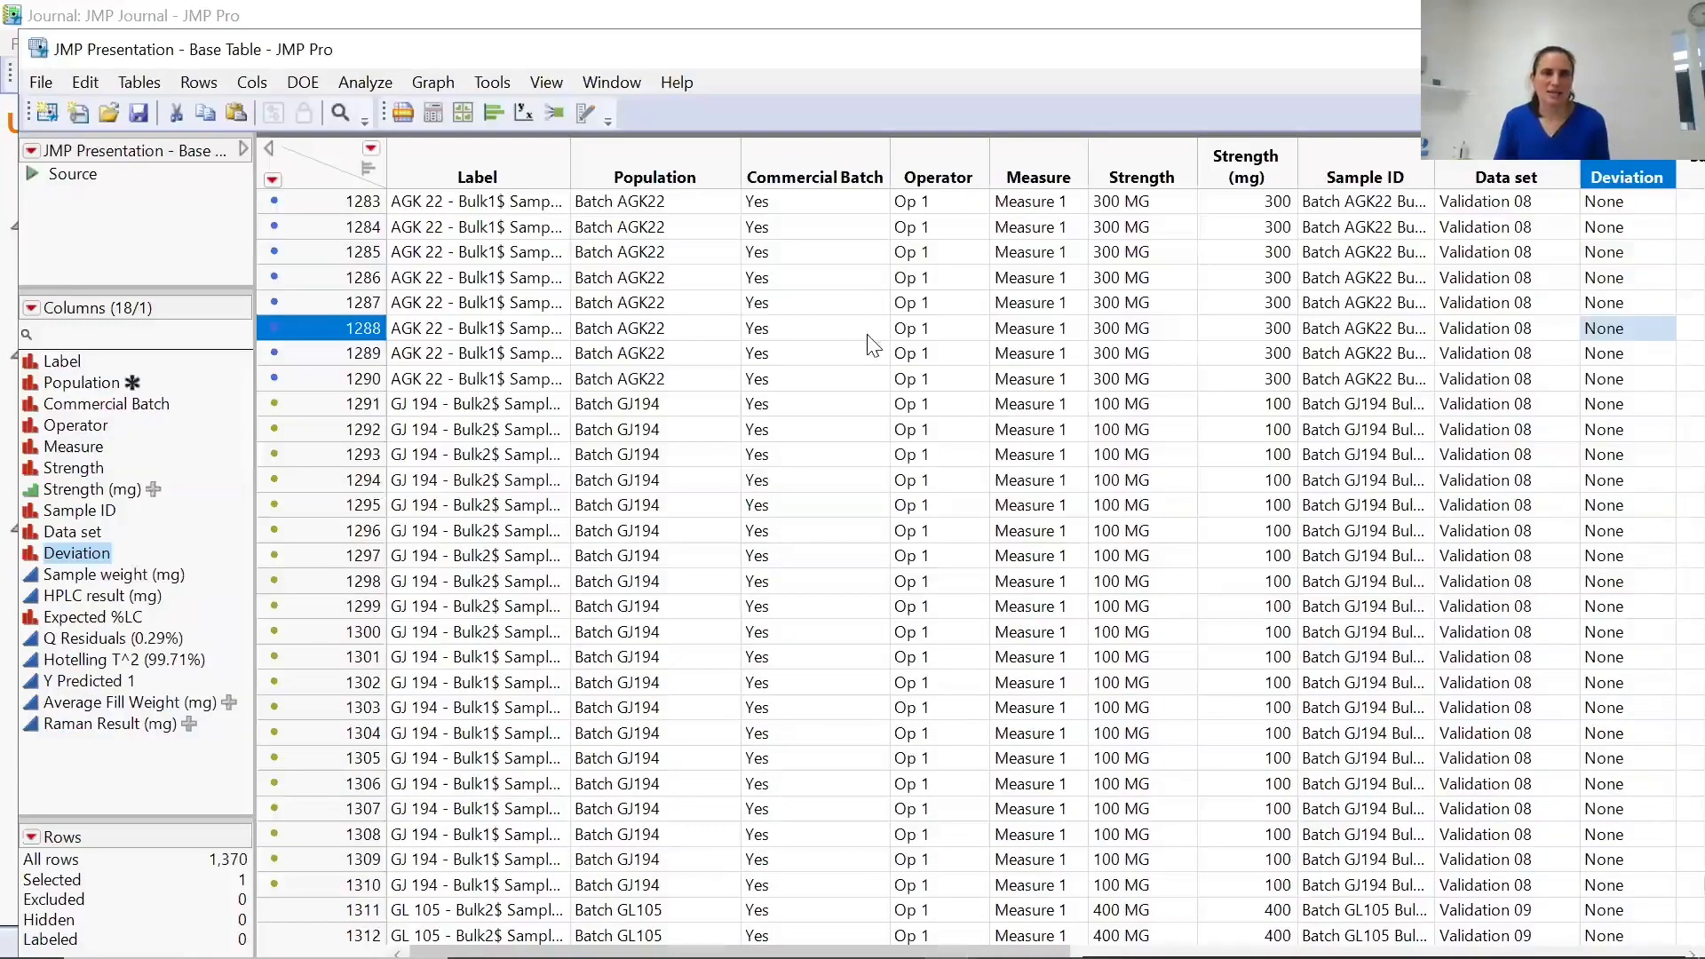
click(374, 82)
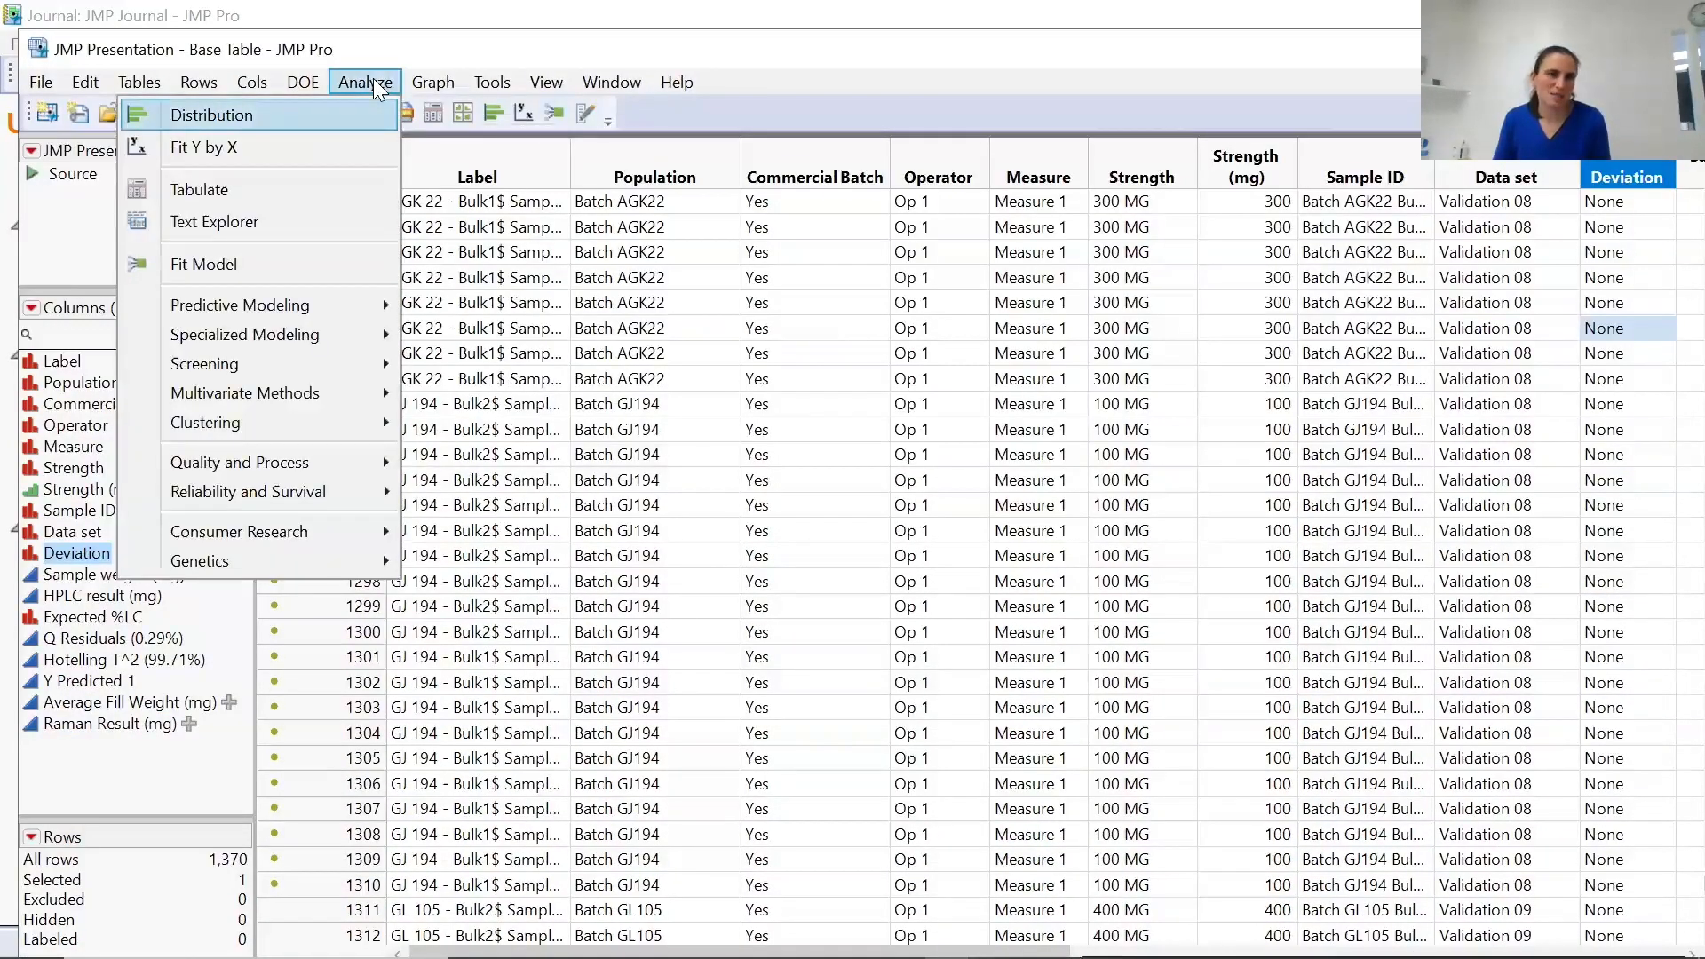
click(277, 144)
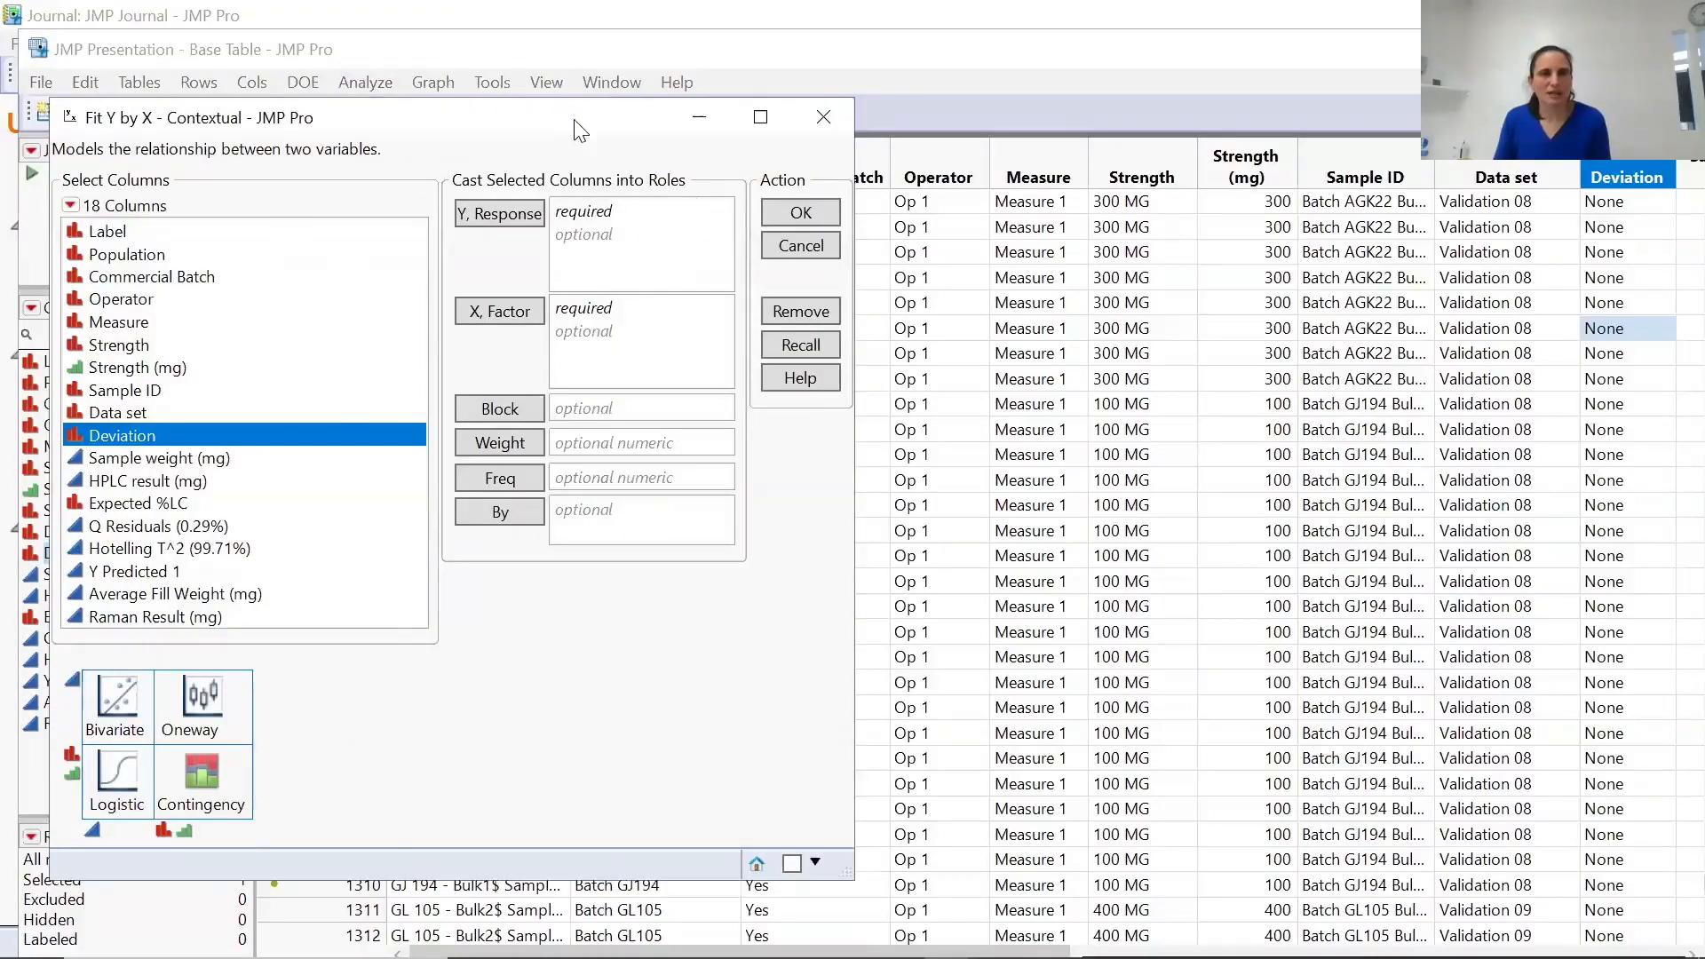
drag(575, 129, 782, 113)
click(373, 510)
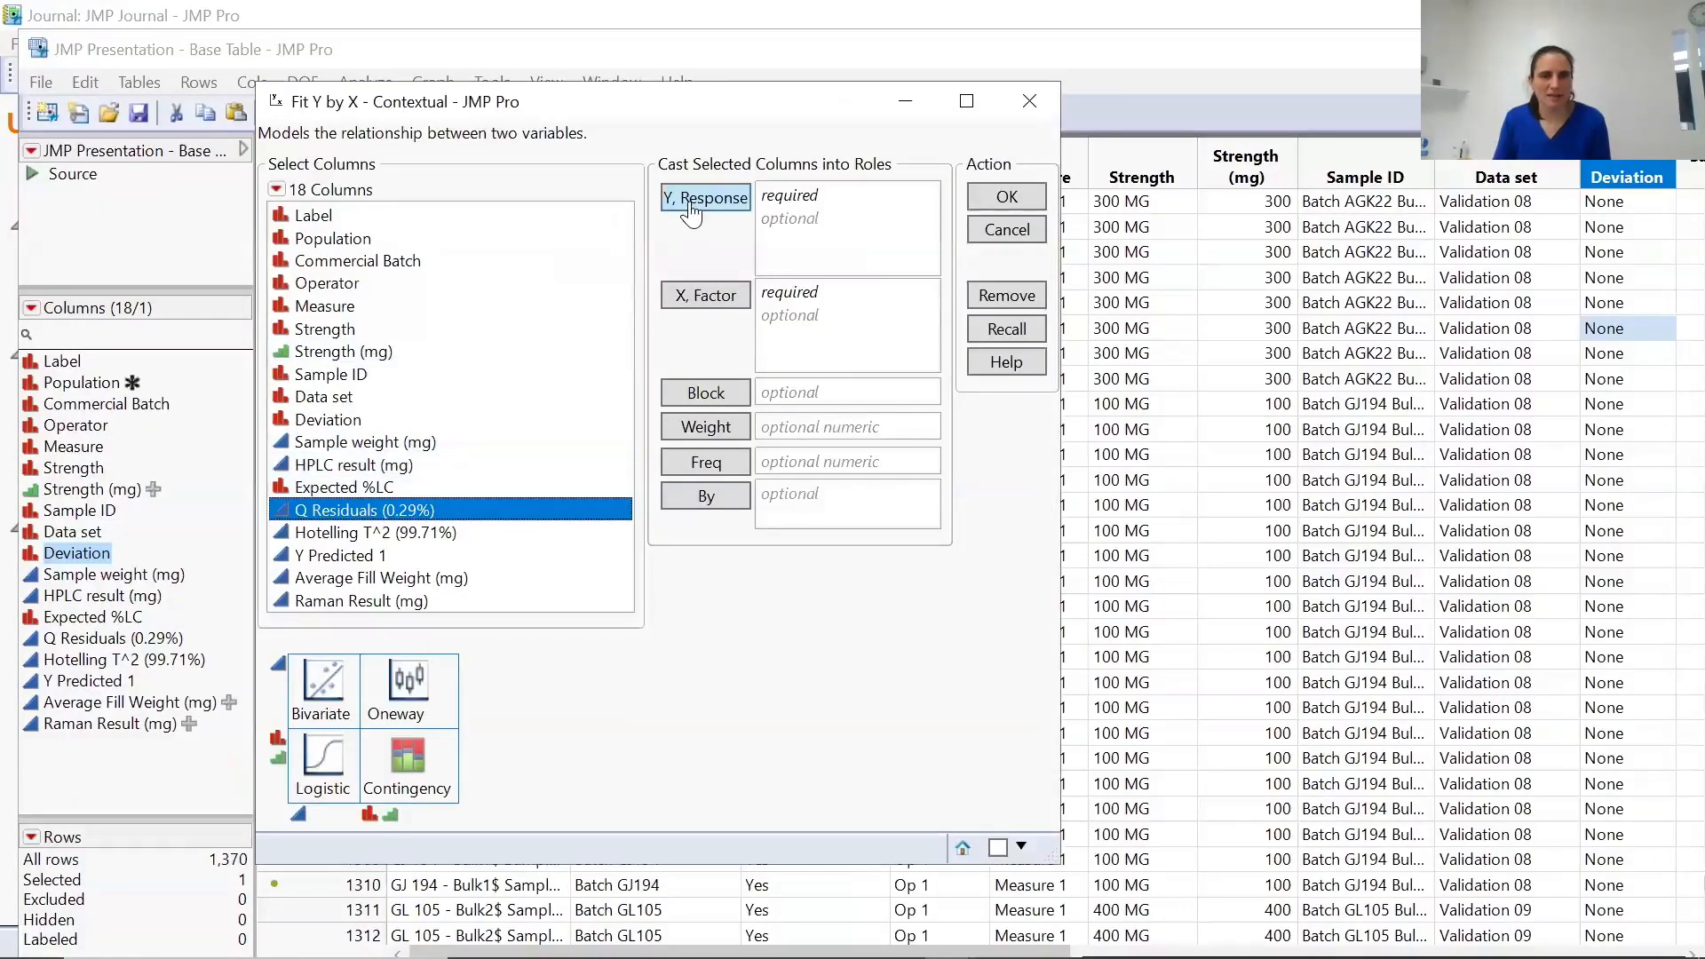
click(691, 214)
click(373, 532)
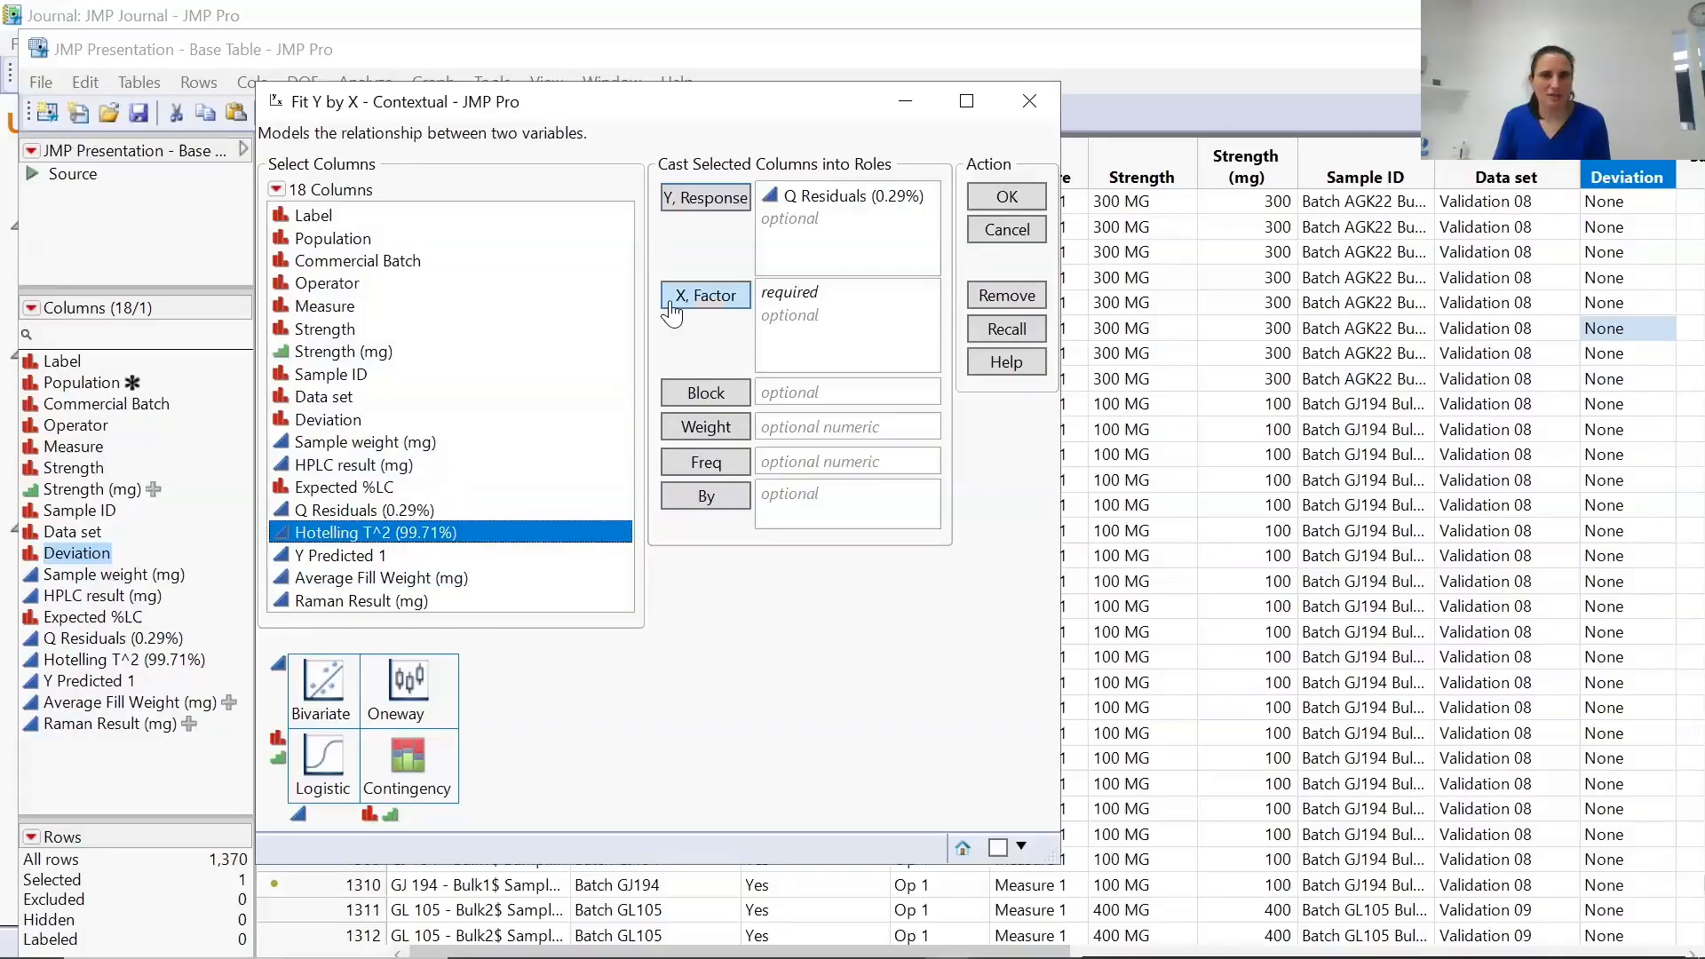
click(702, 295)
click(1007, 199)
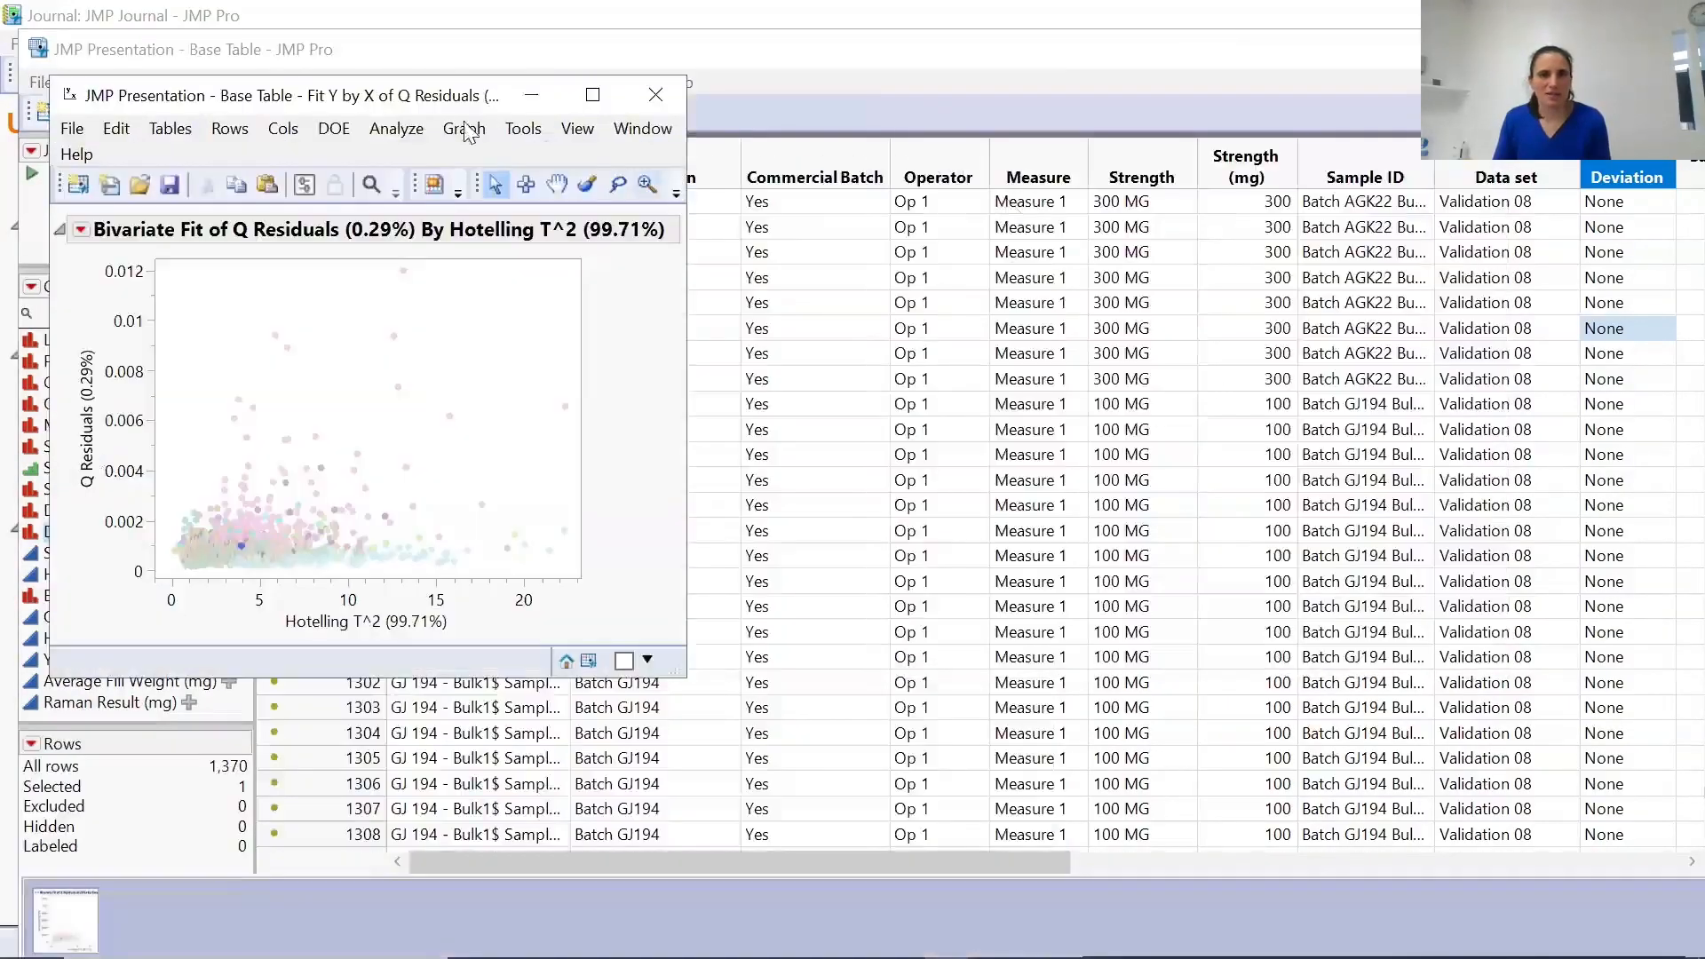
Reposition the bivariate report, clear the point selection and add a Local Data Filter on the Data set column.
drag(380, 96, 833, 106)
click(809, 486)
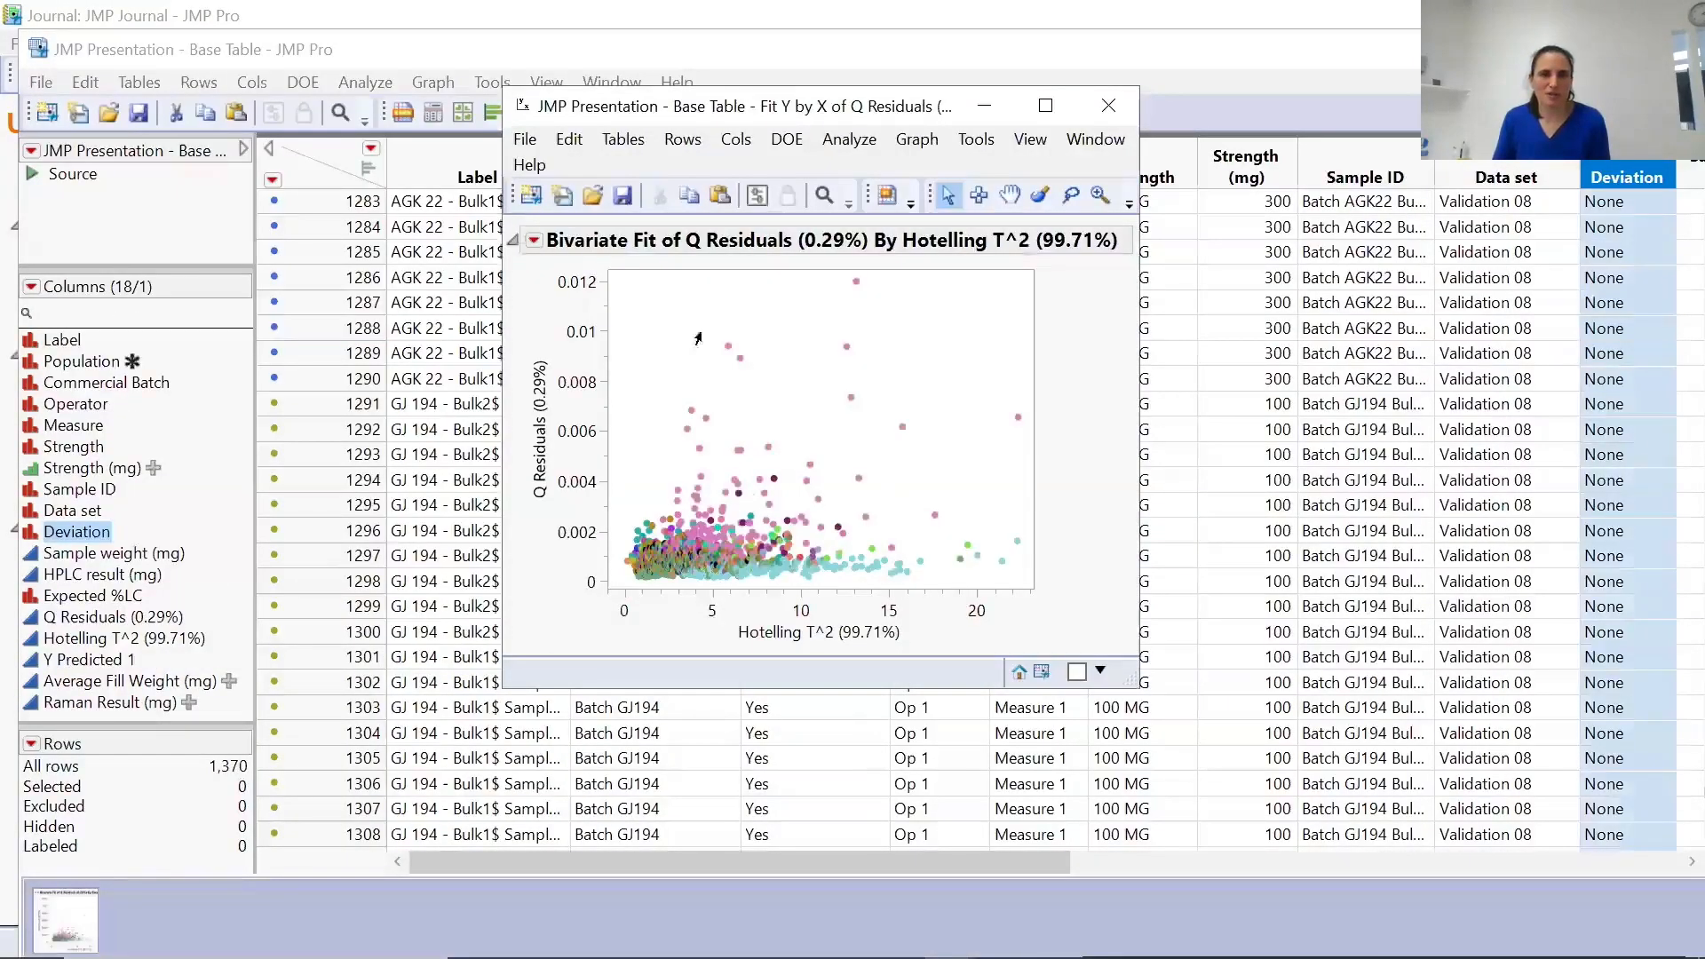
click(534, 242)
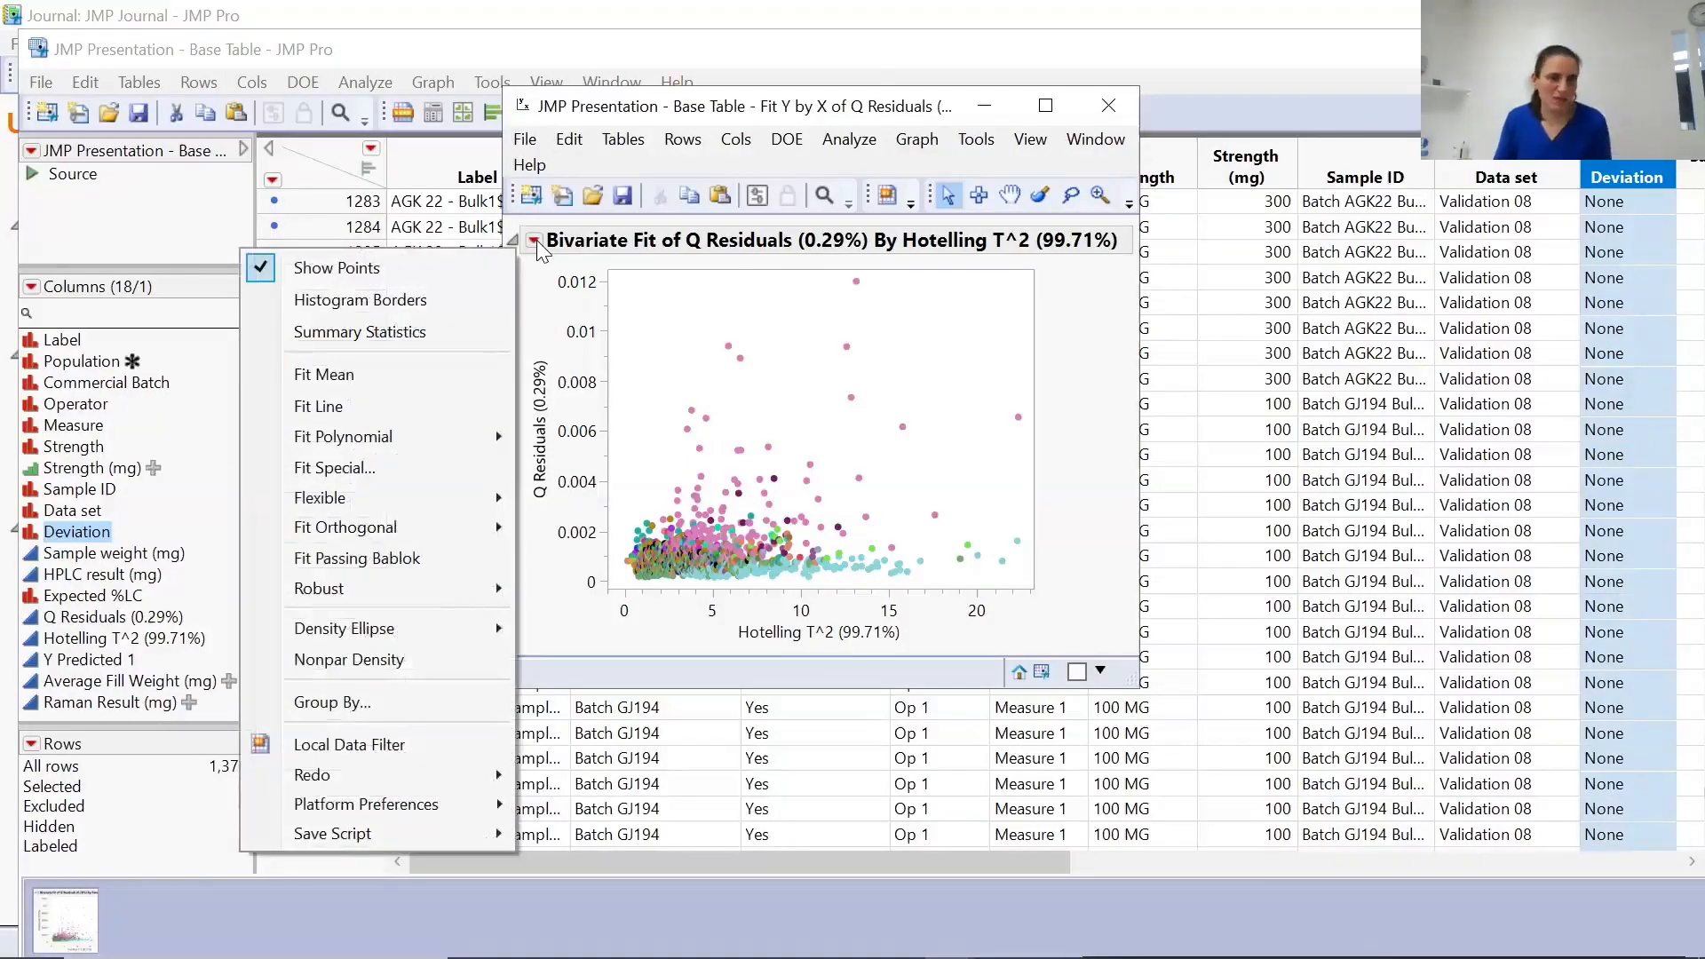
click(371, 748)
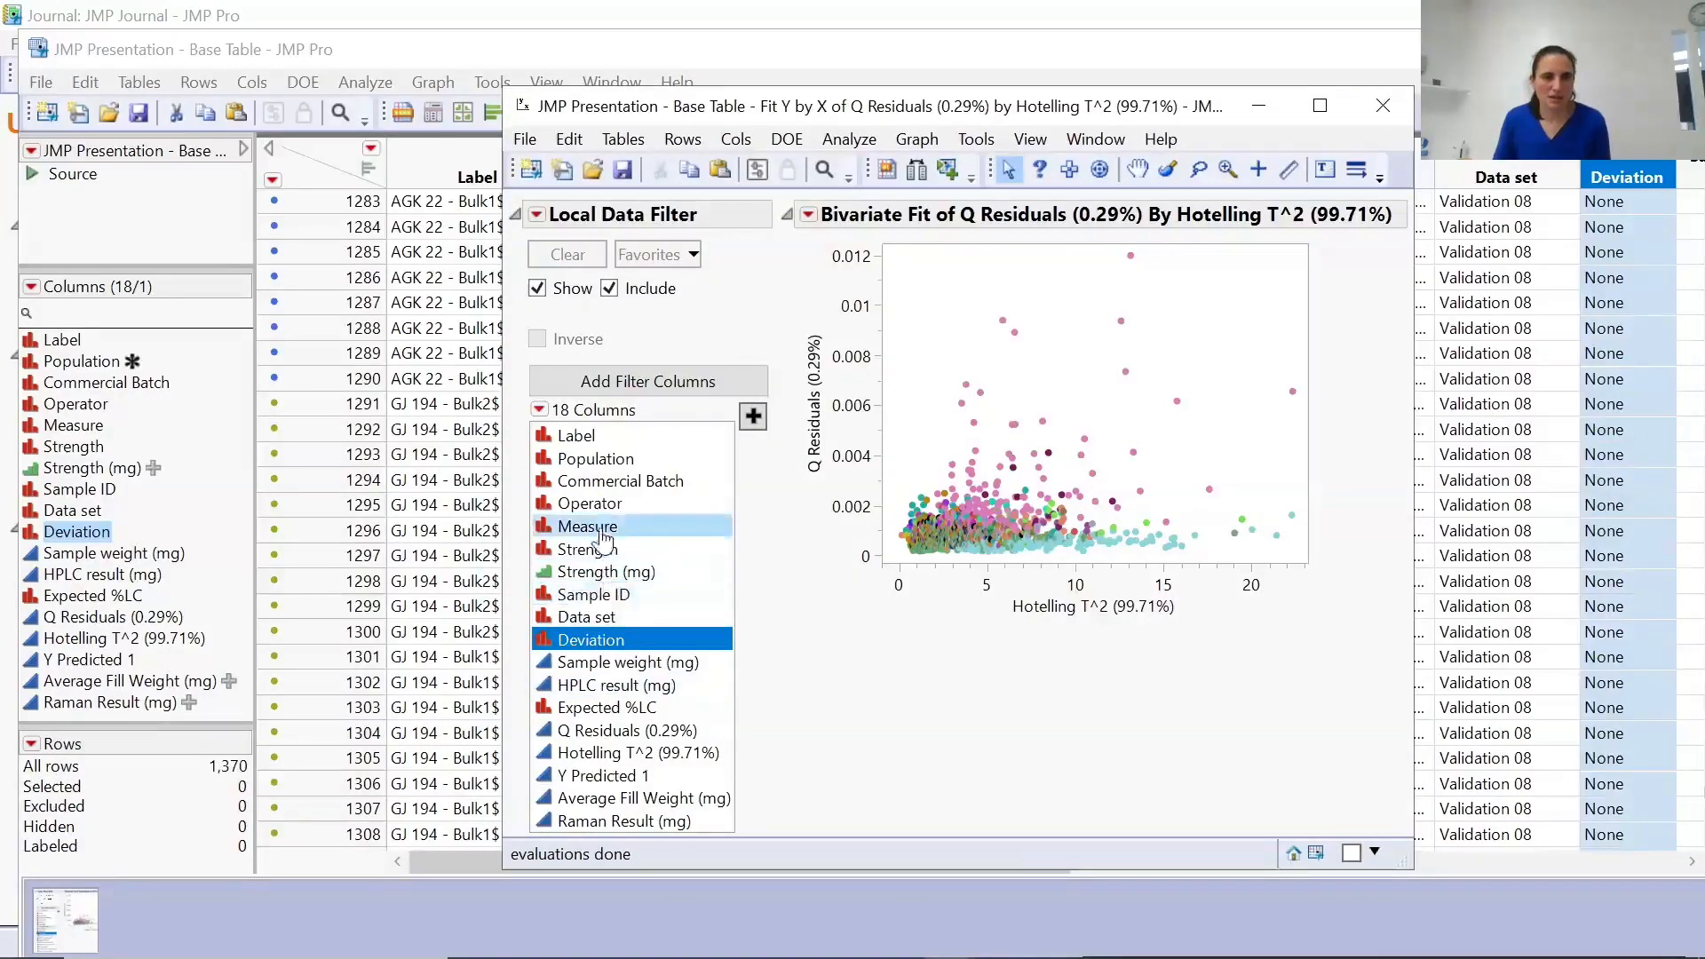
click(588, 616)
click(754, 417)
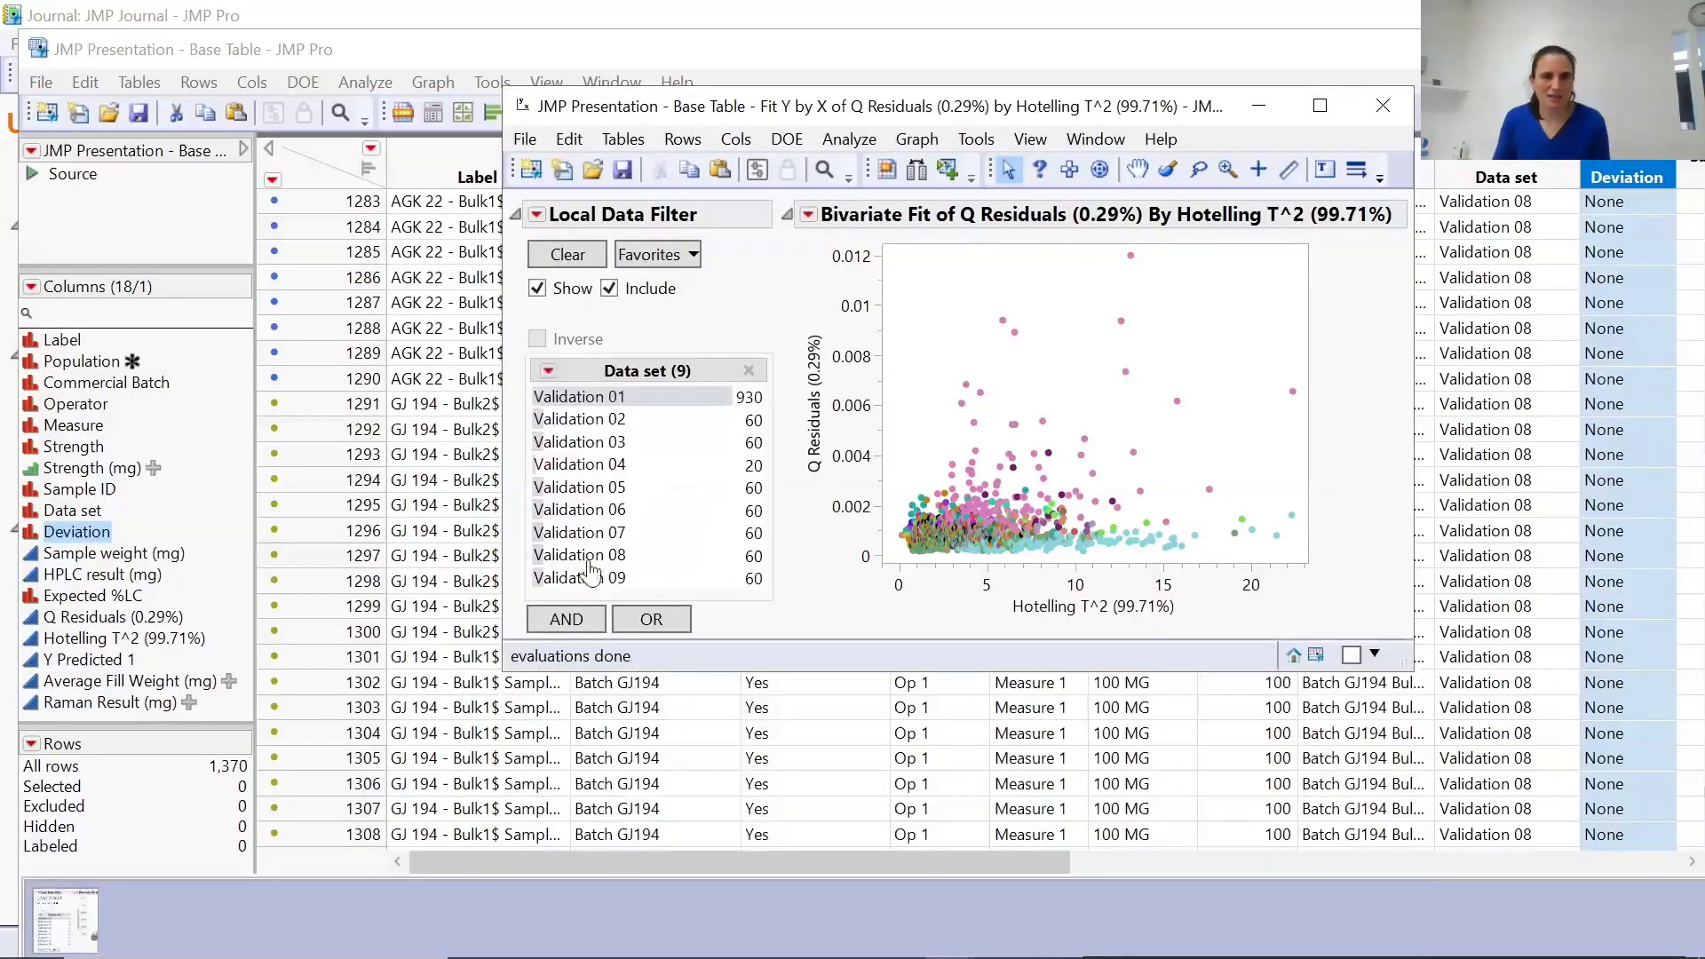
Filter the bivariate report to the Validation 09 data set and colour its points by Strength (mg).
click(591, 577)
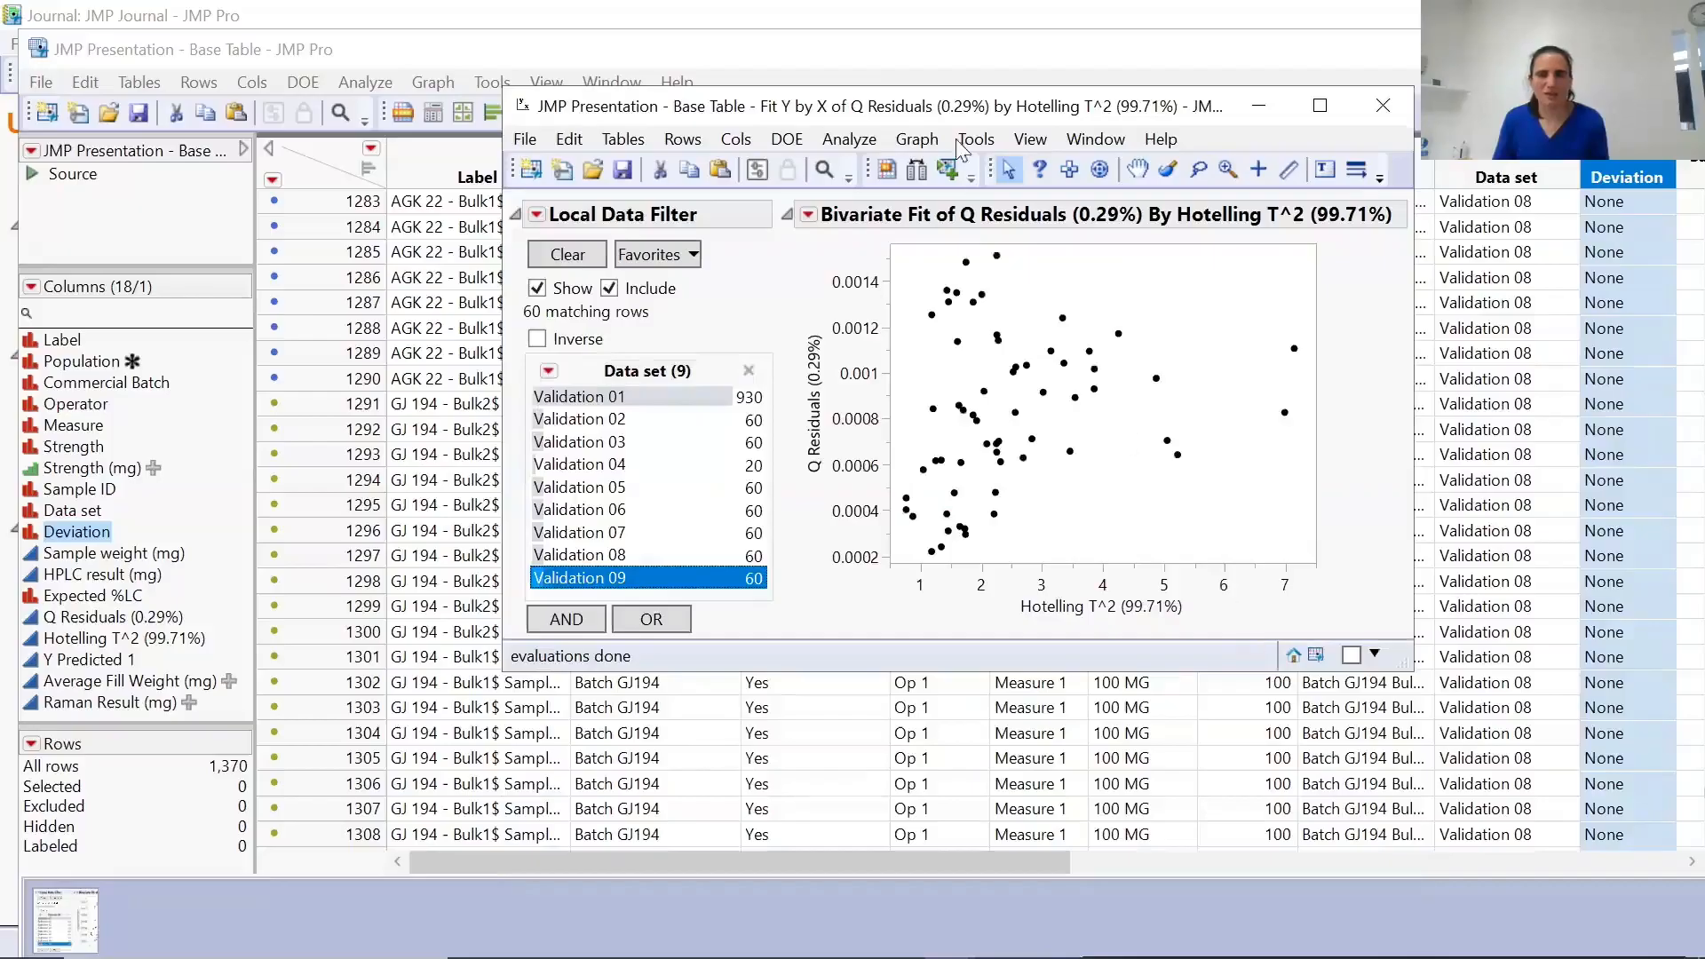
drag(898, 109, 692, 99)
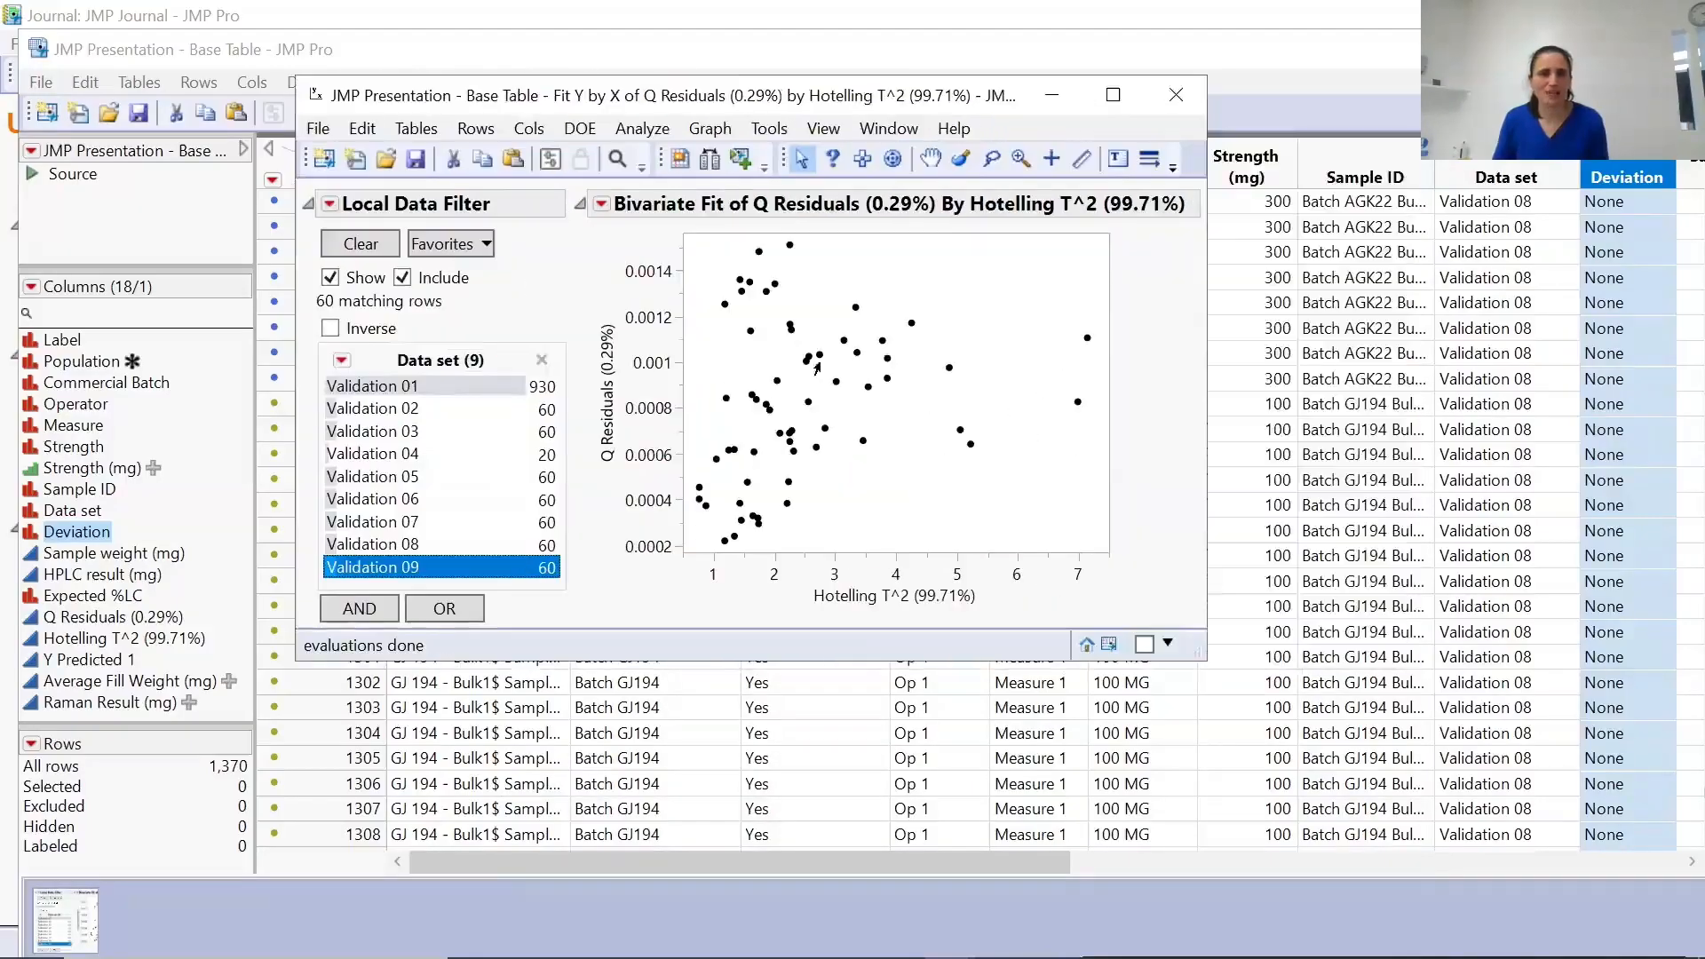
right_click(860, 406)
click(576, 626)
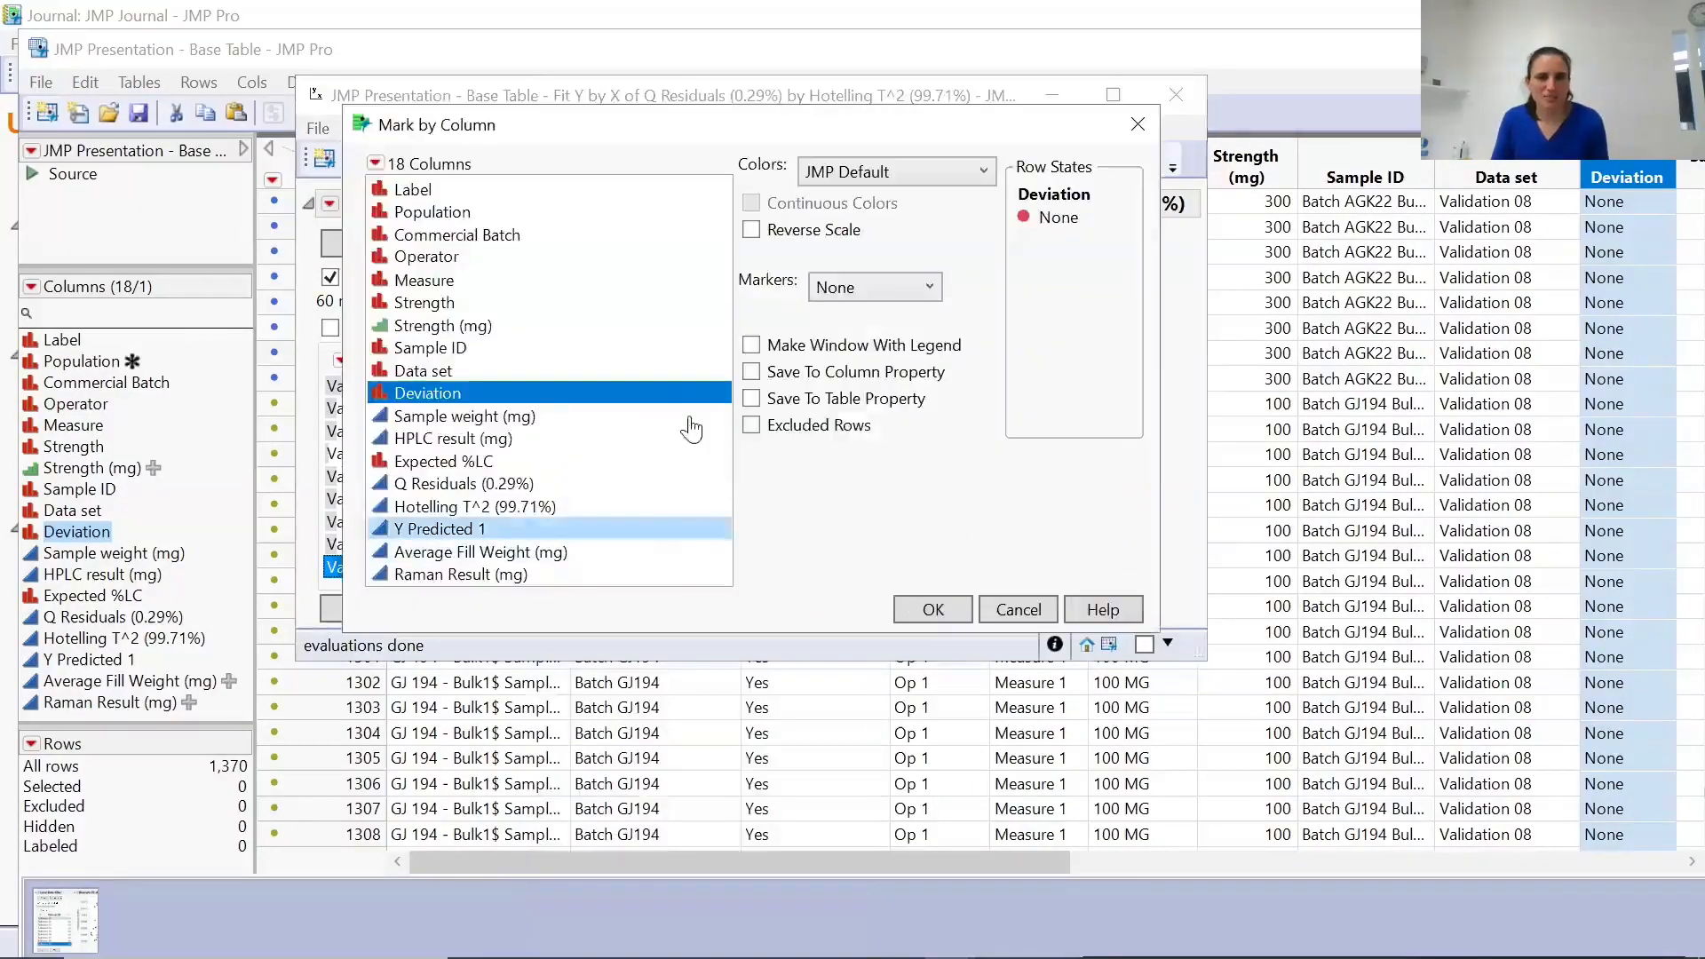
click(444, 325)
click(931, 607)
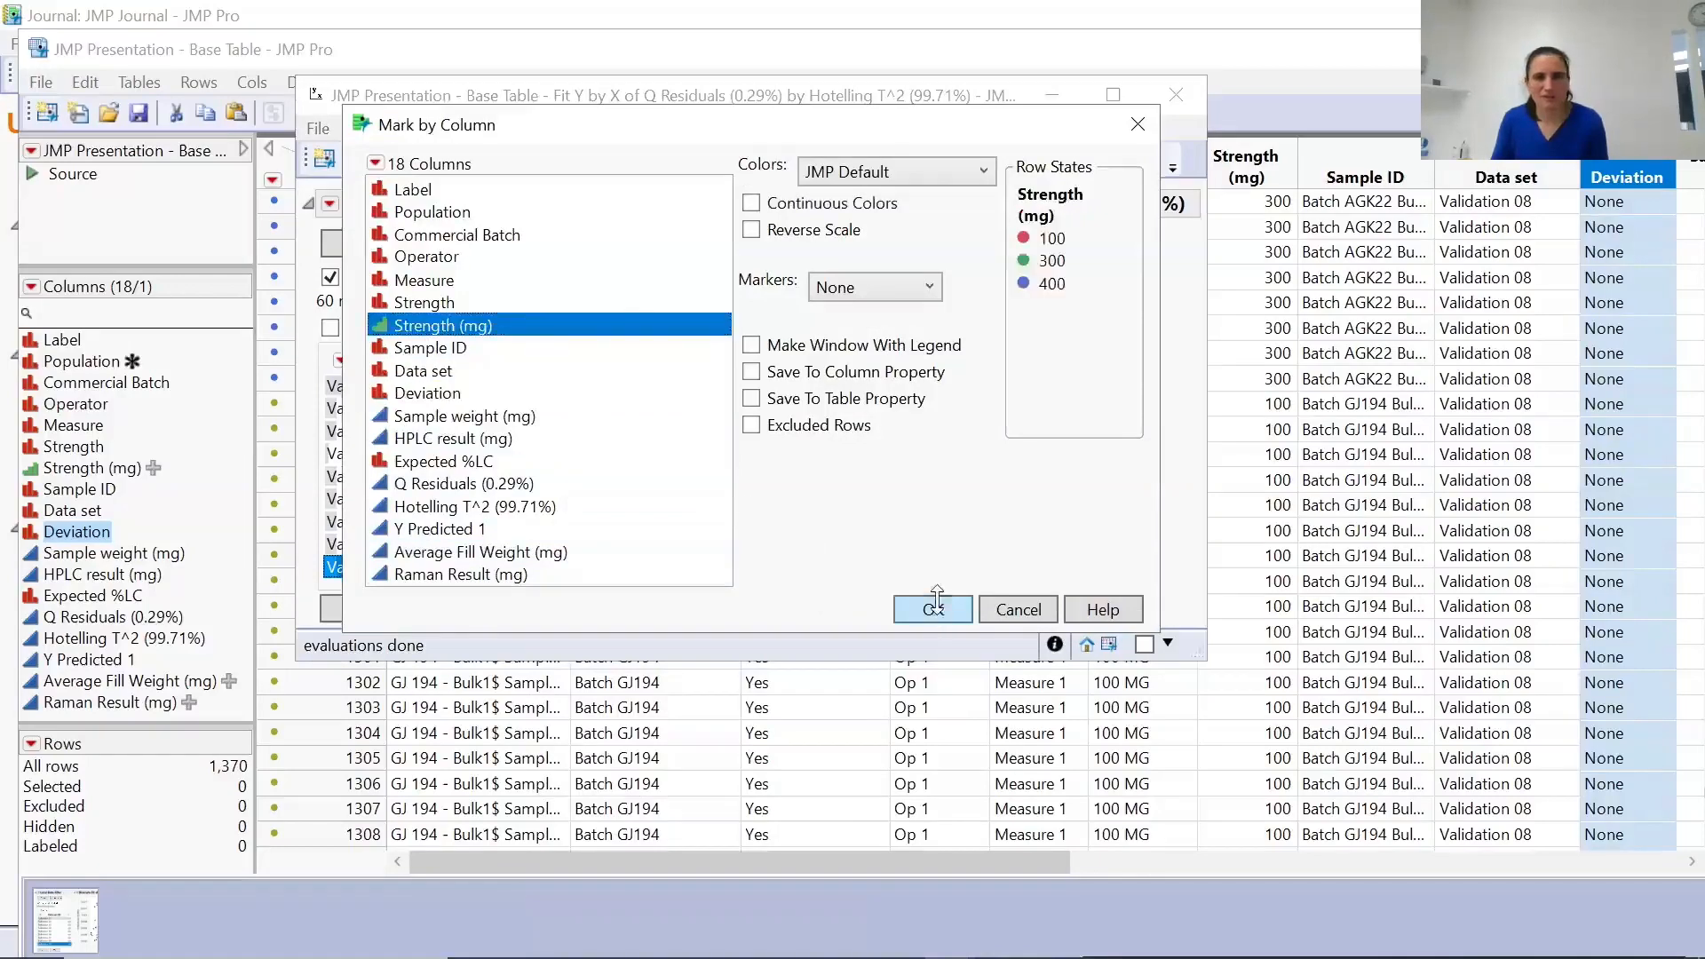
Set the Q Residuals axis of the plot to run from 0 to 0.006 with an increment of 0.001.
right_click(659, 434)
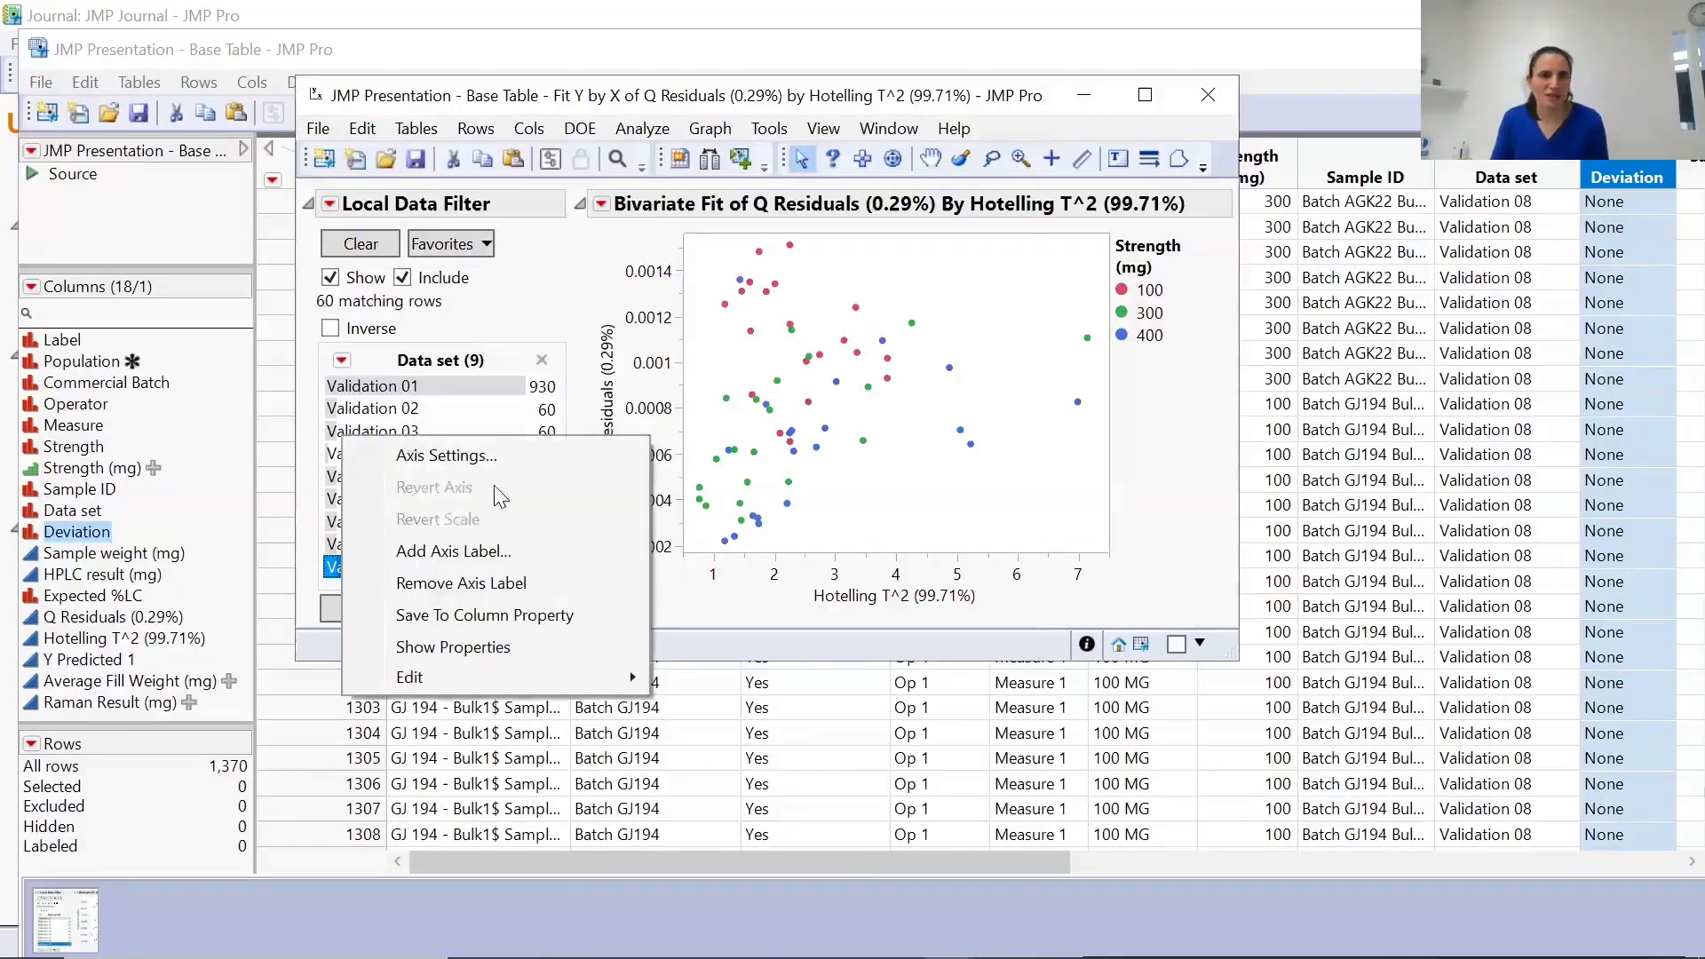
click(480, 455)
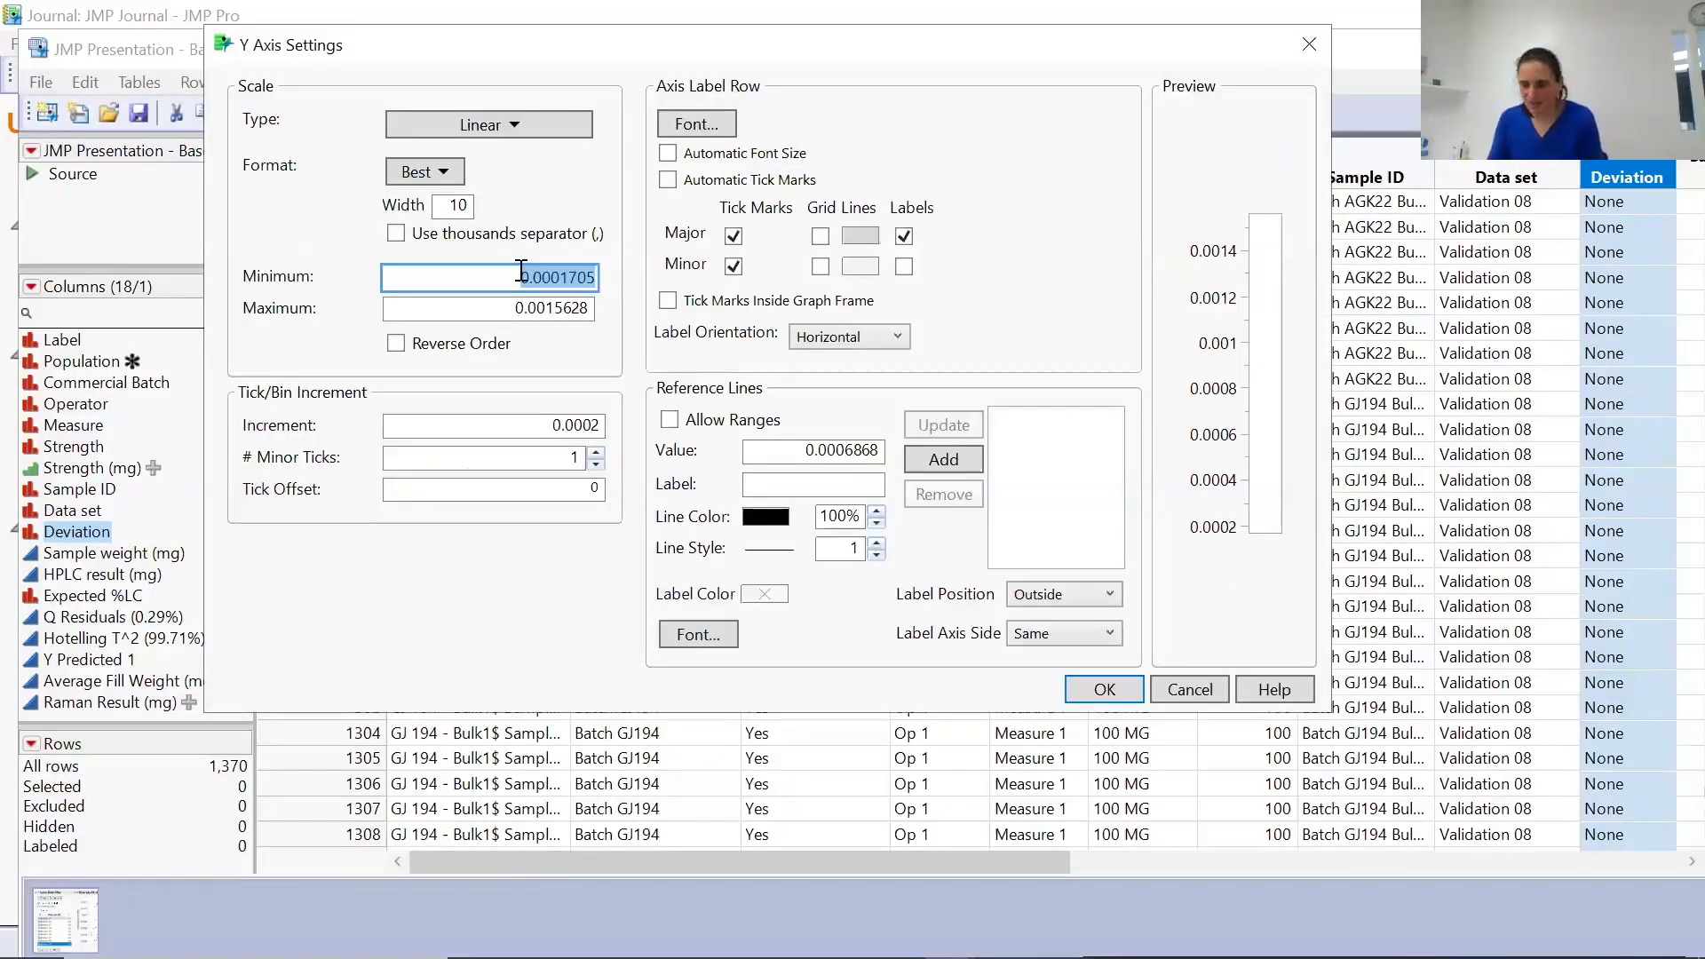
text(0)
key(Tab)
text(0)
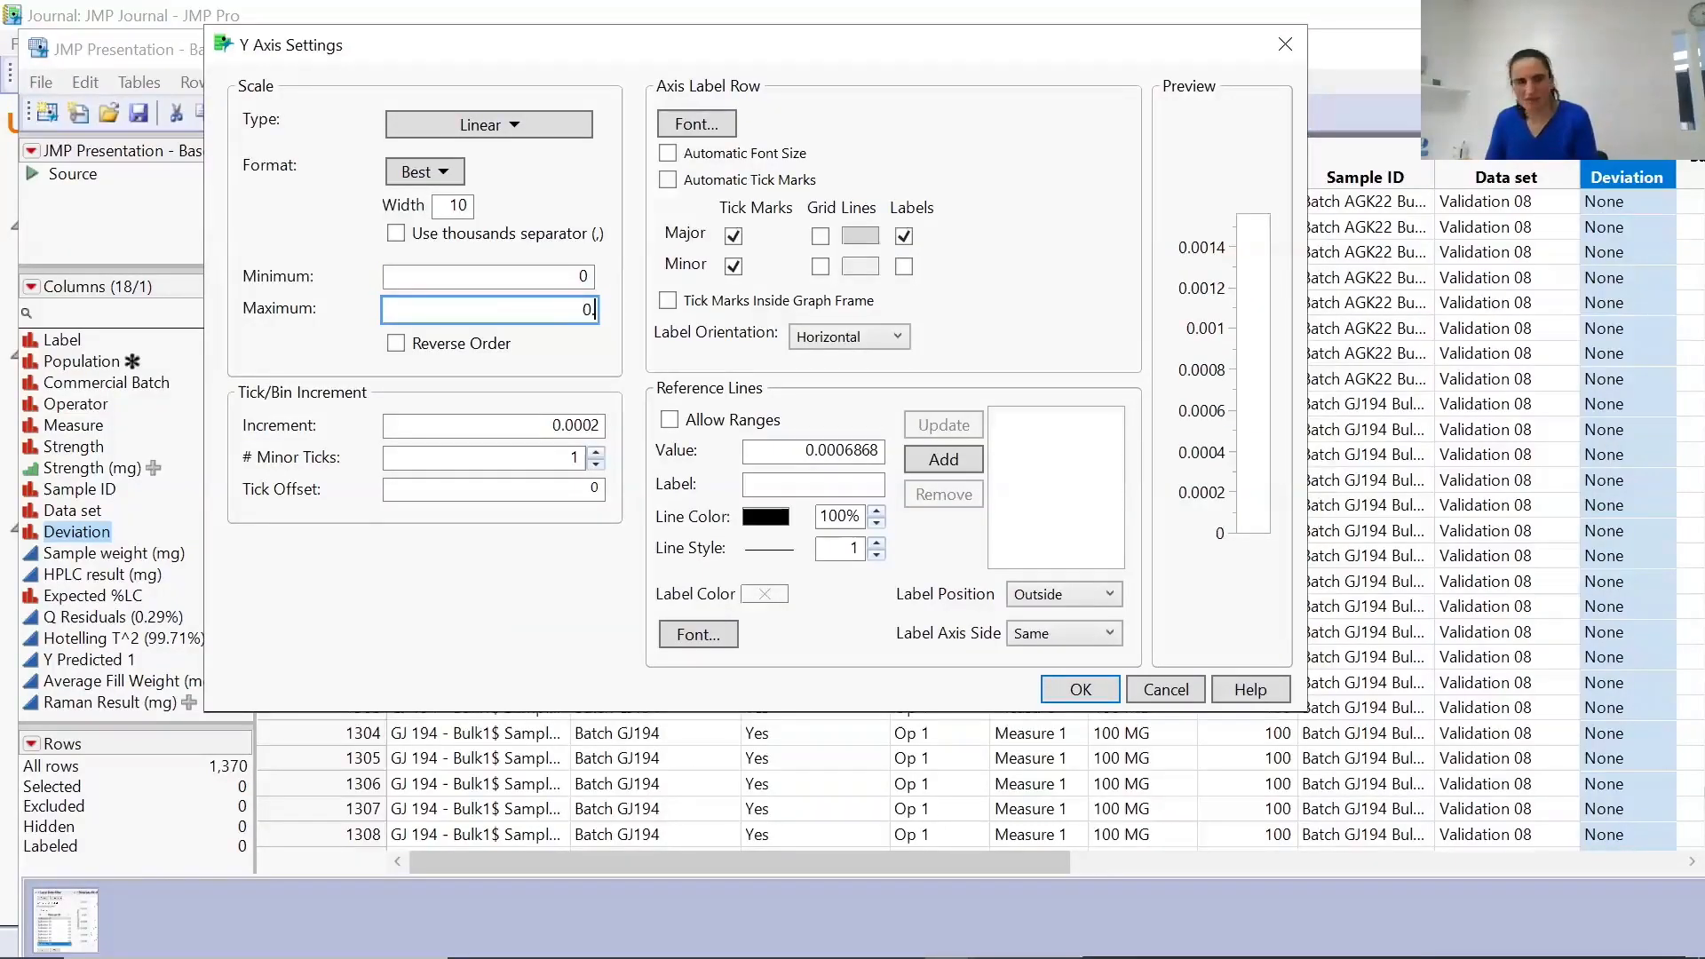
text(.006)
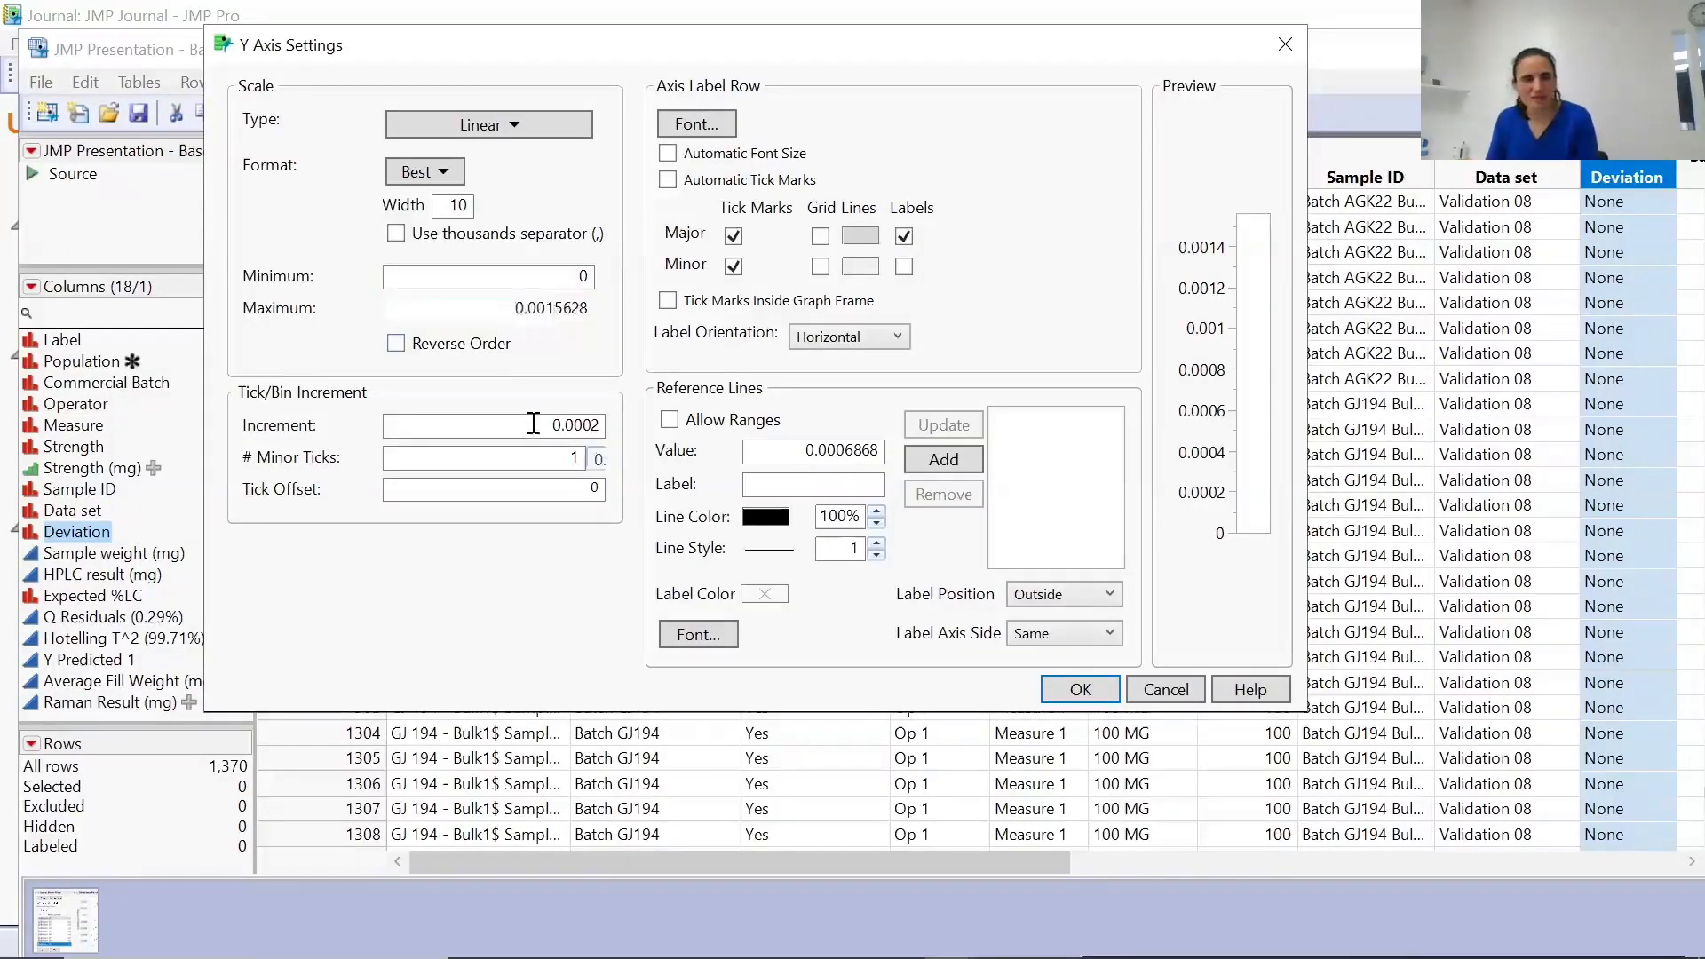
double_click(534, 424)
text(0.001)
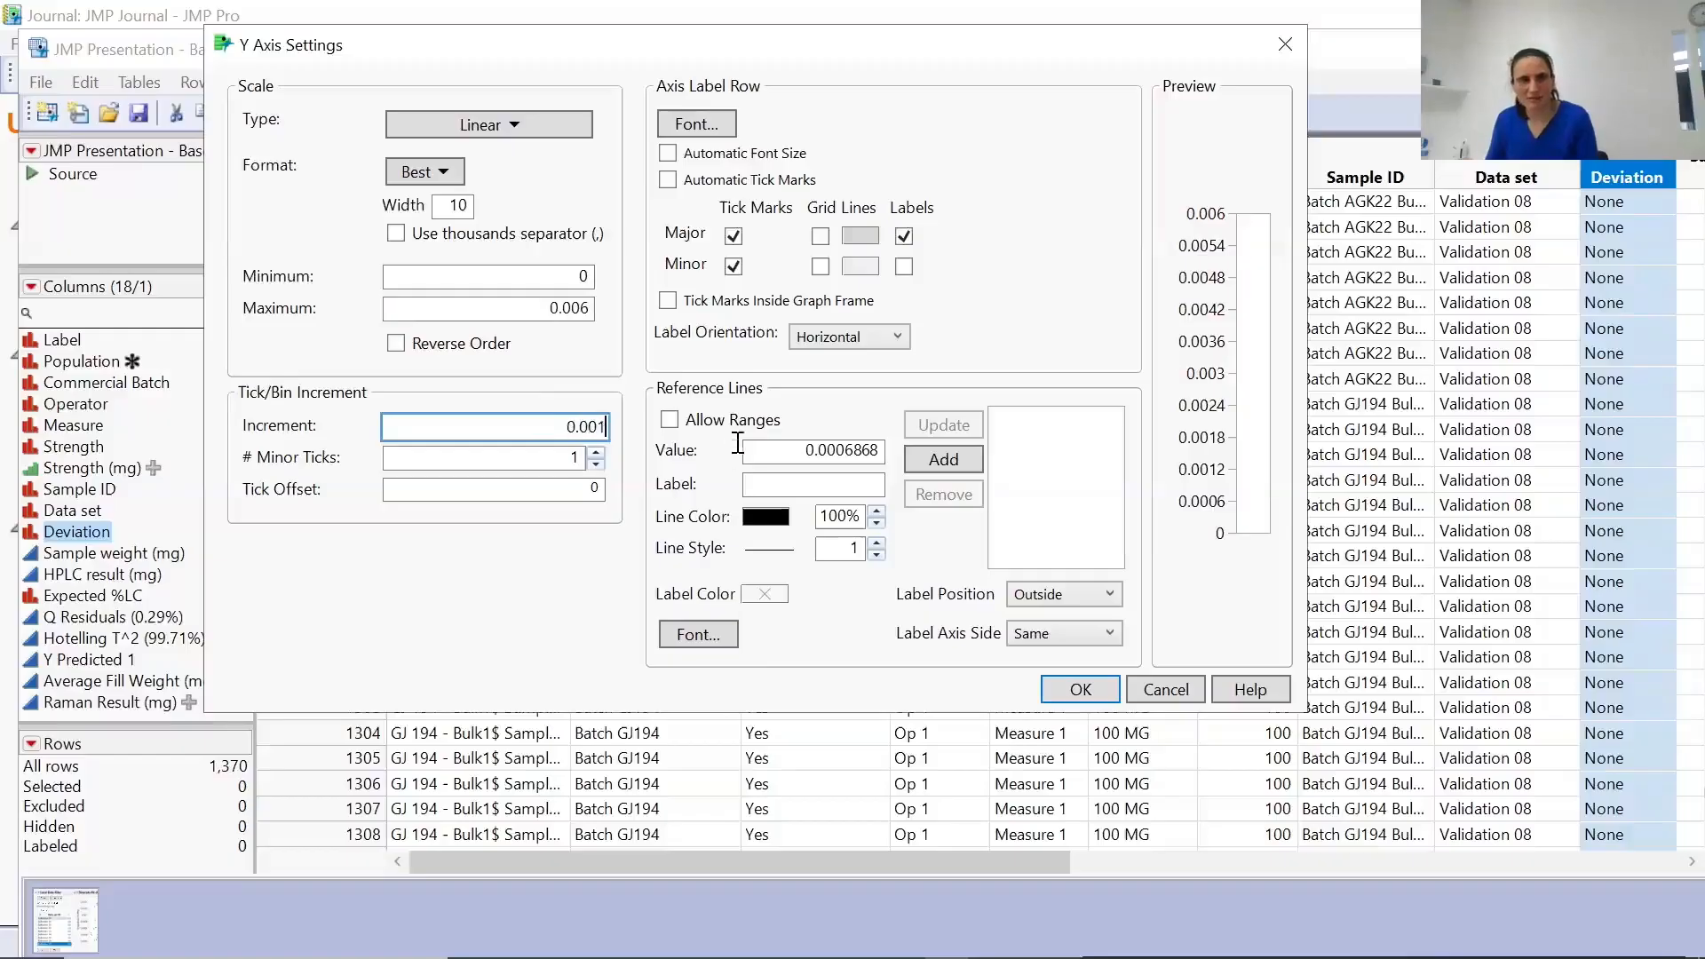
Add a reference line at 0.005 on the Q Residuals axis and apply the axis settings.
double_click(767, 448)
text(0.005)
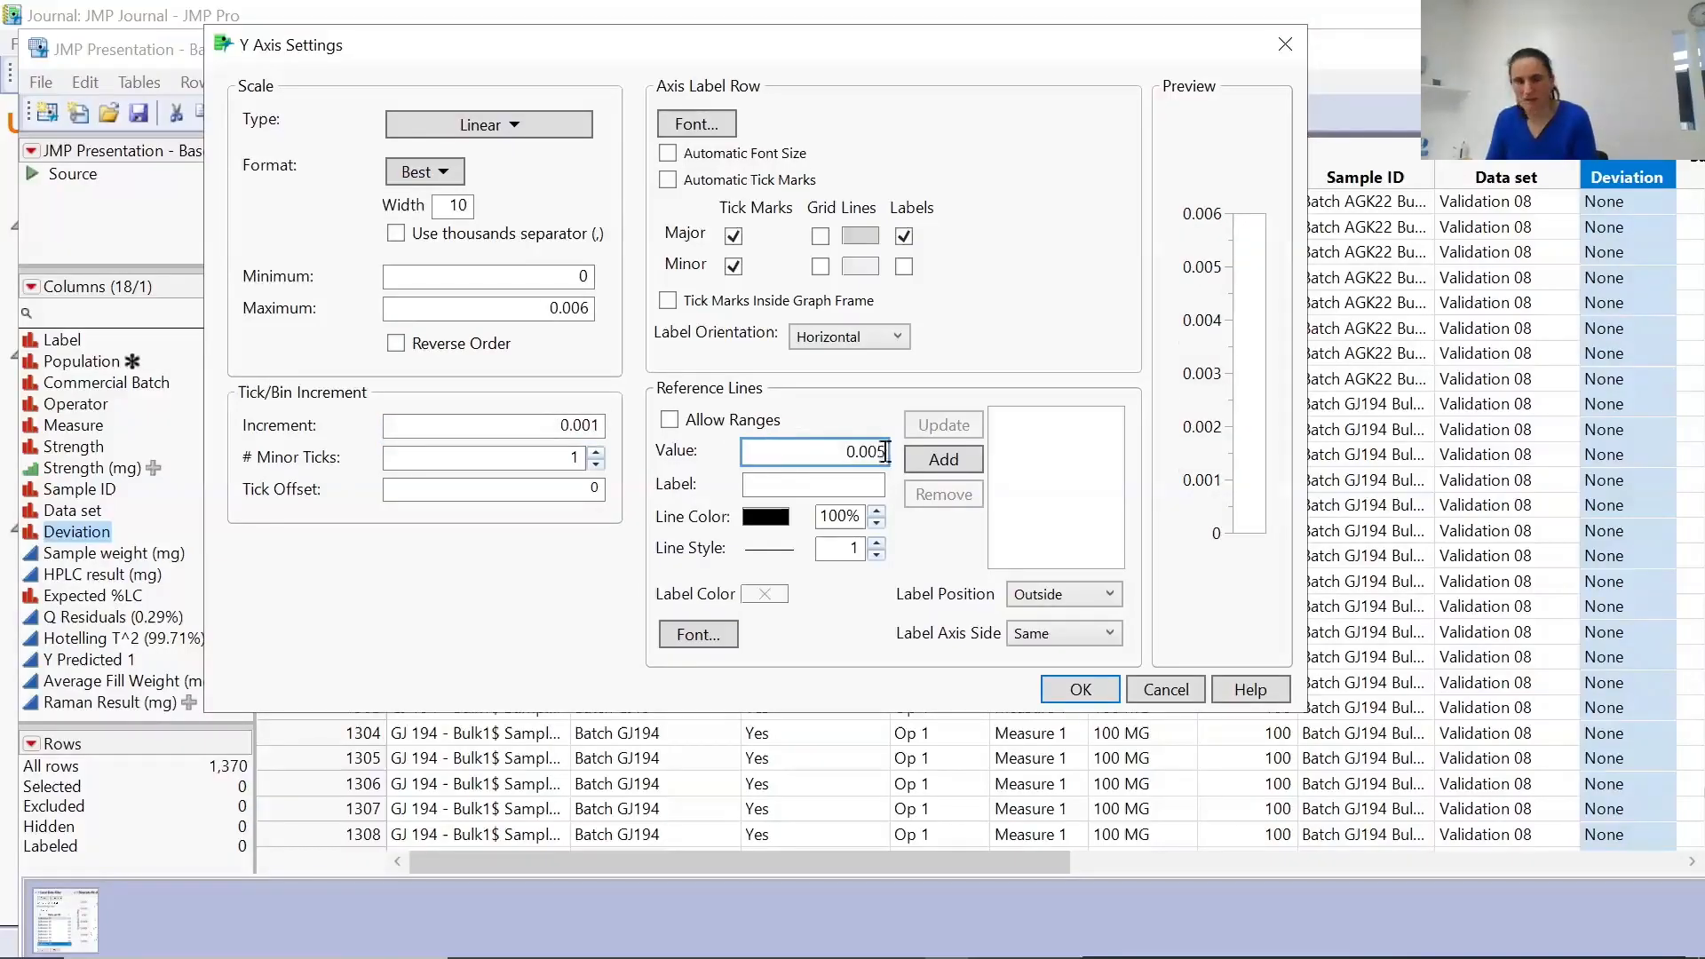
click(921, 461)
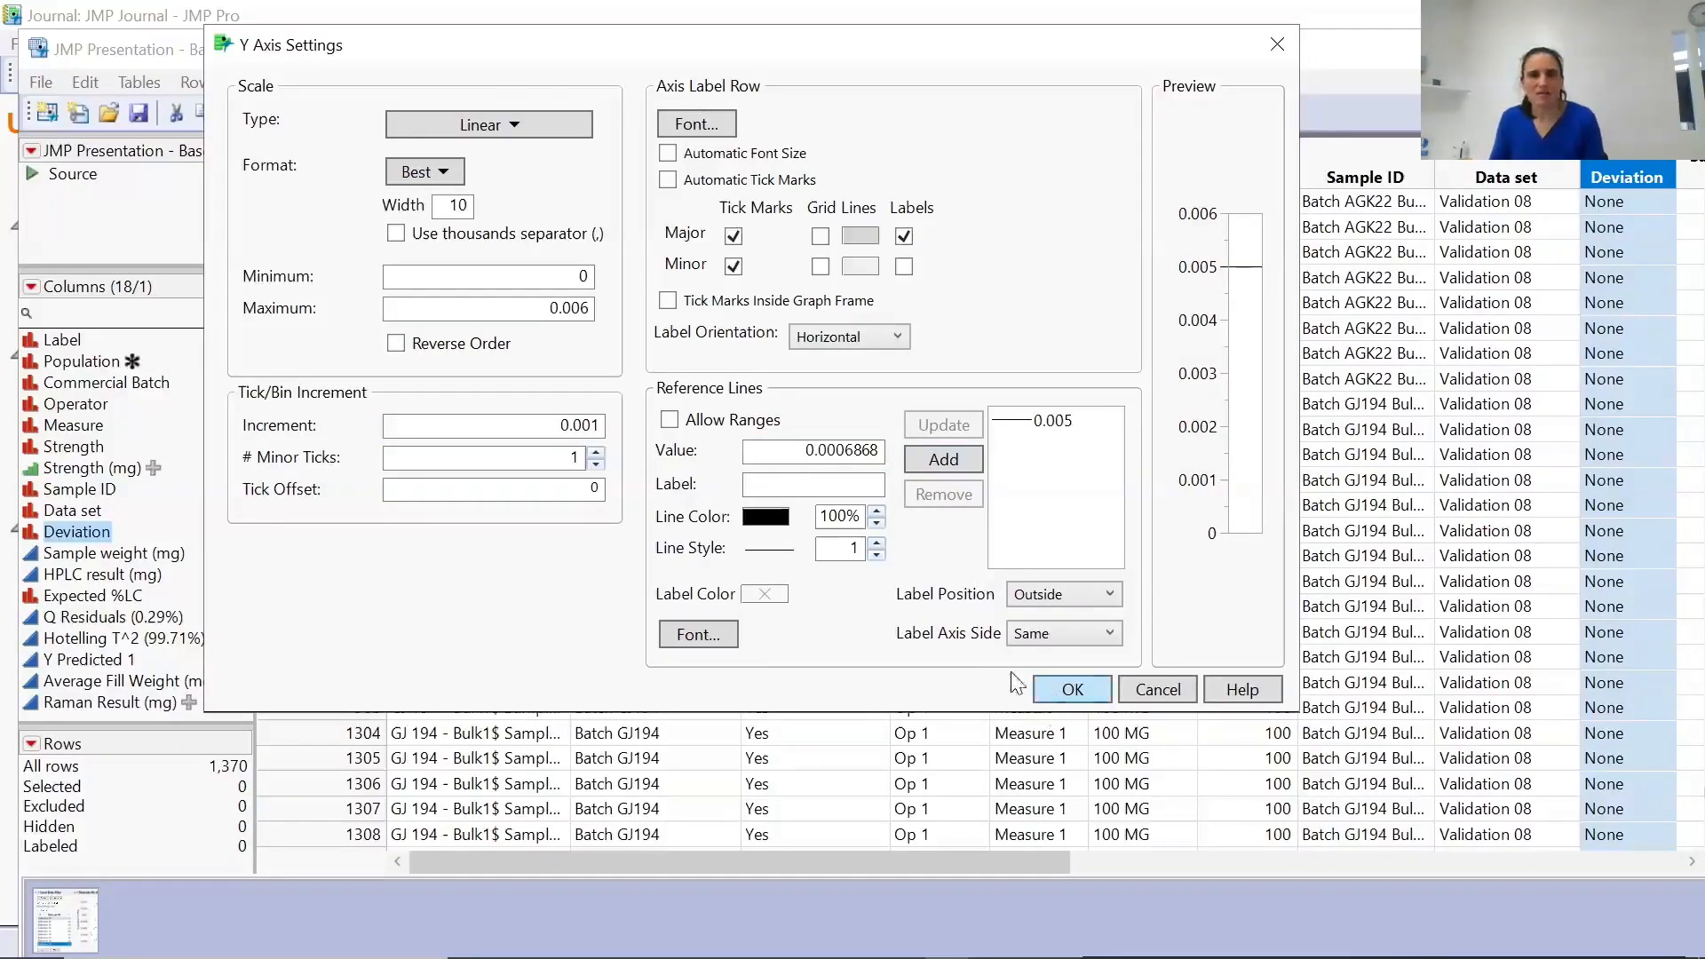
click(1079, 689)
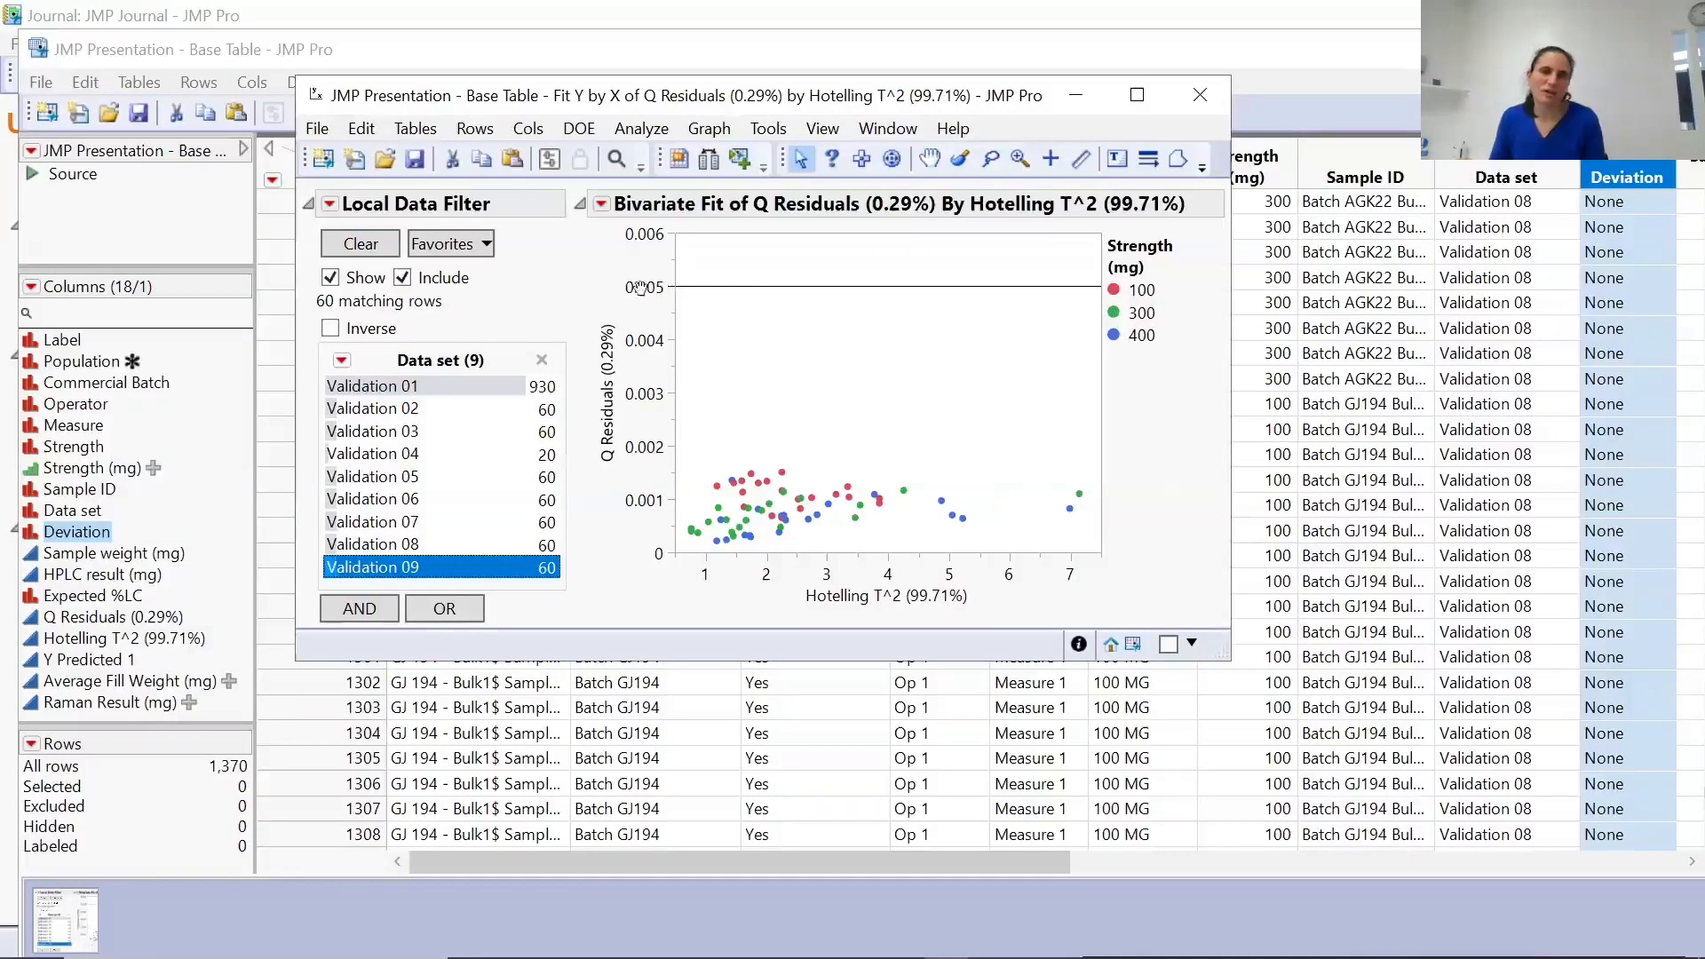
Set the Hotelling T^2 axis of the plot to run from 0 to 35 with an increment of 5.
right_click(675, 568)
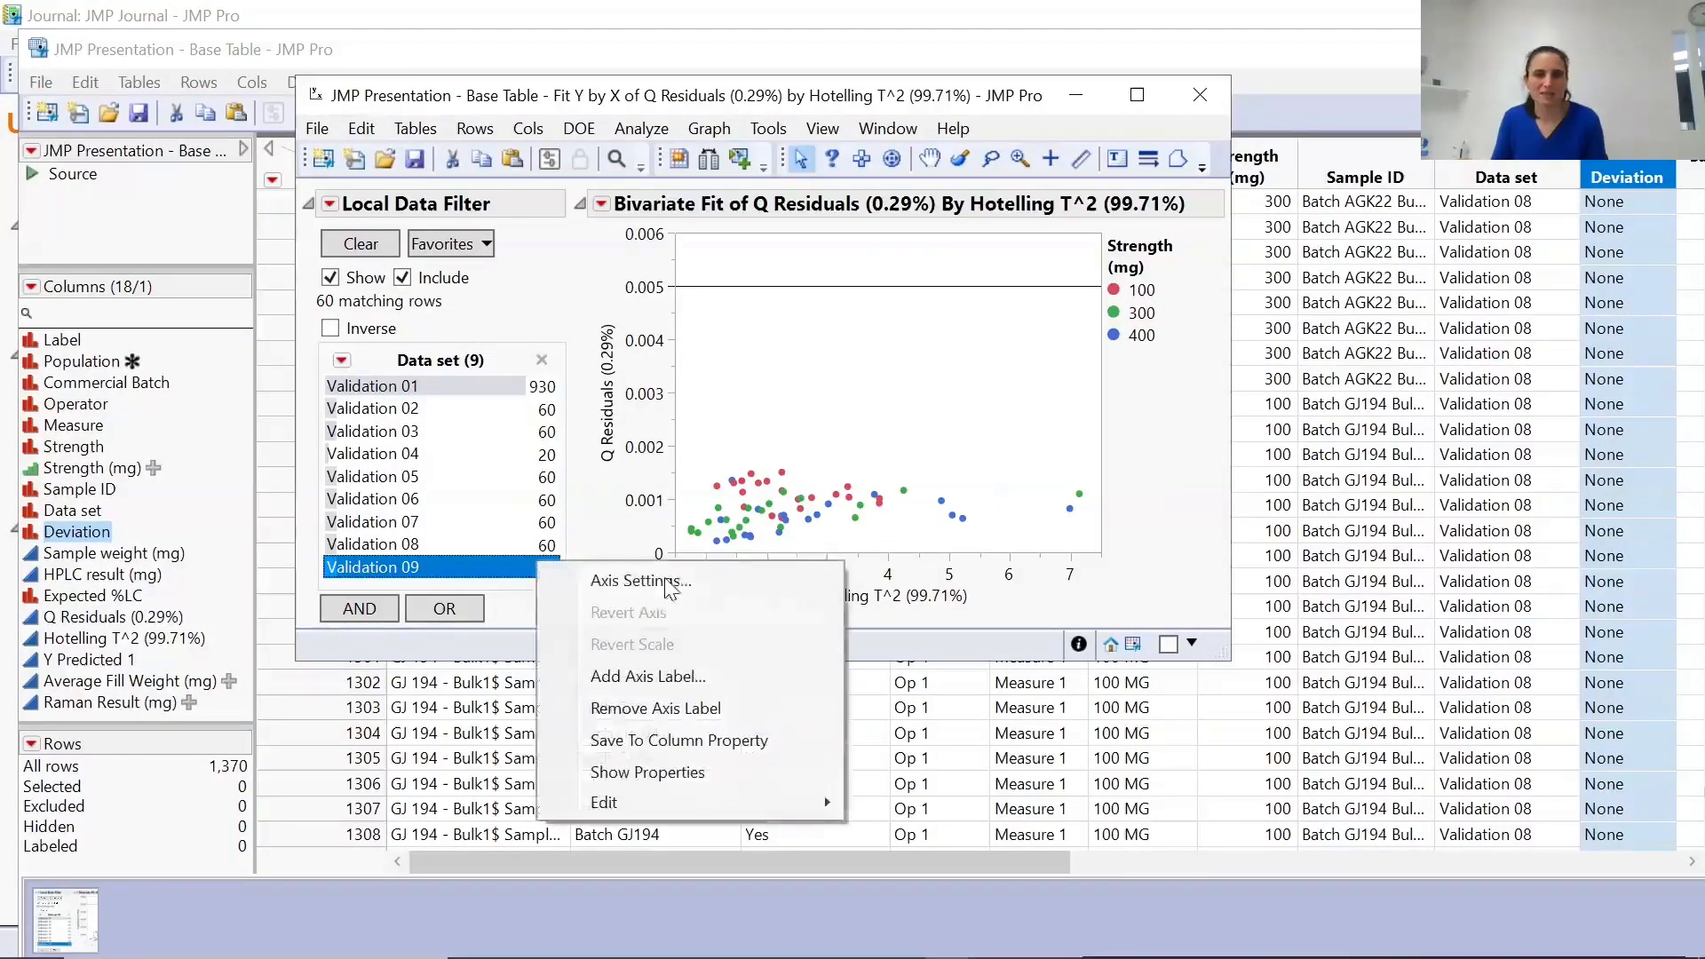
click(666, 575)
text(0)
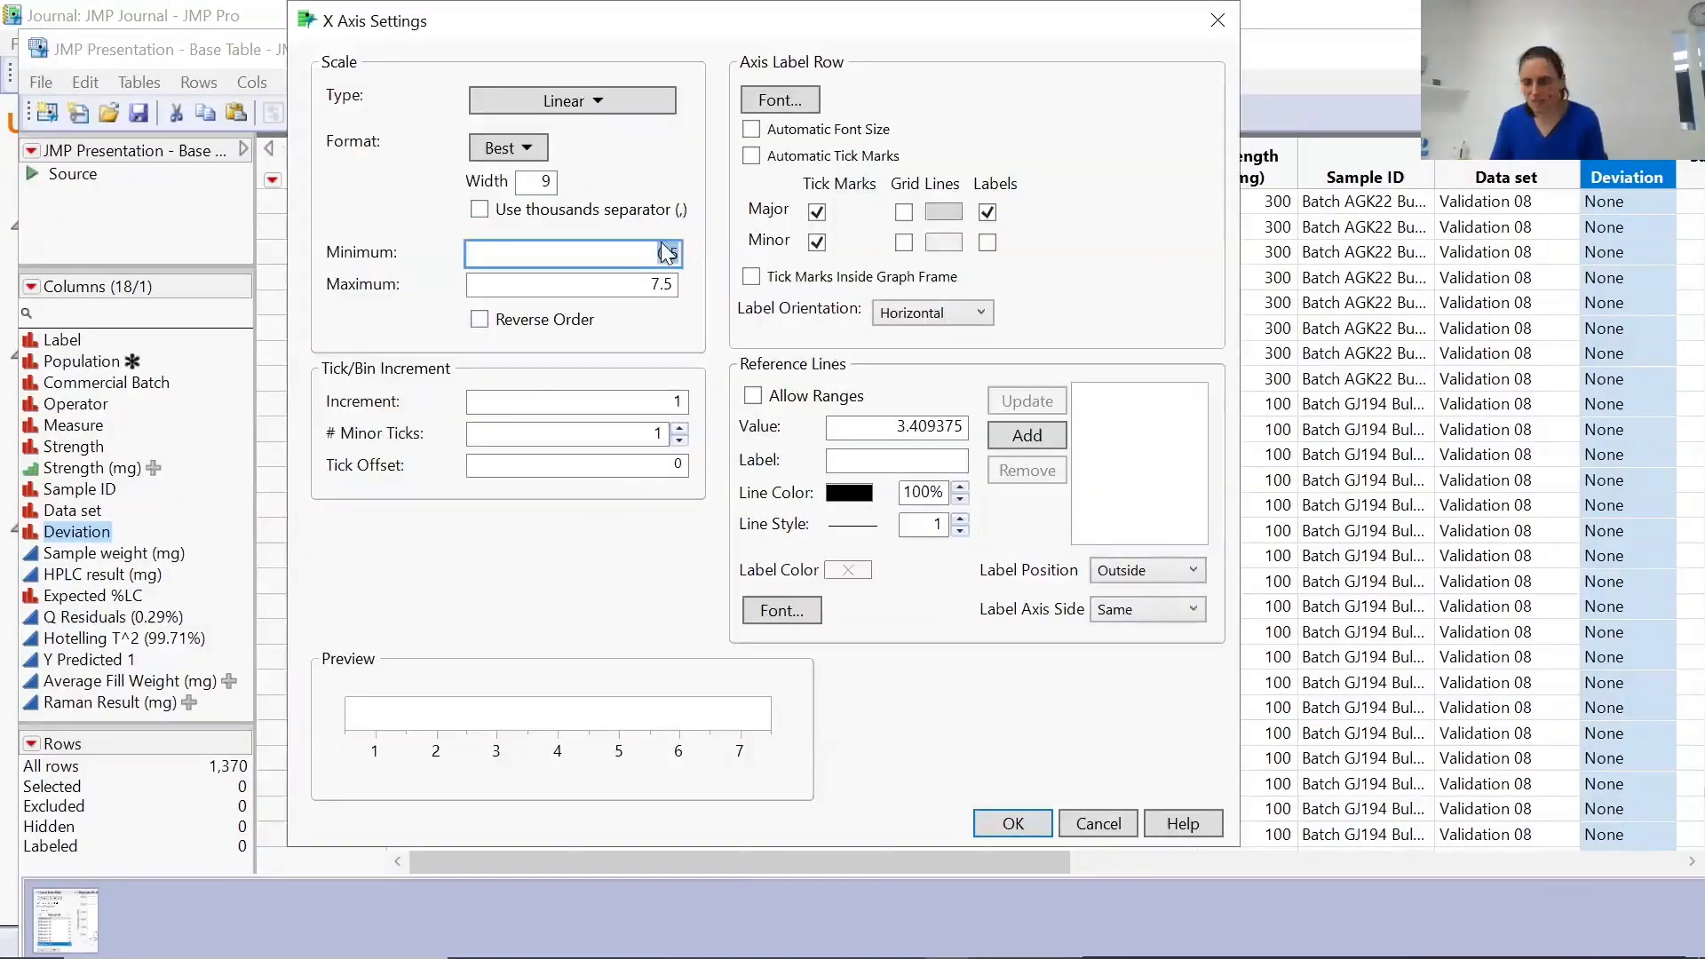
click(653, 286)
text(35)
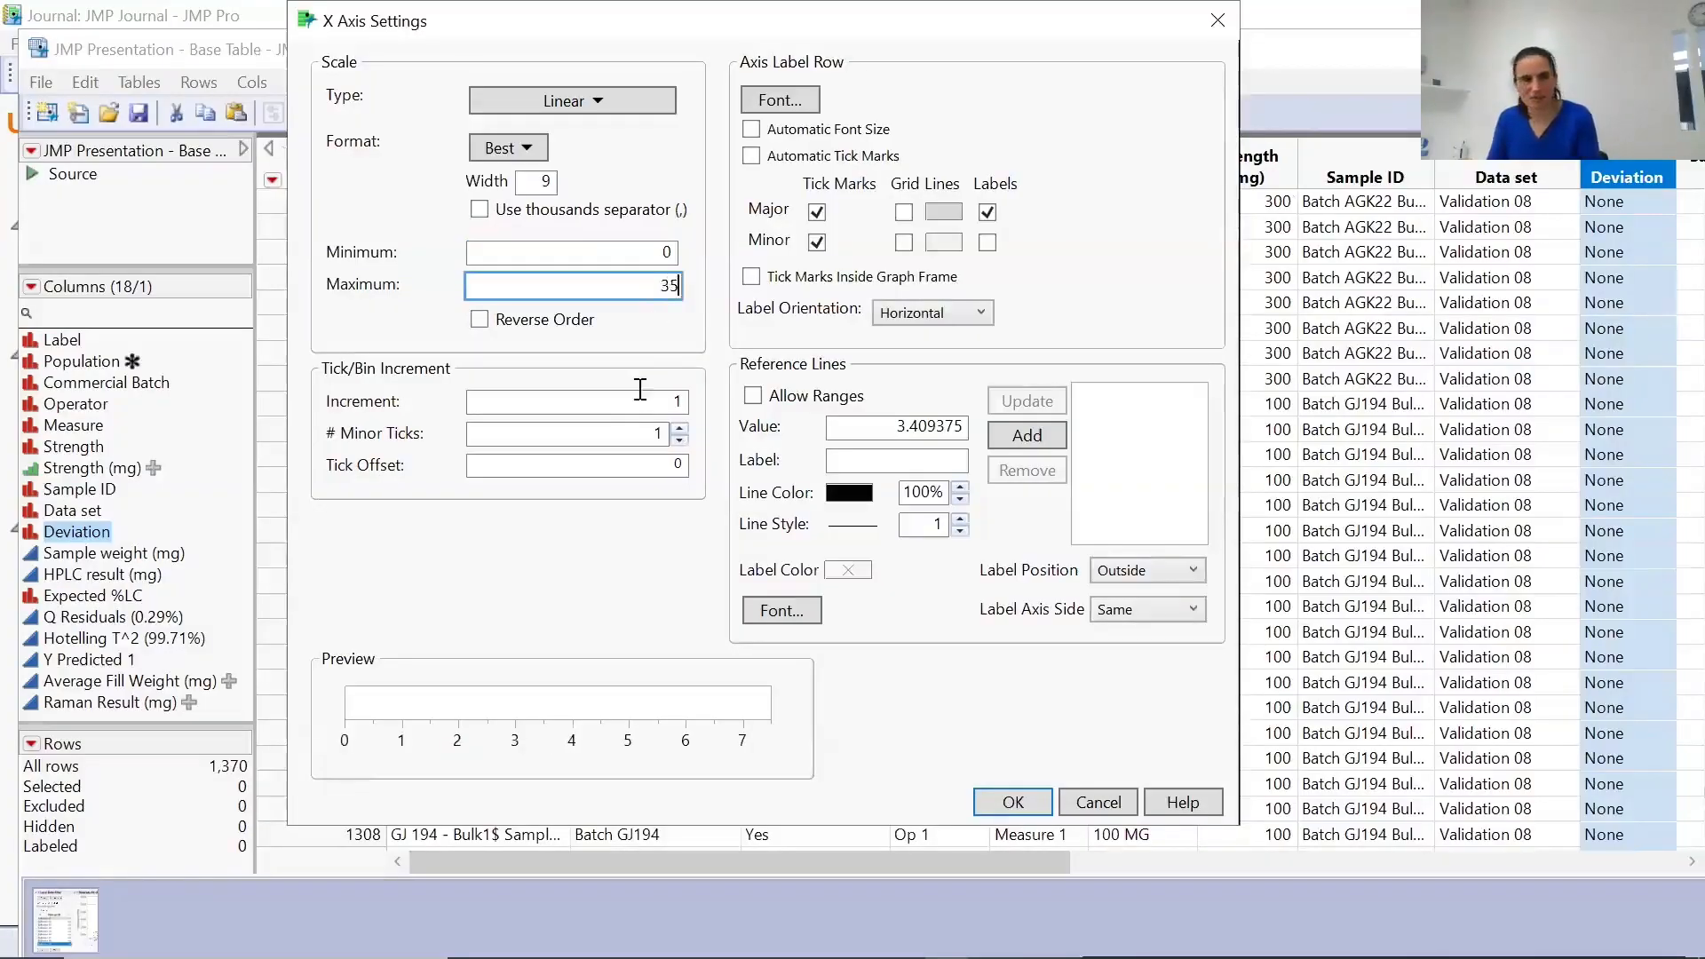
click(638, 406)
text(5)
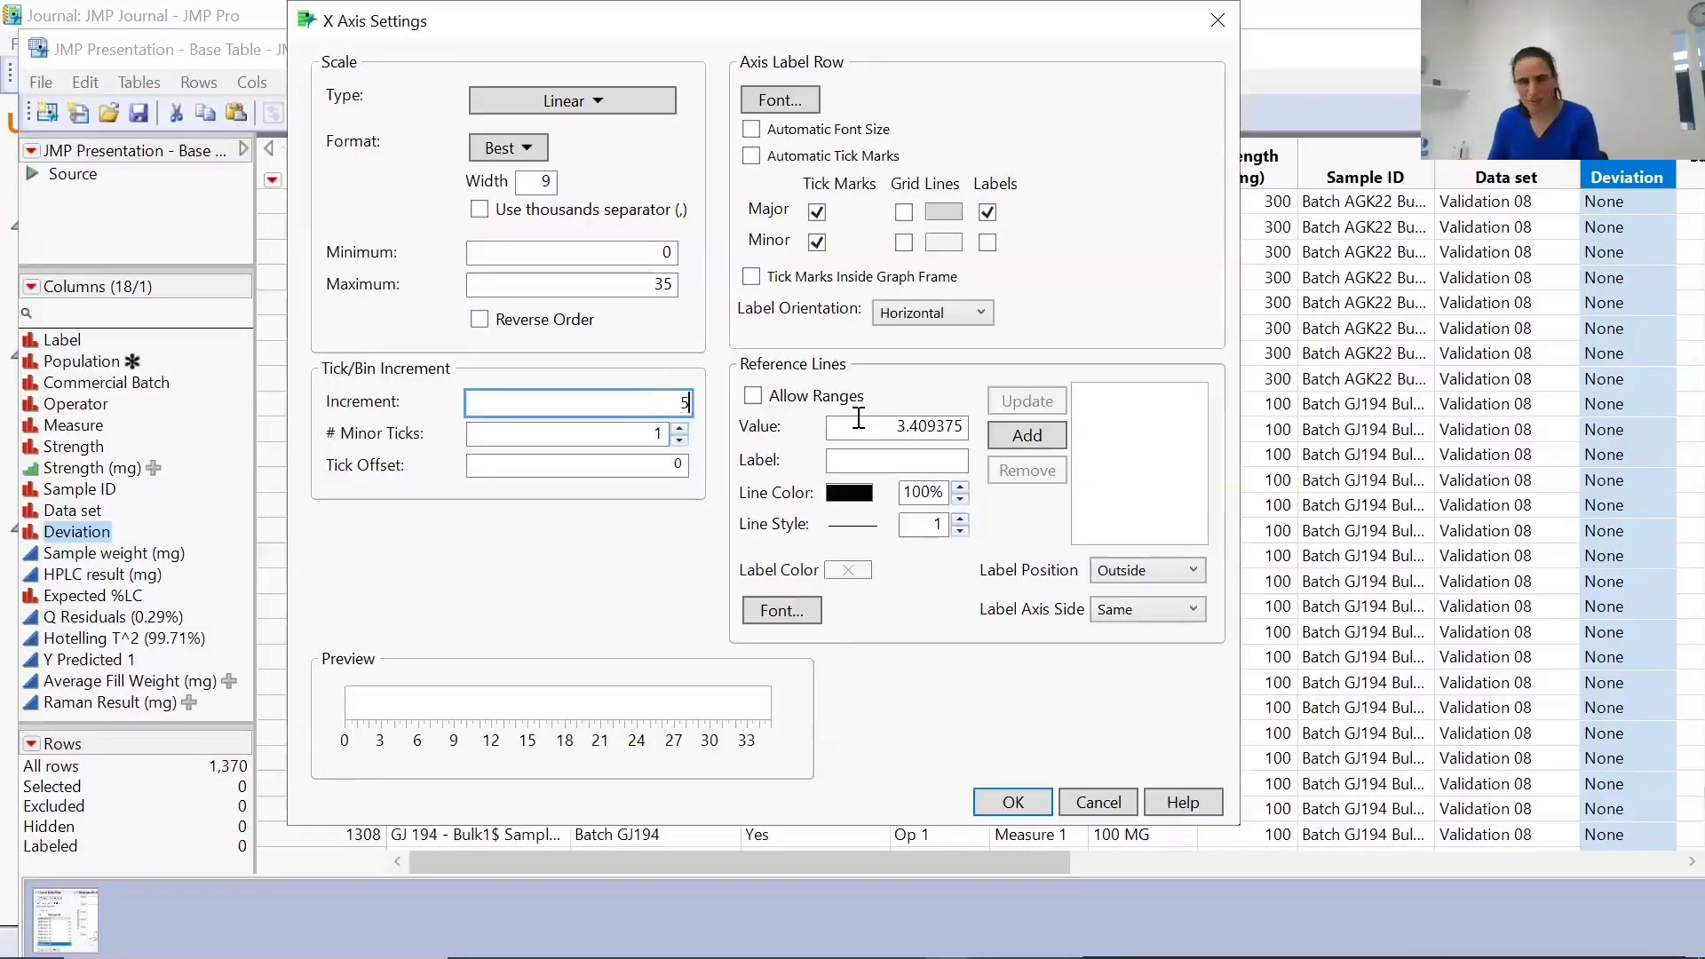
Add a reference line at 30 on the Hotelling T^2 axis and apply the axis settings.
click(860, 417)
text(30)
click(1010, 449)
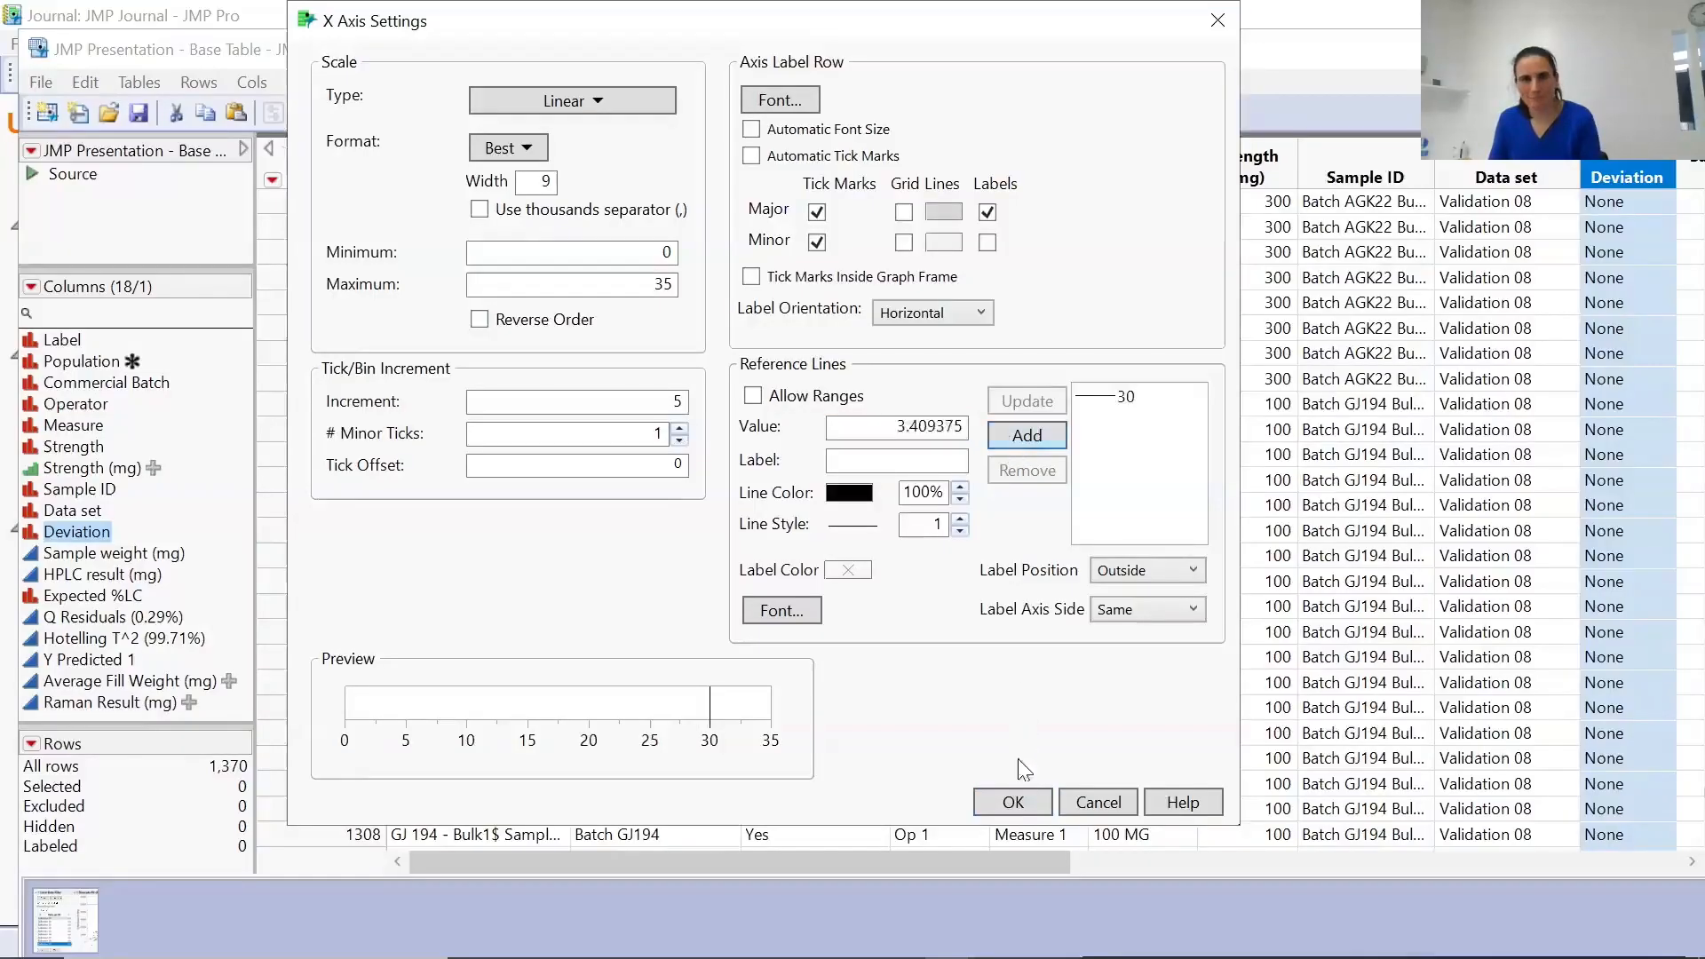
click(1016, 802)
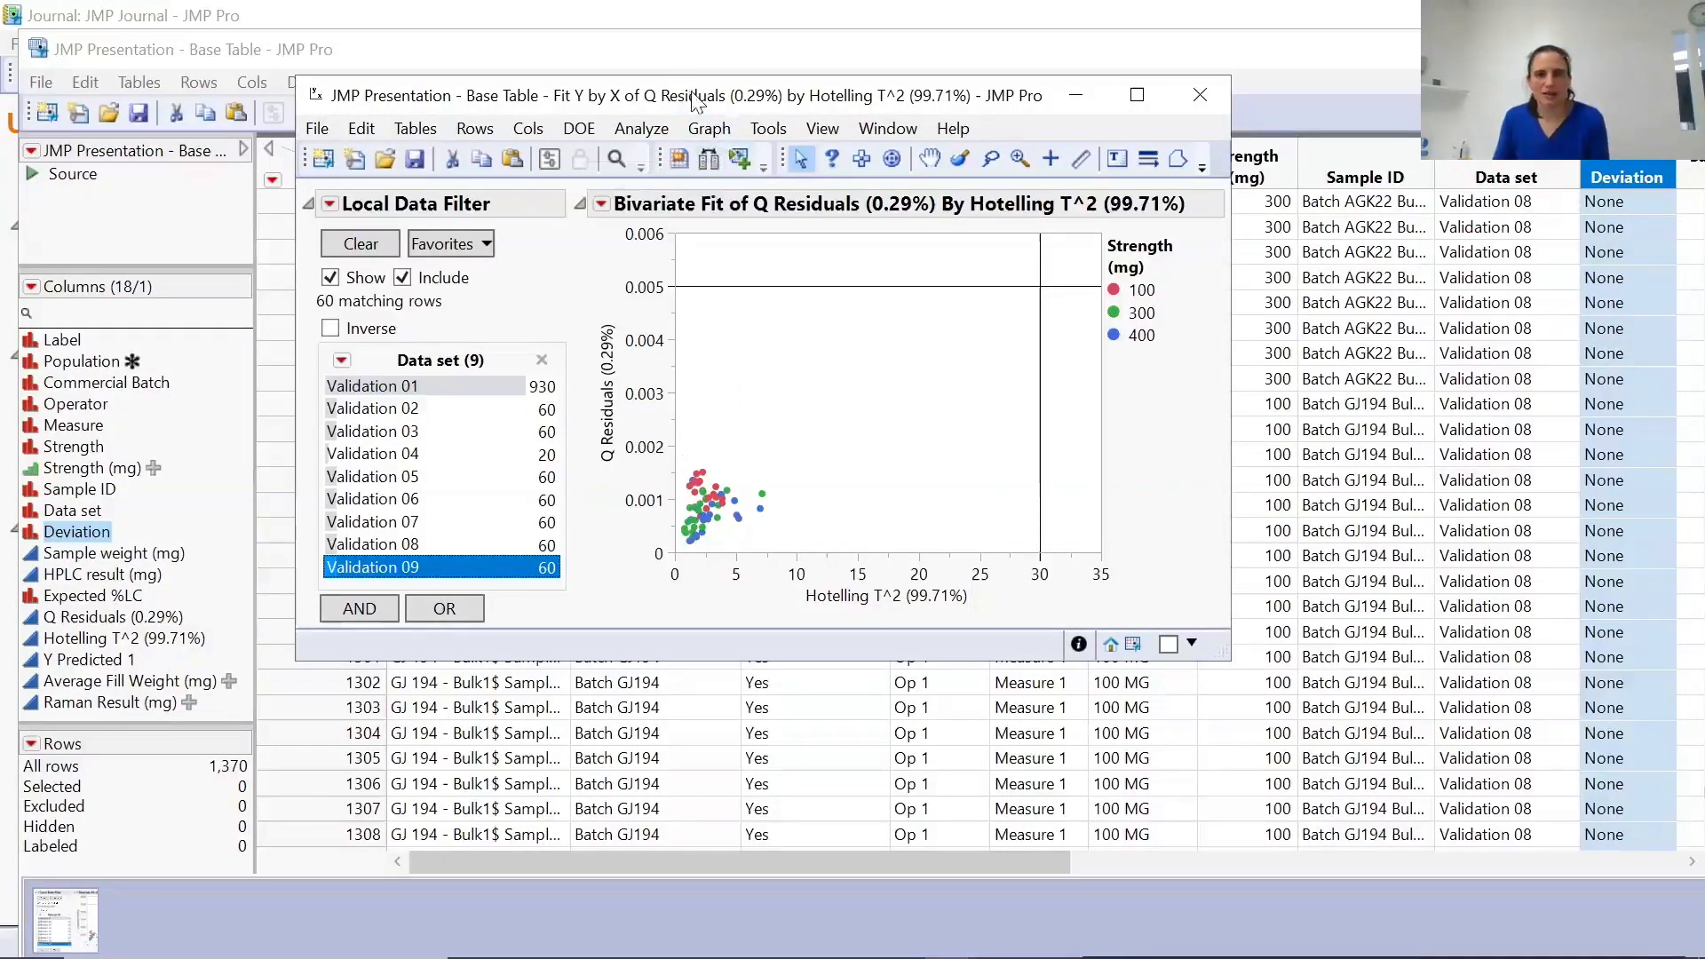
Move the bivariate report aside and open a maximized Tabulate window on the base table.
drag(697, 97, 532, 74)
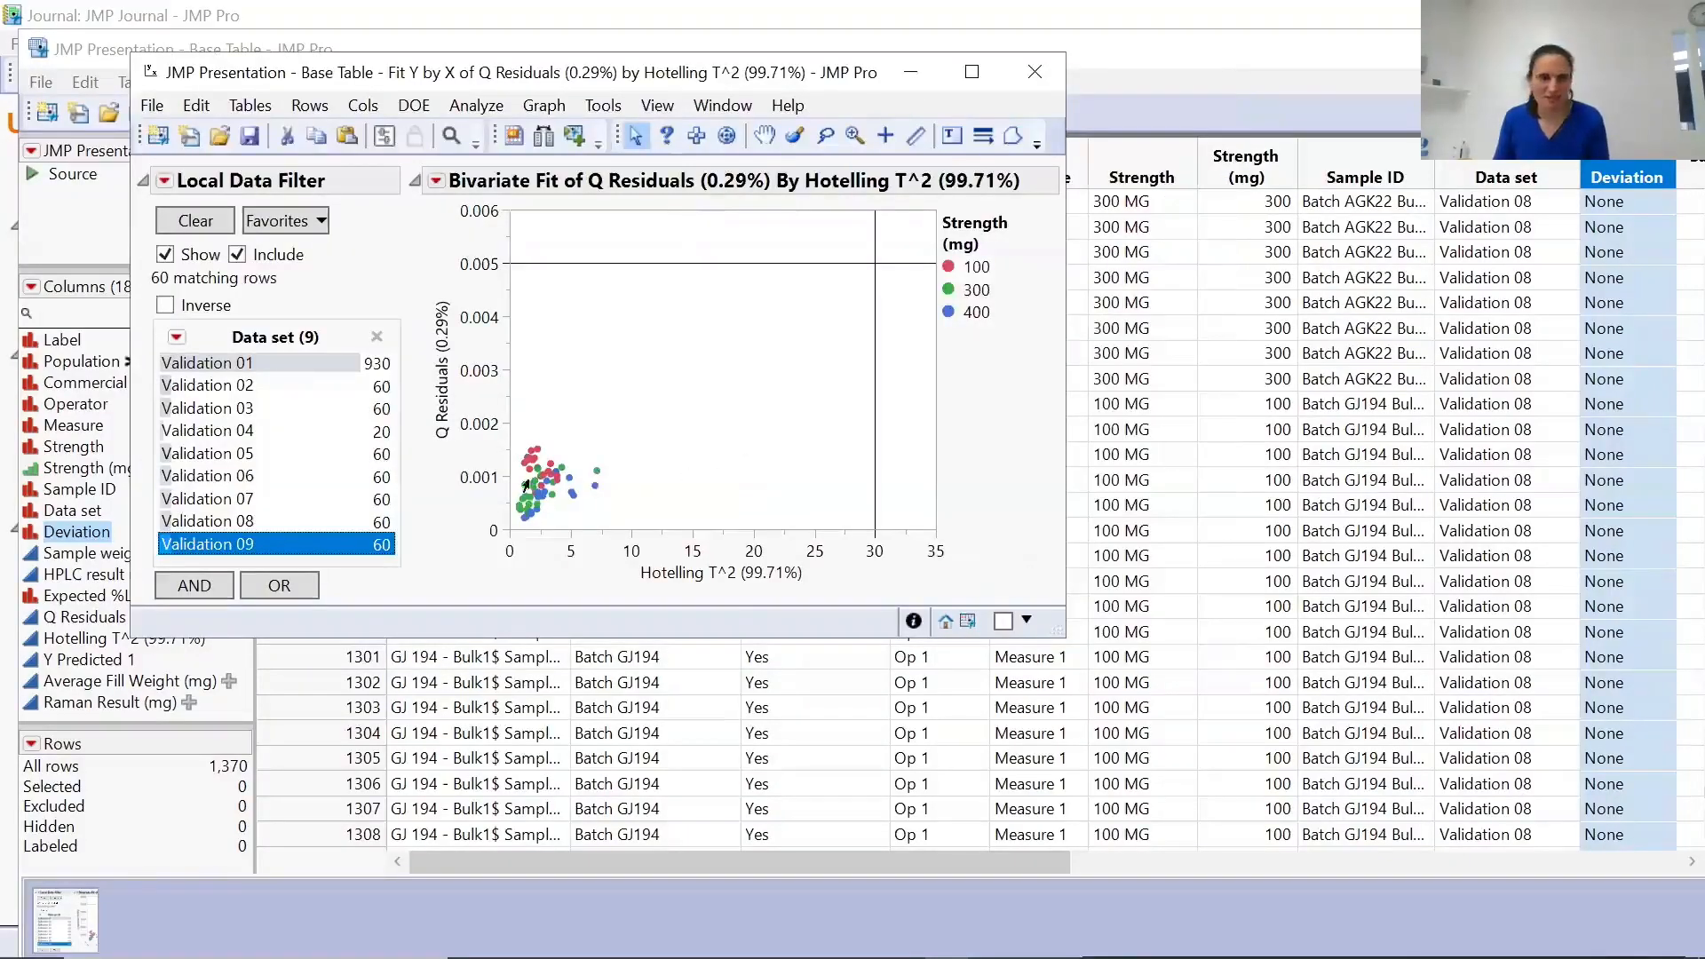
click(1168, 295)
click(377, 79)
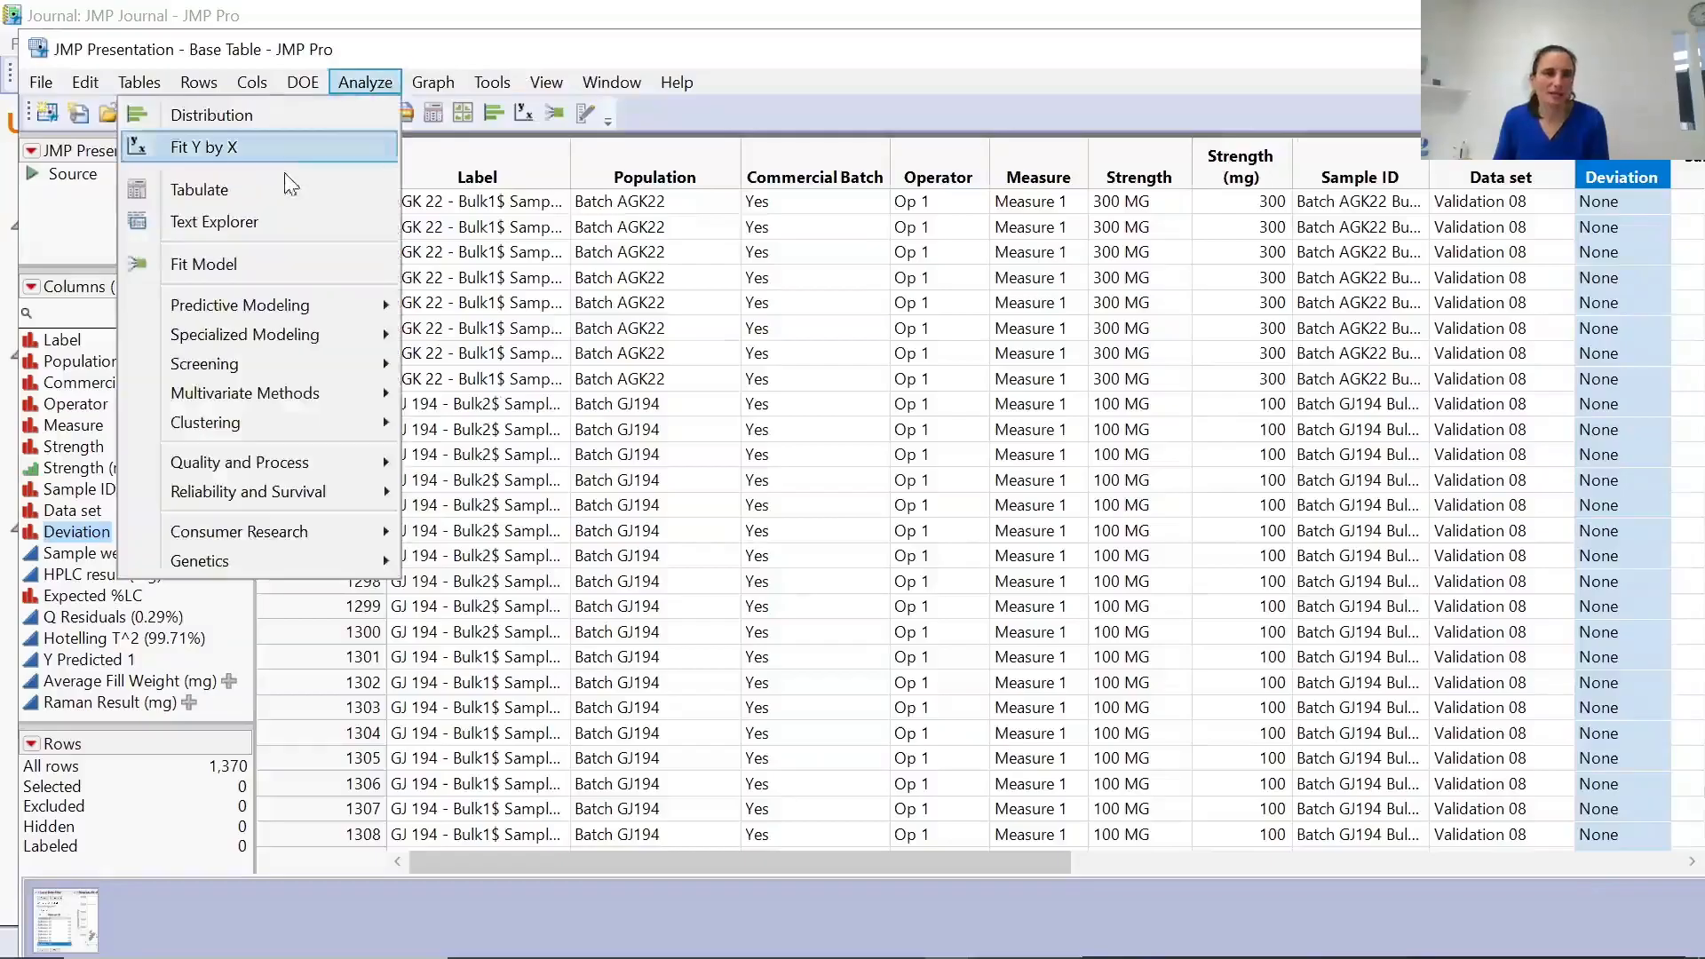
click(266, 194)
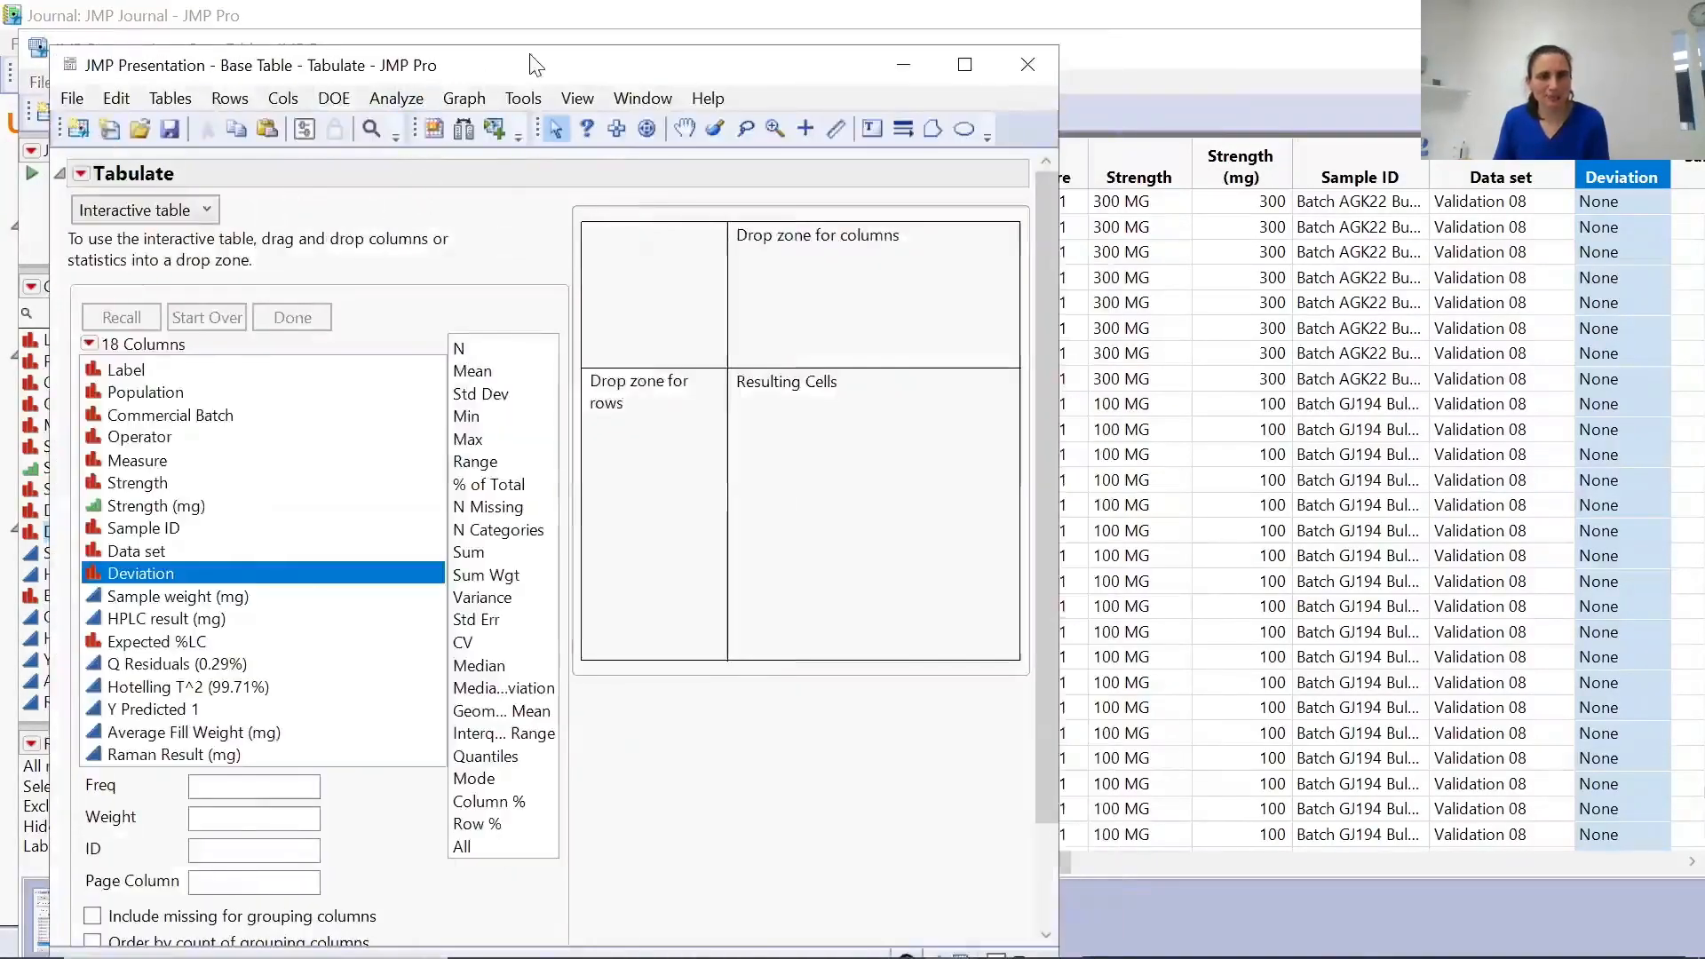
double_click(561, 49)
Tabulate the Max of Q Residuals (0.29%) and Hotelling T^2 (99.71%) with Population as the row grouping.
click(140, 612)
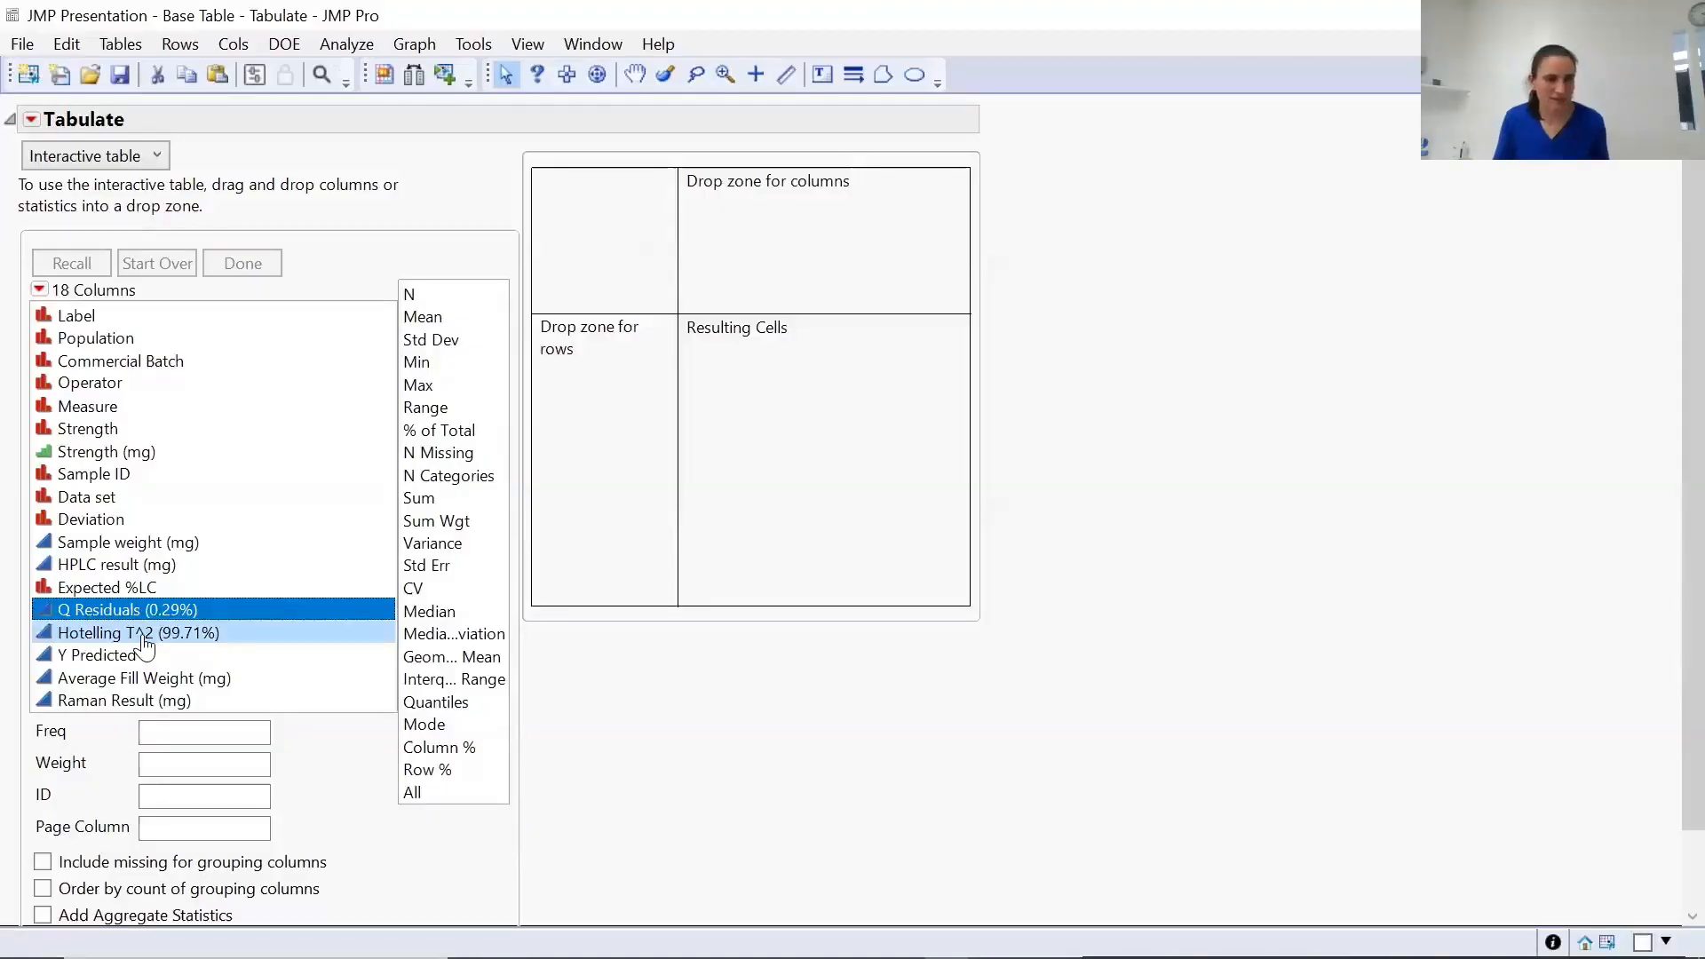
shift+click(145, 642)
drag(444, 397, 822, 236)
drag(93, 302, 554, 217)
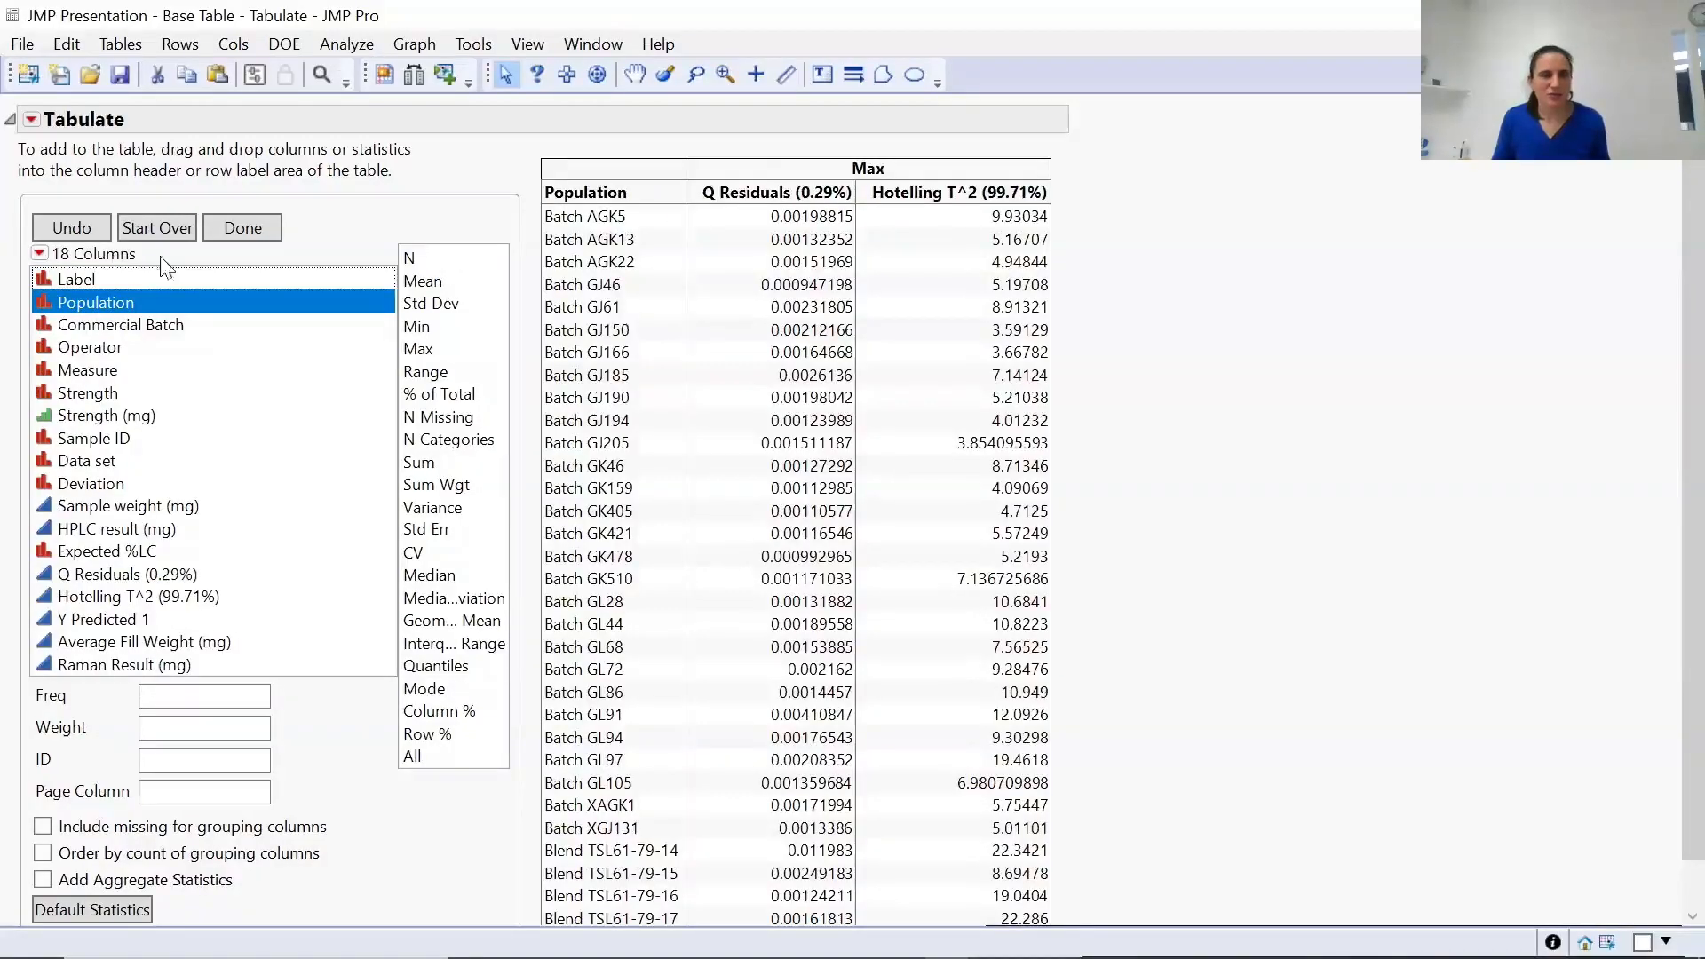
Set the Max format to 12, 5 for Q Residuals and 12, 3 for Hotelling T^2, and finish building the table.
scroll(177, 639, down, 1)
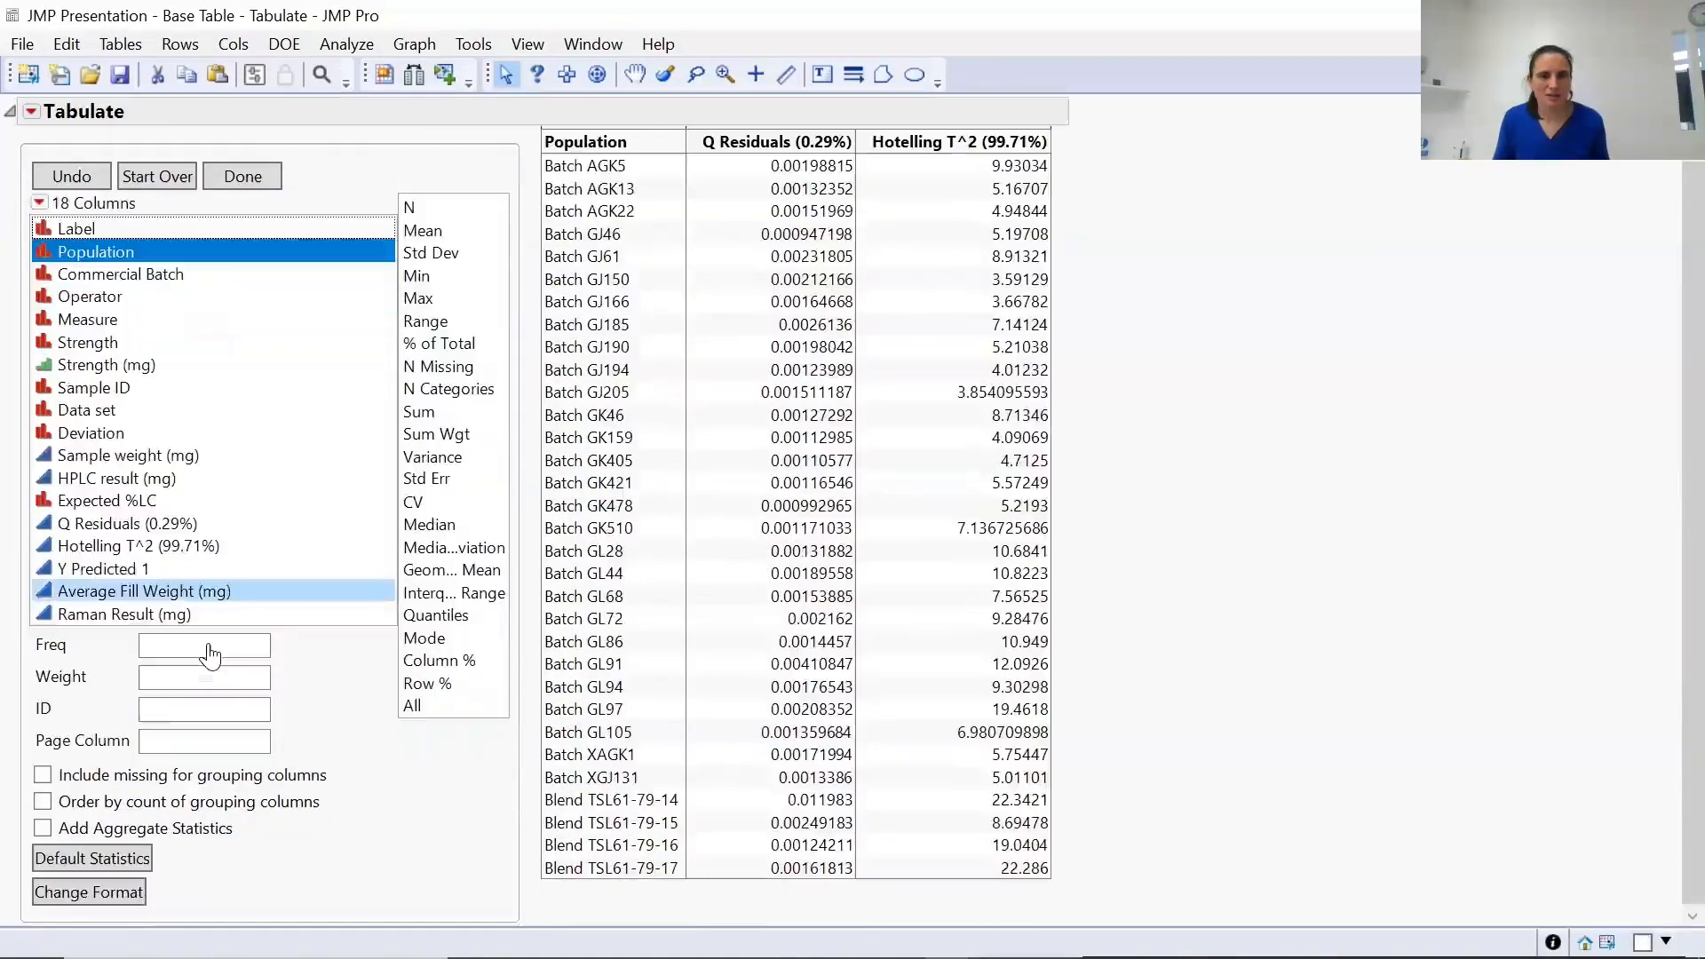
click(111, 894)
scroll(283, 799, down, 5)
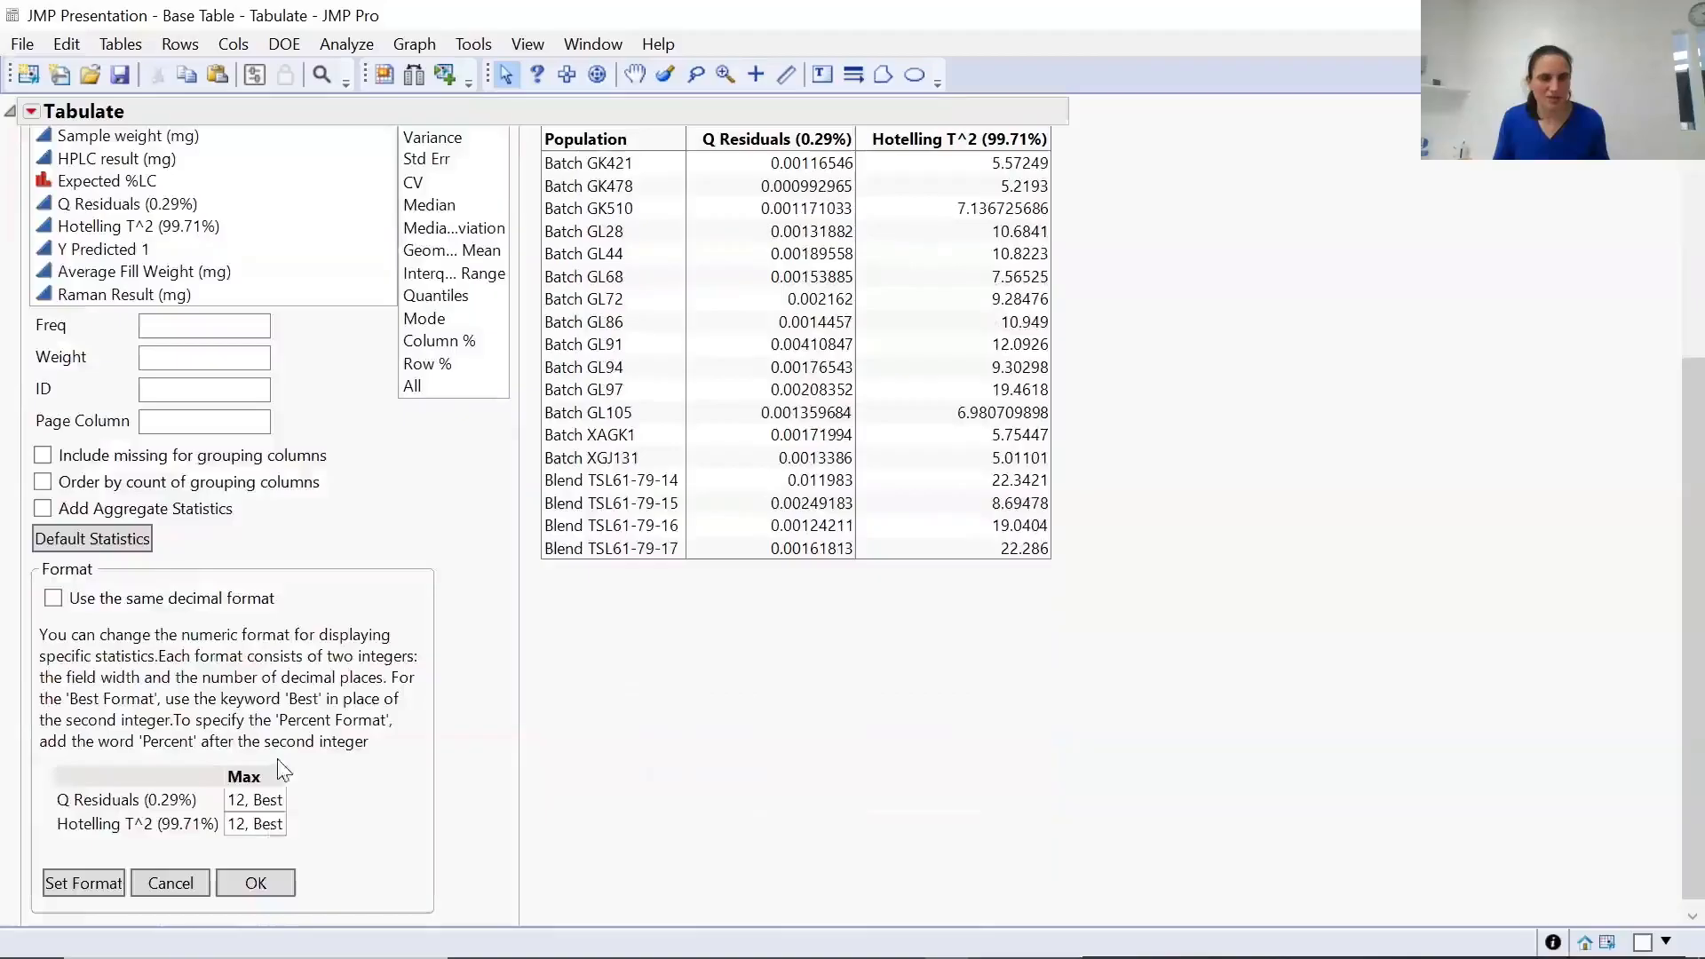
click(264, 804)
click(268, 803)
drag(282, 803, 262, 808)
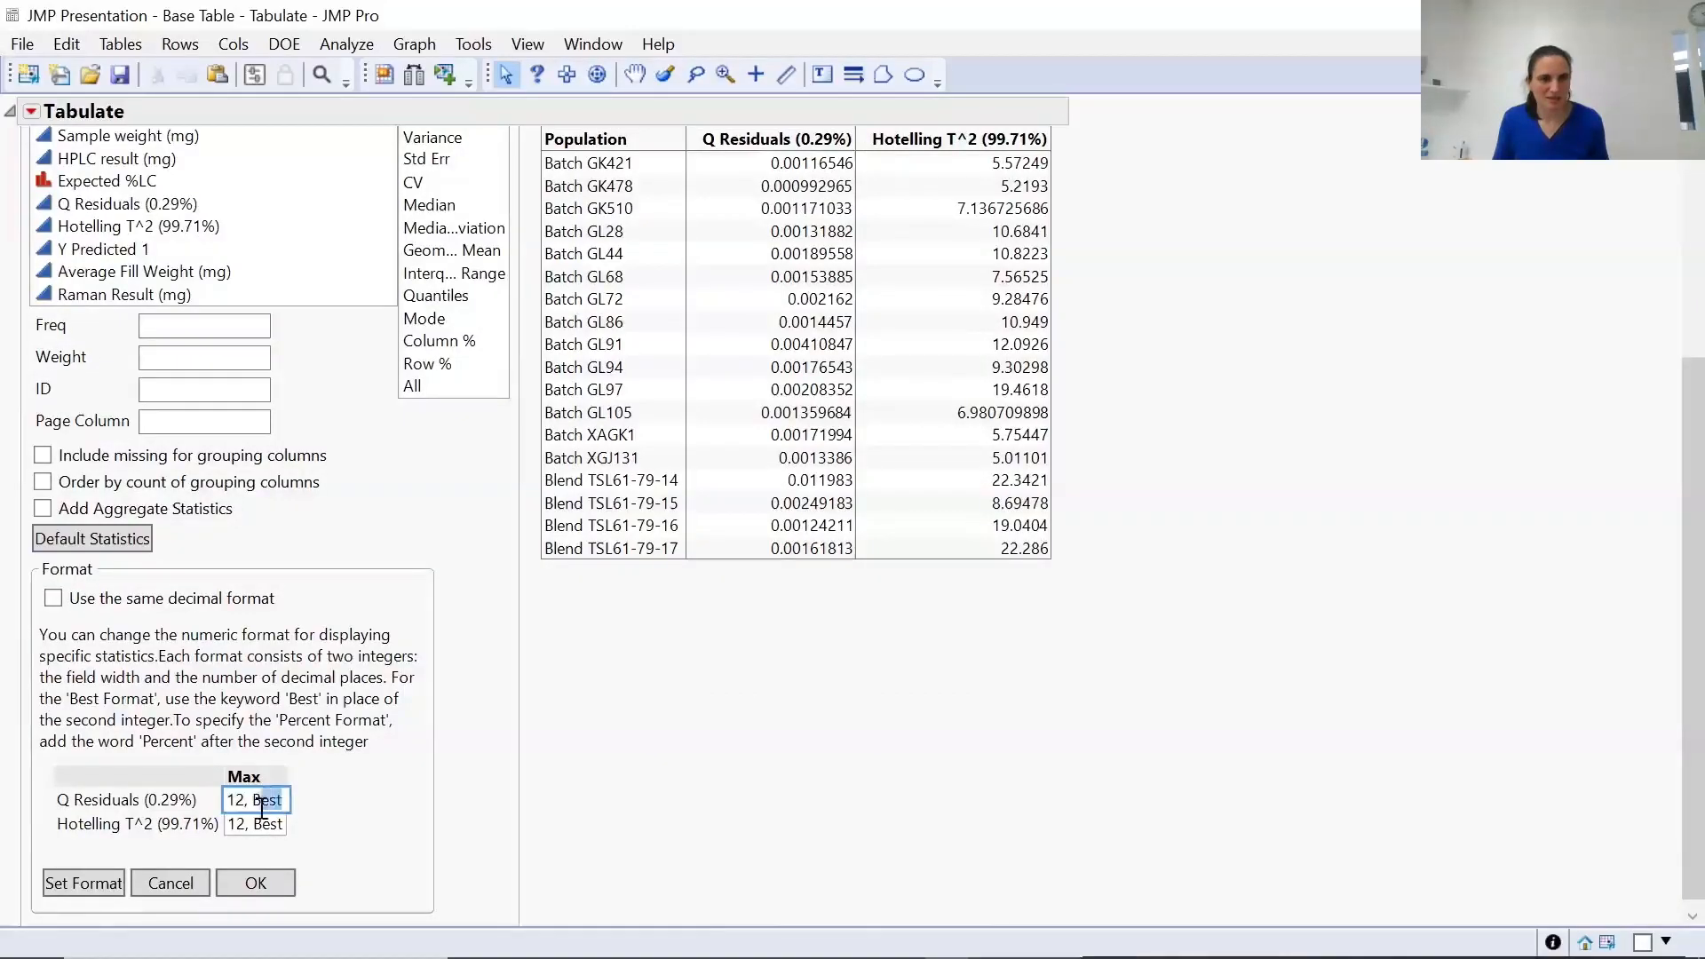
text(5)
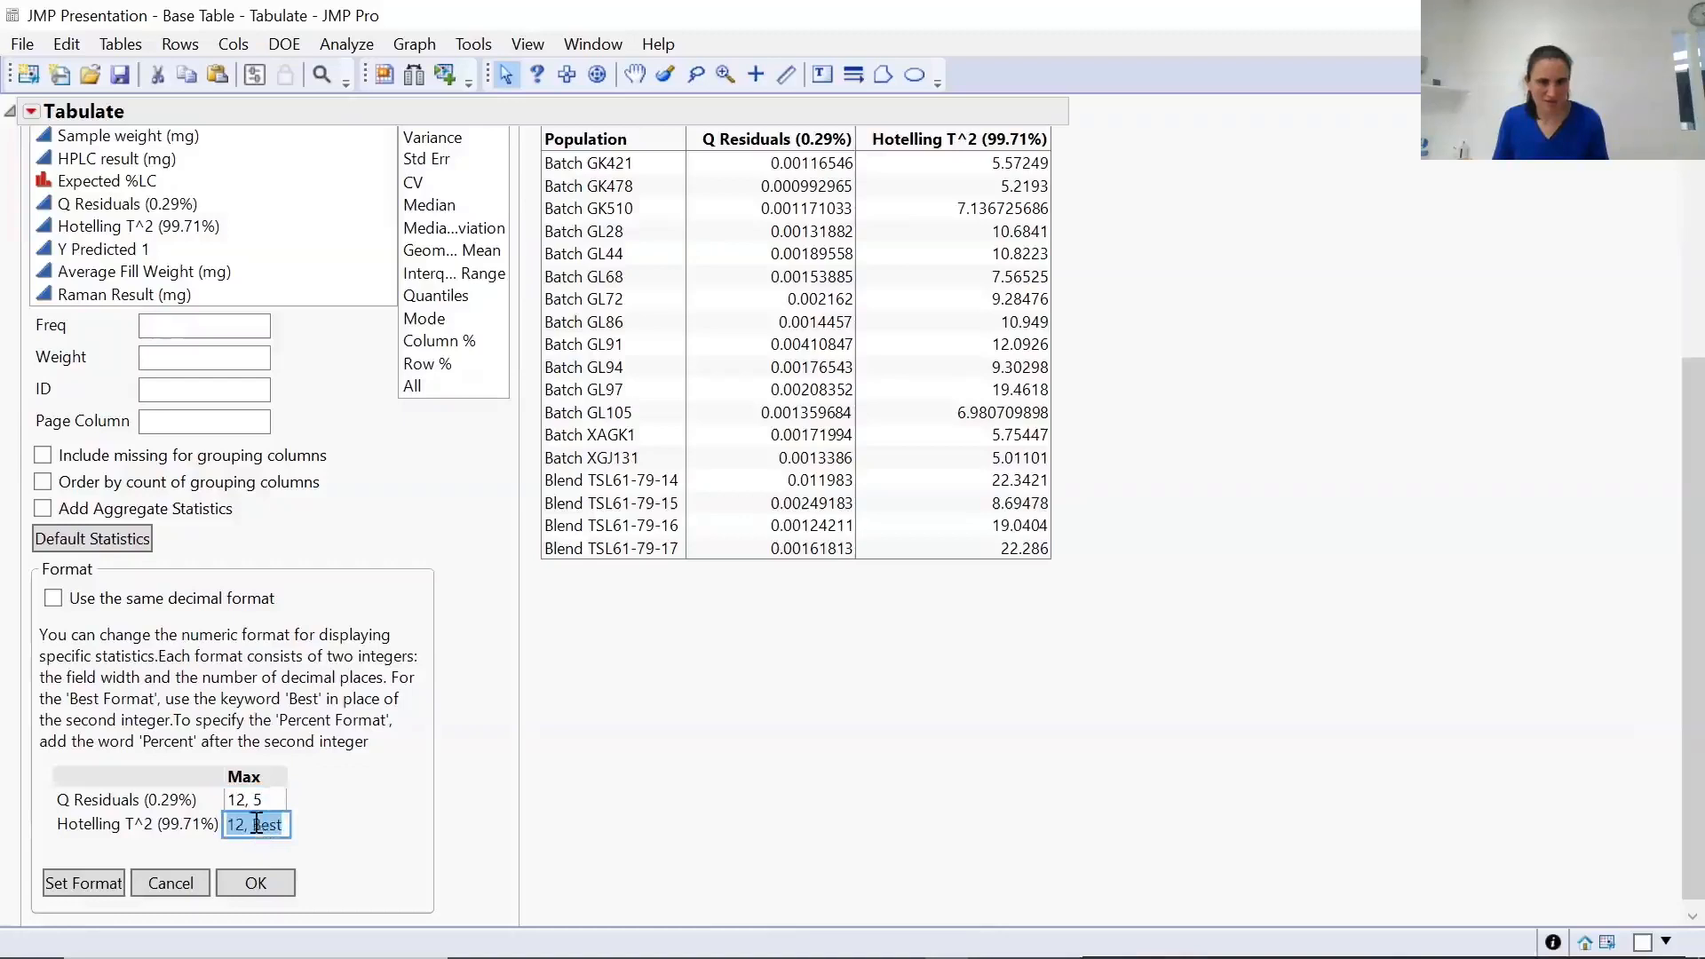
drag(253, 826, 283, 826)
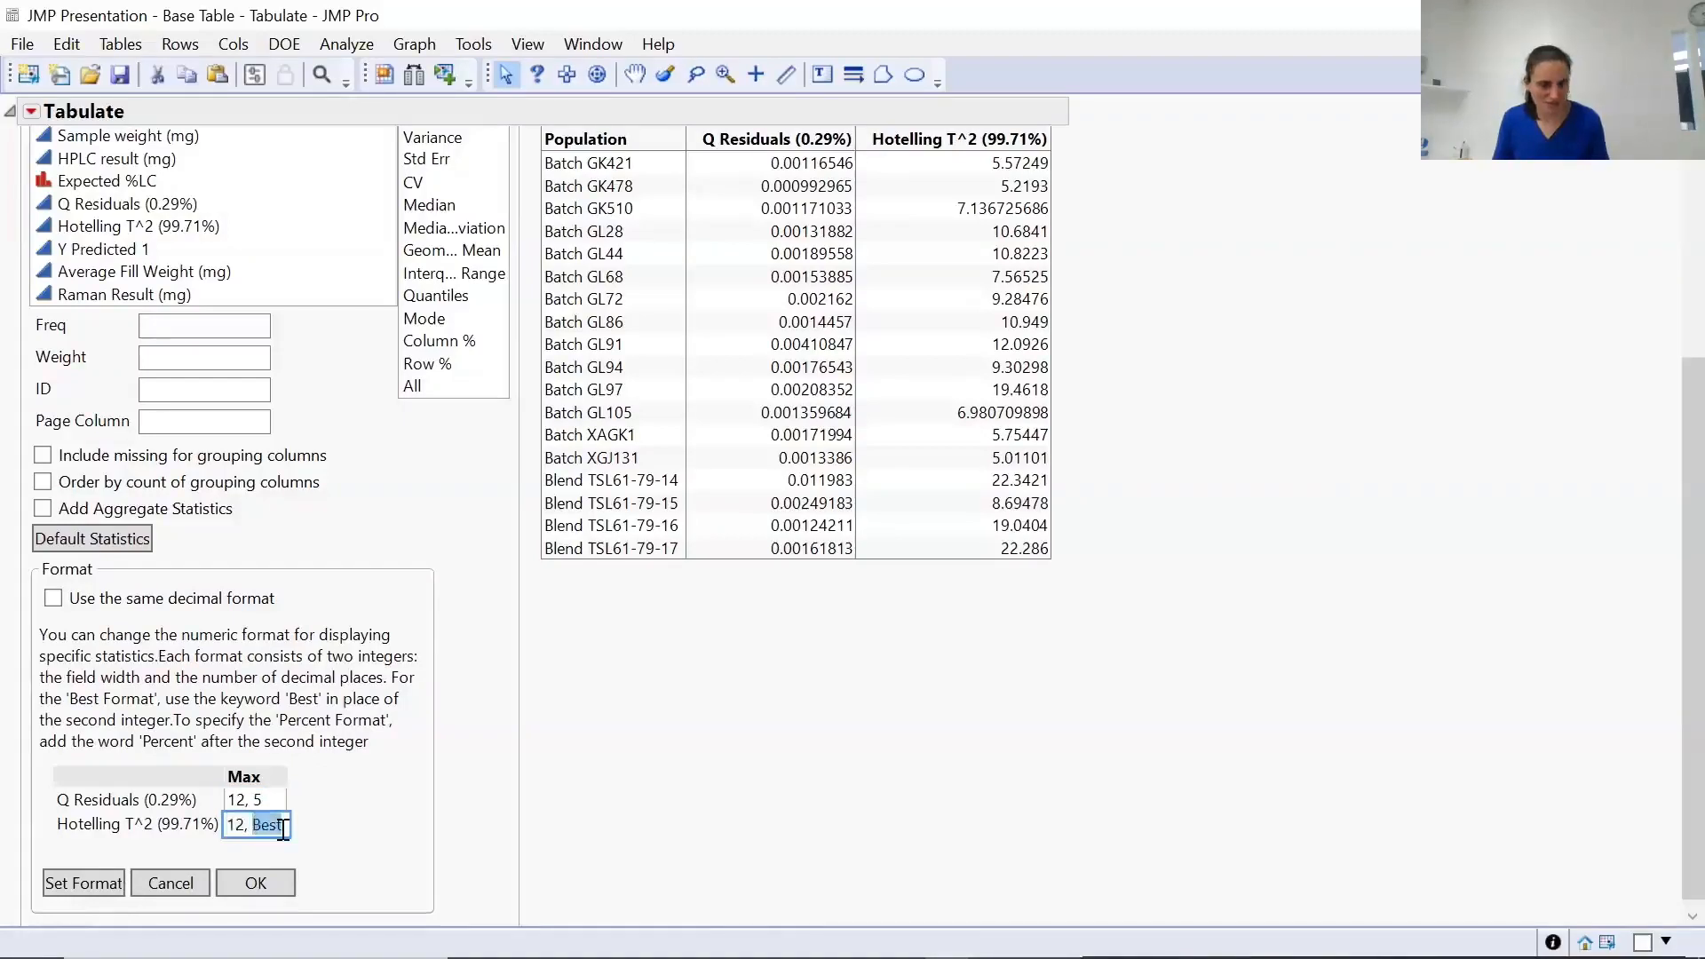
text(3)
click(256, 883)
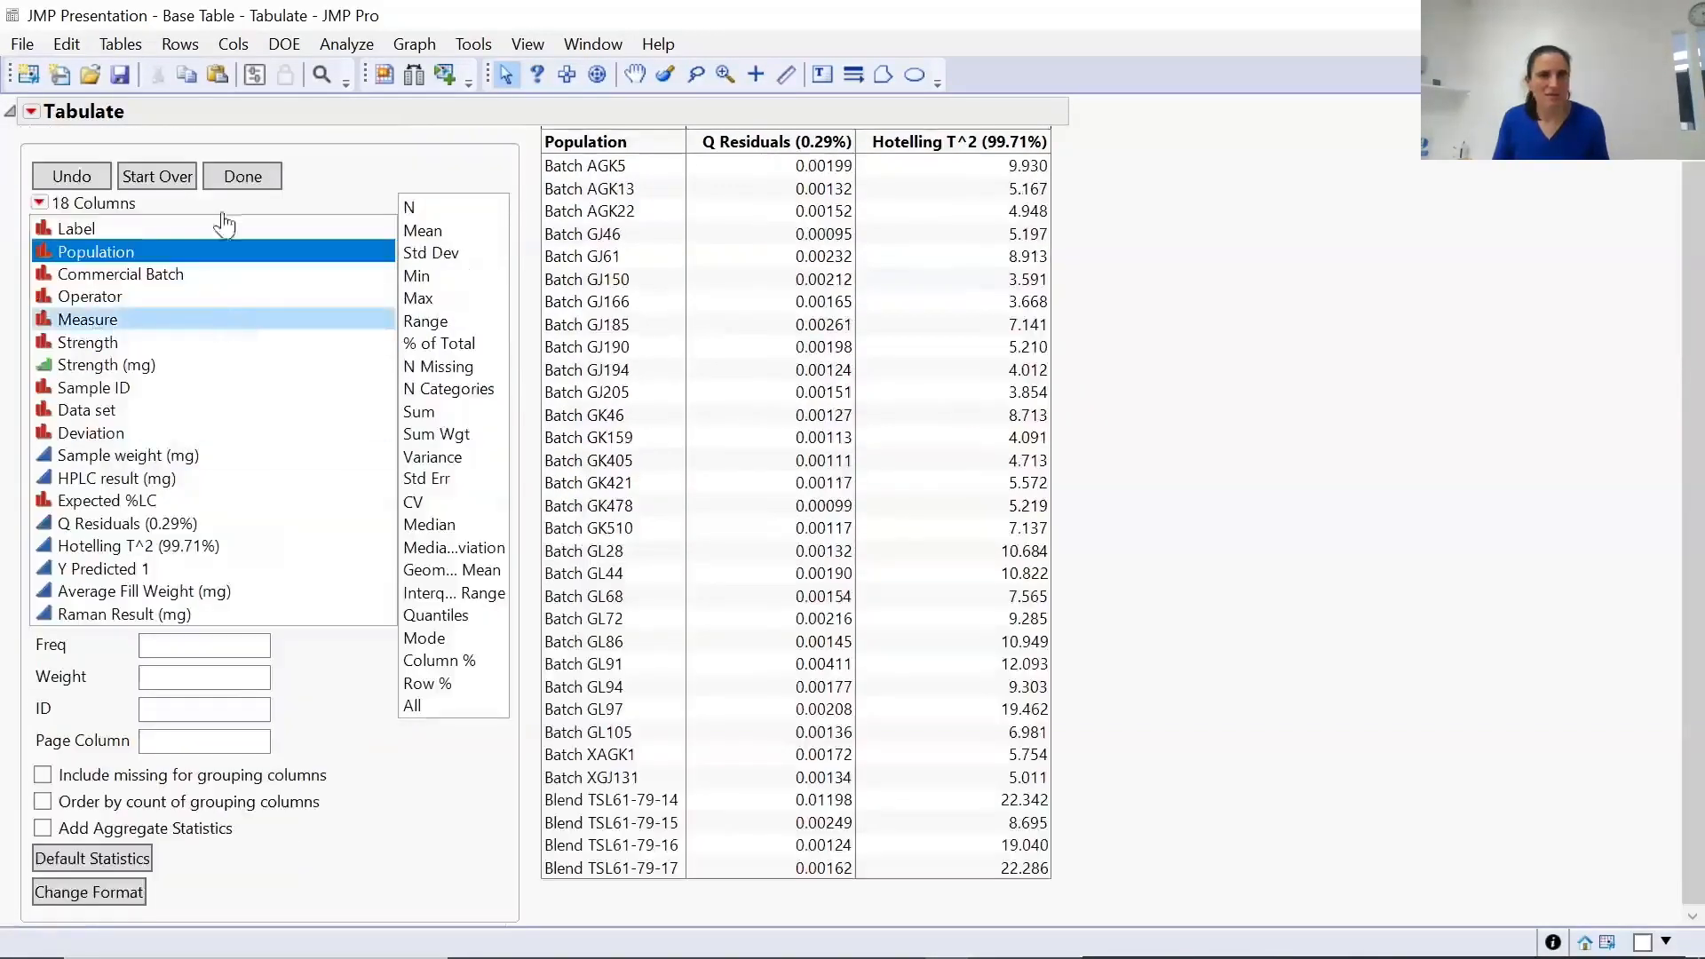
click(243, 176)
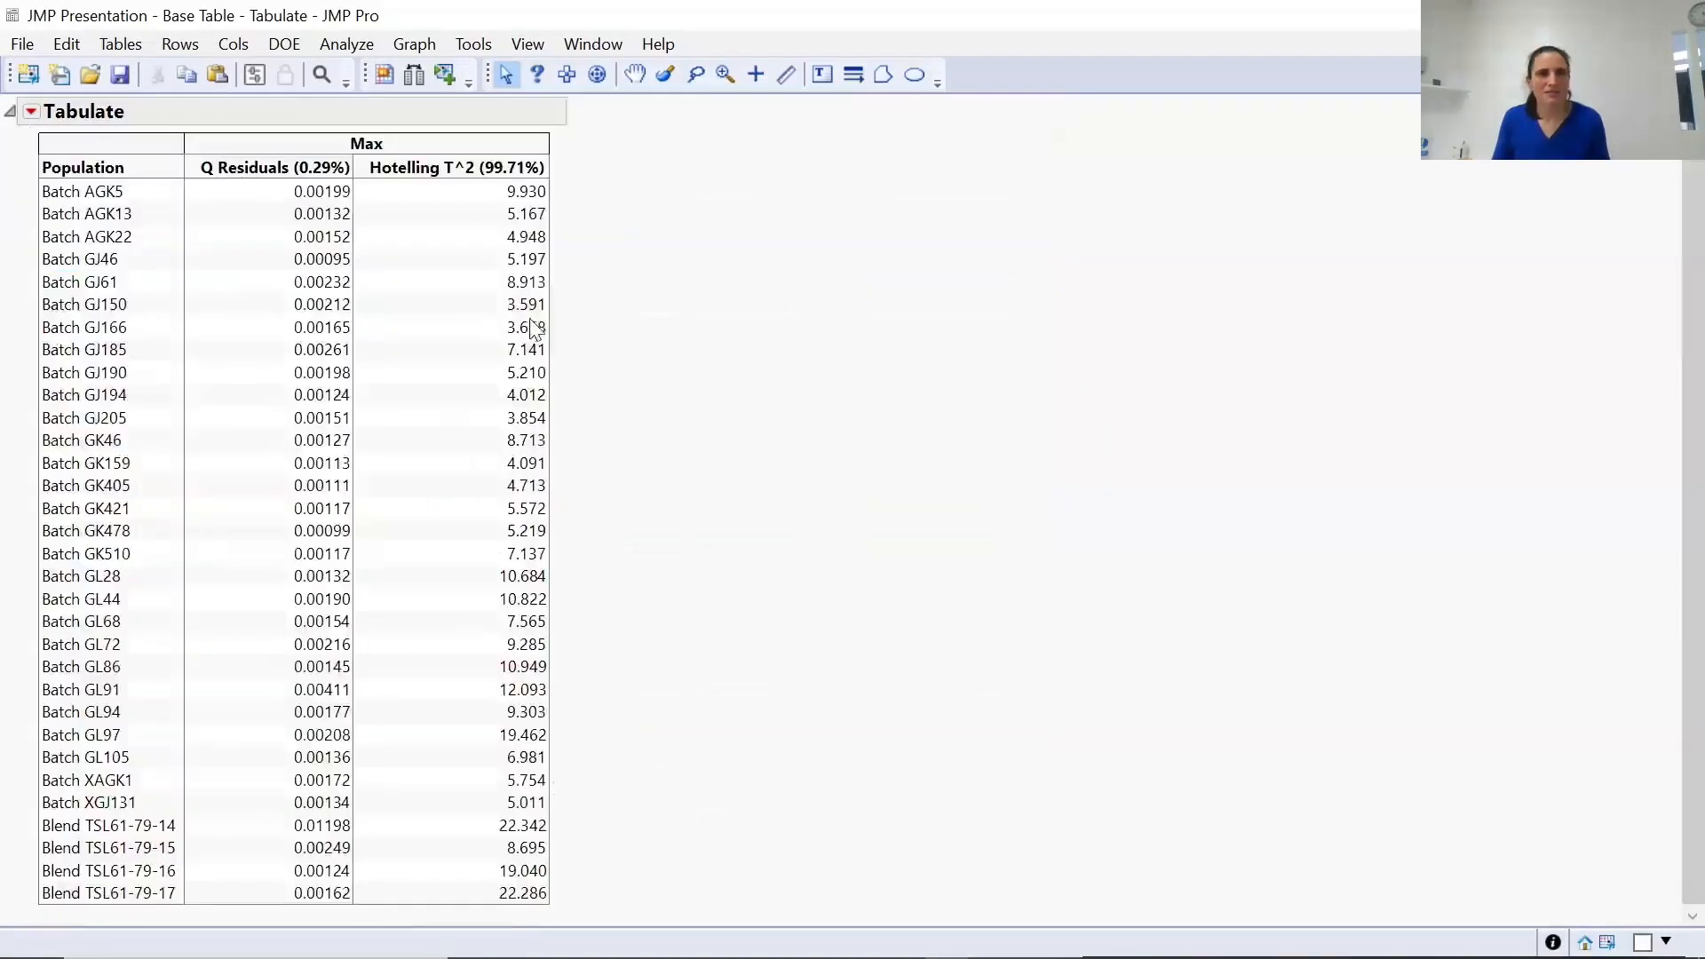
Add a Local Data Filter on Data set to the Tabulate report, select Validation 09, and return to the bivariate report.
click(30, 113)
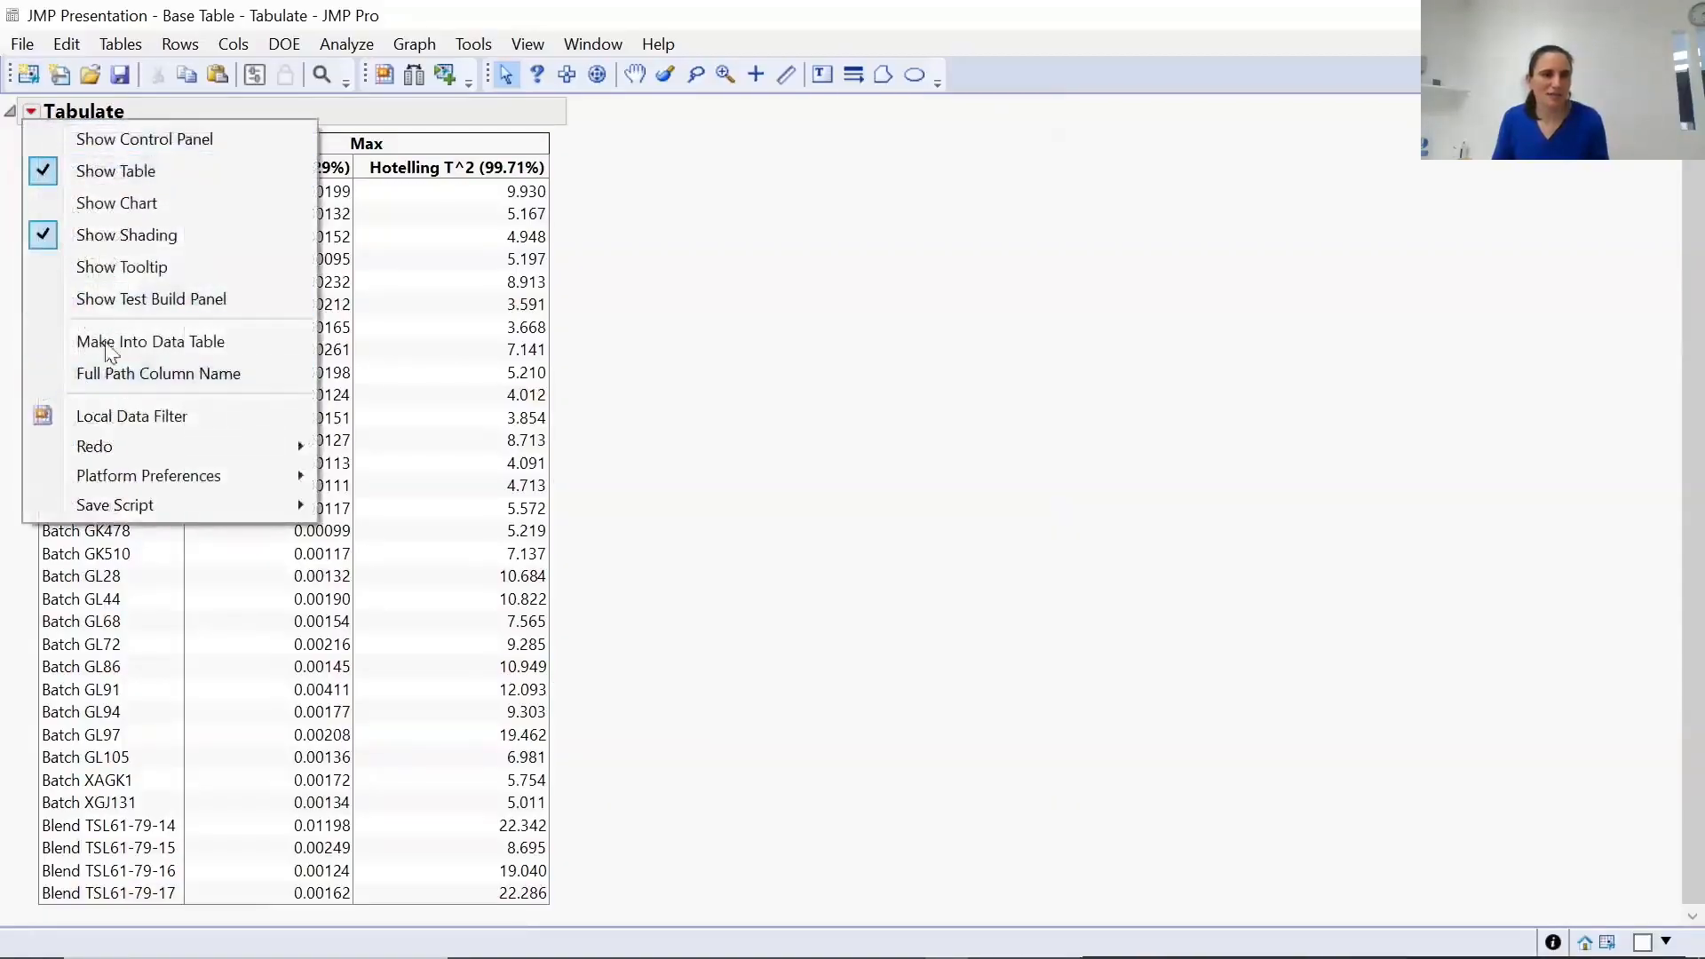
click(110, 414)
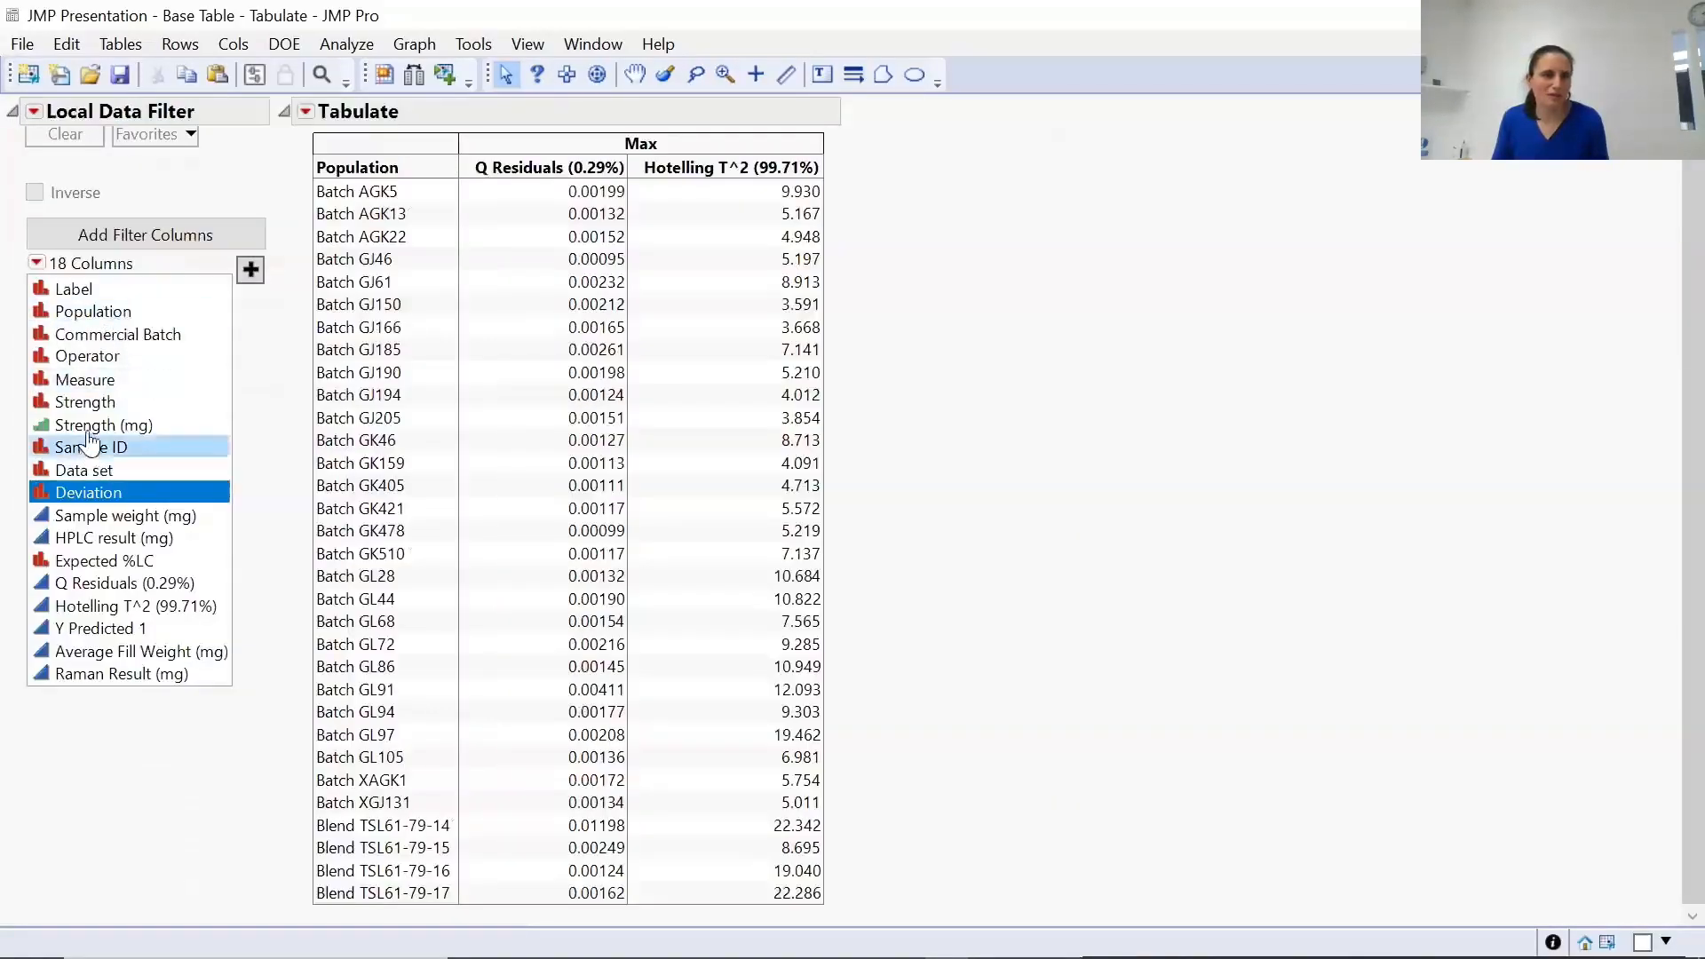
click(96, 472)
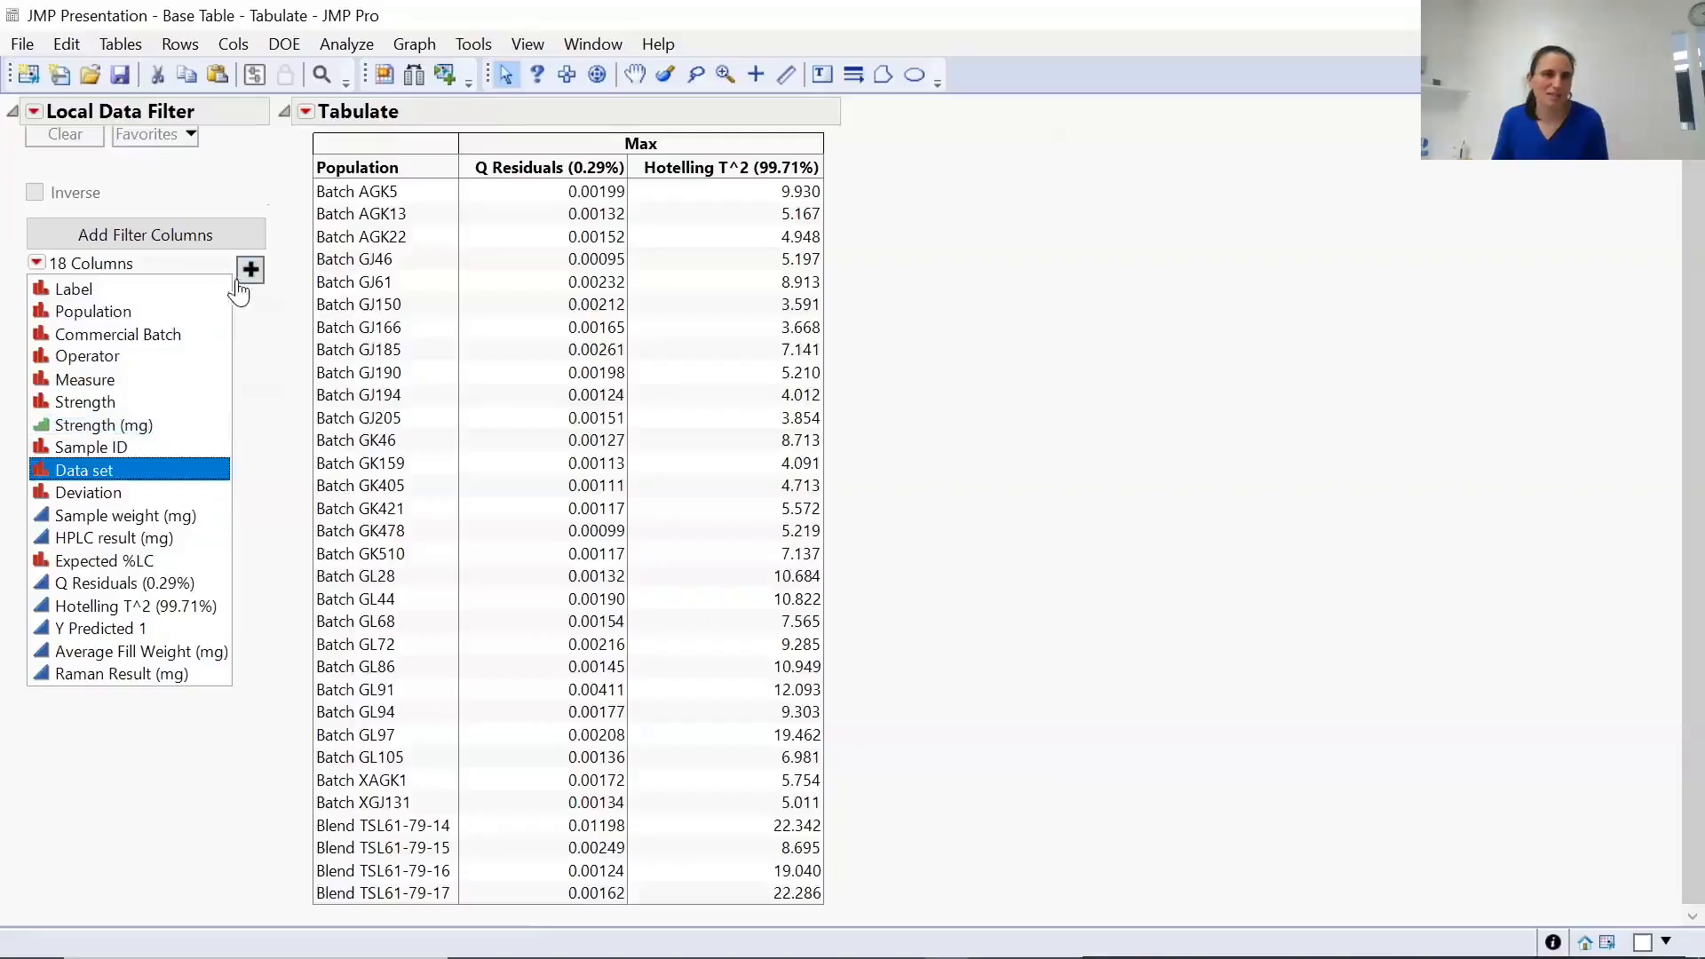
click(251, 269)
click(111, 435)
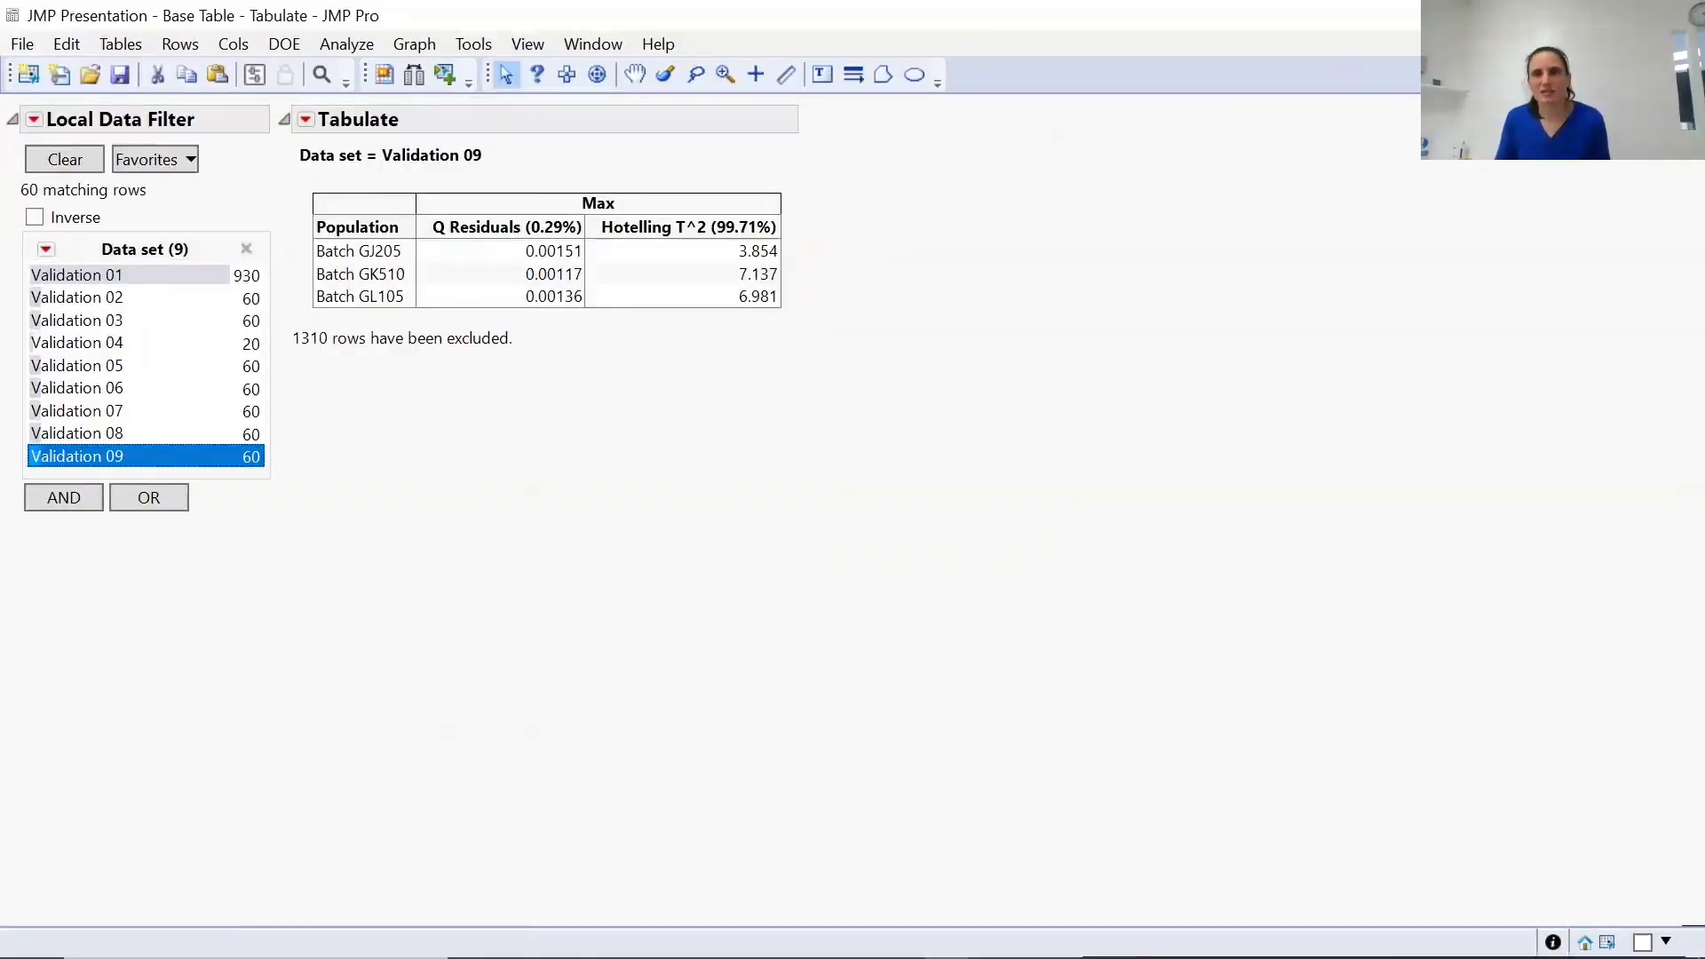
click(1681, 15)
key(alt+Tab)
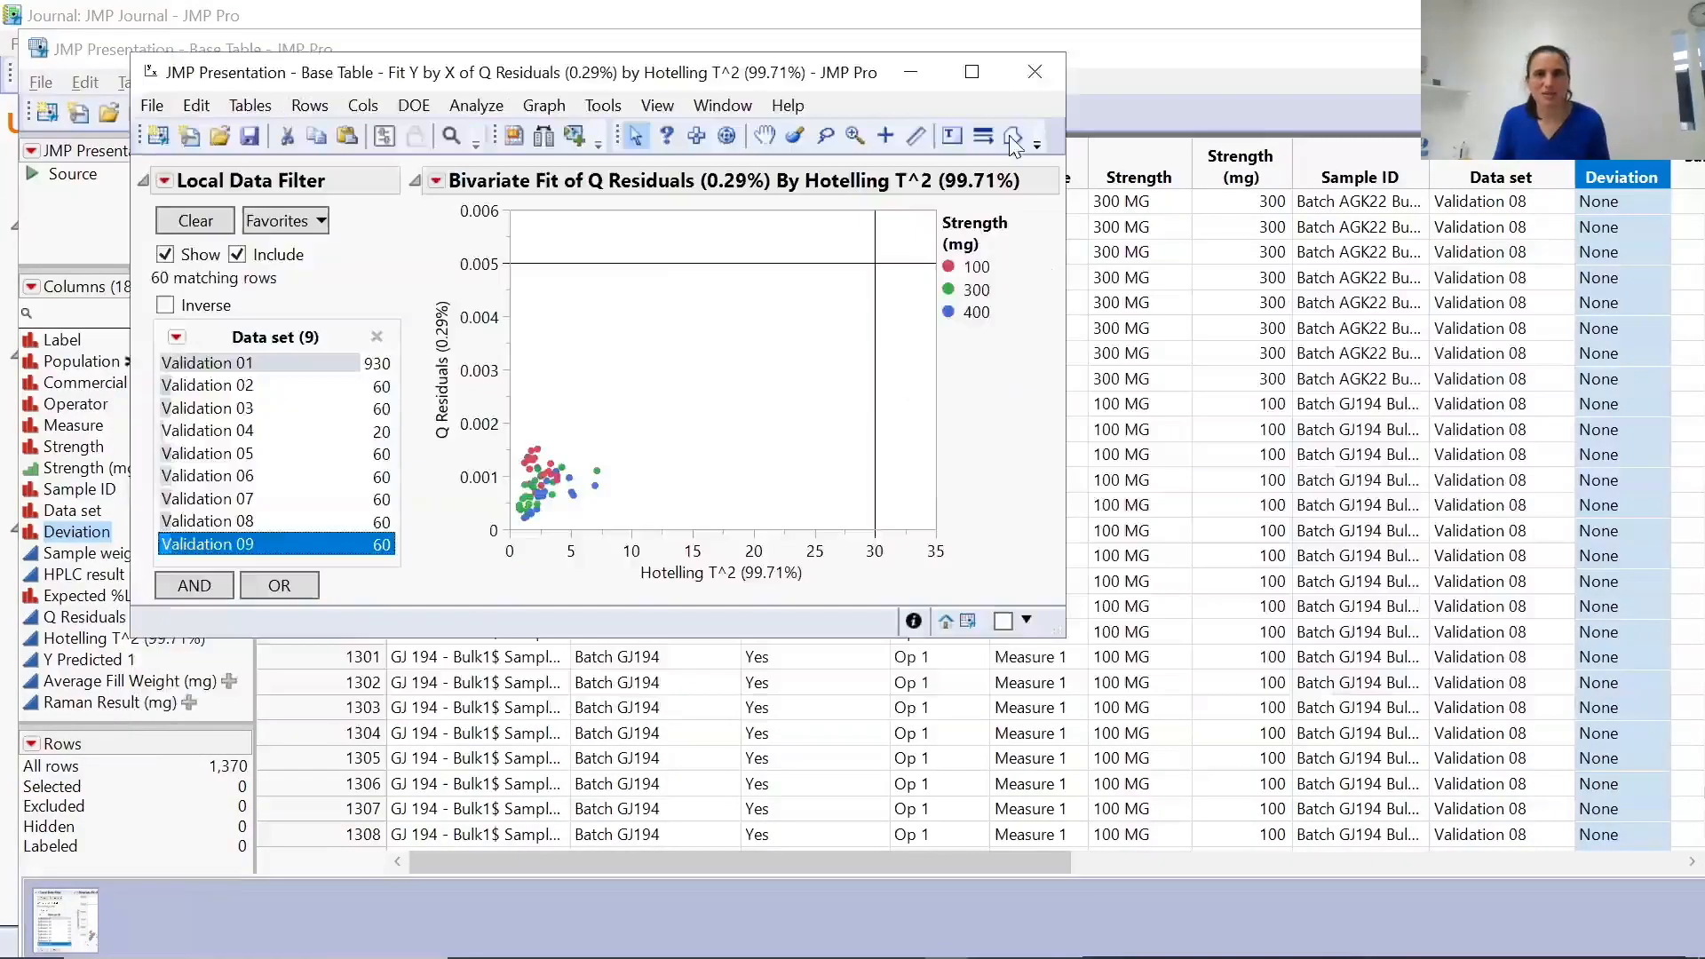
Close the bivariate report and switch to the Workflow Builder window.
click(1023, 61)
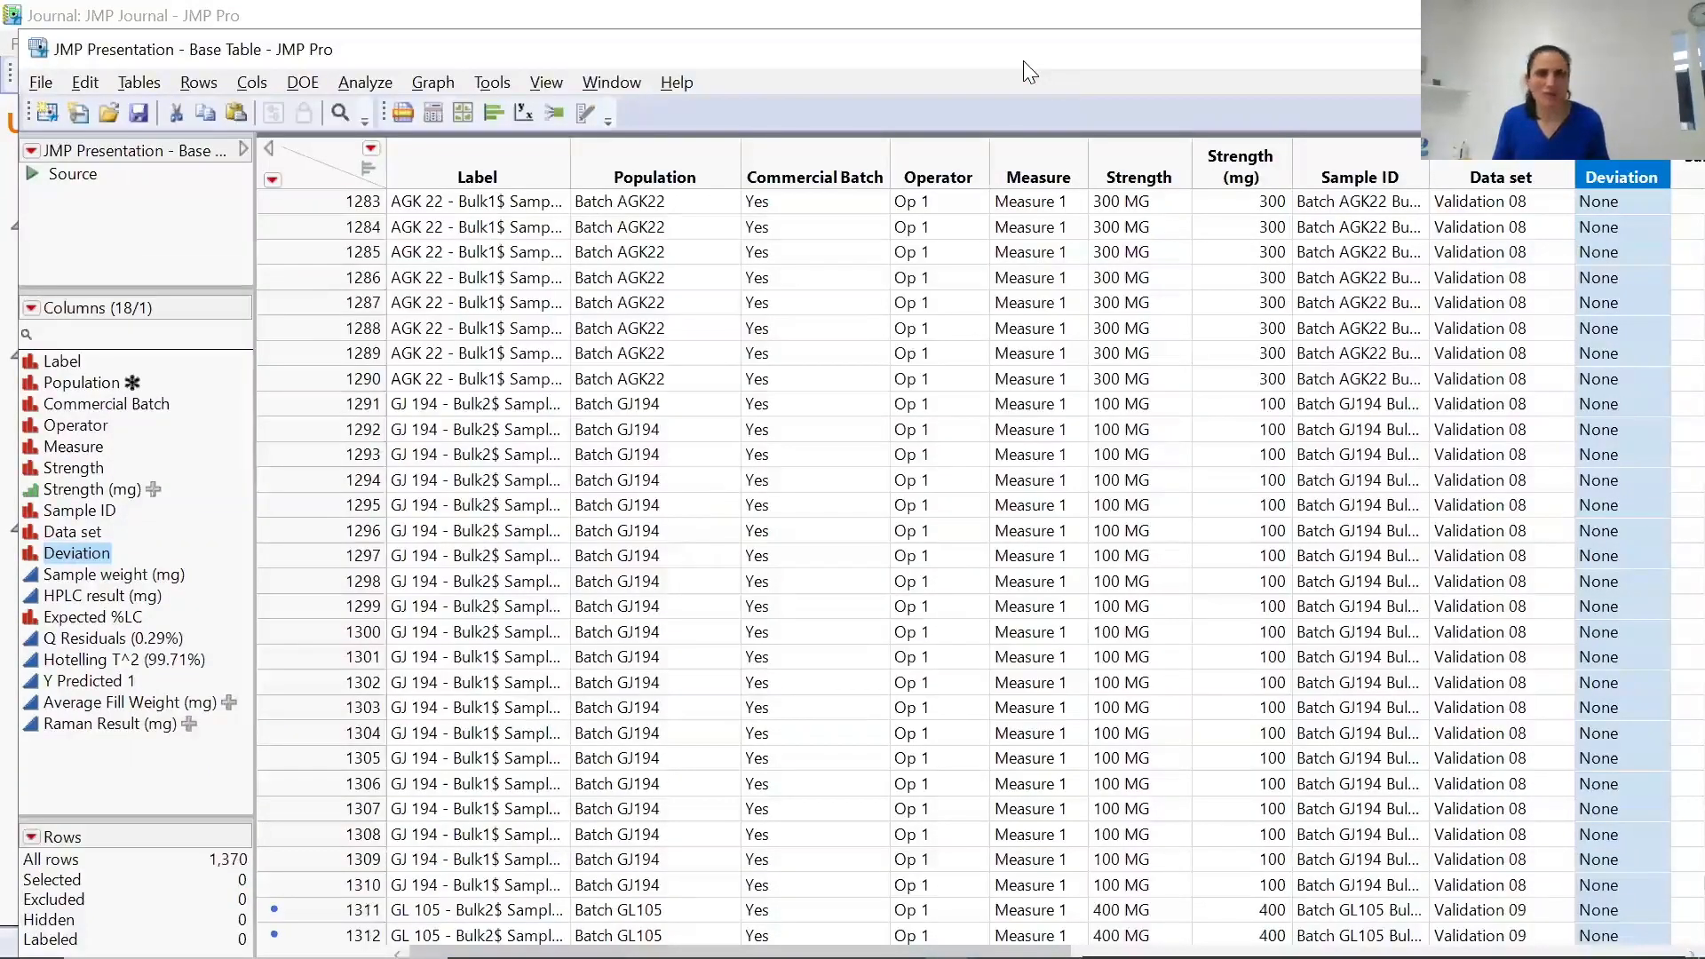
key(alt+Tab)
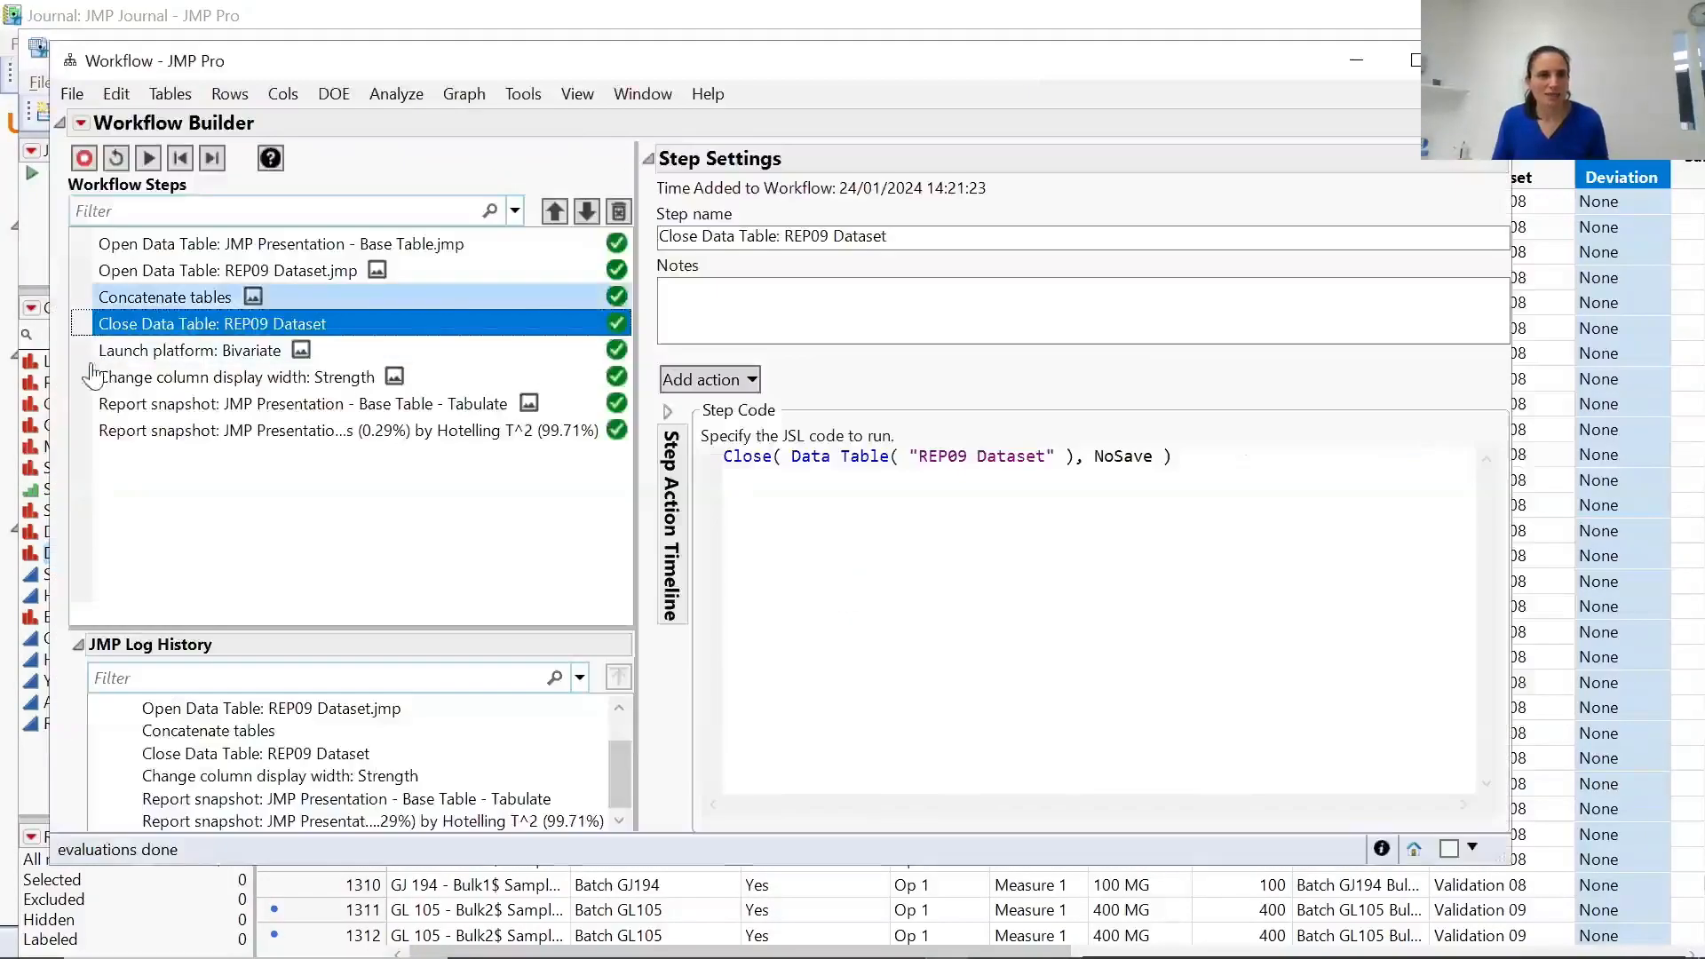
Examine the recorded JSL code of the Tabulate and bivariate report snapshot steps in the workflow.
click(193, 409)
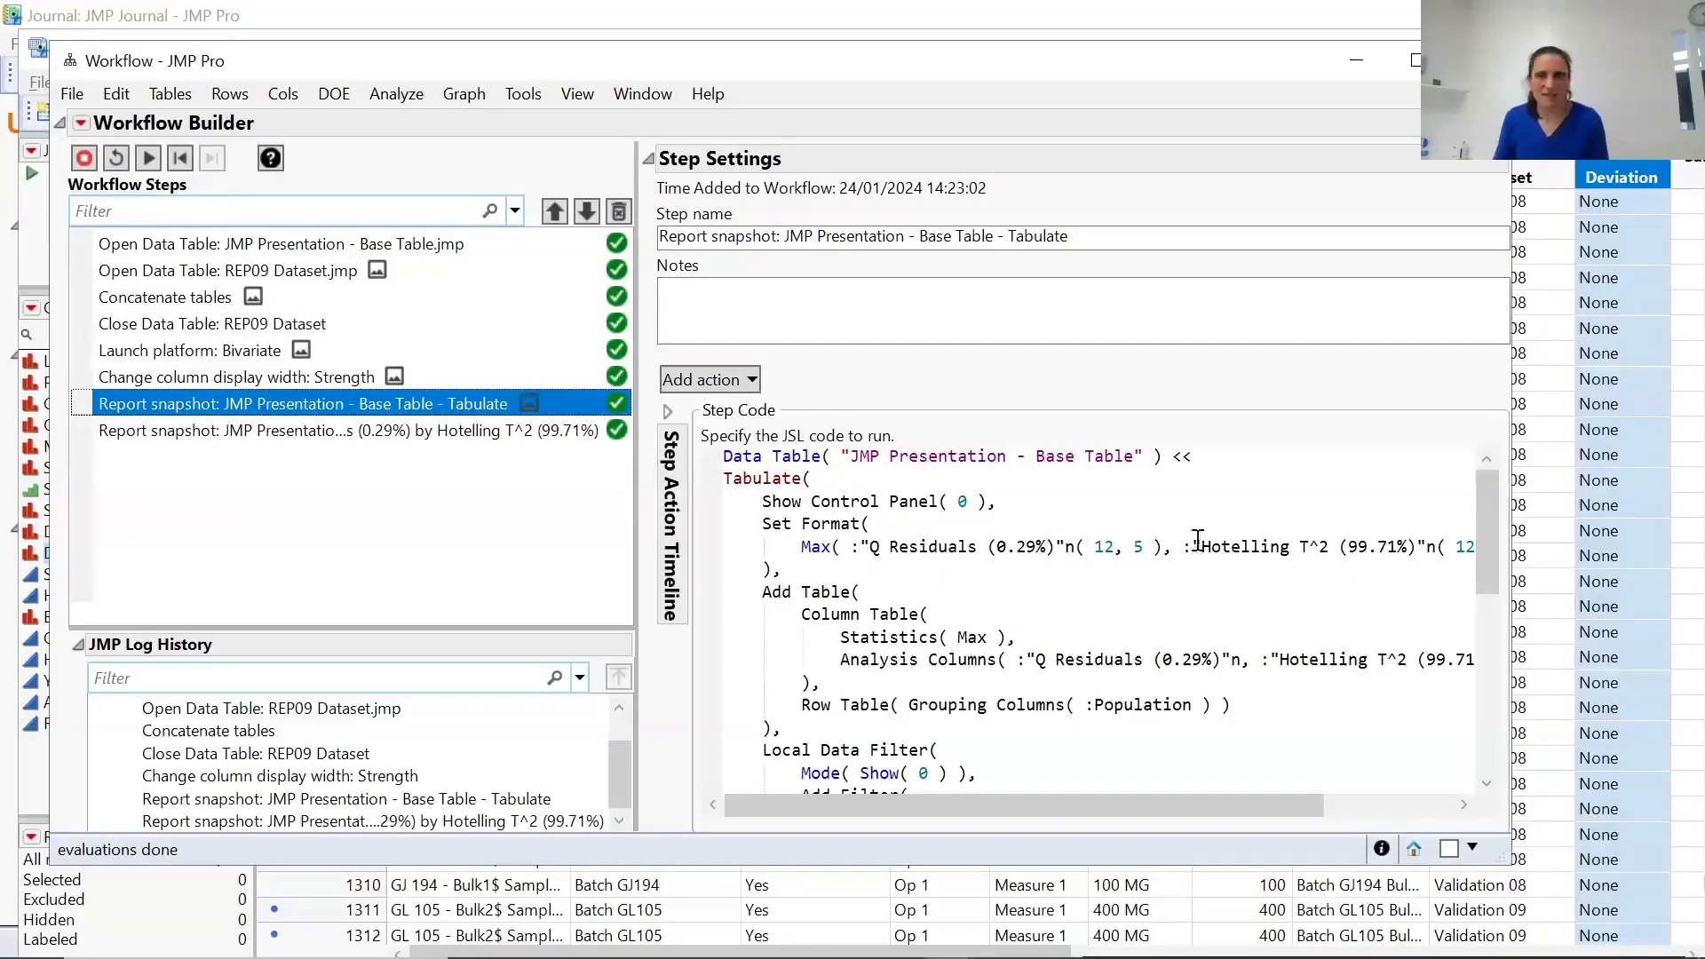
scroll(1098, 566, down, 1)
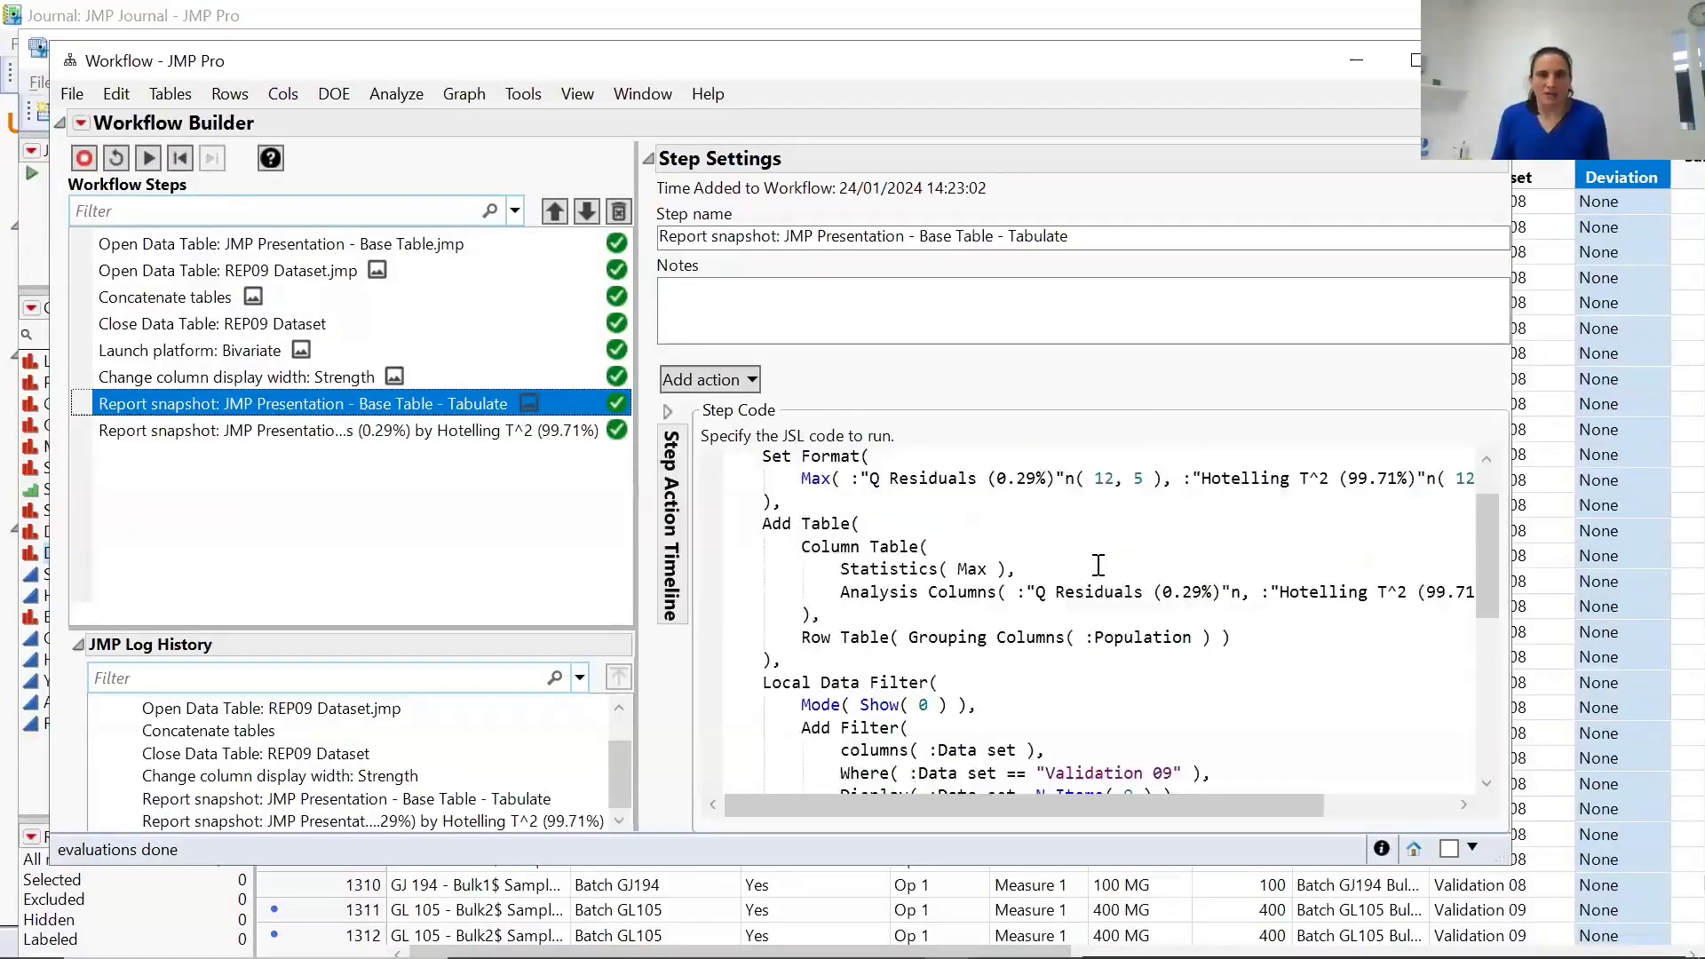
scroll(1099, 566, down, 3)
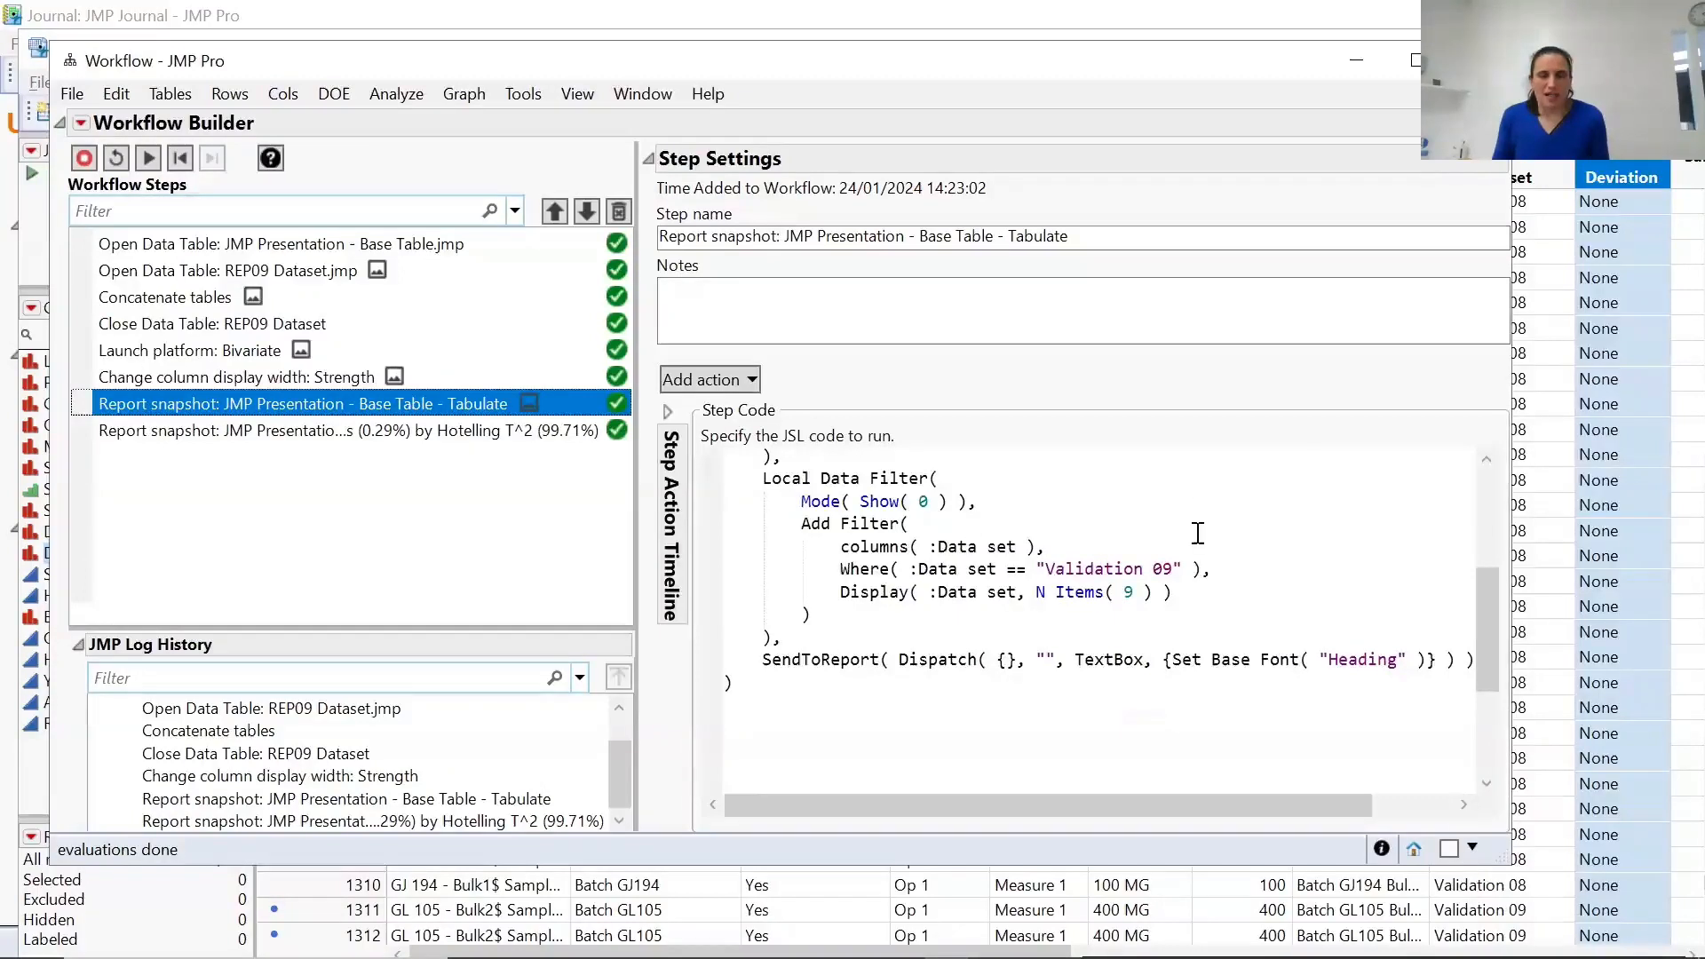
scroll(1195, 533, down, 2)
scroll(1198, 533, up, 6)
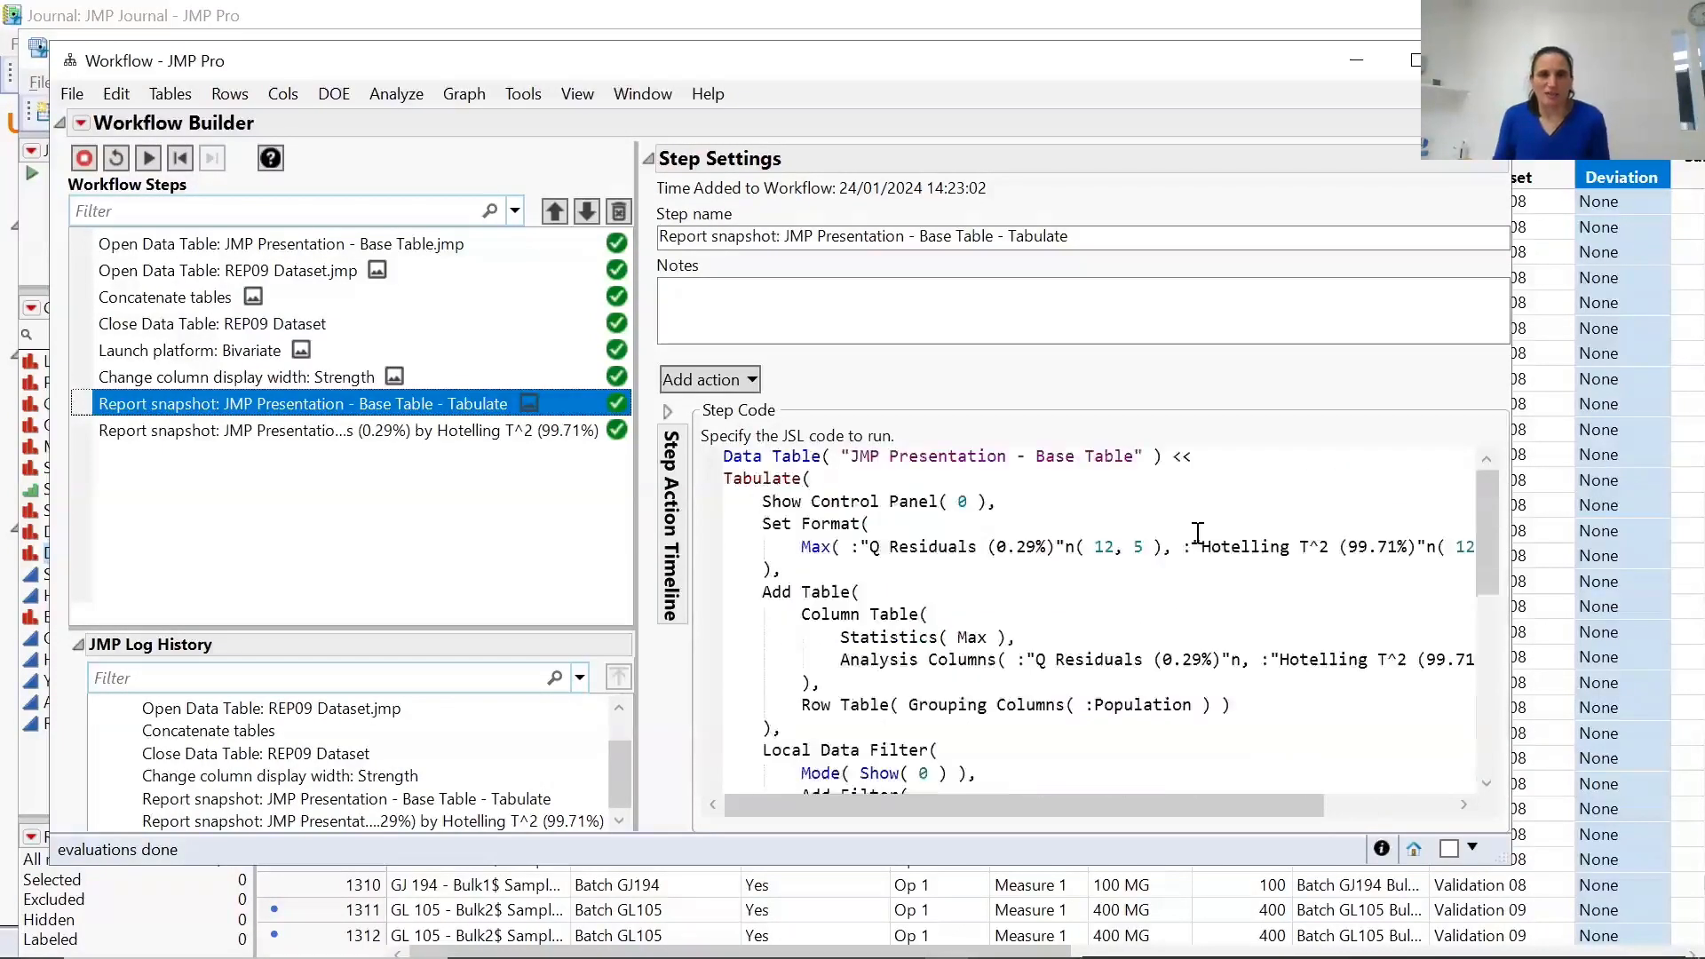
scroll(1106, 662, down, 5)
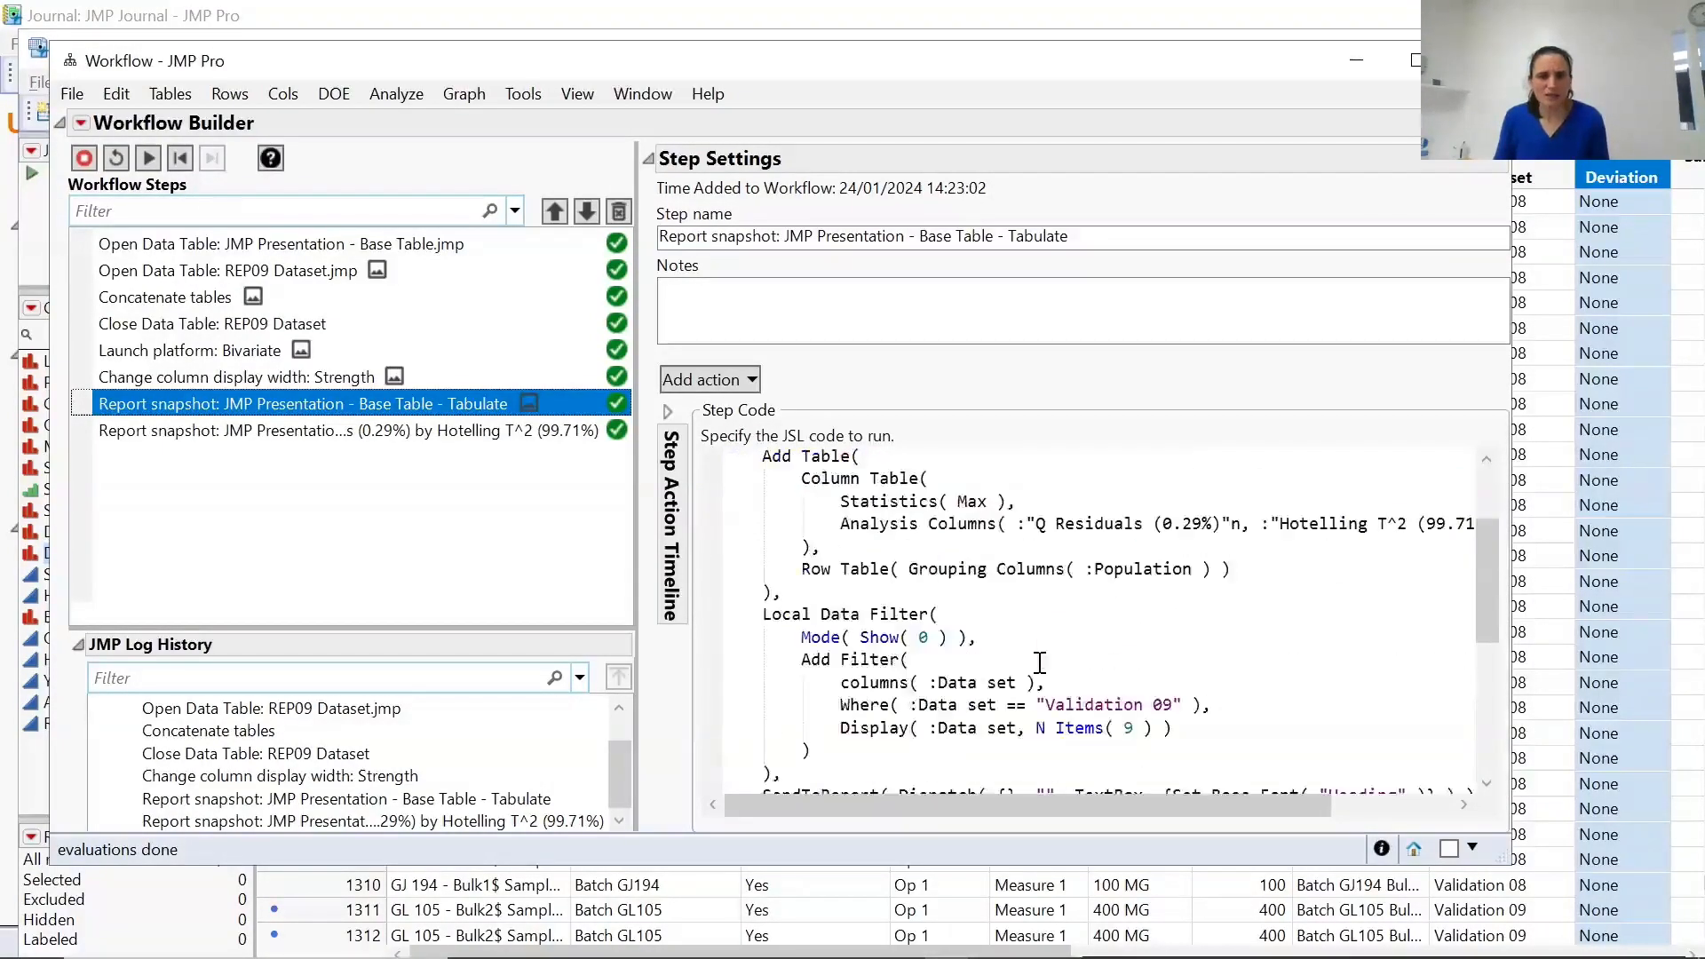
scroll(1039, 658, up, 4)
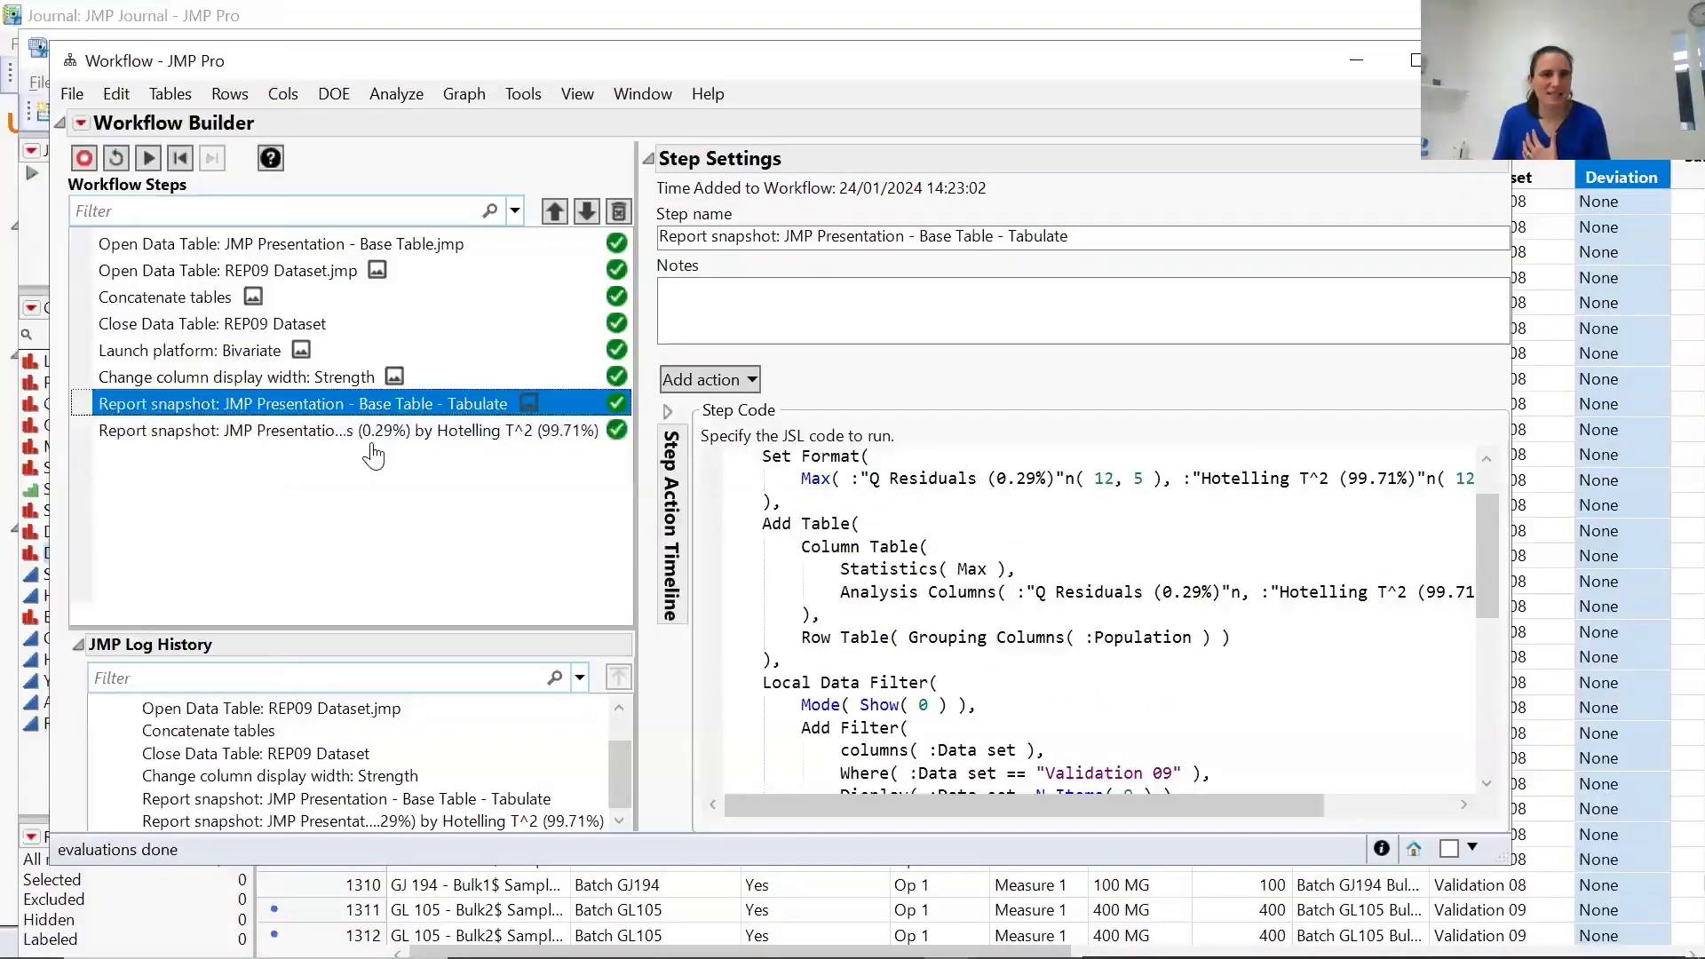
click(240, 432)
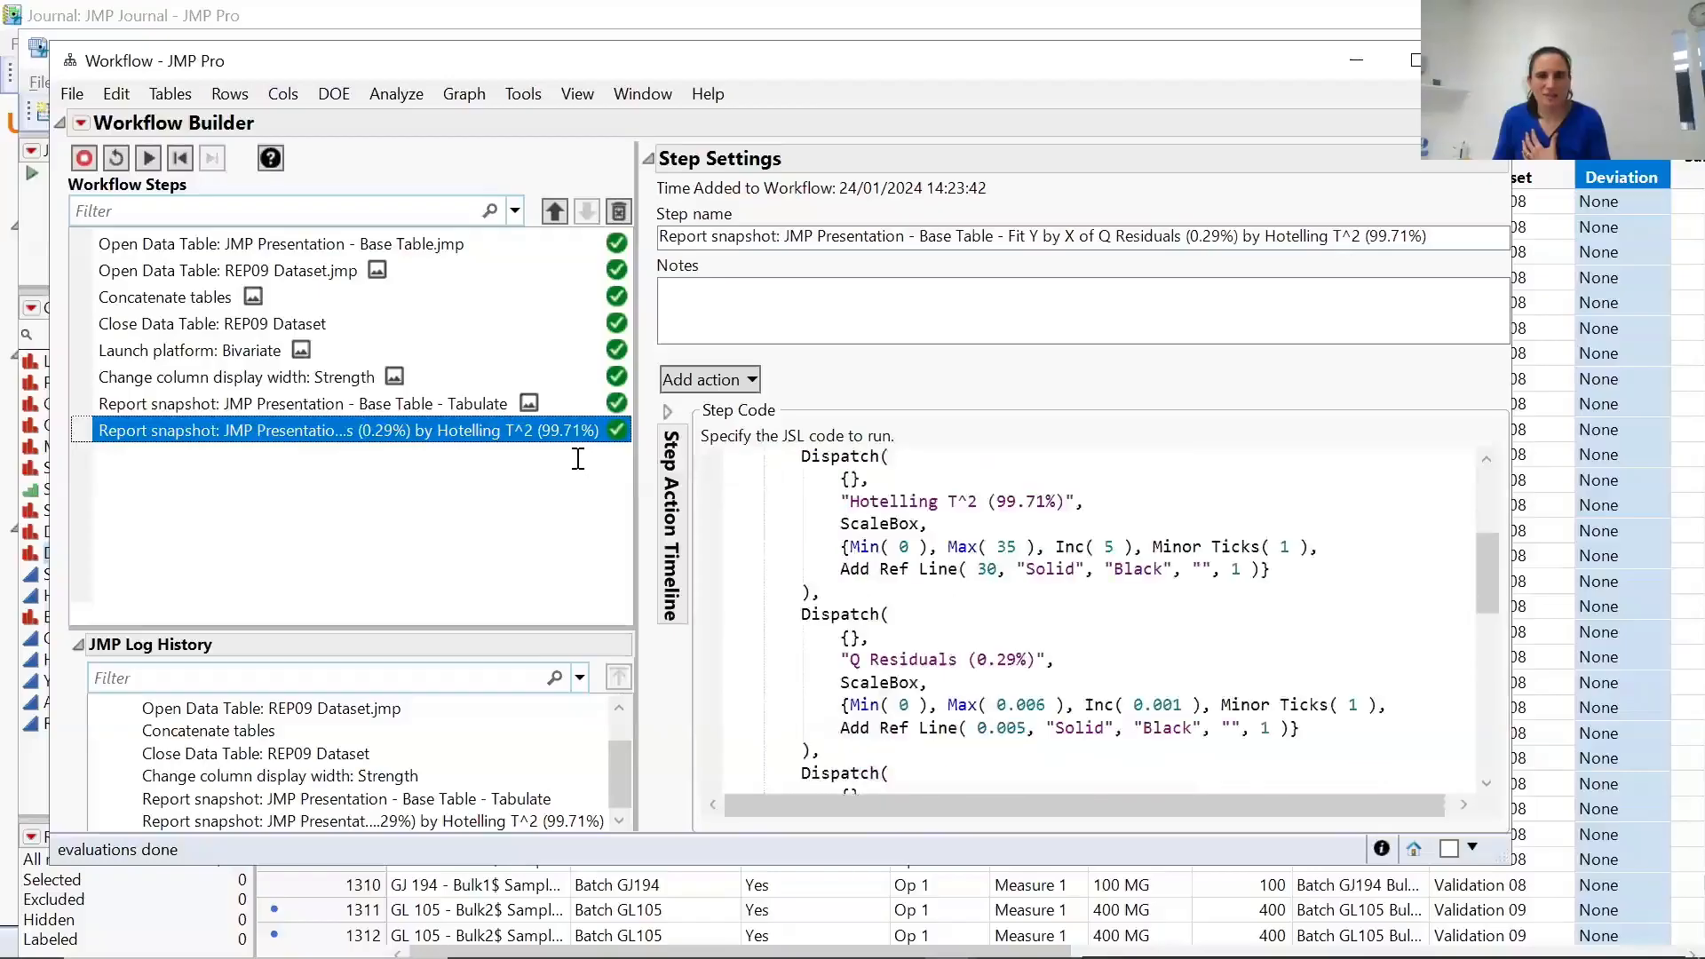
scroll(1249, 590, down, 8)
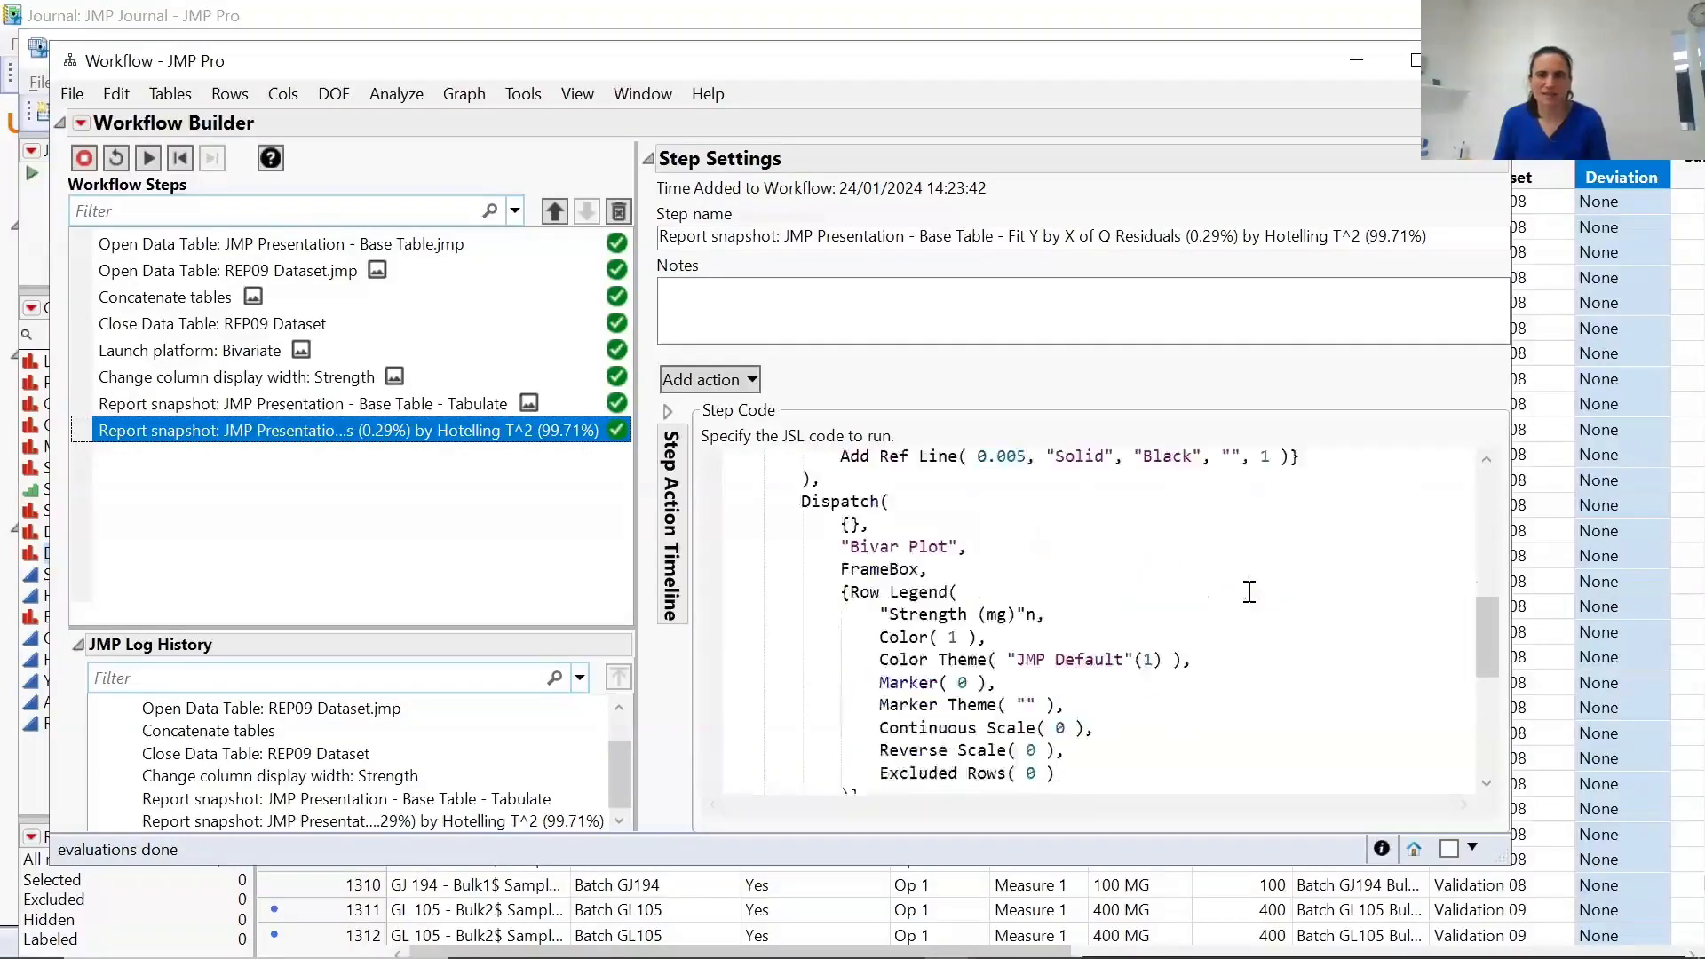
click(384, 534)
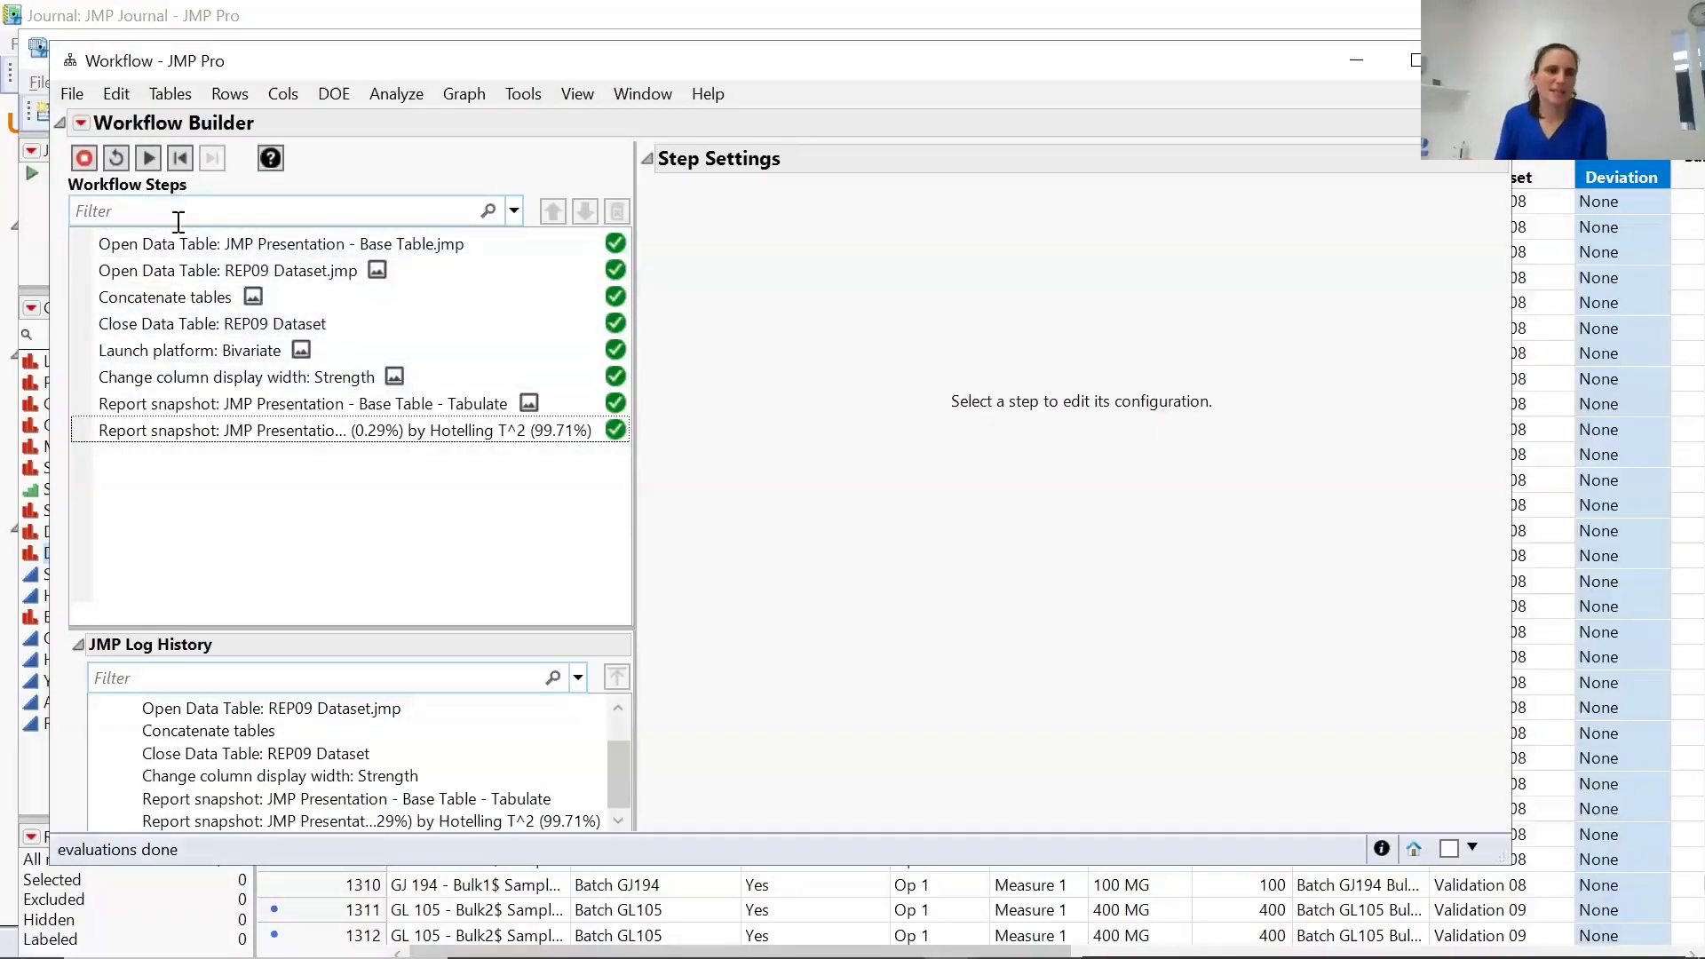
Move the Q Residuals by Hotelling T^2 report snapshot above the Tabulate snapshot in the workflow step order.
click(161, 248)
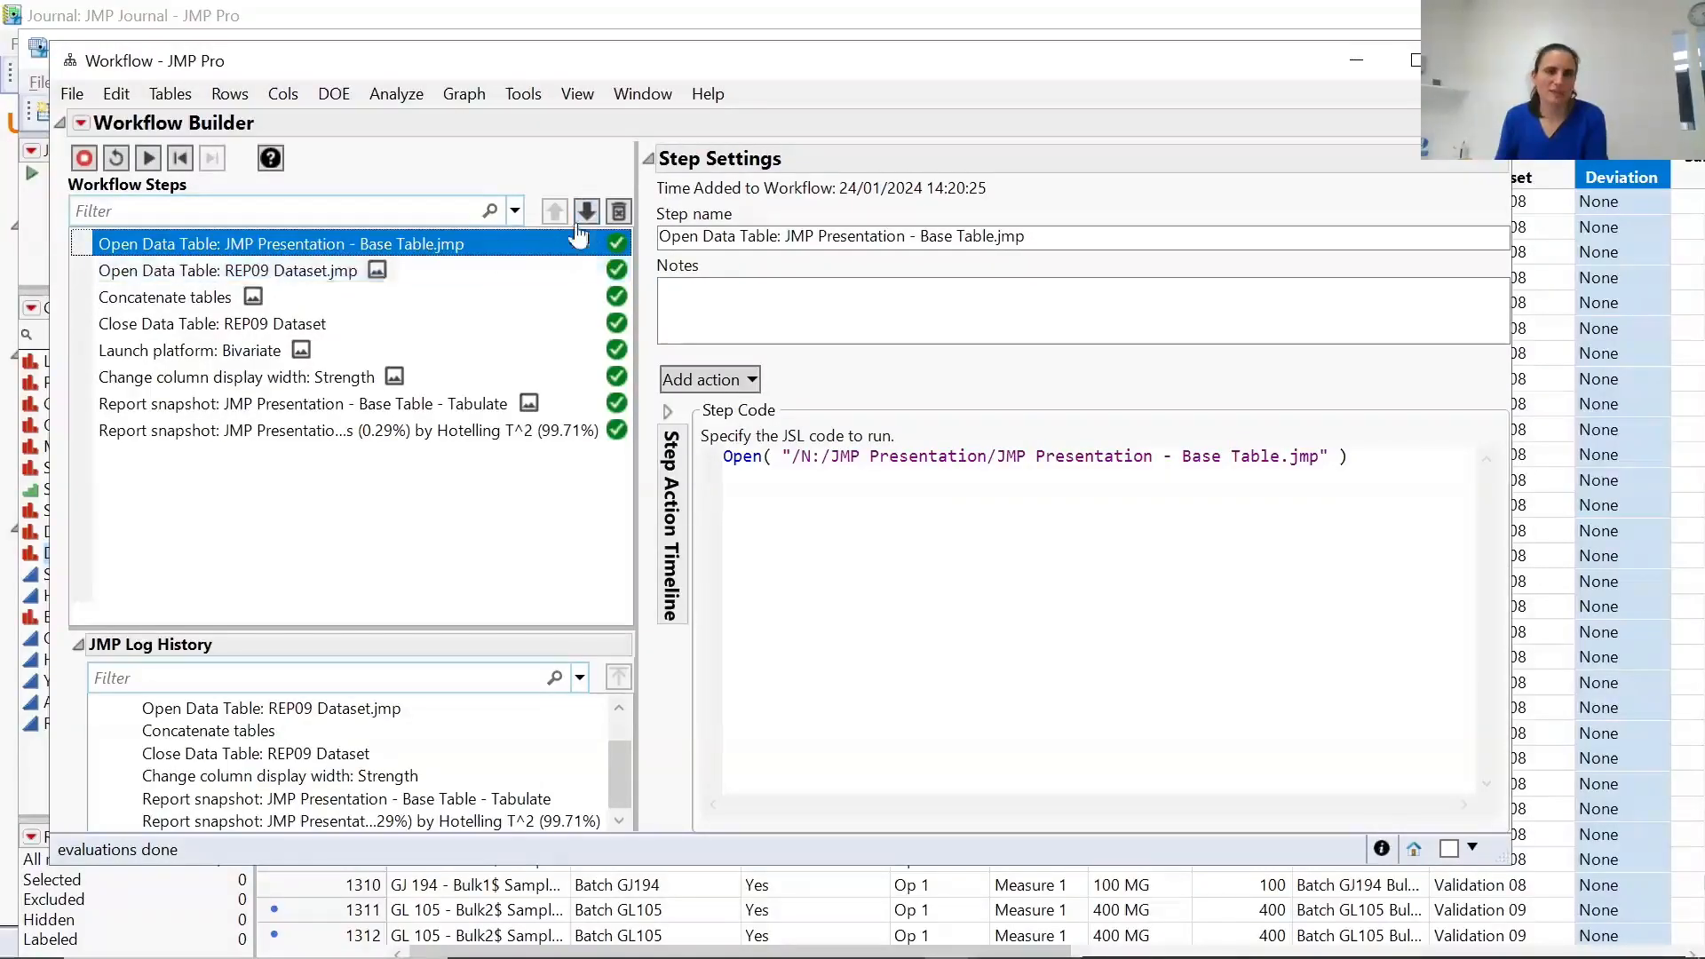
click(192, 301)
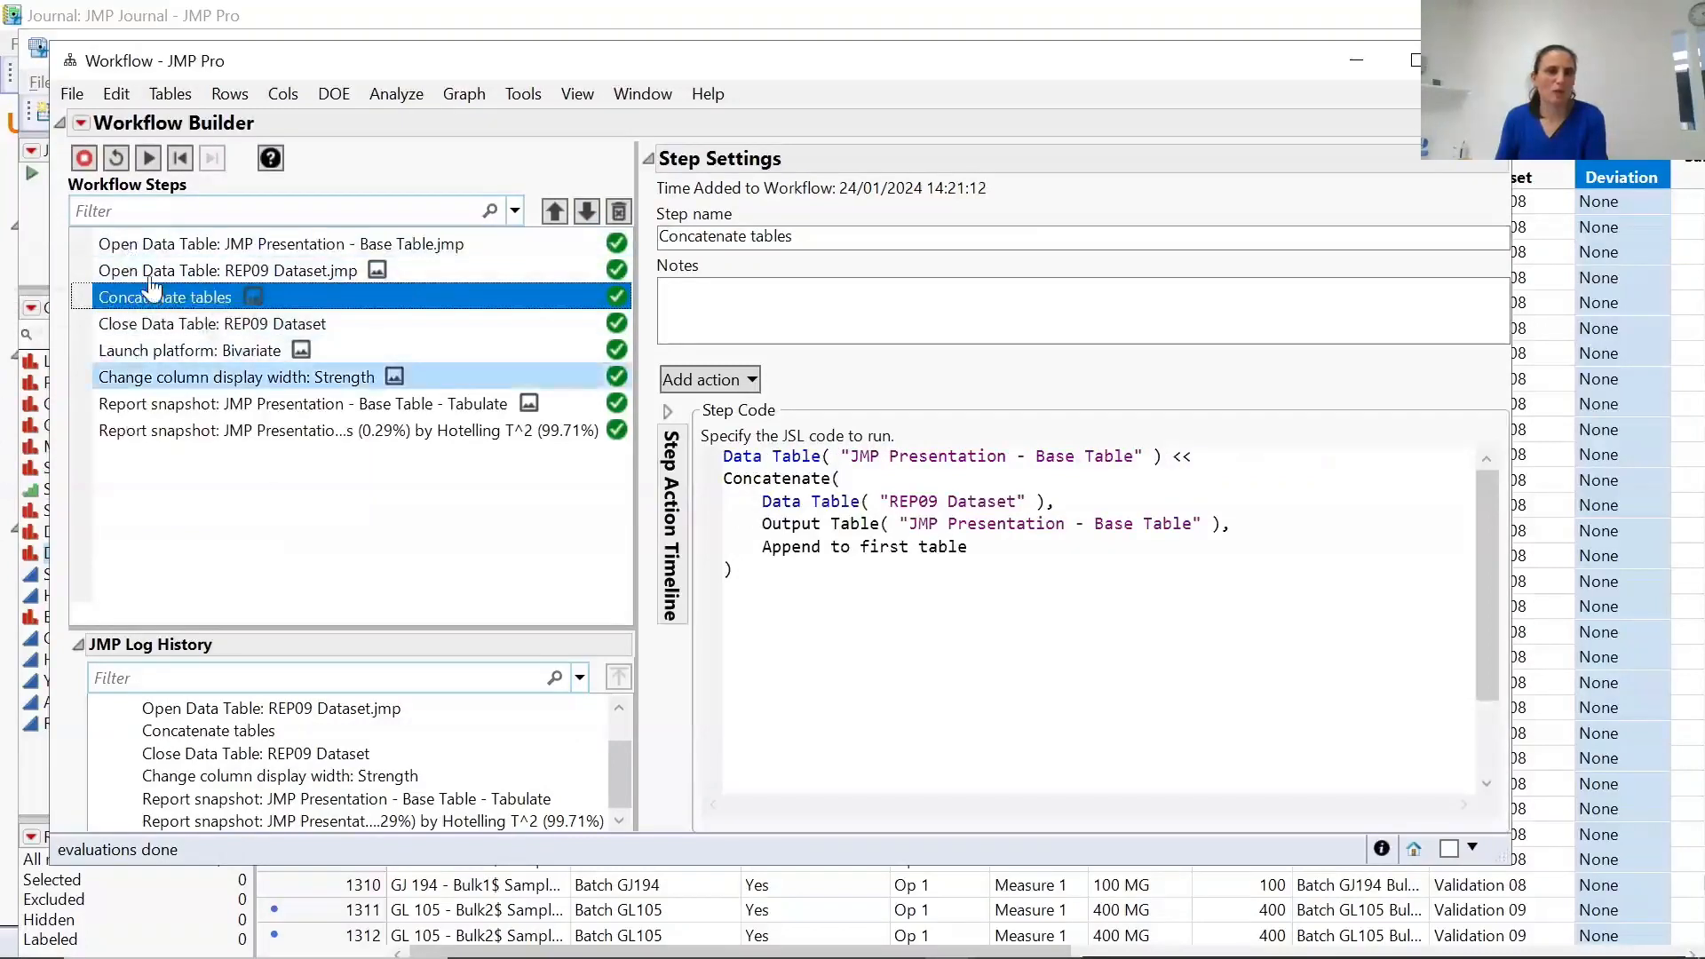
click(167, 433)
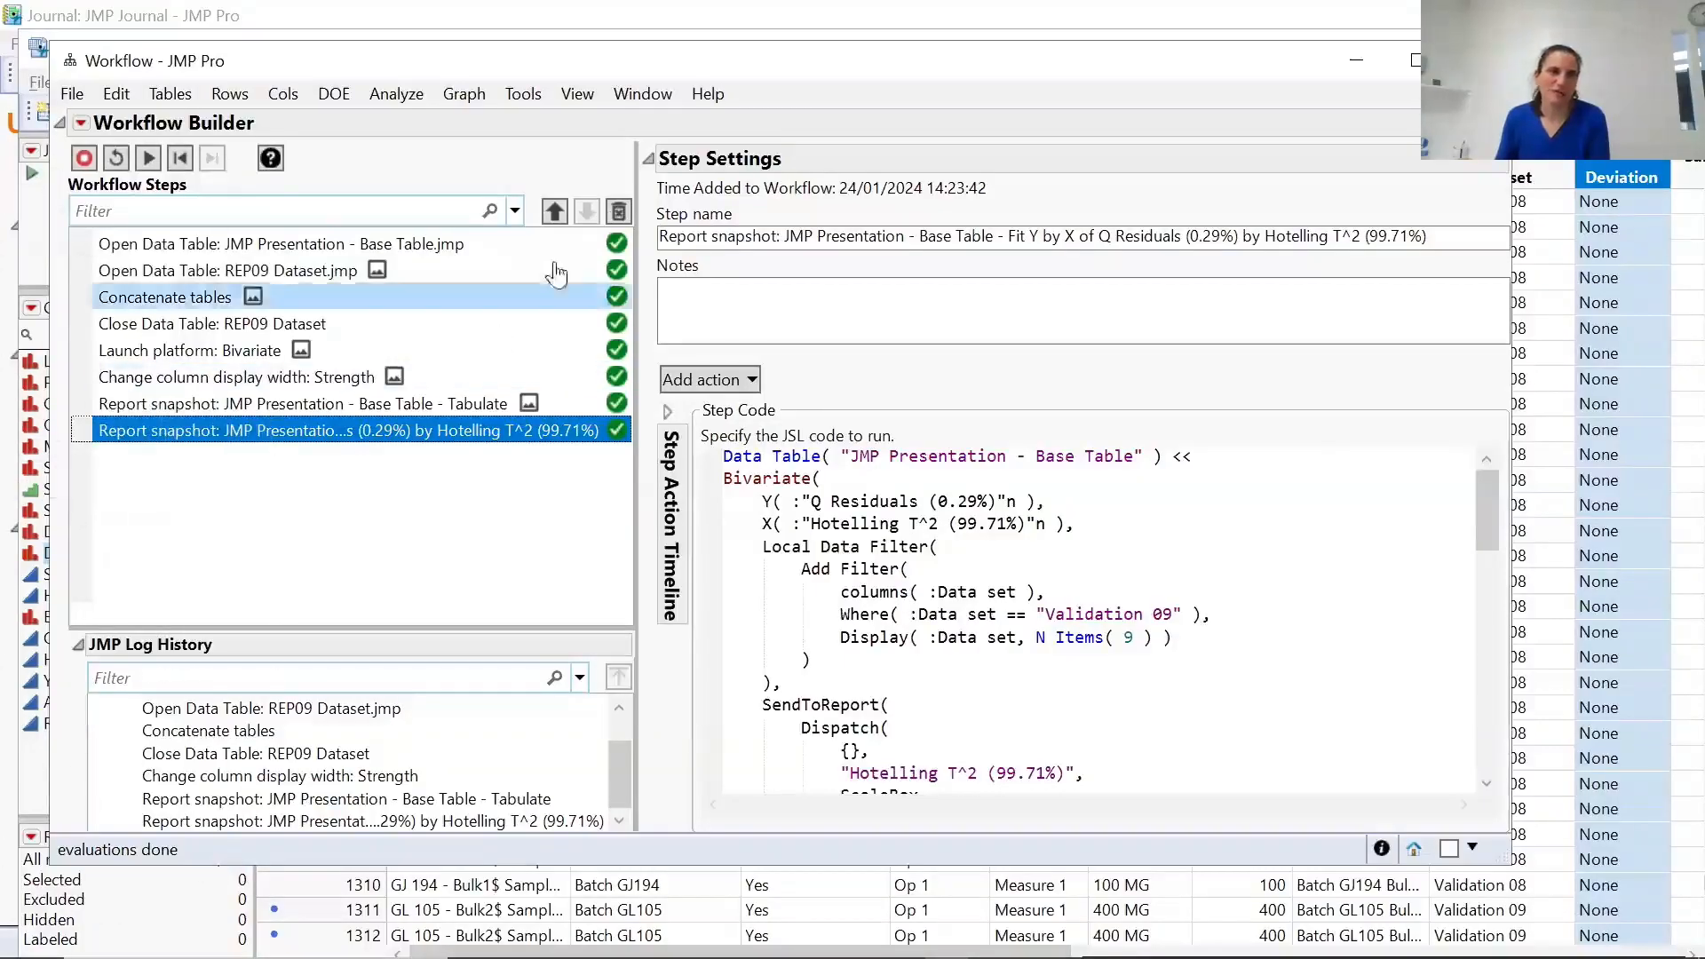
click(553, 212)
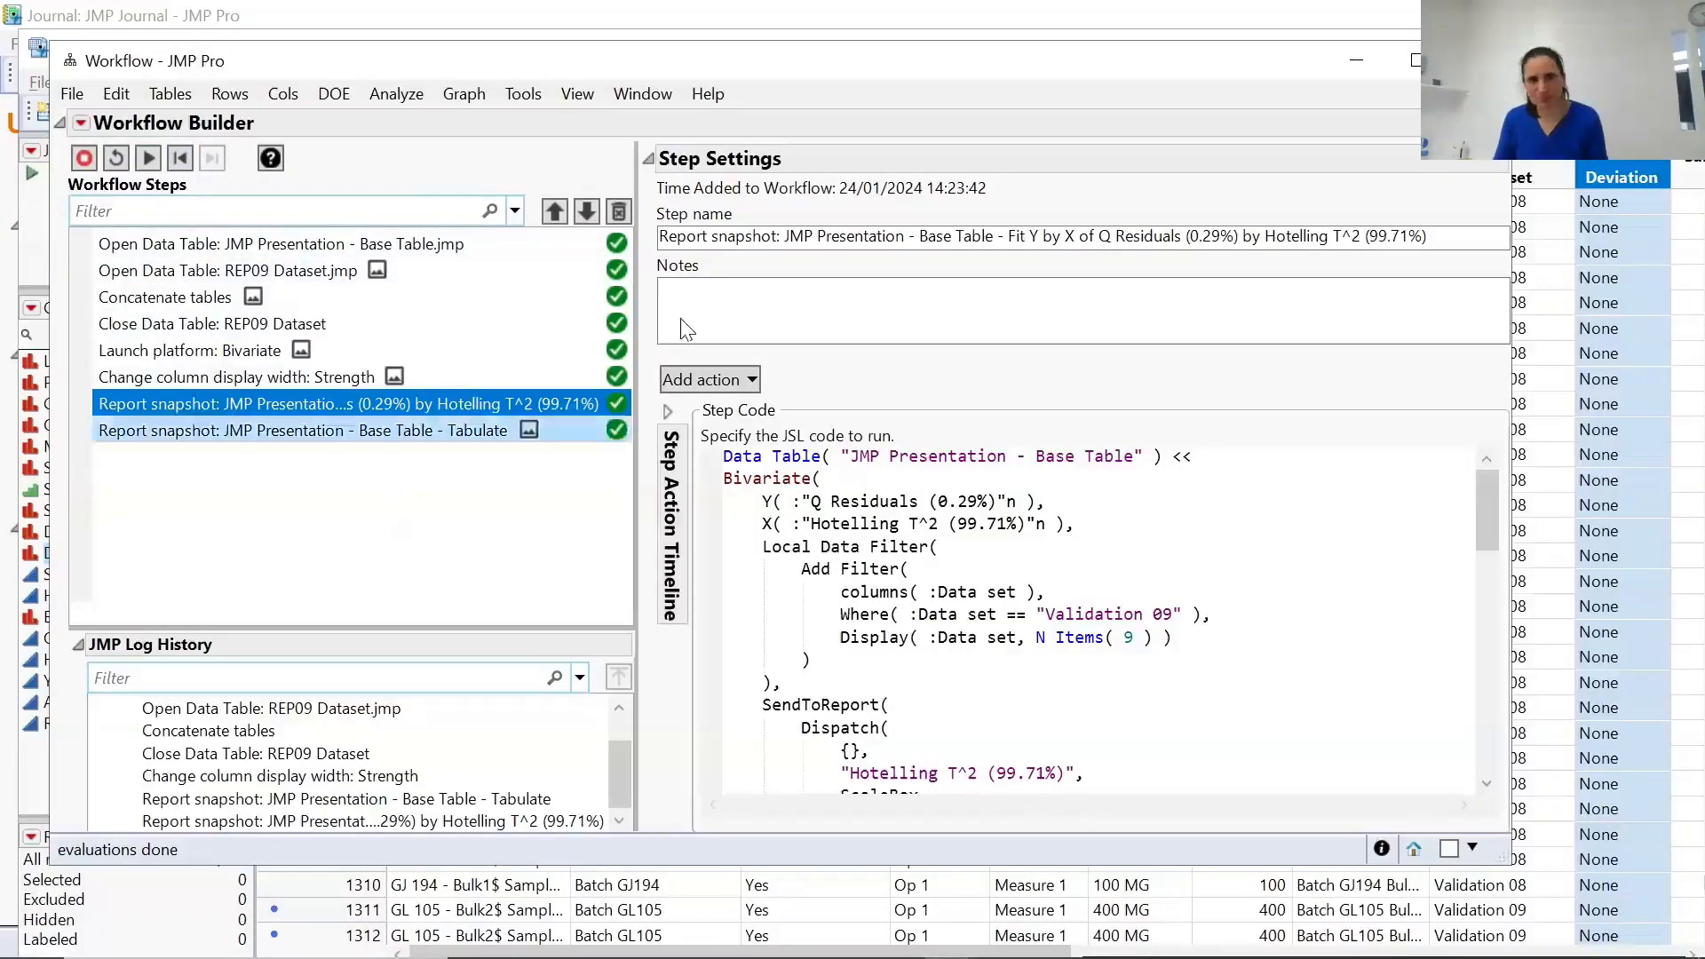
Start a Summary of the base table with the Mean of HPLC result (mg) and Raman Result (mg) as statistics.
click(1588, 373)
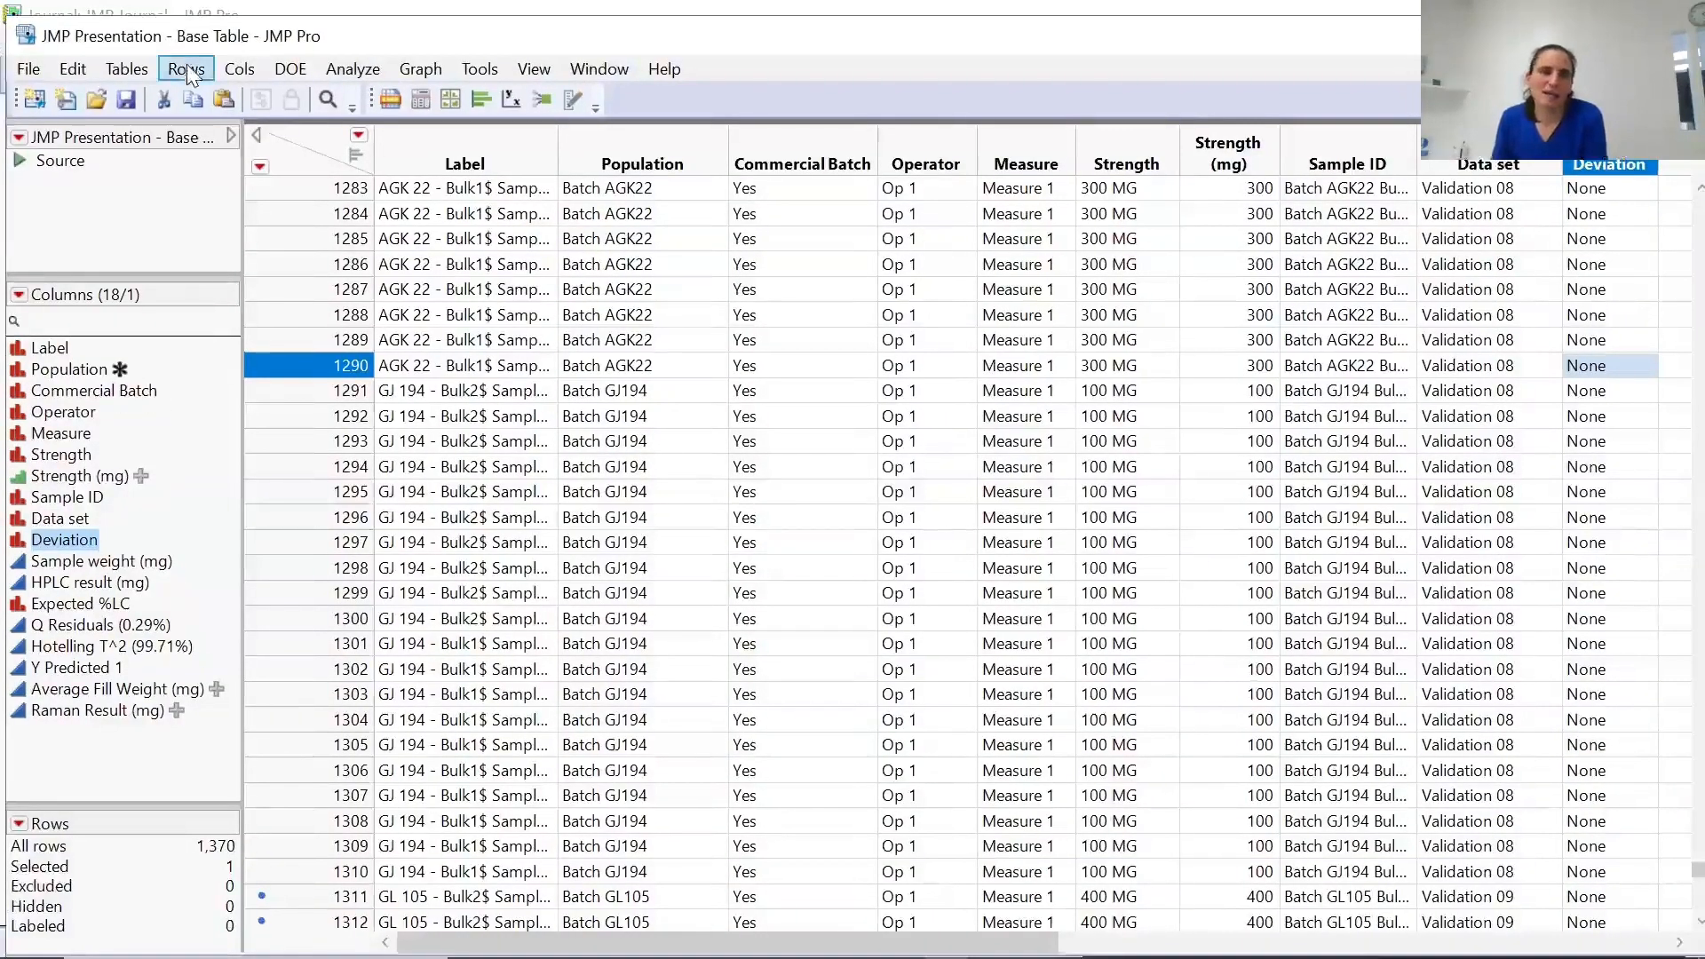
click(148, 80)
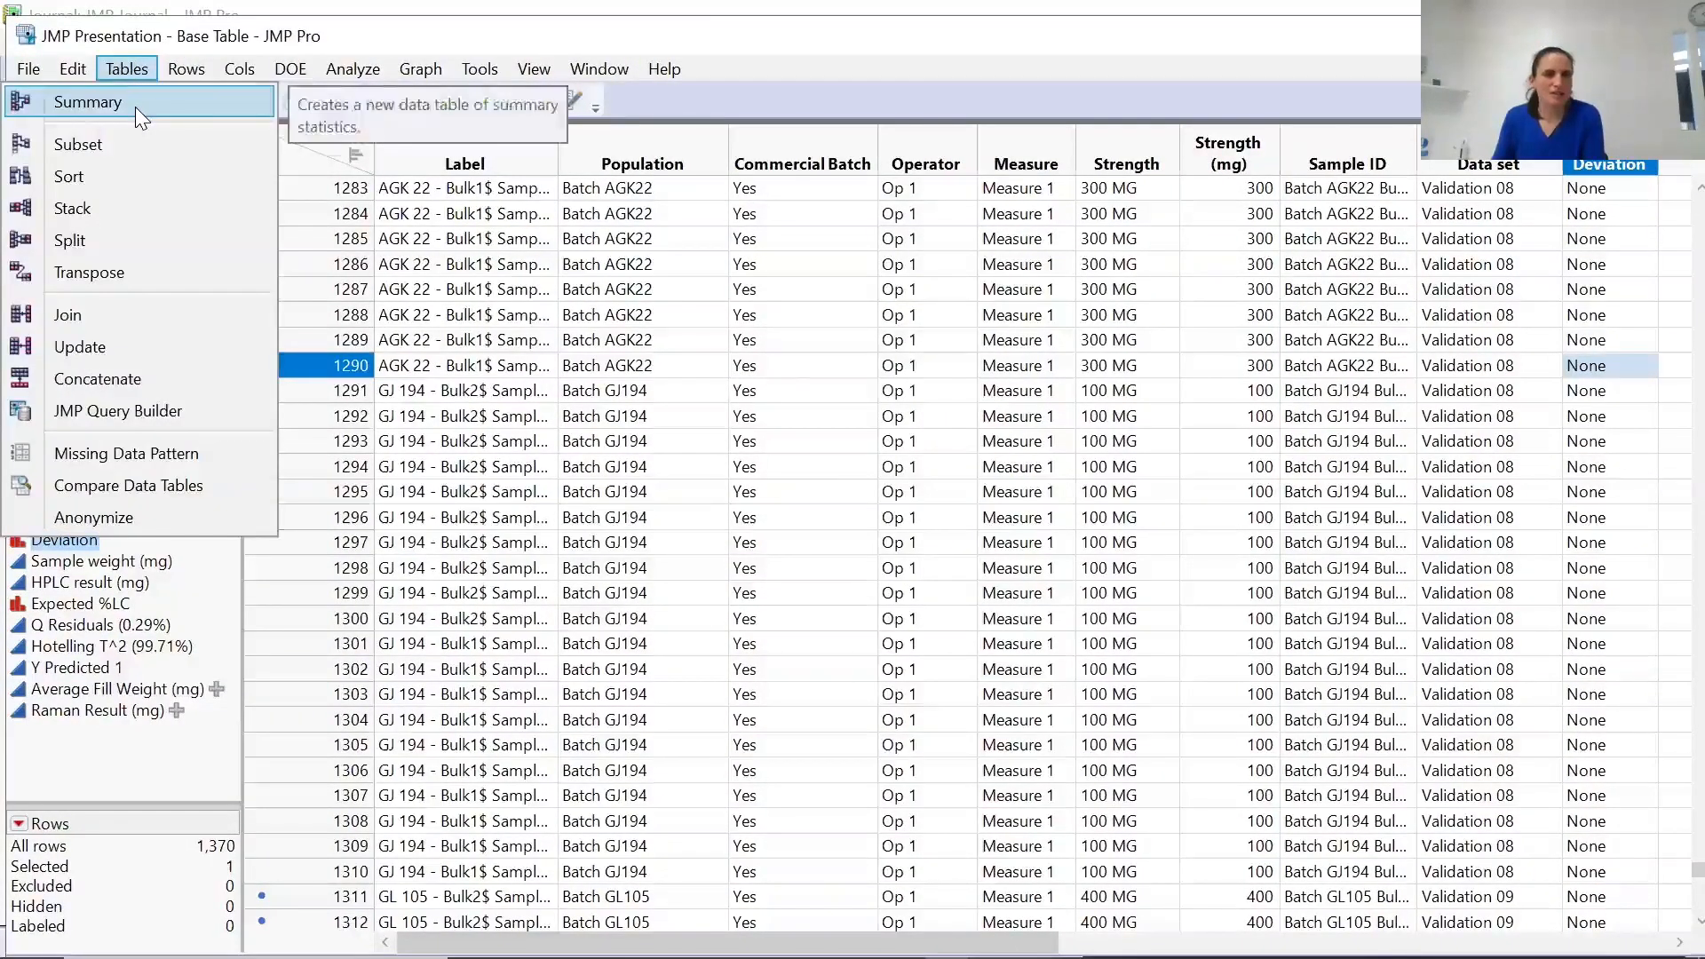
click(135, 105)
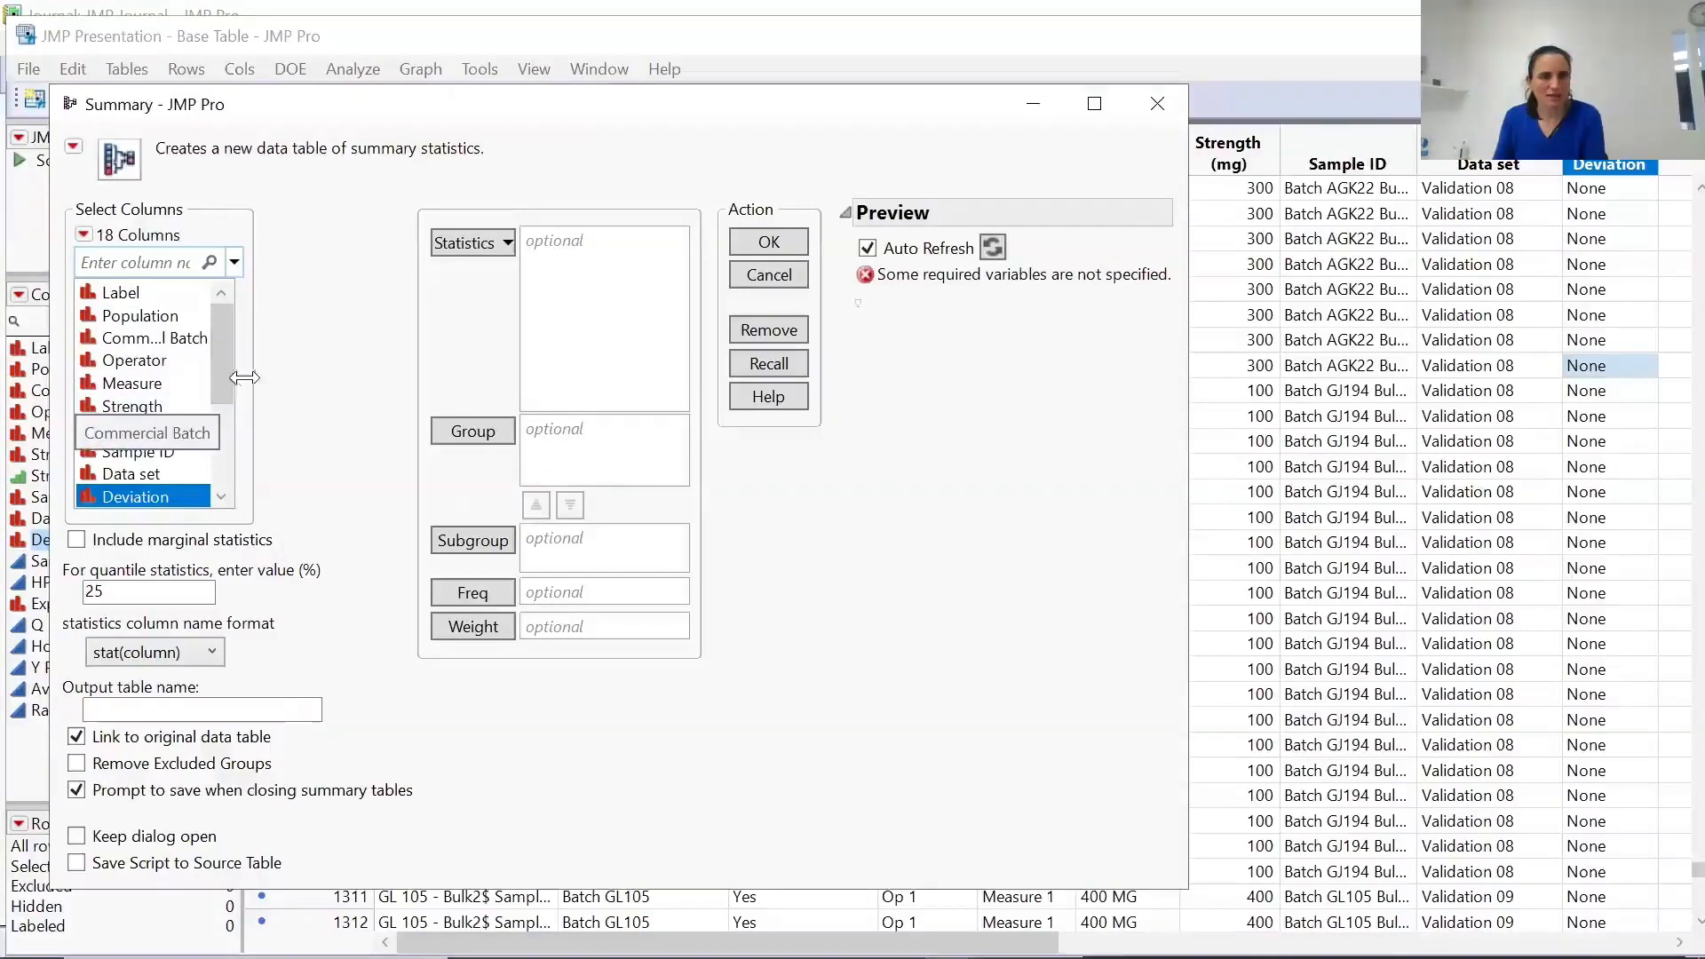
drag(242, 379, 431, 395)
scroll(221, 431, down, 3)
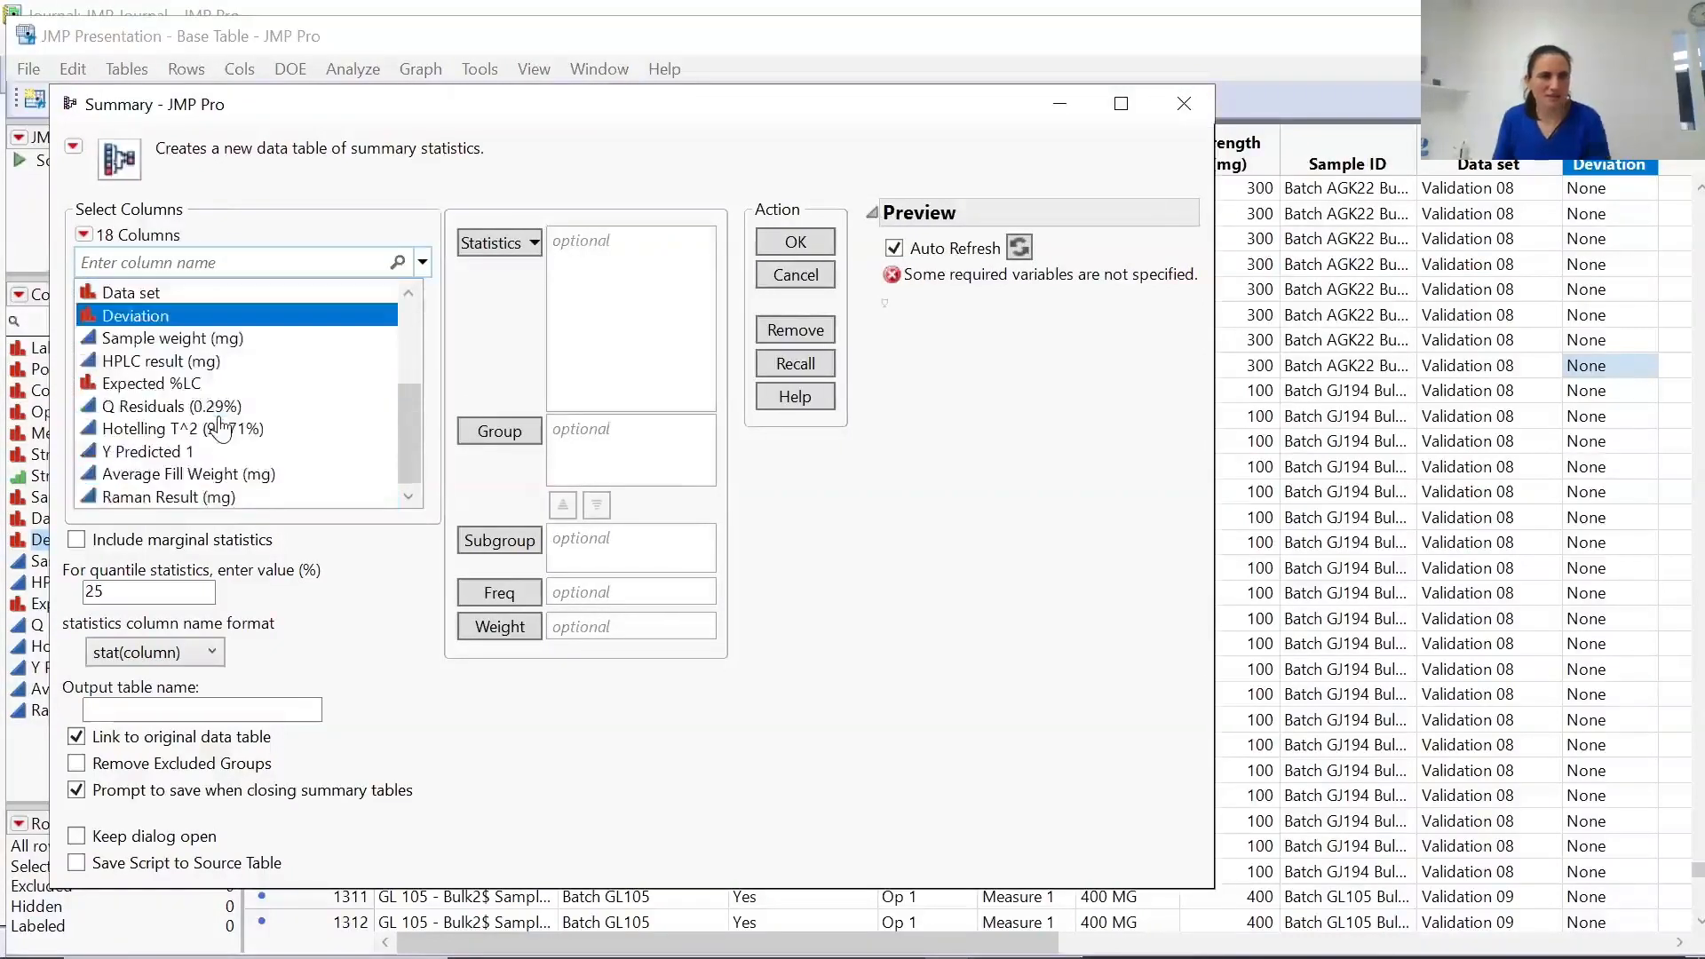
click(199, 363)
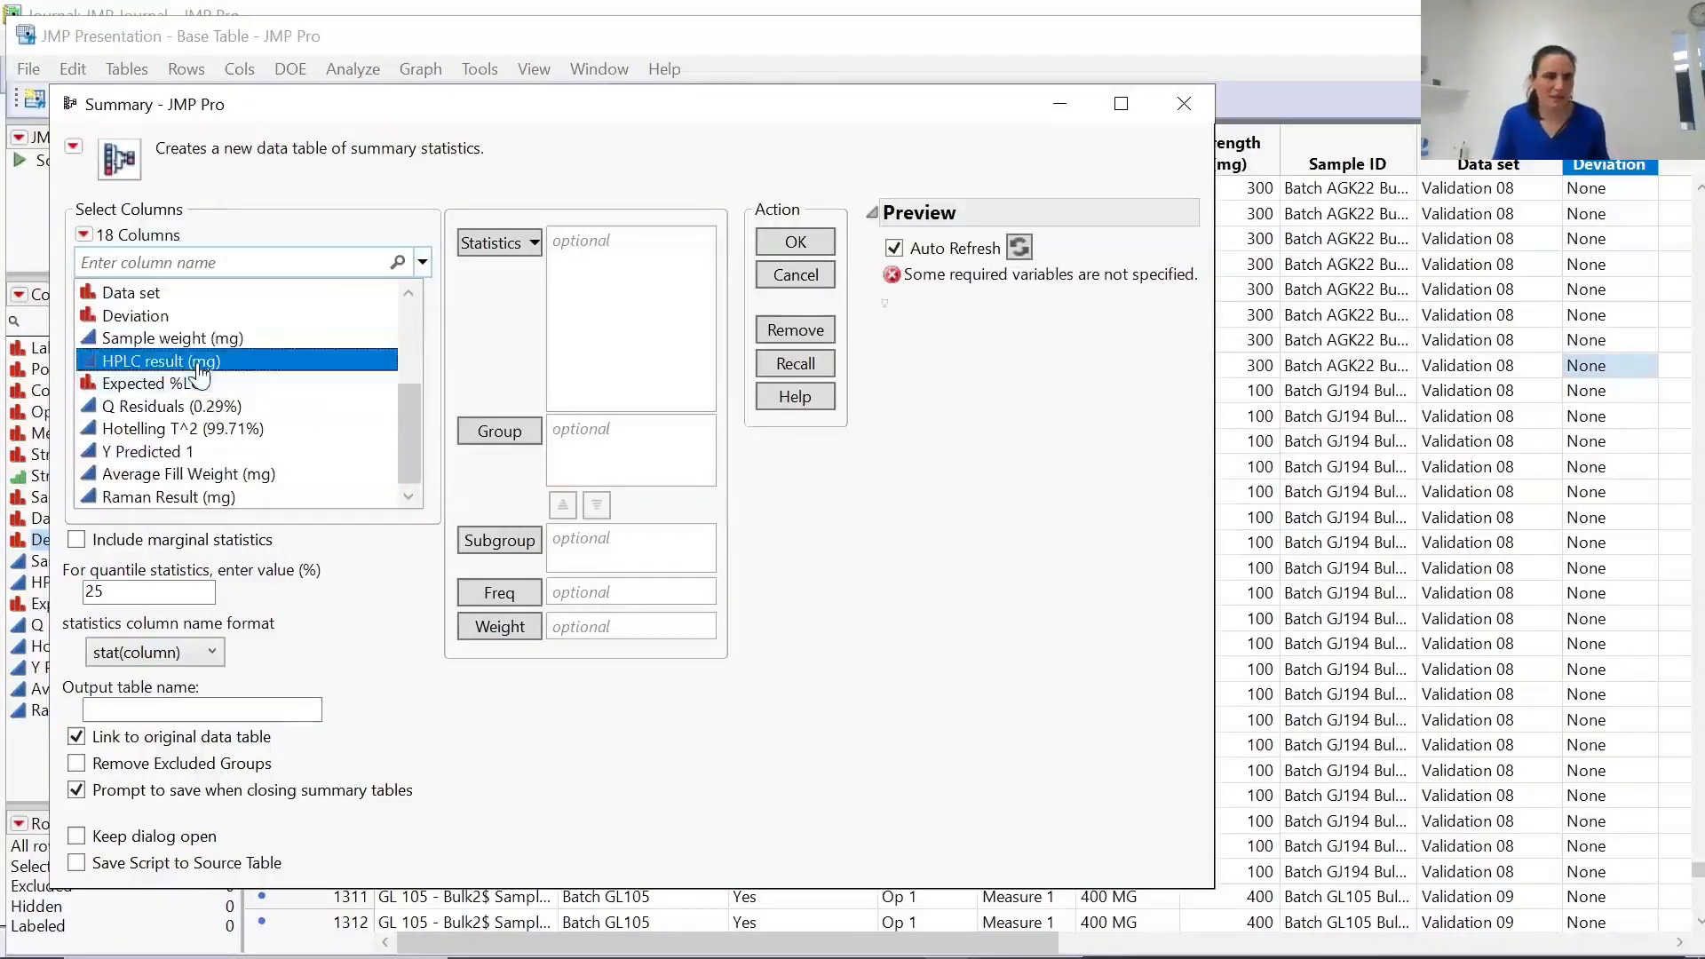
ctrl+click(202, 497)
click(473, 264)
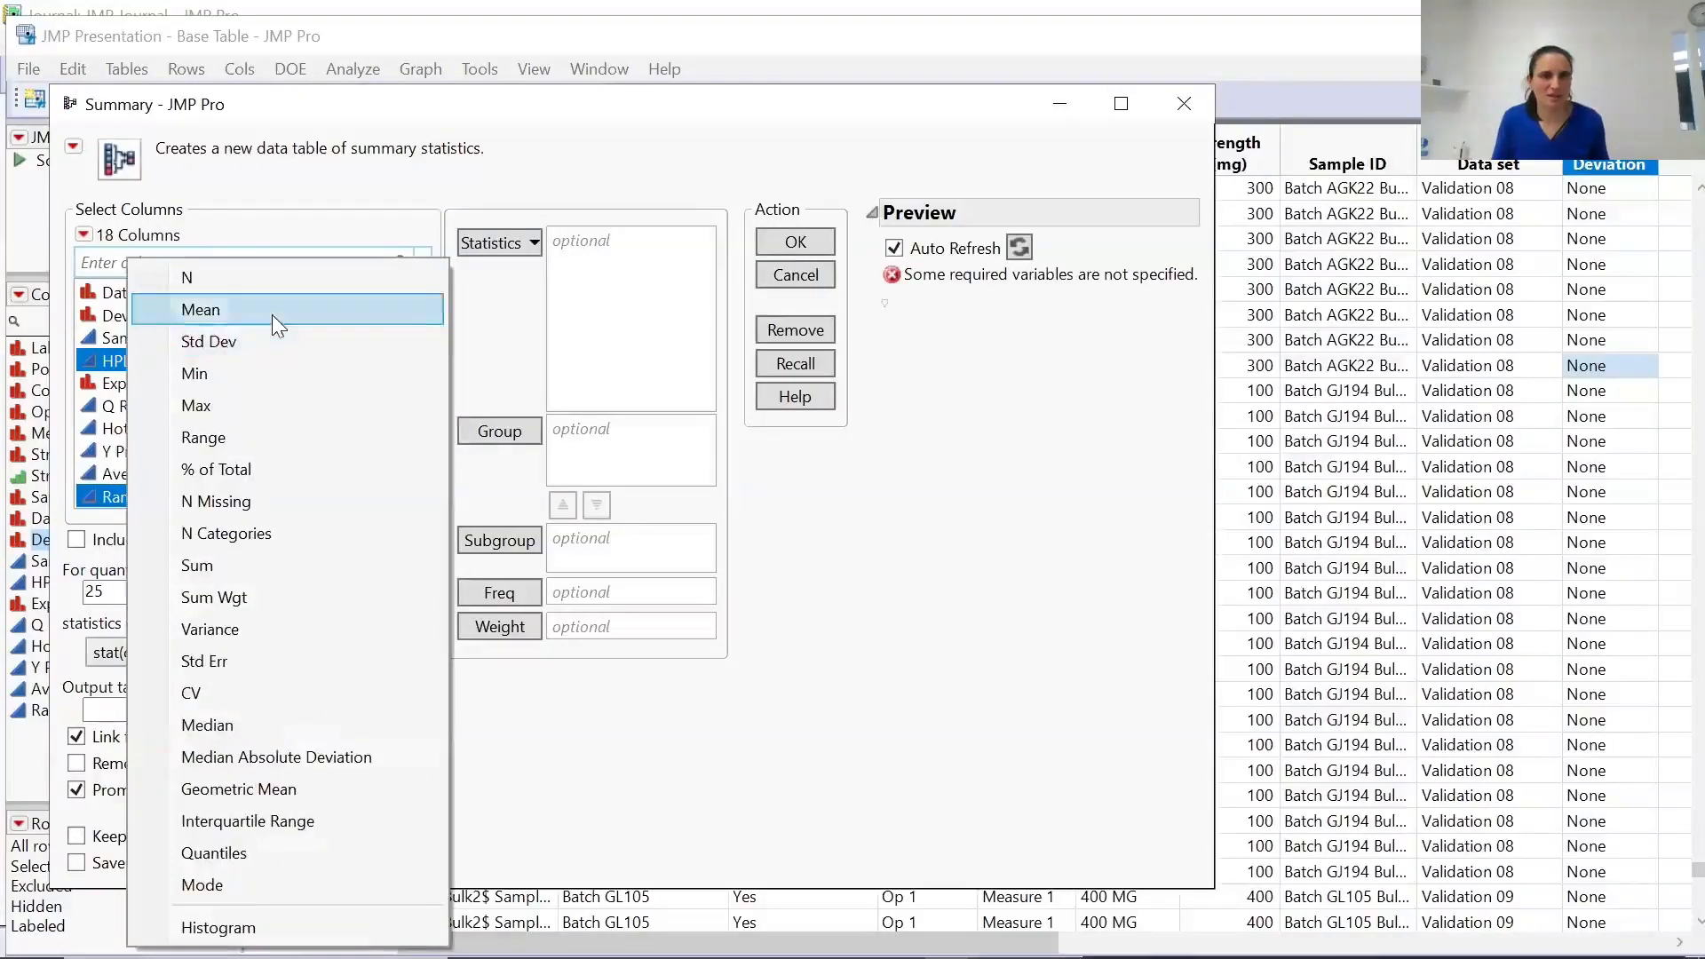
click(272, 312)
Group the summary by Population, Commercial Batch, Operator, Measure, Strength (mg) and Data set, and create the summary table.
drag(414, 441, 414, 356)
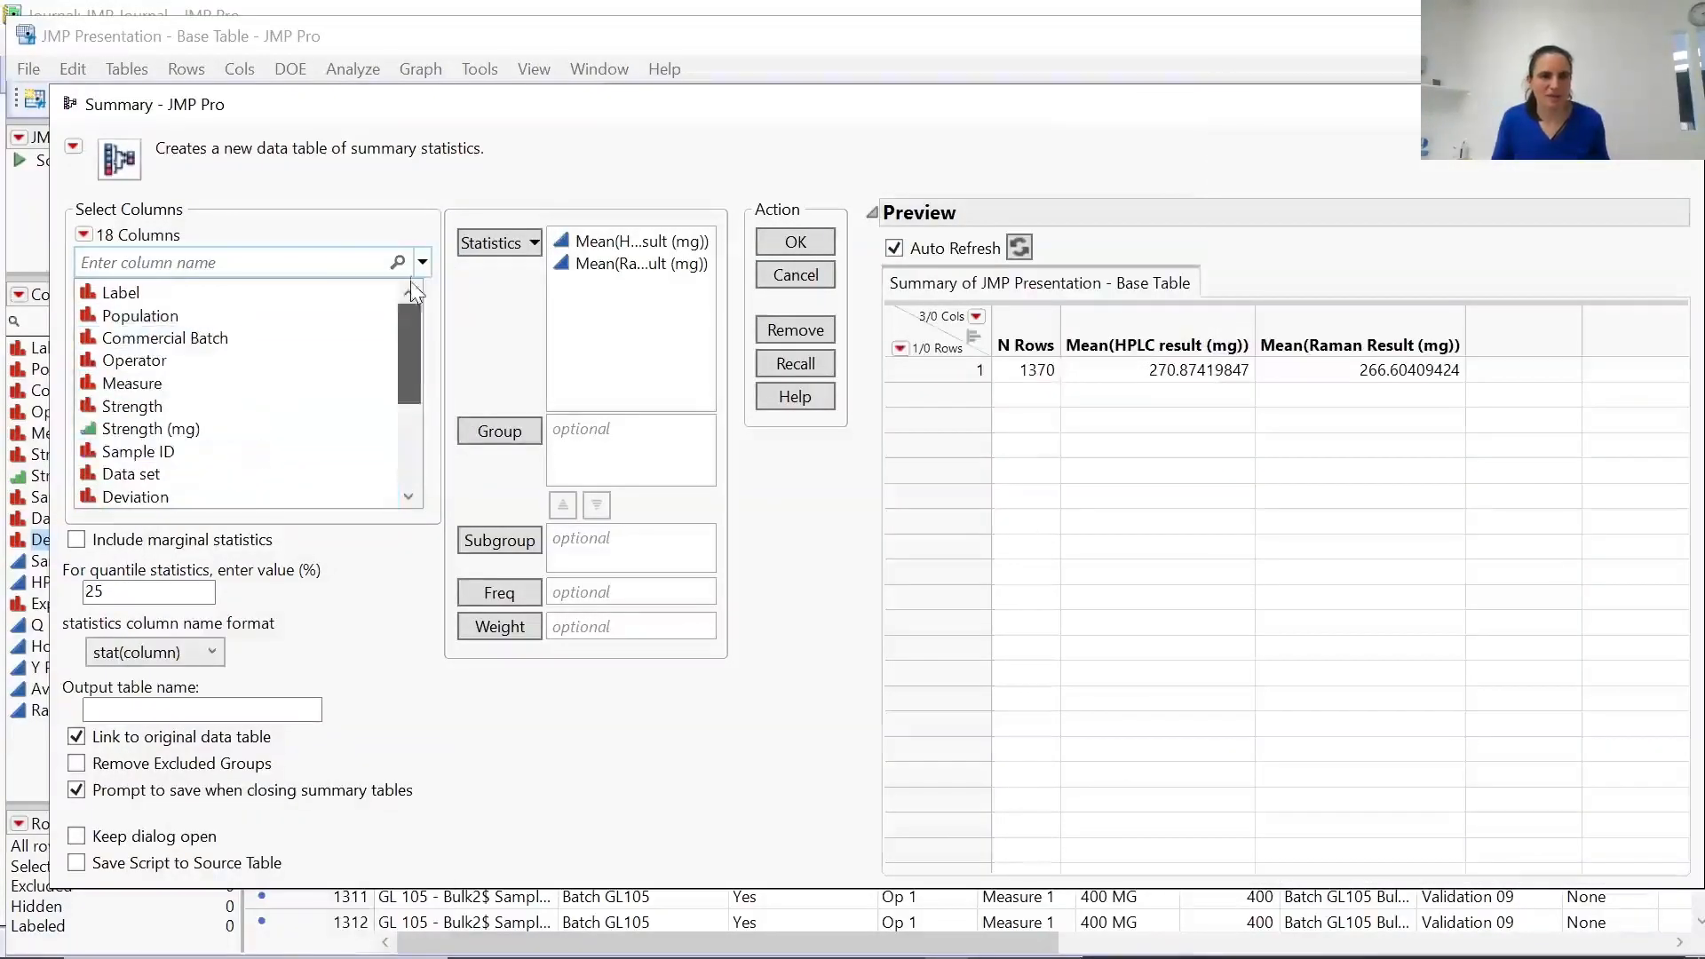
click(143, 316)
drag(148, 346, 148, 363)
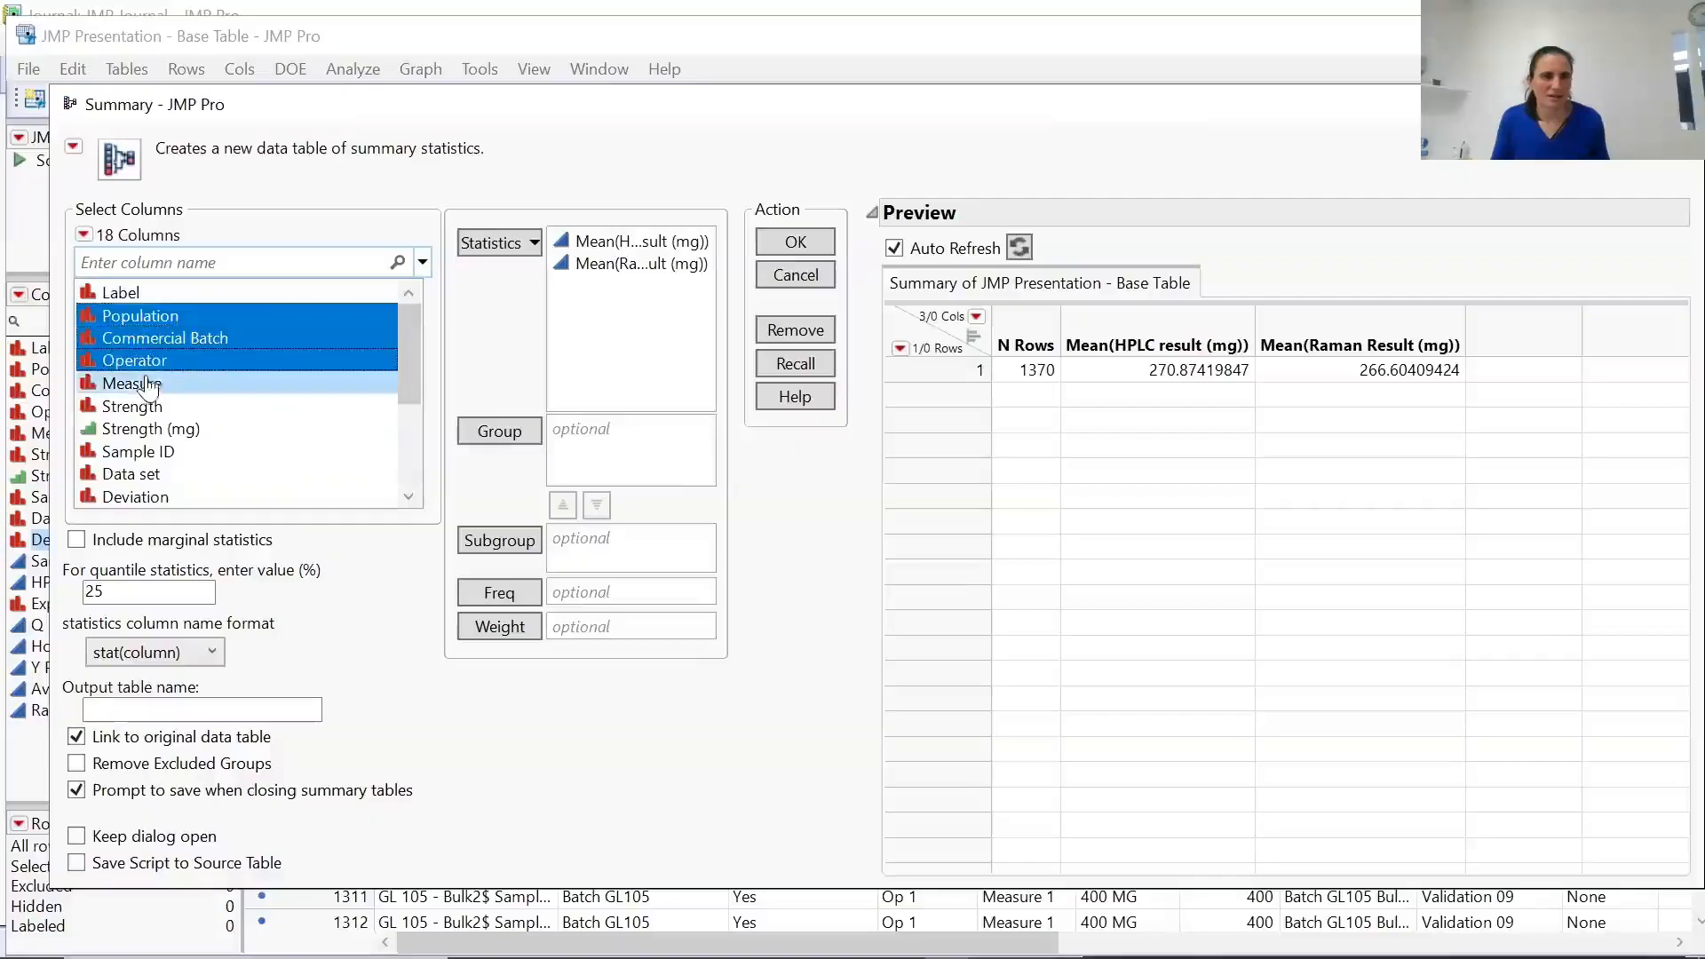
ctrl+click(147, 384)
ctrl+click(142, 431)
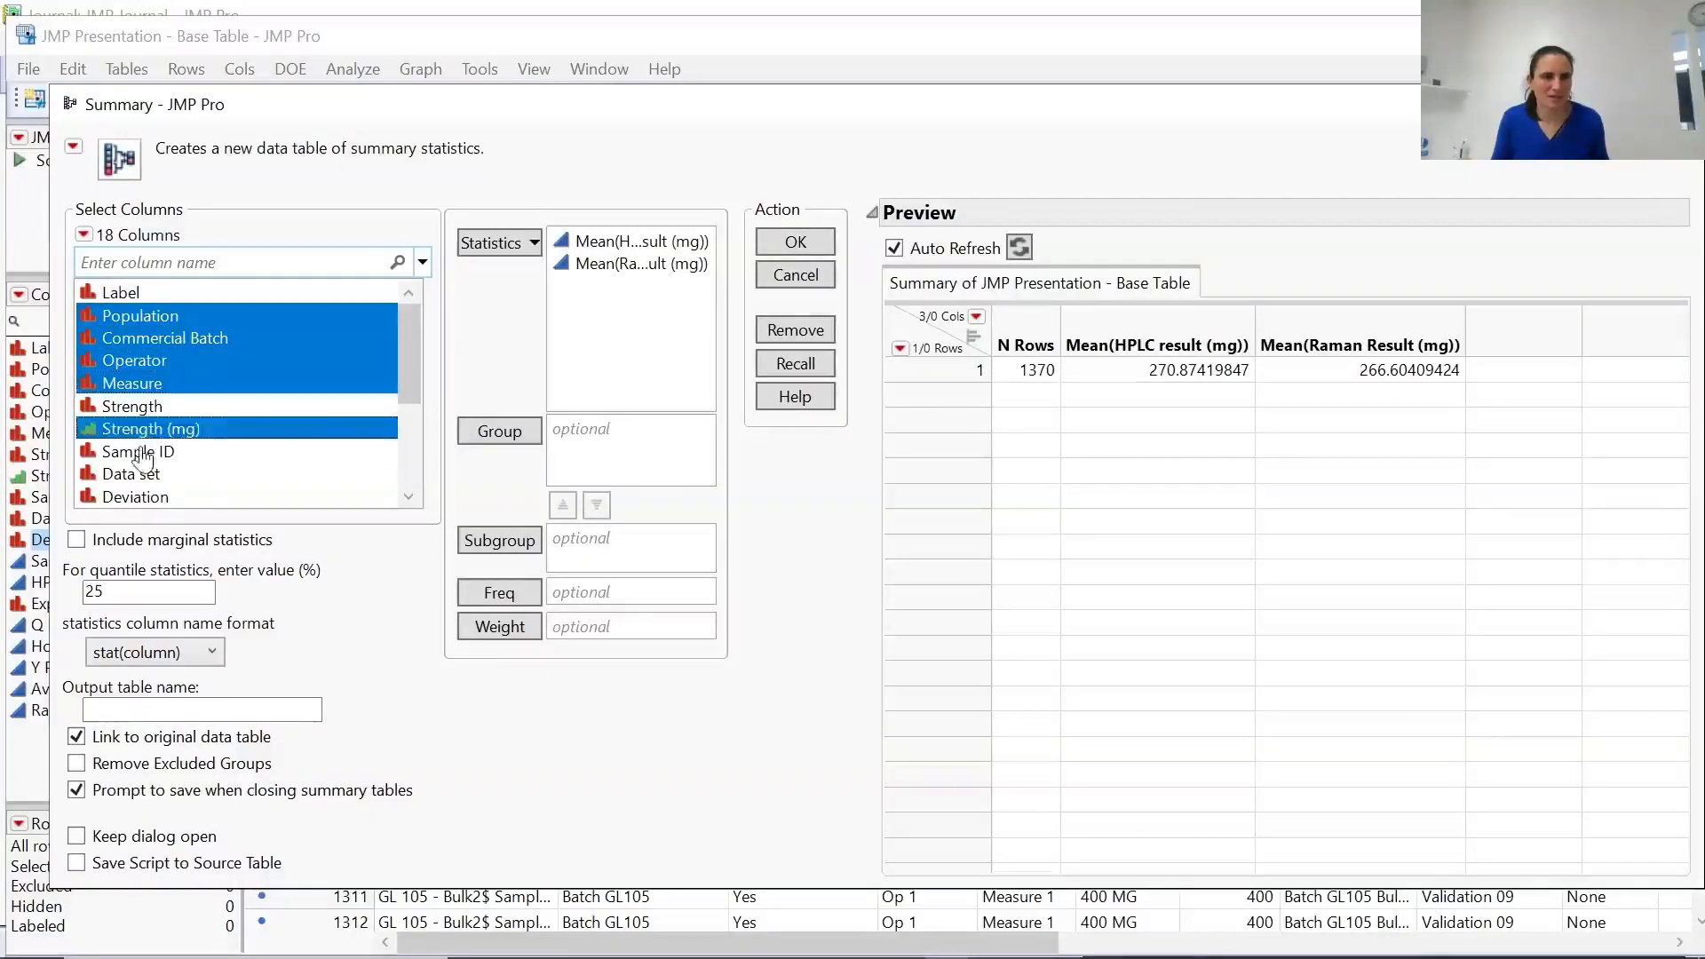
ctrl+click(136, 476)
click(484, 433)
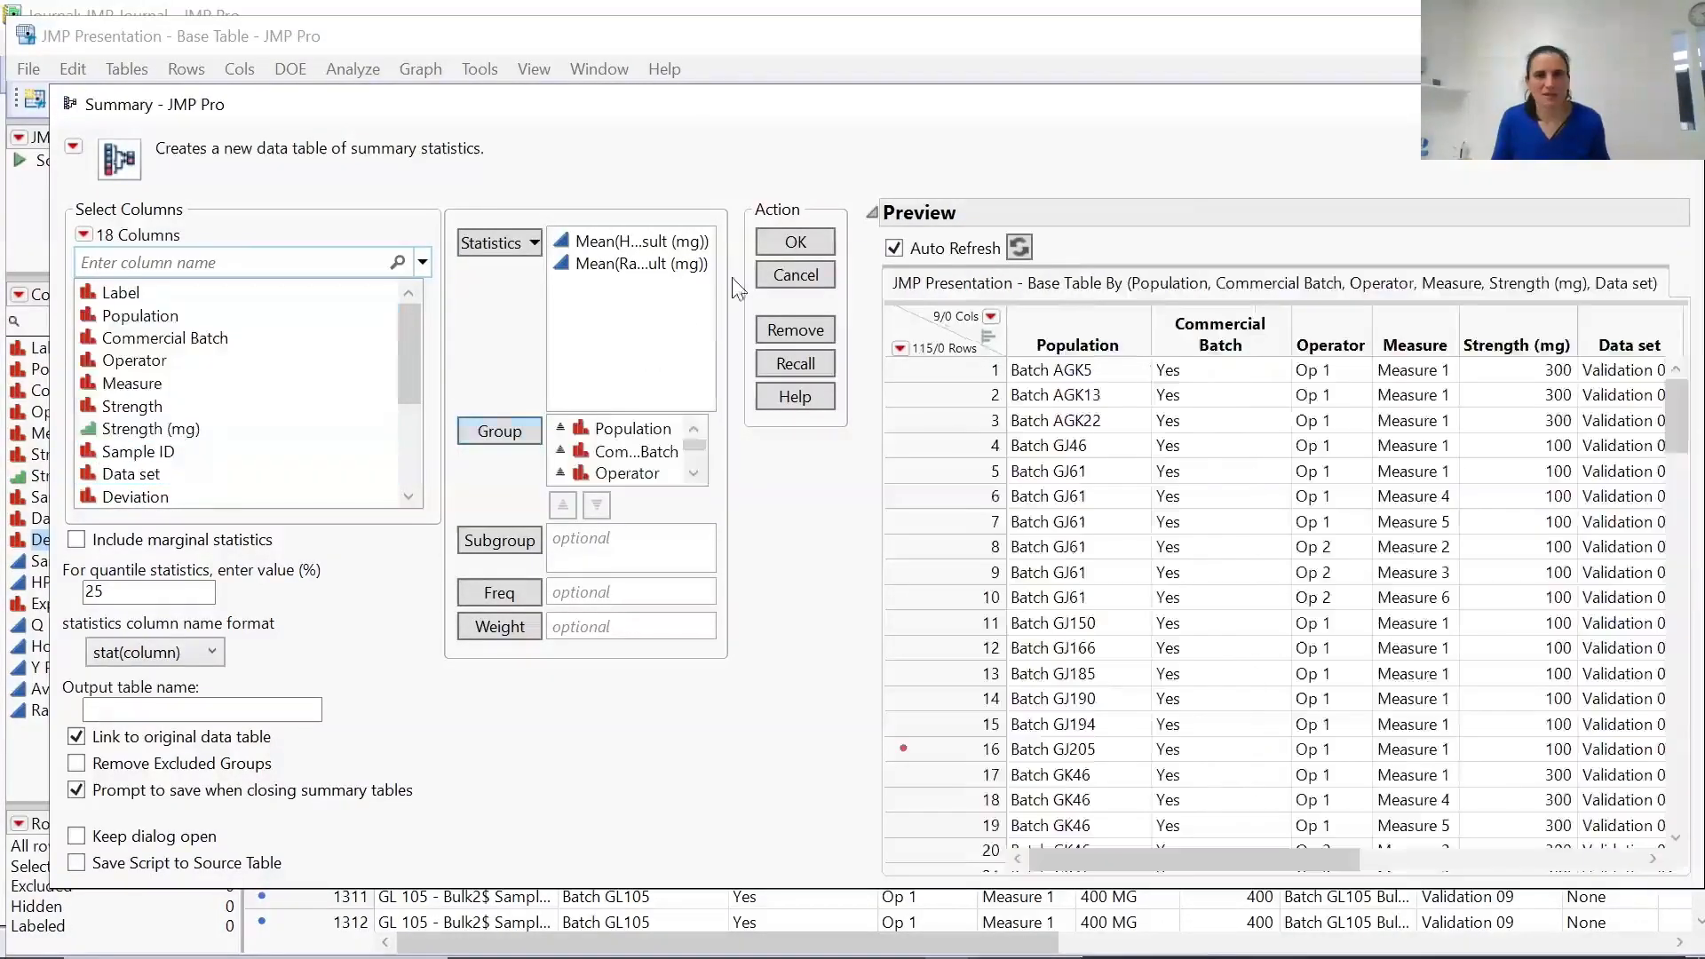
click(786, 251)
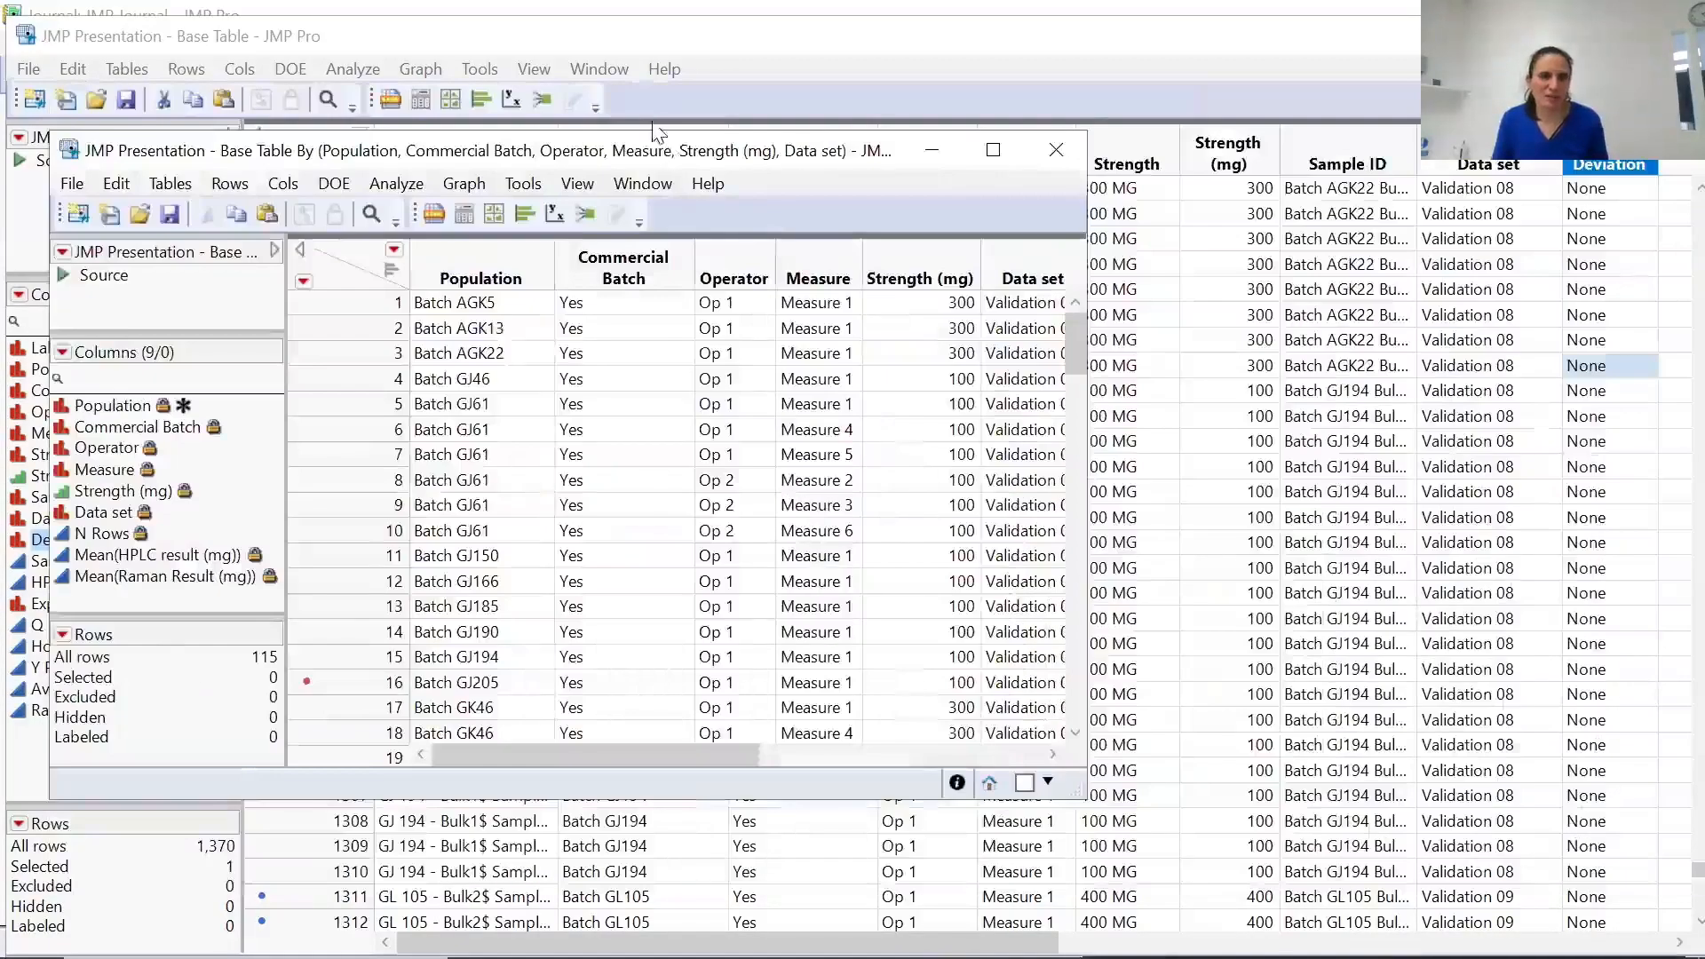
Move and enlarge the summary table window so its mean result columns and the empty column beside them show.
drag(657, 133, 638, 44)
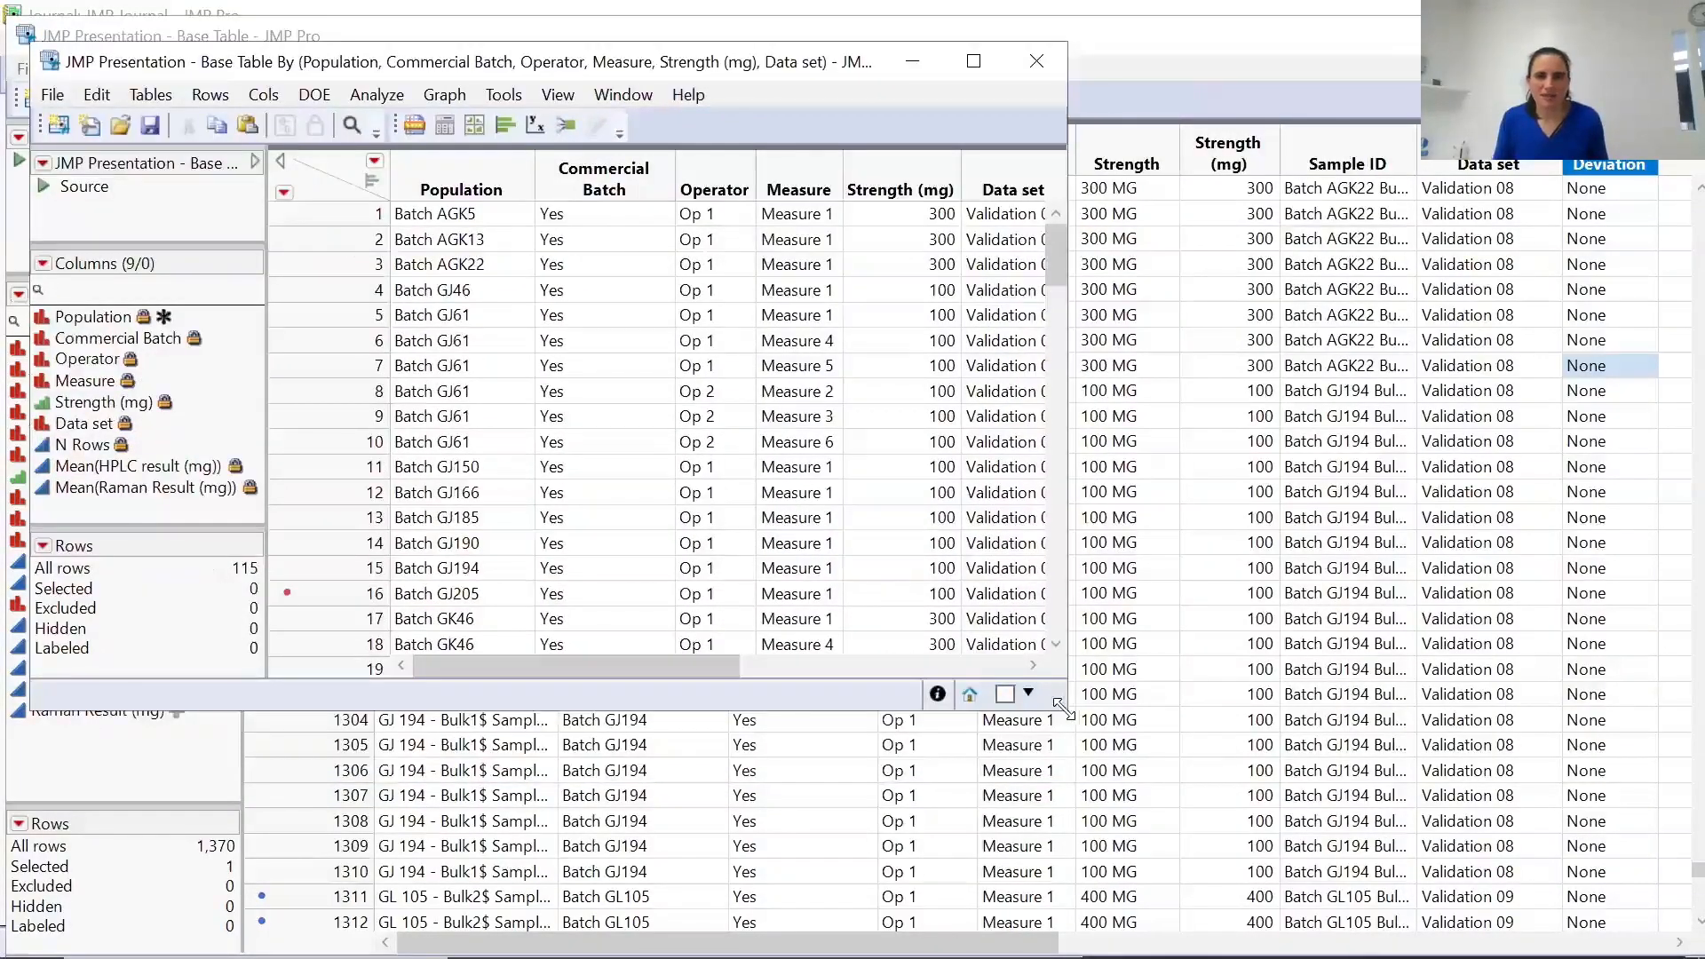
drag(1064, 709, 1326, 840)
drag(936, 797, 1259, 744)
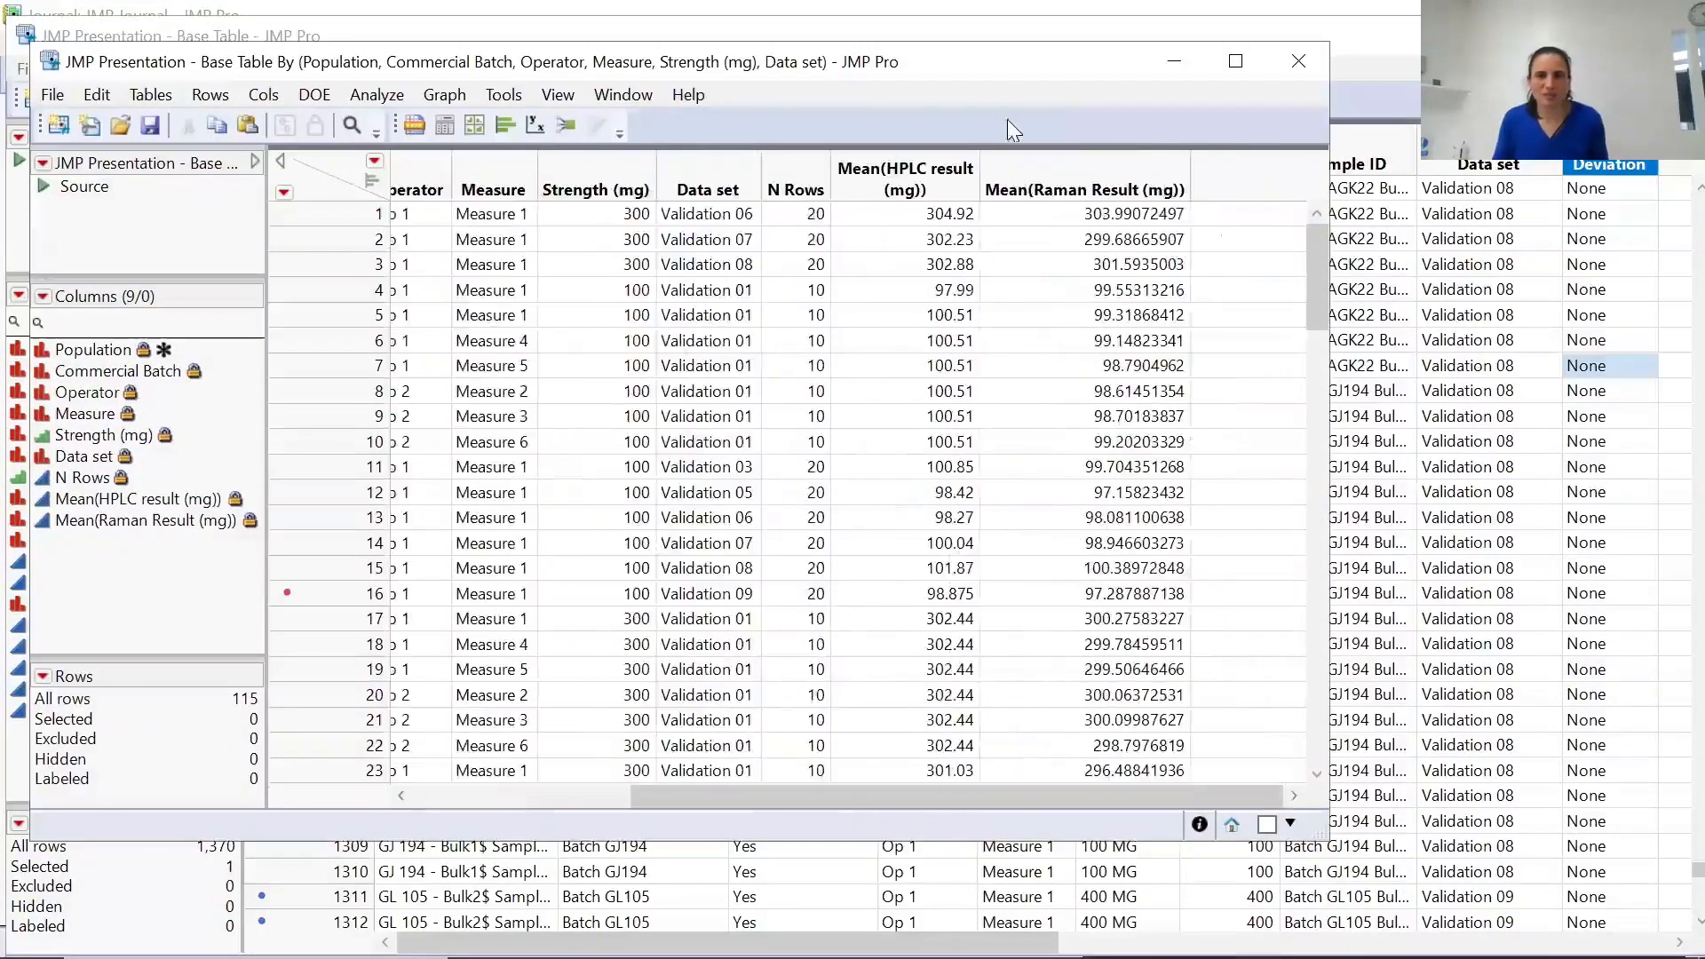
Add a column named %Residuals after Mean(Raman Result (mg)) and set its format to Fixed Dec with 3 decimals.
double_click(1259, 190)
double_click(1256, 185)
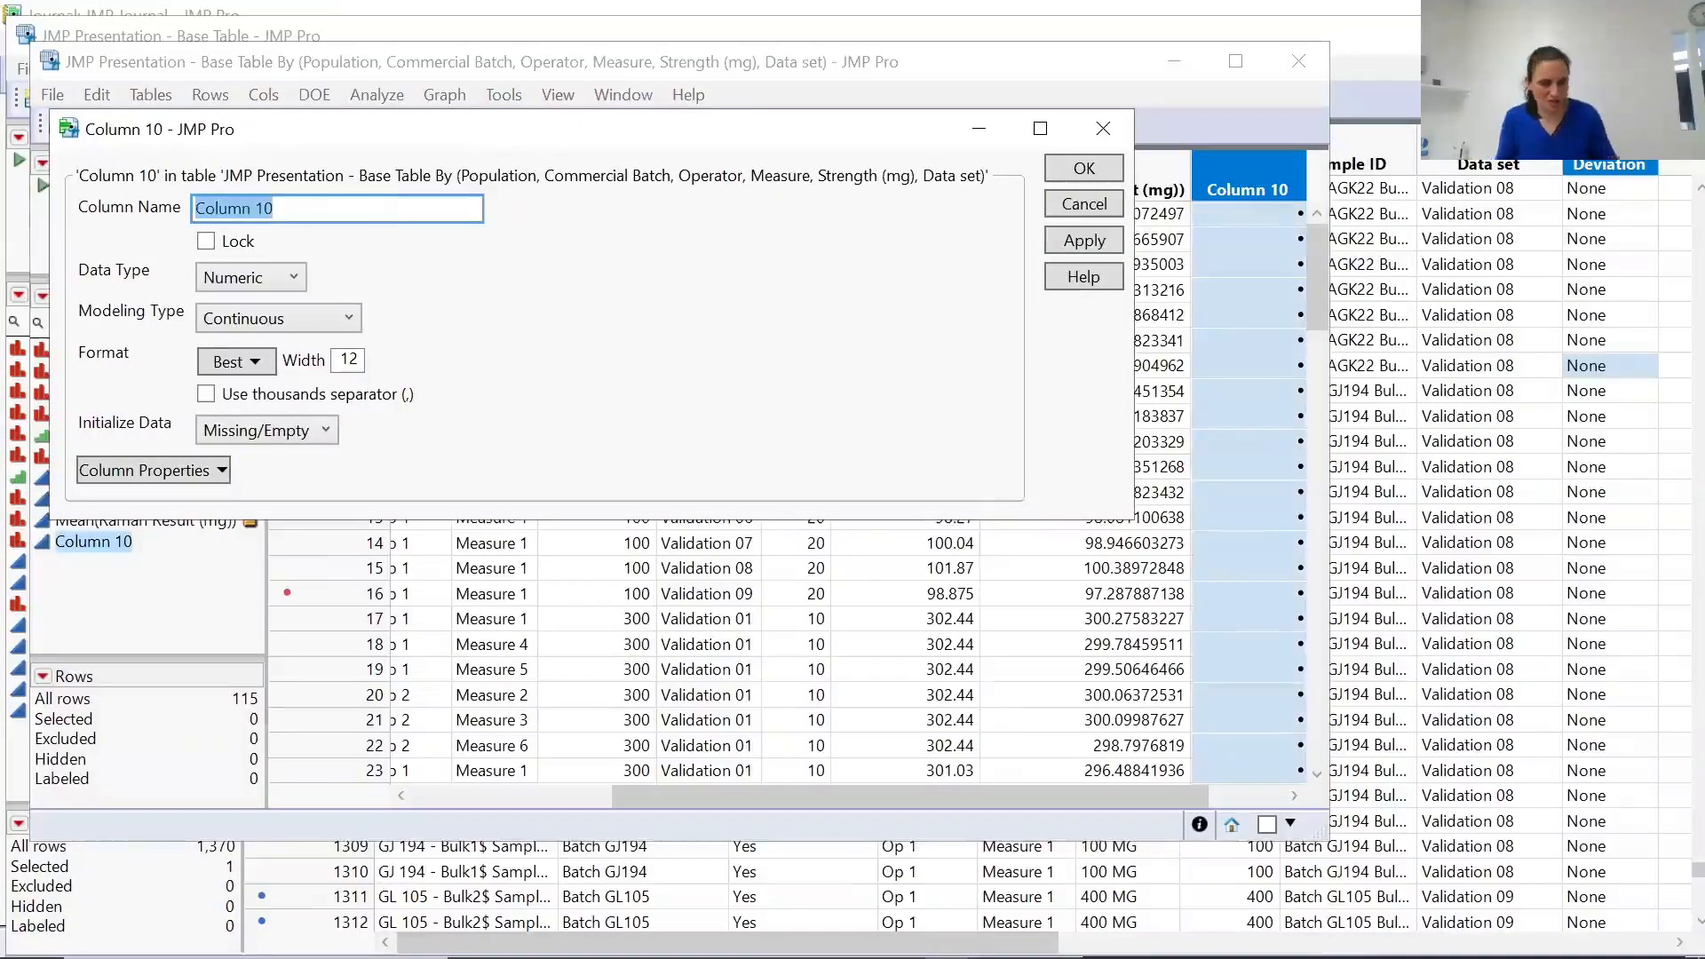
text(%Residuals)
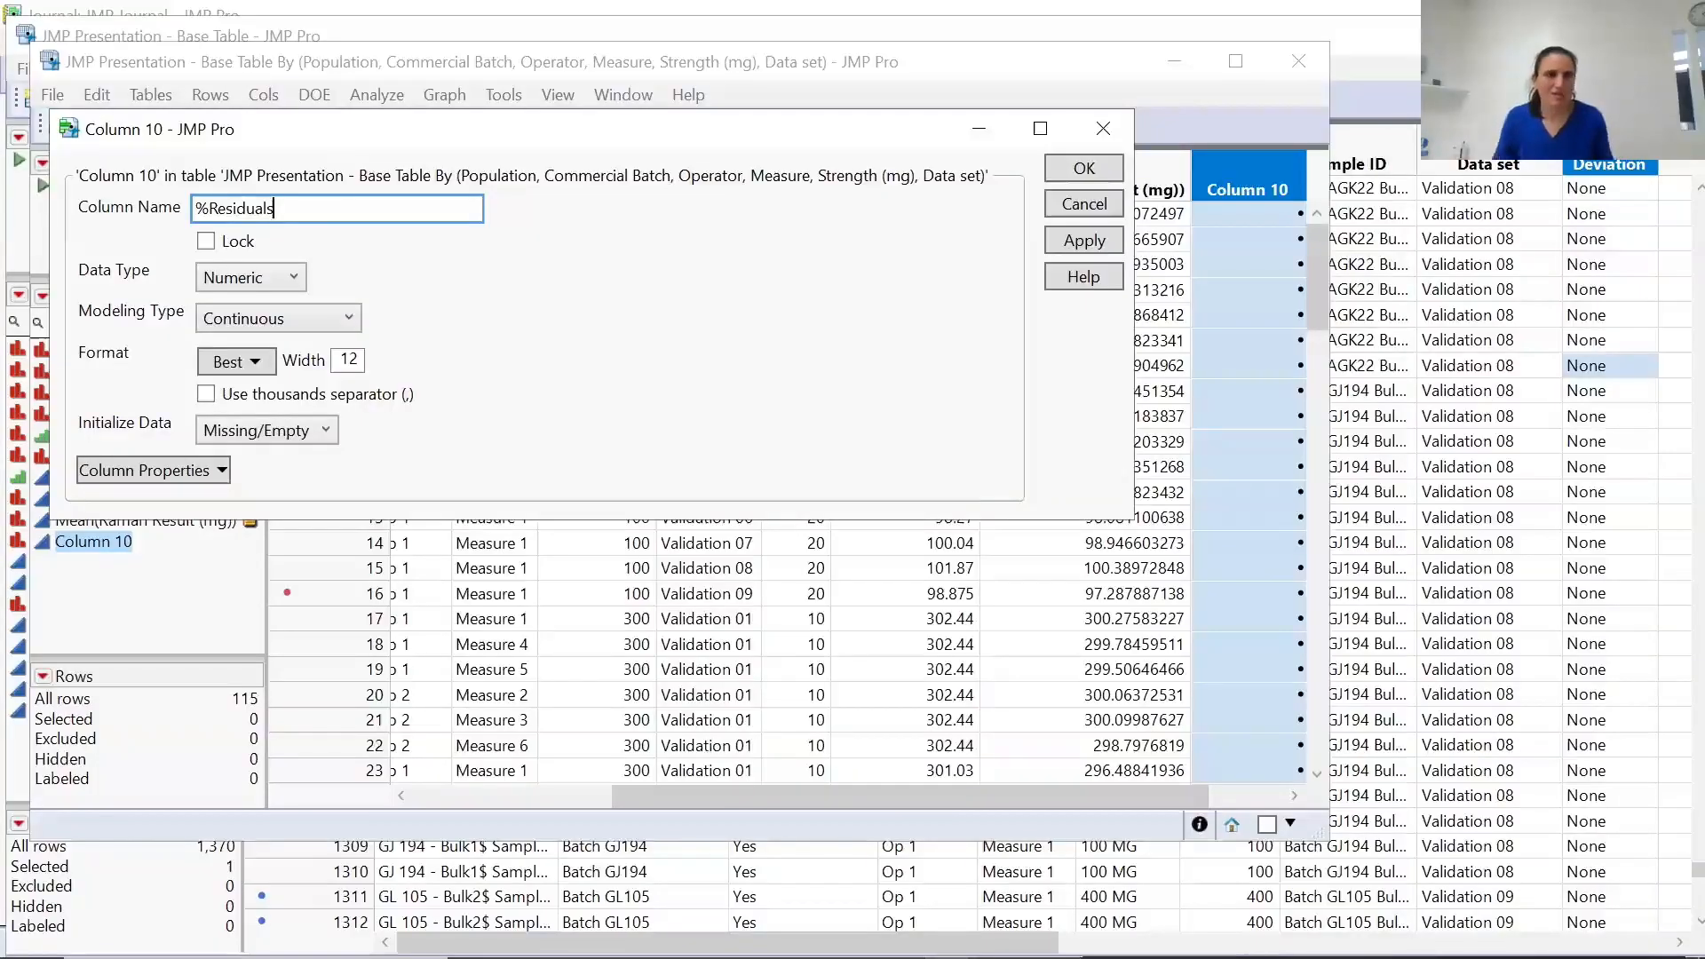
click(228, 363)
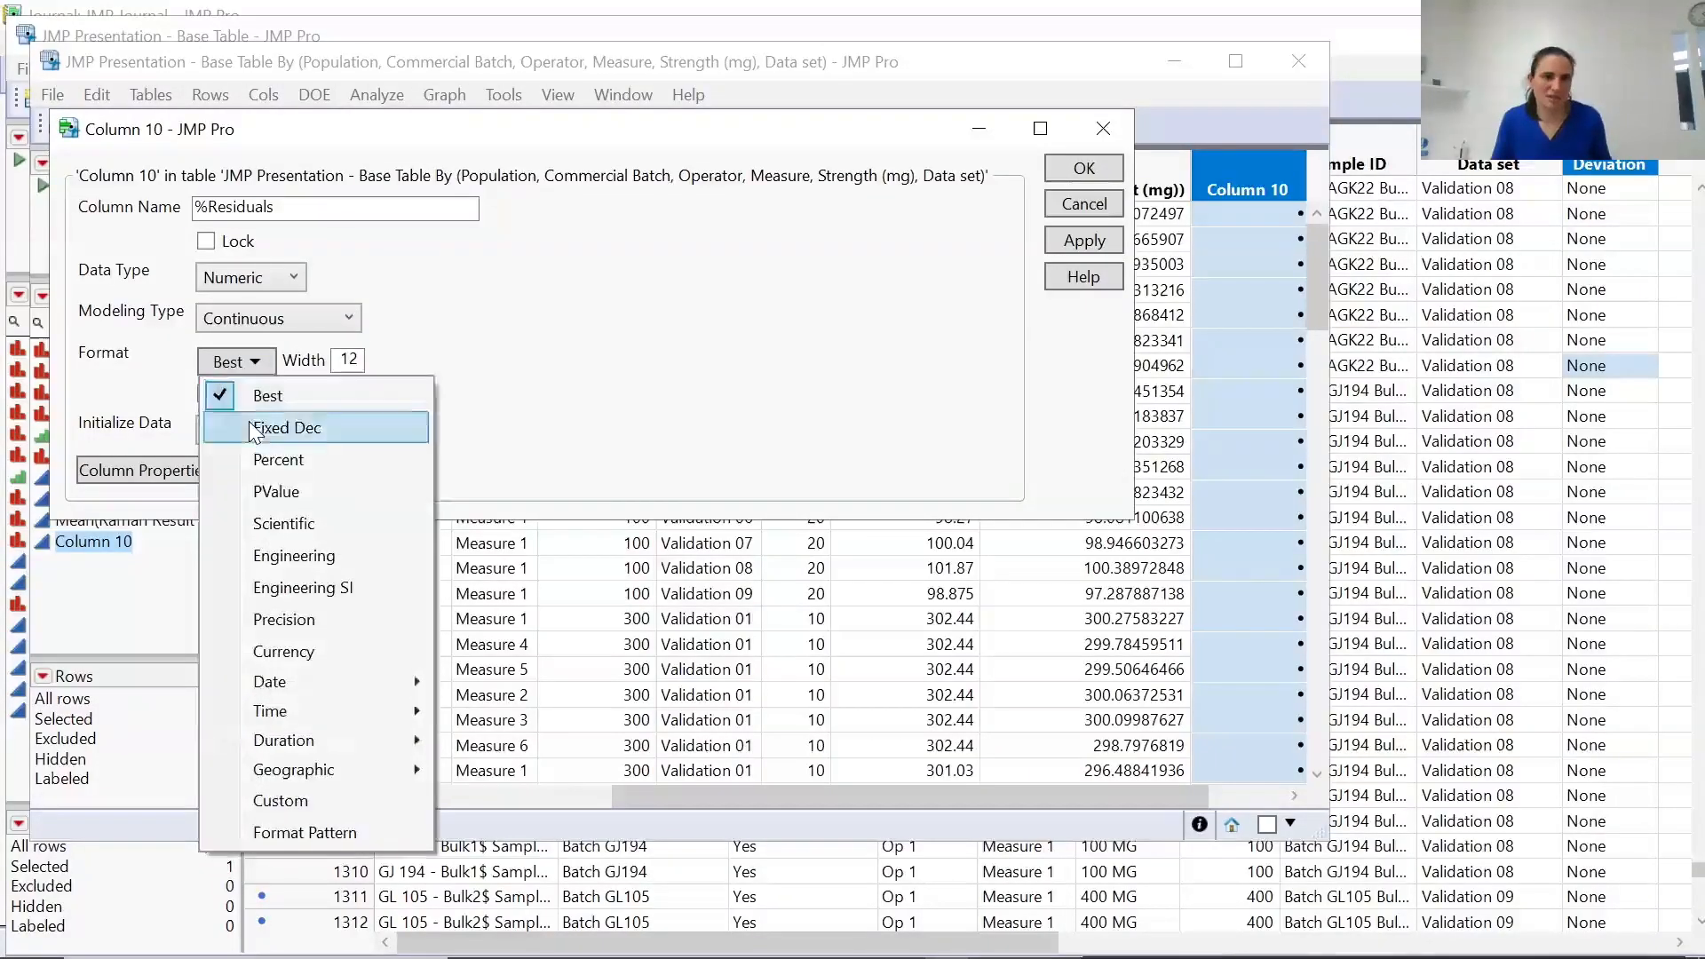
click(259, 430)
double_click(429, 355)
text(3)
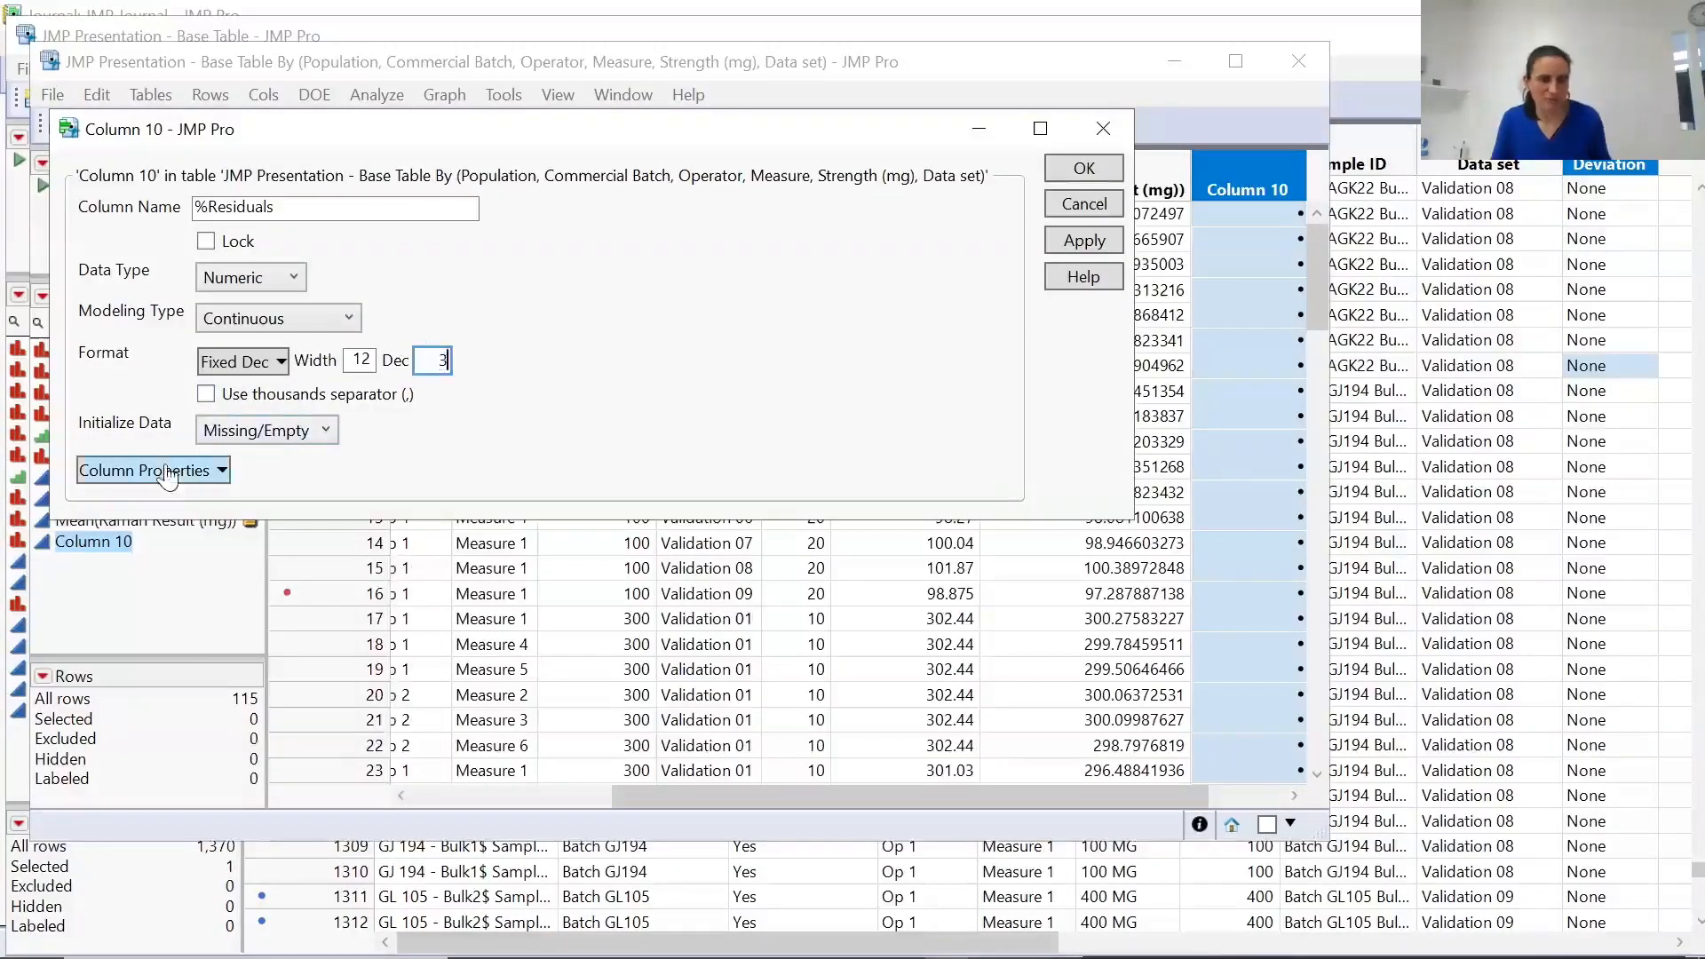
Start a formula for the %Residuals column that subtracts Mean(HPLC result (mg)) from Mean(Raman Result (mg)).
click(169, 473)
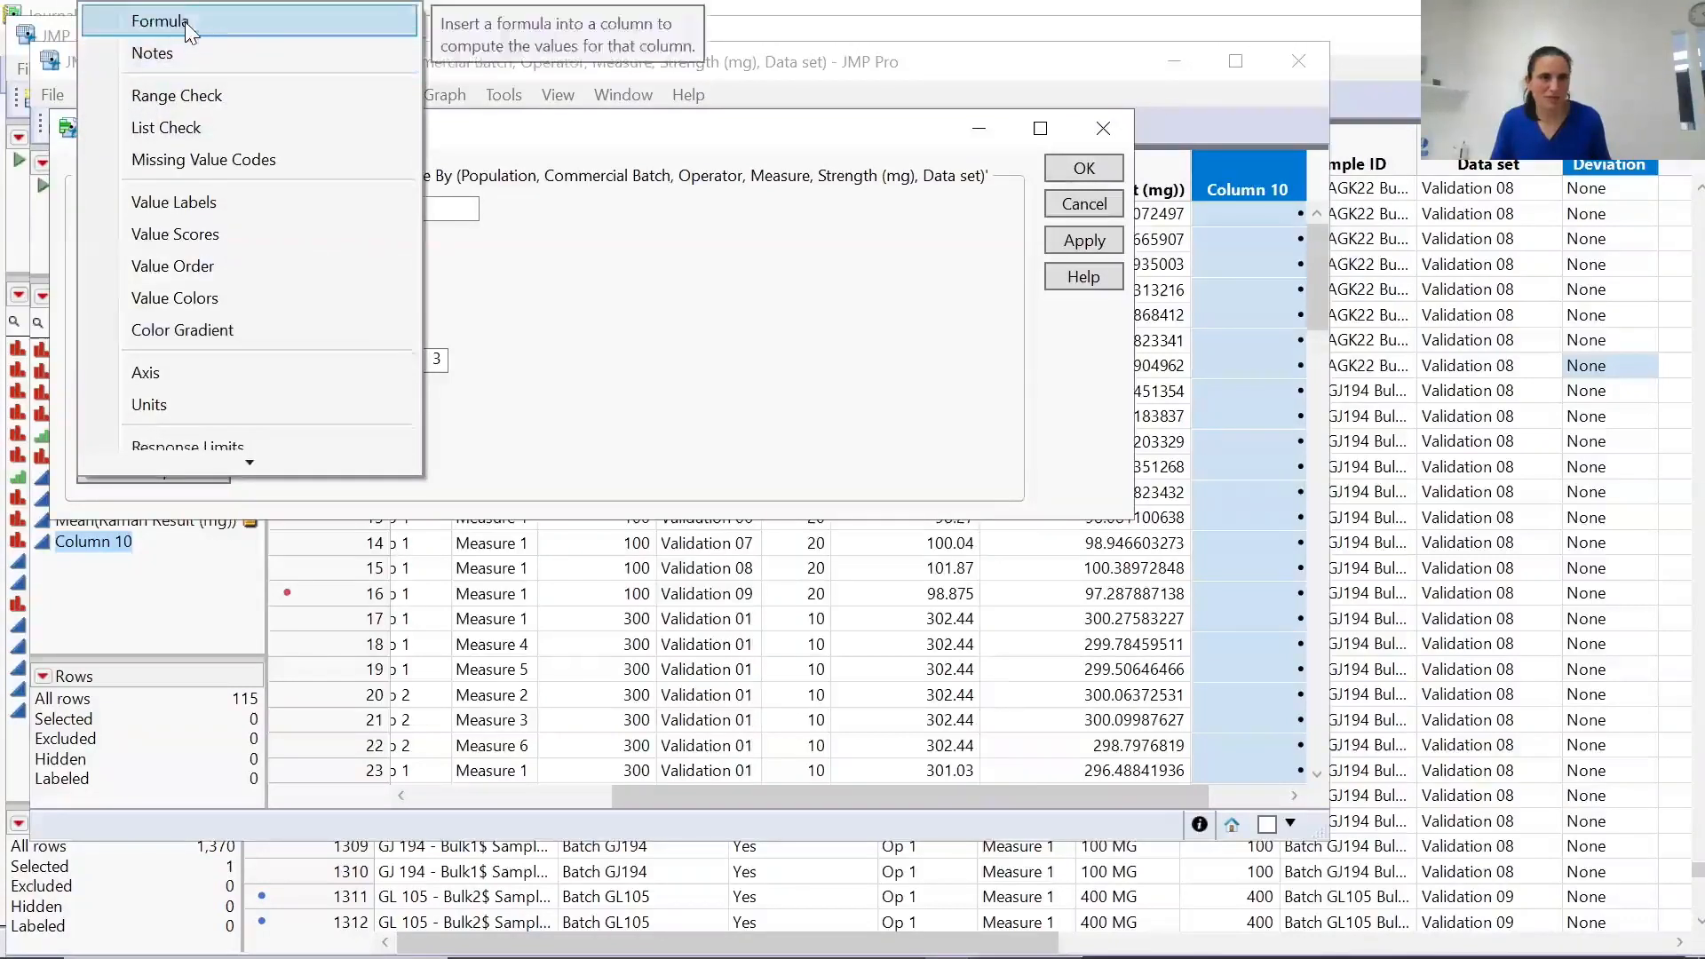
click(188, 27)
click(344, 544)
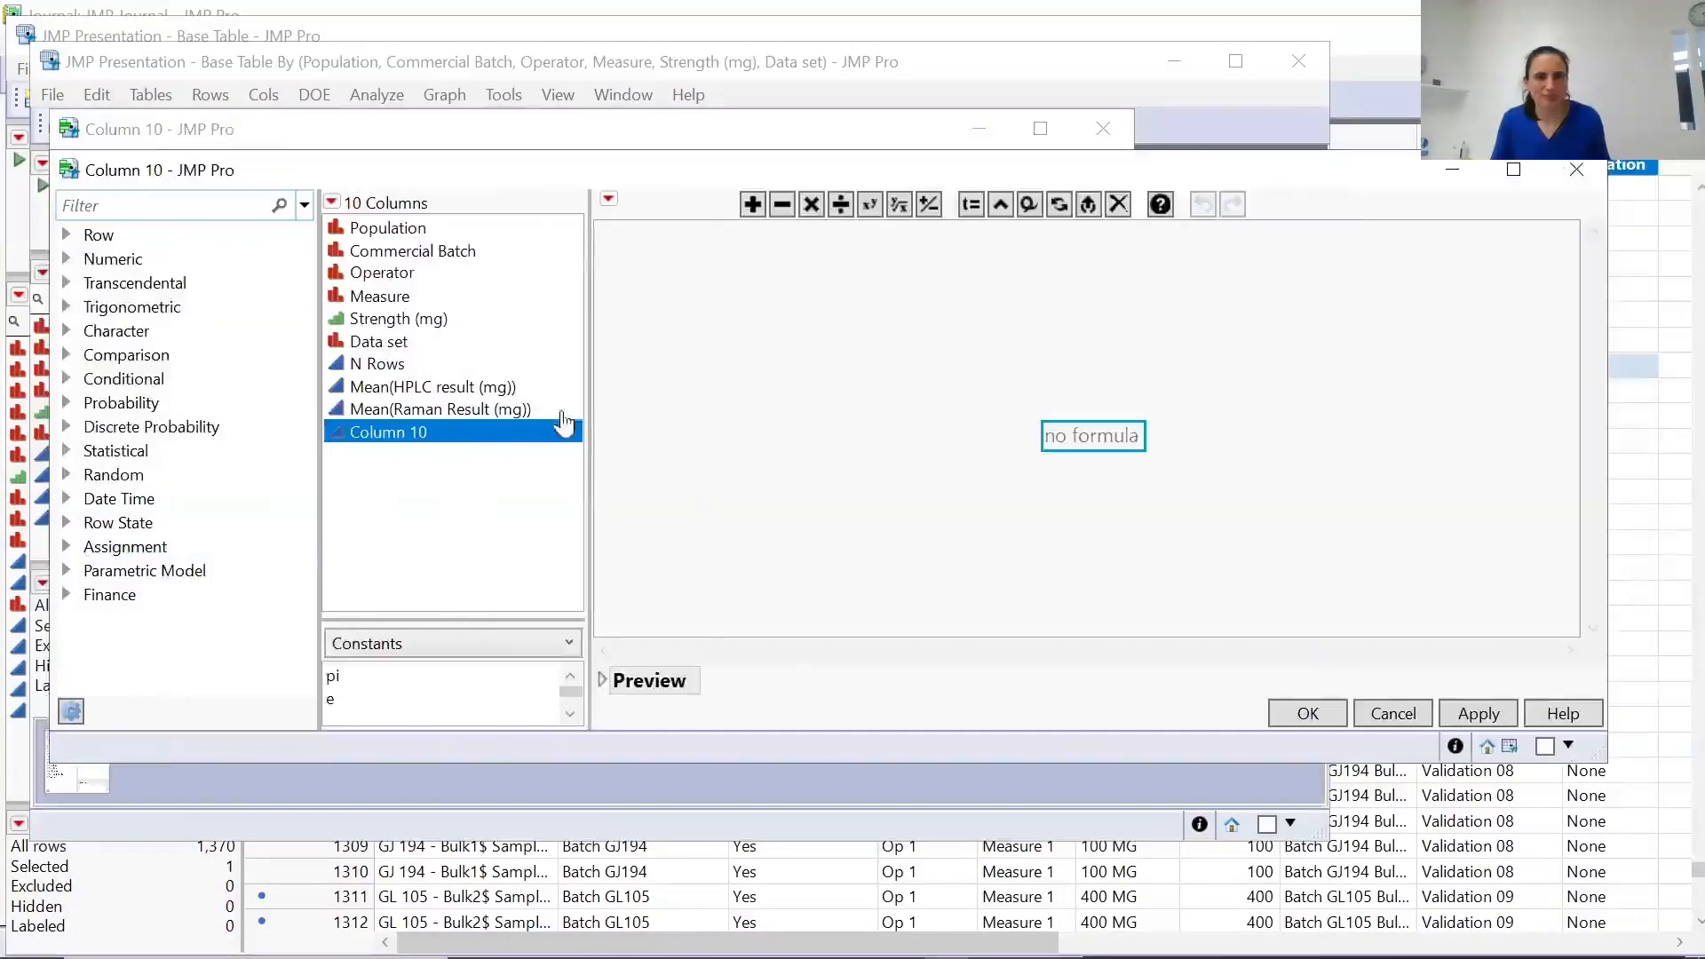
click(441, 409)
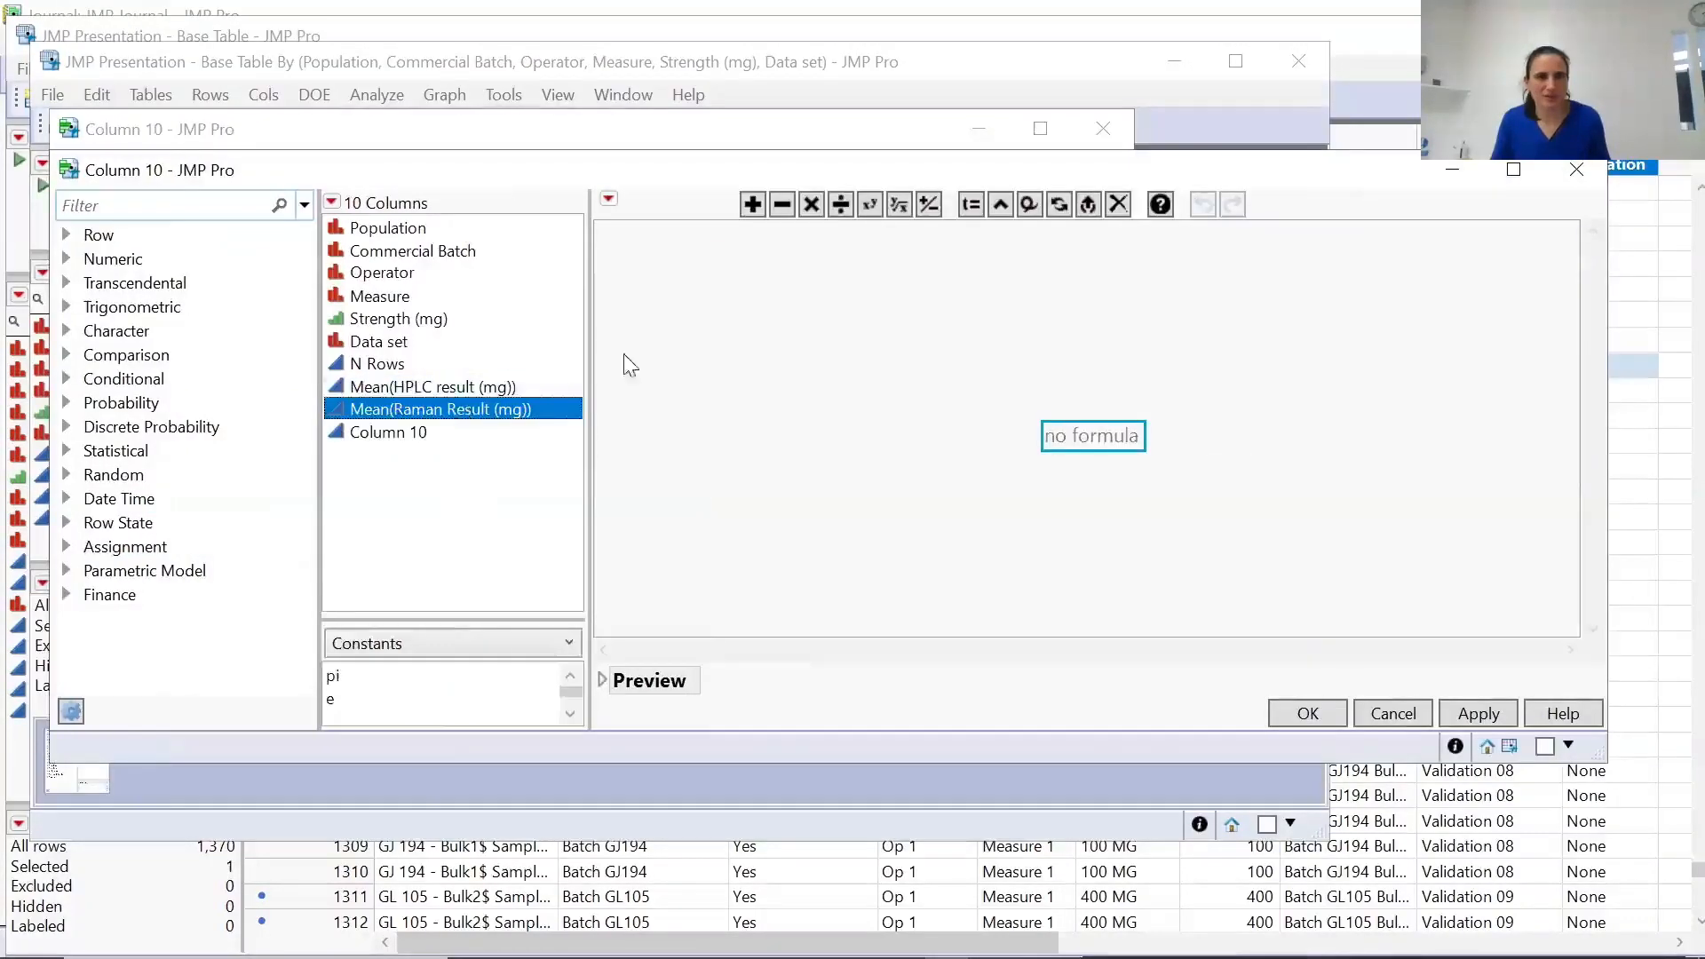
click(782, 206)
click(431, 386)
click(1057, 458)
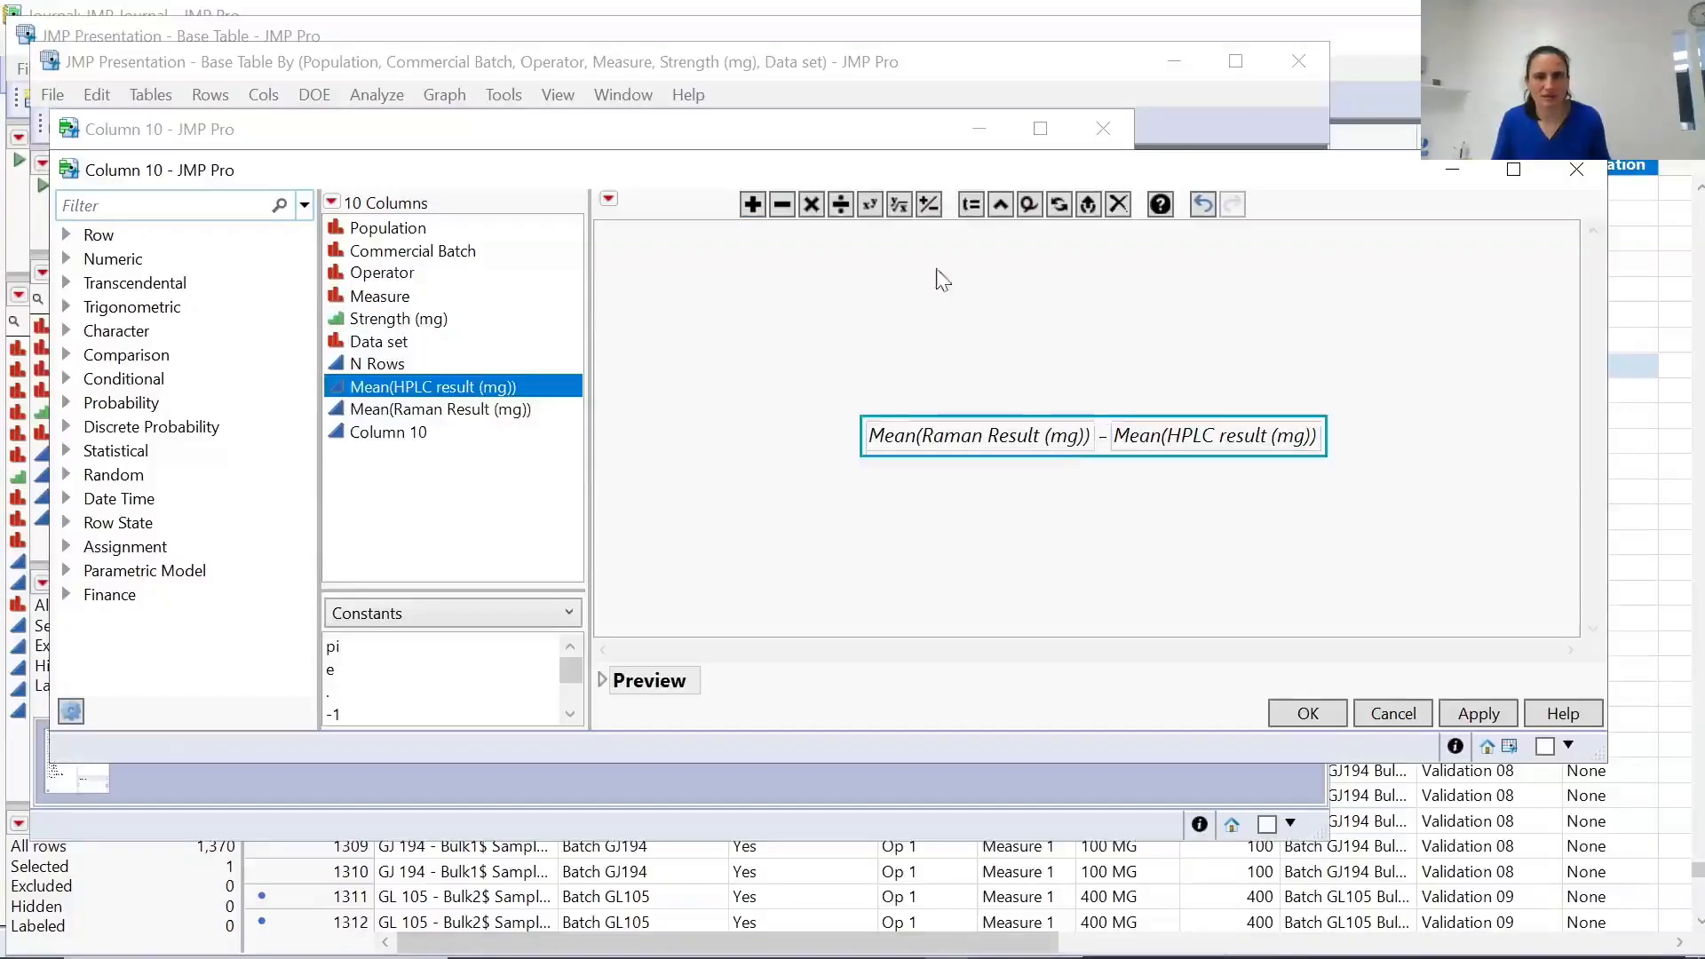
Divide the difference by Strength (mg), multiply the quotient by 100, and apply the formula and column settings.
click(840, 206)
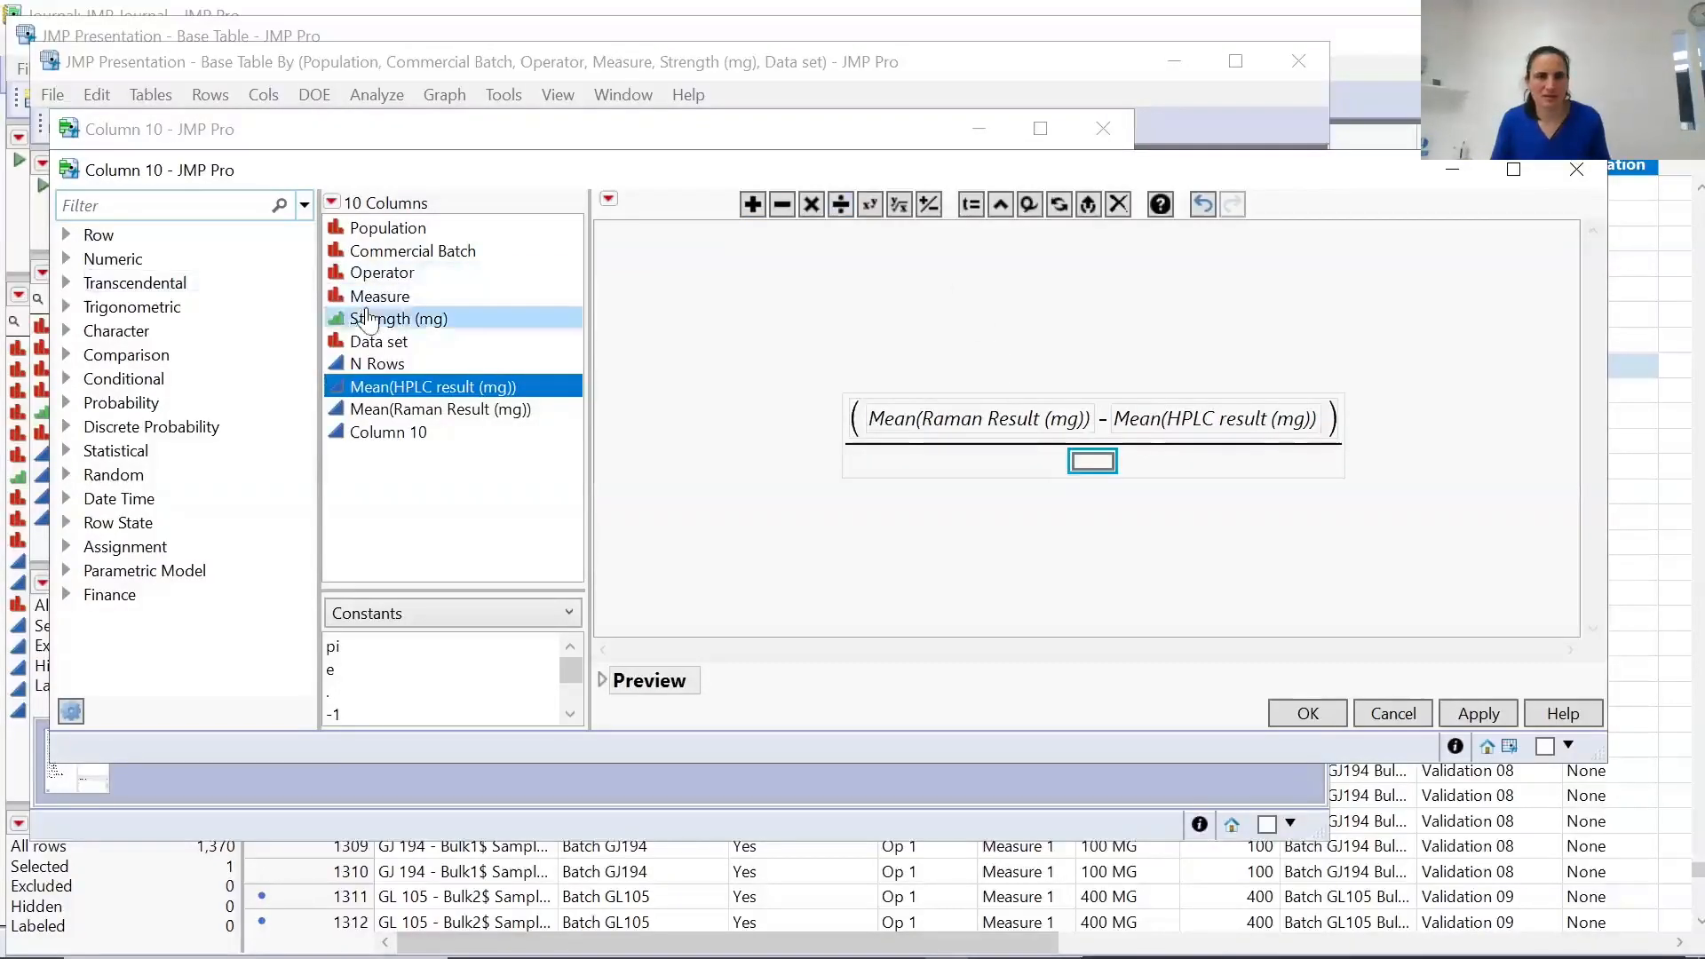
click(399, 318)
click(1345, 483)
key(asterisk)
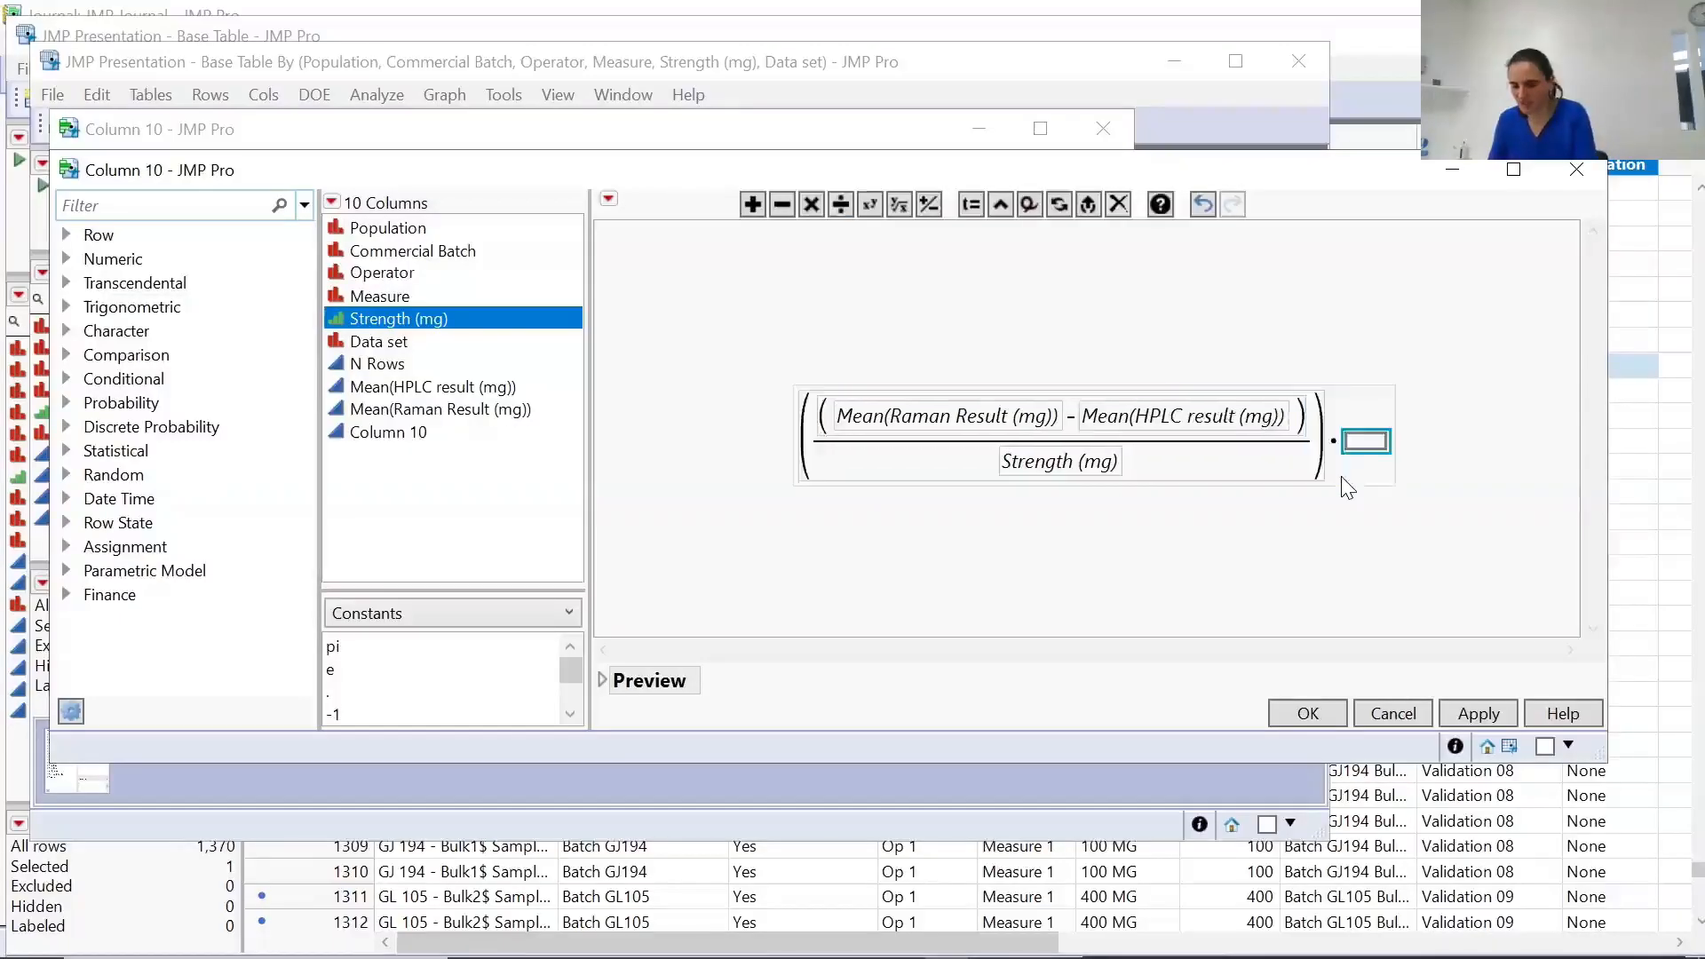
text(100)
key(Return)
click(1513, 713)
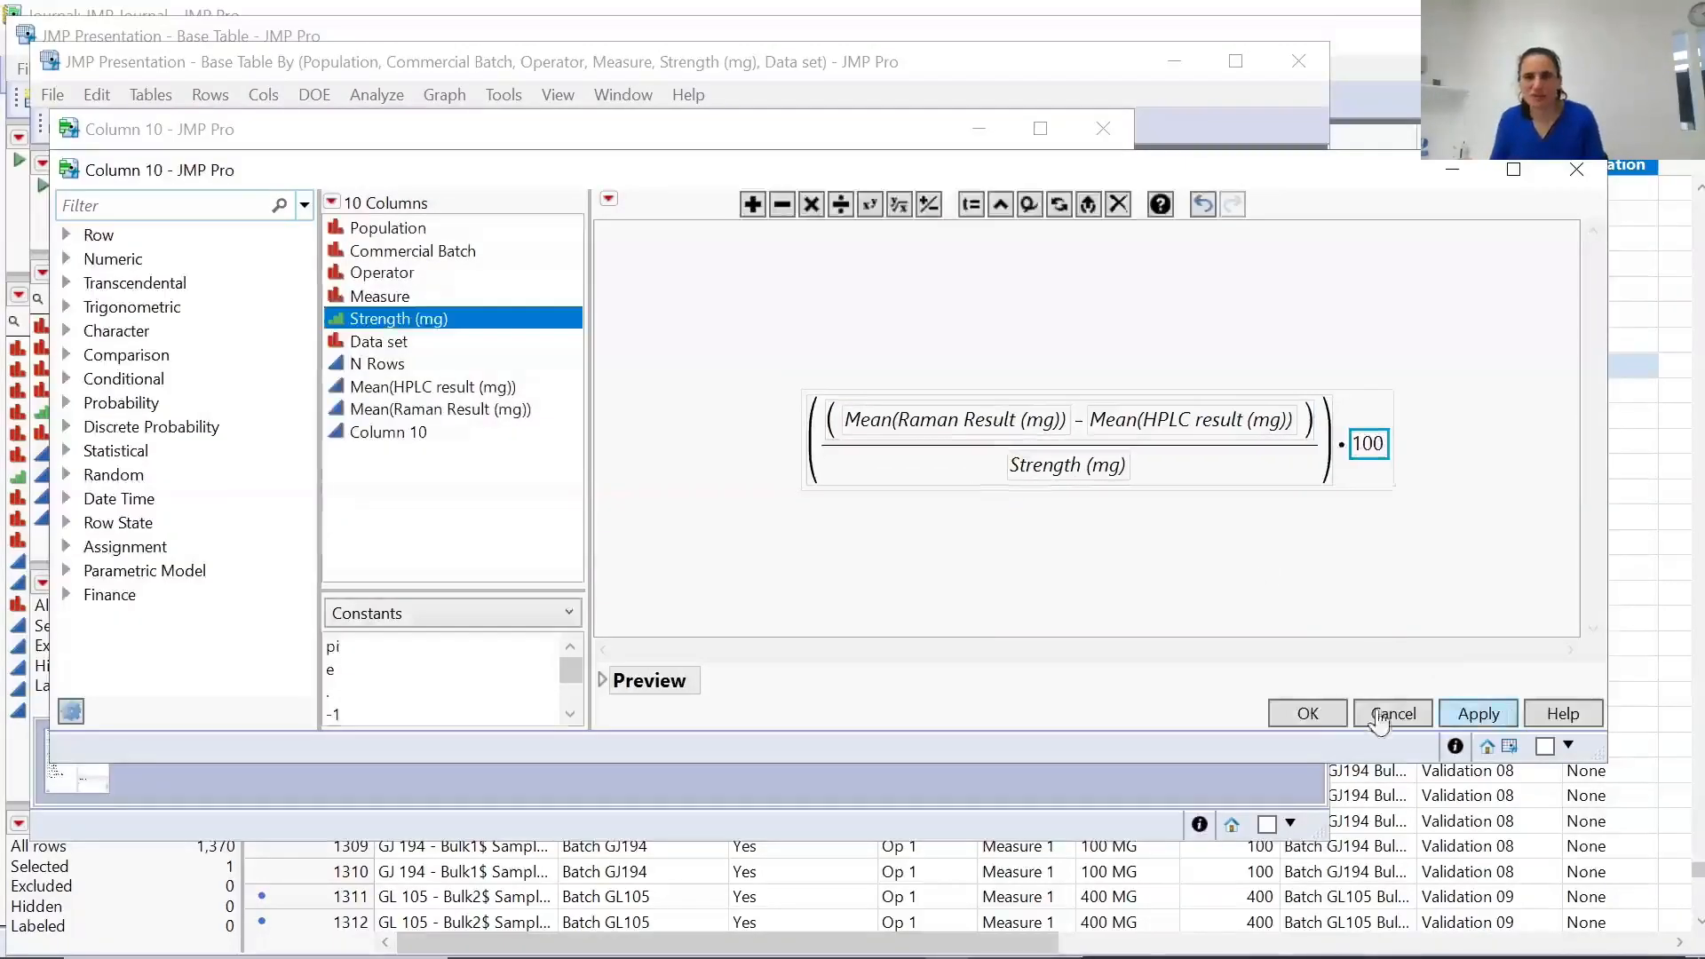
click(1308, 713)
click(1081, 174)
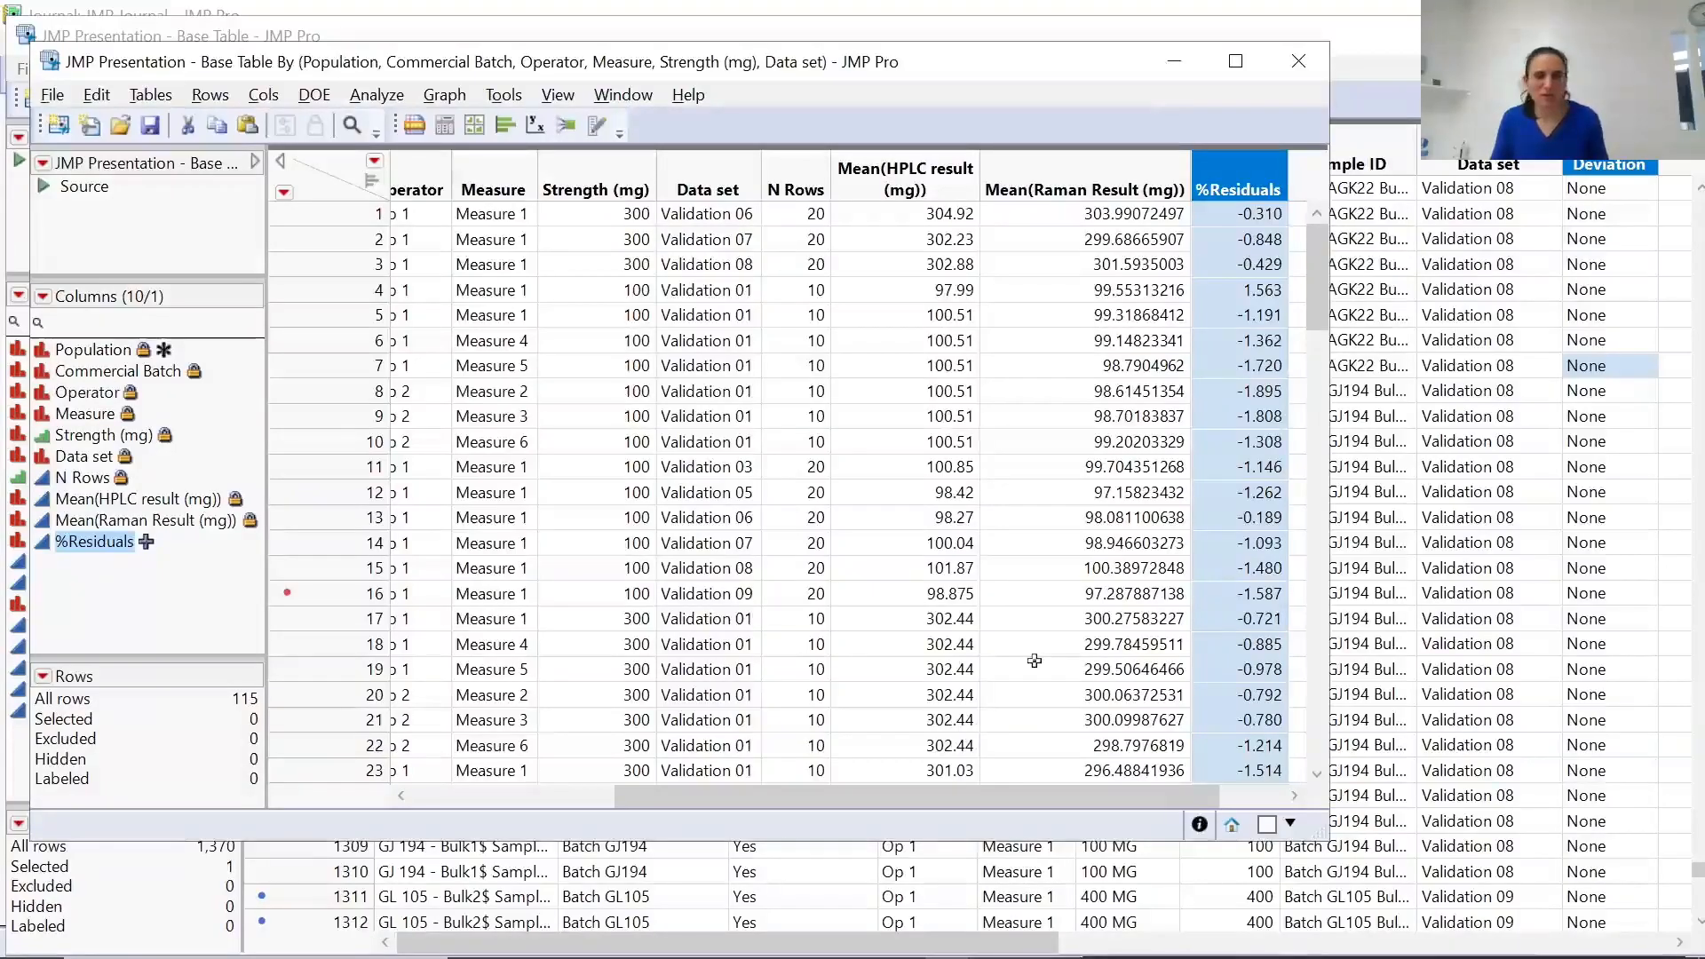
Examine the code of the recorded Change column info: %Residuals step in the workflow.
key(alt+Tab)
key(alt+Tab)
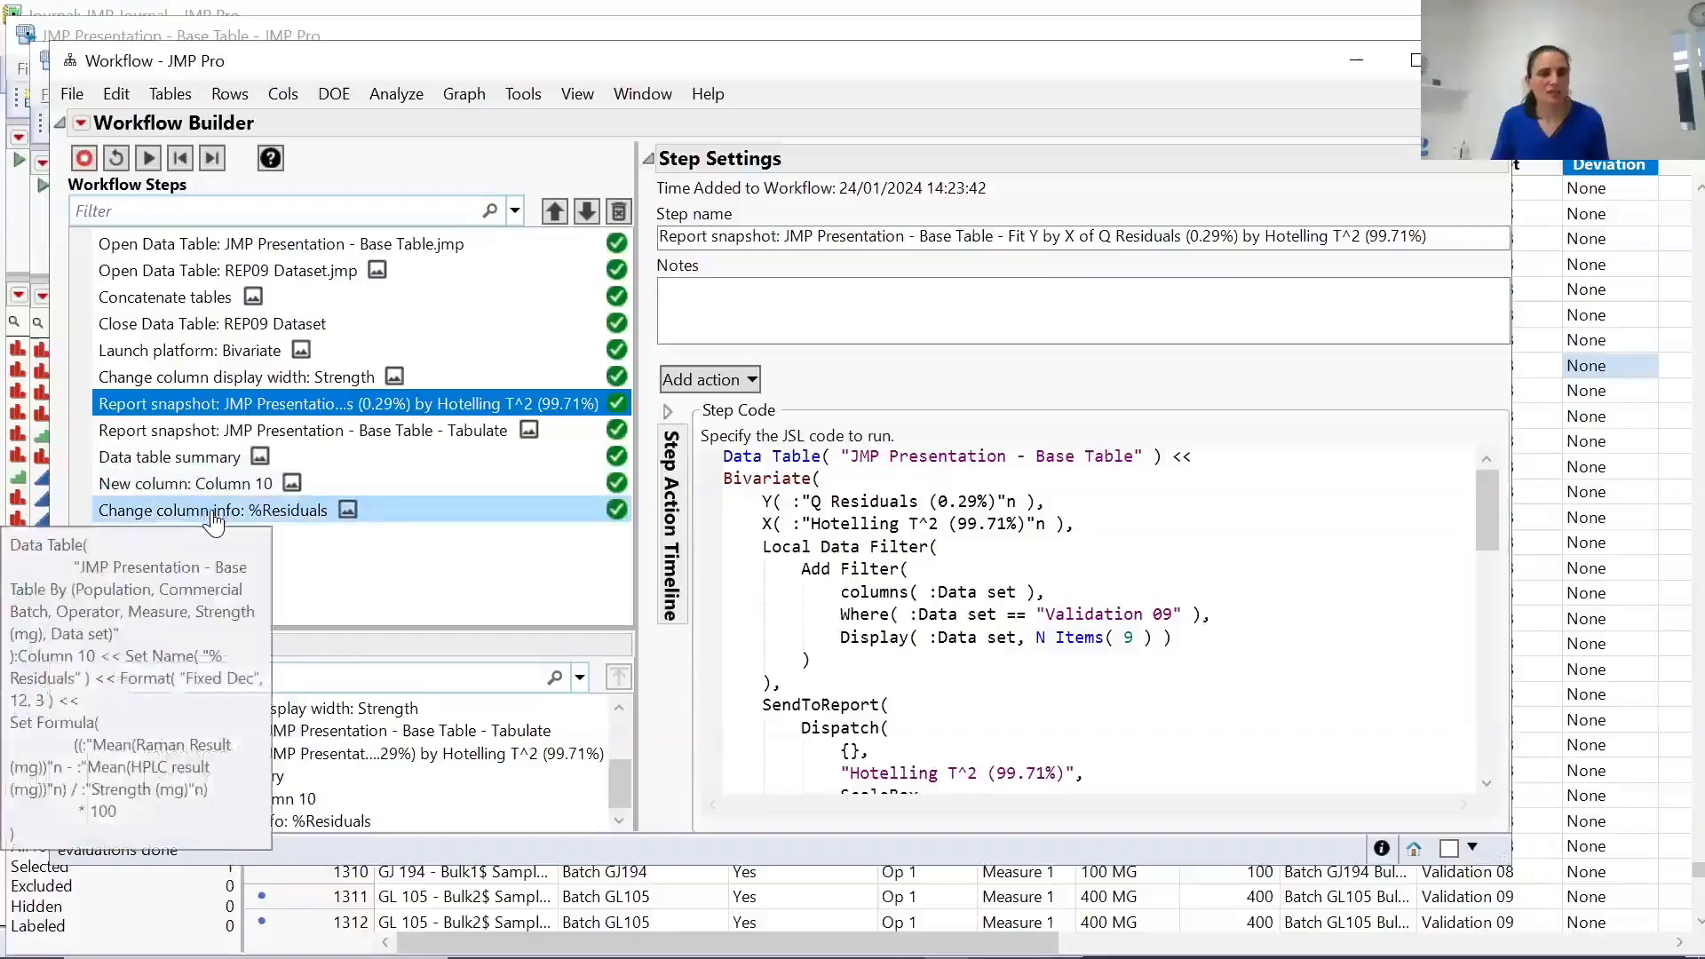
click(214, 519)
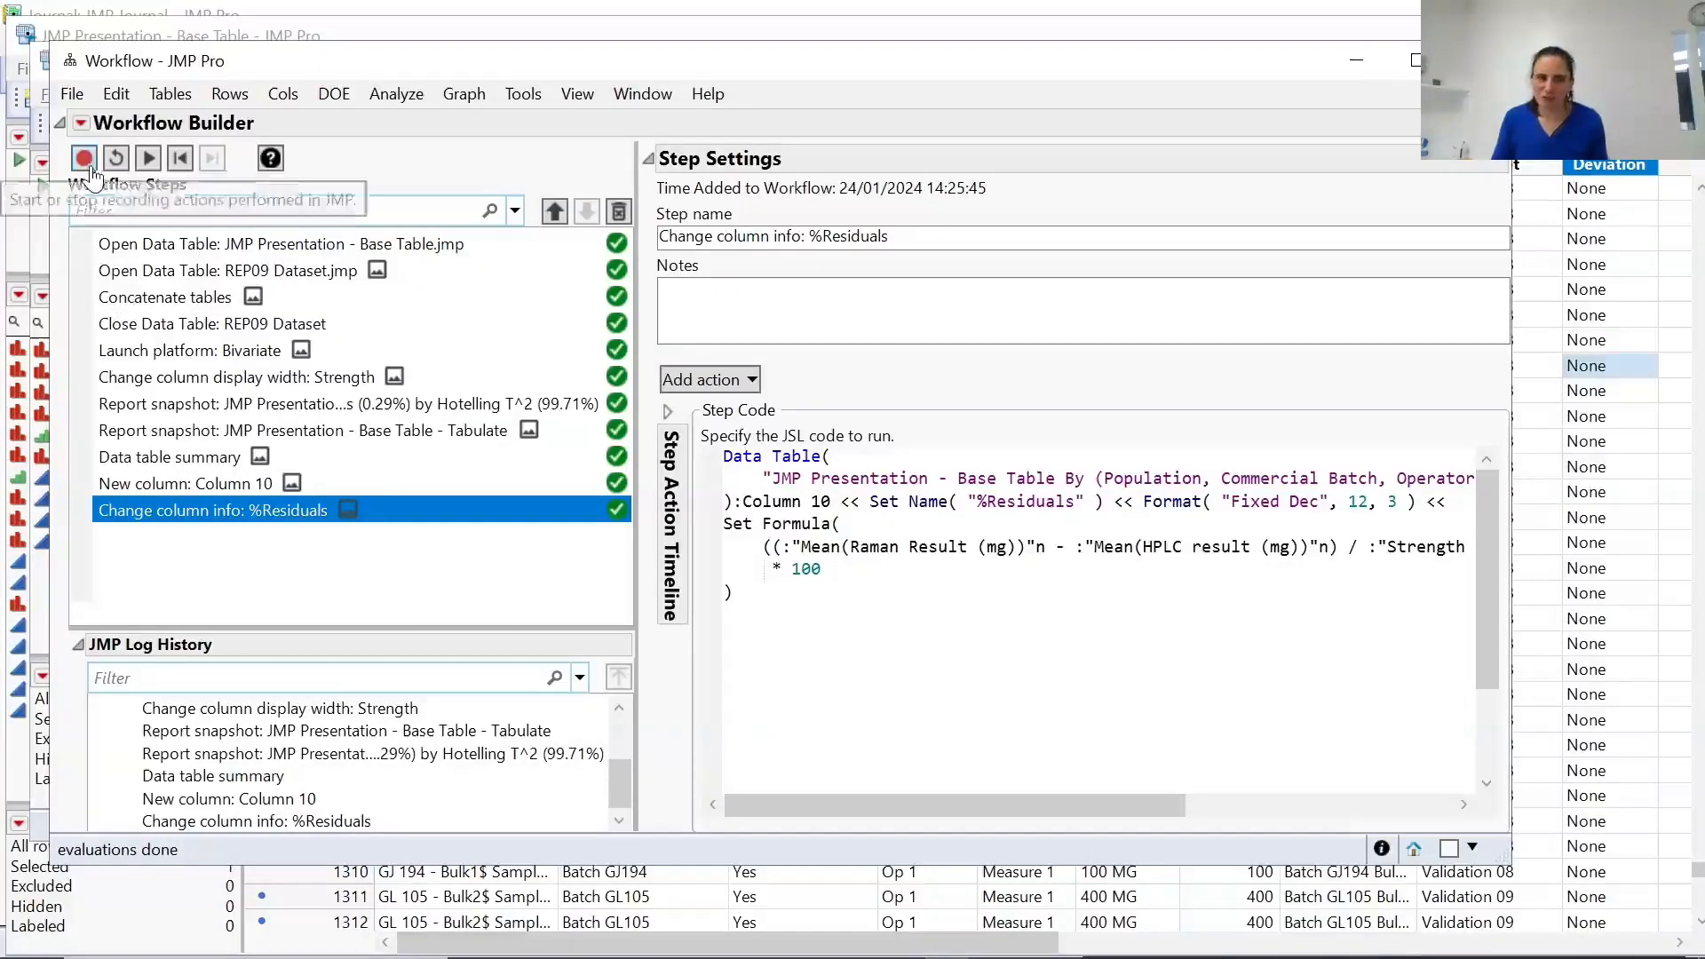
Move the base table window lower and bring the summary table to the front.
click(1552, 725)
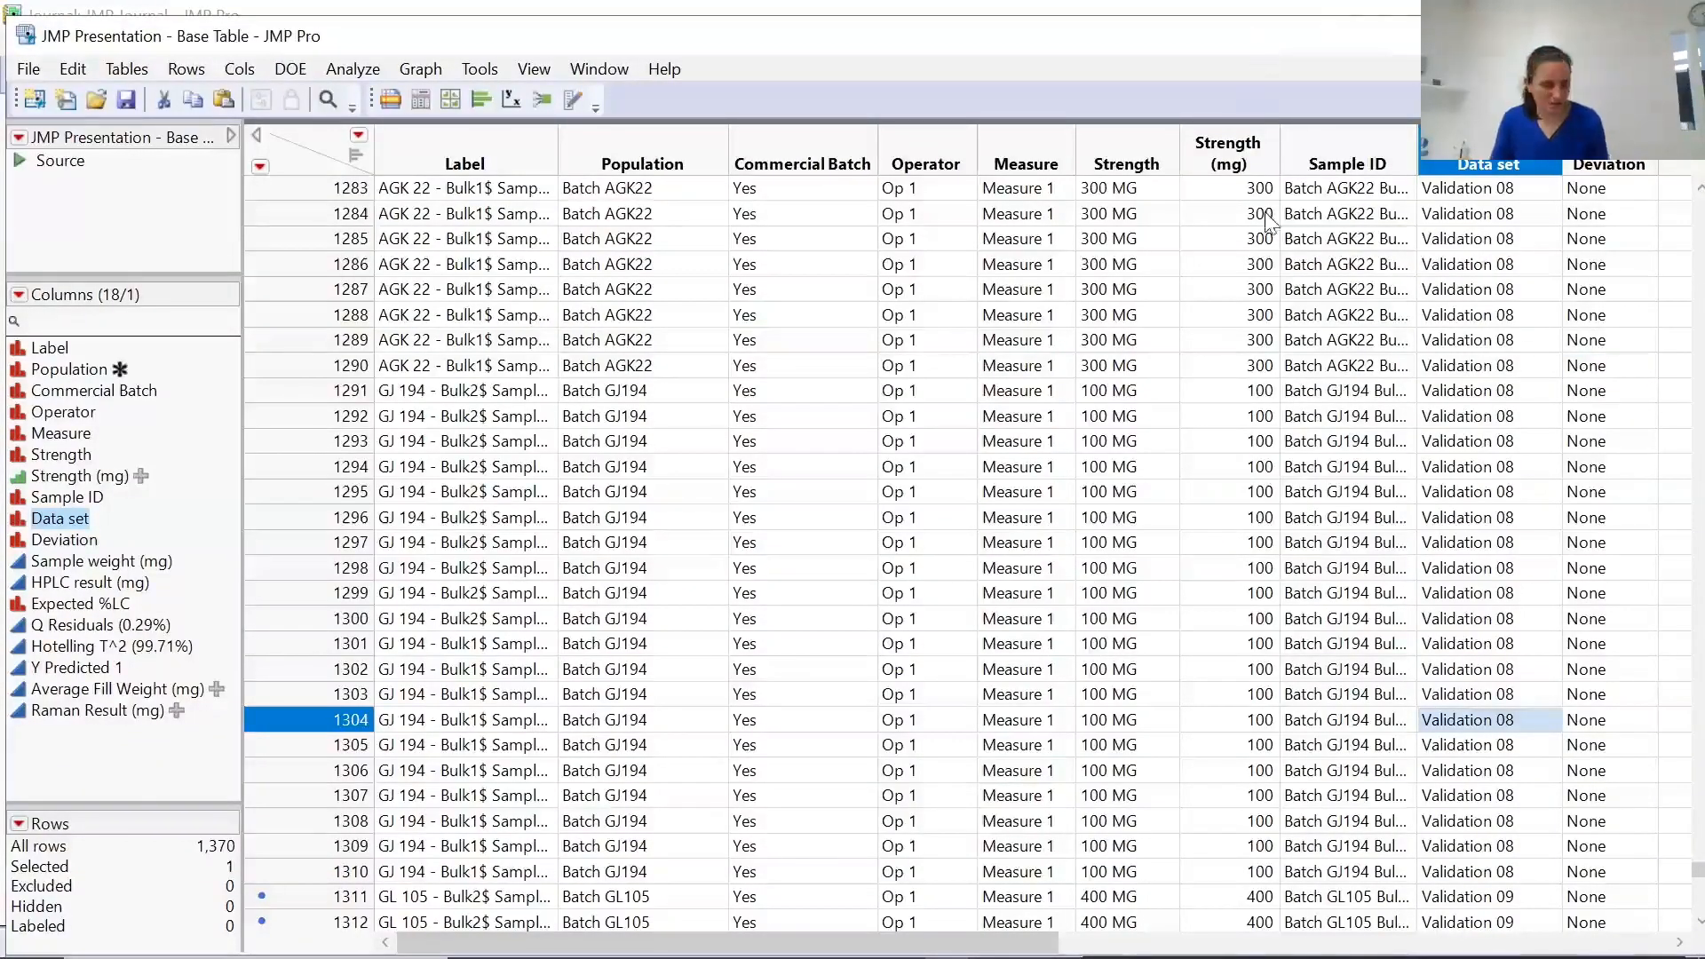
drag(1259, 54, 1272, 225)
key(alt+Tab)
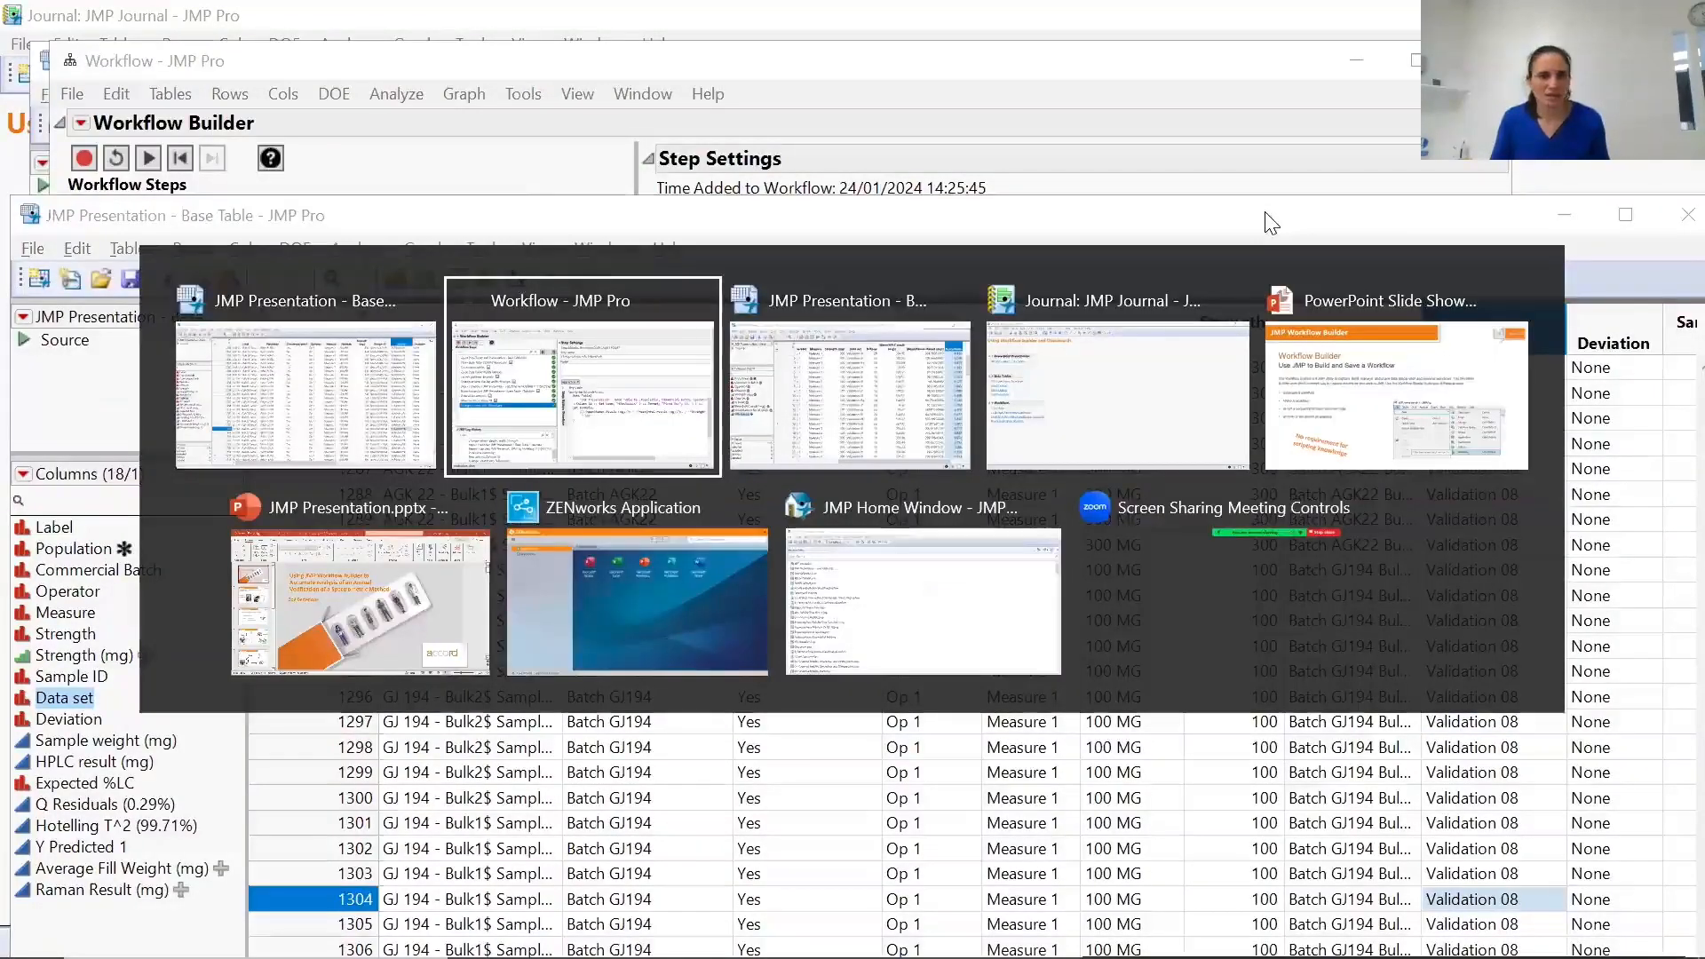
key(alt+Tab)
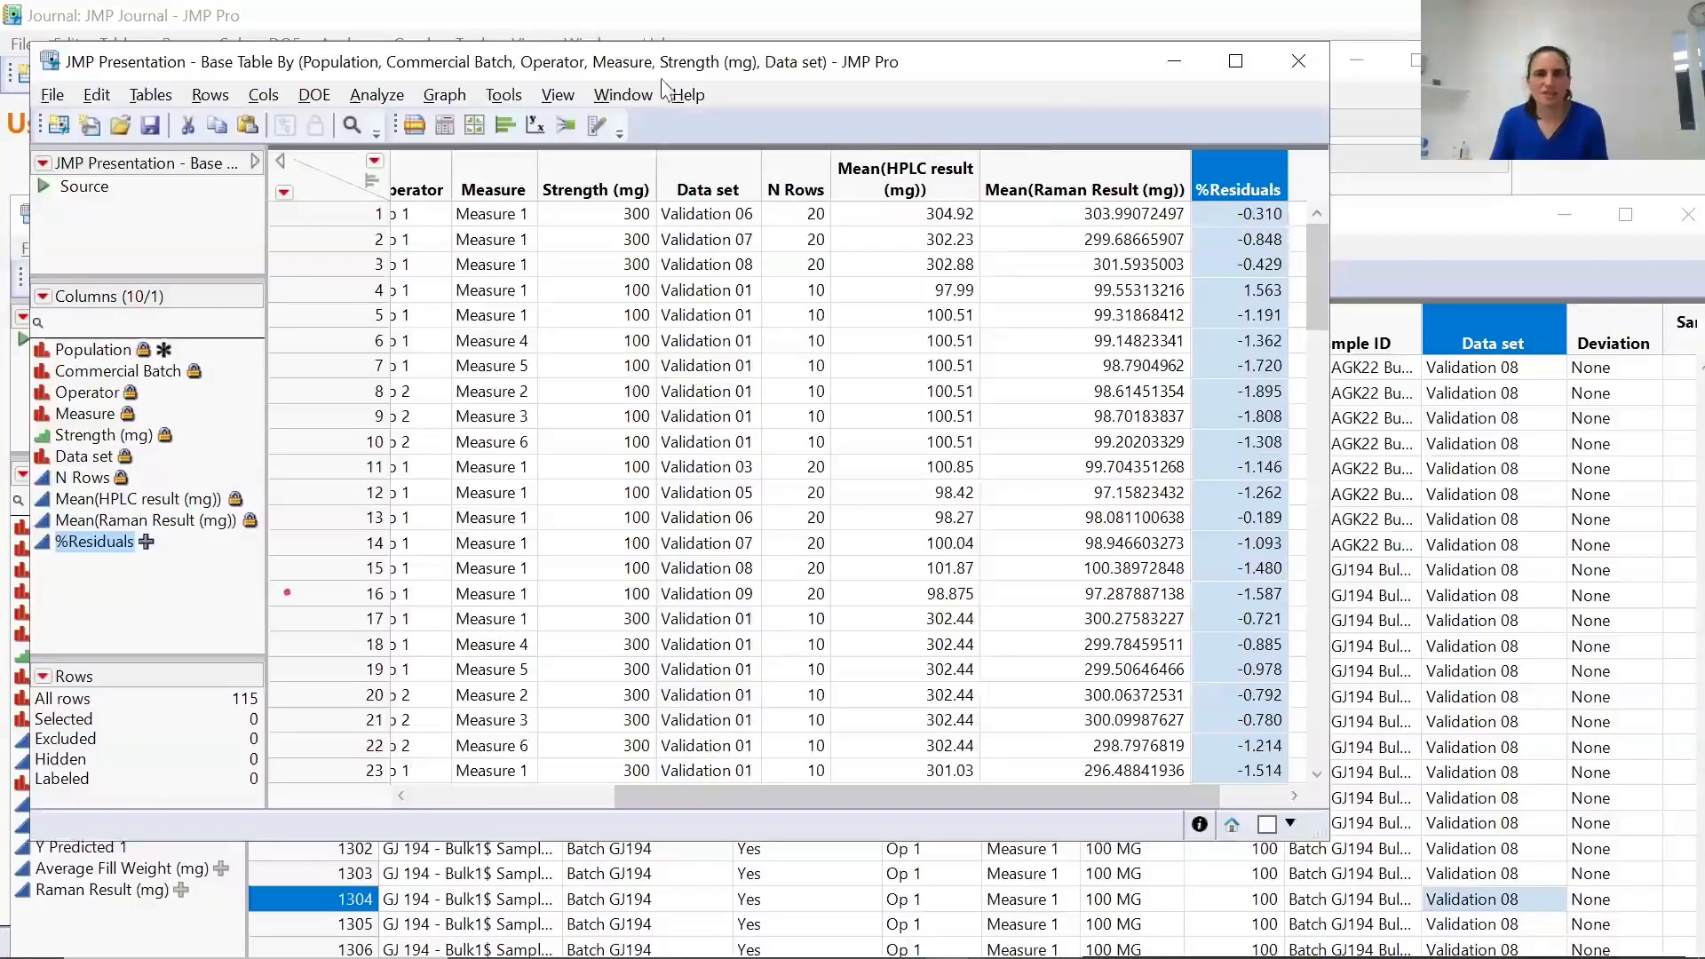
Create a Distribution of %Residuals from the summary table and move its report over the table.
click(506, 124)
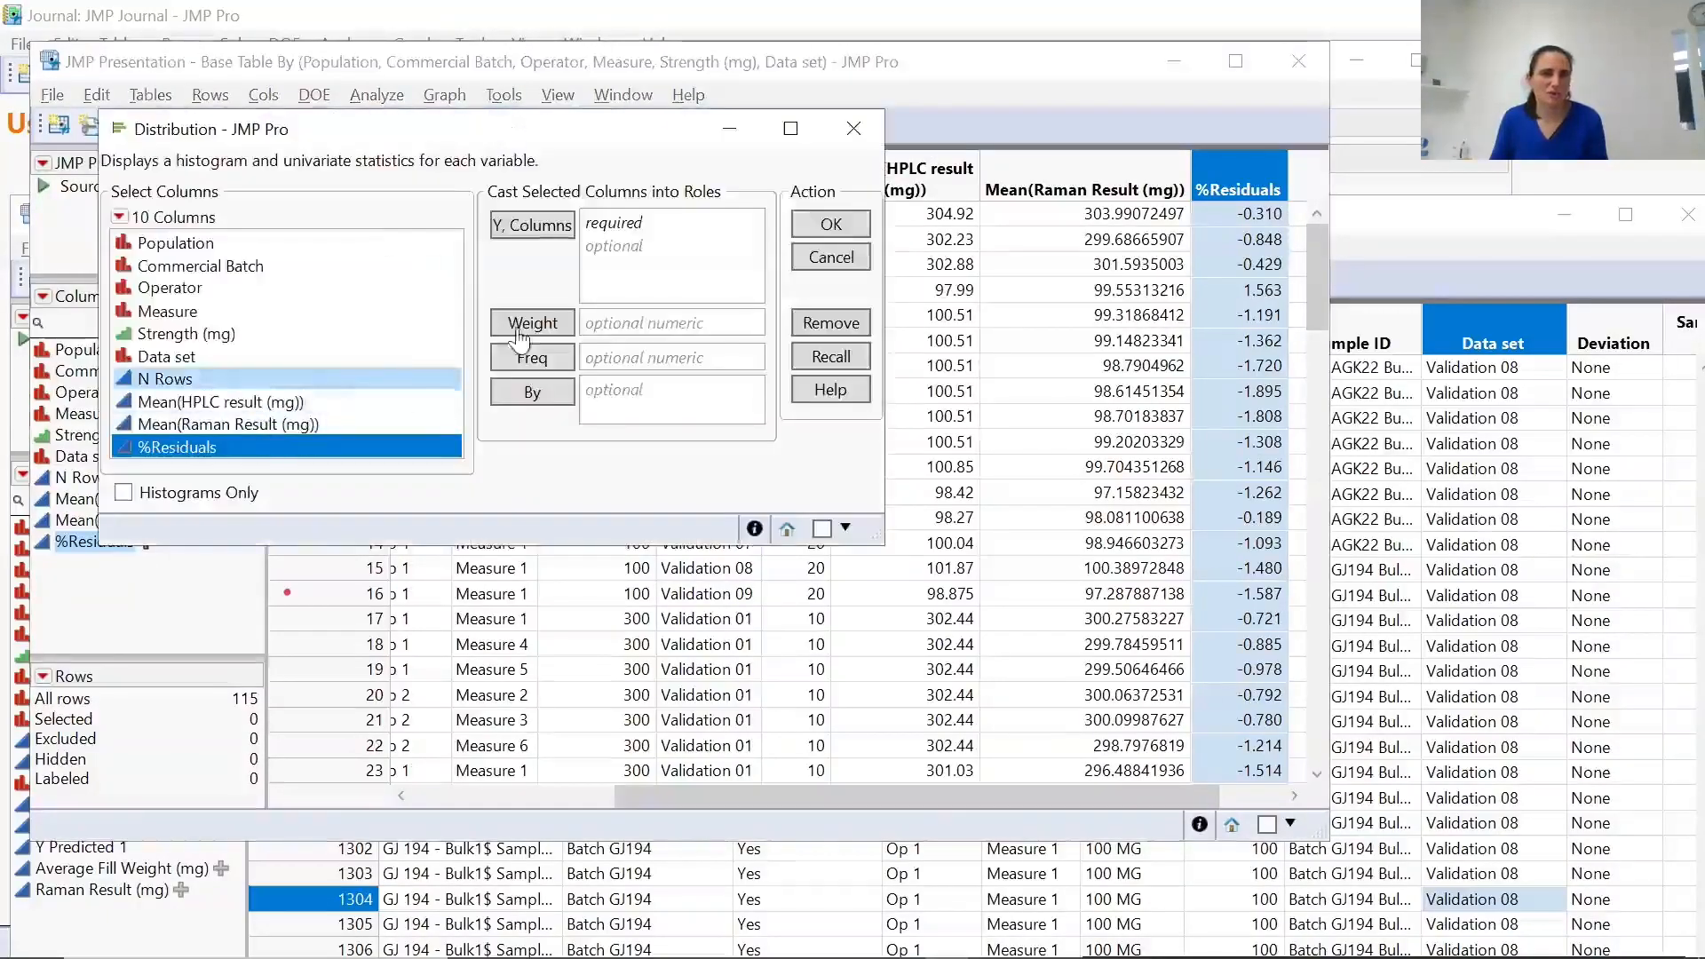
click(532, 225)
click(832, 224)
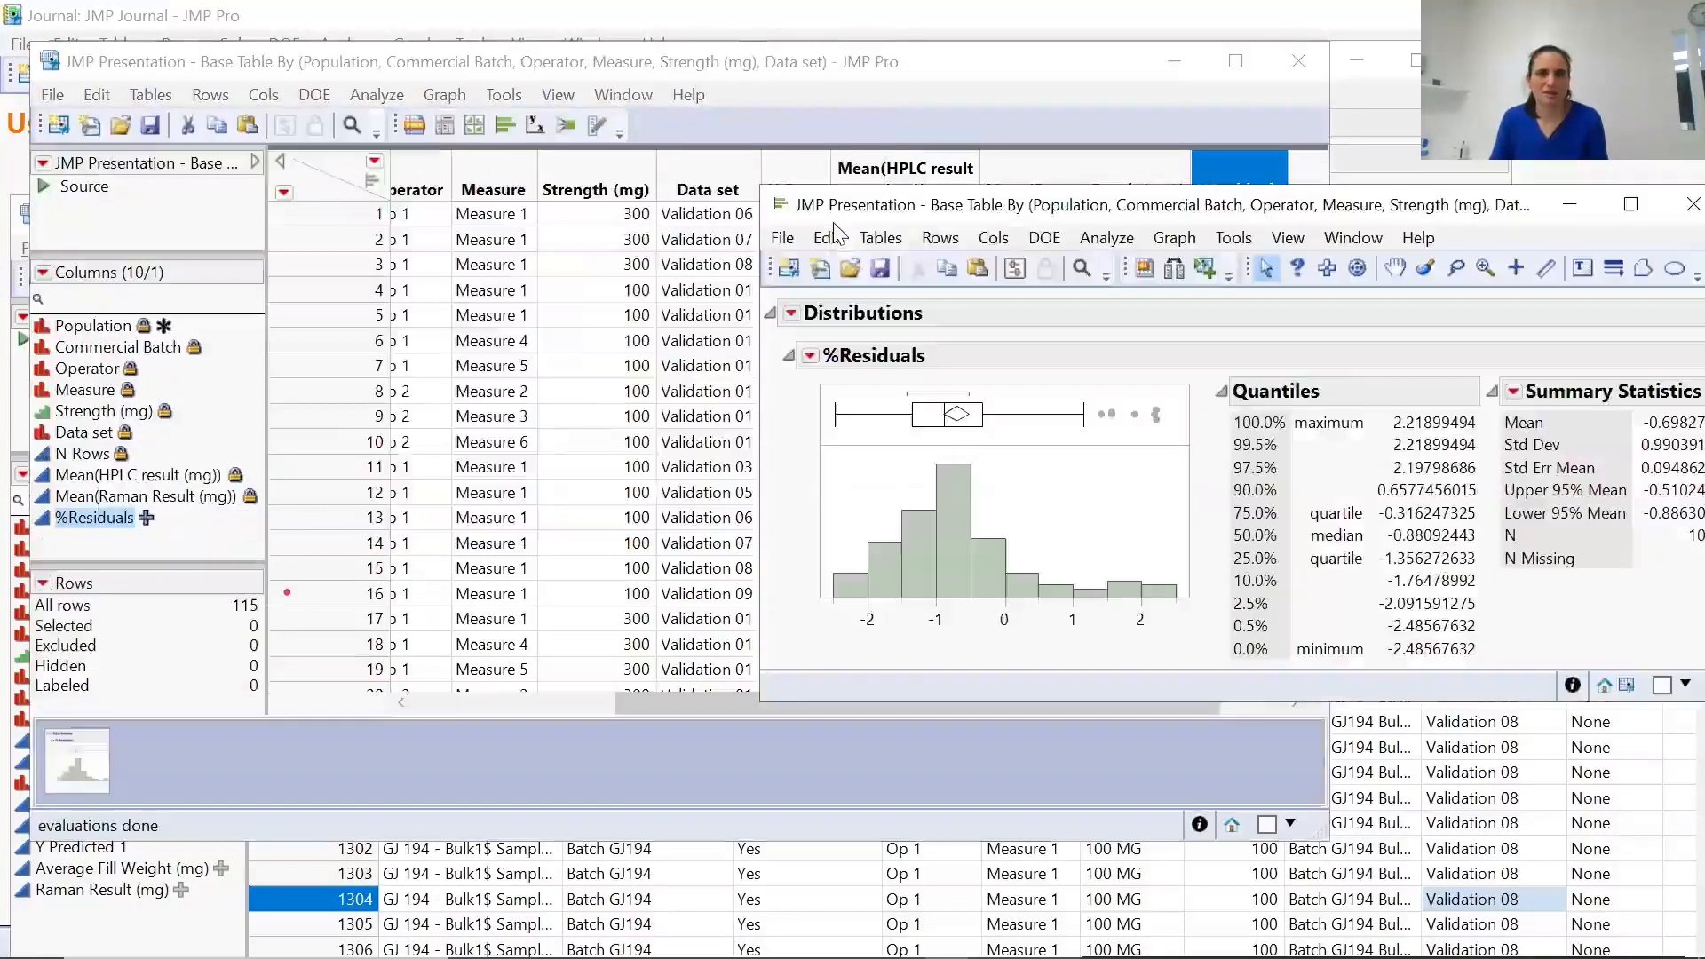
drag(1061, 214, 596, 127)
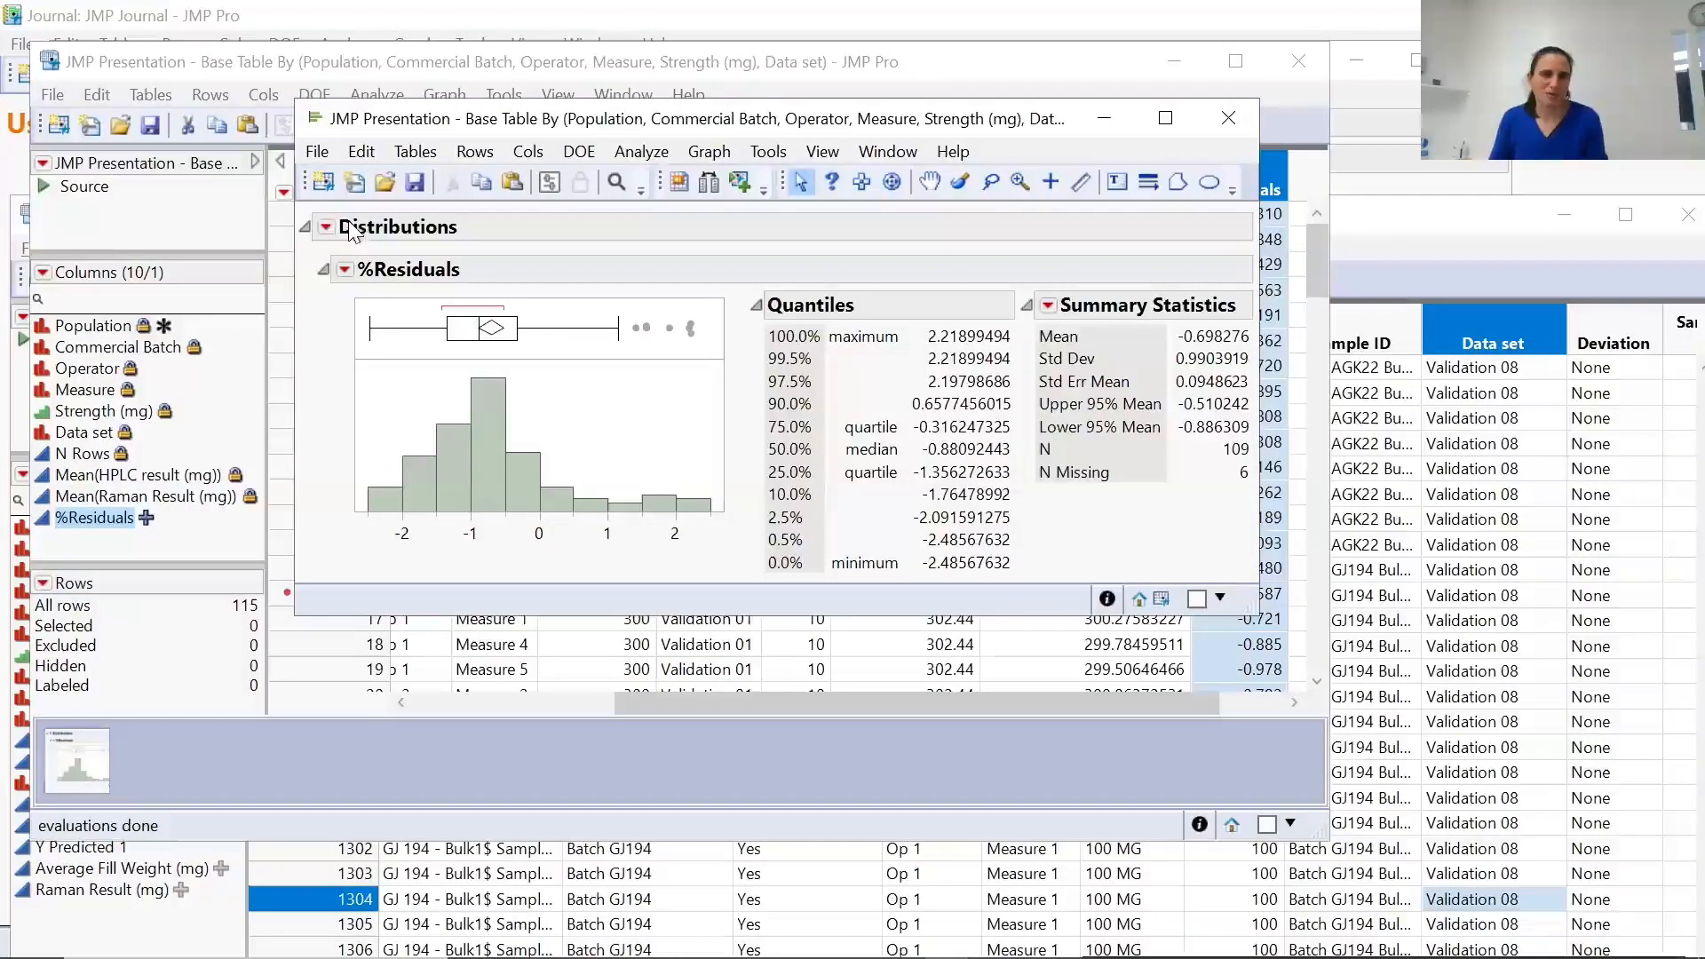
Save the script of the %Residuals Distribution report to the workflow.
click(327, 227)
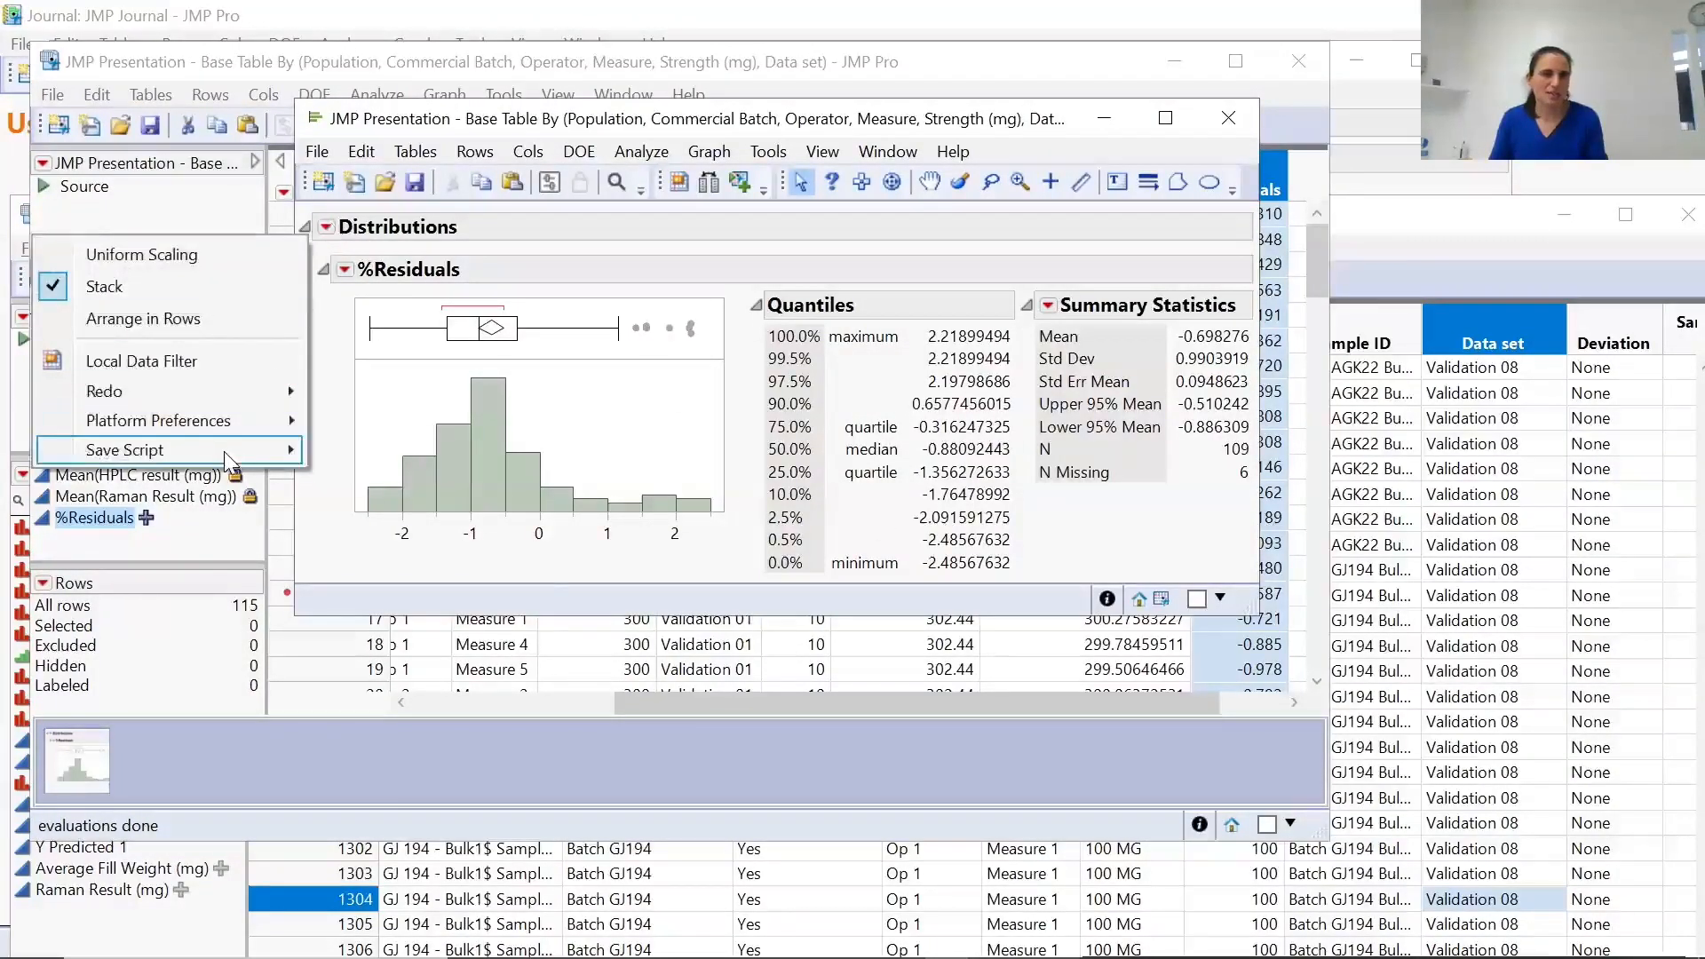
mouse_move(224, 452)
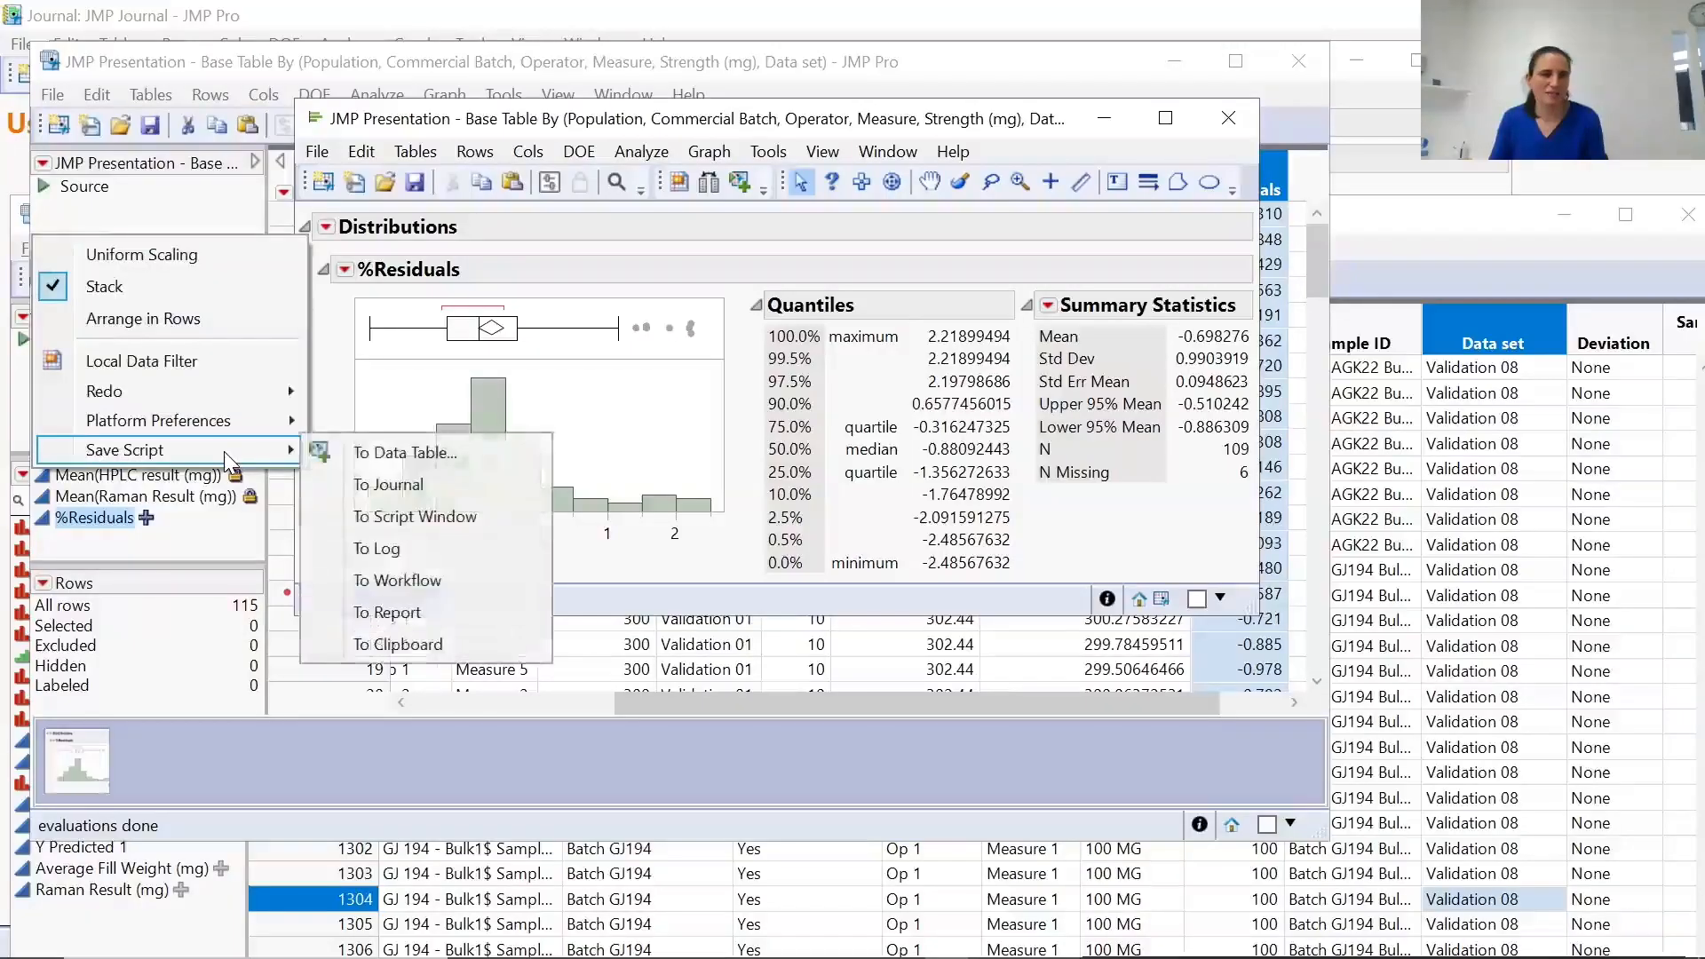
click(439, 584)
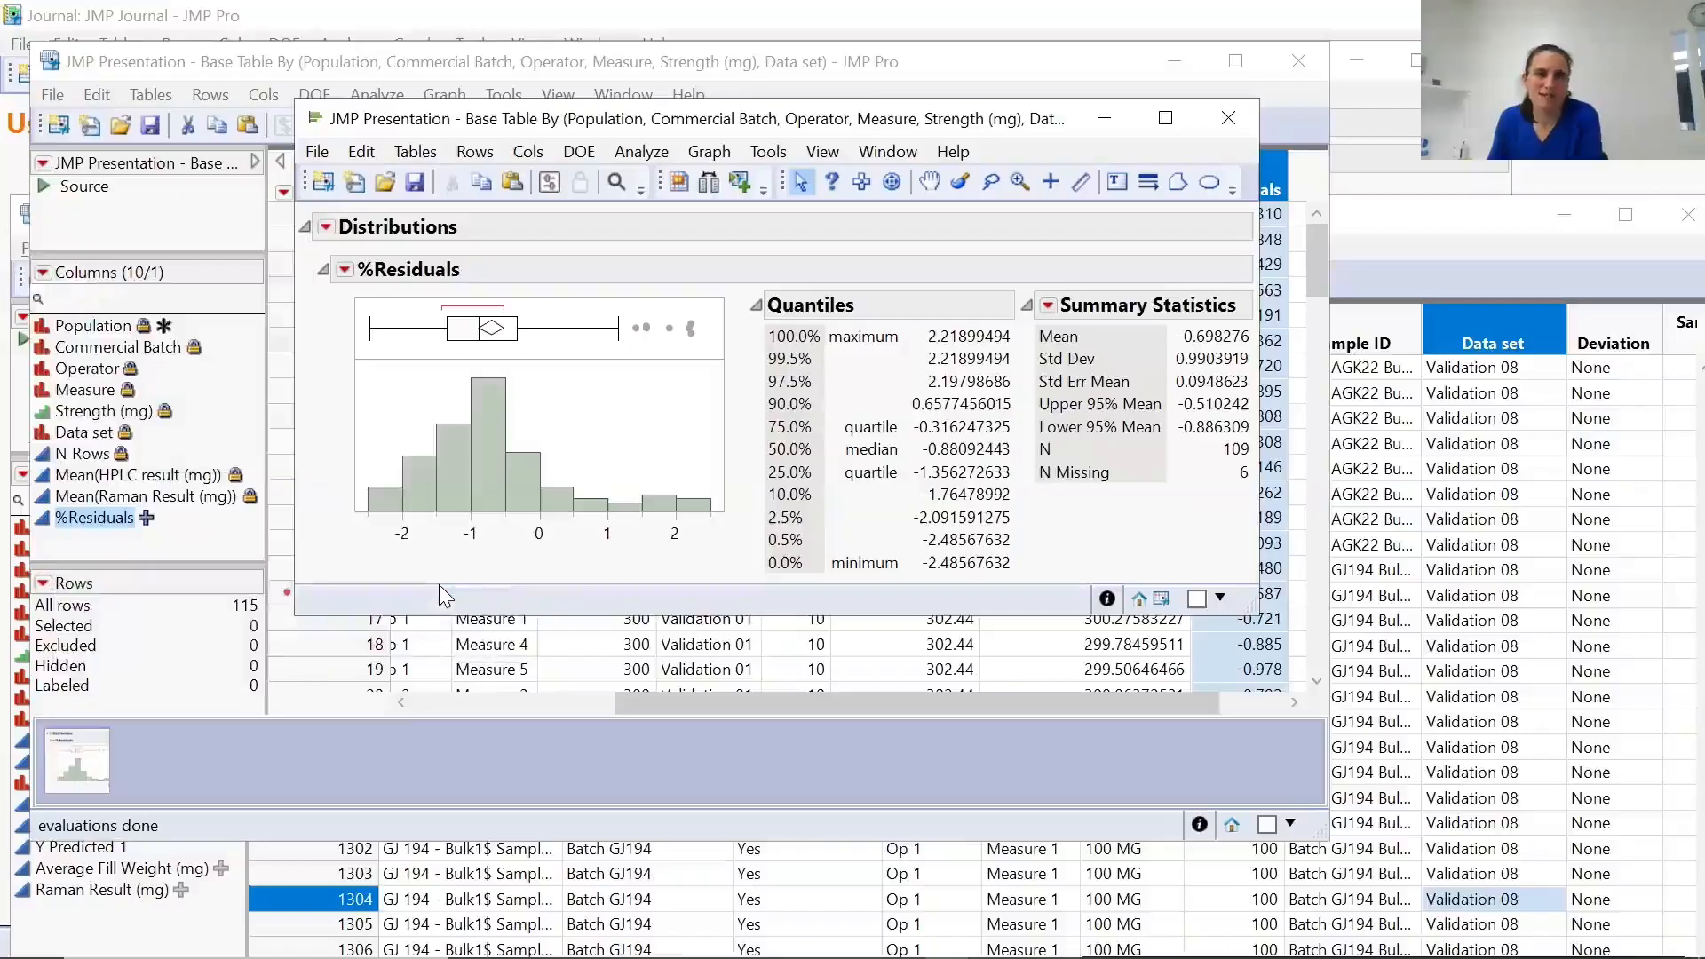
Examine the code of the Distribution of %Residuals report snapshot step in the workflow.
key(alt+Tab)
key(alt+Tab)
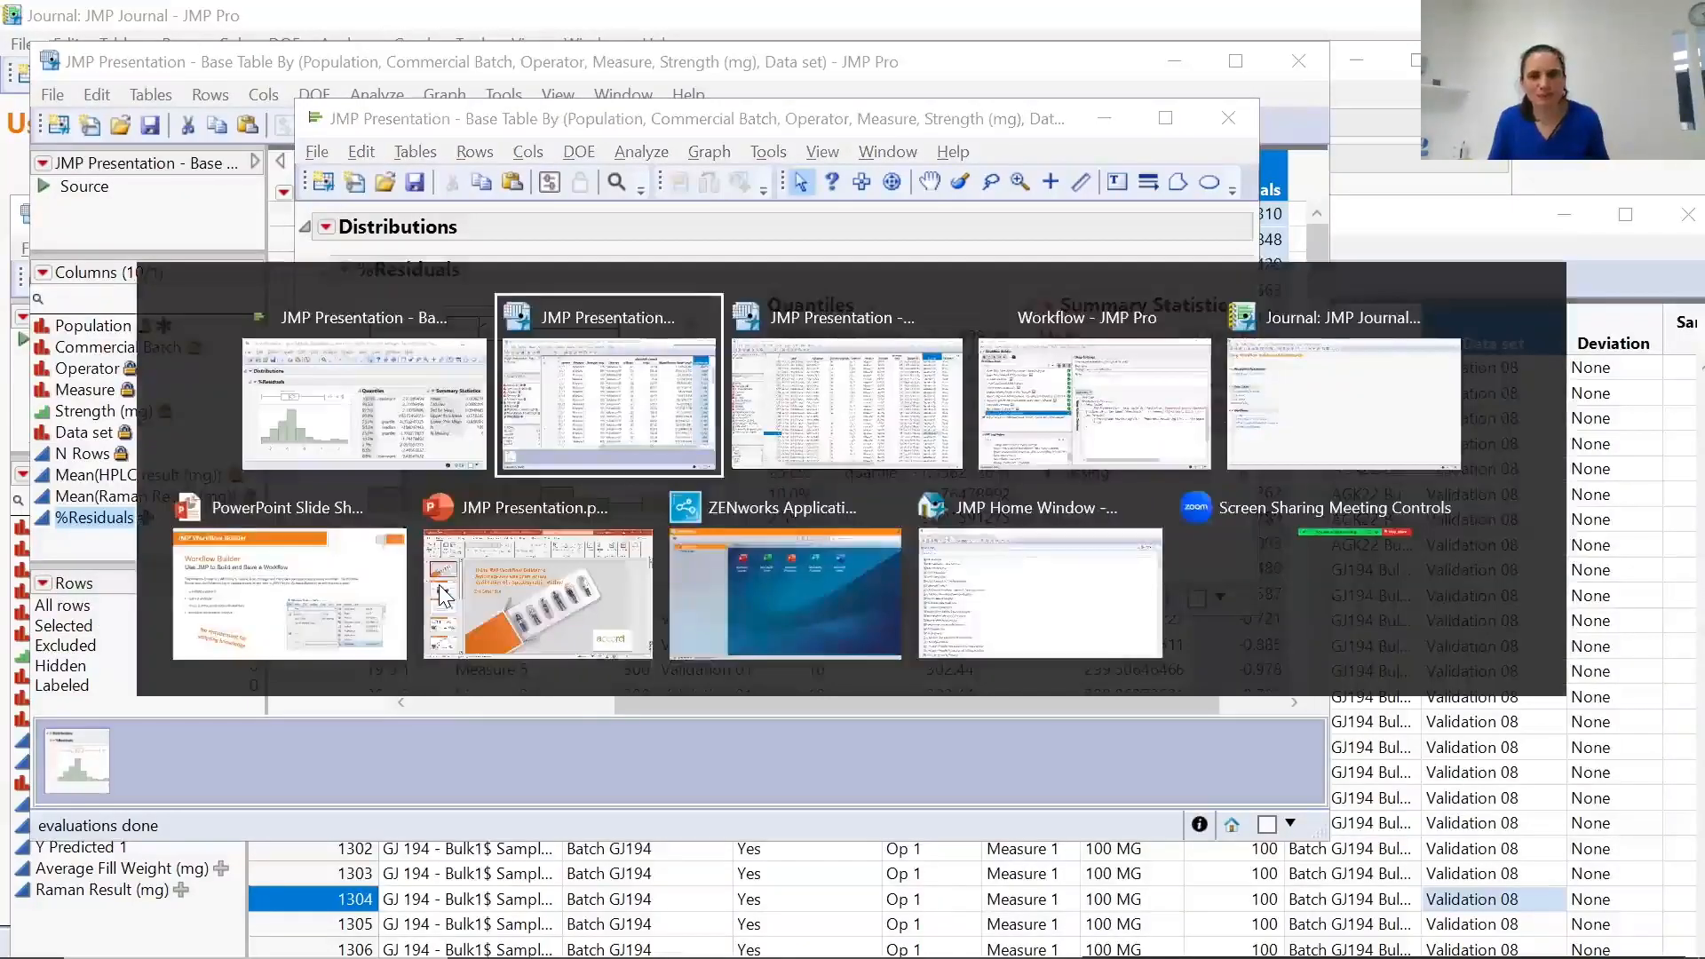
key(alt+Tab)
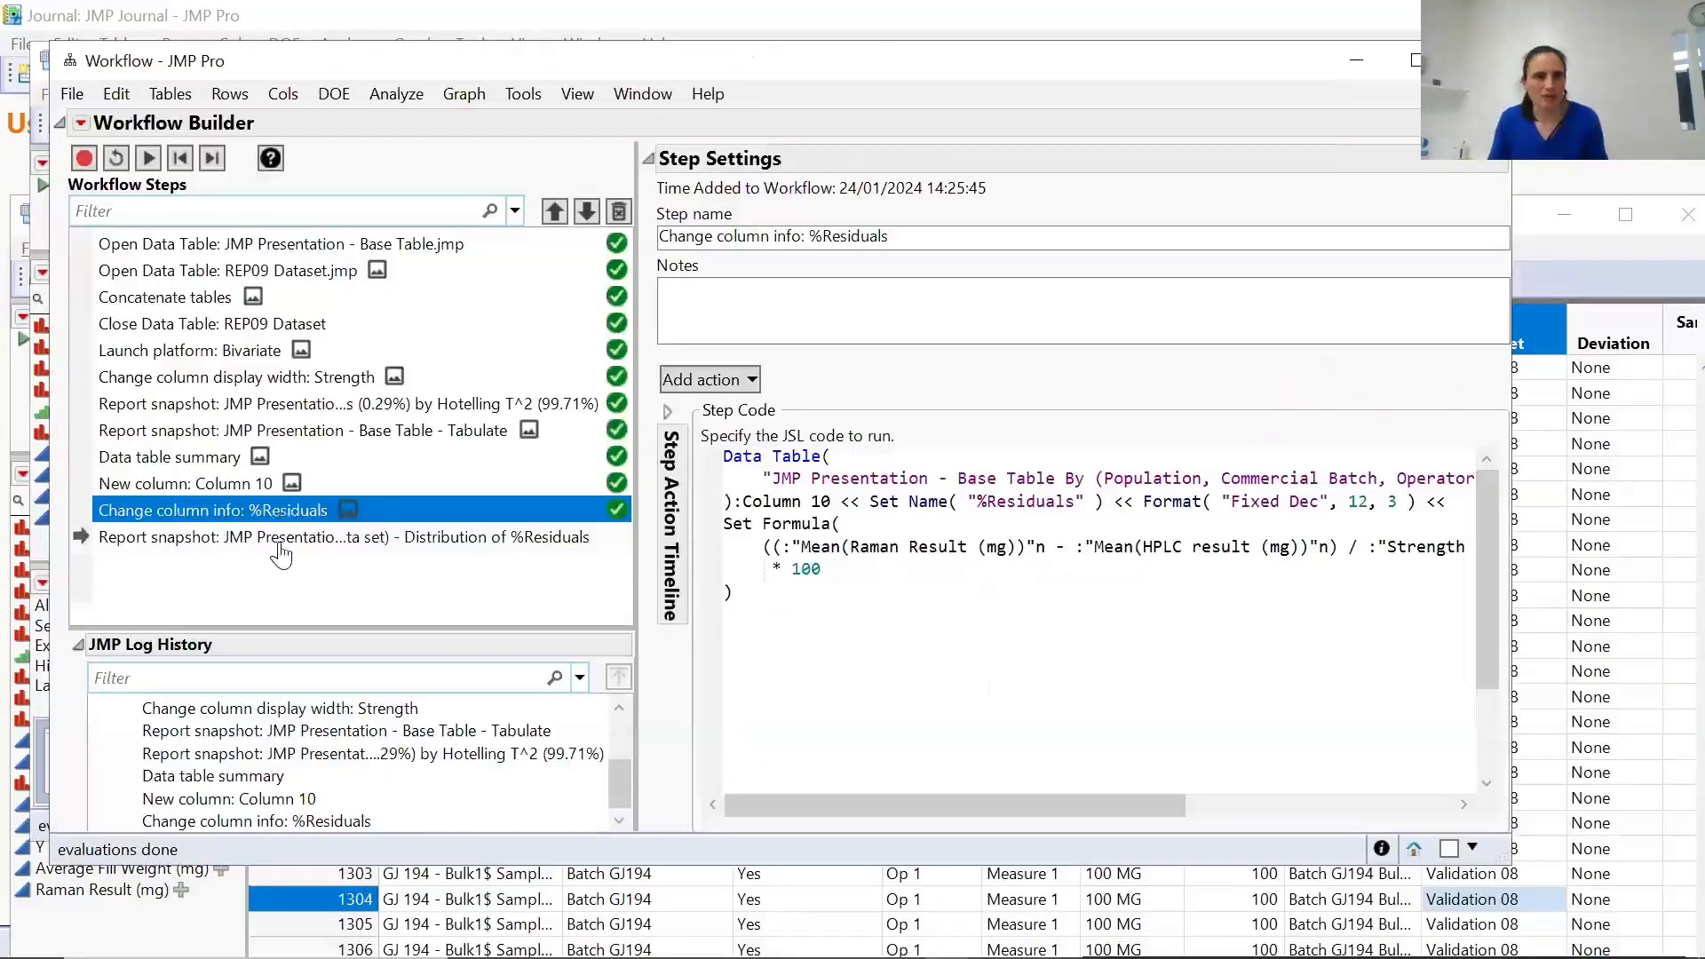
click(283, 538)
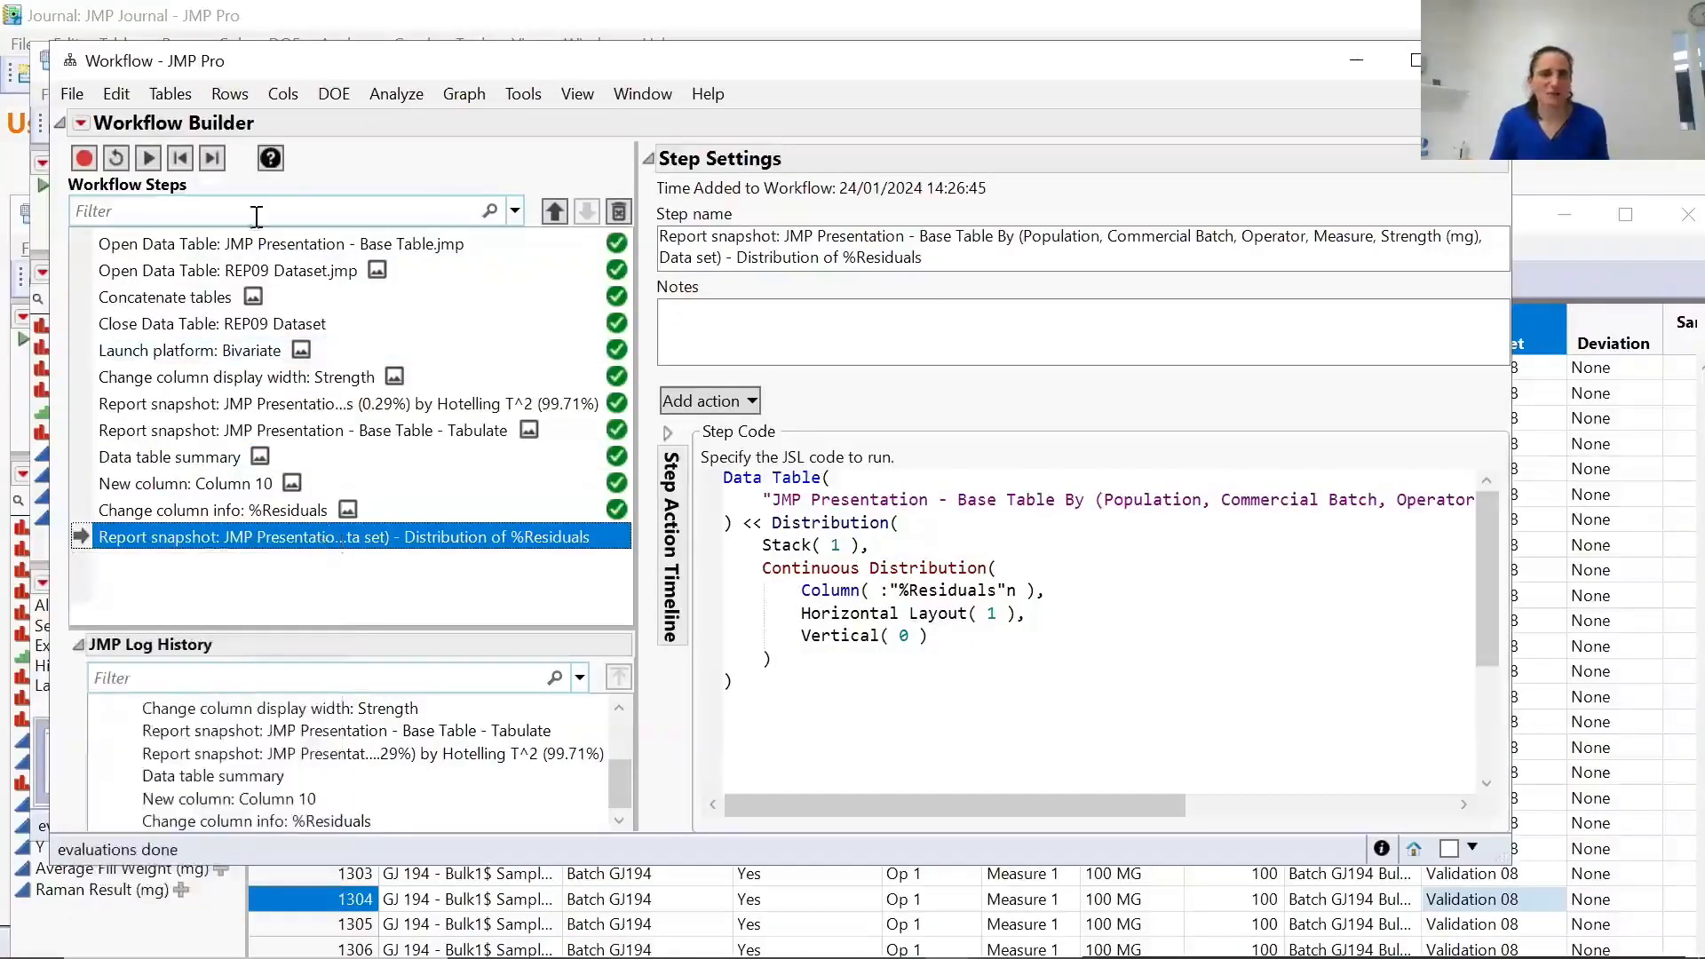
Close the workflow, the Distribution report, the summary table and the base table without saving changes.
click(1479, 61)
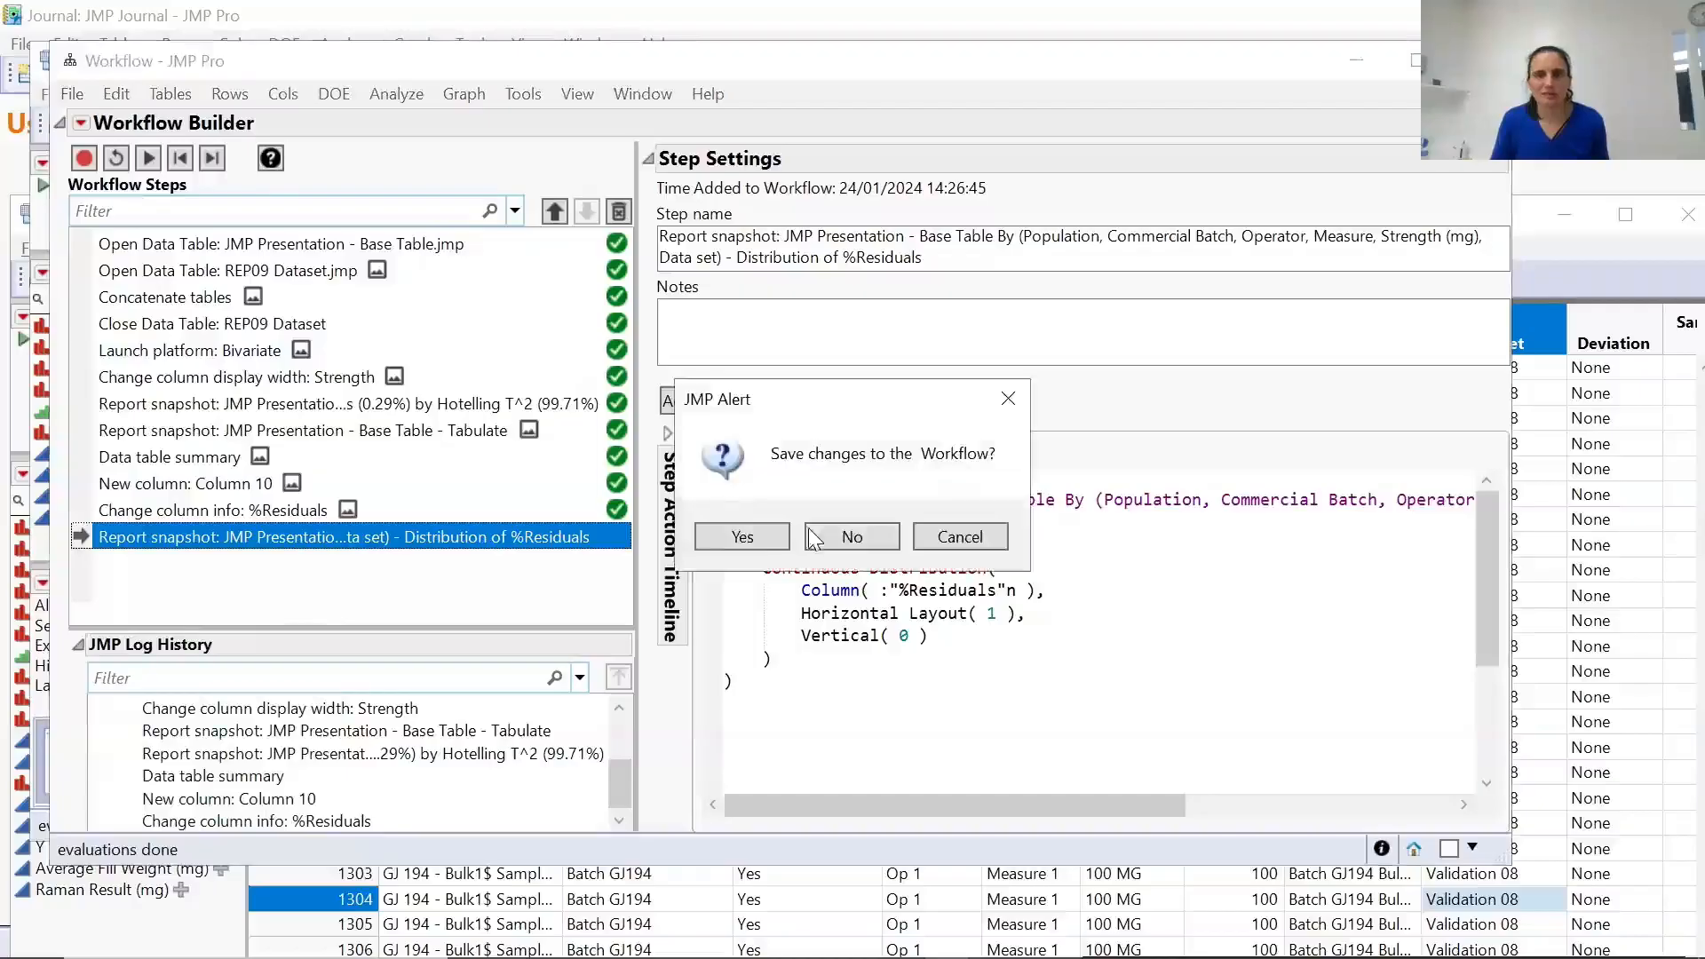
click(858, 536)
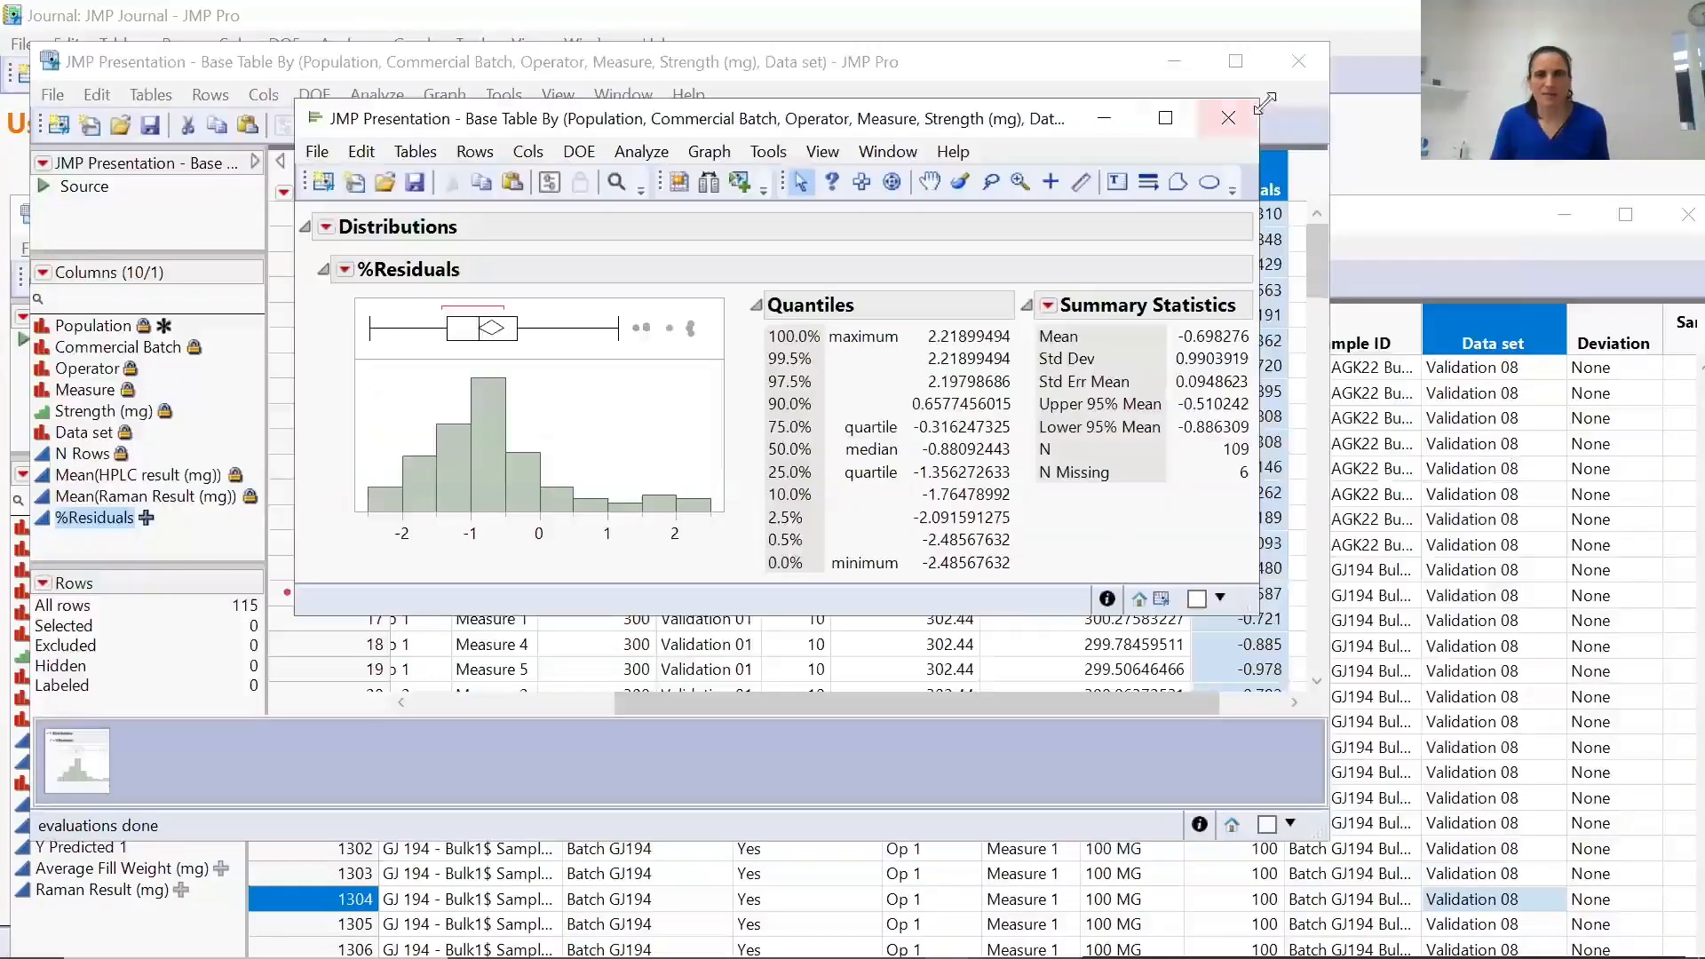
click(1297, 110)
click(1289, 71)
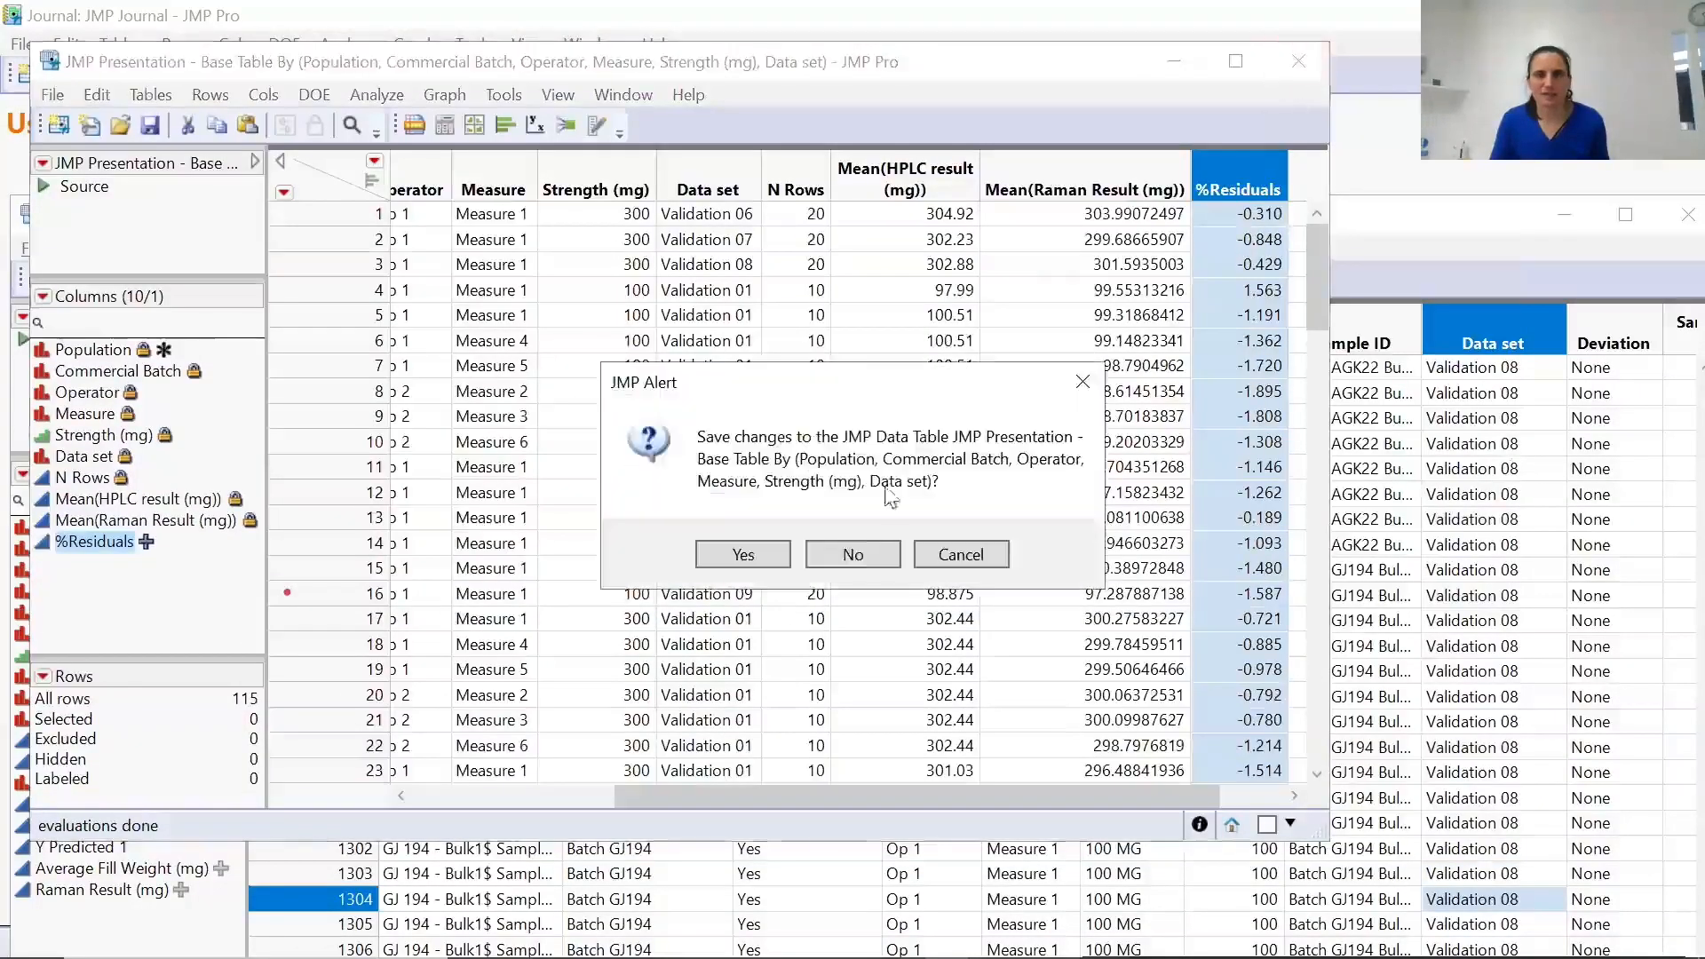
click(858, 549)
click(1451, 217)
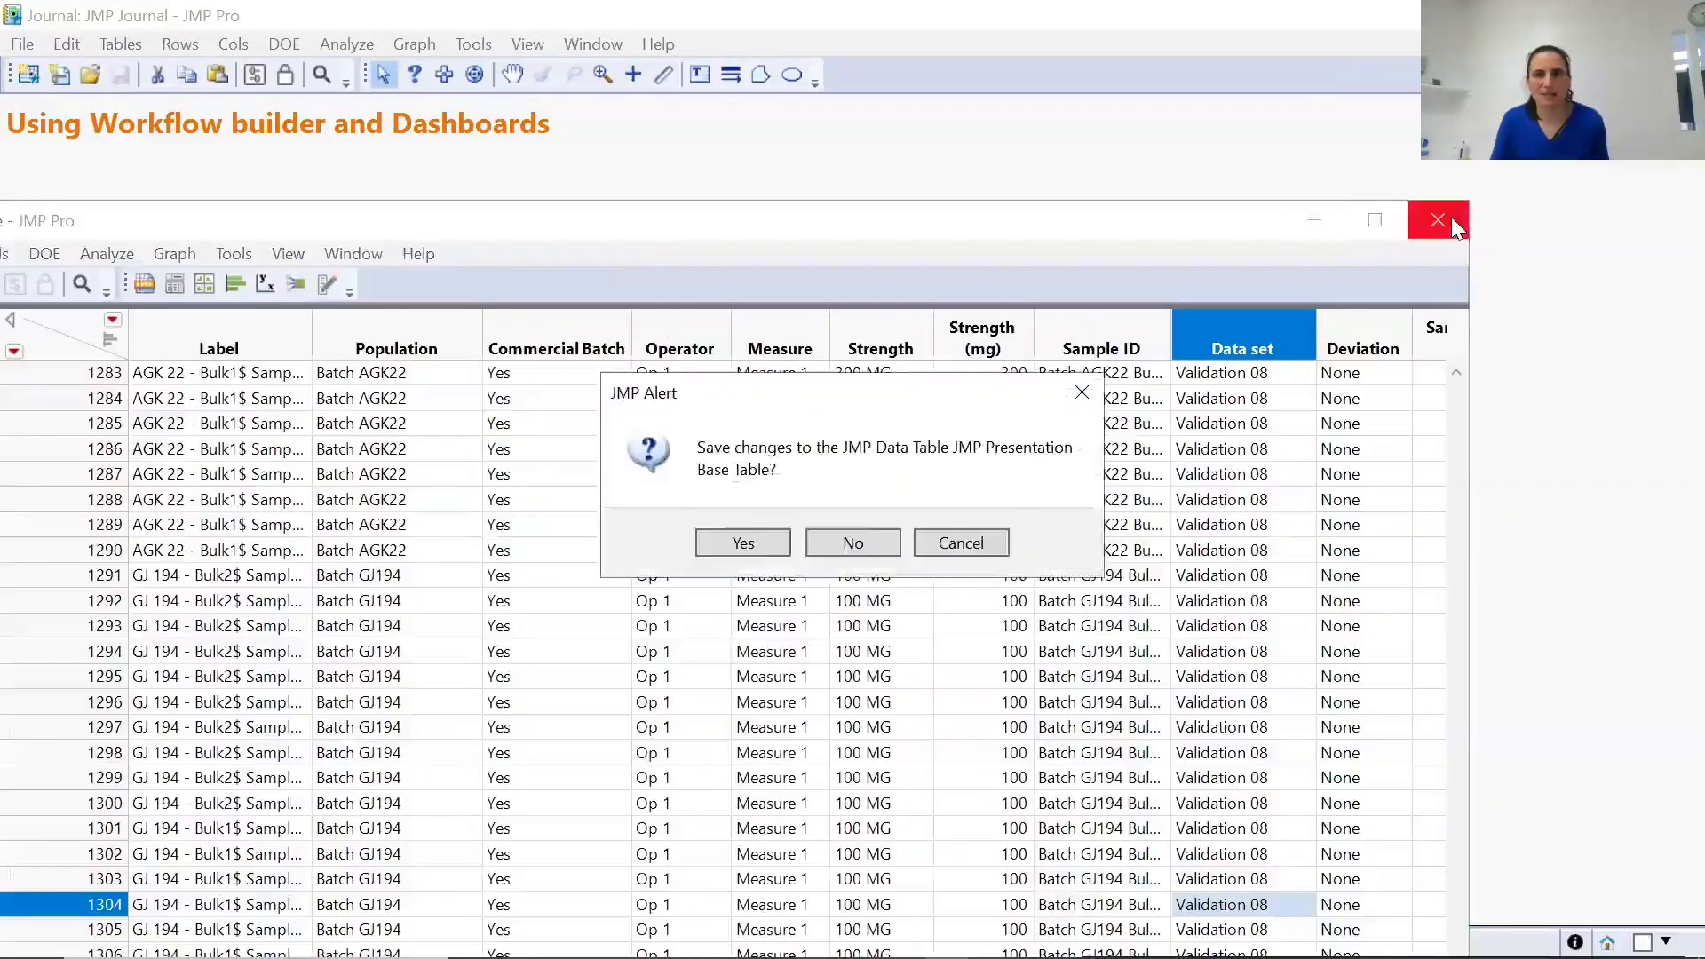
click(855, 539)
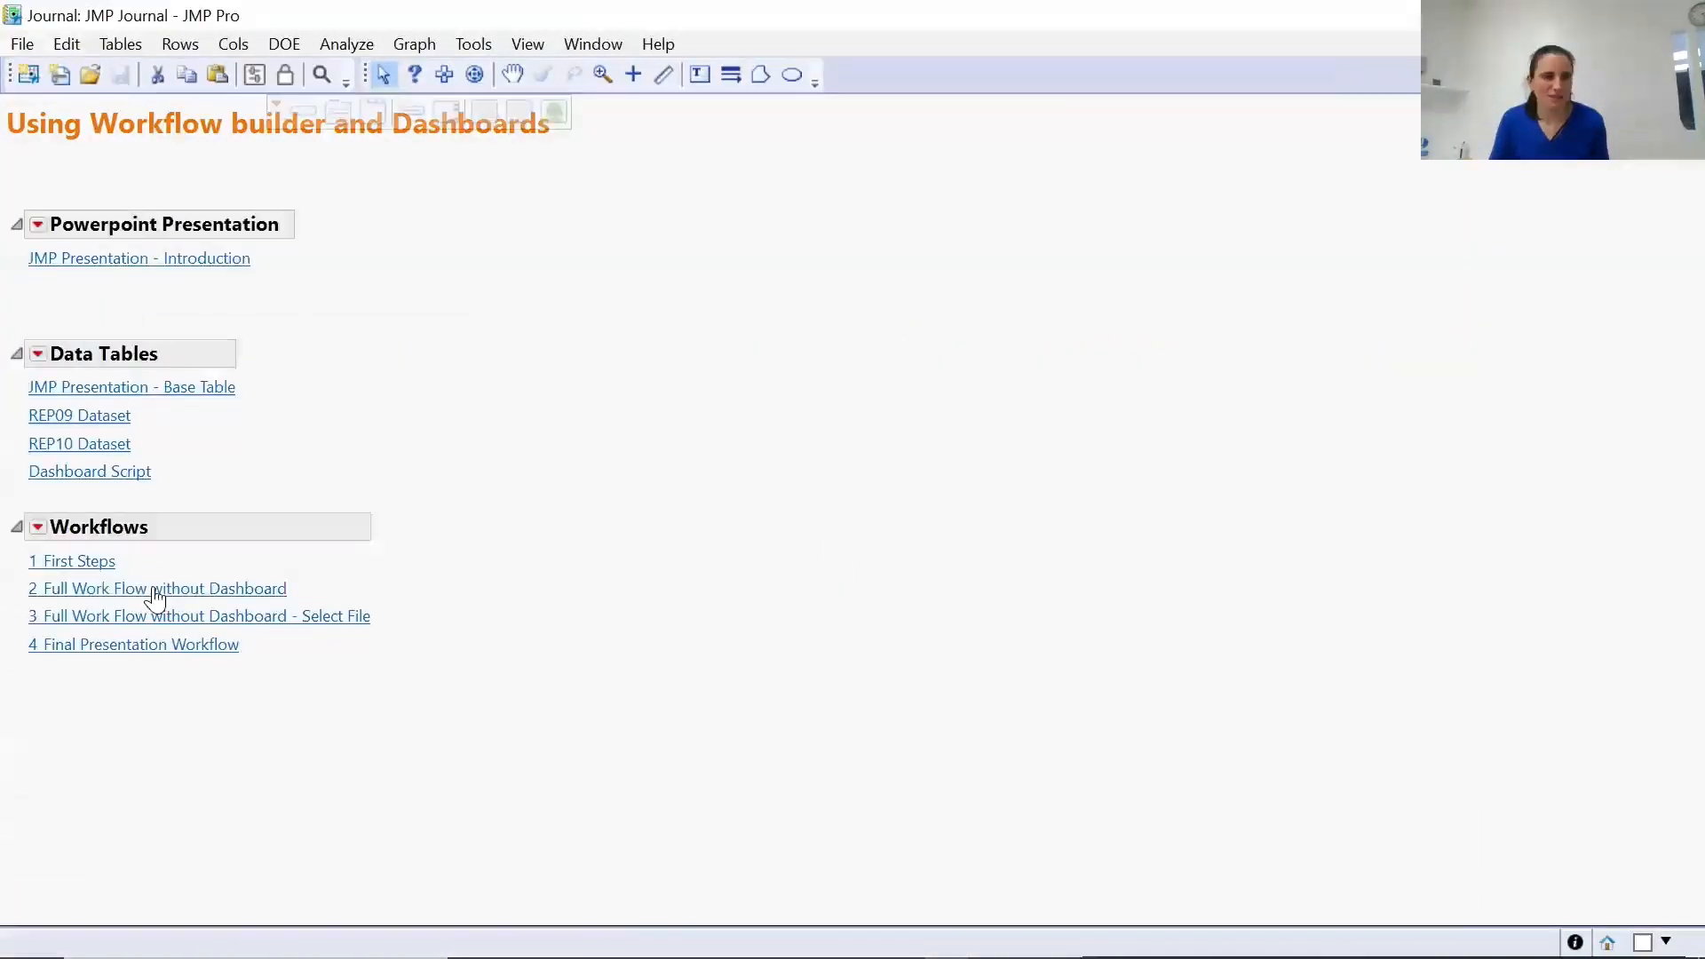
Open the 2 Full Work Flow without Dashboard workflow from the journal and expand and widen its Step Settings.
click(157, 591)
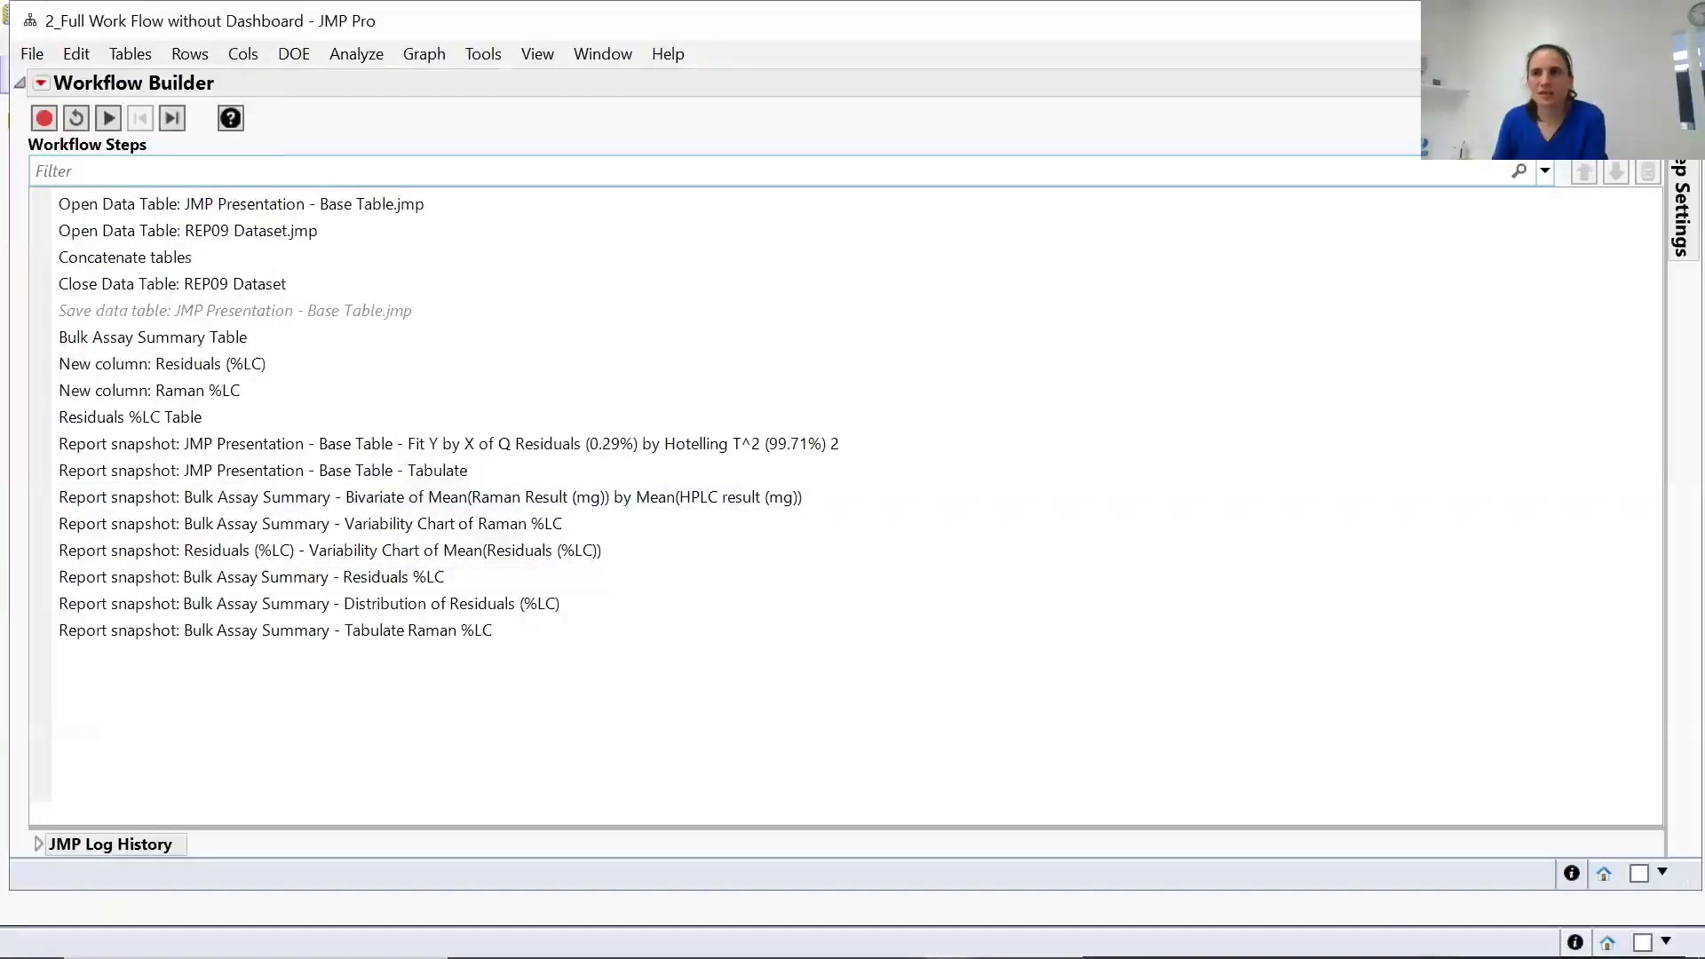
click(1681, 209)
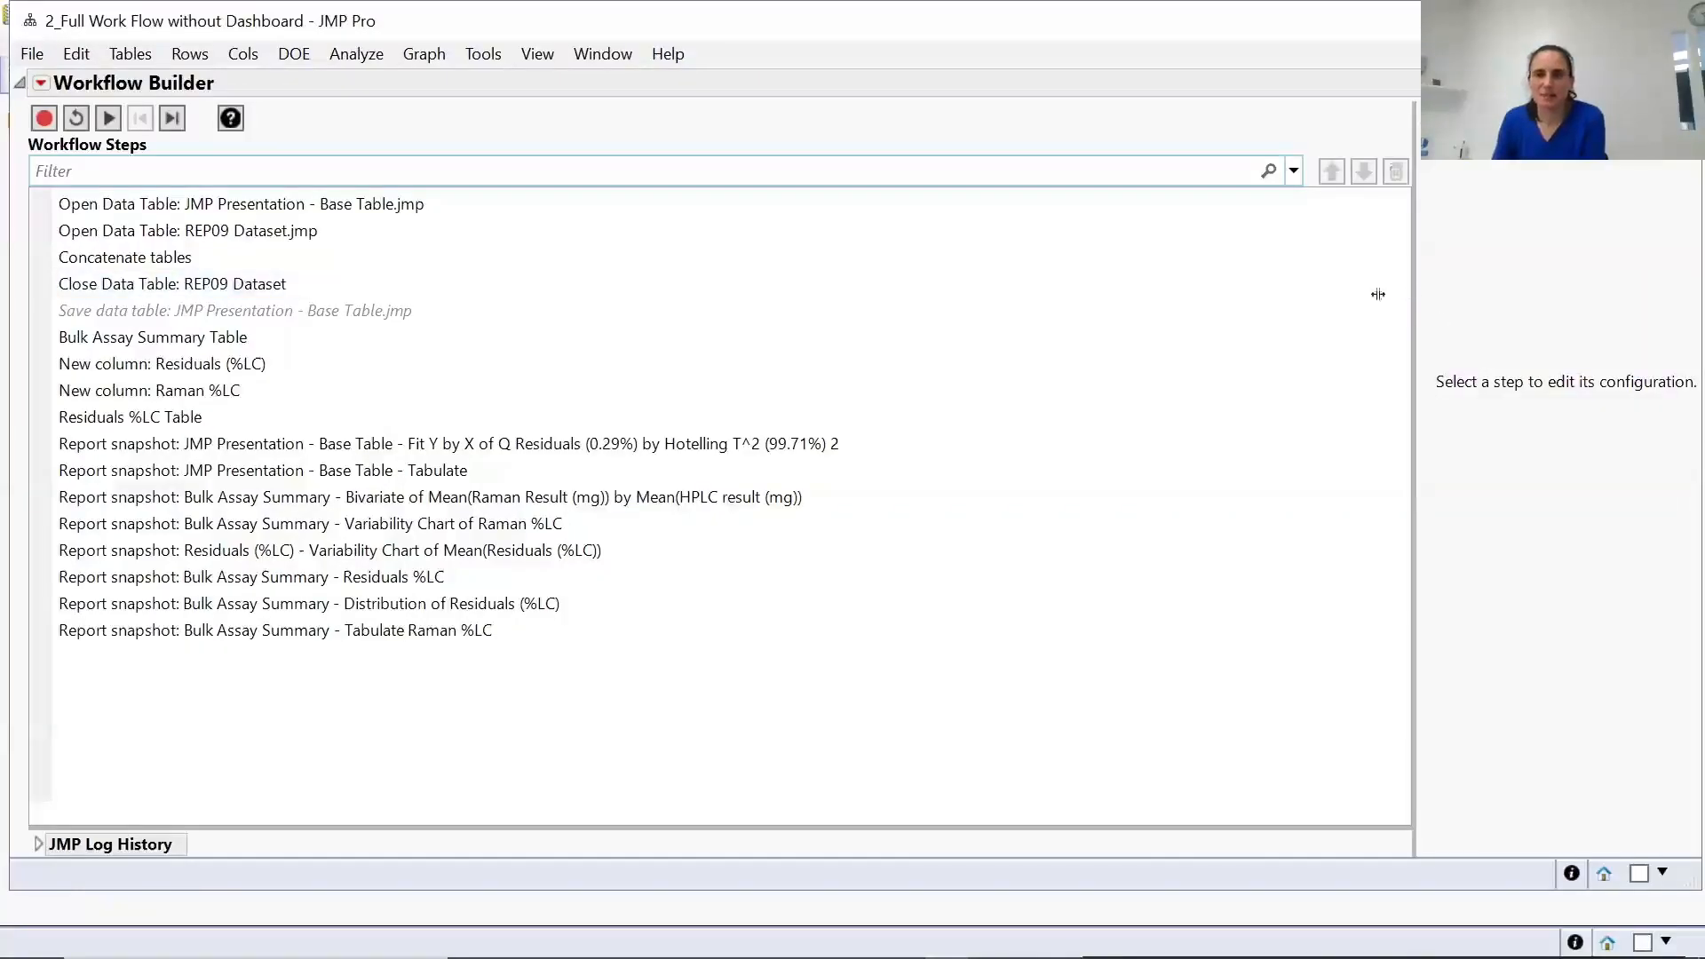
drag(1378, 294, 934, 311)
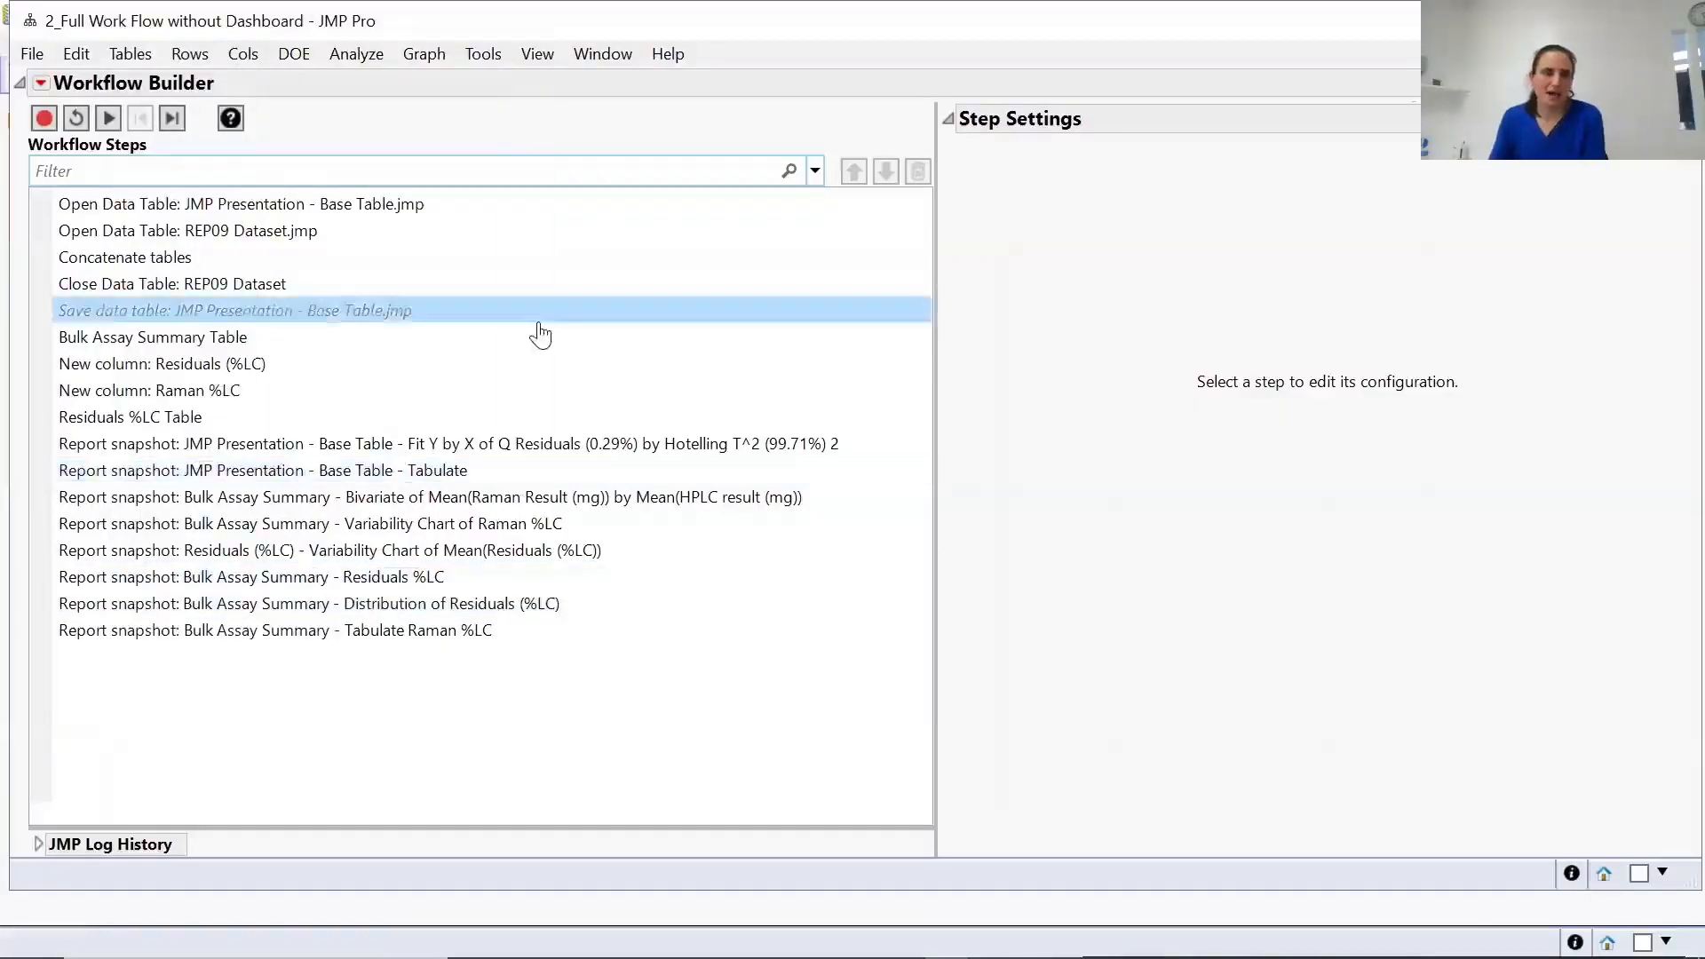
Enable the Save data table: JMP Presentation - Base Table.jmp workflow step and disable it again.
right_click(269, 317)
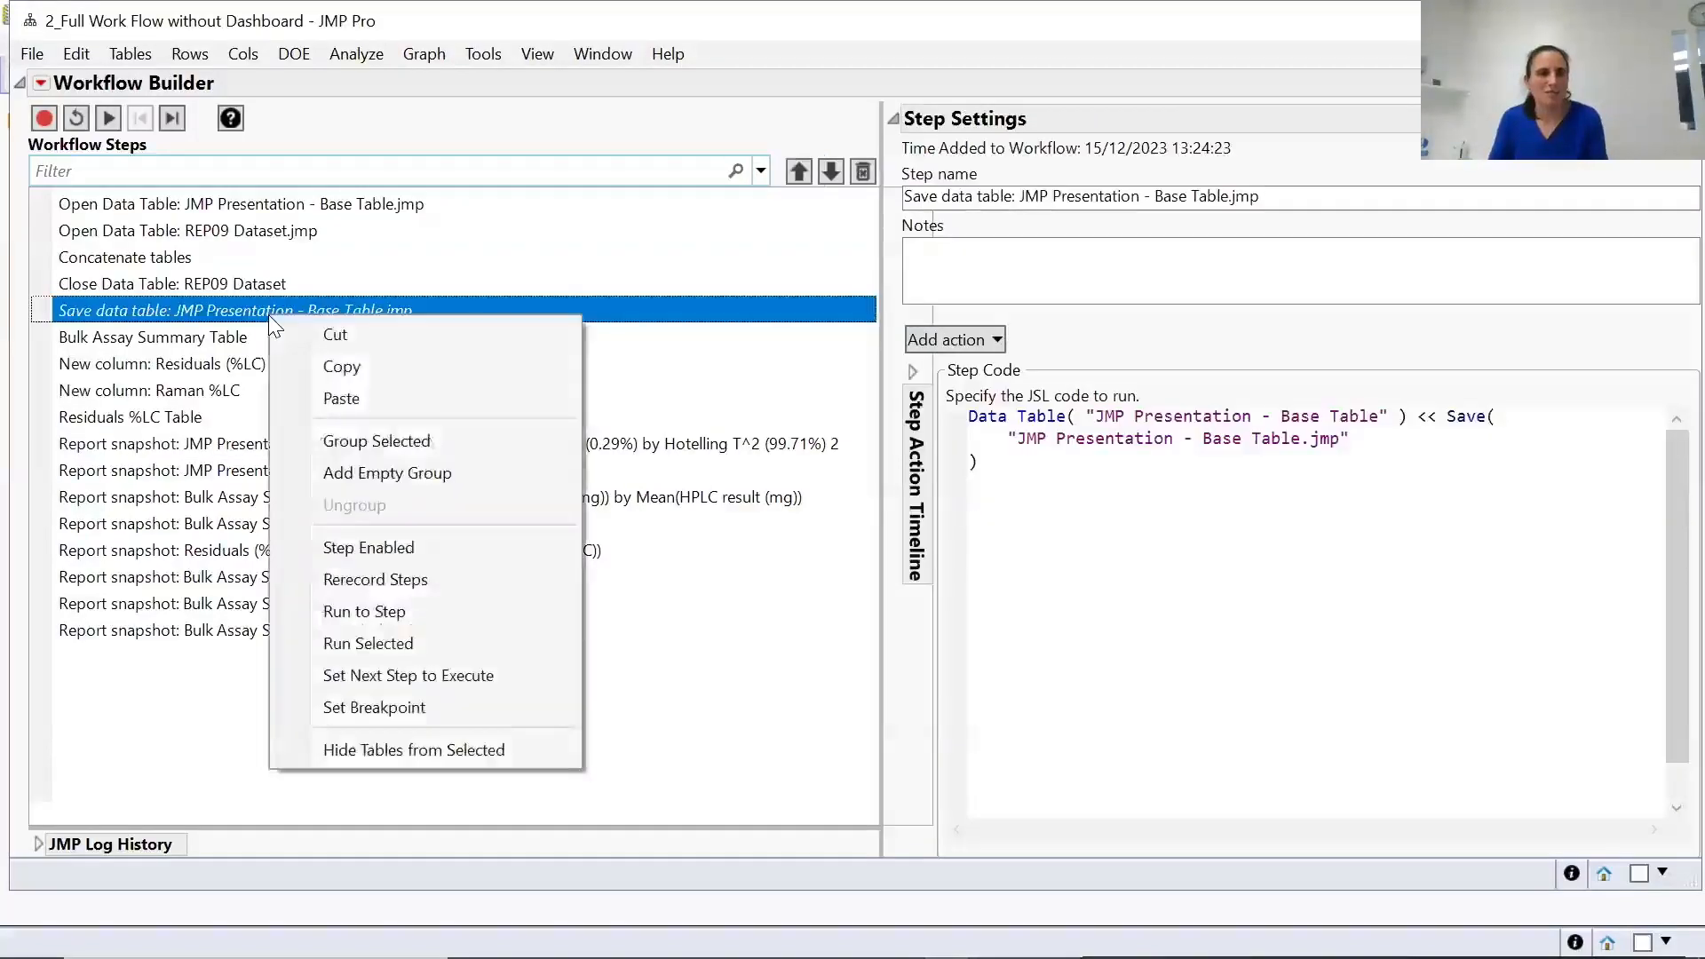
click(380, 550)
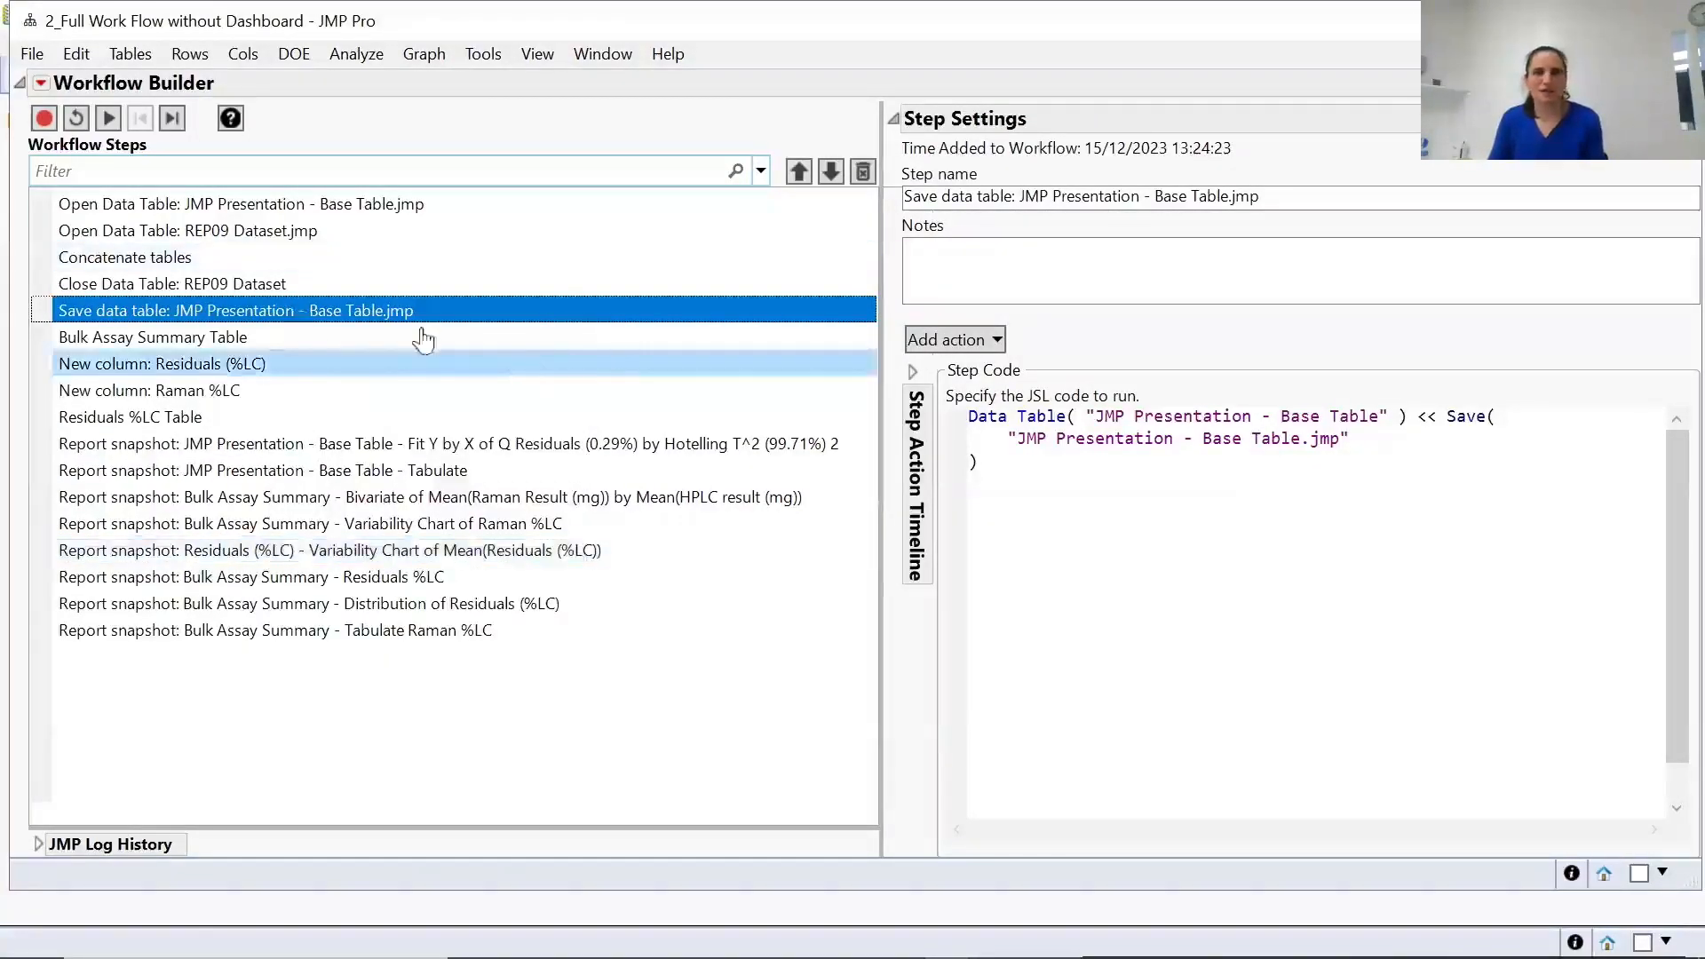
right_click(364, 315)
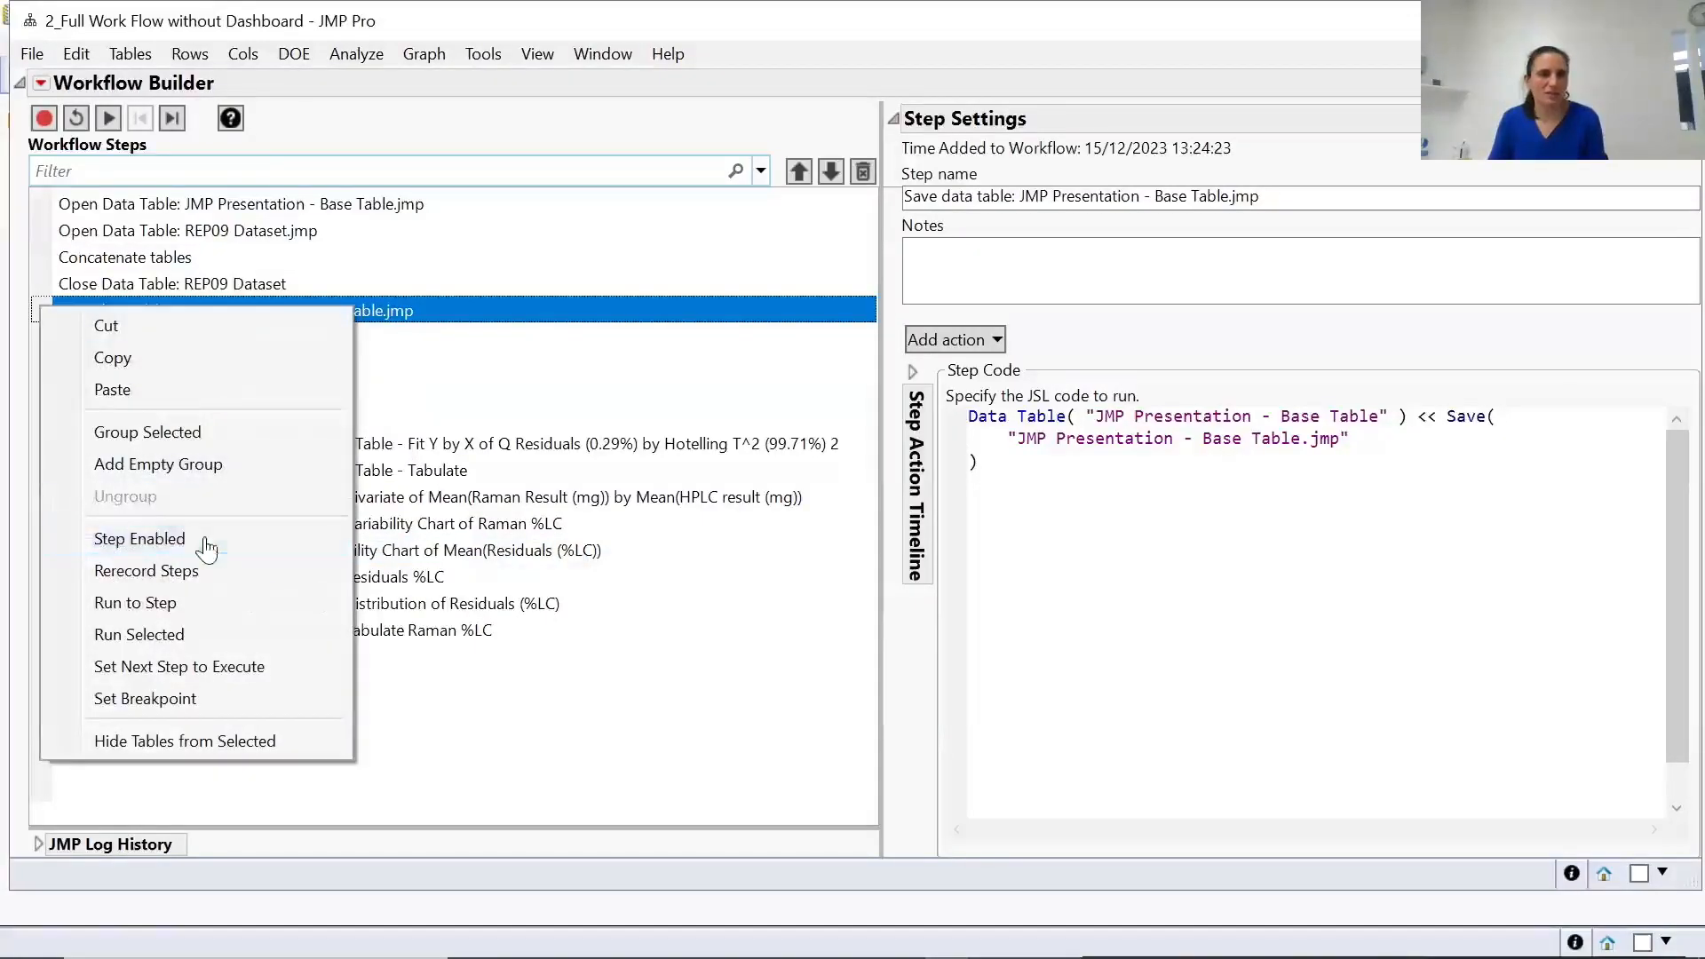
click(211, 542)
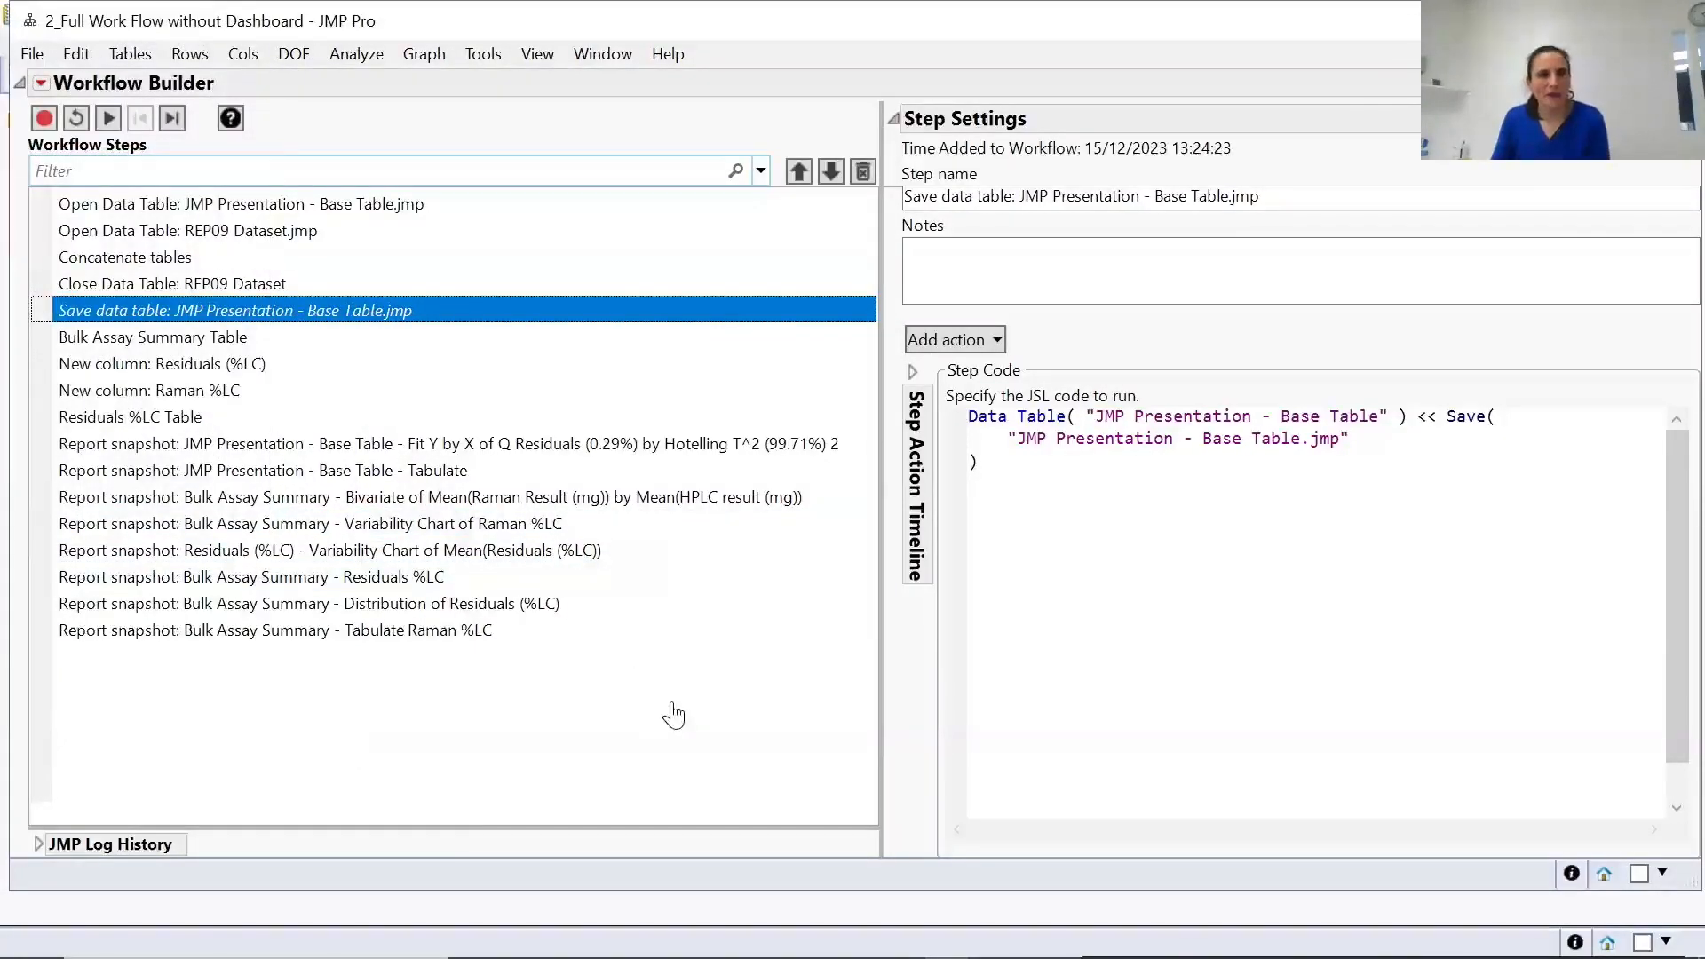
Add the note "Open table" to the Open Data Table: JMP Presentation - Base Table.jmp workflow step.
click(219, 212)
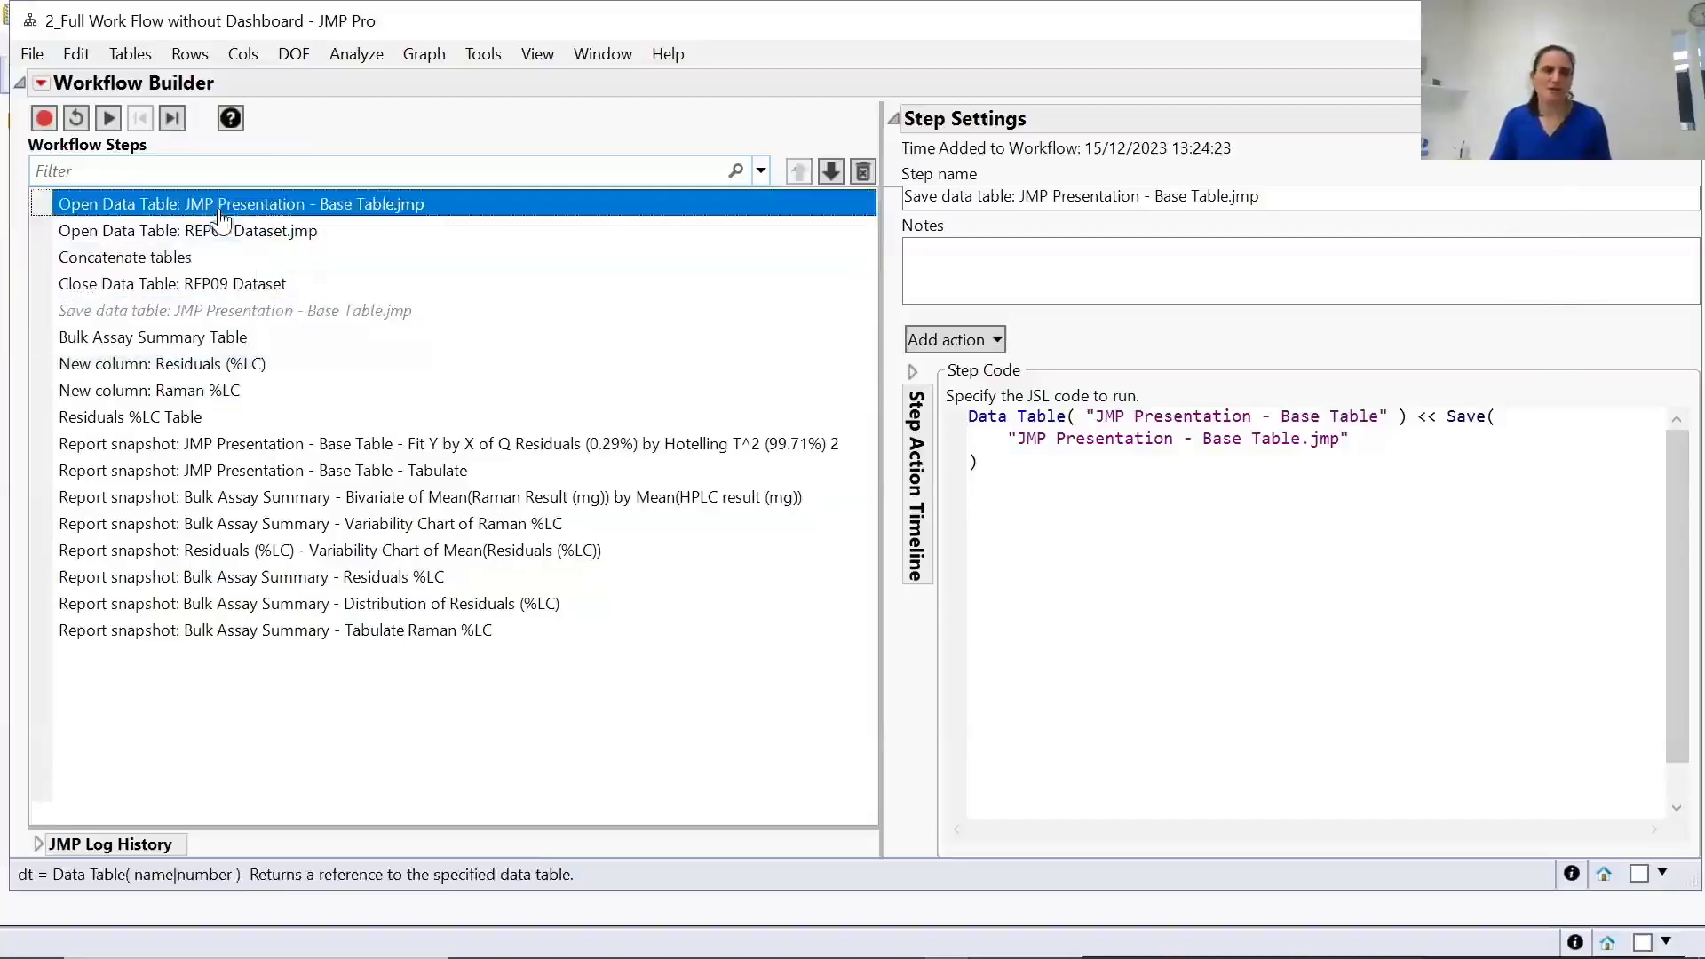
click(994, 256)
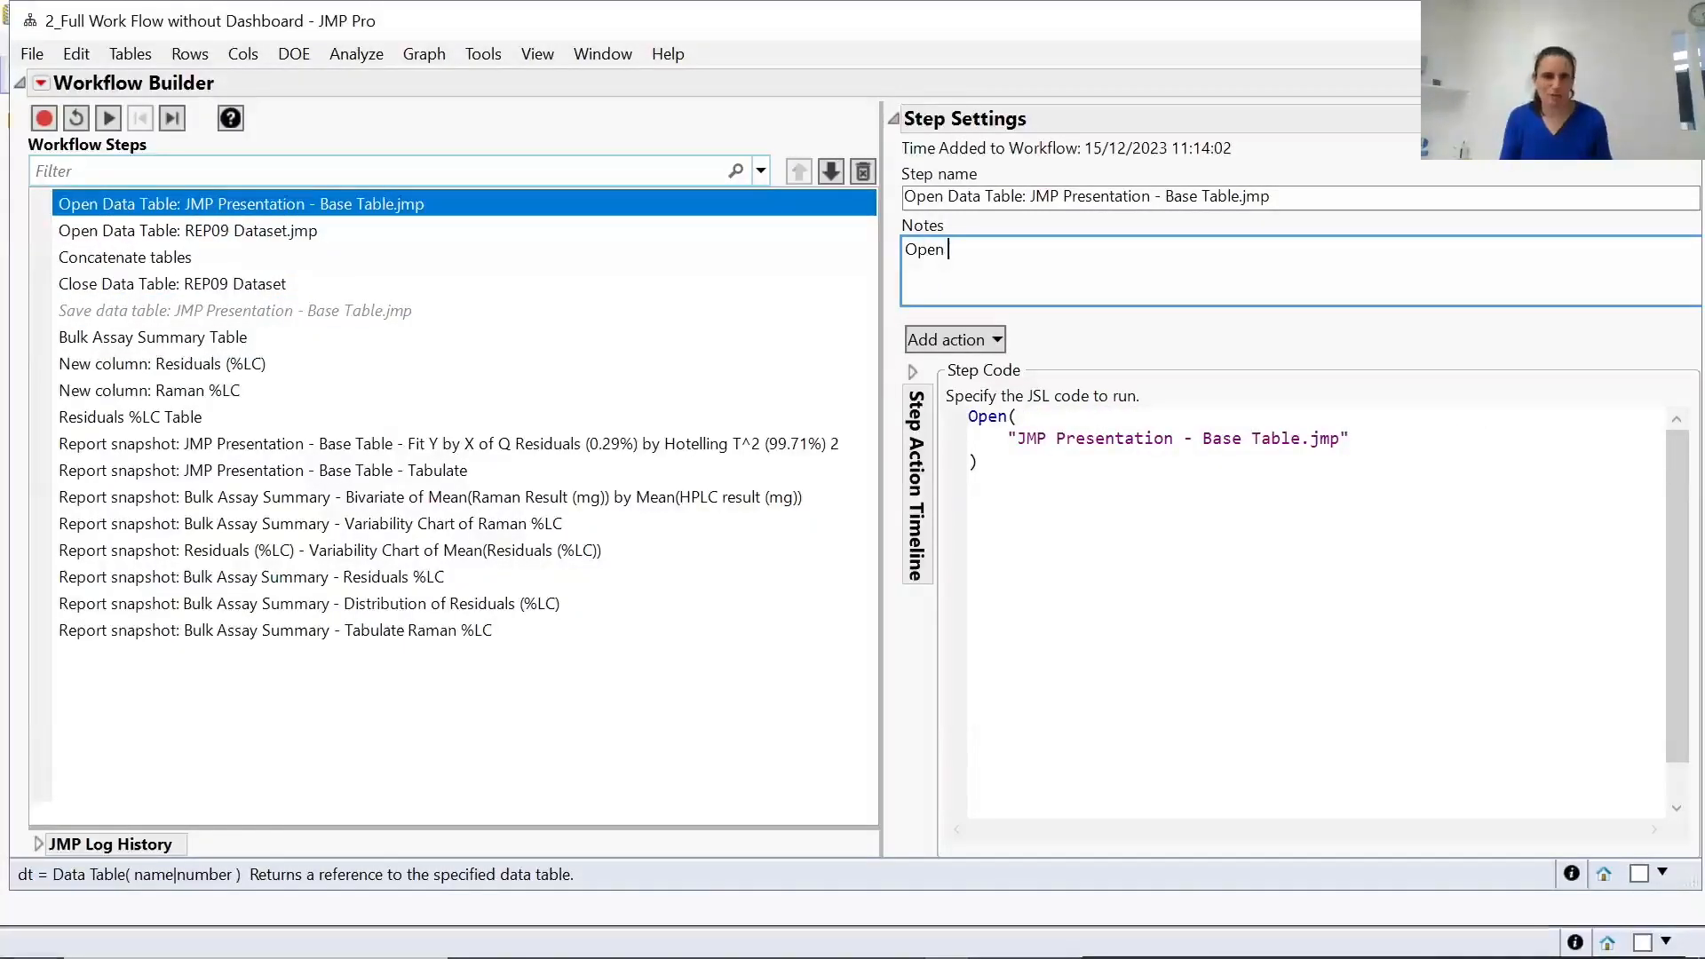
text(Open tan)
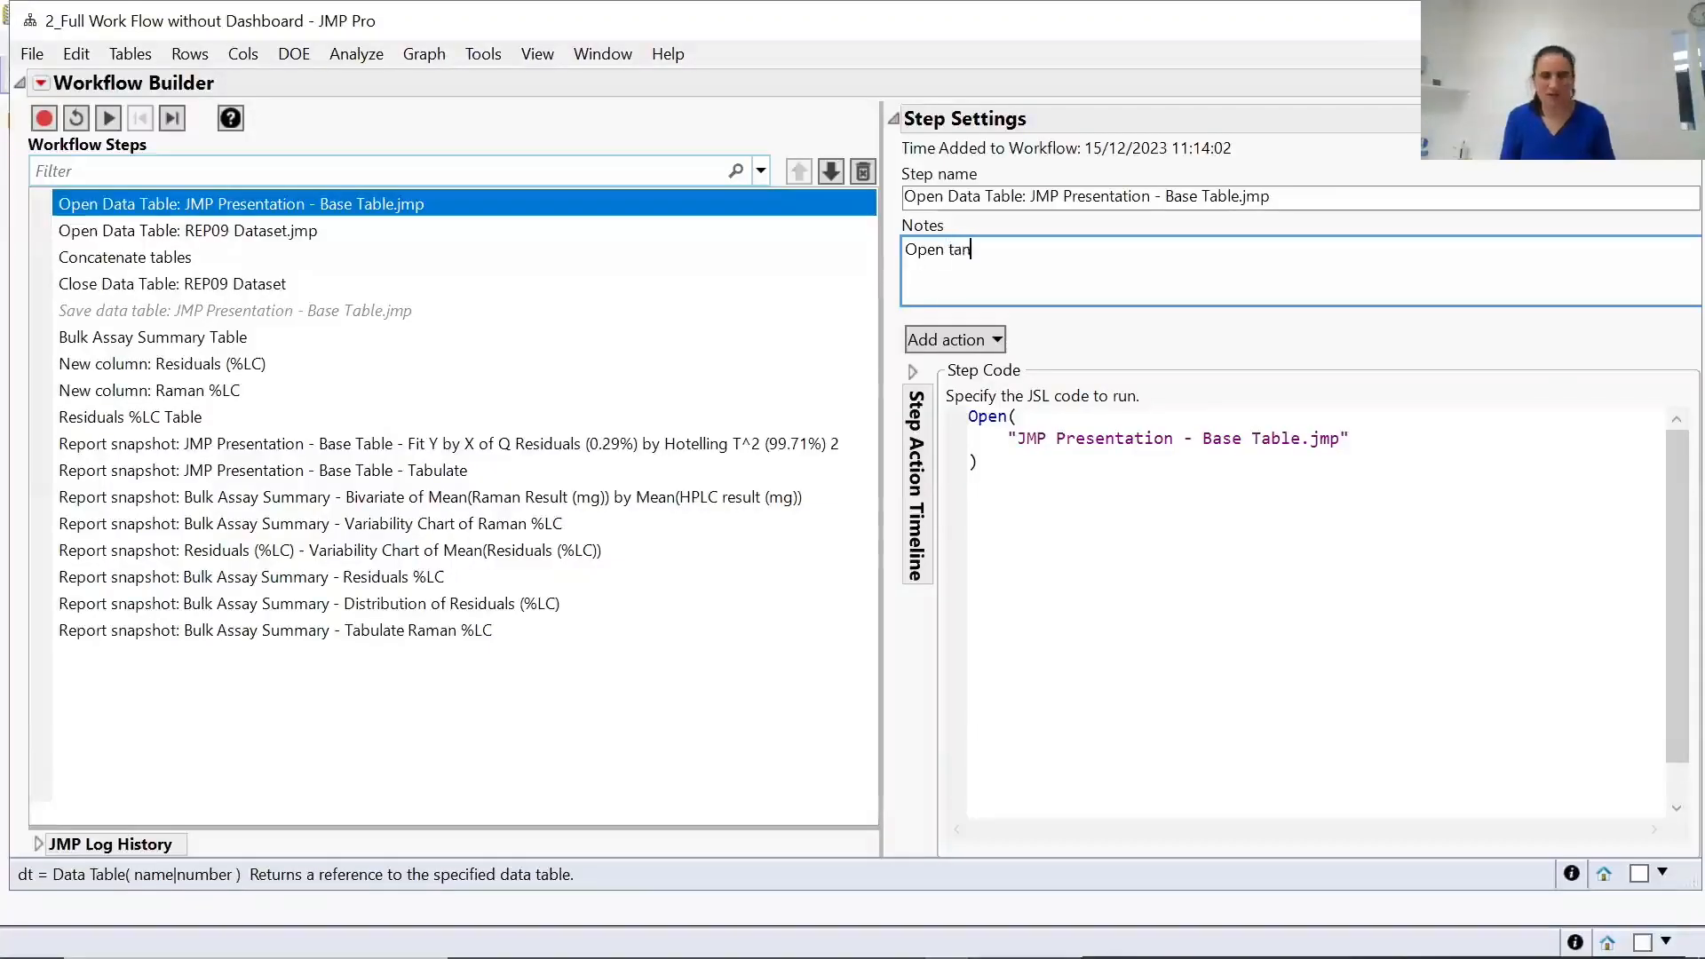
key(BackSpace)
text(ble)
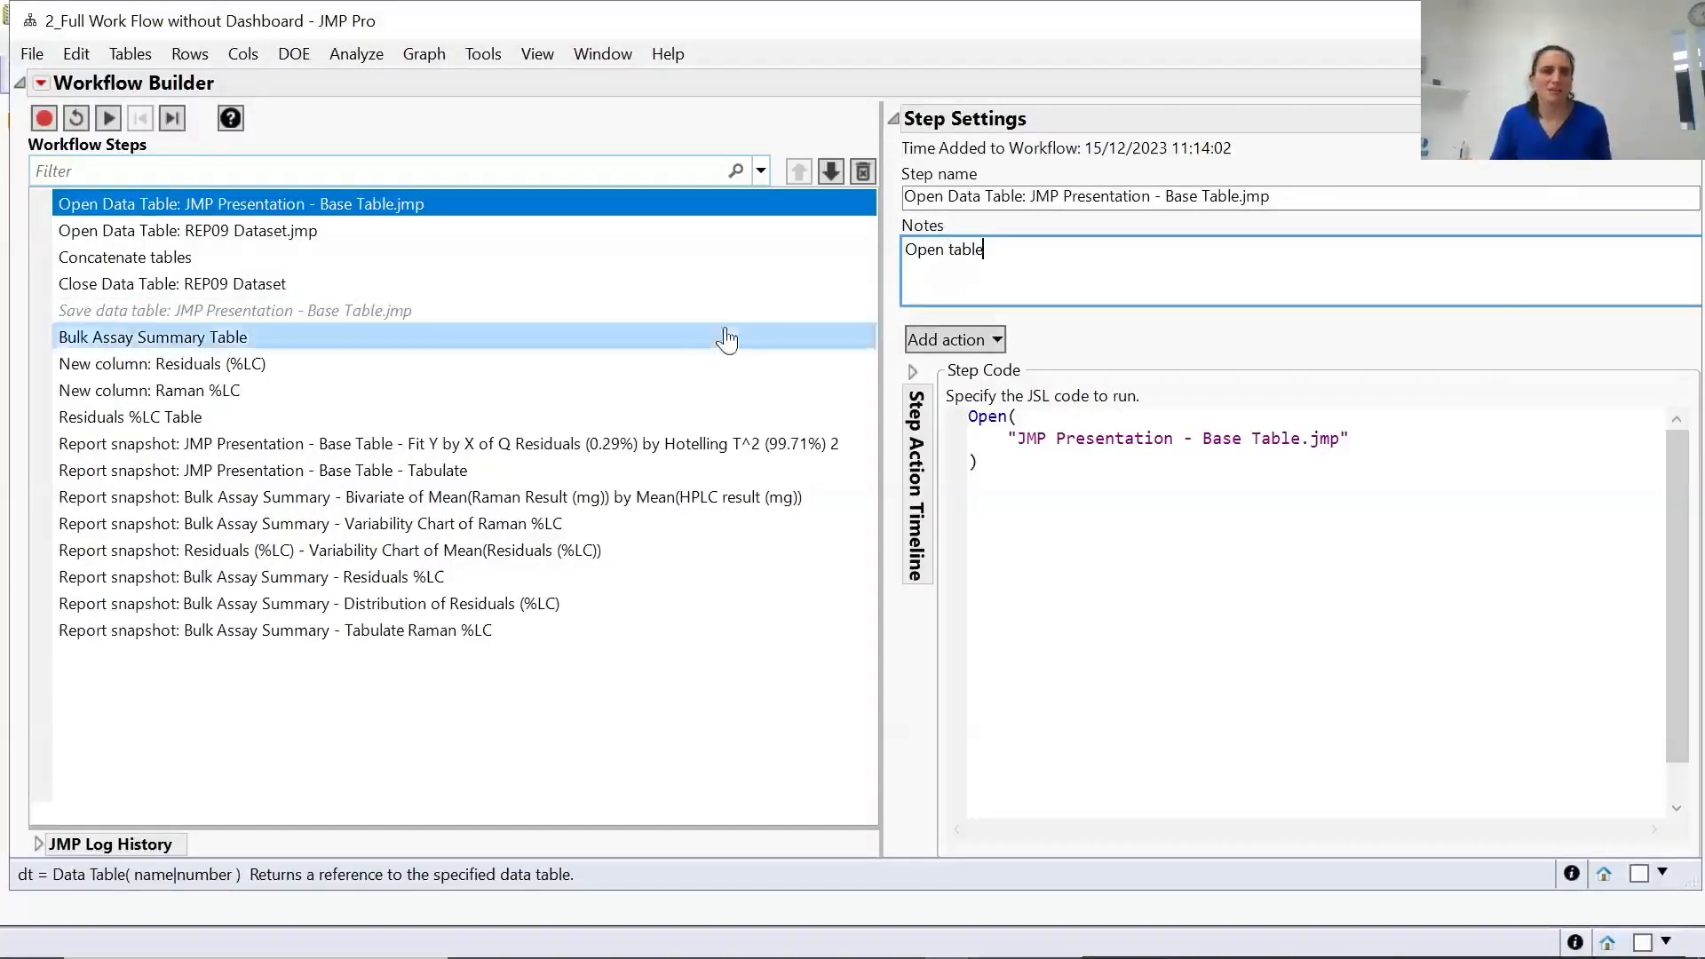
click(723, 336)
click(417, 204)
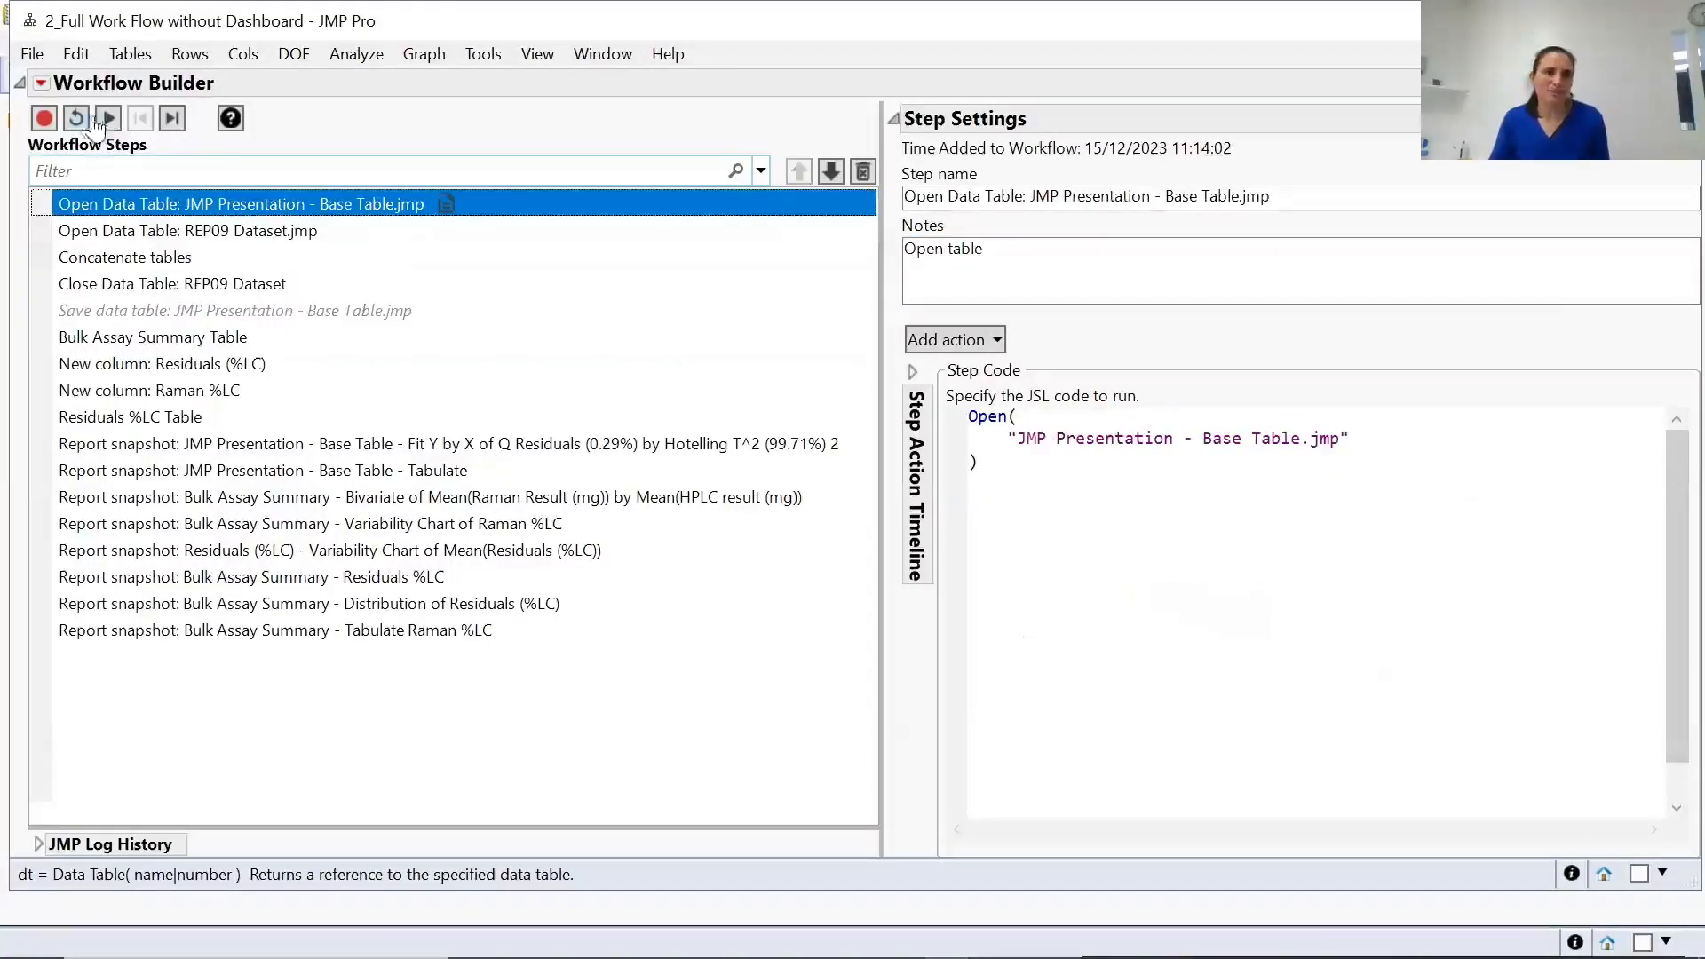
Run the whole workflow and show the settings of its Open Data Table: REP09 Dataset.jmp step.
click(109, 120)
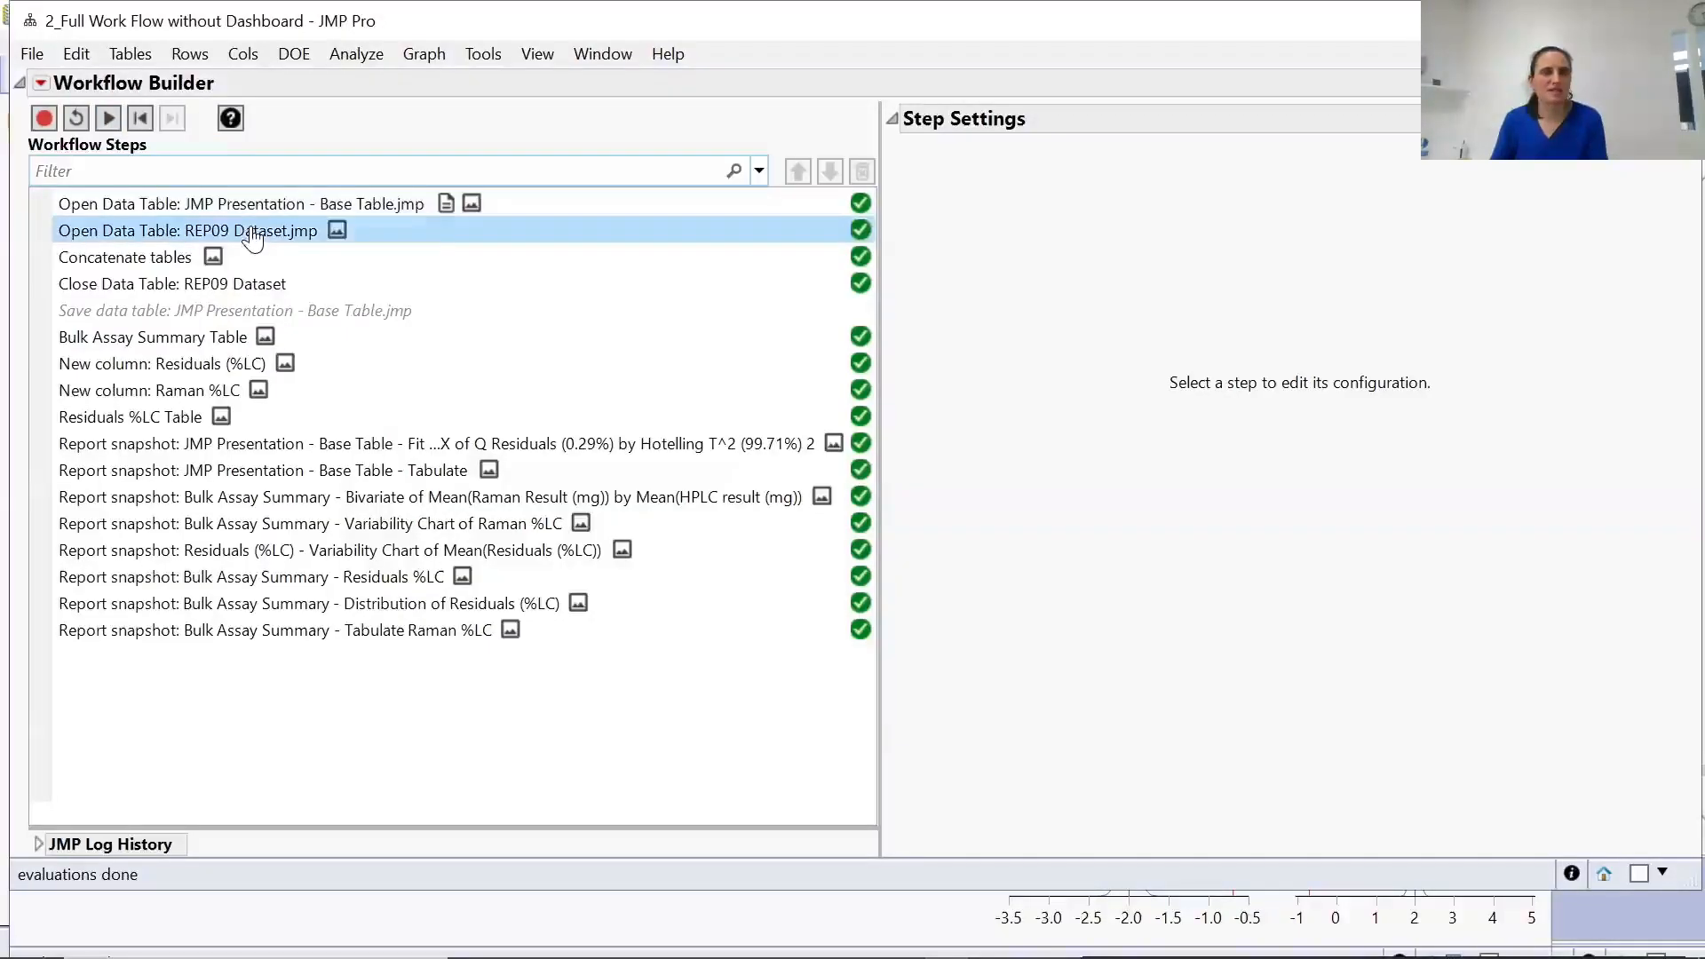
click(192, 234)
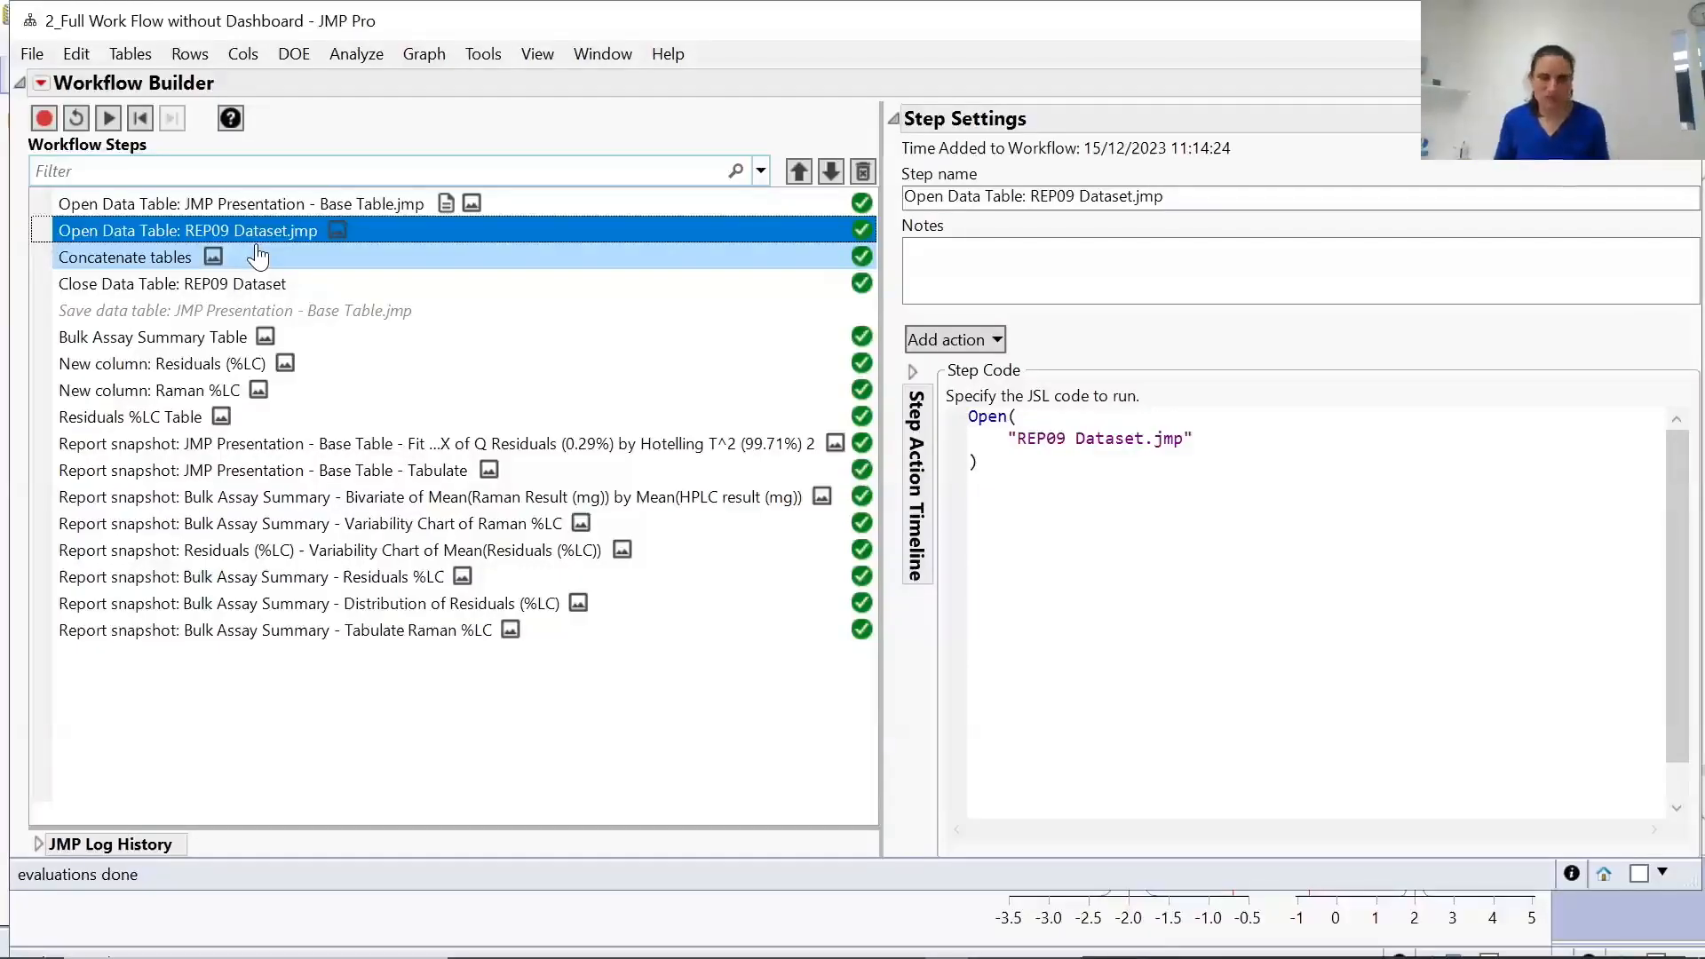
Look through the open windows for the reports and data tables generated by the workflow.
key(alt+Tab)
key(alt+Tab)
key(alt+Tab)
key(alt+Tab)
key(alt+Tab)
key(alt+Tab)
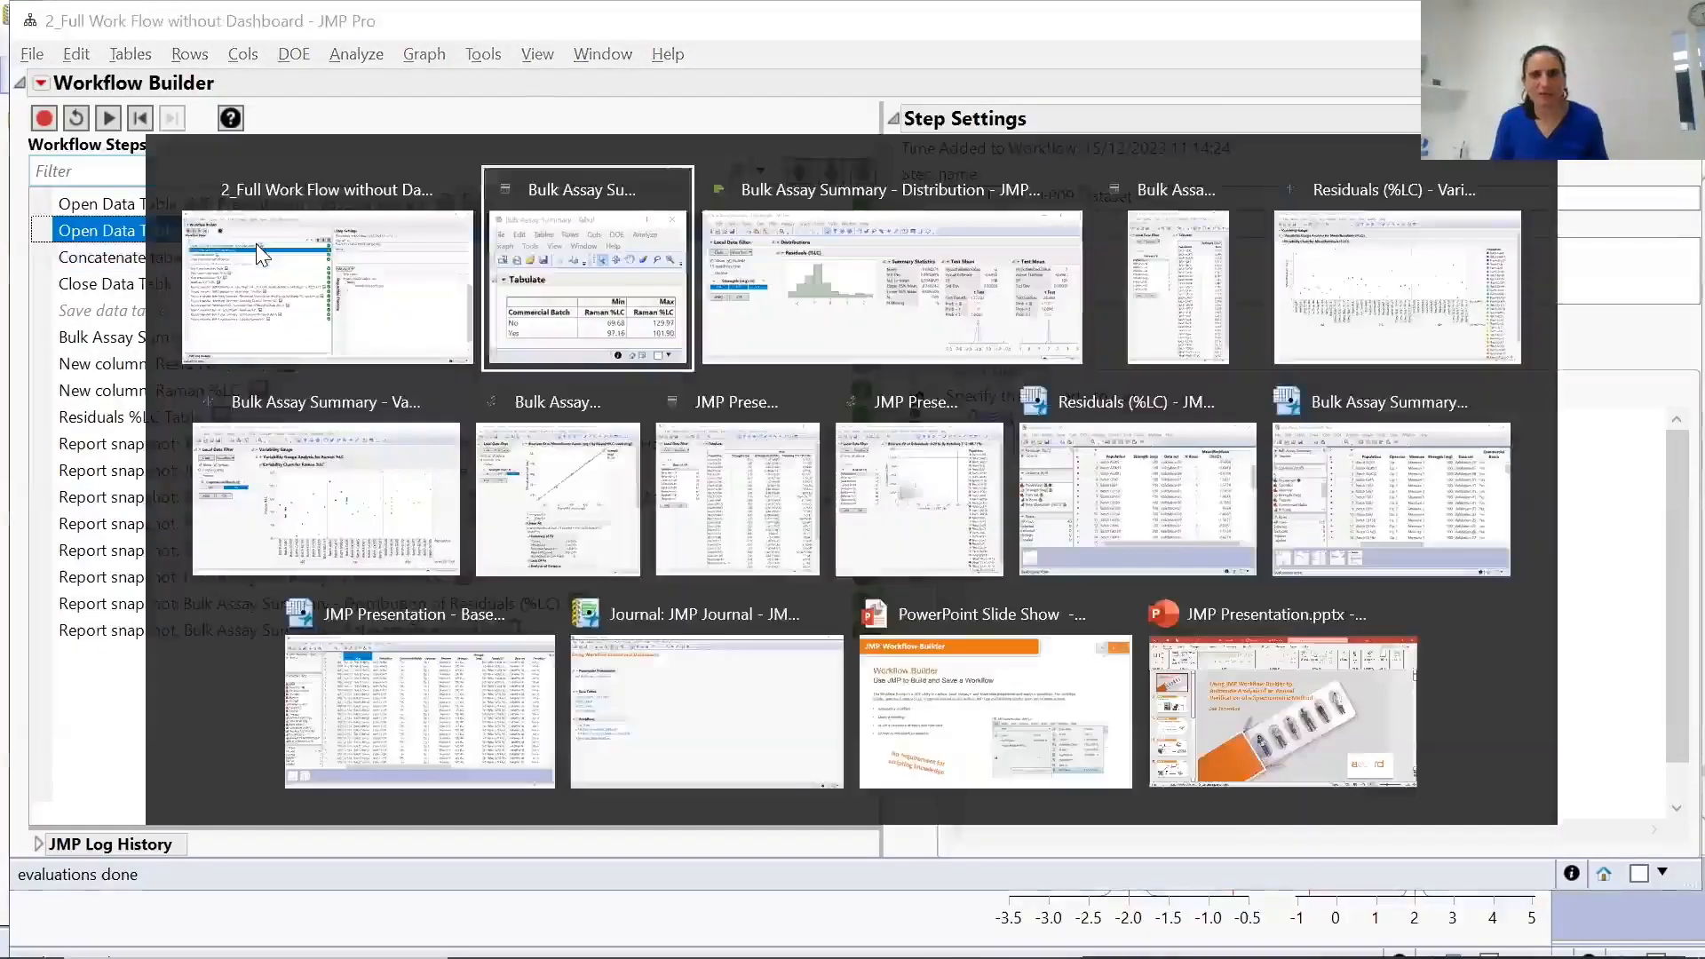
key(alt+Tab)
key(alt+Tab)
key(alt+Tab)
key(alt+Tab)
key(alt+Tab)
key(alt+Tab)
key(alt+Tab)
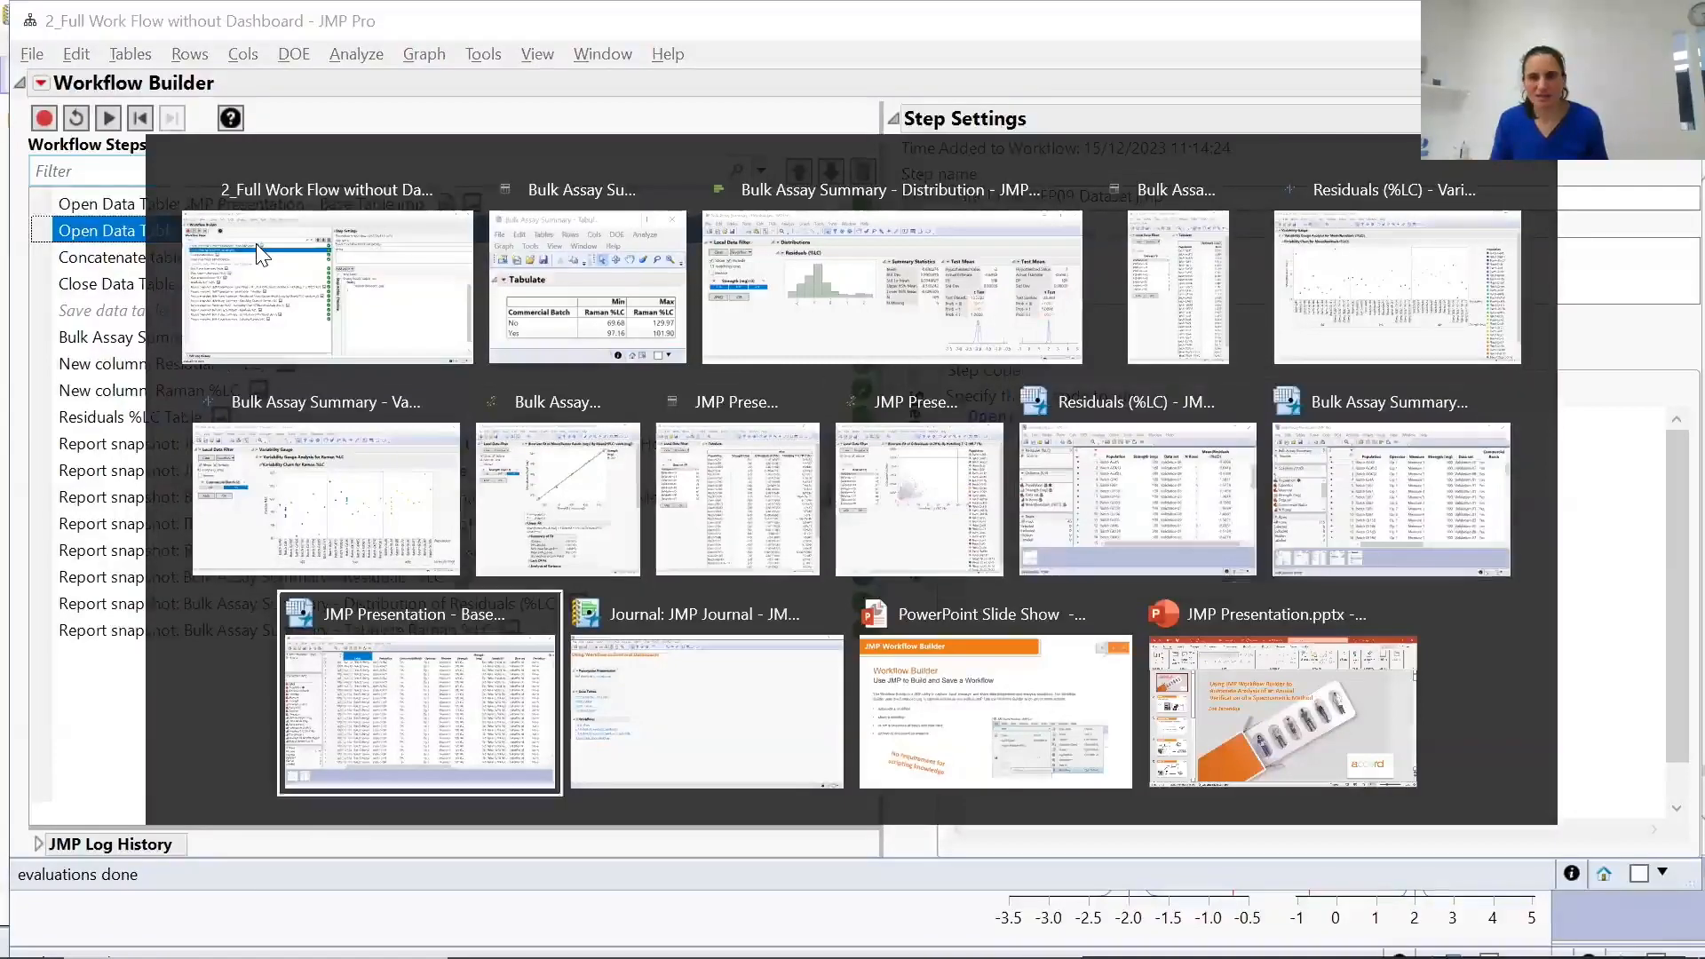
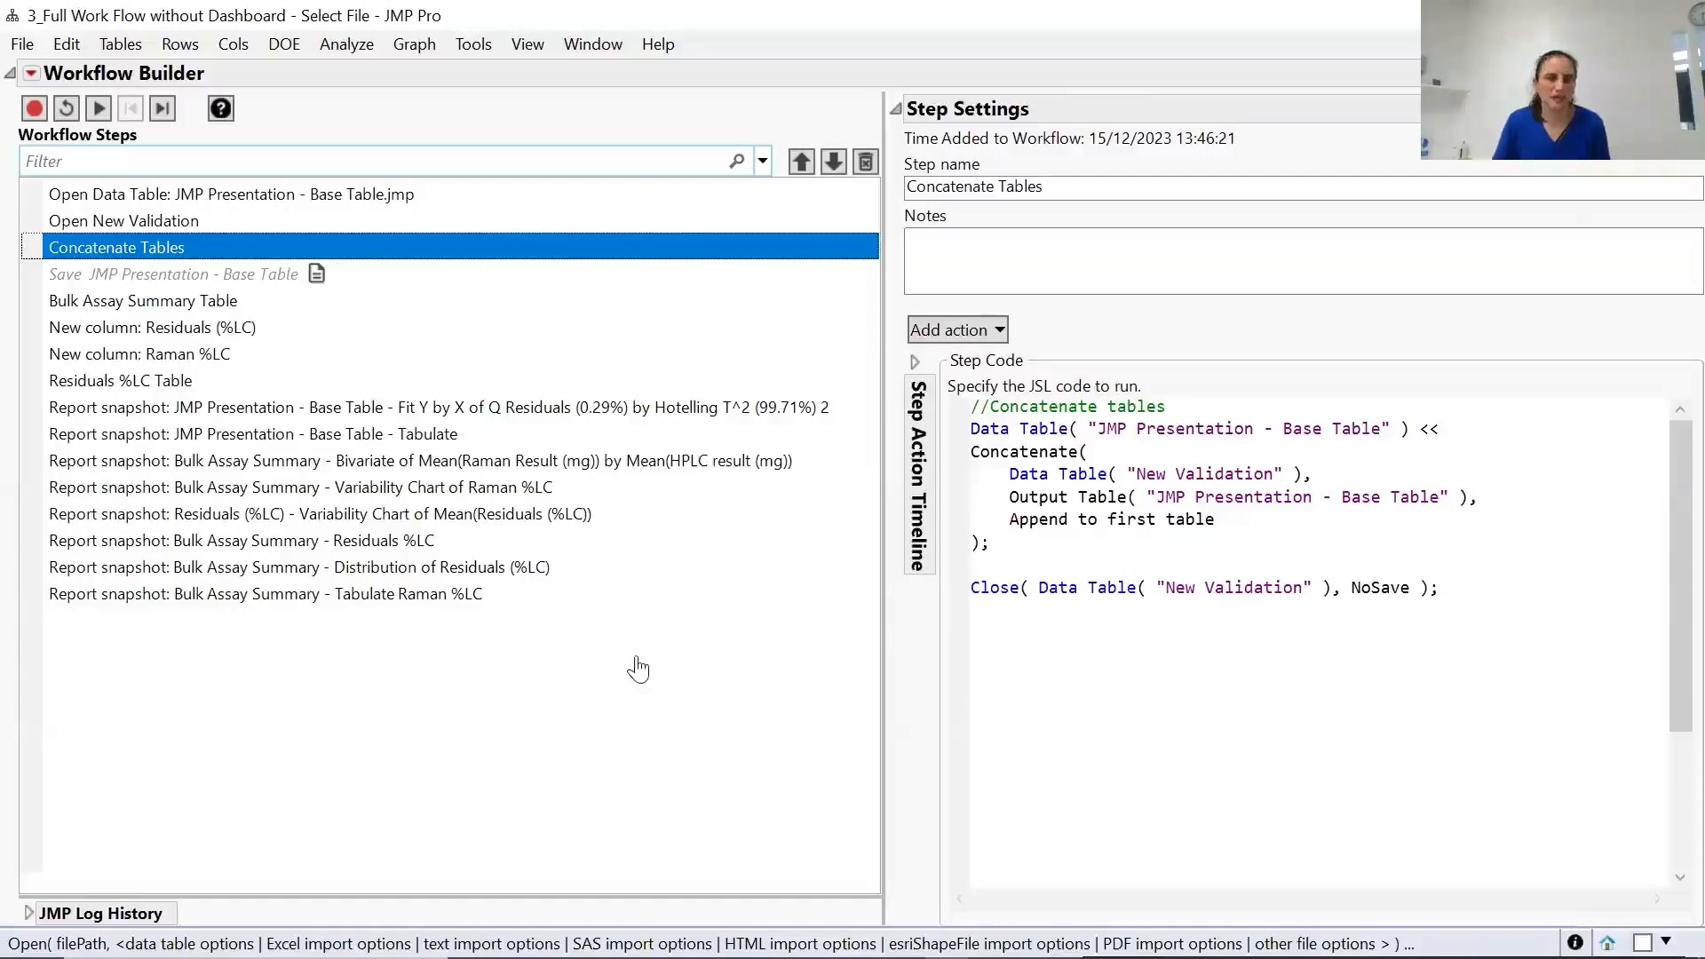
Run the Select File workflow with REP09 Dataset.jmp as the new validation file and bring up the Raman %LC Tabulate report by commercial batch.
click(100, 108)
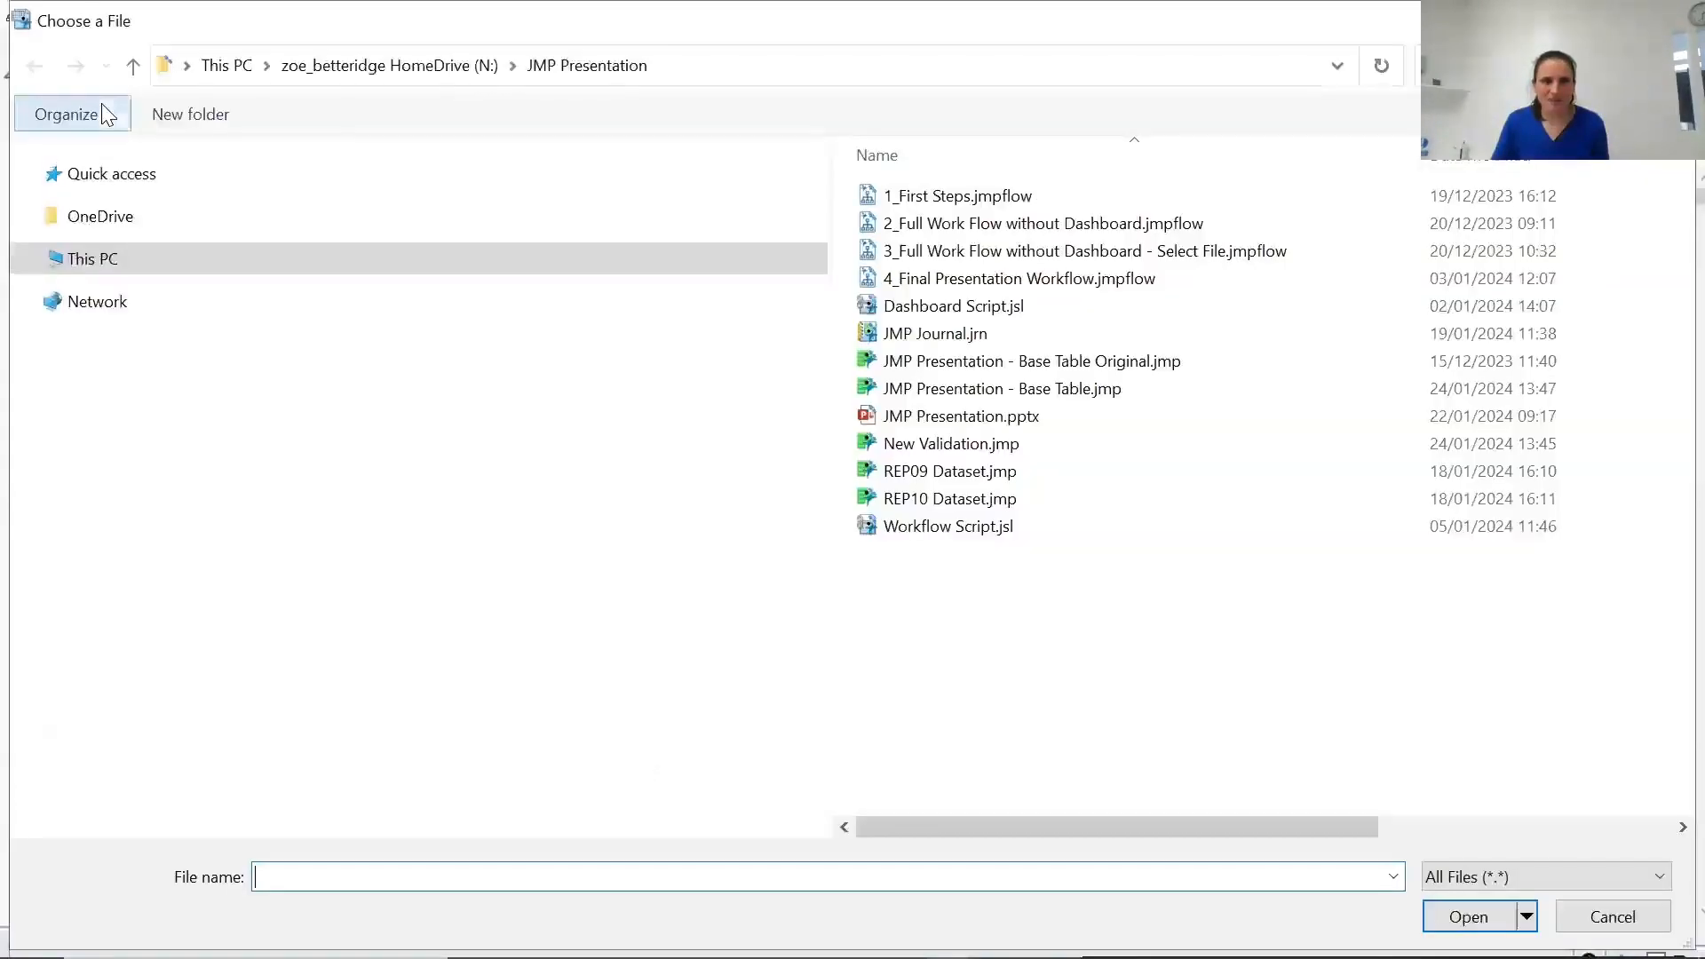
click(947, 480)
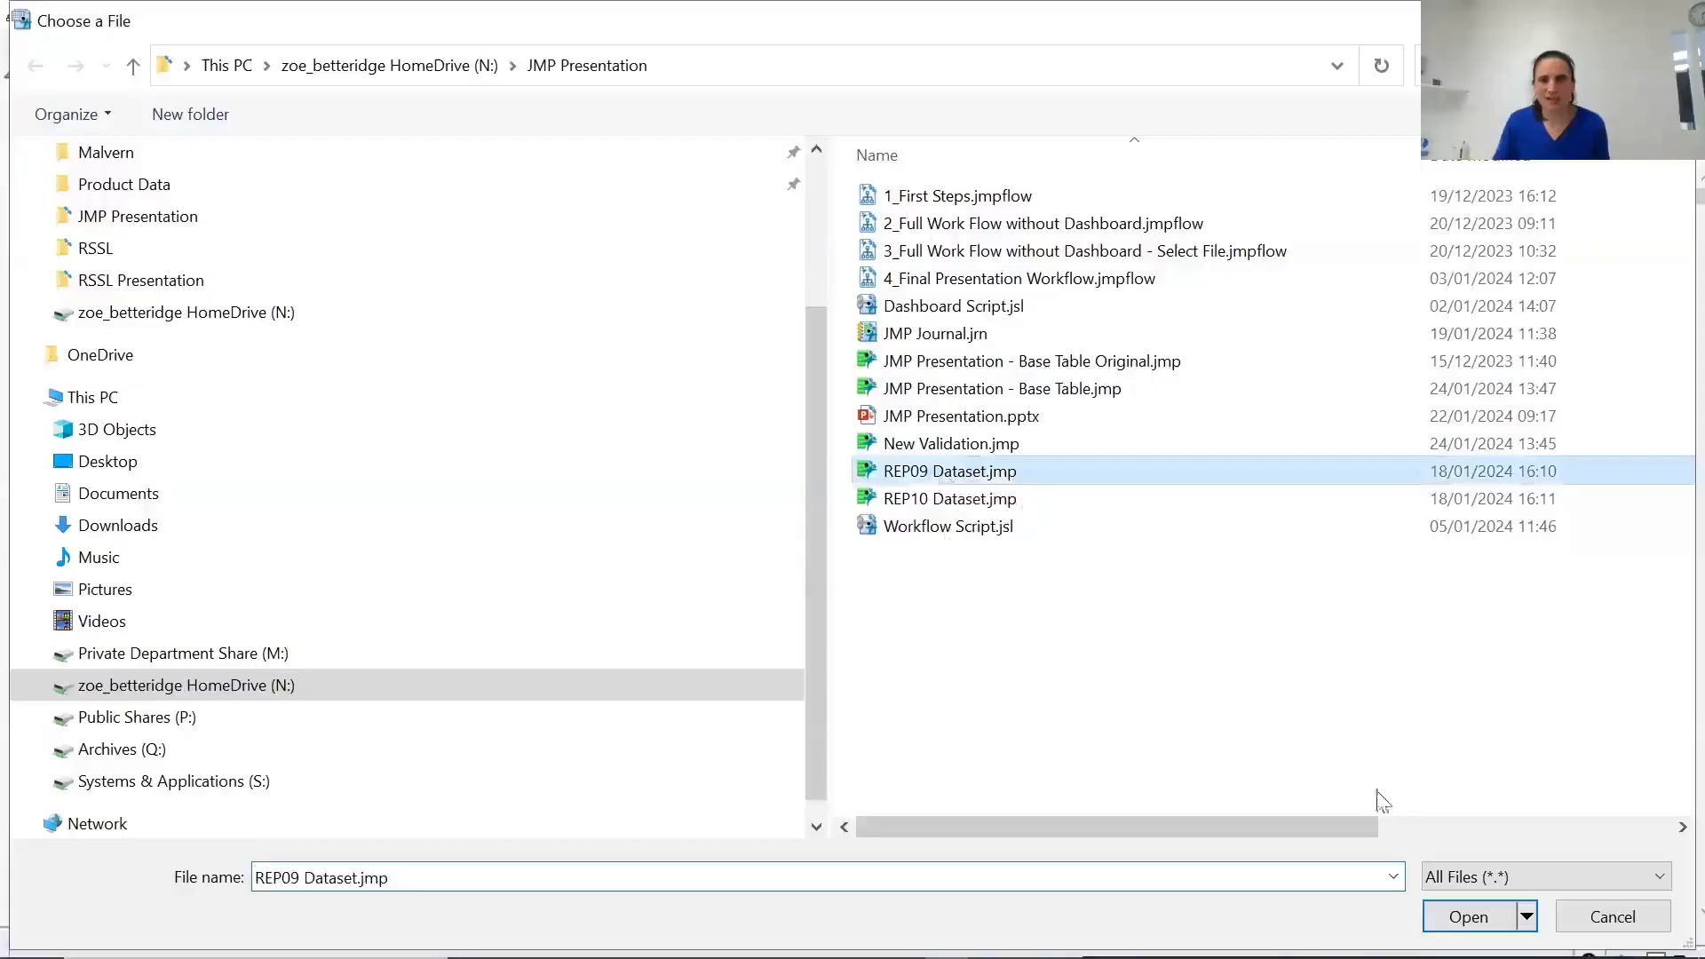
click(1468, 917)
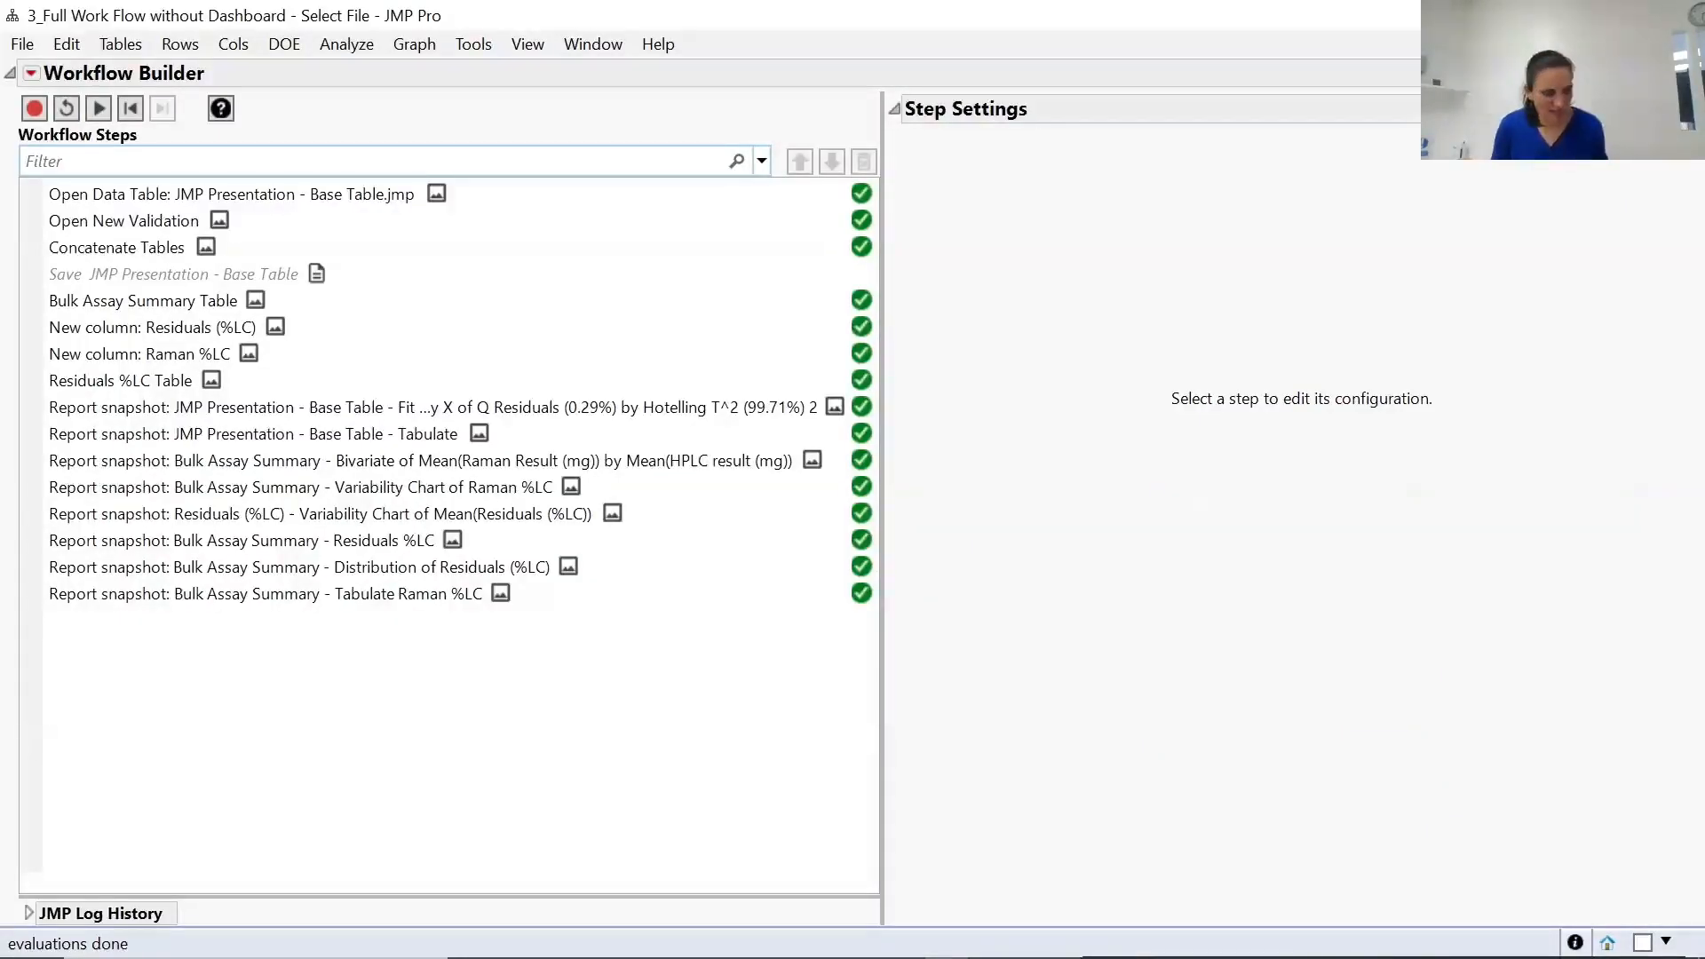
key(alt+Tab)
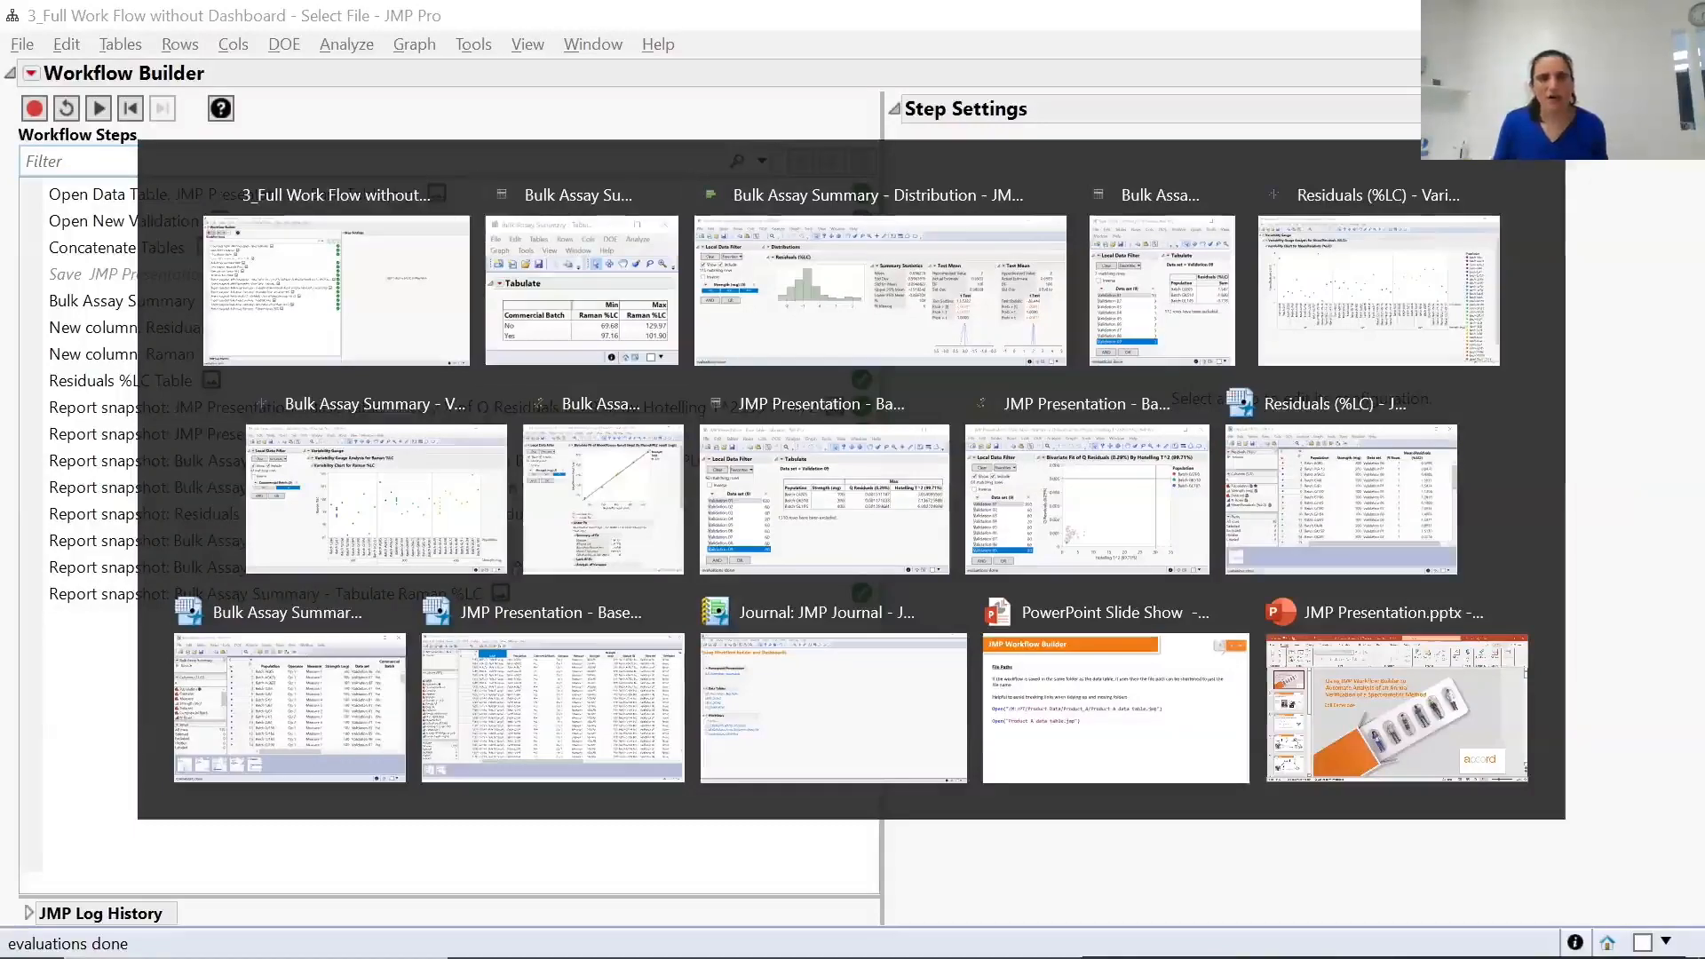
key(alt+Tab)
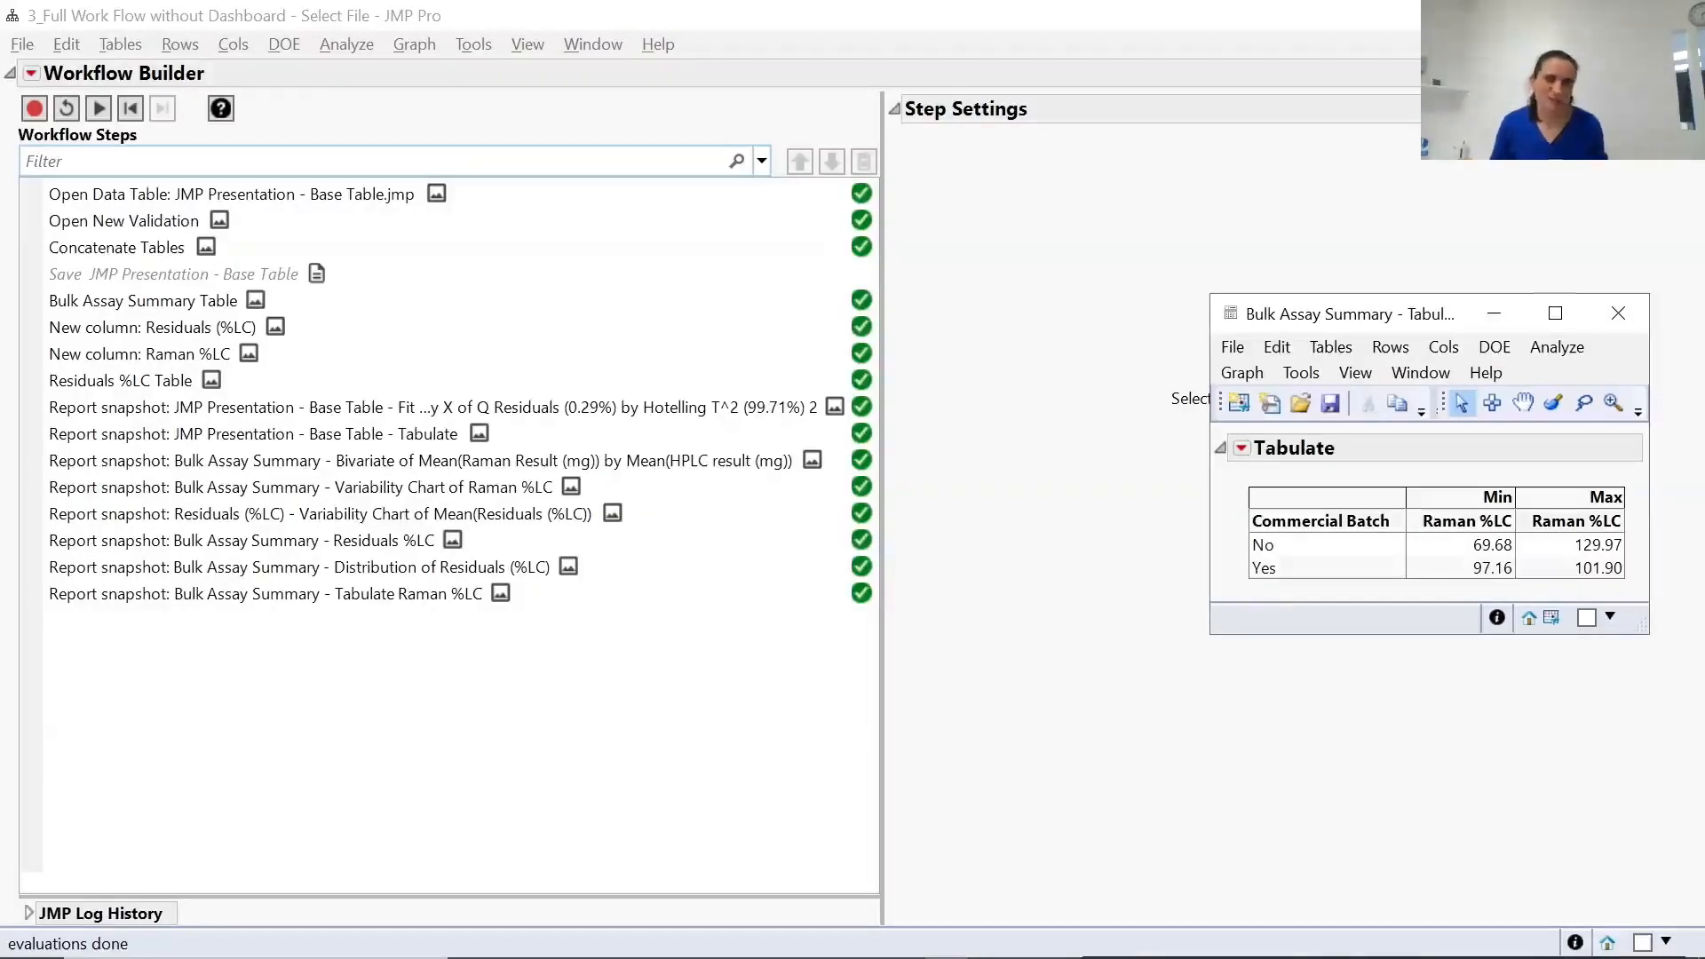
Switch to the PowerPoint slide show and advance to the JMP Dashboards slide.
key(alt+Tab)
key(alt+Tab)
key(alt+Tab)
key(alt+Tab)
key(alt+Tab)
key(alt+Tab)
key(alt+Tab)
key(alt+Tab)
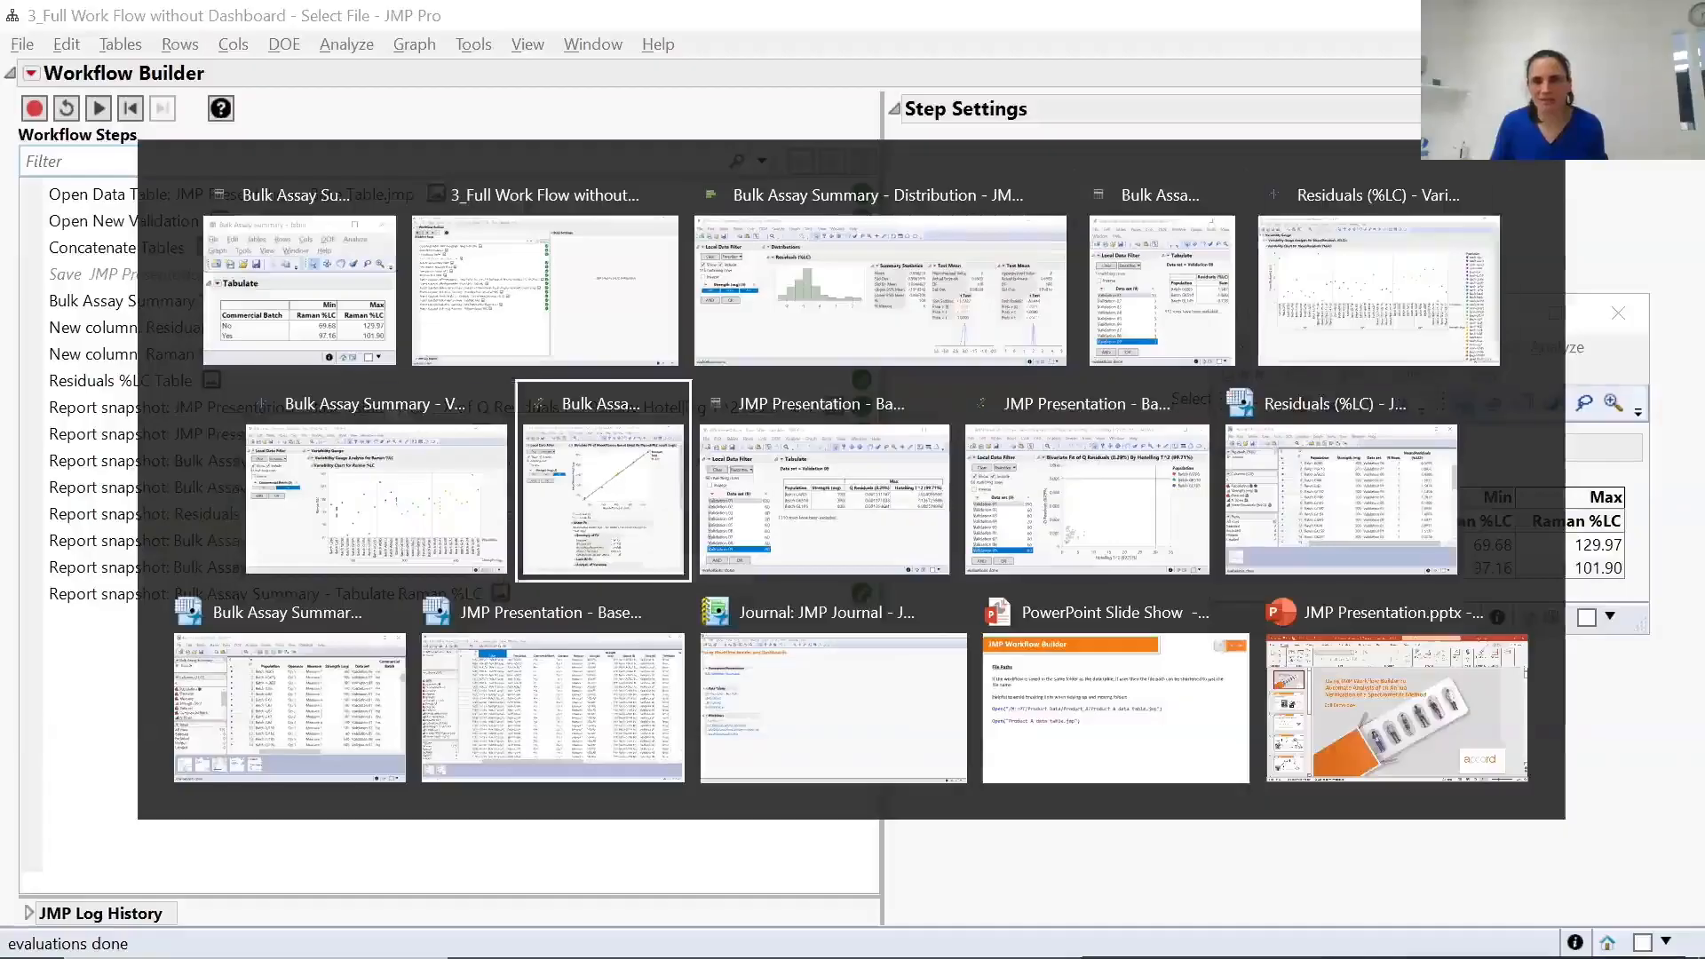
key(alt+Tab)
key(alt+Tab)
key(alt+Tab)
key(alt+Tab)
key(alt+Tab)
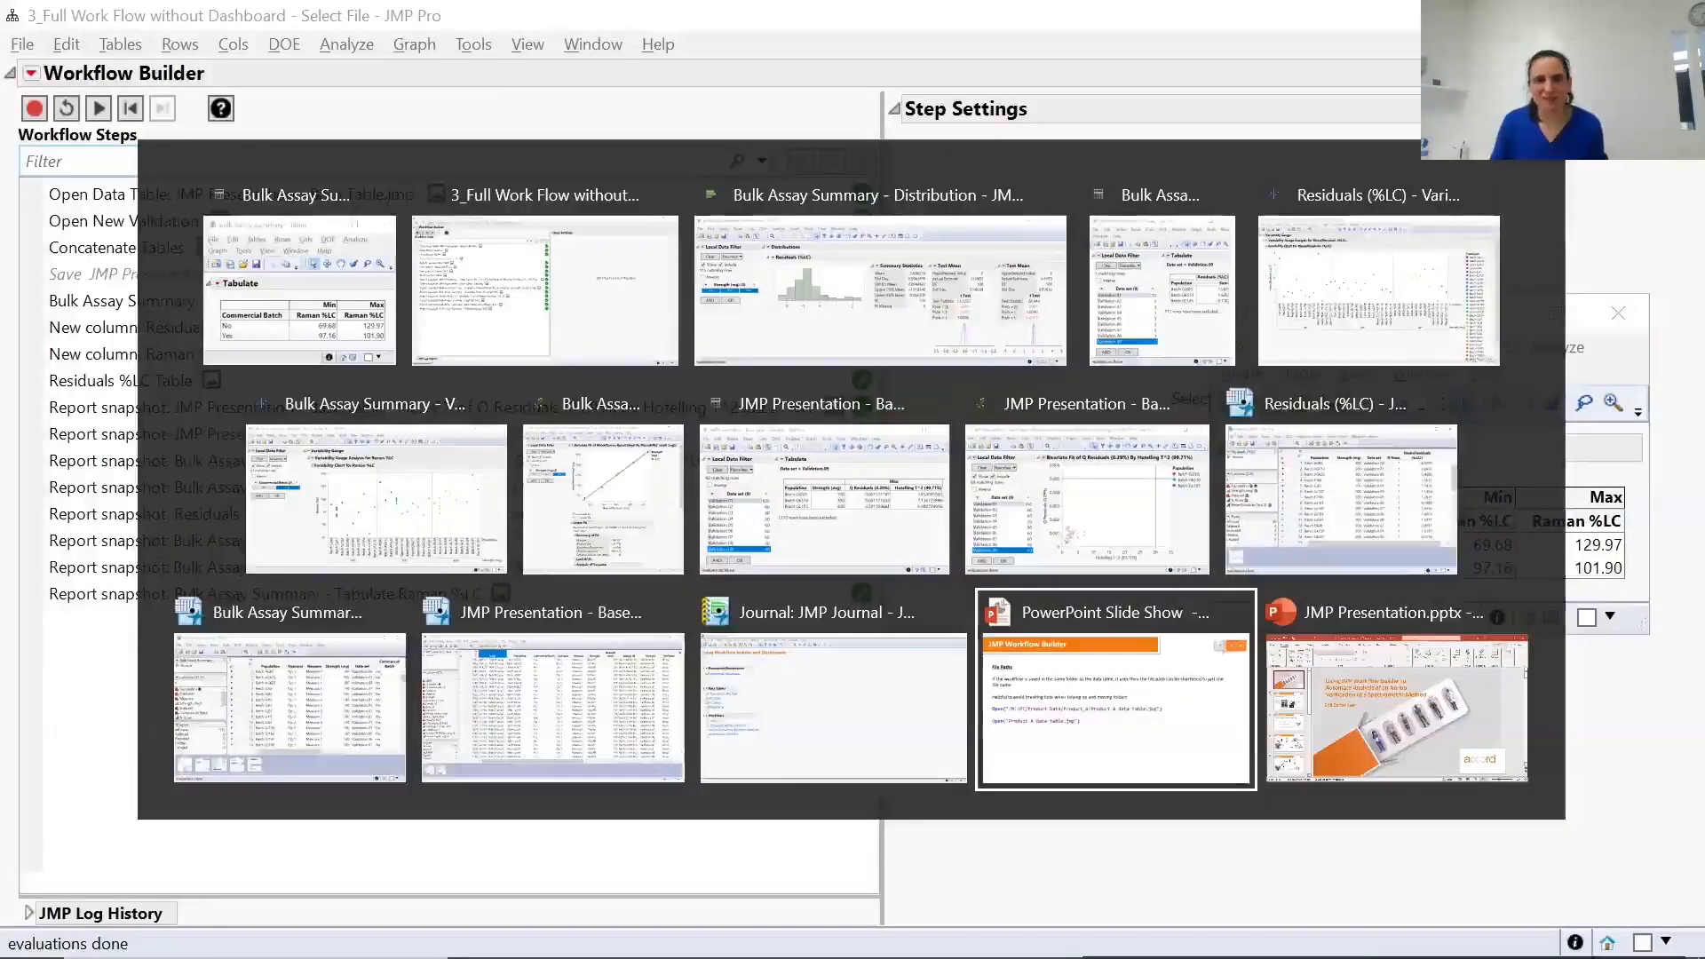
key(Right)
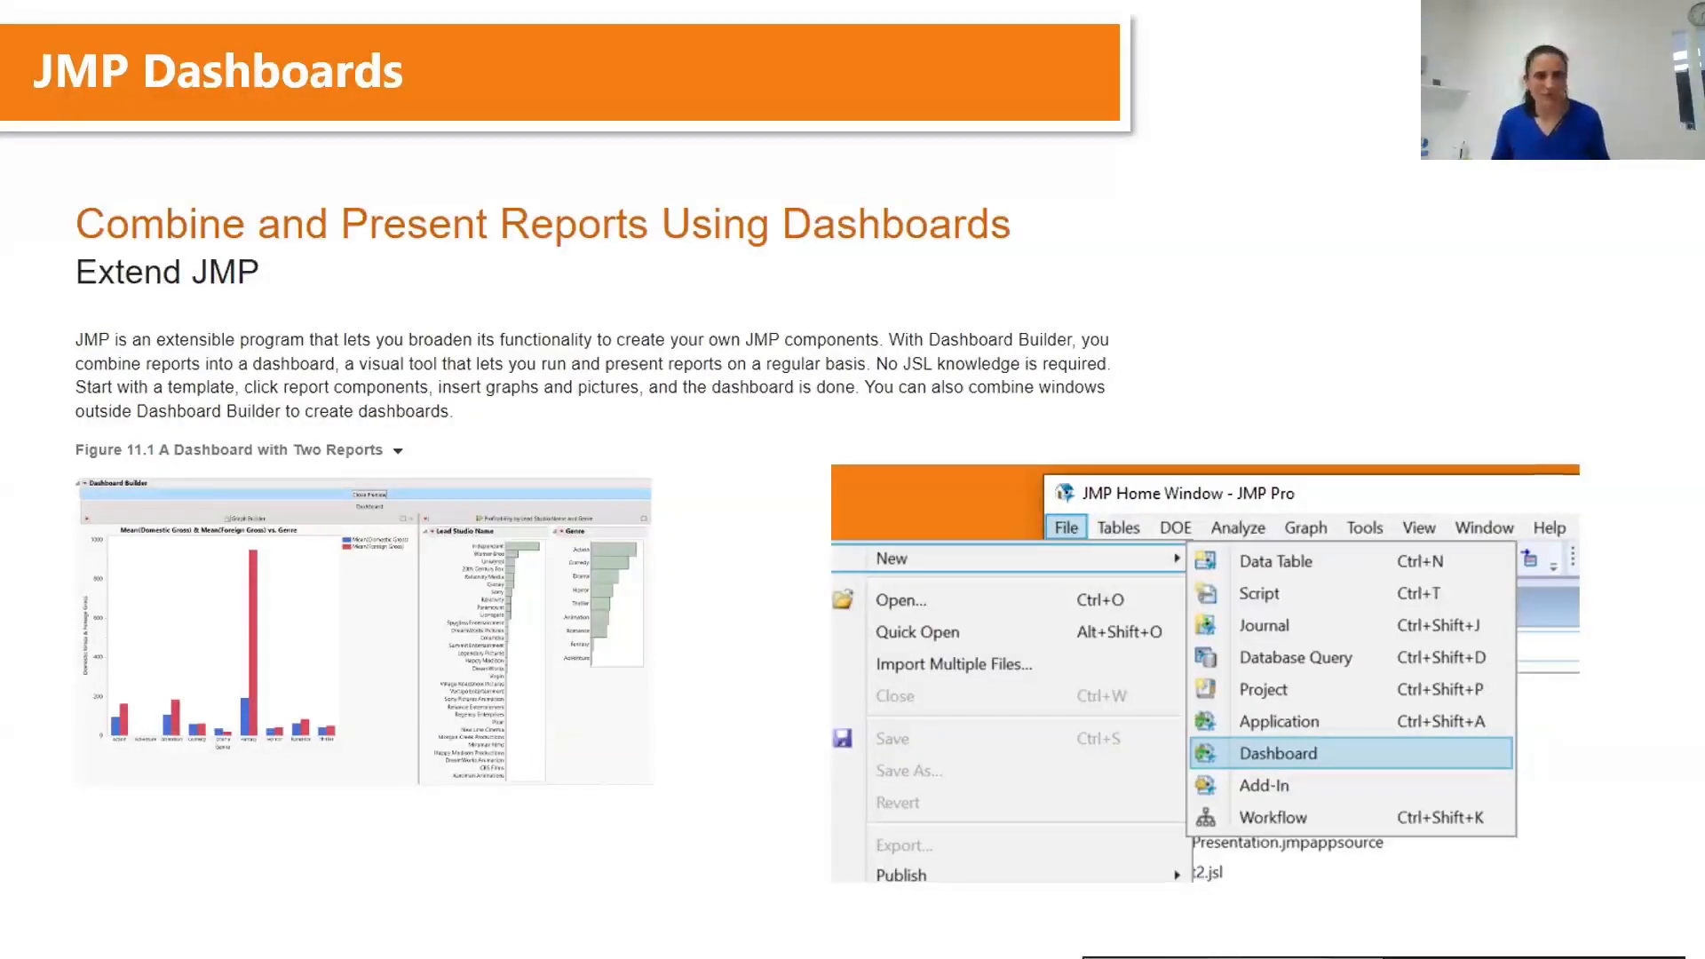
Switch back to JMP Pro and combine the Bulk Assay Summary - Tabulate, Variability Chart of Raman %LC and Residuals (%LC) windows into a dashboard.
key(alt+Tab)
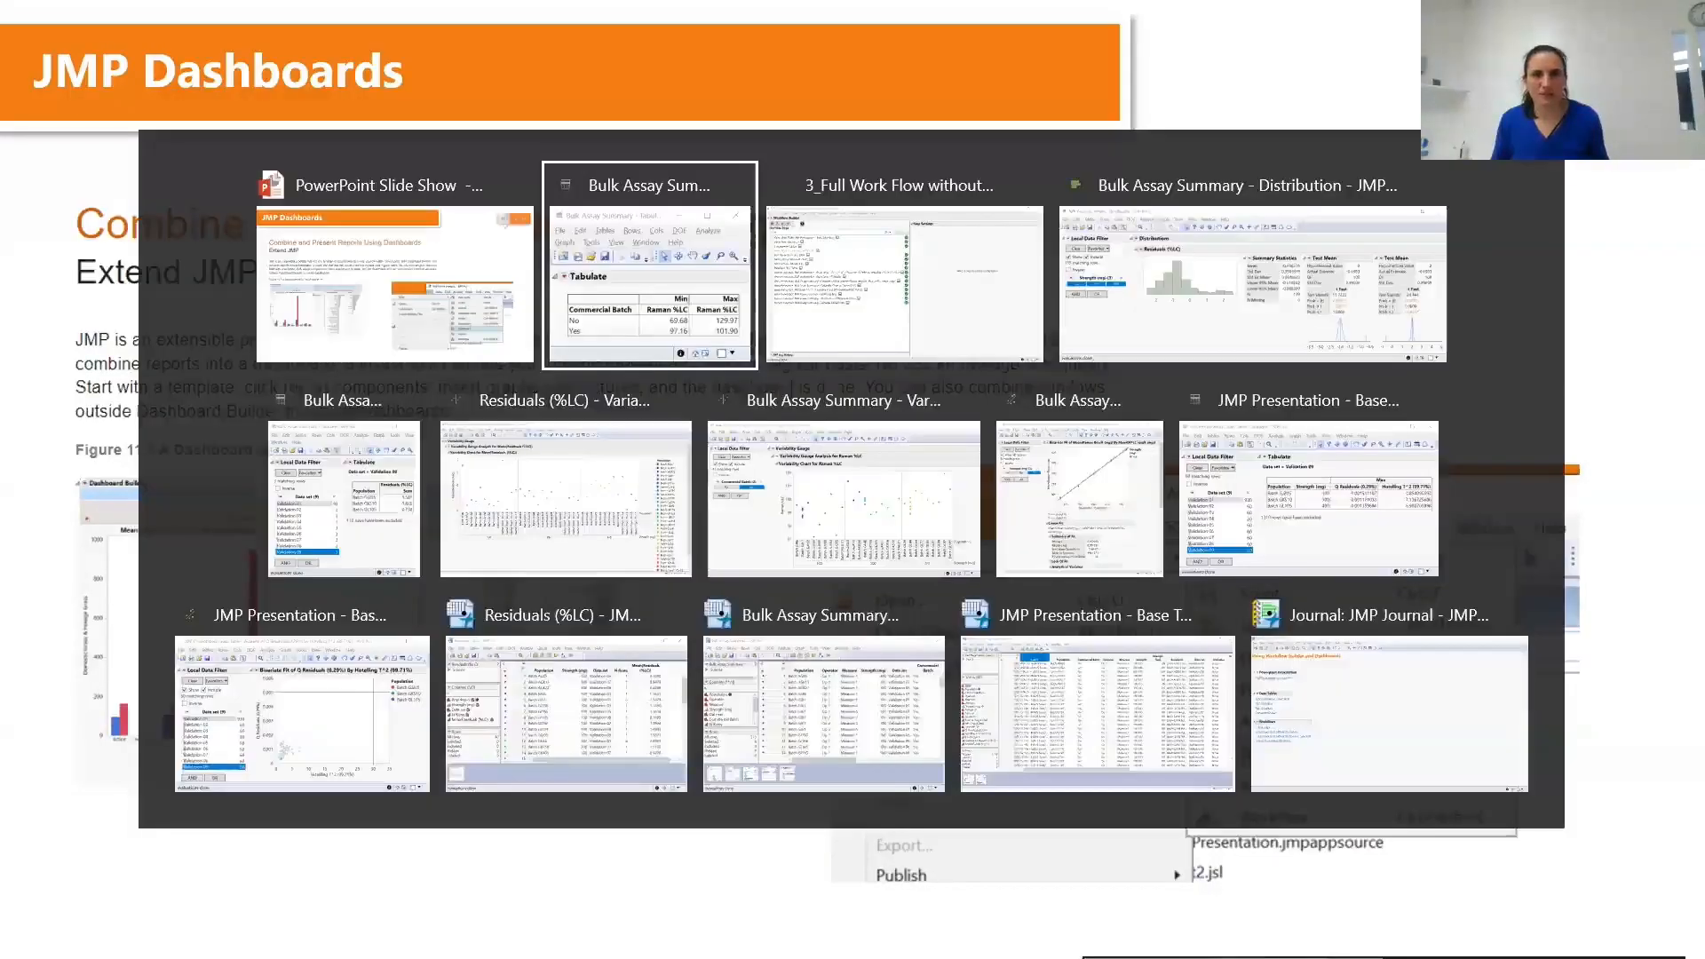
key(alt+Tab)
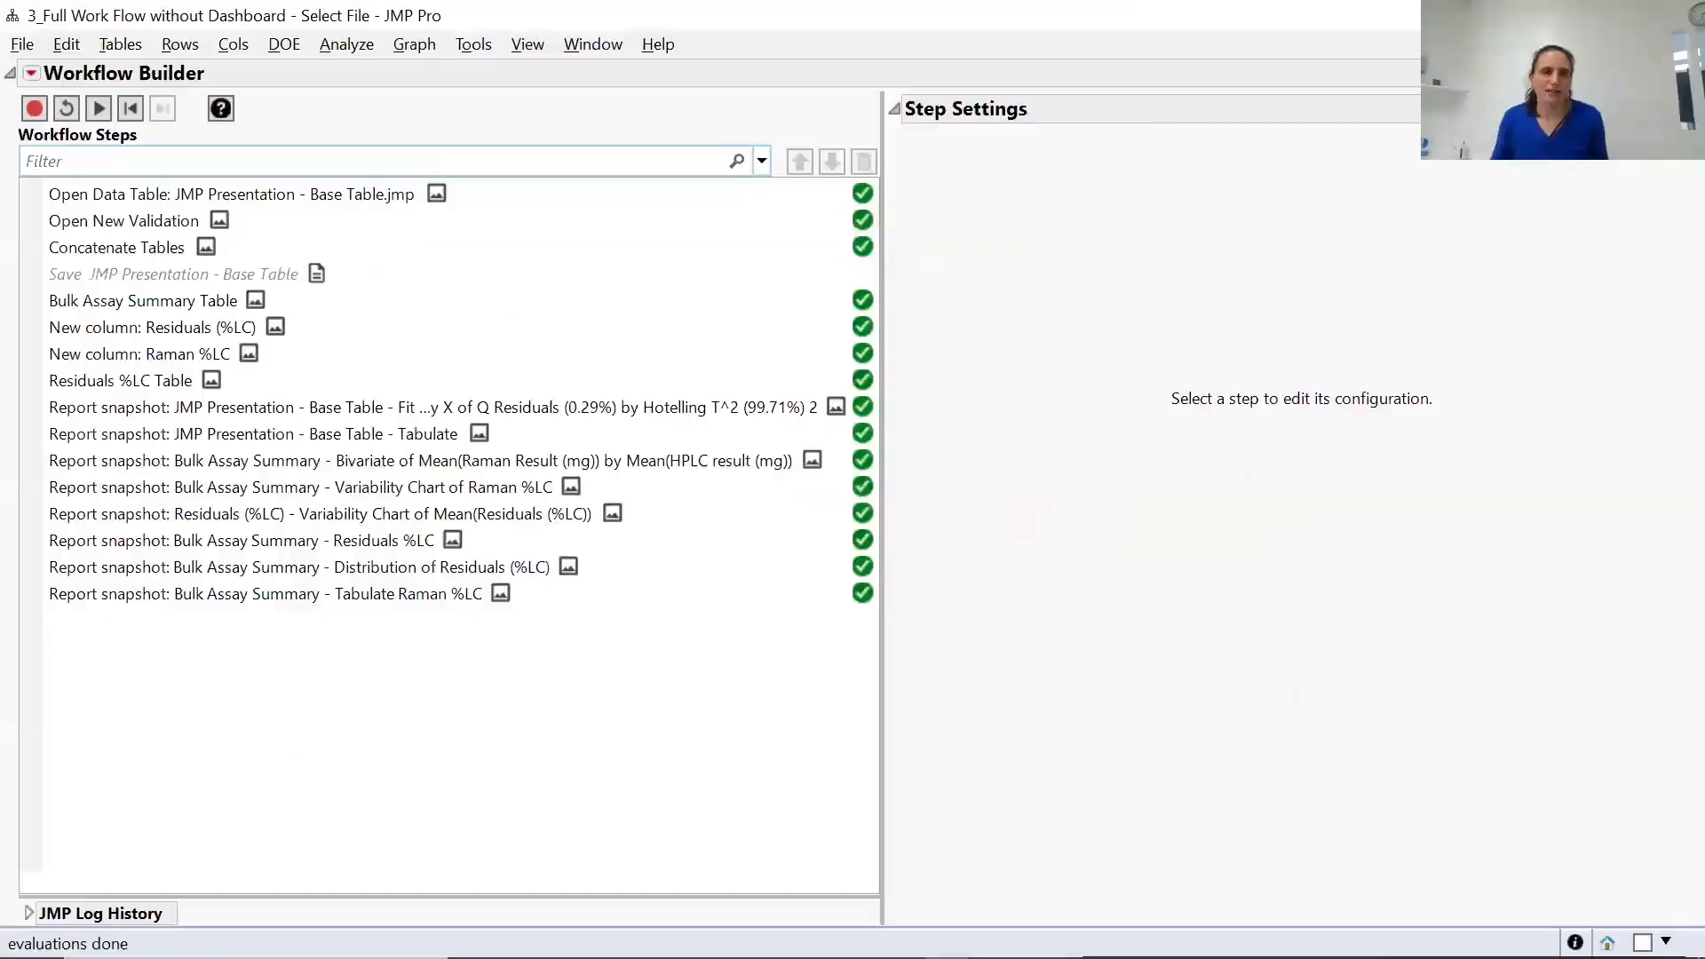
click(590, 46)
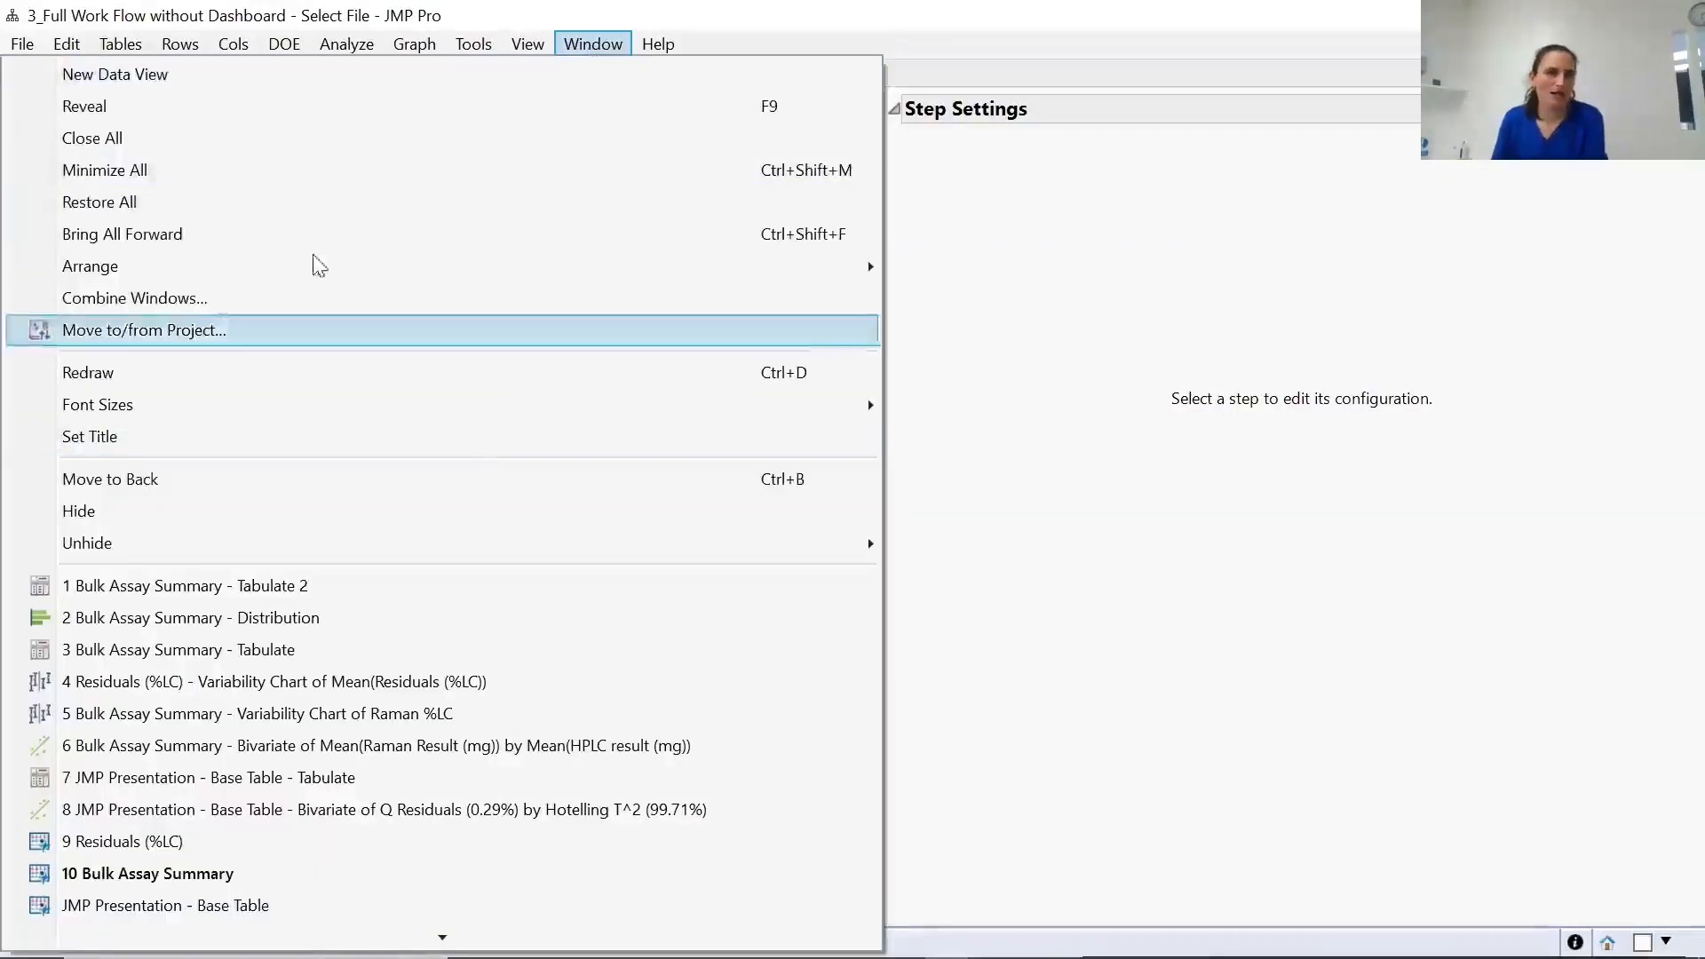
click(196, 306)
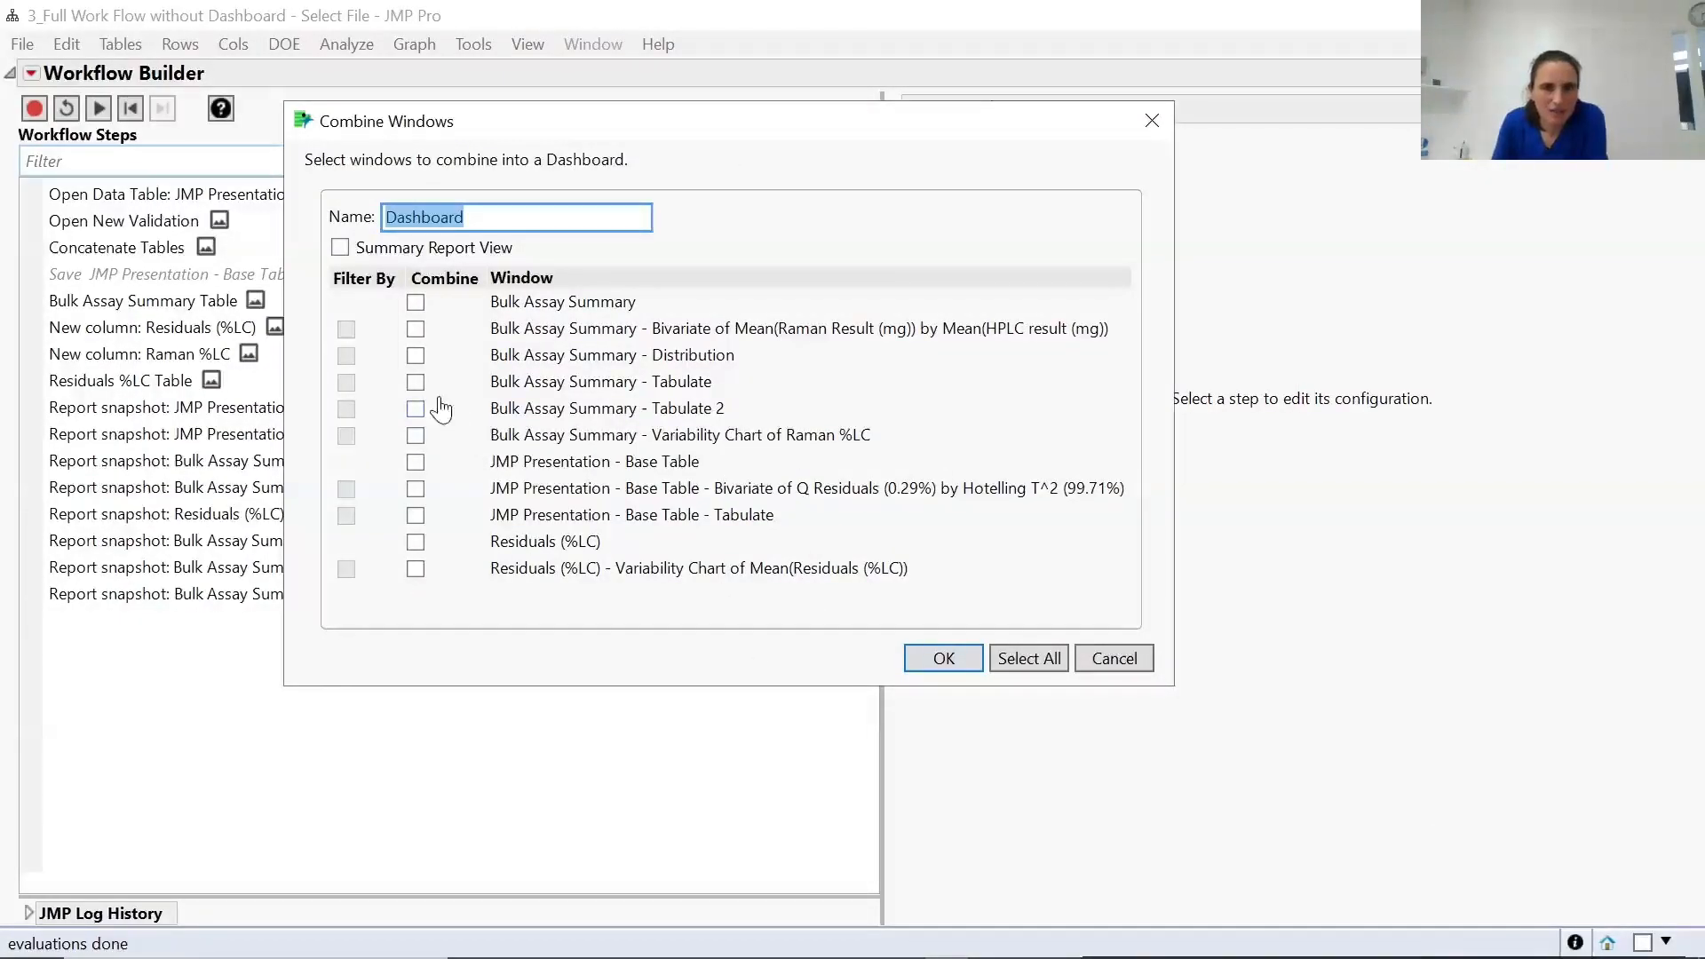
click(415, 385)
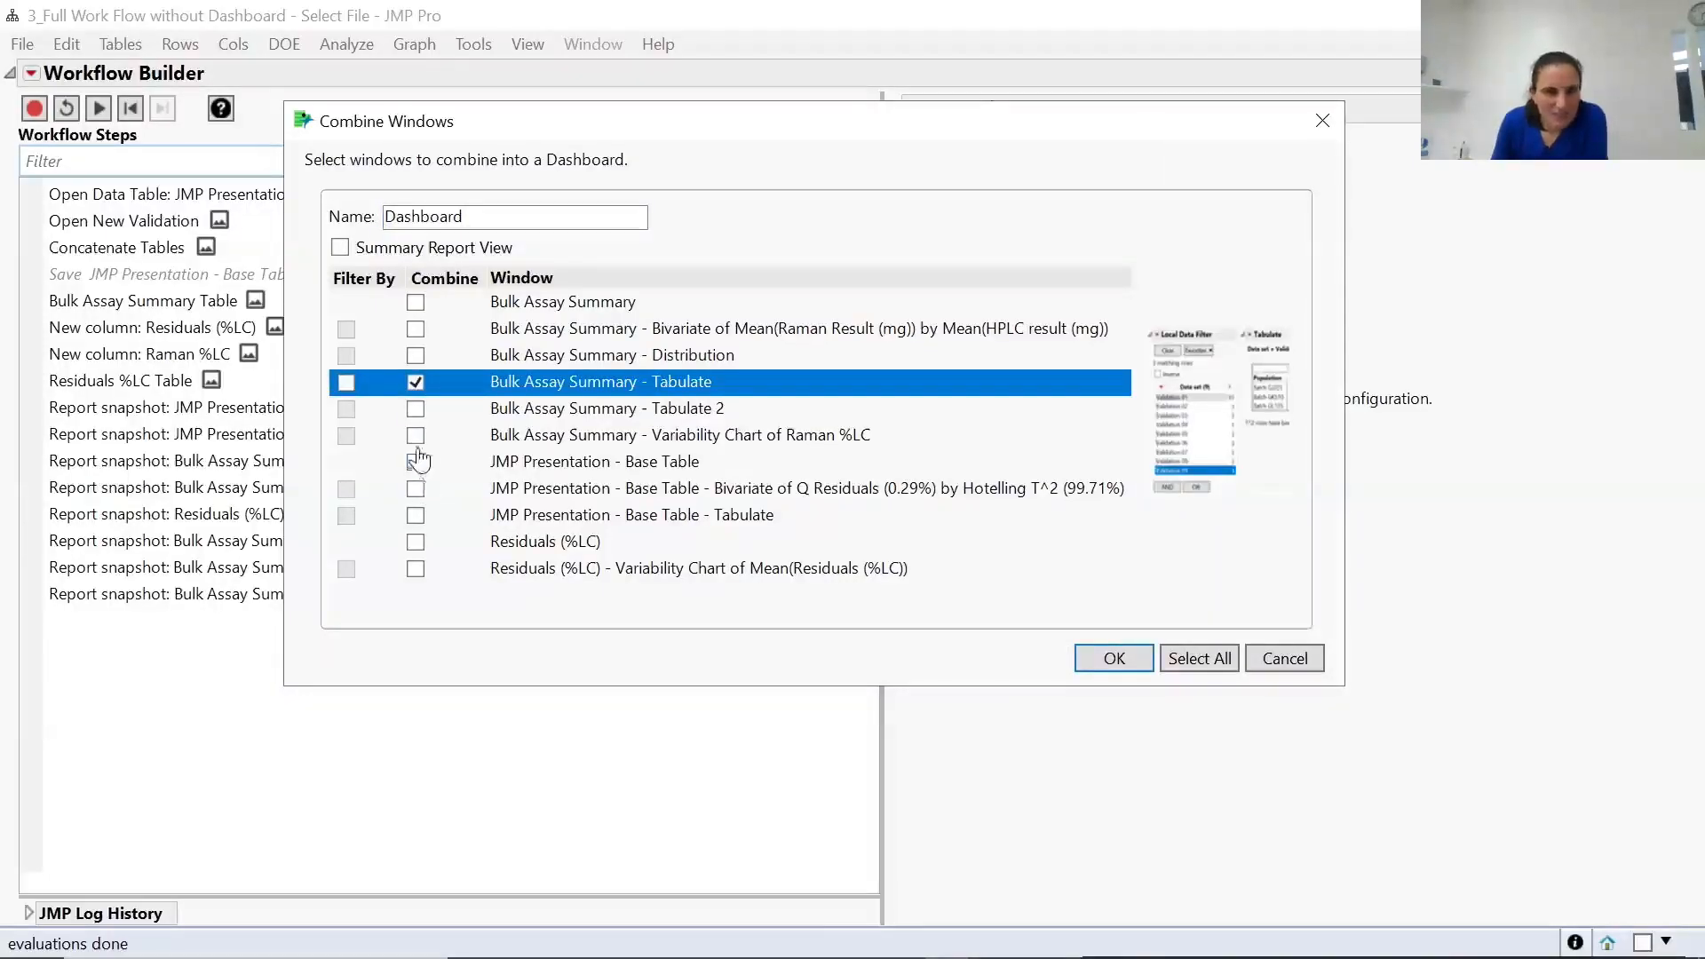
click(417, 438)
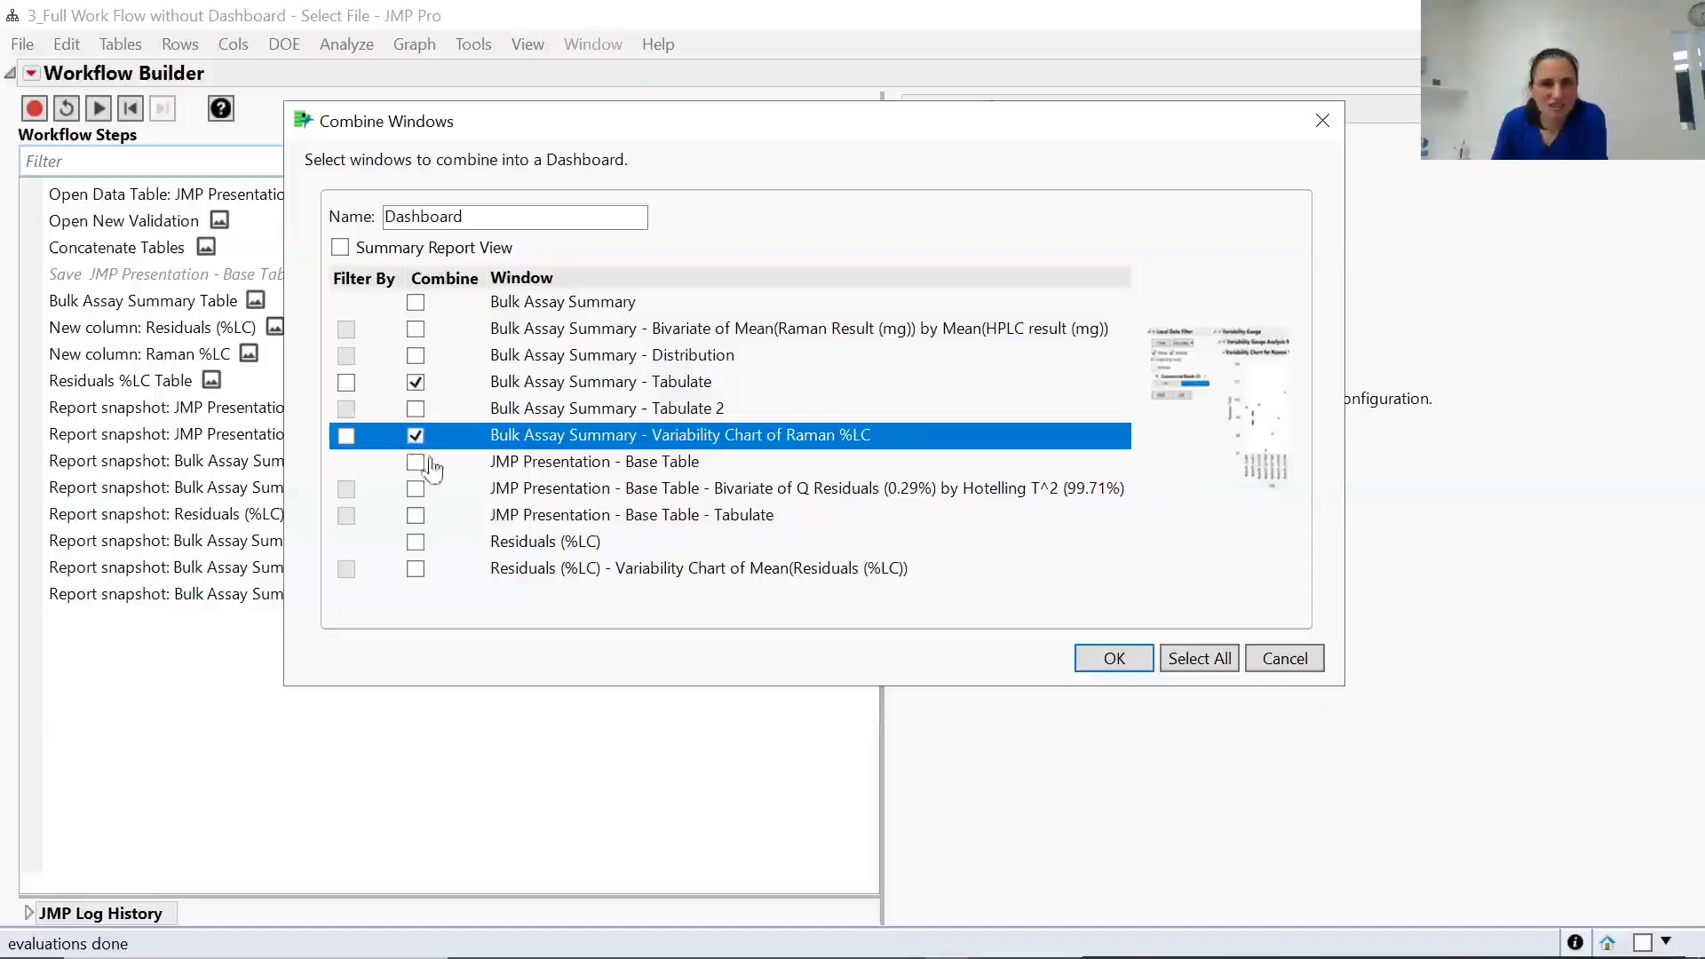
click(416, 543)
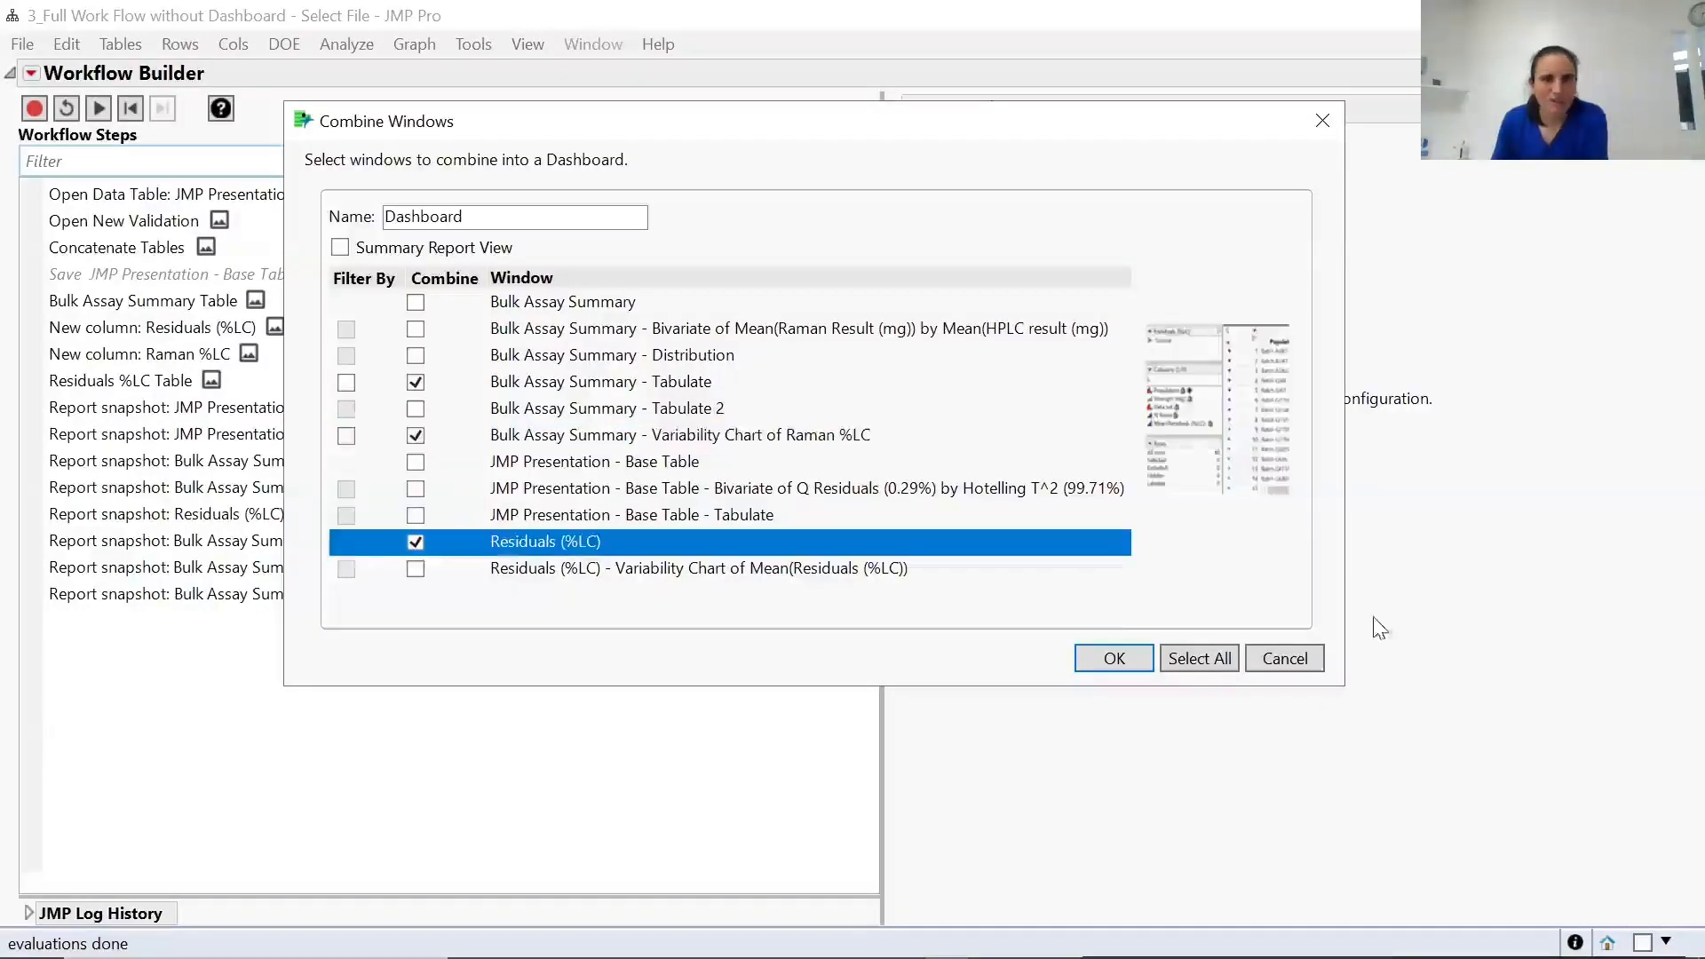
click(1116, 659)
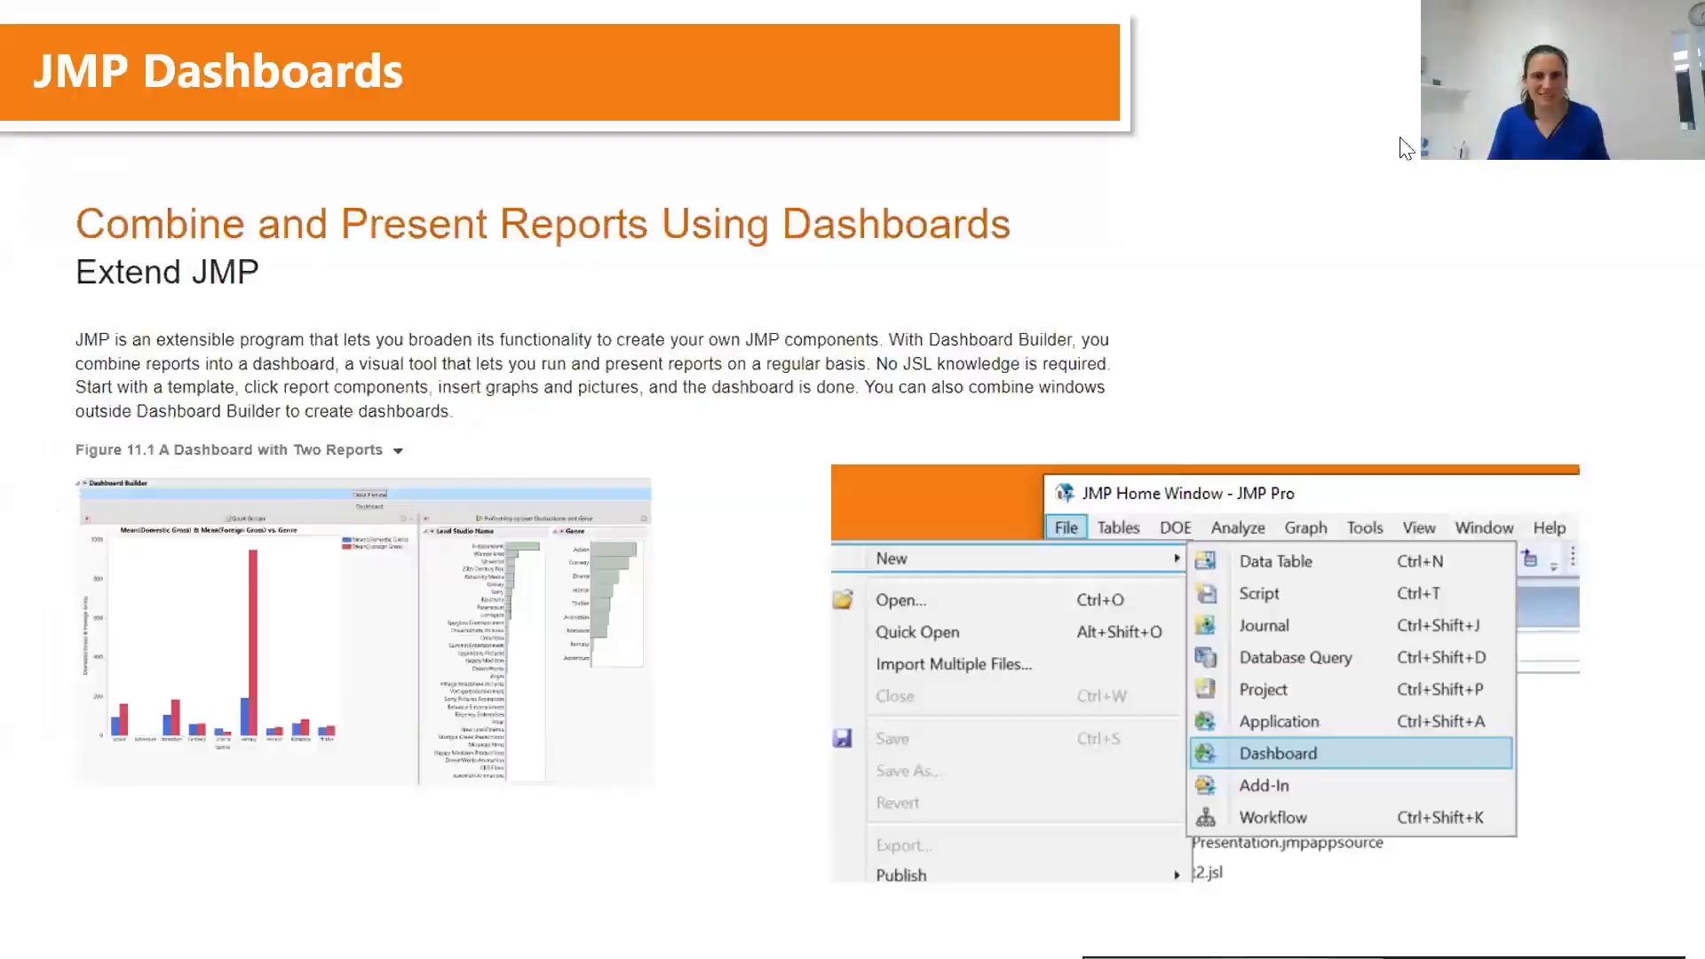
Return from the slide show to JMP Pro and accept the Data Table Options without referencing the table by name.
key(alt+Tab)
key(Tab)
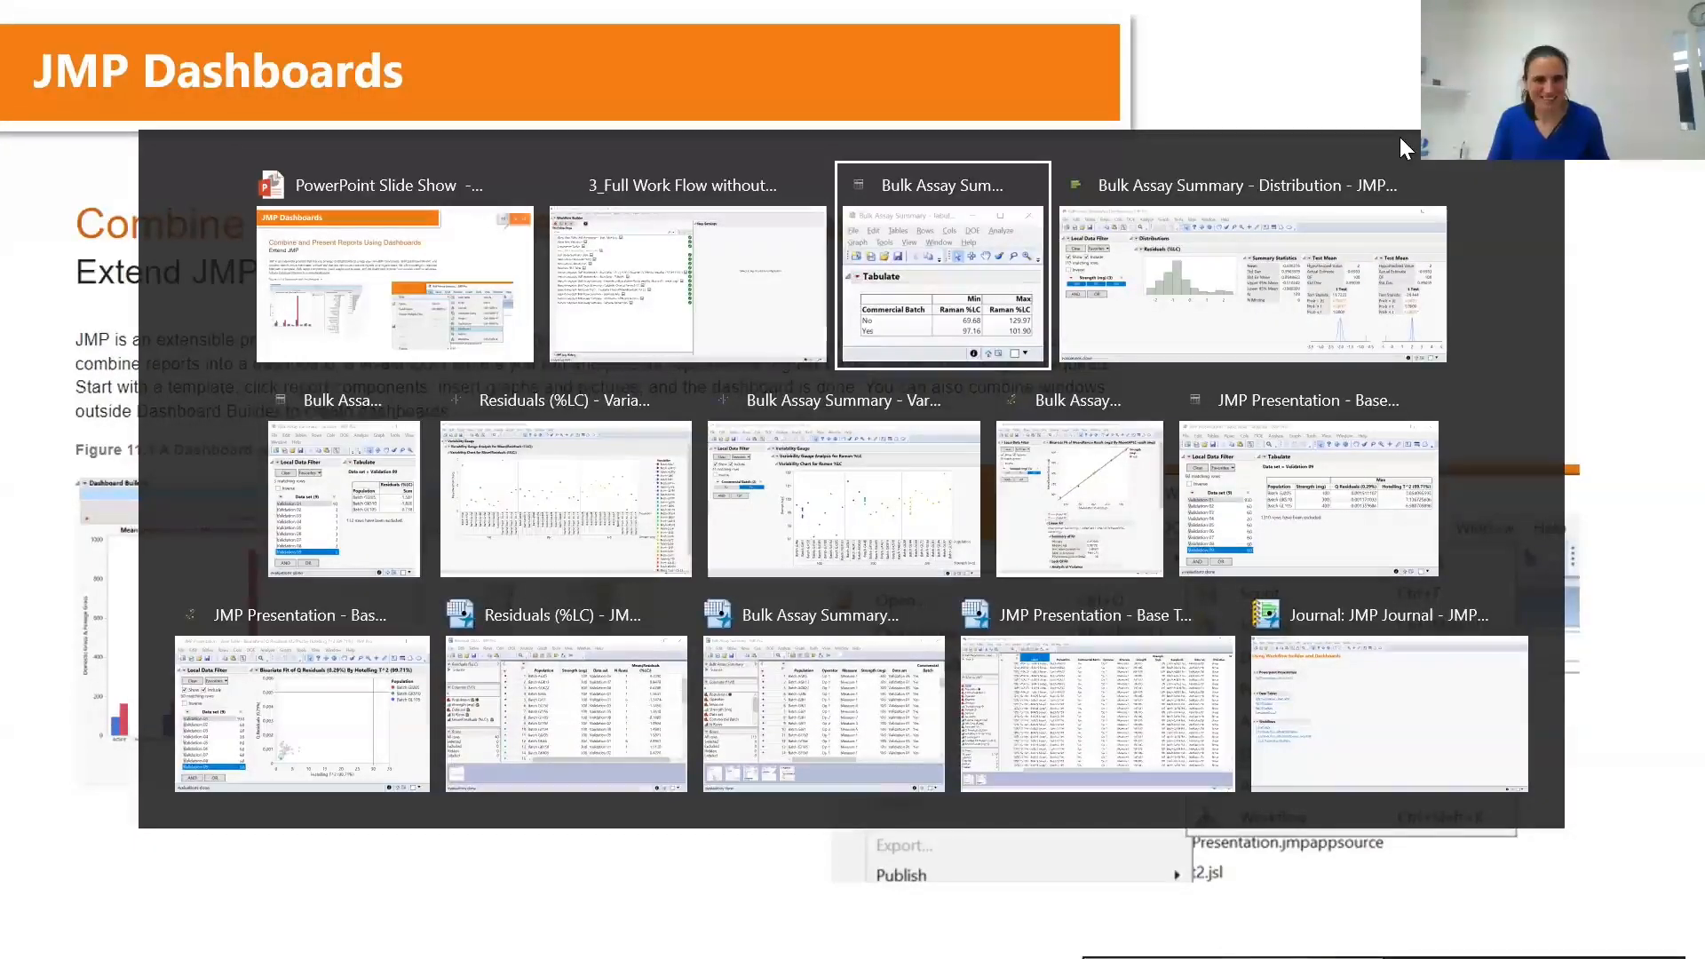
key(alt+Tab)
key(alt+Tab)
key(alt+Tab)
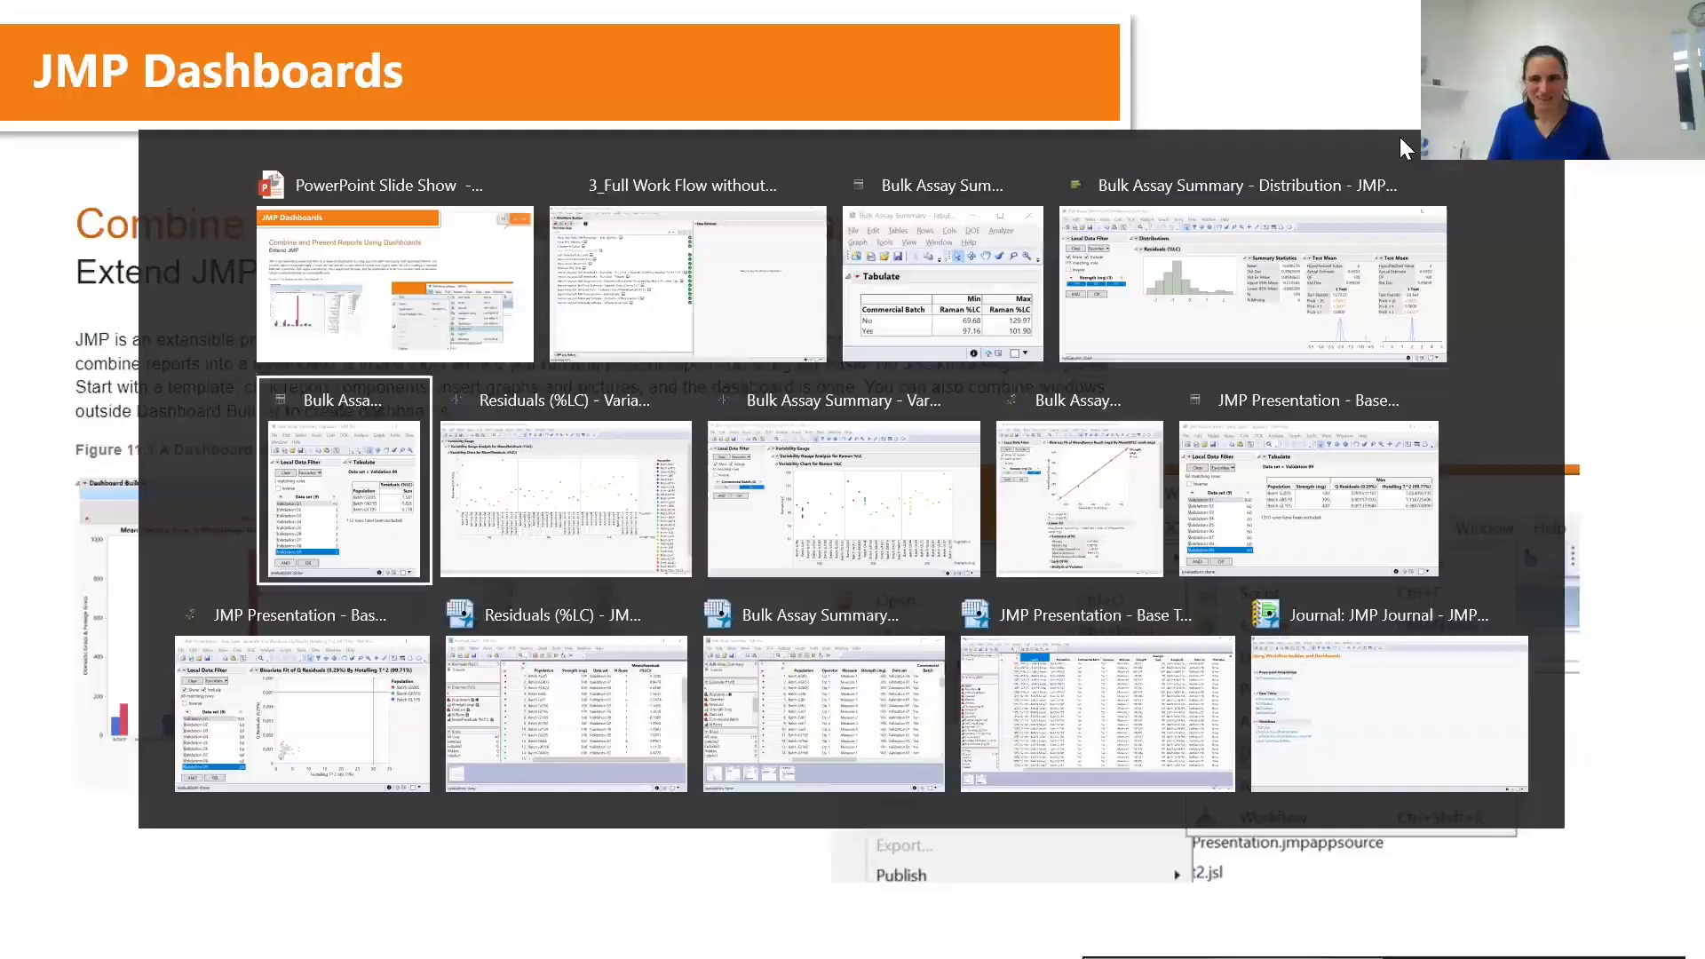
key(alt+Tab)
key(alt+Tab)
key(alt+Tab)
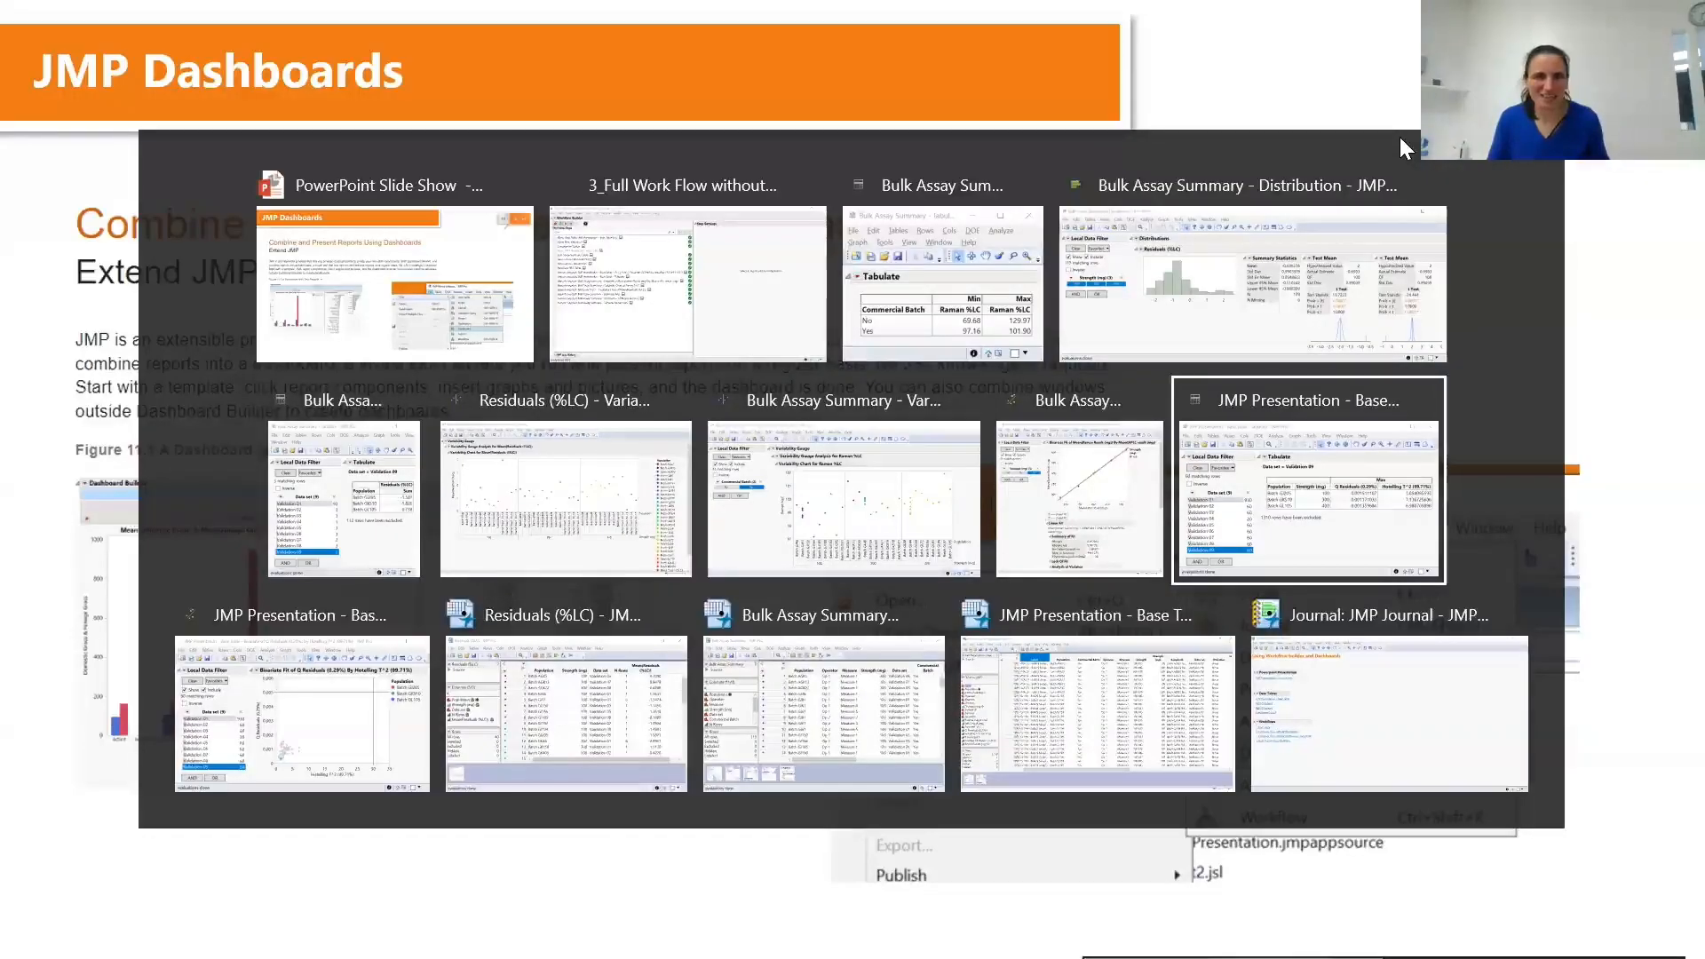
key(alt+Tab)
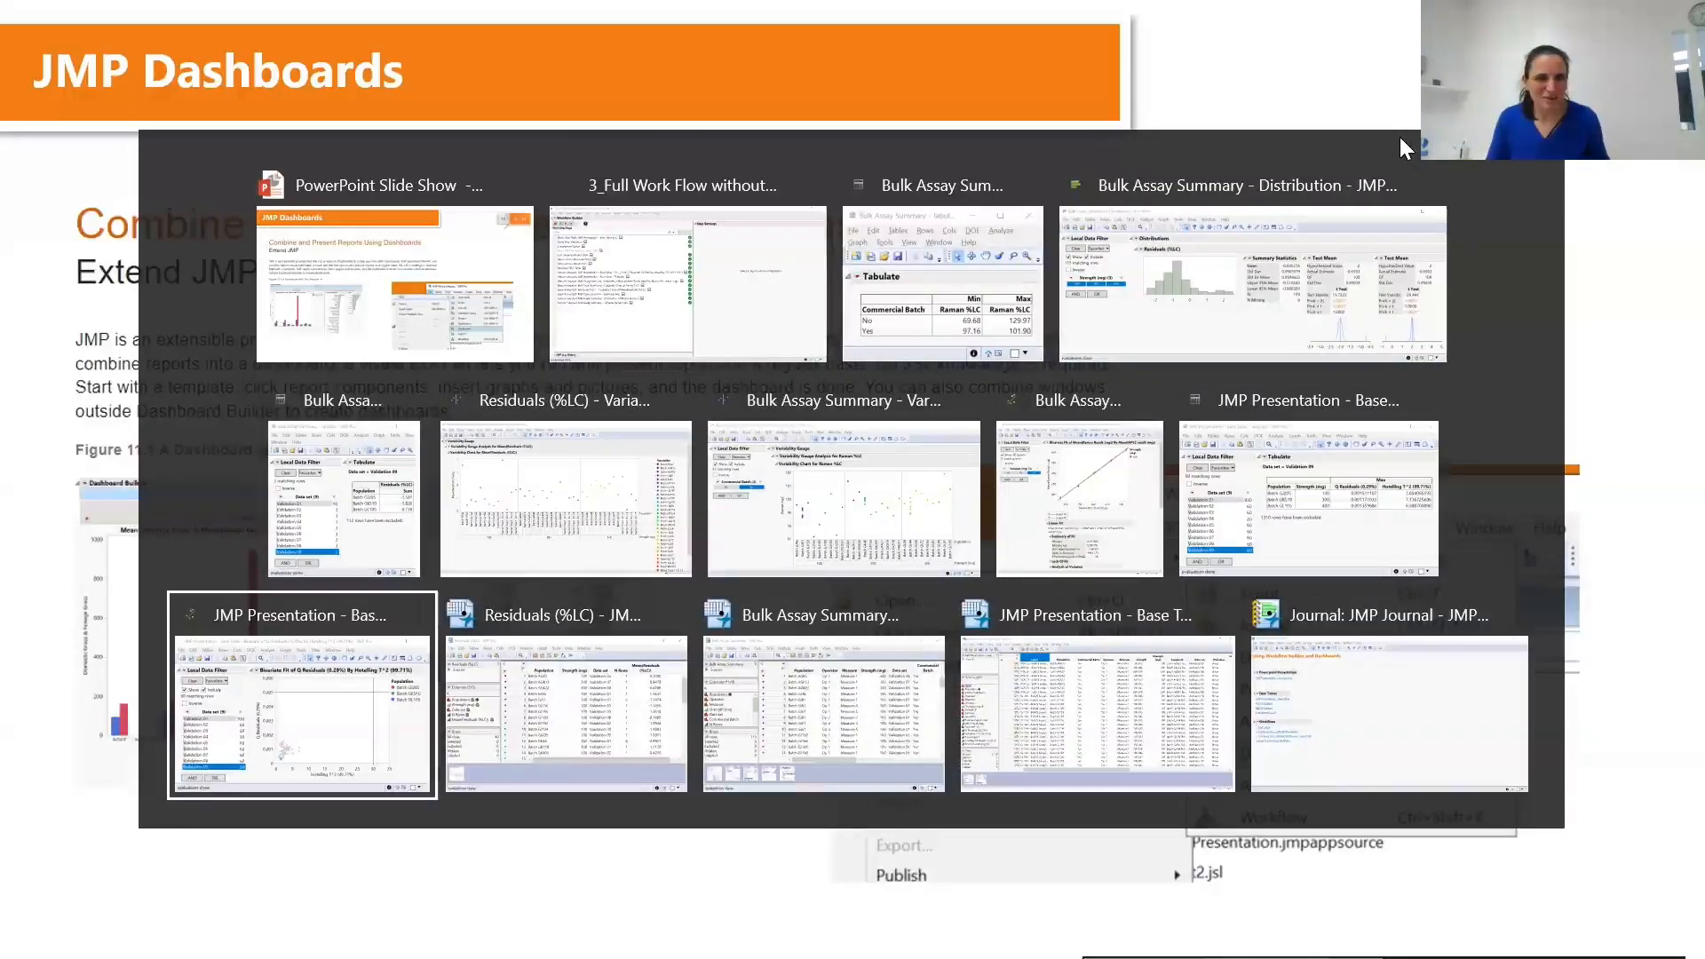
key(alt+Tab)
key(alt+Tab)
key(alt+Tab)
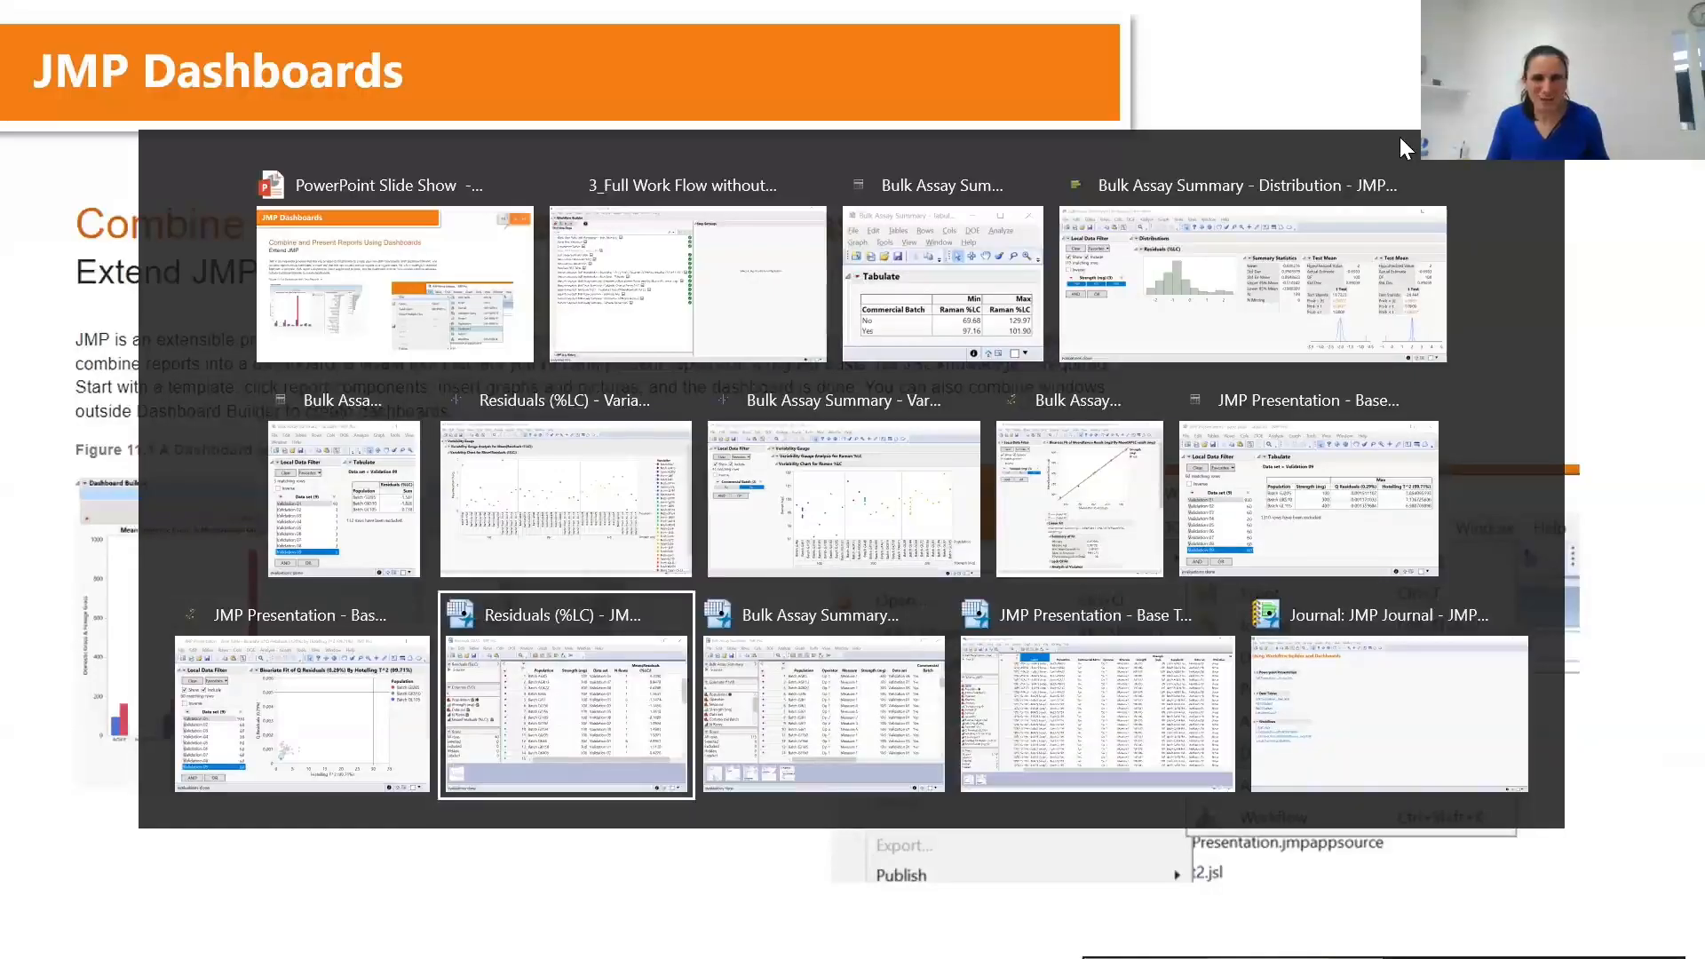
key(alt+Tab)
key(alt+Tab)
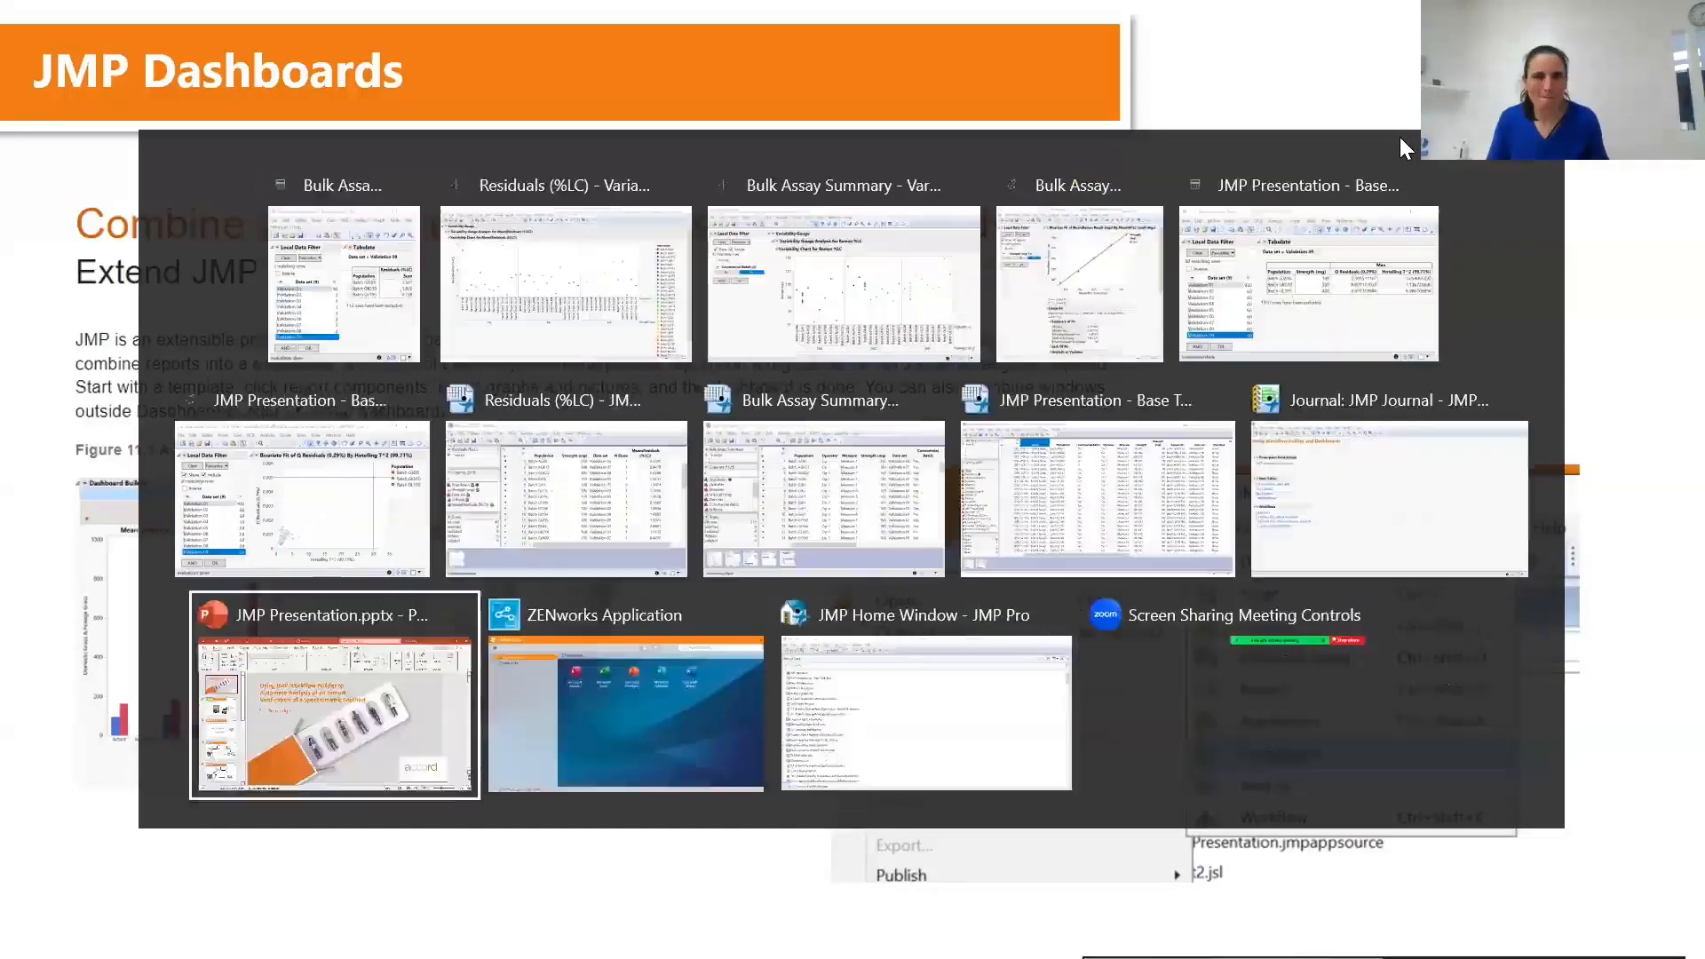
key(alt+Tab)
key(alt+Tab)
key(alt+Tab)
key(alt+Tab)
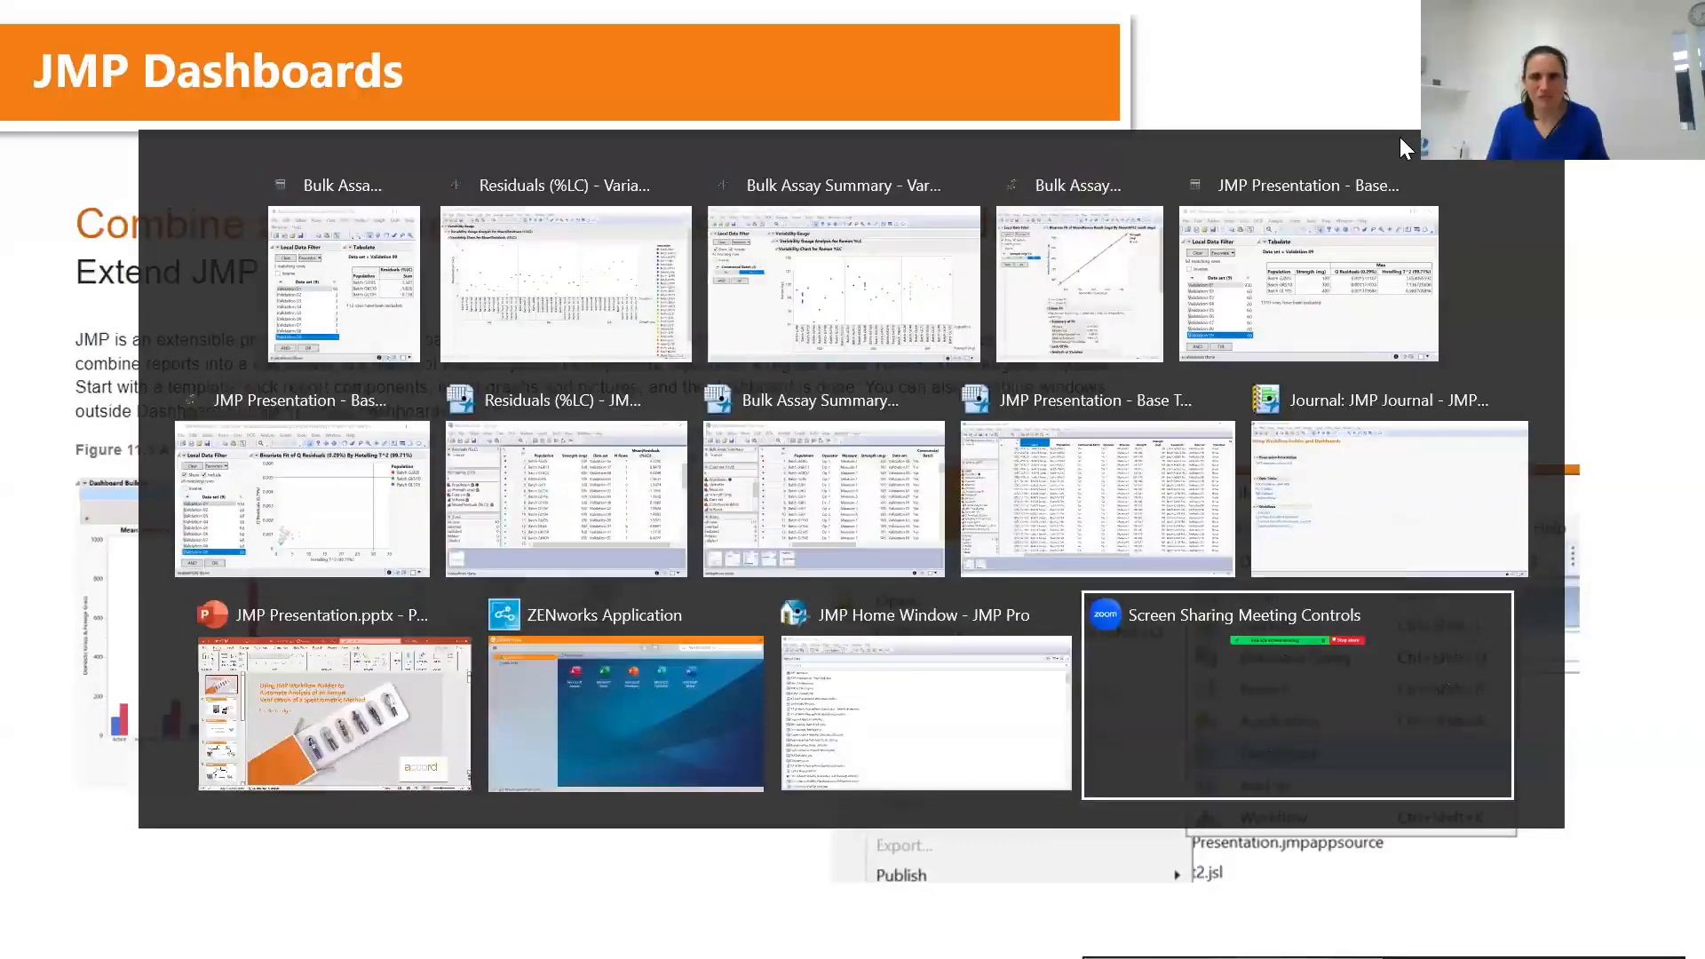
key(alt+Tab)
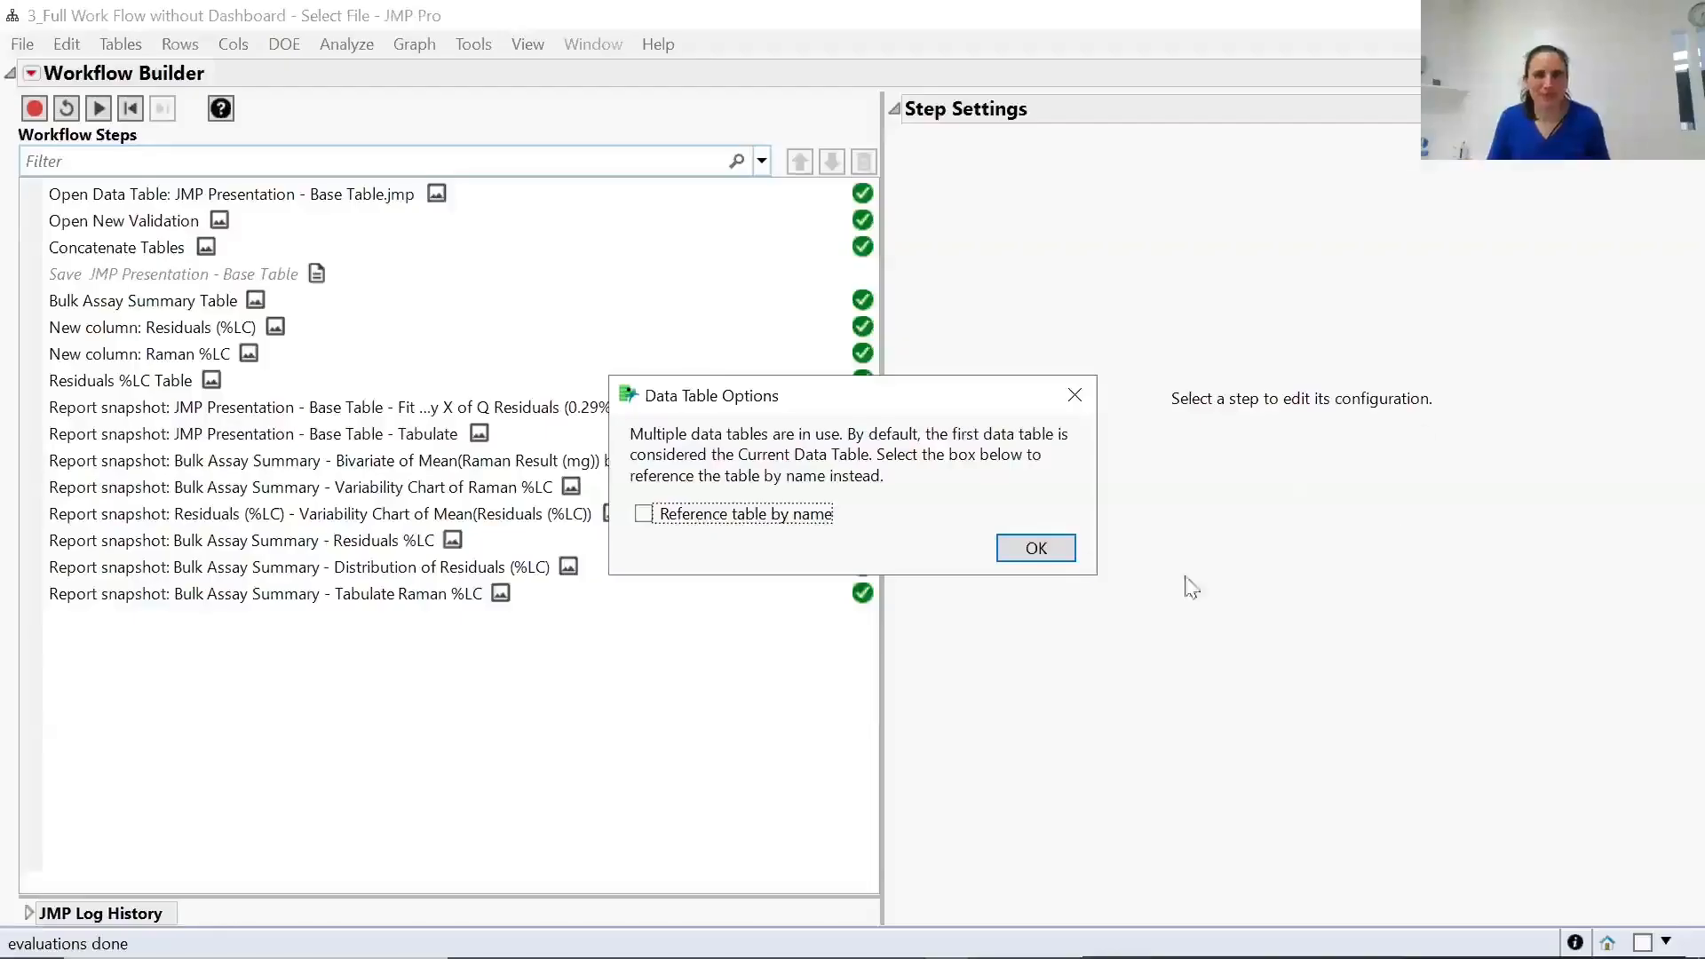
click(1057, 558)
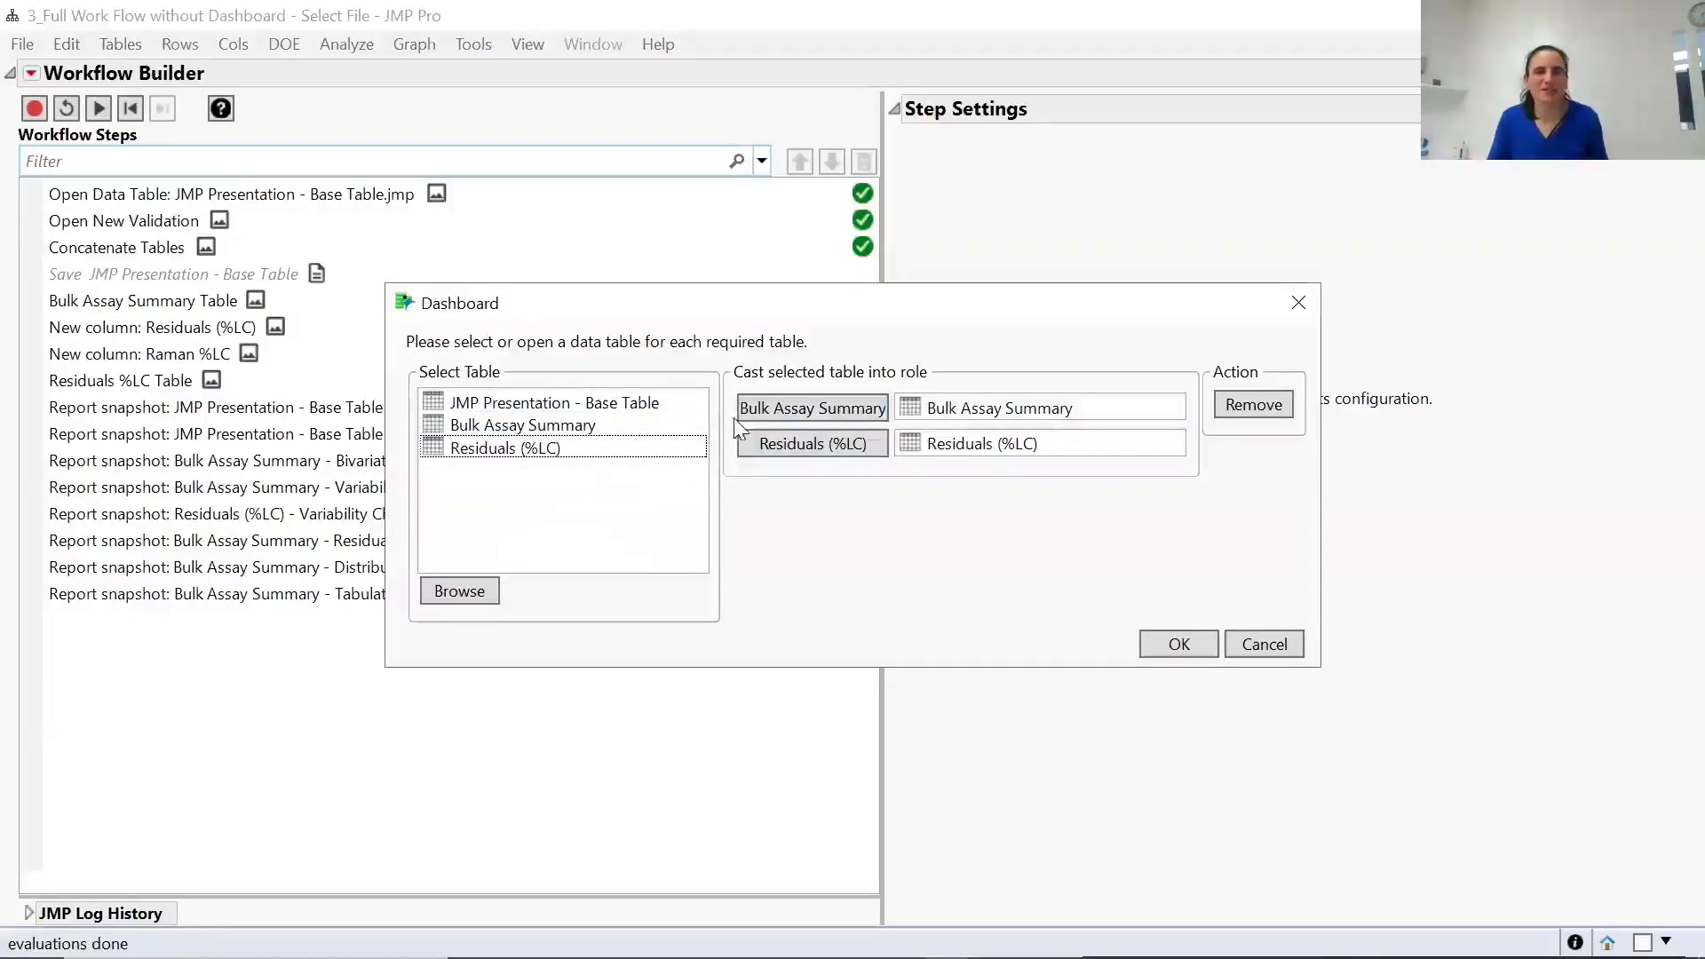
Accept Bulk Assay Summary and Residuals (%LC) as the dashboard's data tables and maximize the resulting dashboard window.
click(990, 406)
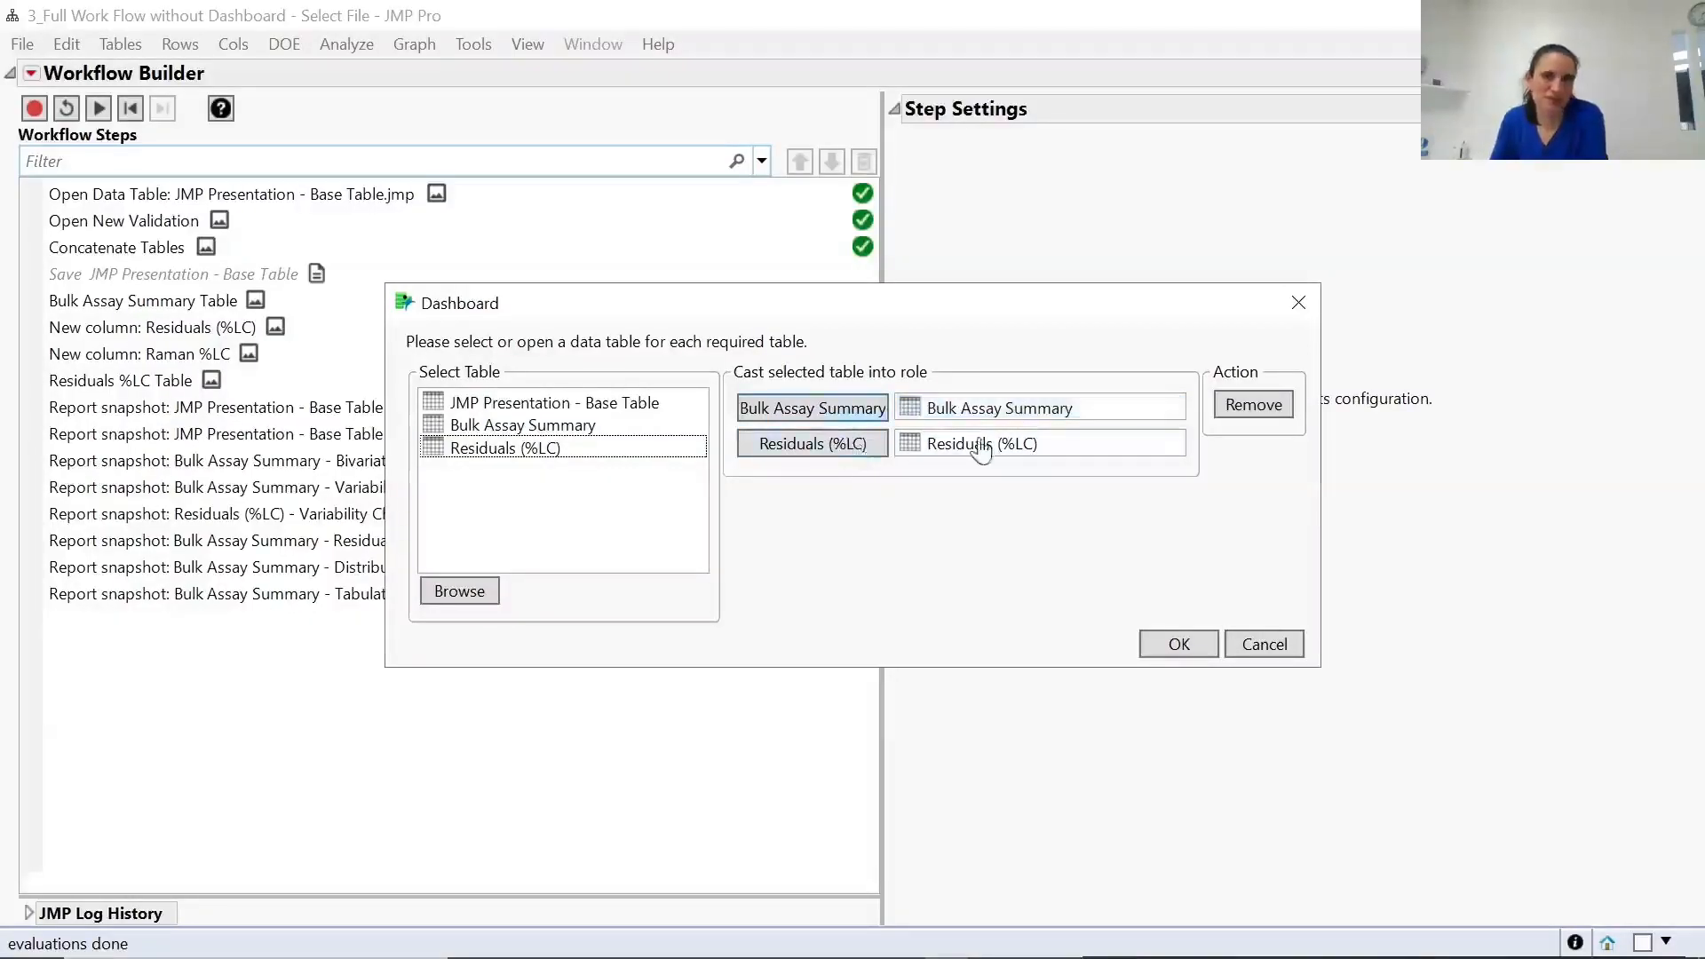
click(1174, 651)
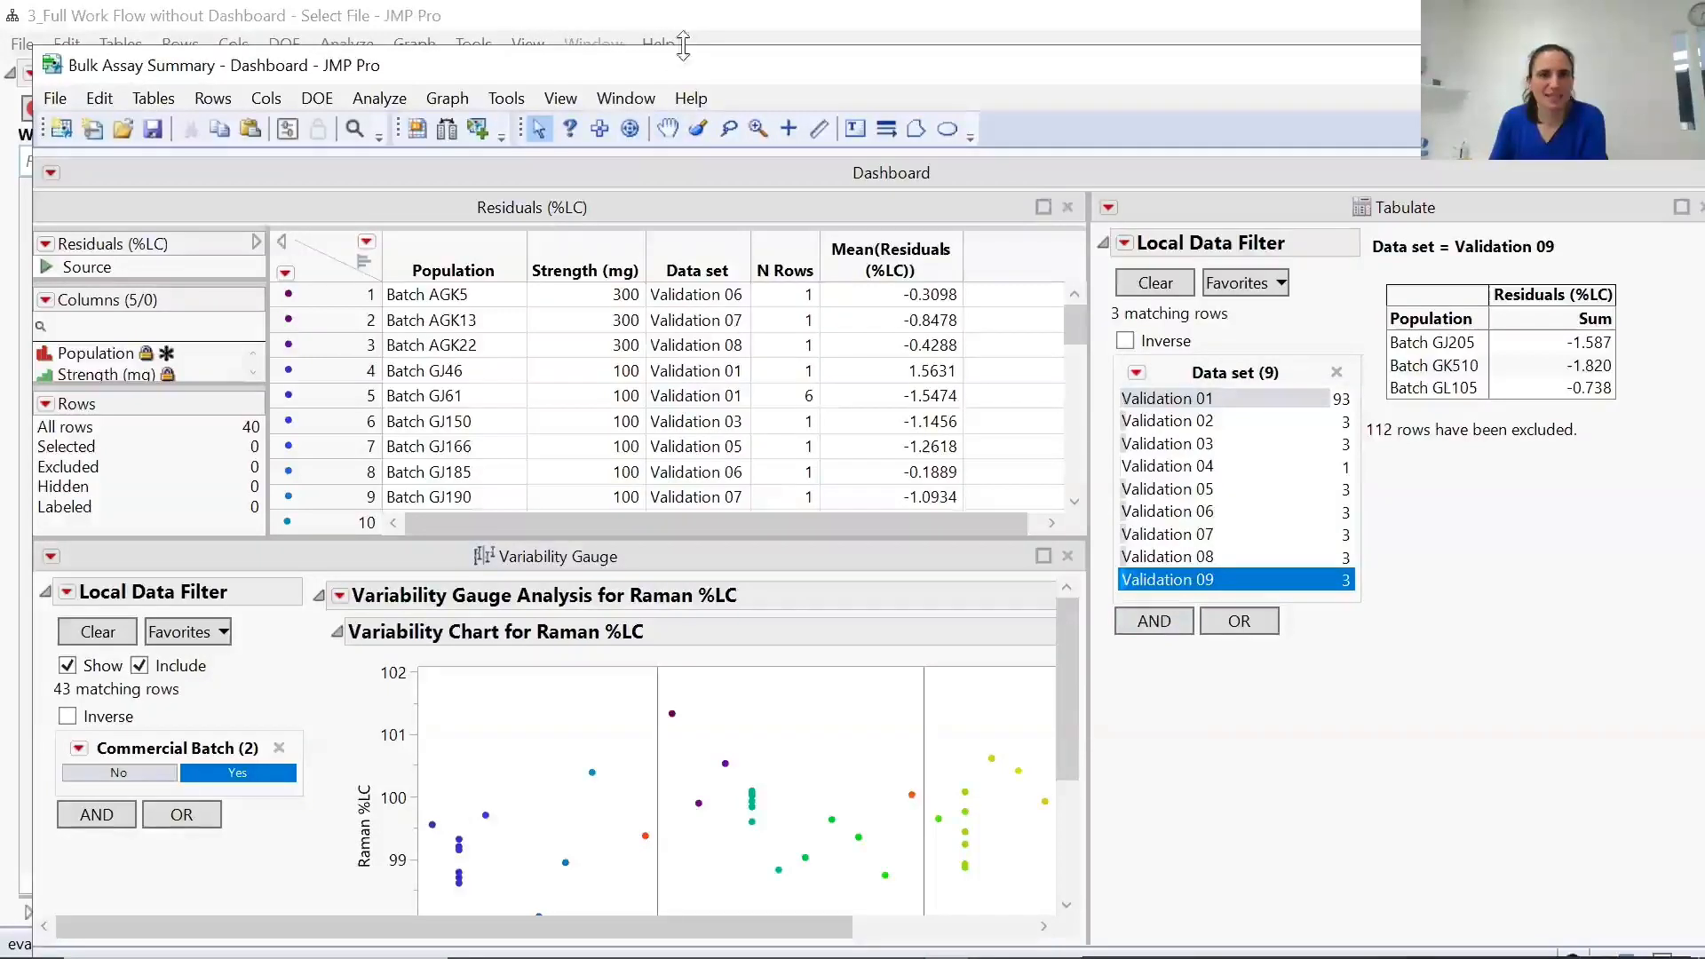
double_click(672, 67)
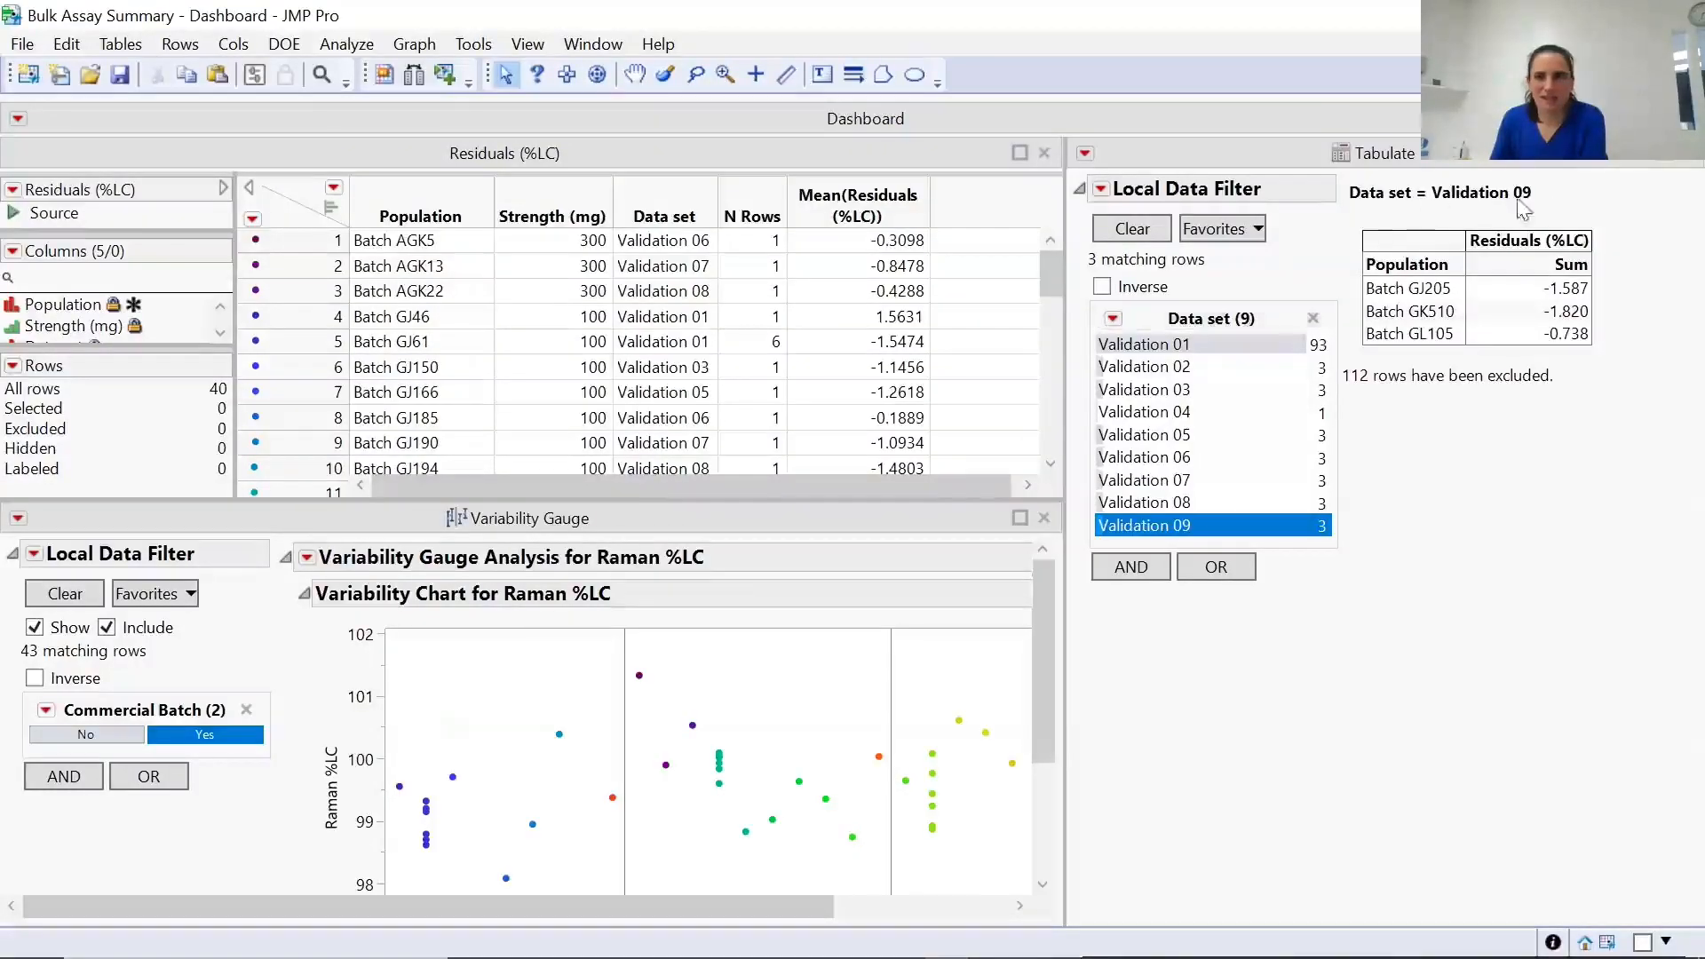
Filter the dashboard's Tabulate by several data sets, ending on Validation 07, and switch the variability chart's Commercial Batch filter to No and back to Yes.
click(1169, 461)
click(1153, 413)
click(1148, 482)
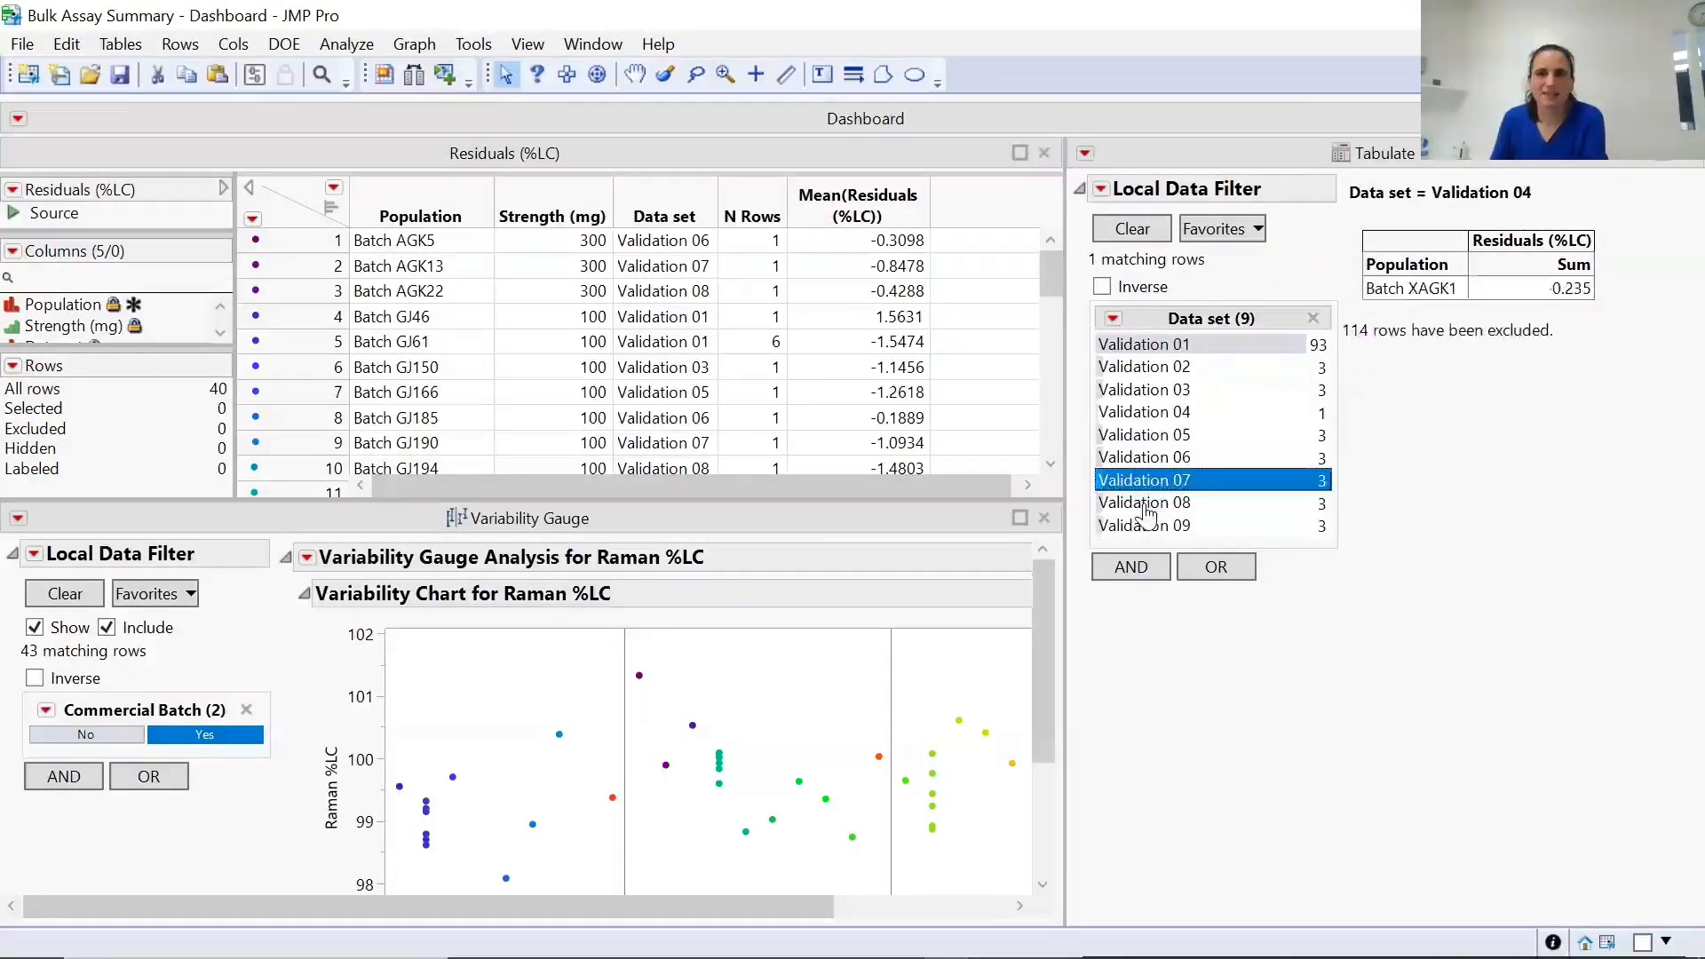
click(1144, 504)
click(1124, 413)
click(1159, 390)
click(1146, 481)
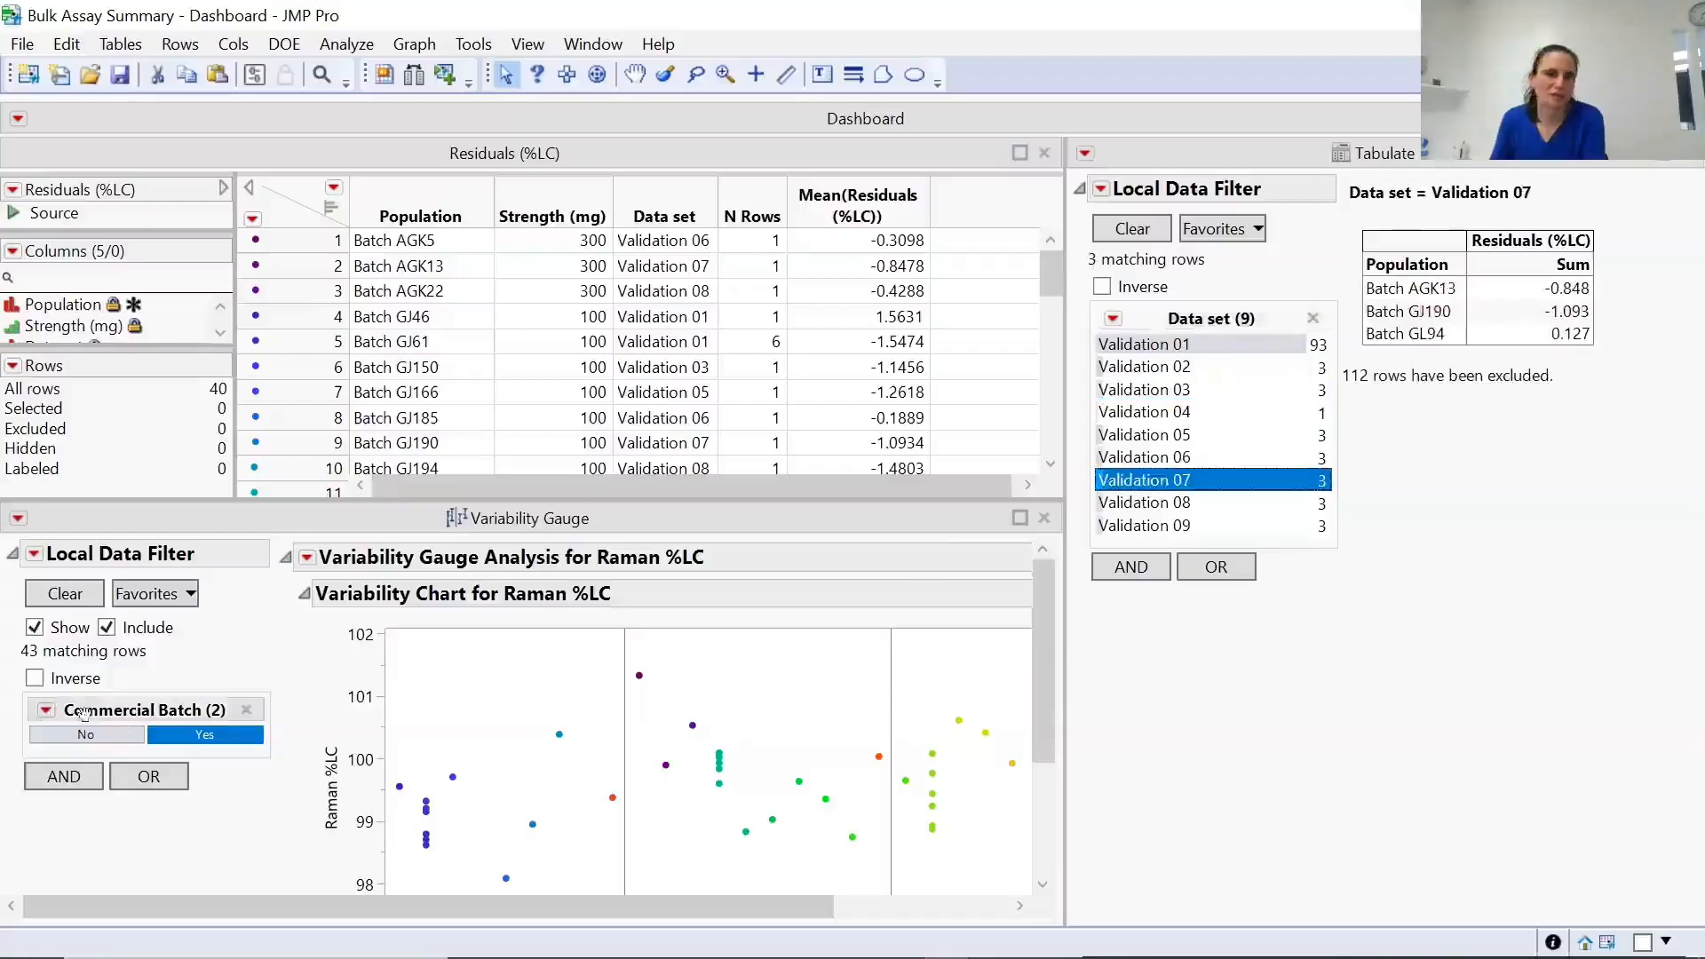
click(86, 736)
click(203, 735)
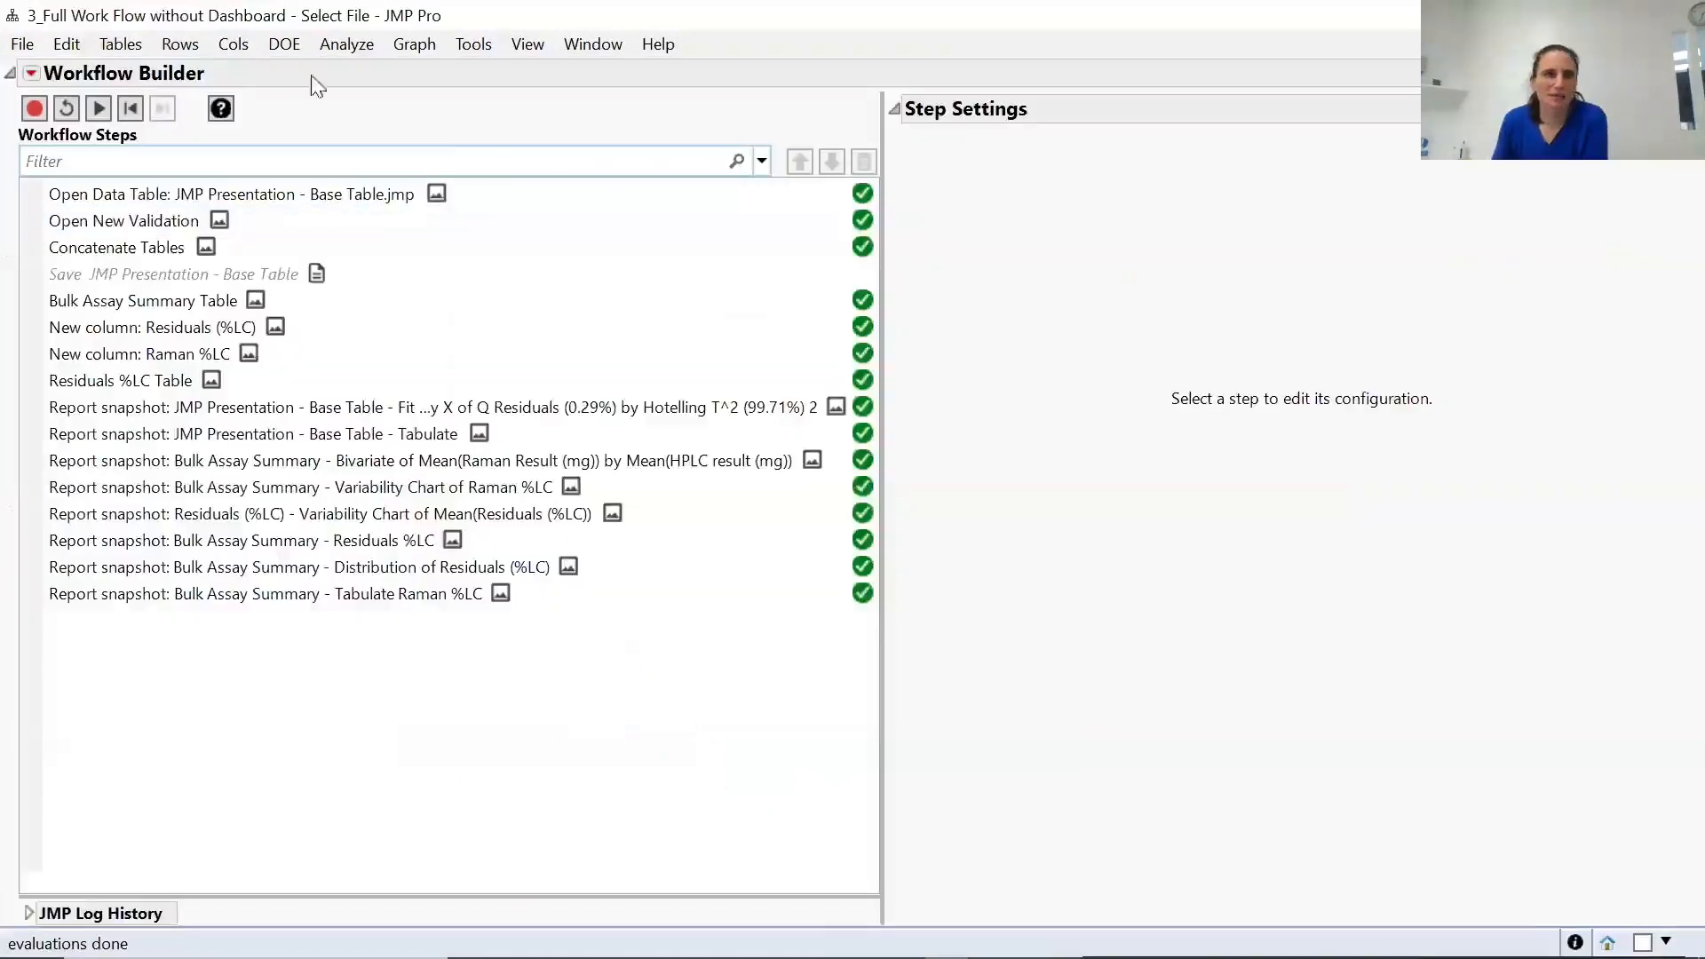
Create a new dashboard from the Blank Dashboard template.
click(22, 47)
mouse_move(118, 76)
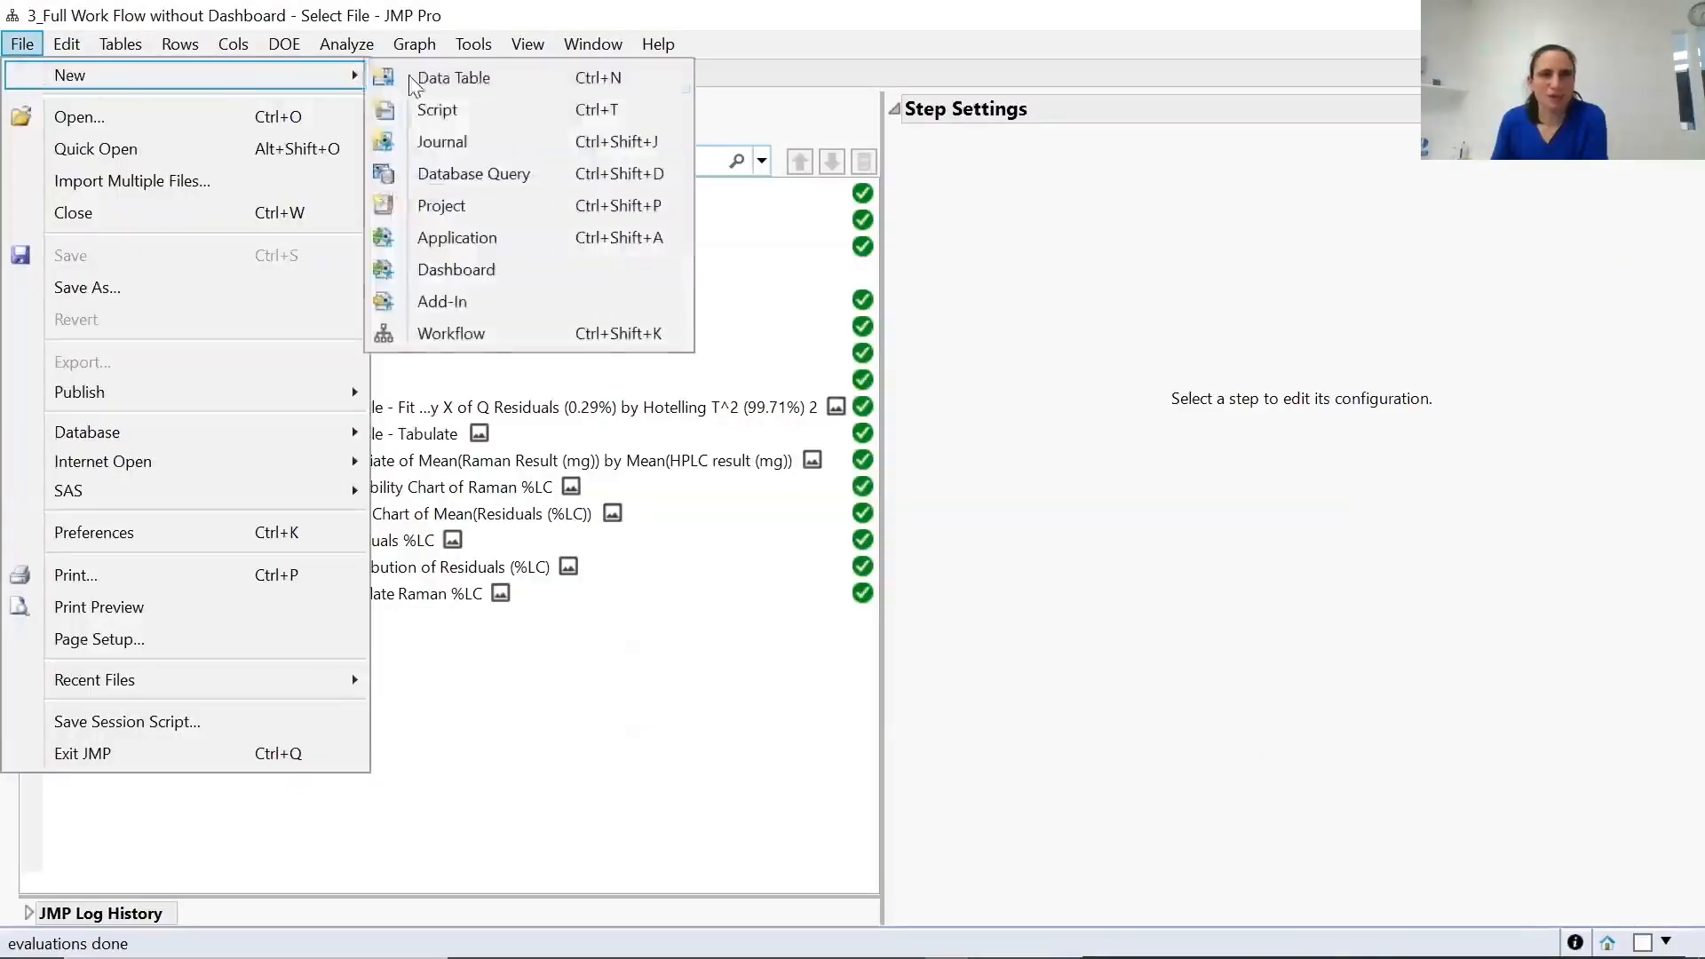
click(488, 274)
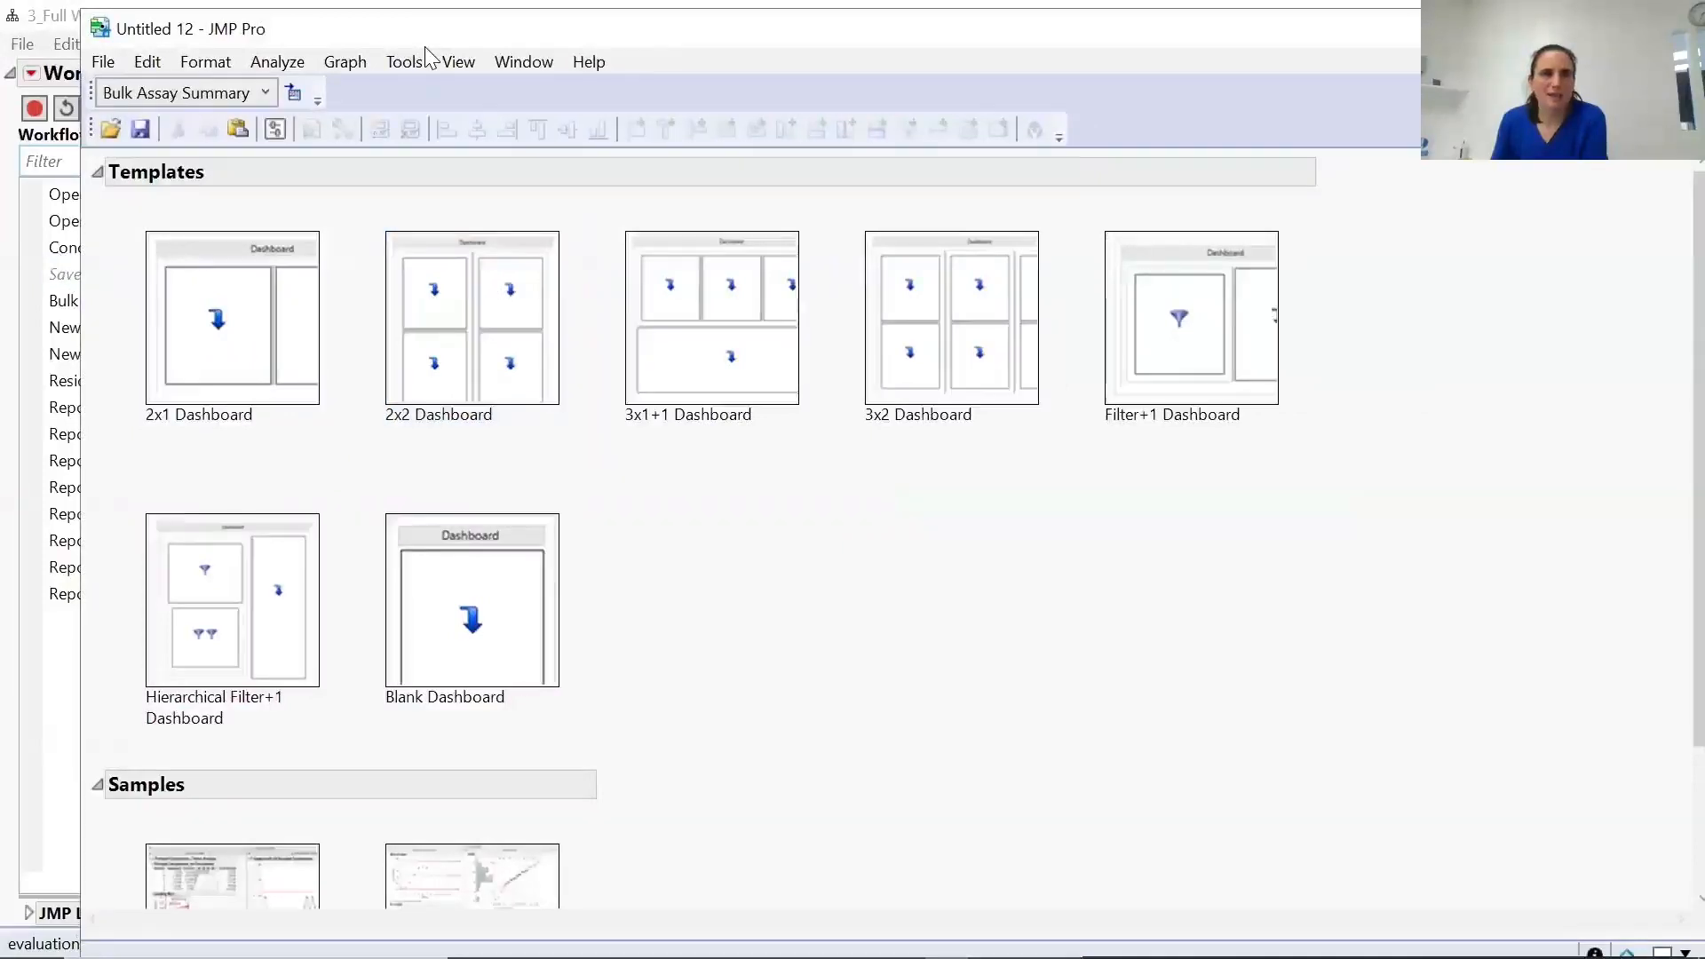
drag(426, 49, 372, 40)
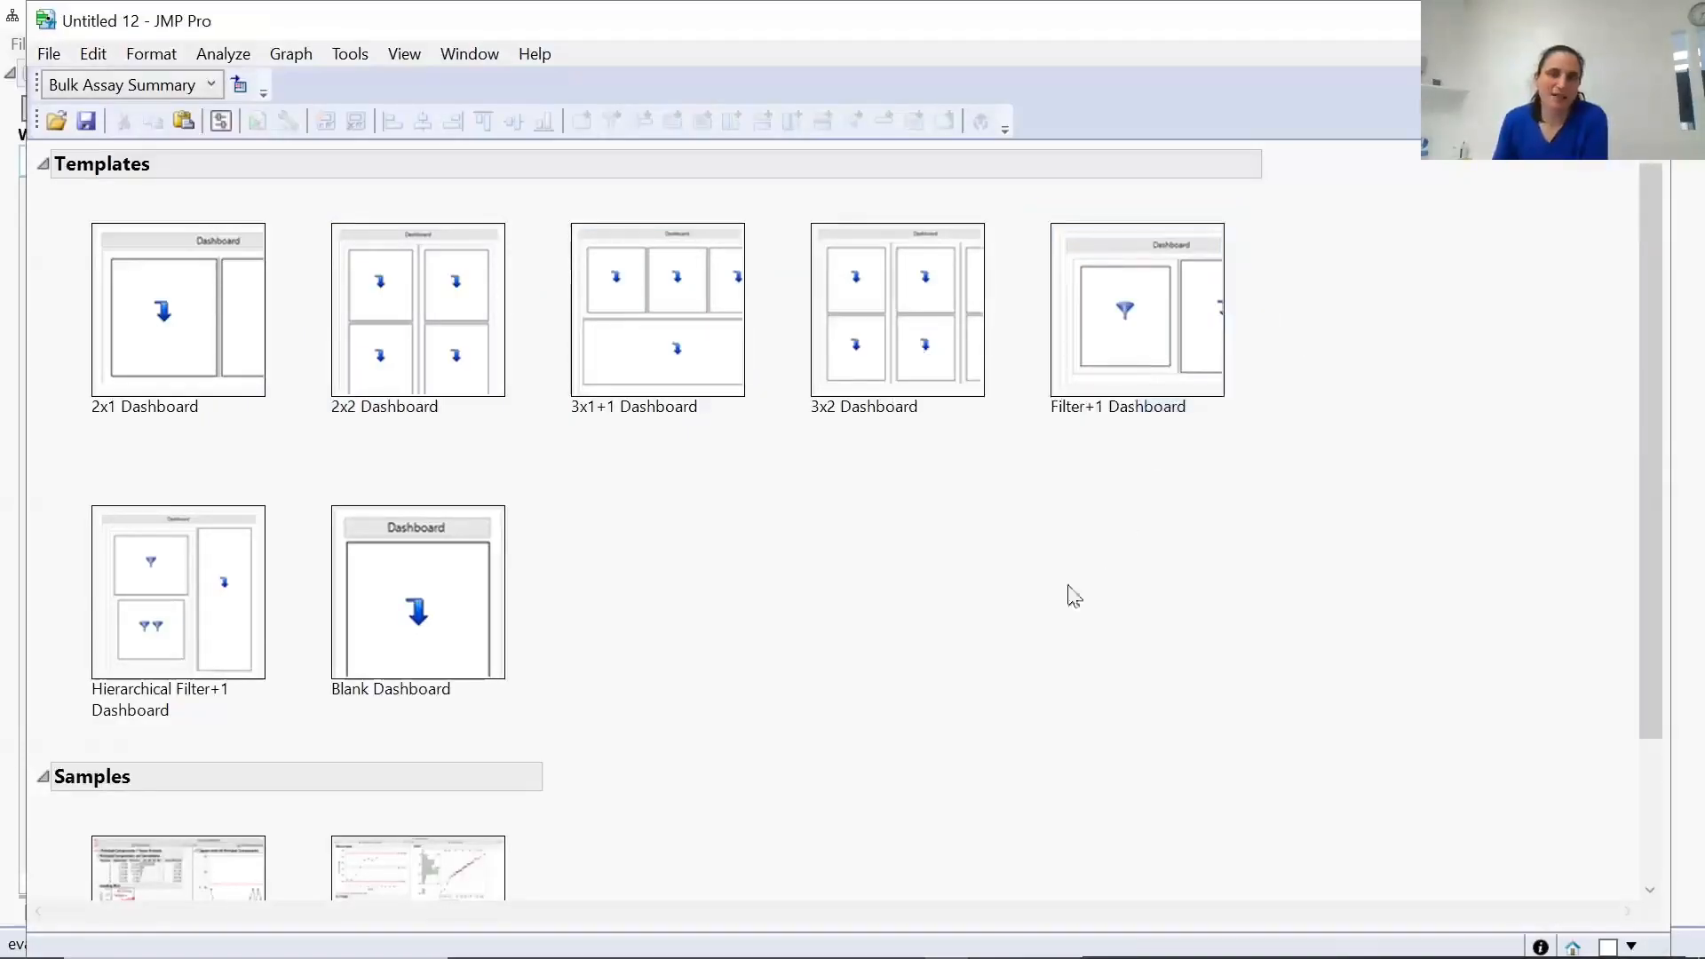
click(443, 636)
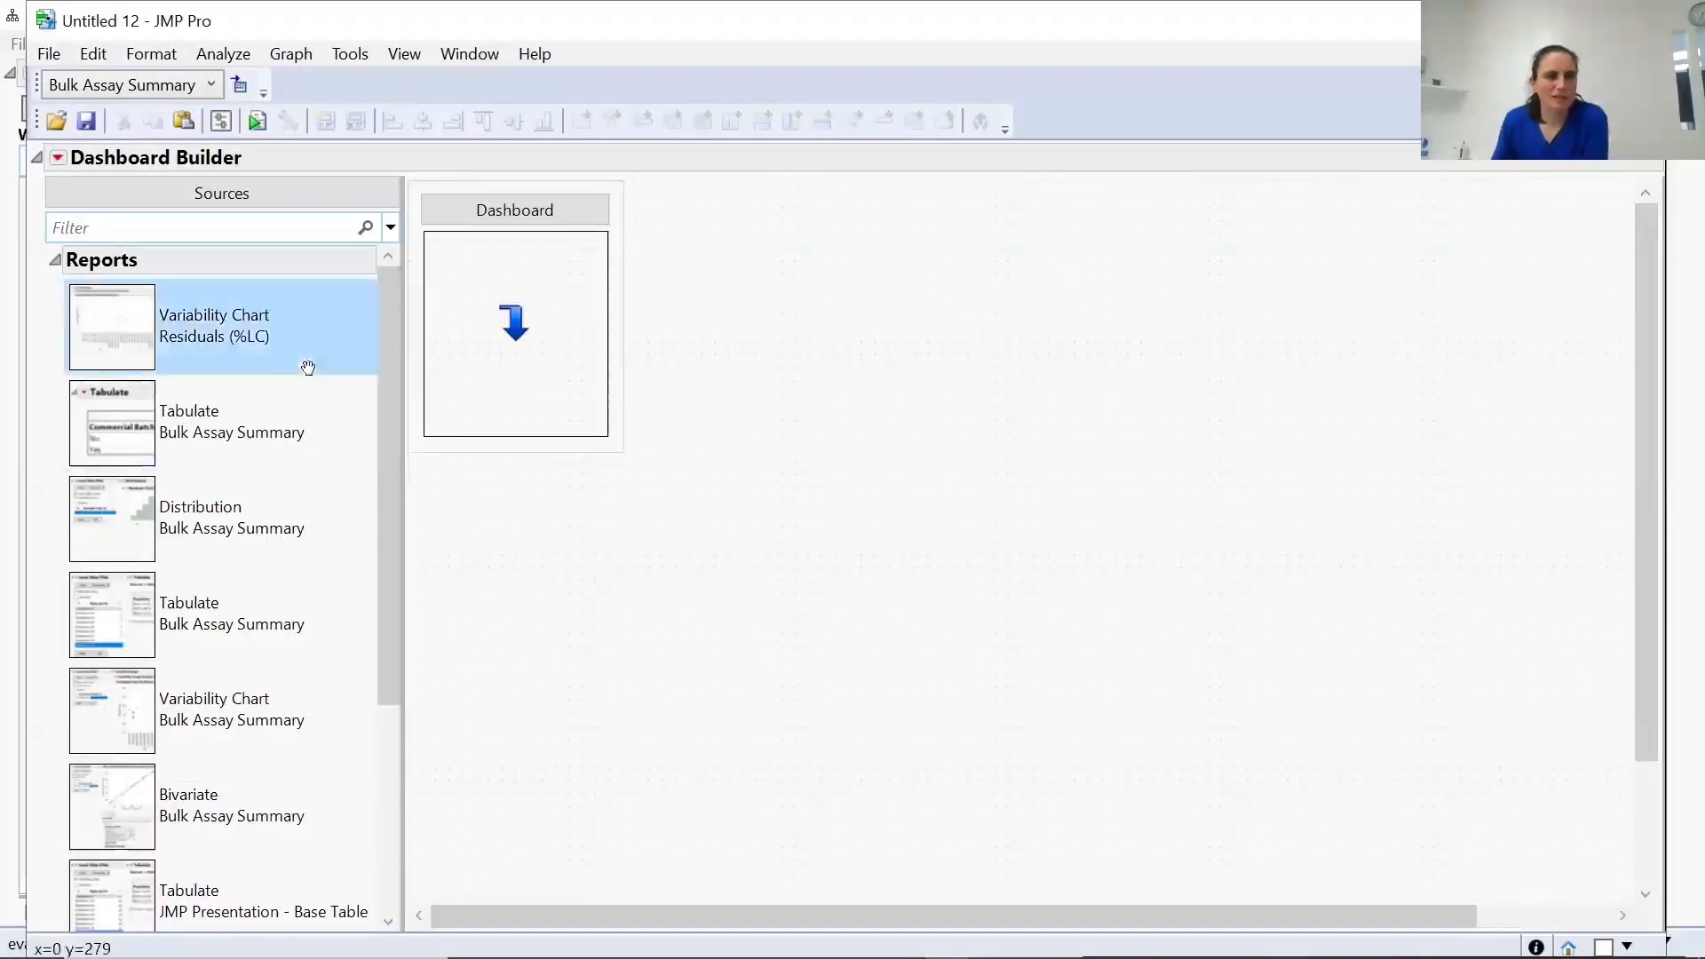
Look through the available reports and place the JMP Presentation - Base Table Bivariate report in the empty dashboard.
scroll(252, 388, down, 3)
scroll(252, 388, up, 2)
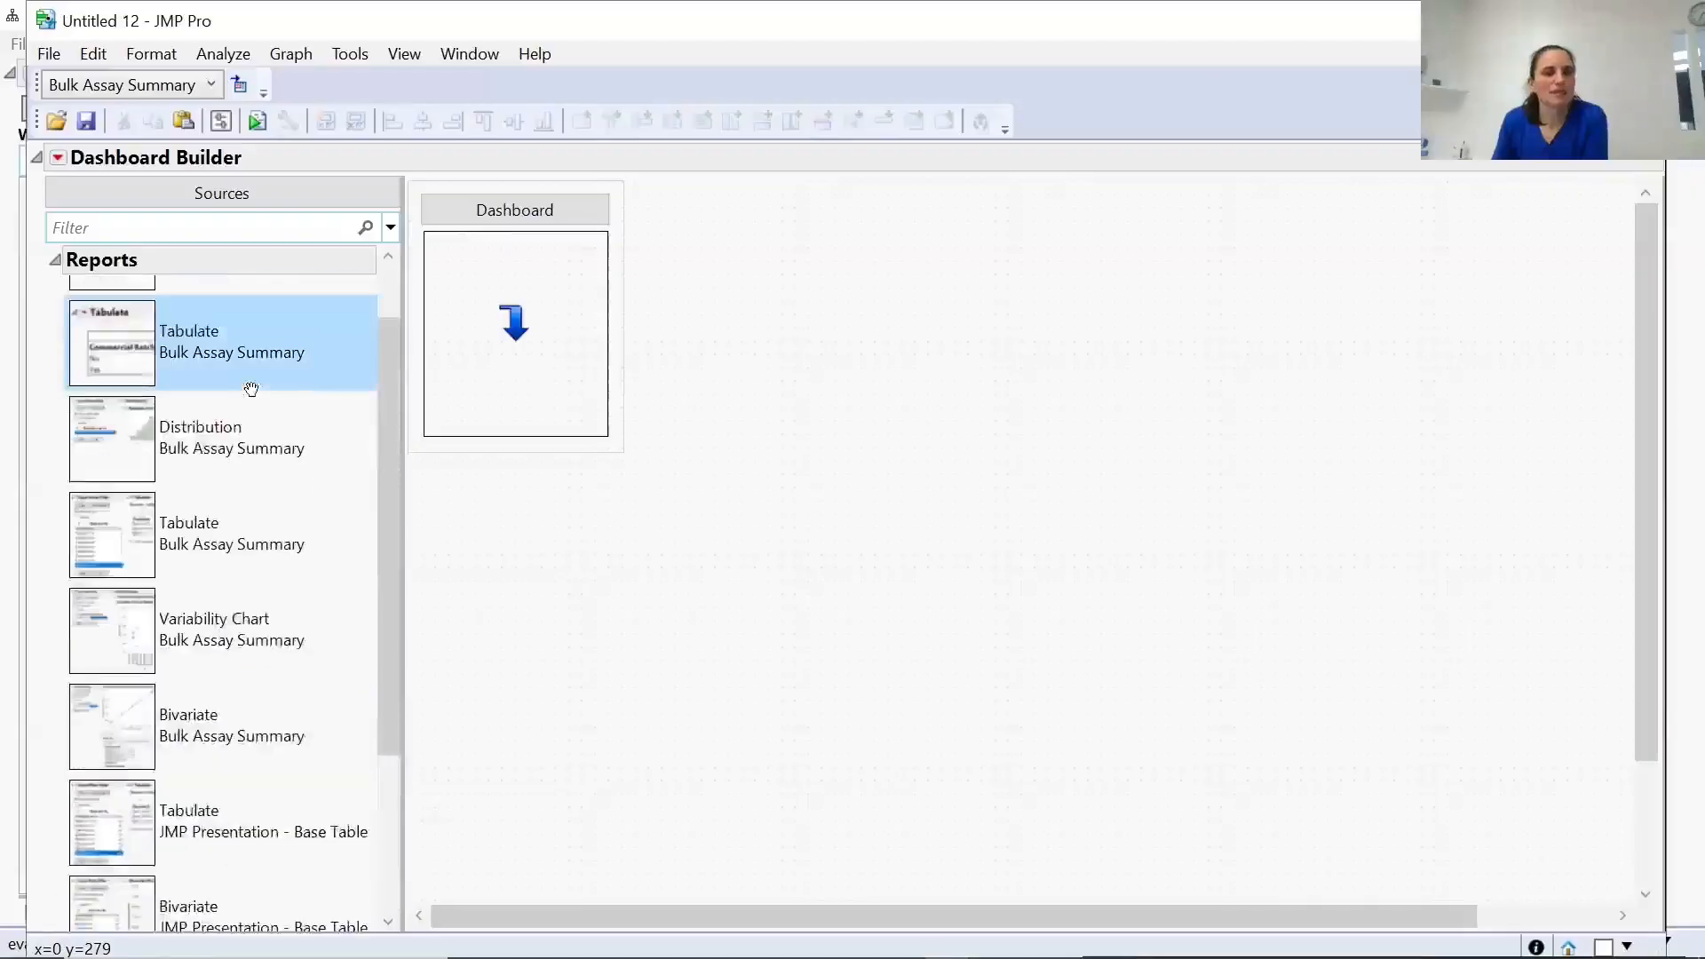
scroll(252, 386, down, 2)
scroll(251, 389, up, 2)
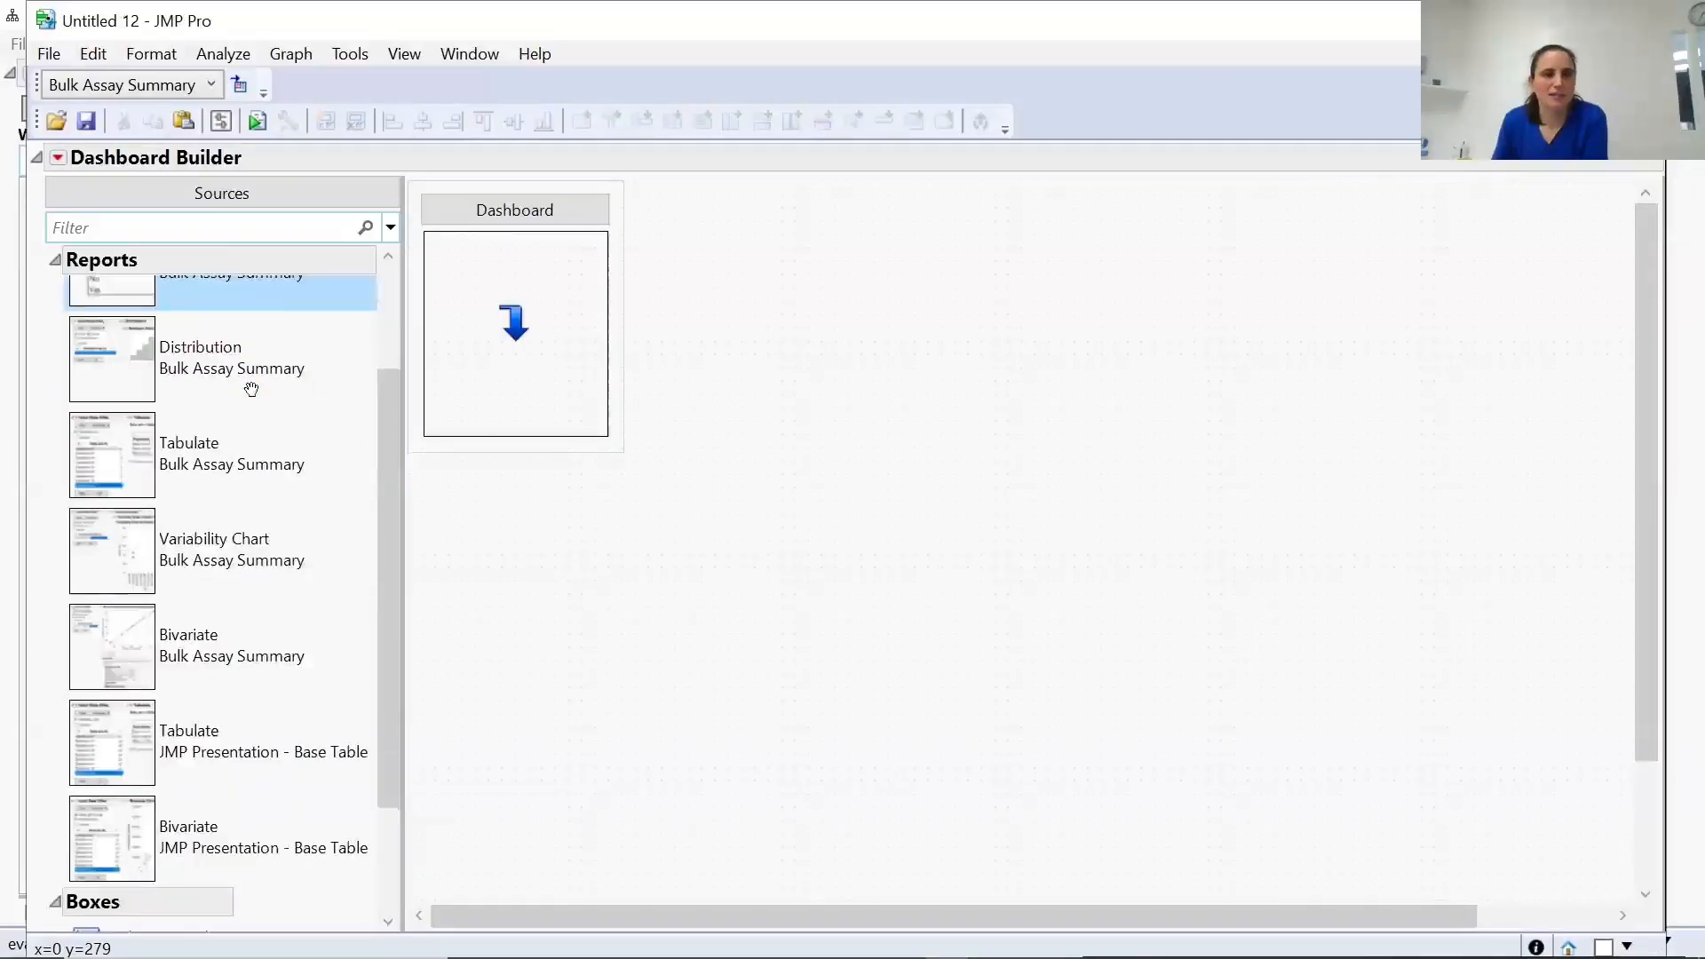
scroll(252, 388, down, 2)
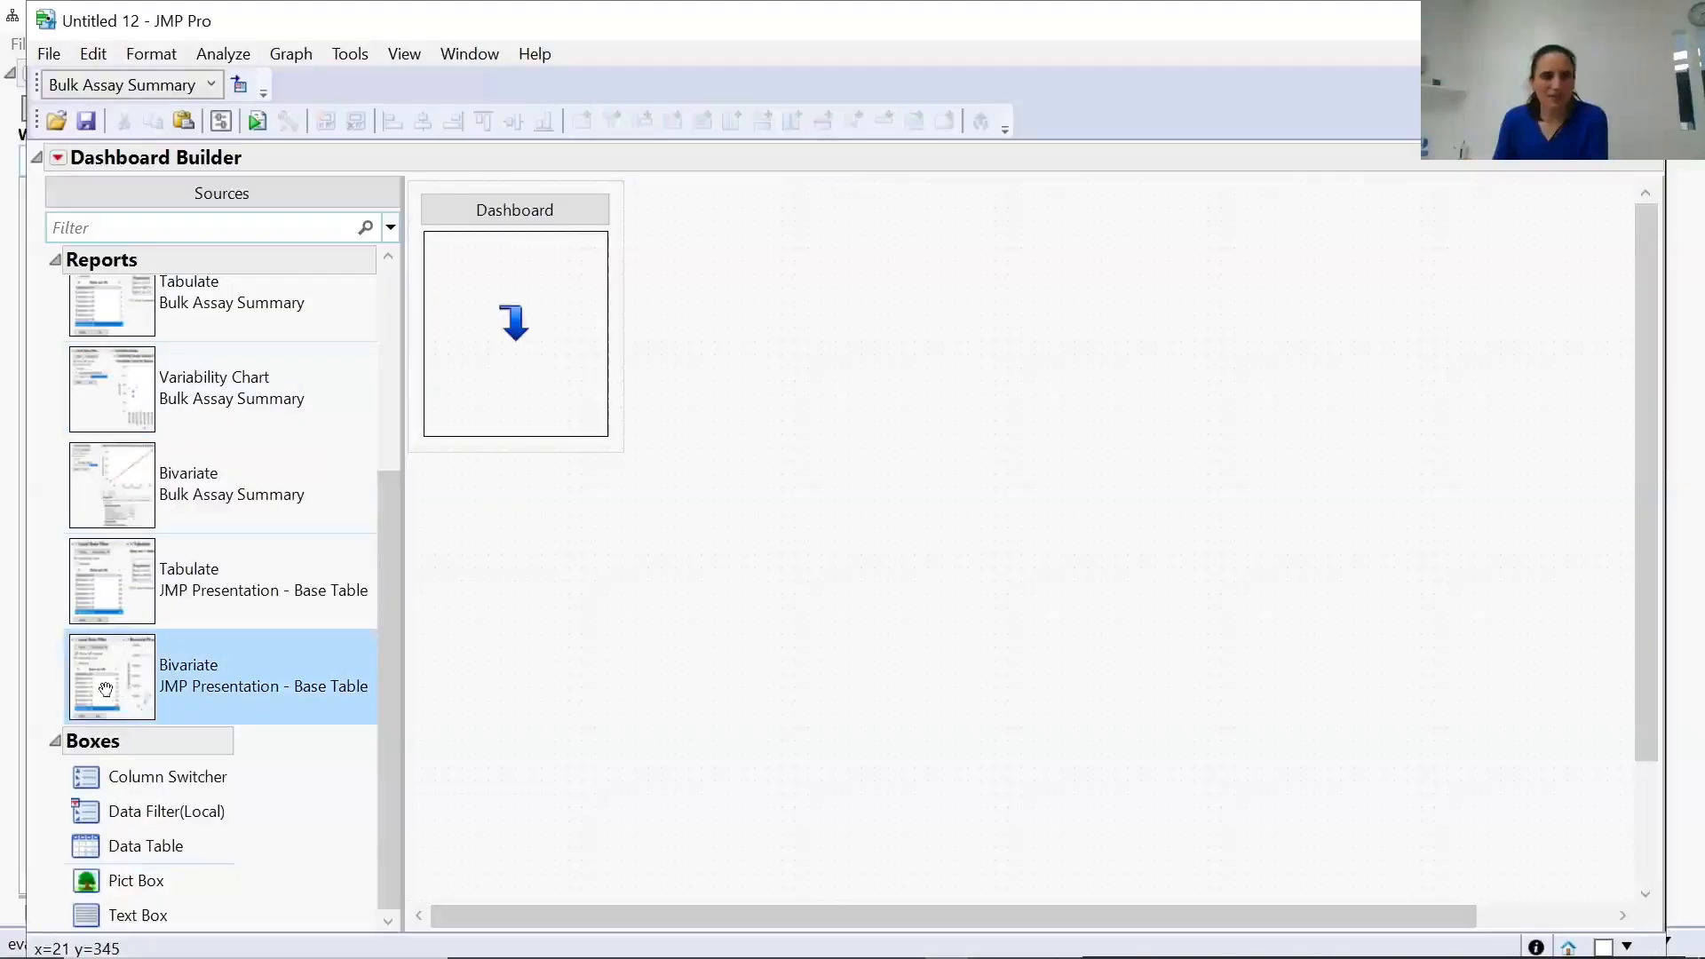
drag(106, 690, 497, 300)
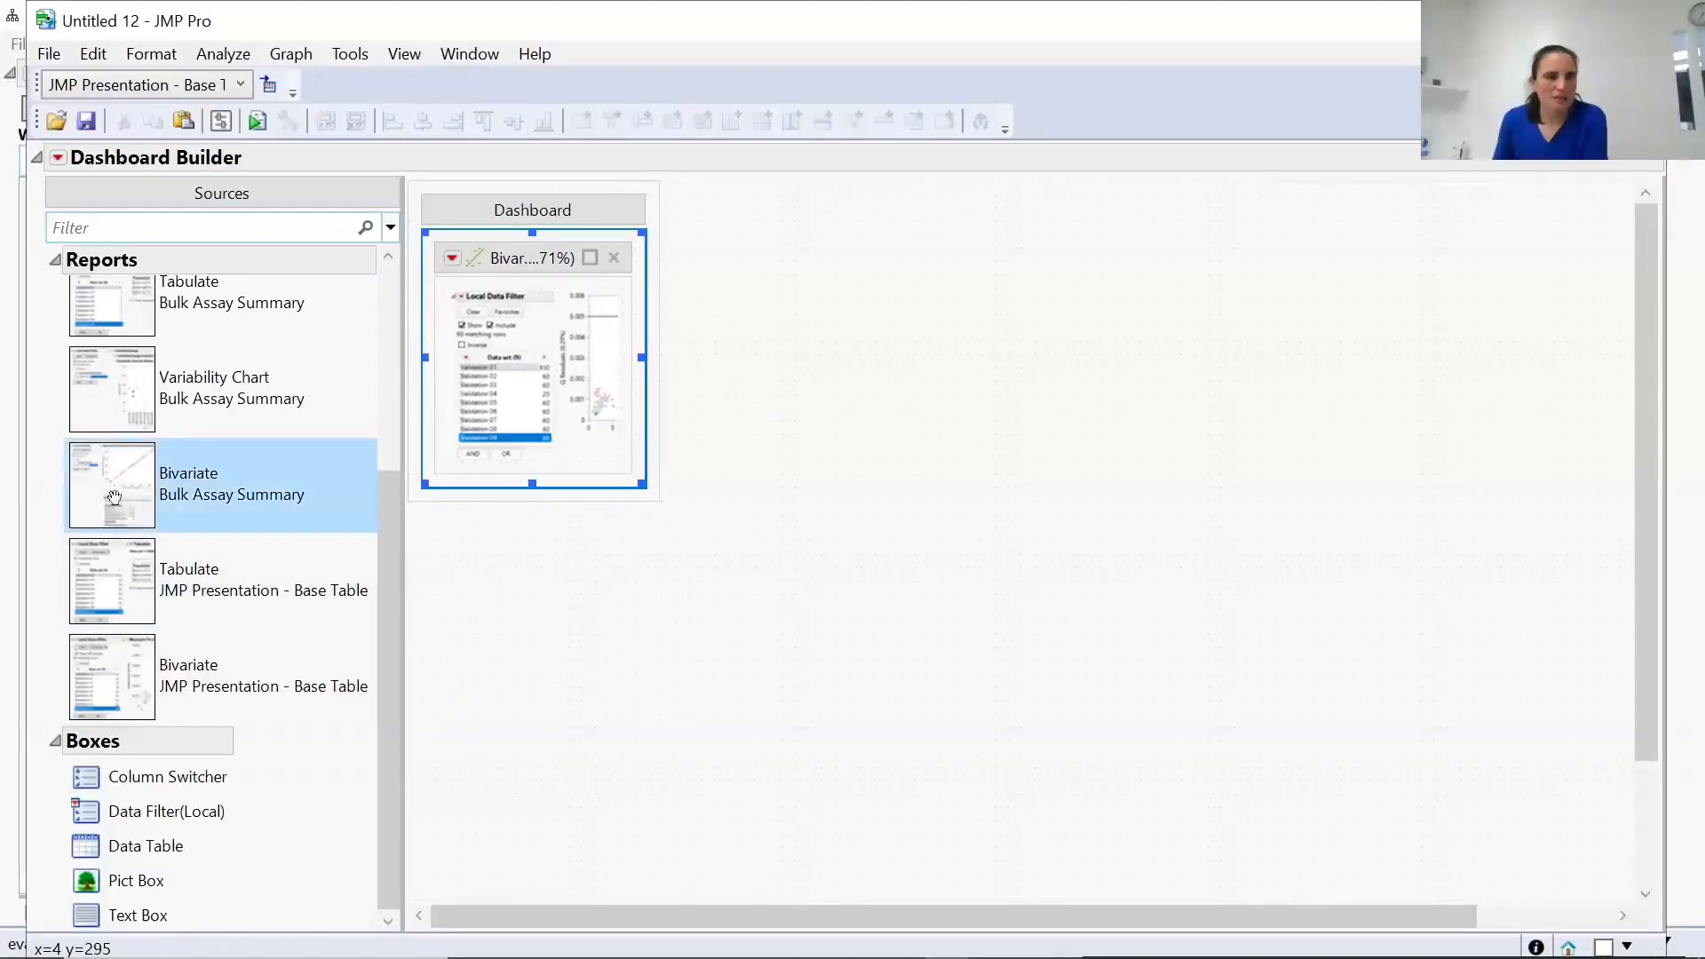
Add the Bulk Assay Summary Bivariate report as a second tab alongside the first report and check both tabs.
drag(114, 492, 467, 466)
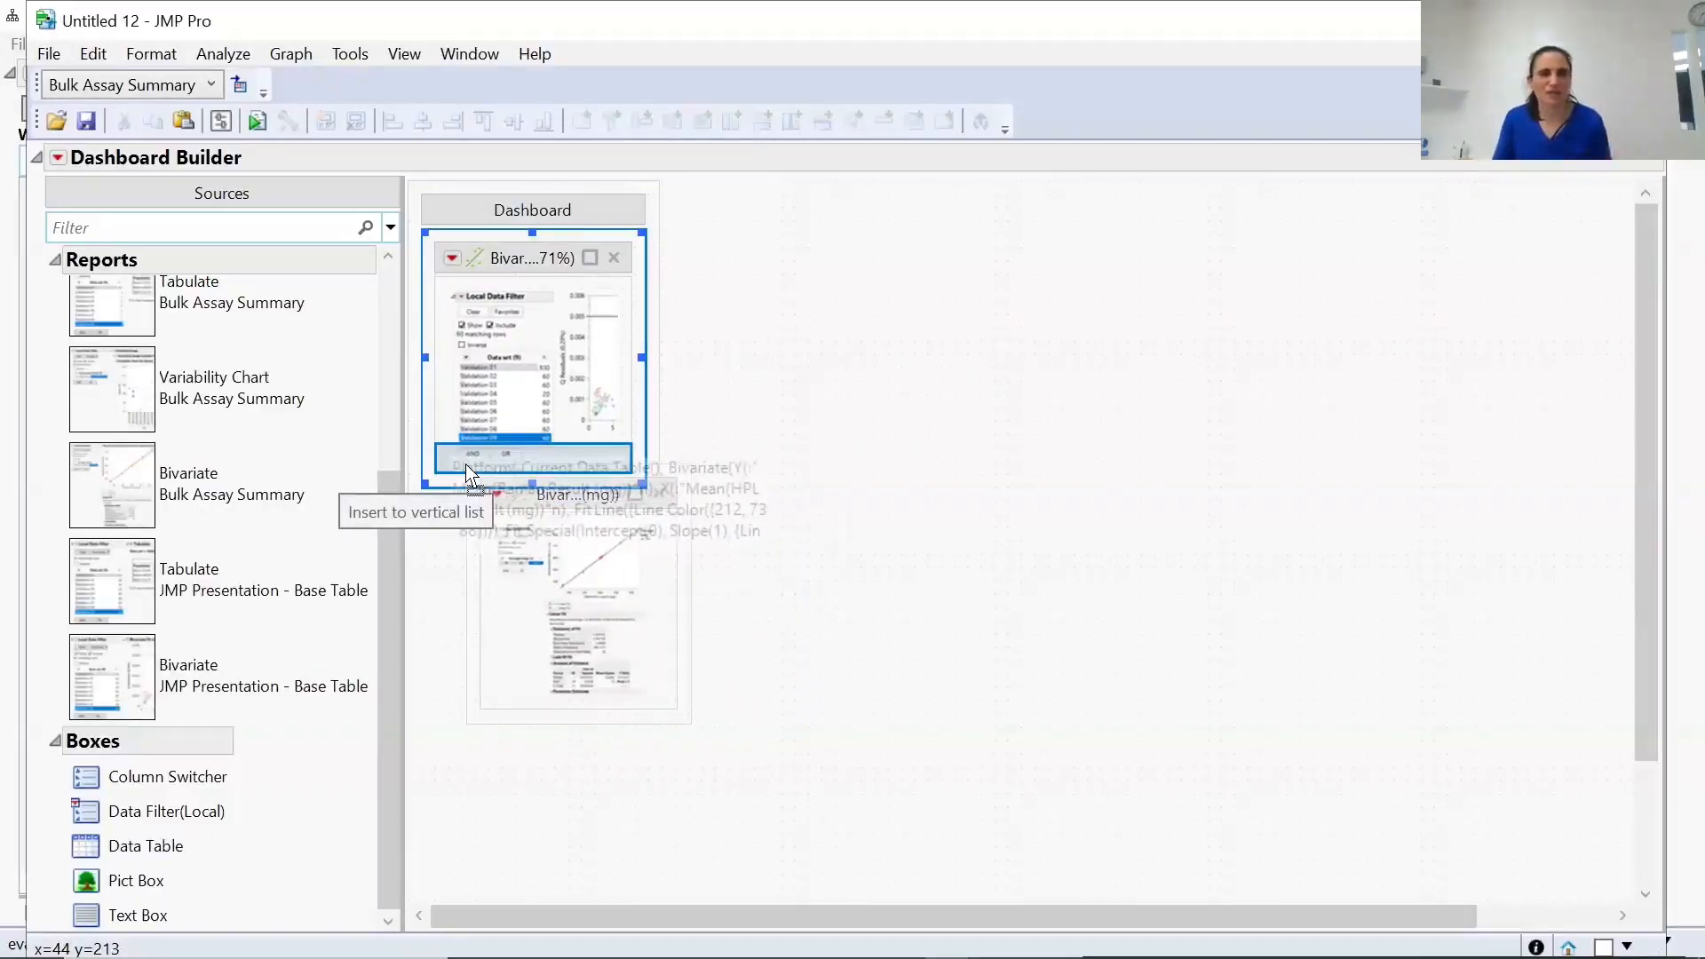
drag(468, 471, 624, 256)
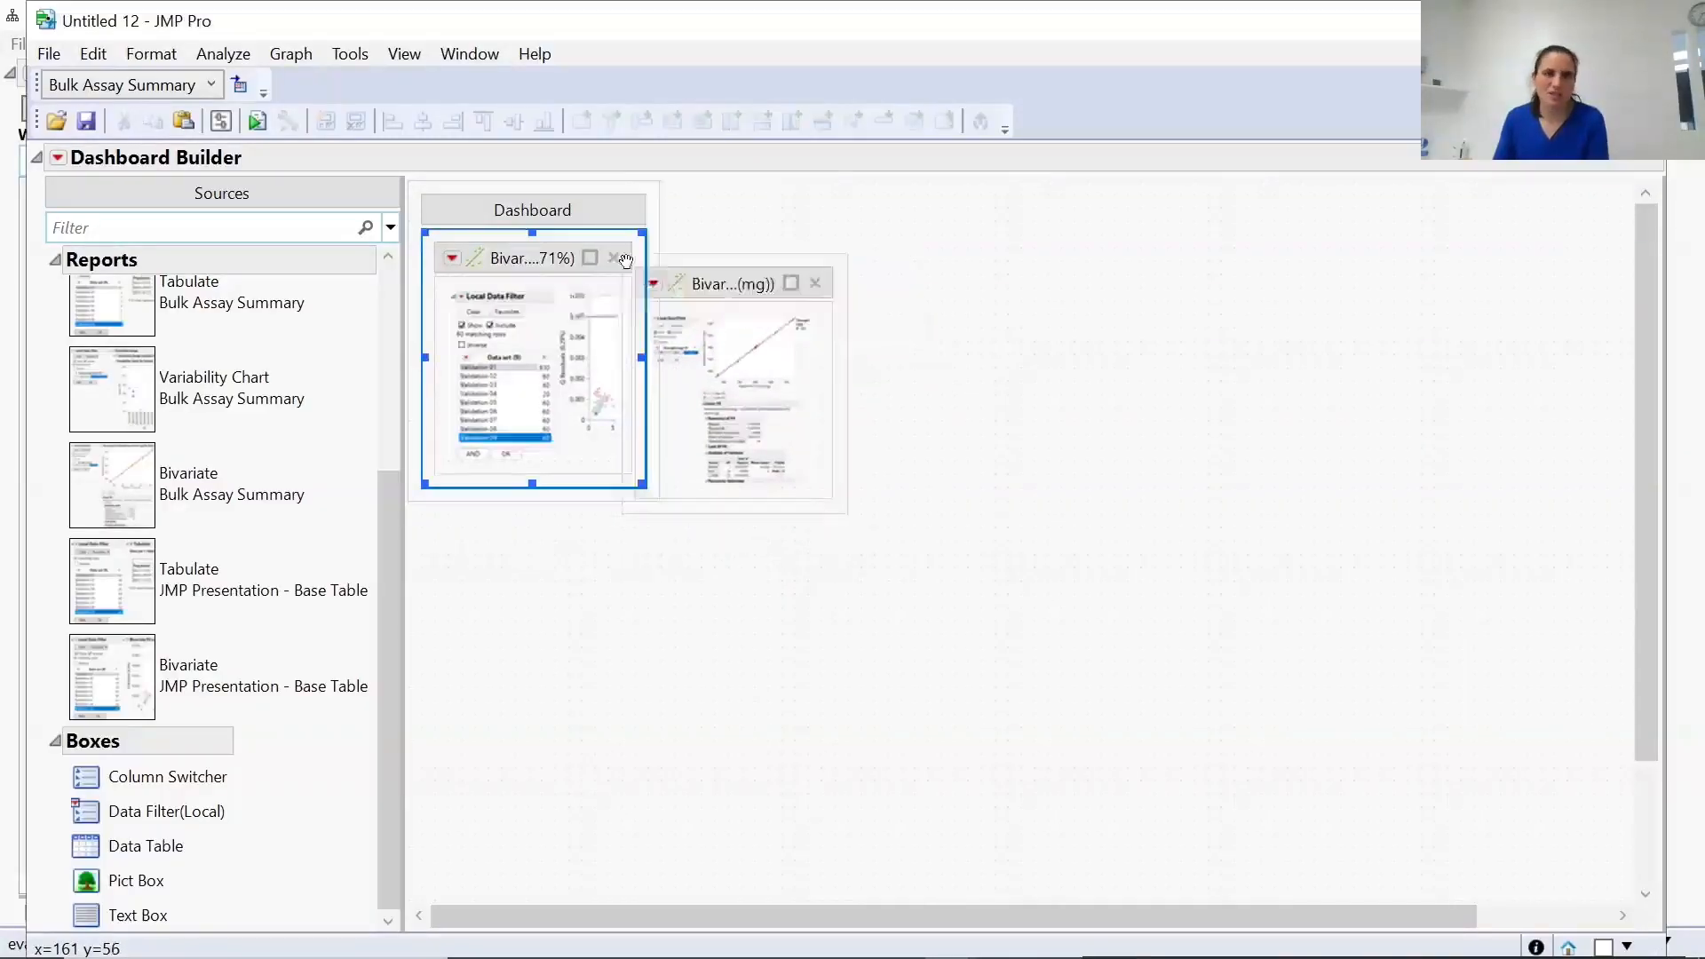
click(1029, 551)
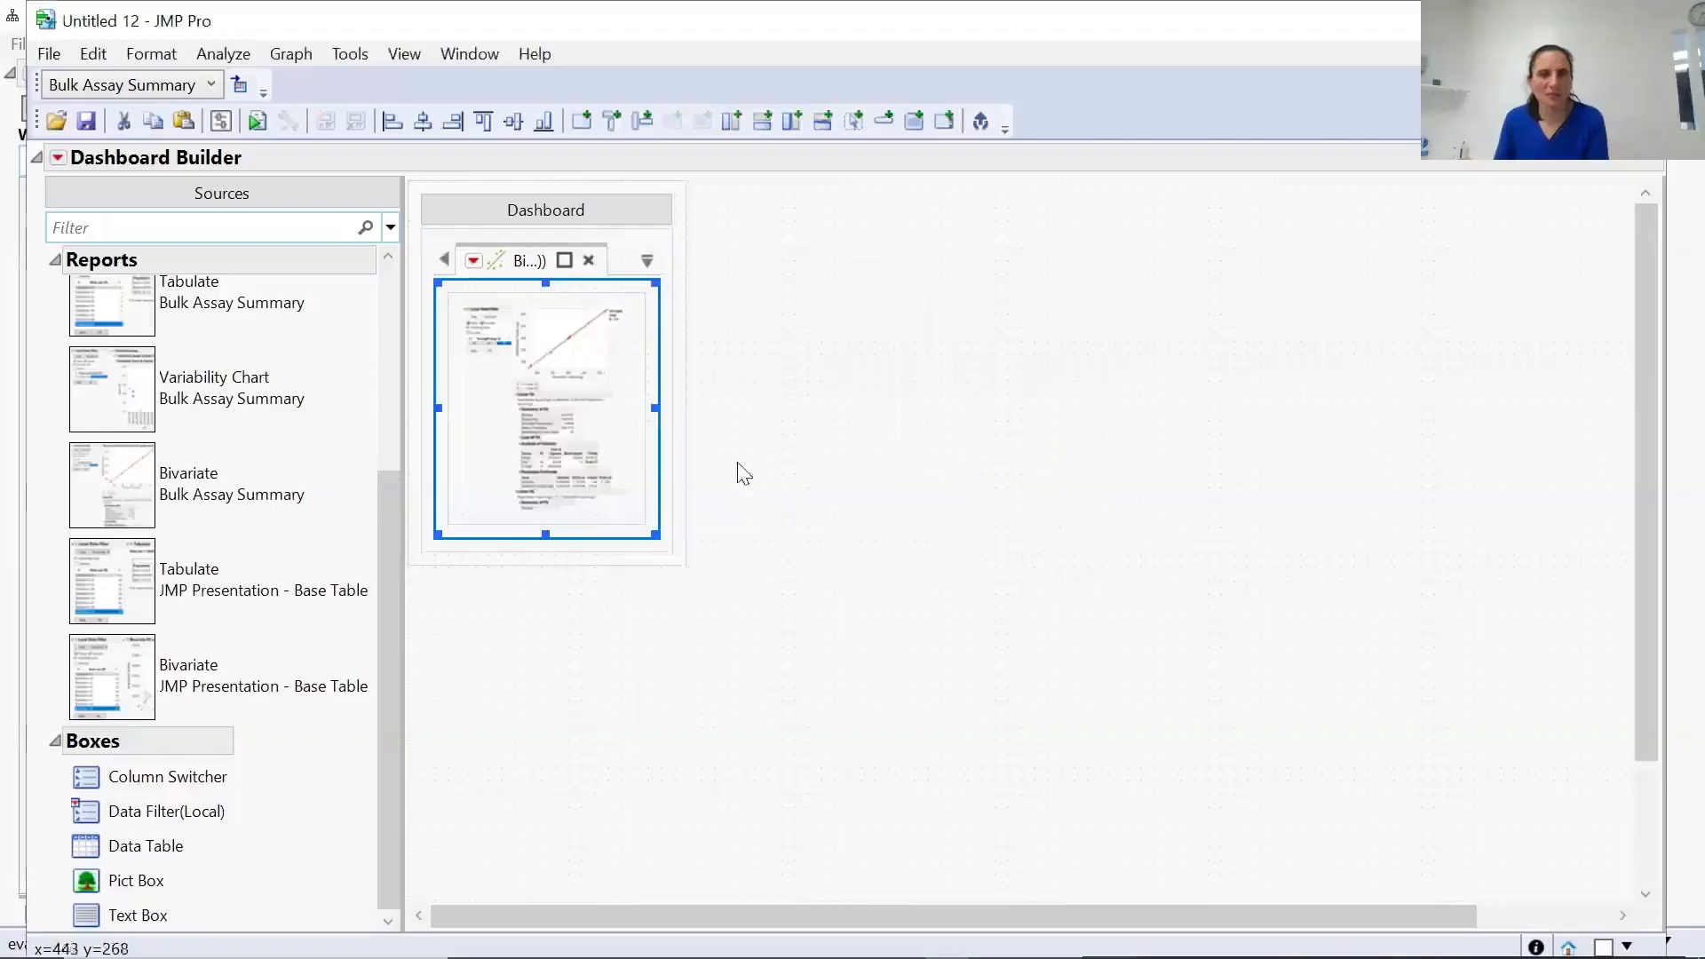
click(444, 261)
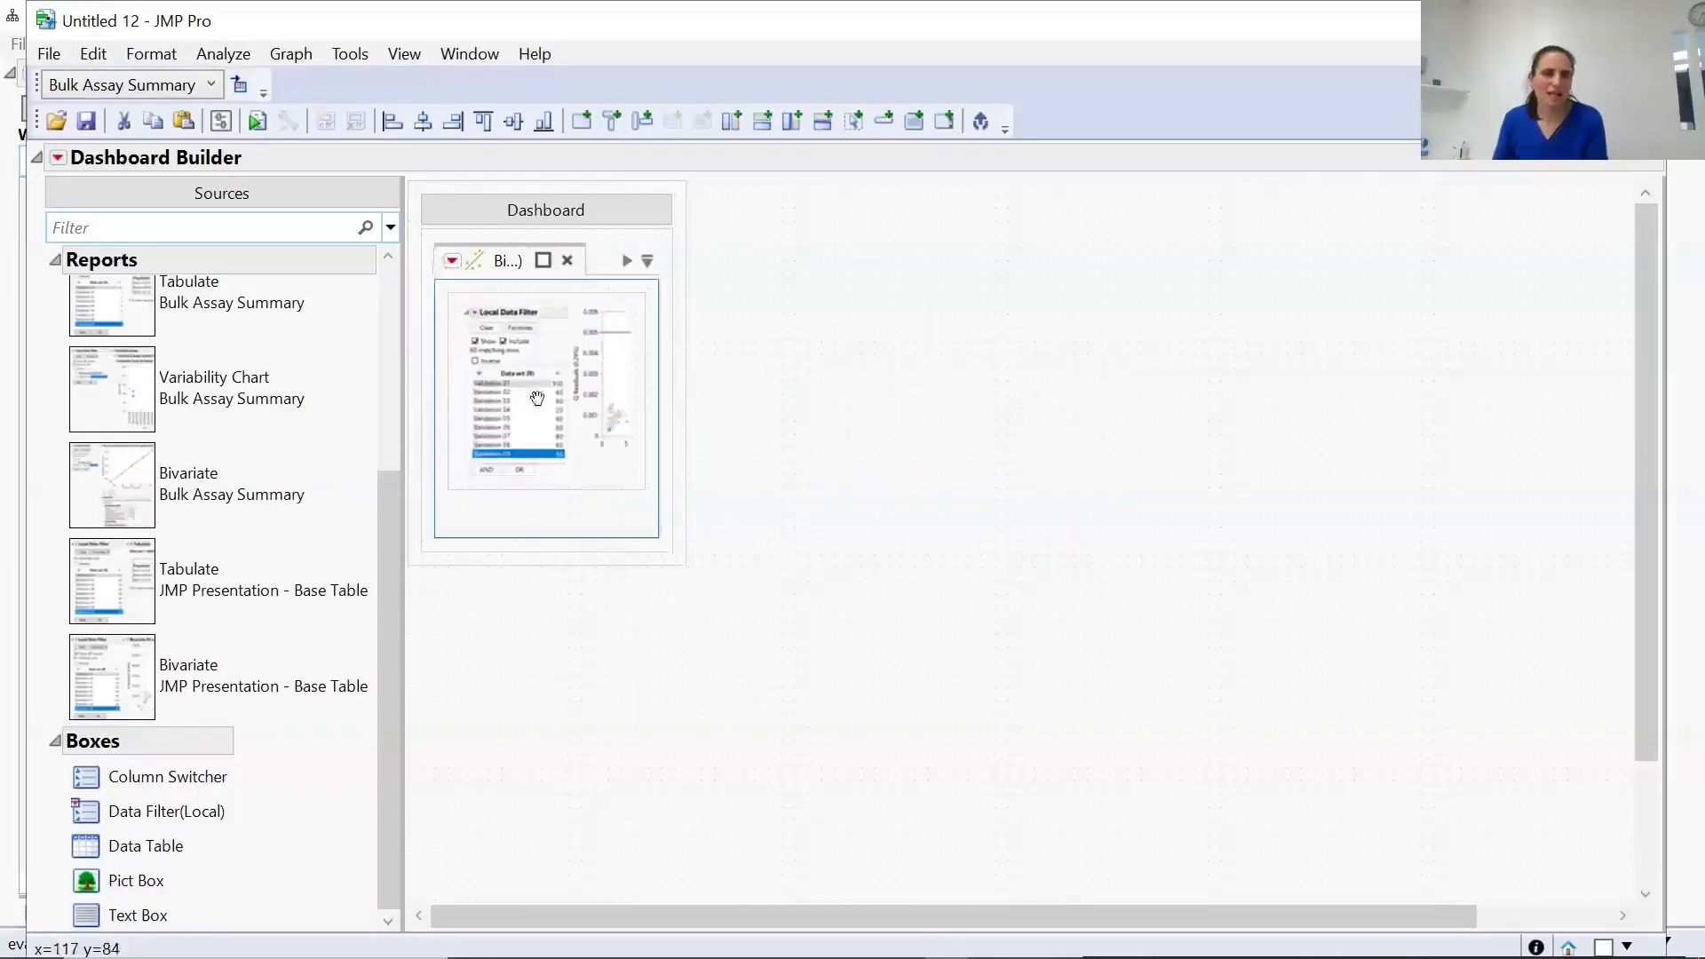
click(626, 260)
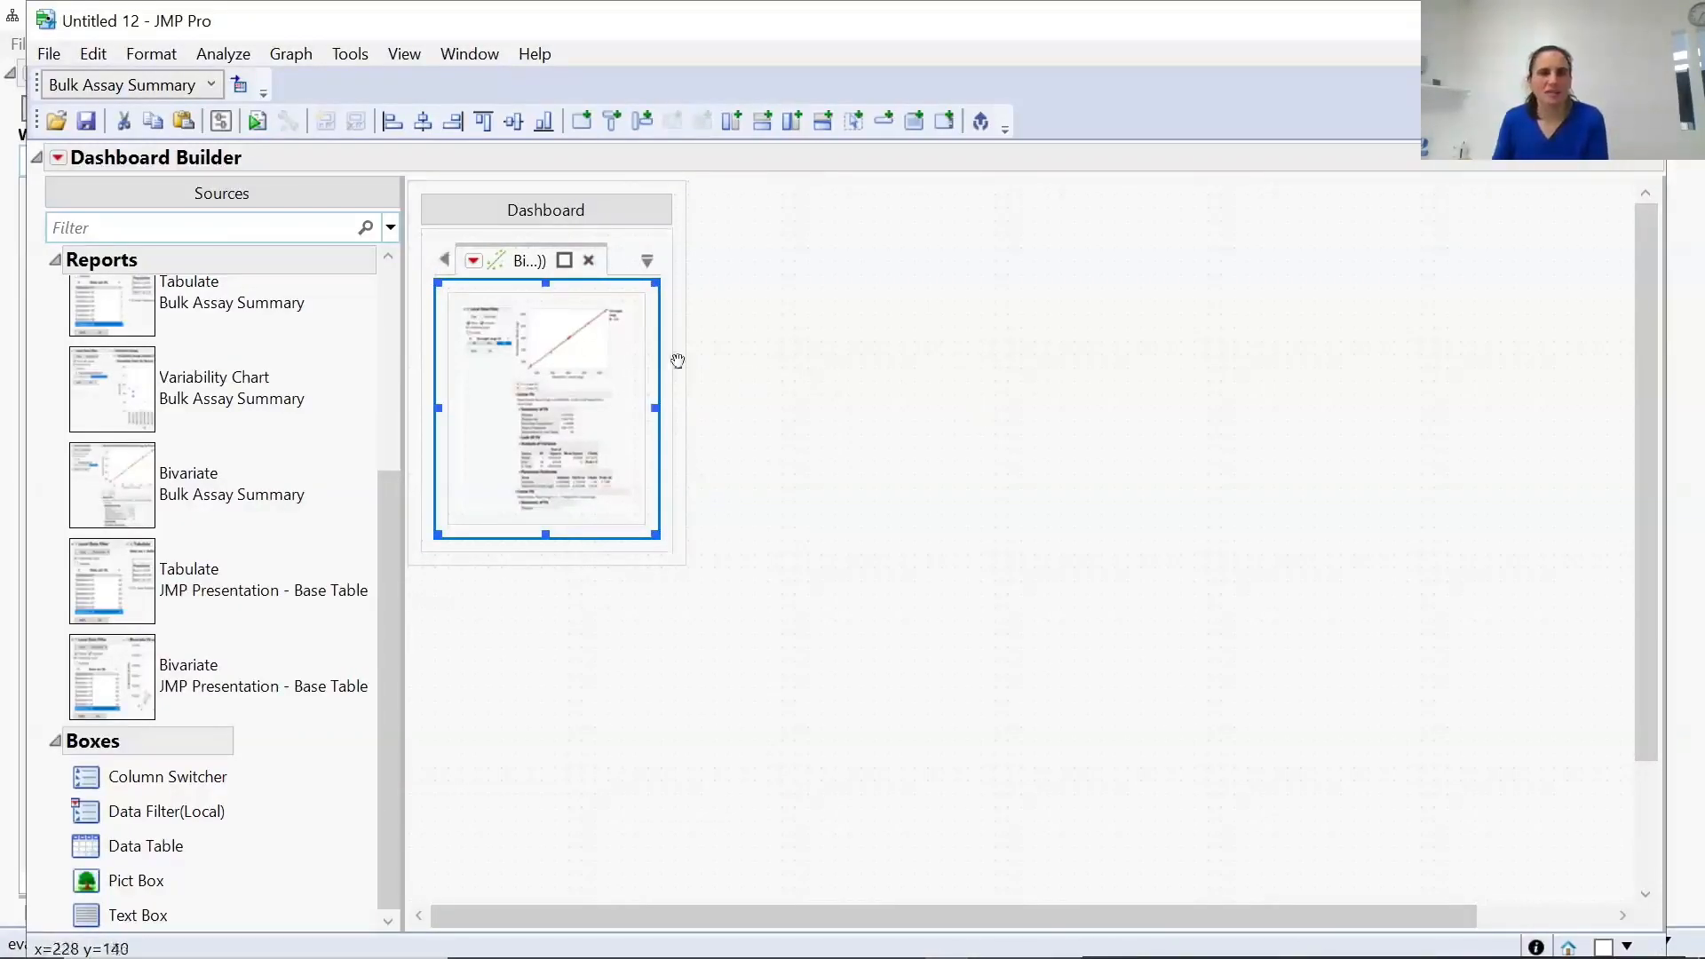
Preview the dashboard and filter the Q Residuals by Hotelling T^2 plot by several data sets, ending on Validation 09.
click(57, 158)
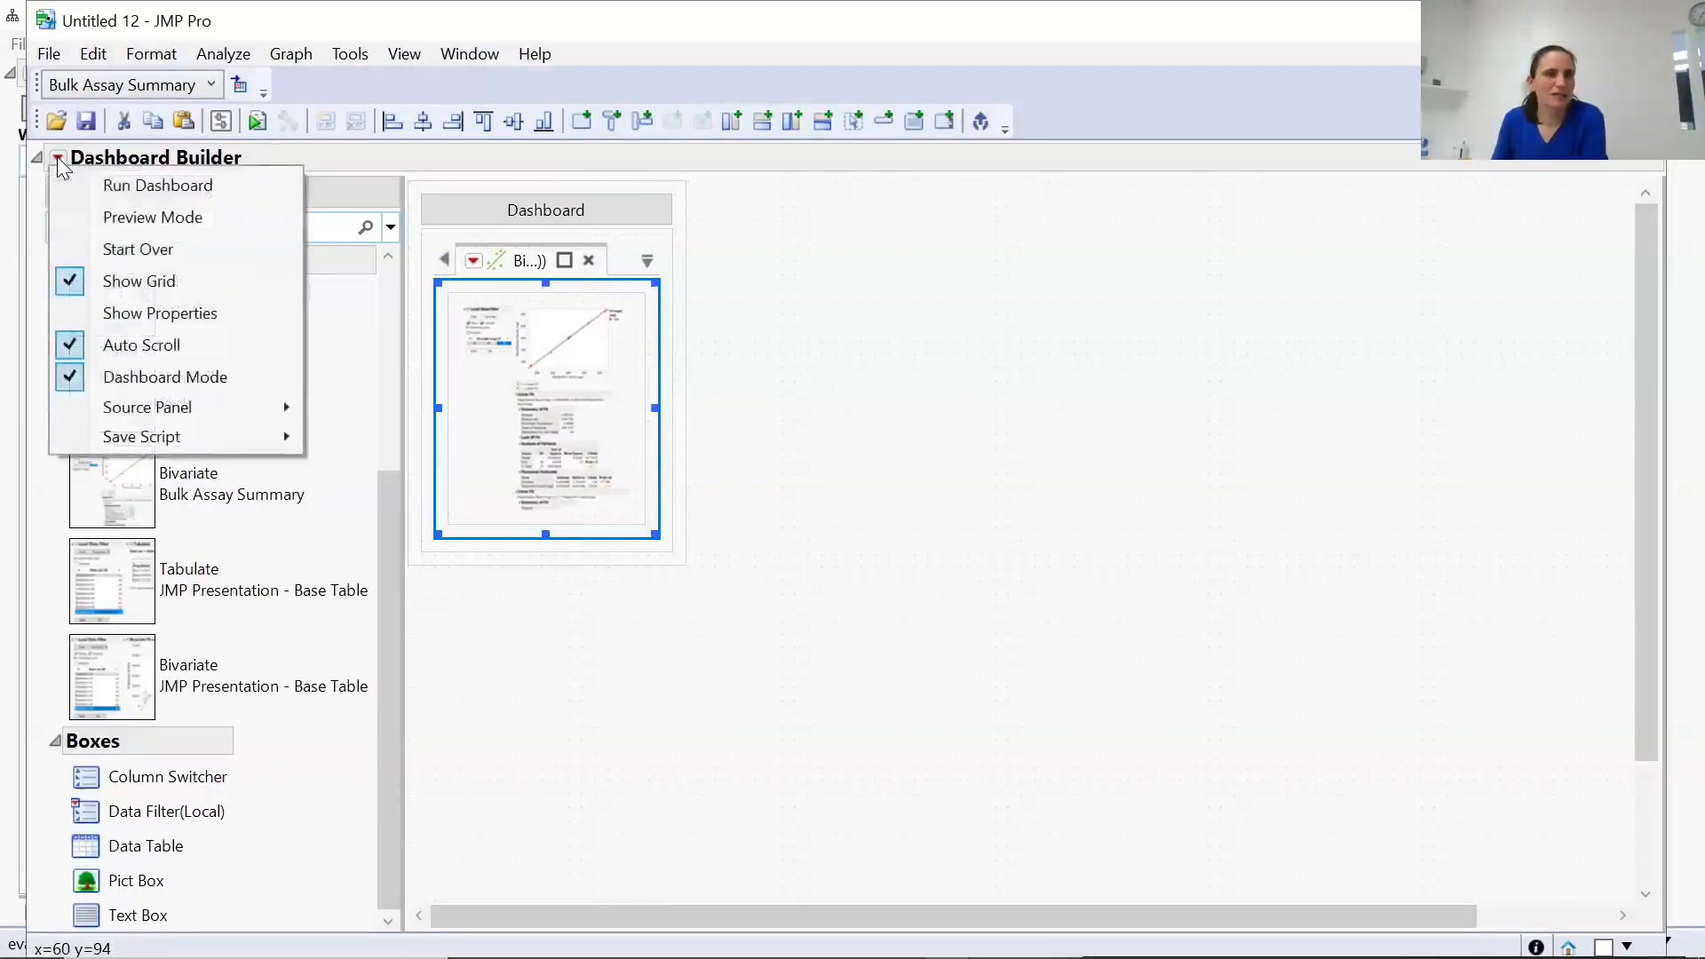
click(183, 222)
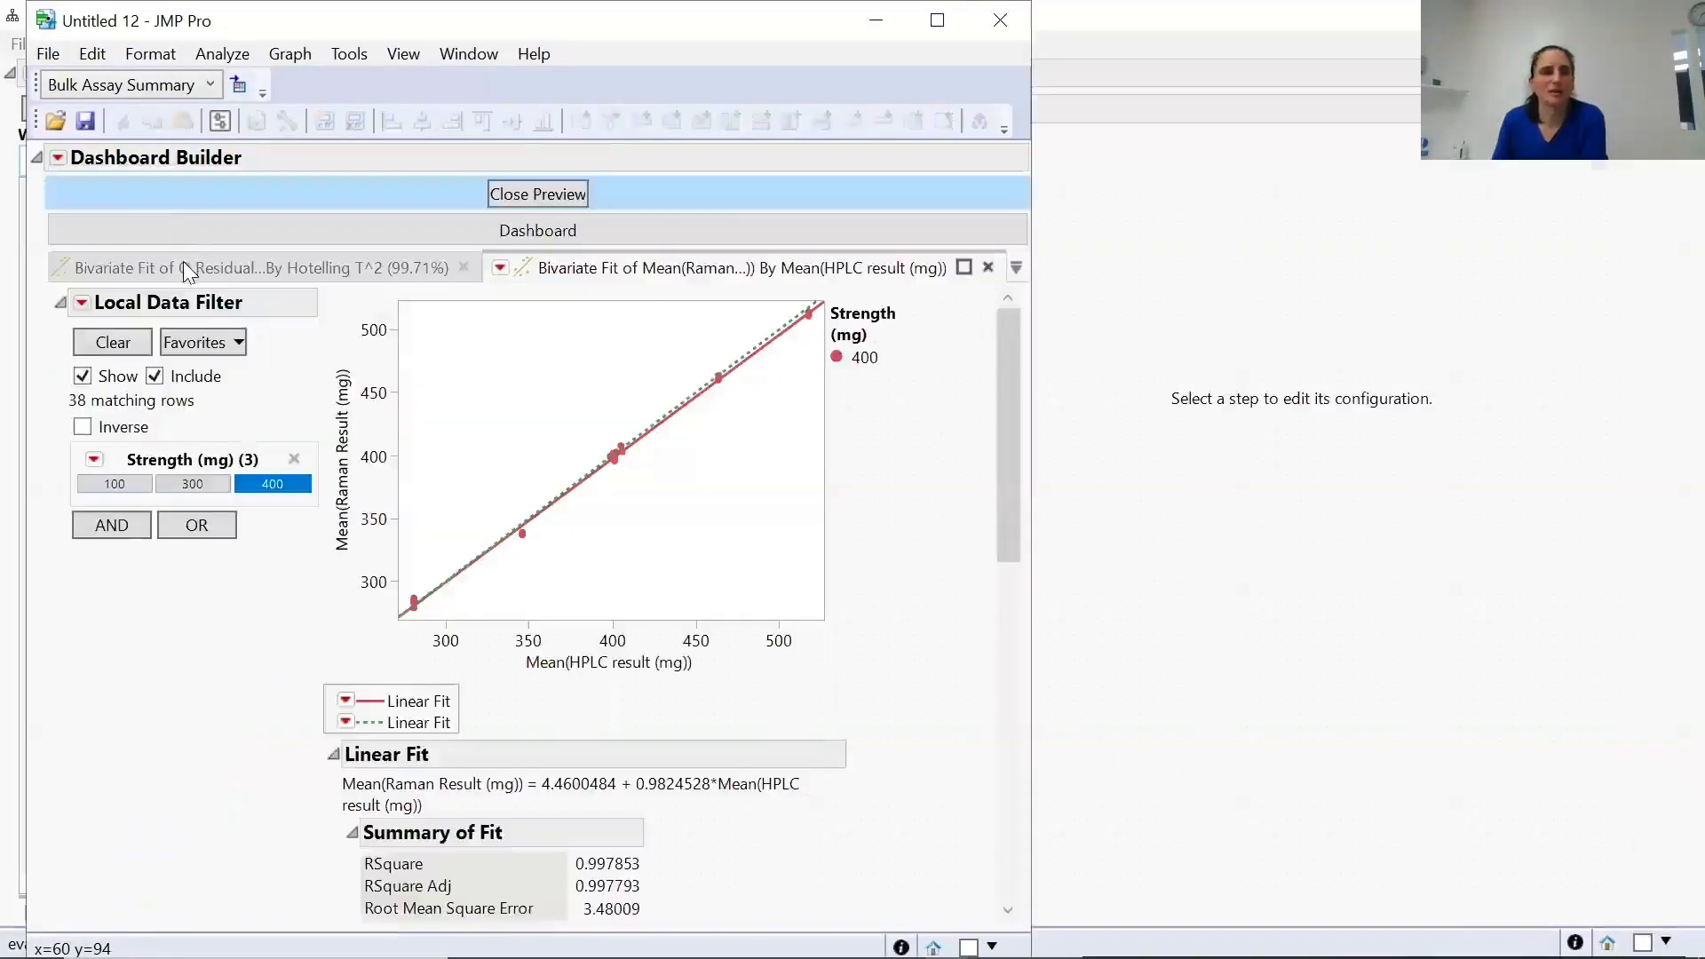
click(182, 267)
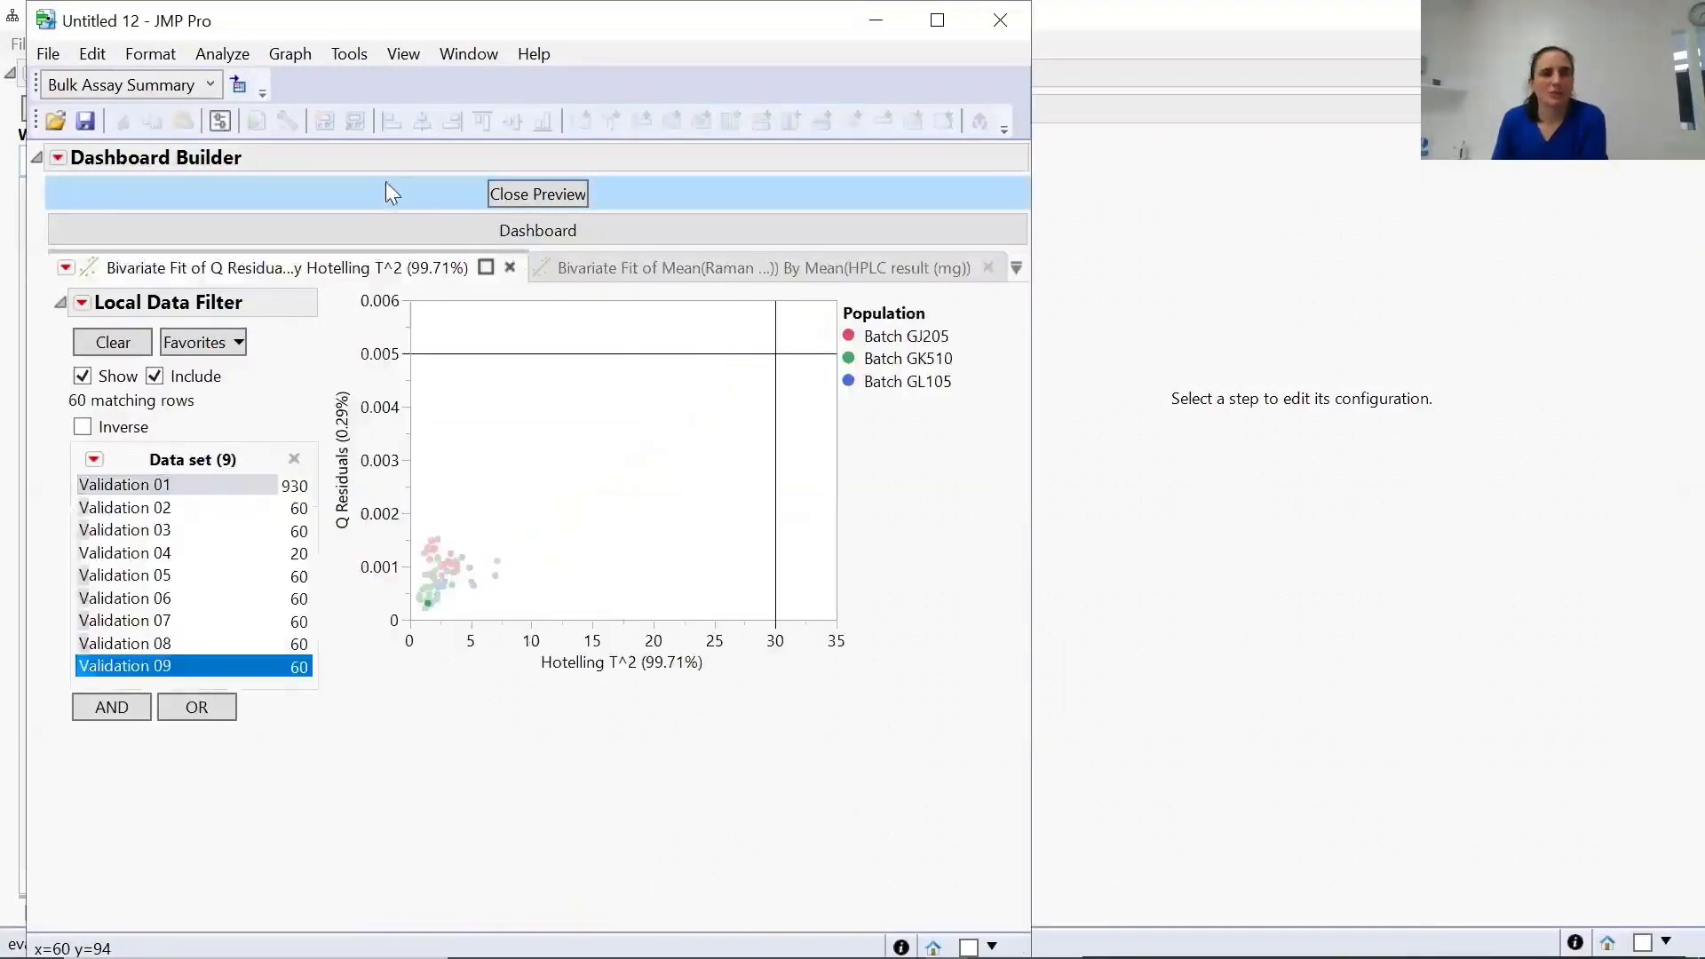
click(173, 575)
click(171, 554)
click(172, 598)
click(177, 666)
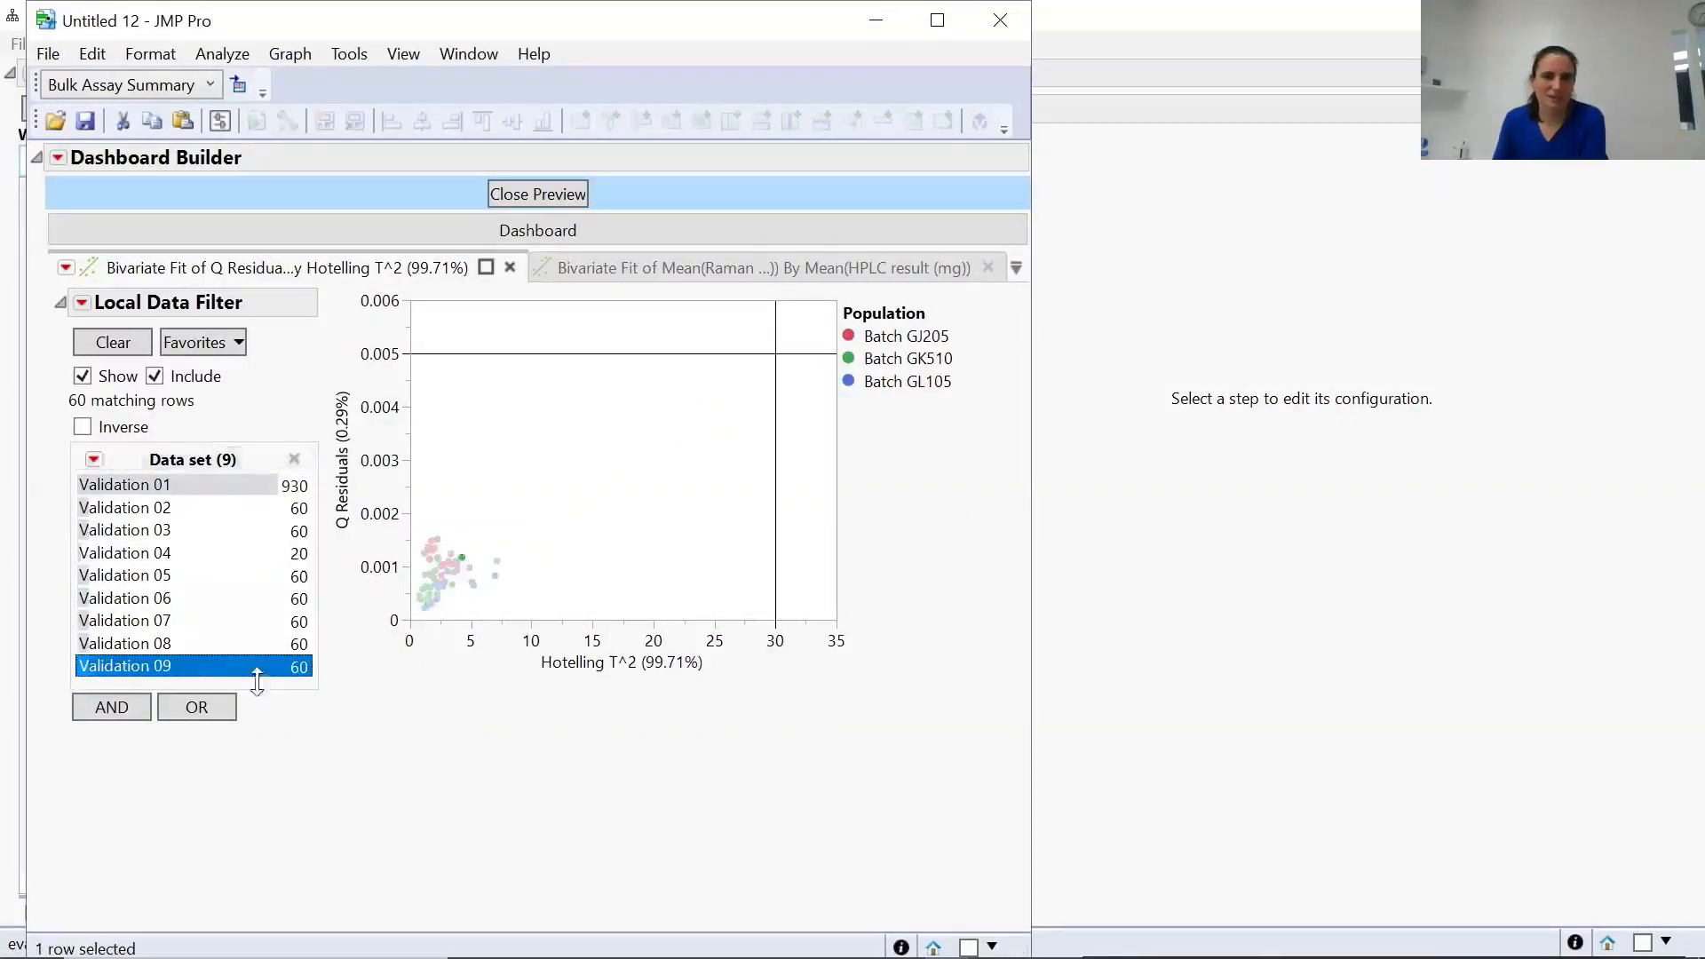
click(174, 599)
click(173, 643)
click(173, 667)
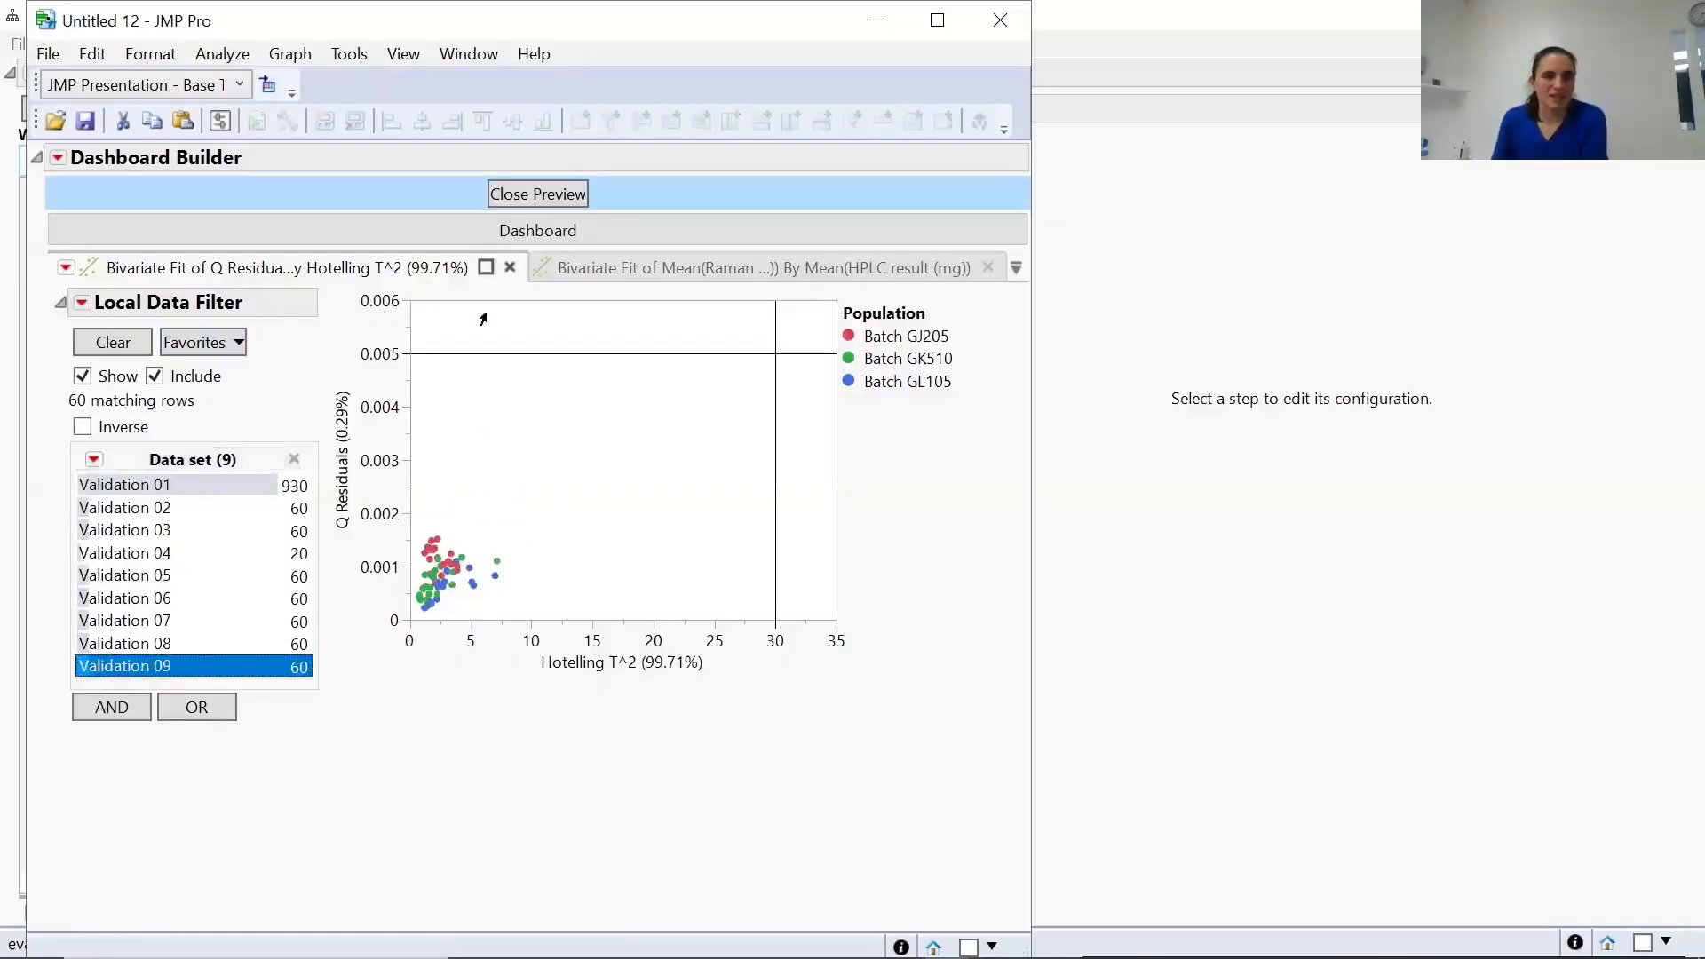
Include strengths 100, 300 and 400 in the Raman versus HPLC plot's filter and close the preview.
click(604, 271)
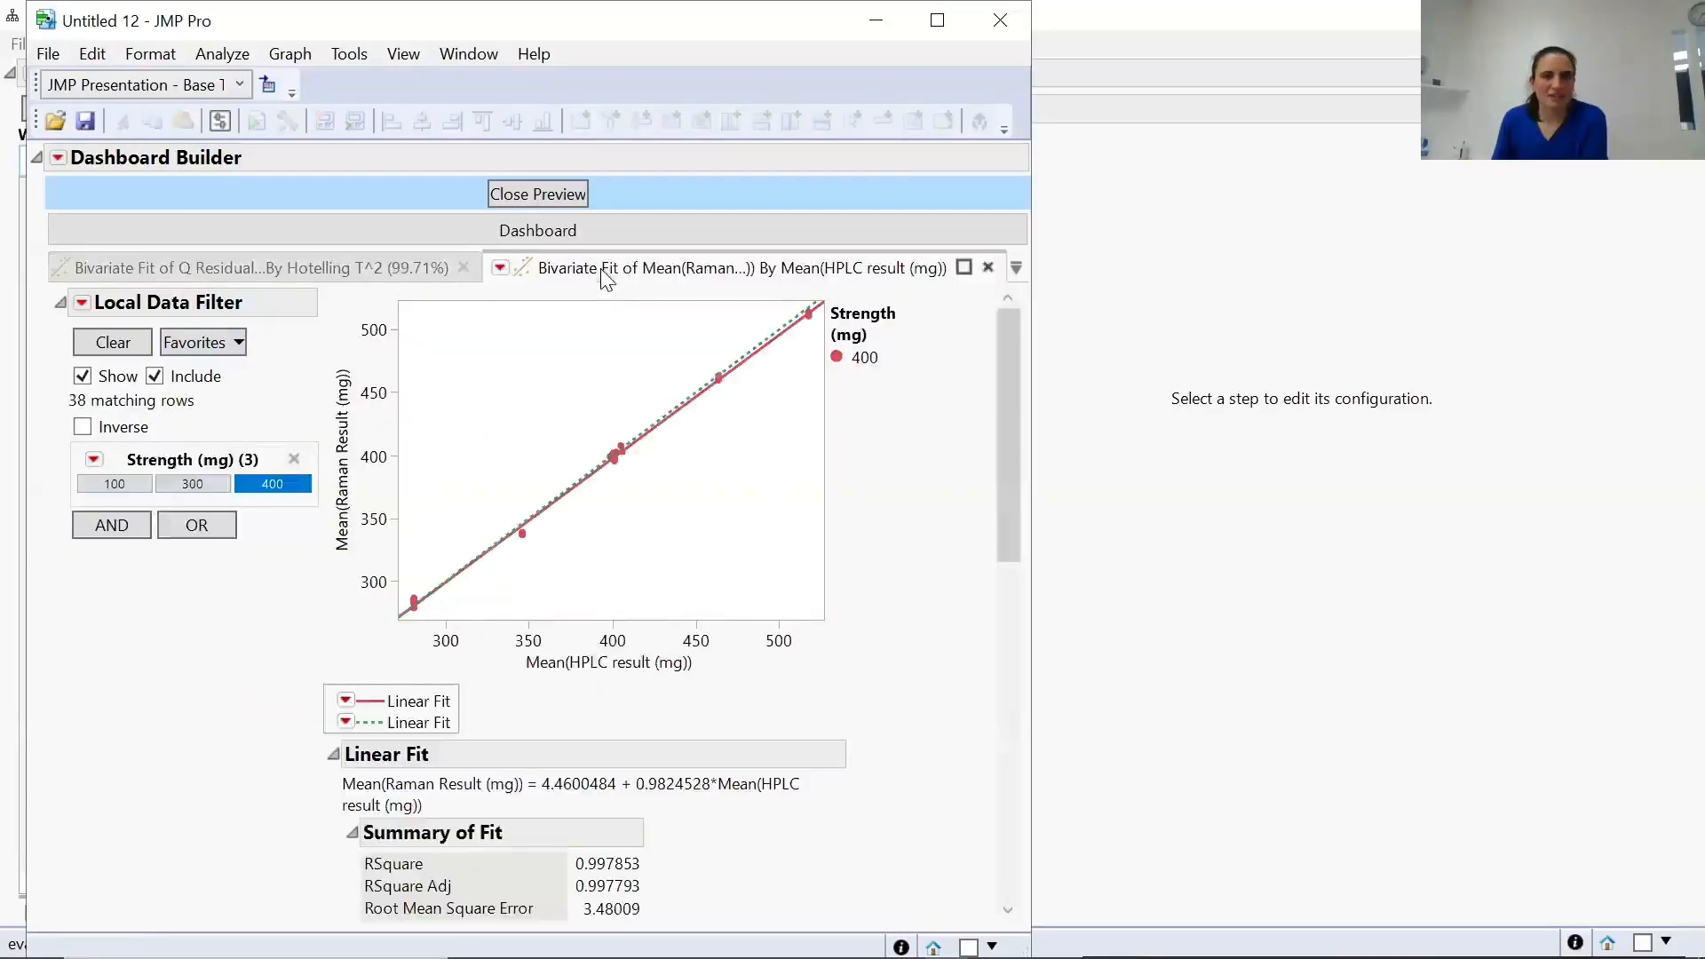
click(105, 484)
drag(155, 490, 246, 494)
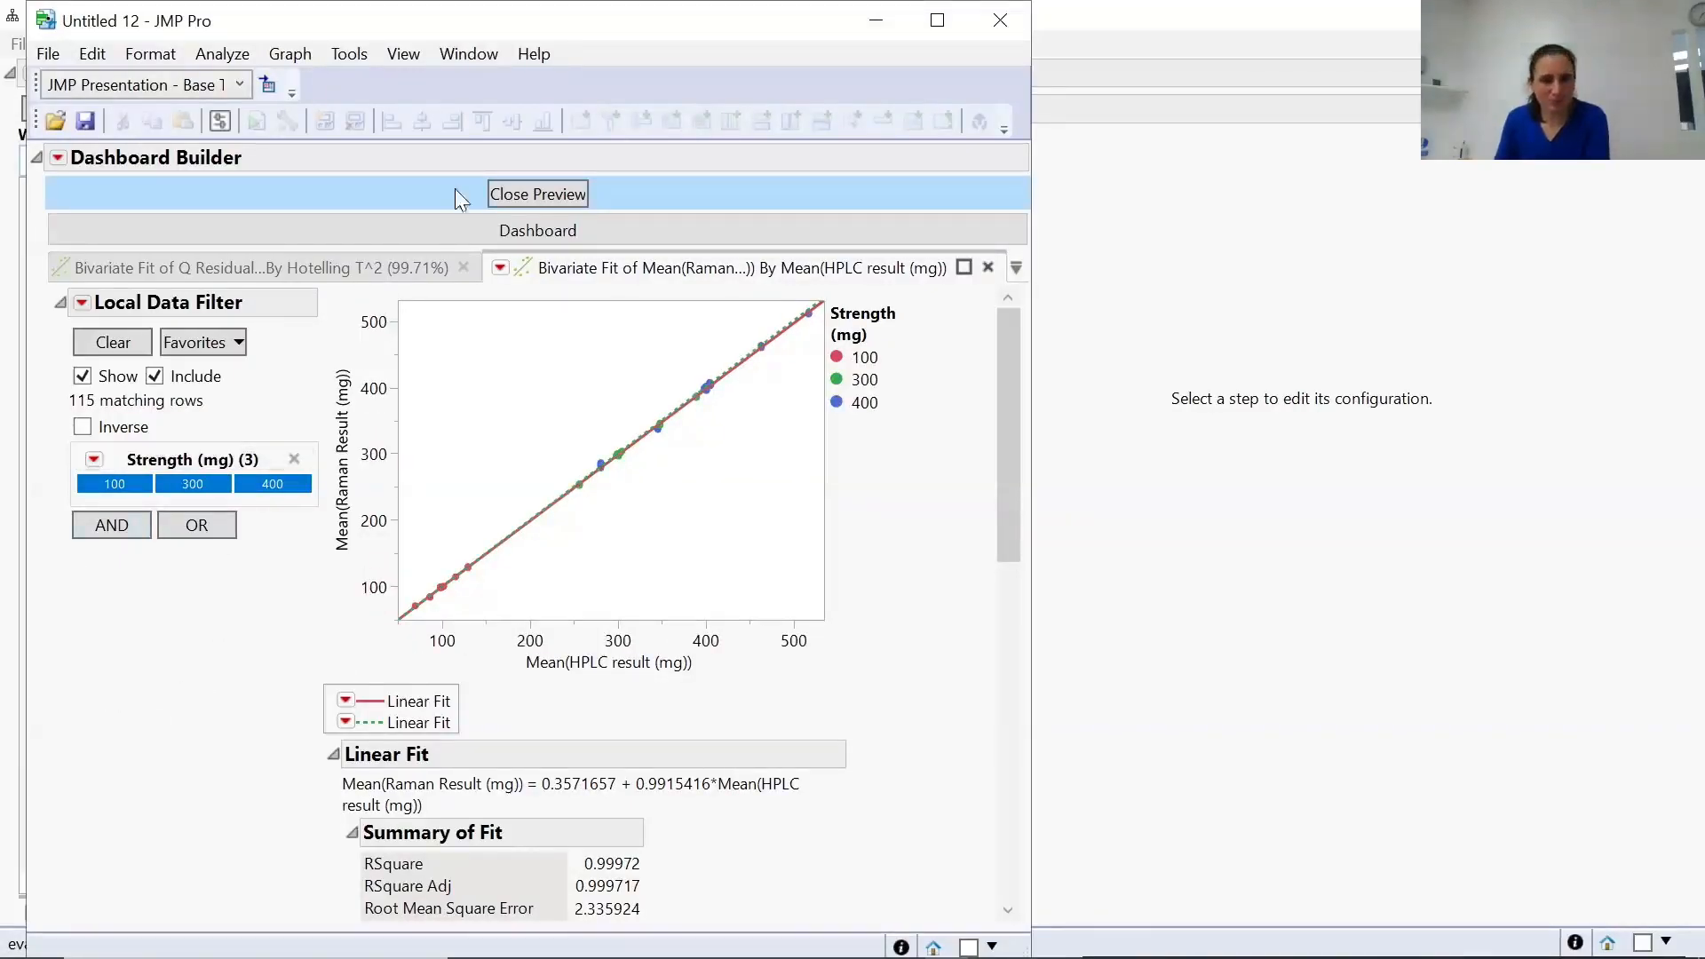
click(547, 203)
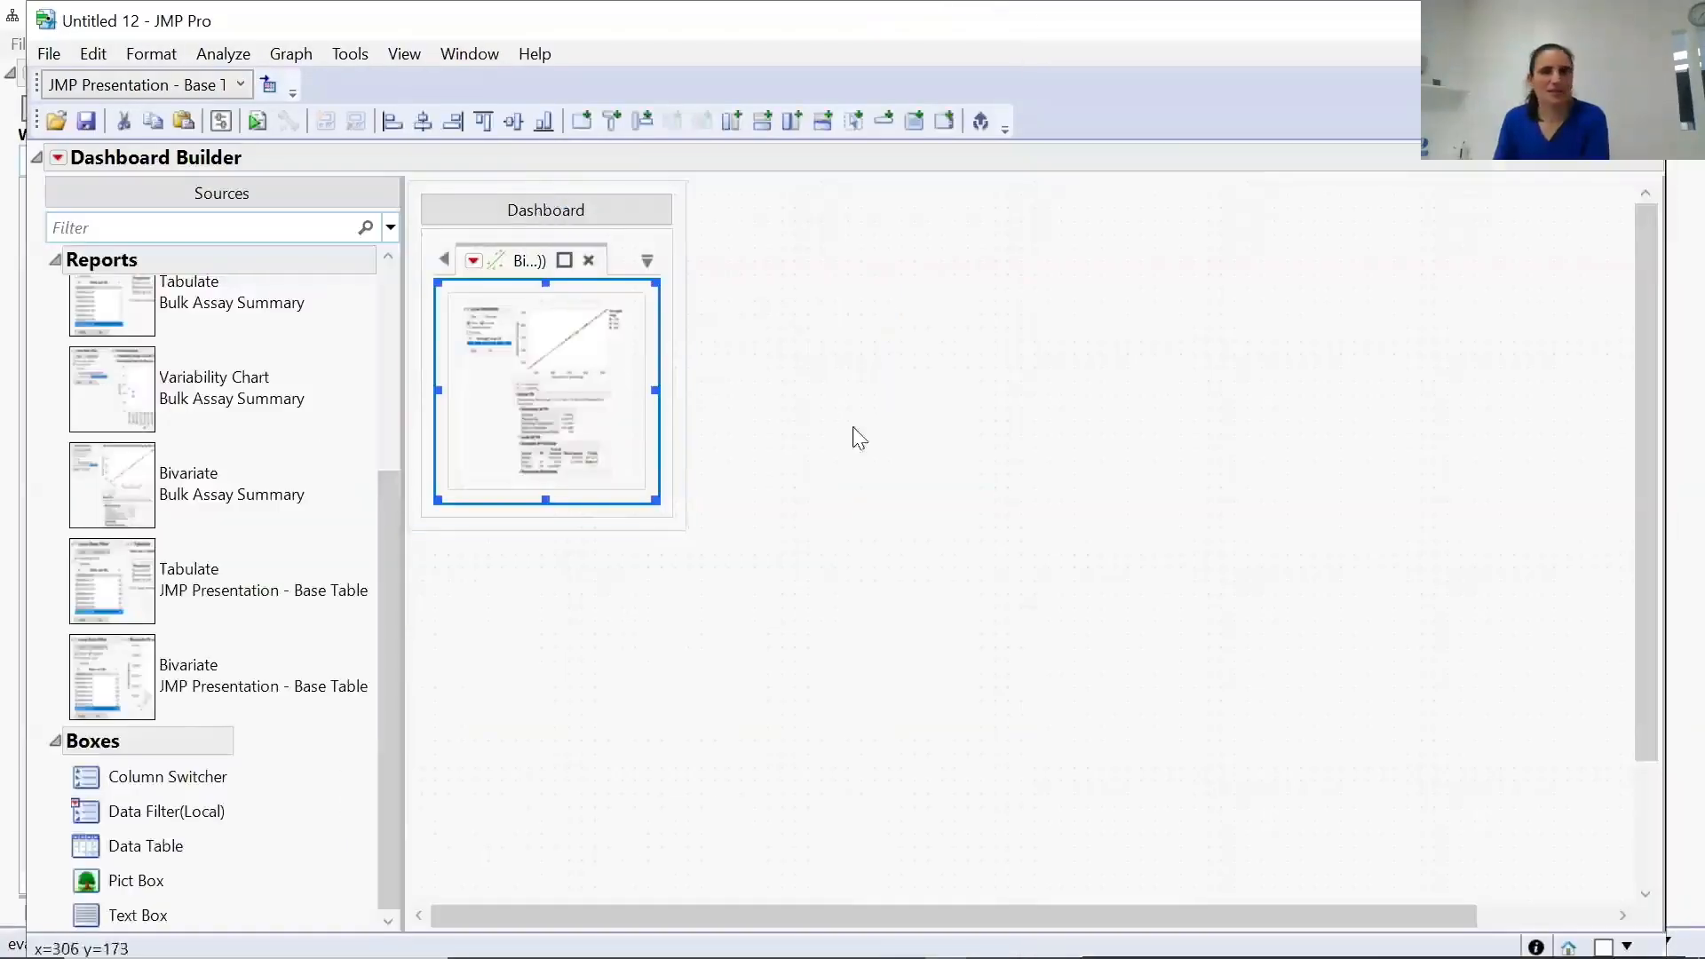
Change the Q Residuals report's container to an H Splitter Box and insert the JMP Presentation - Base Table Tabulate report beside it.
click(444, 259)
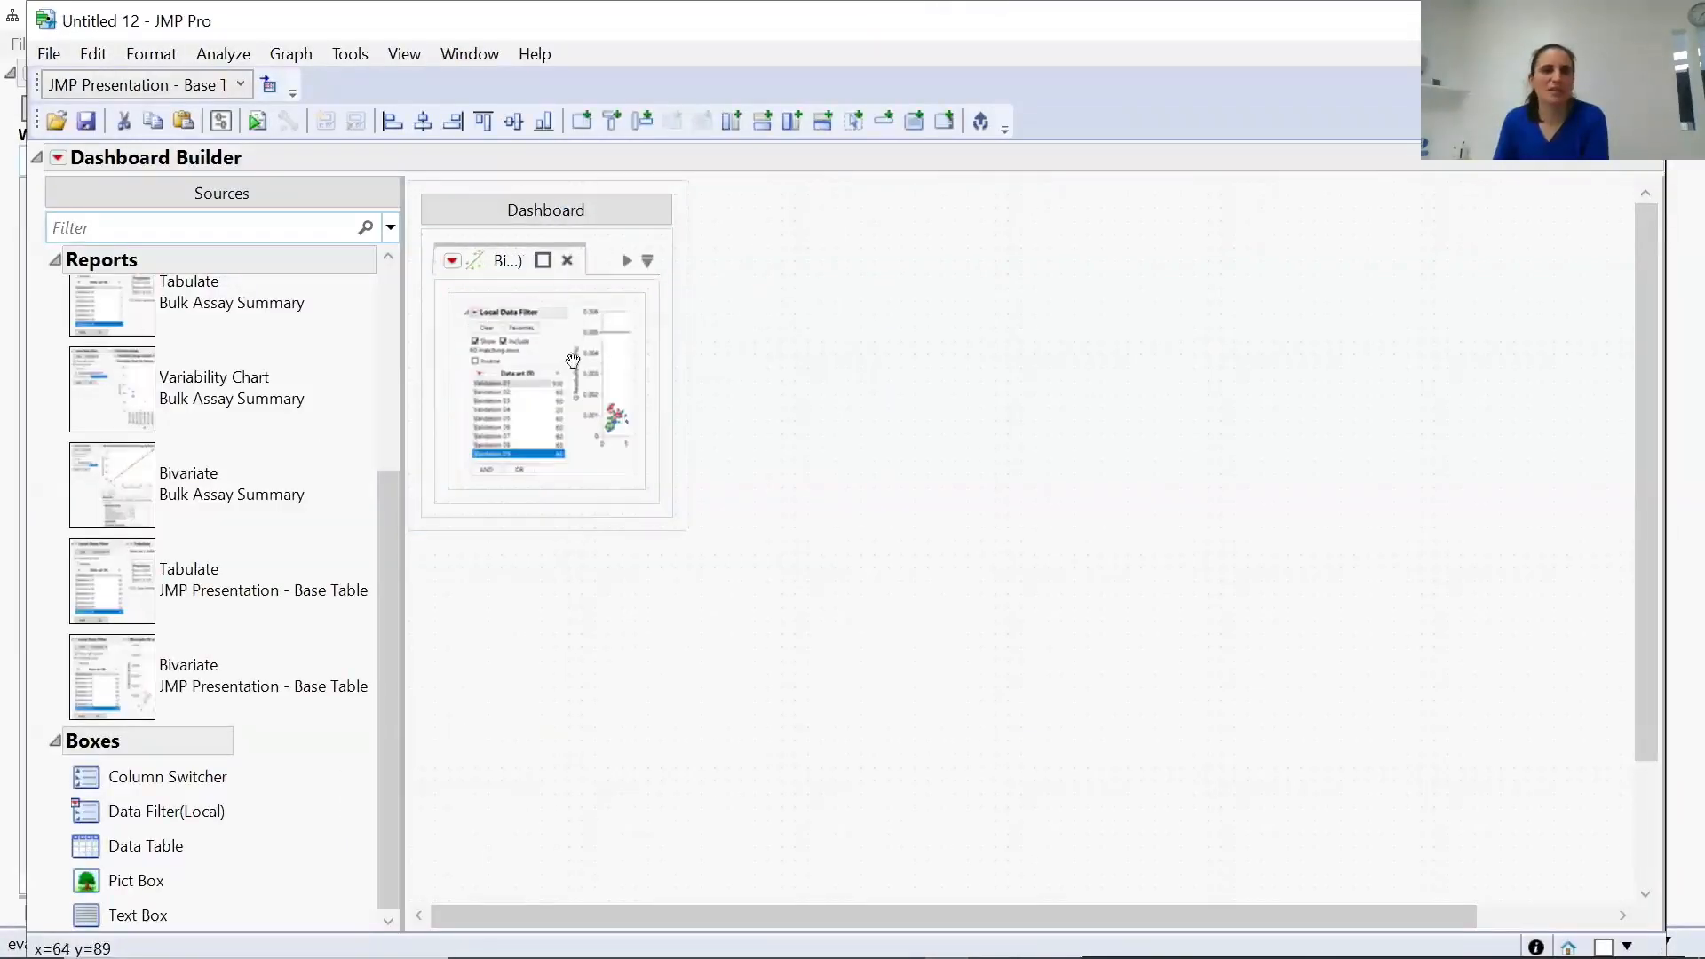
click(563, 471)
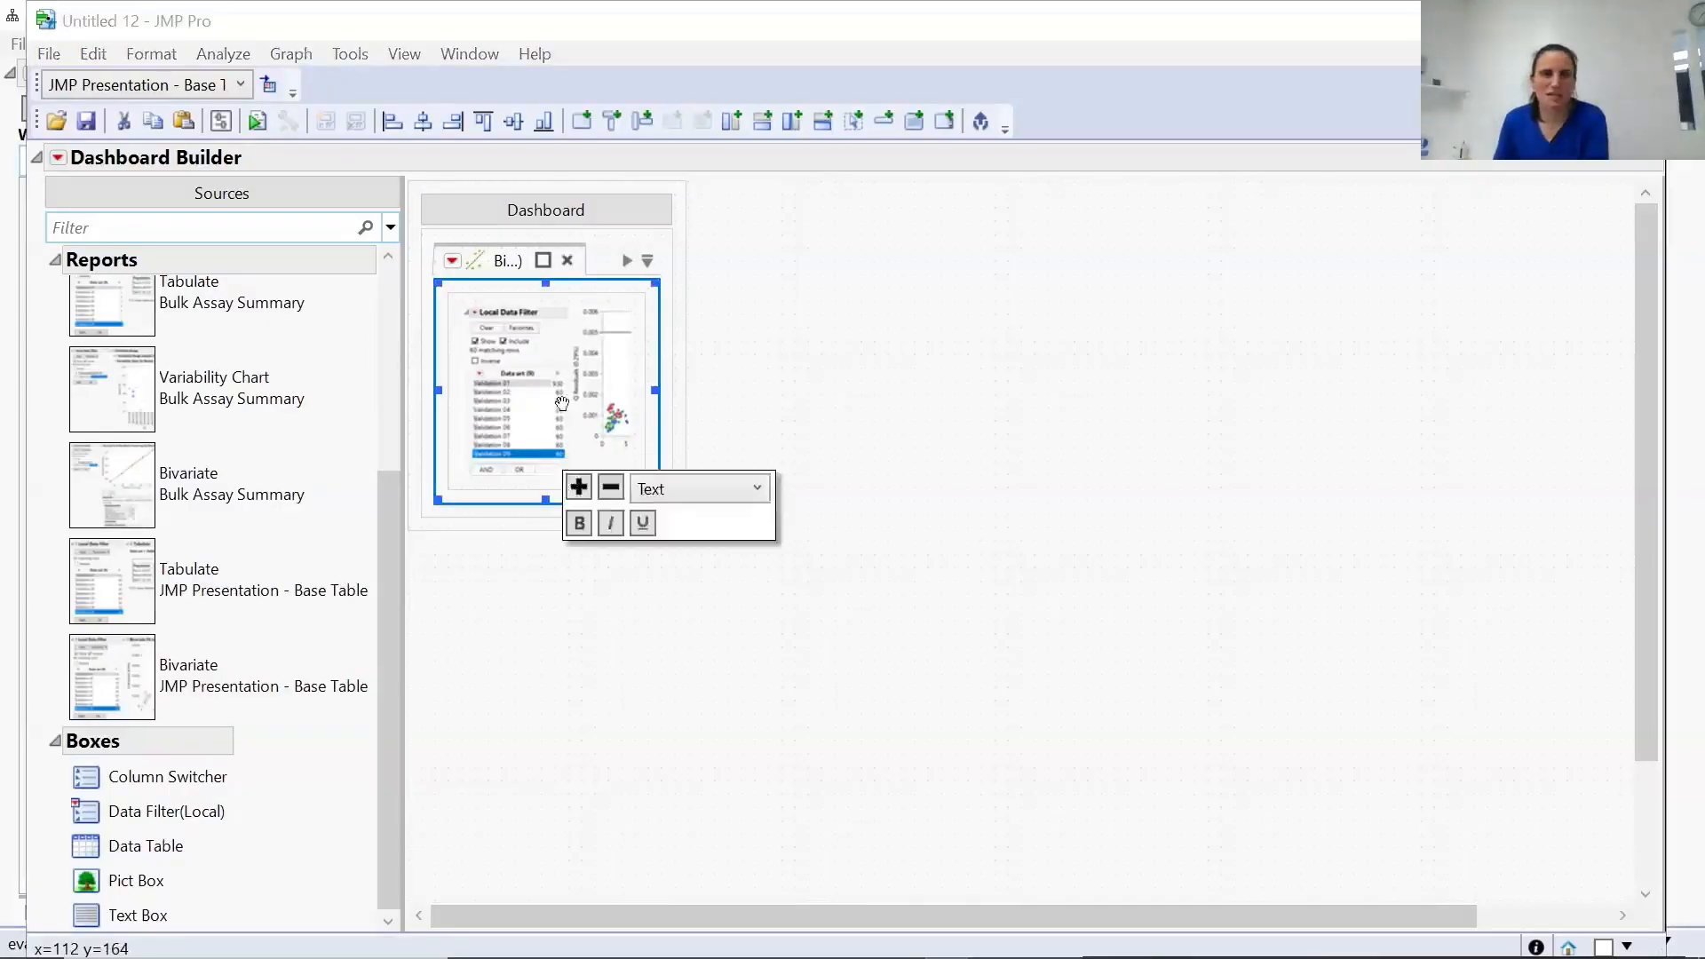
right_click(448, 284)
mouse_move(373, 366)
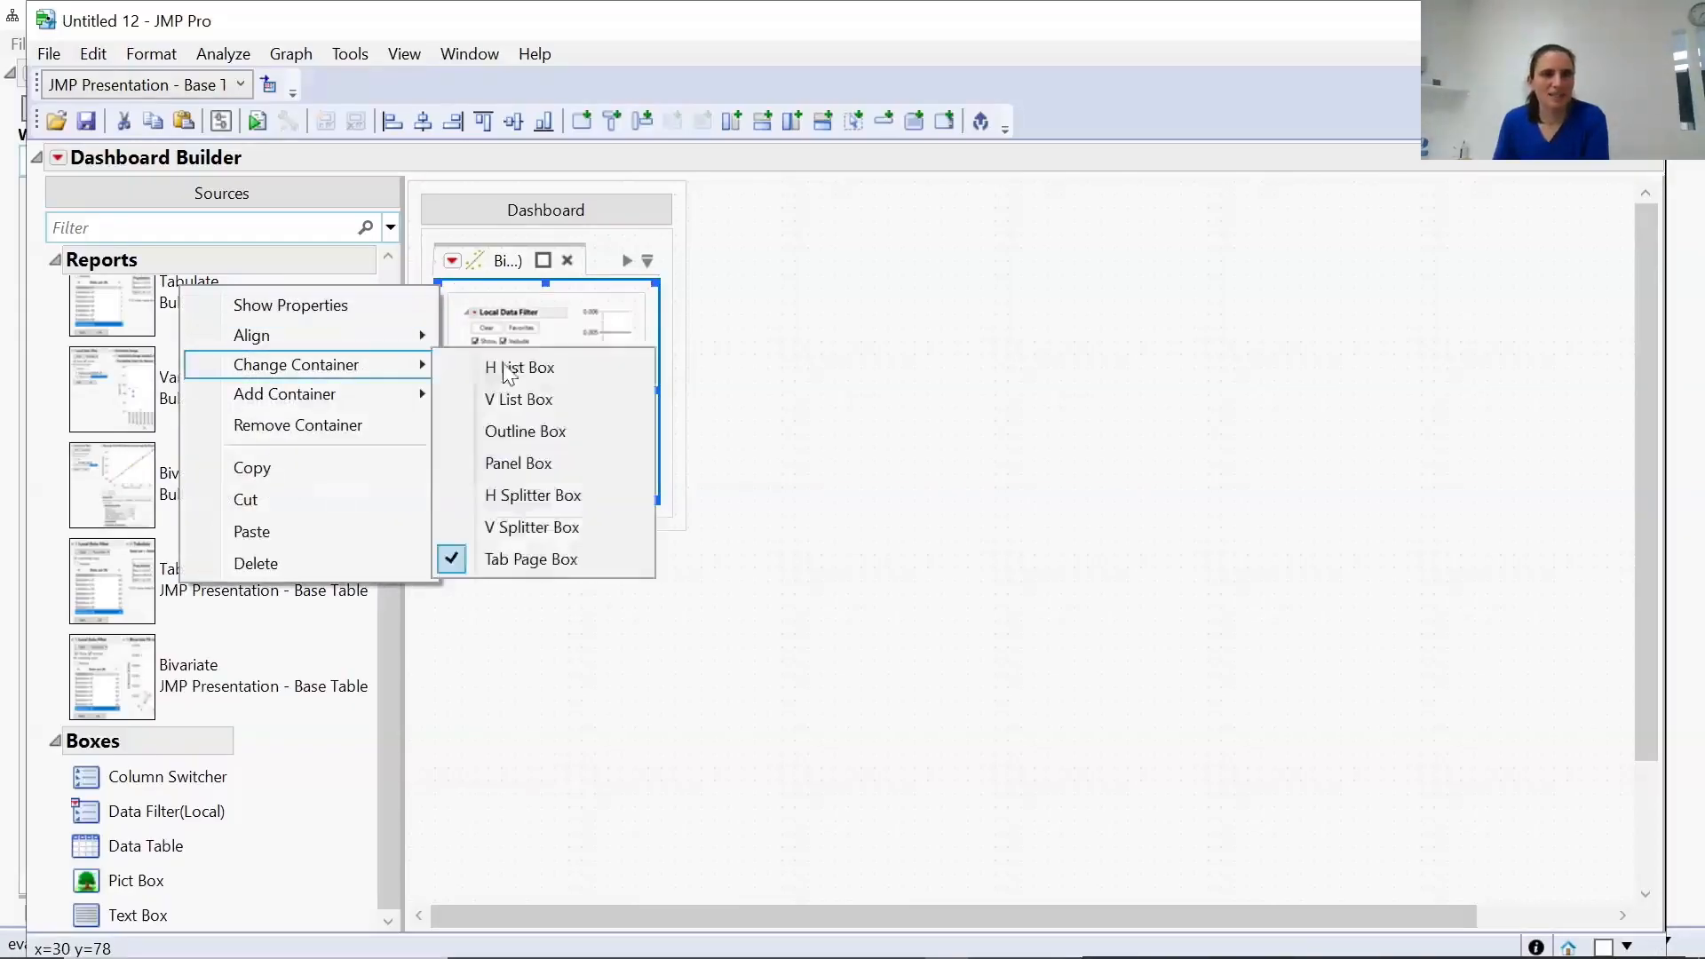
click(542, 494)
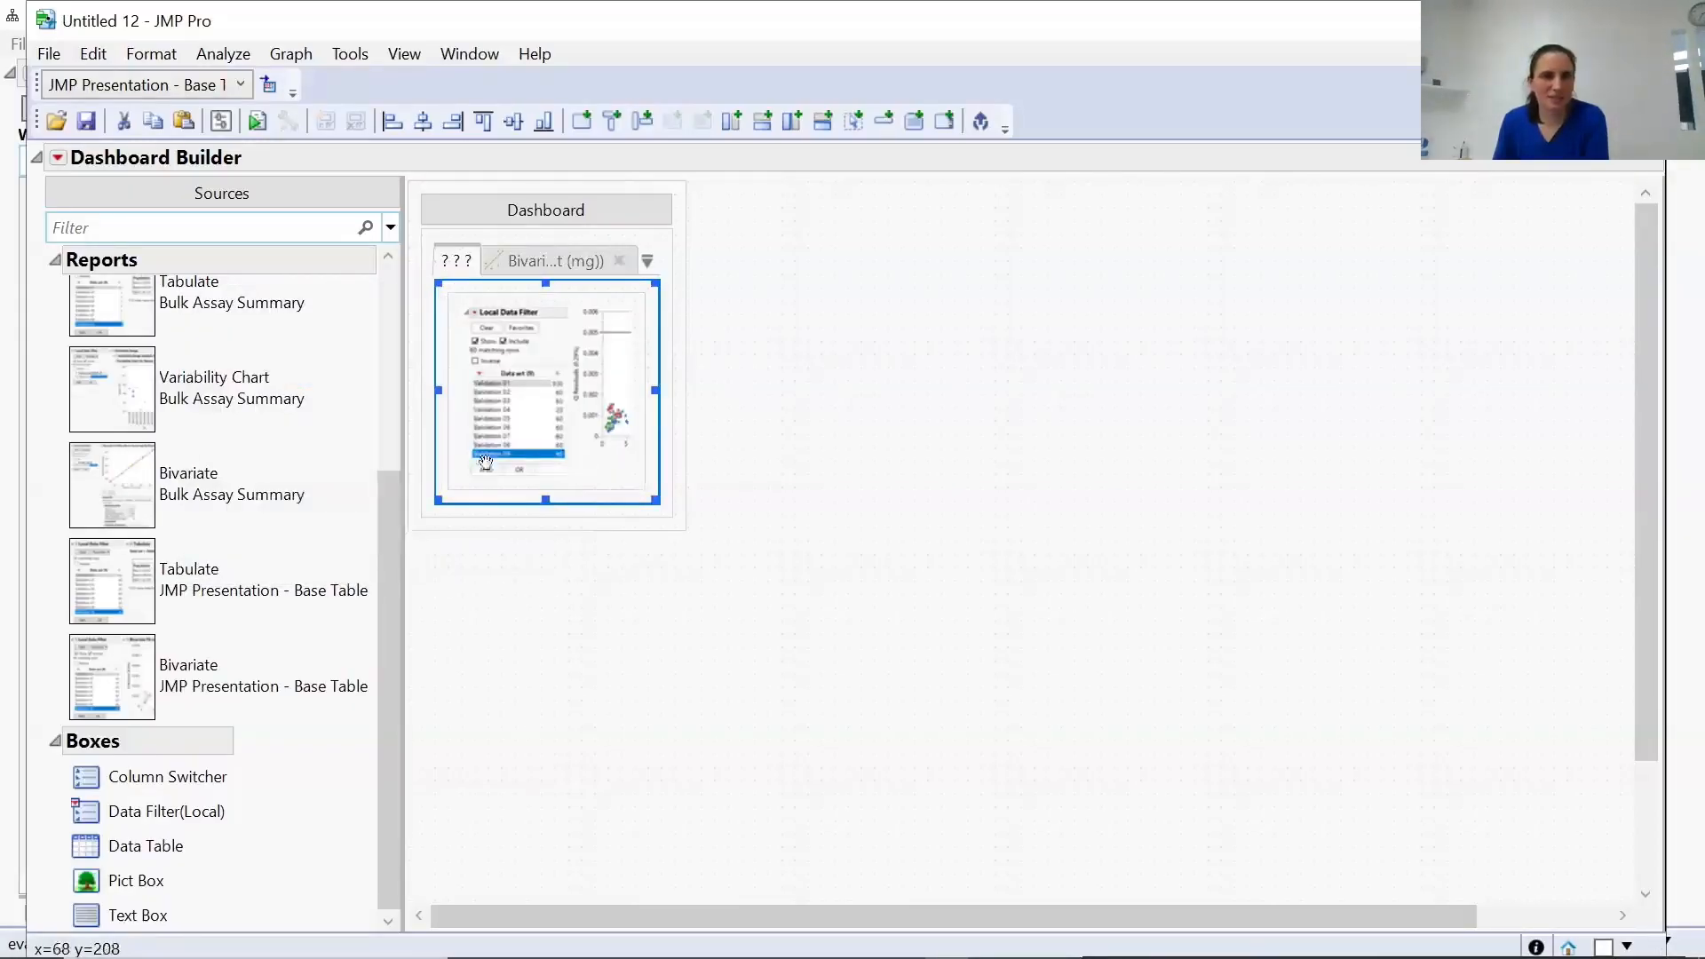
drag(104, 596, 653, 388)
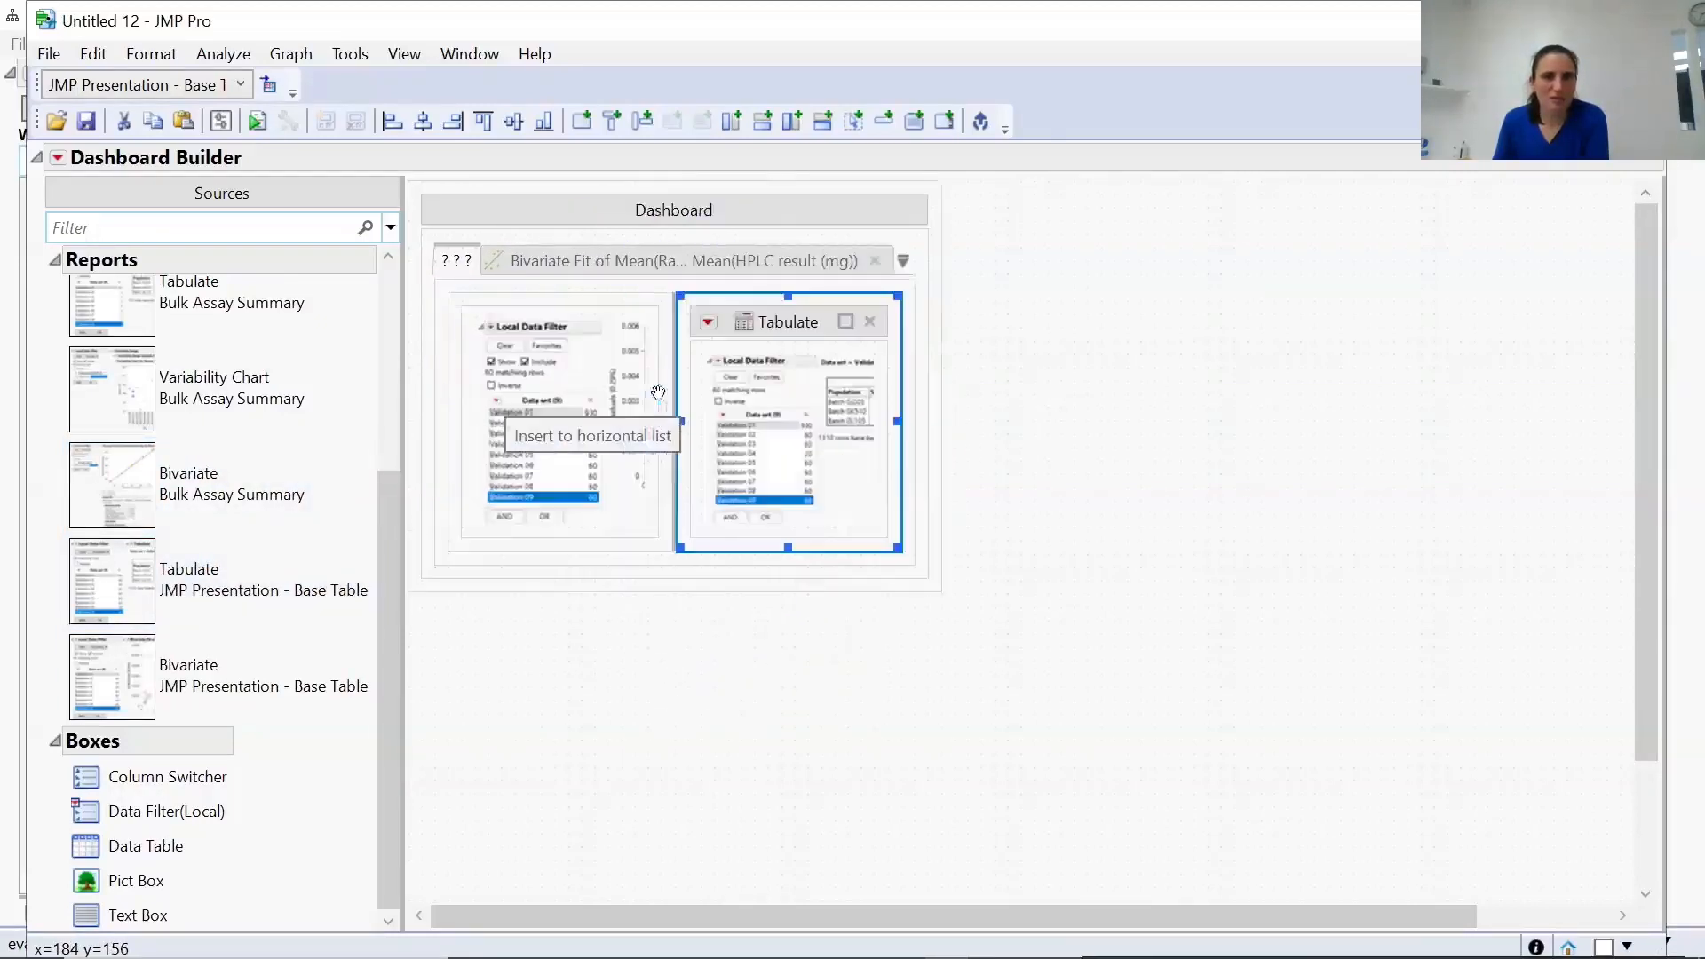
click(796, 604)
Preview the dashboard and widen the Q Residuals pane so its plot shows beside the Tabulate report.
click(57, 159)
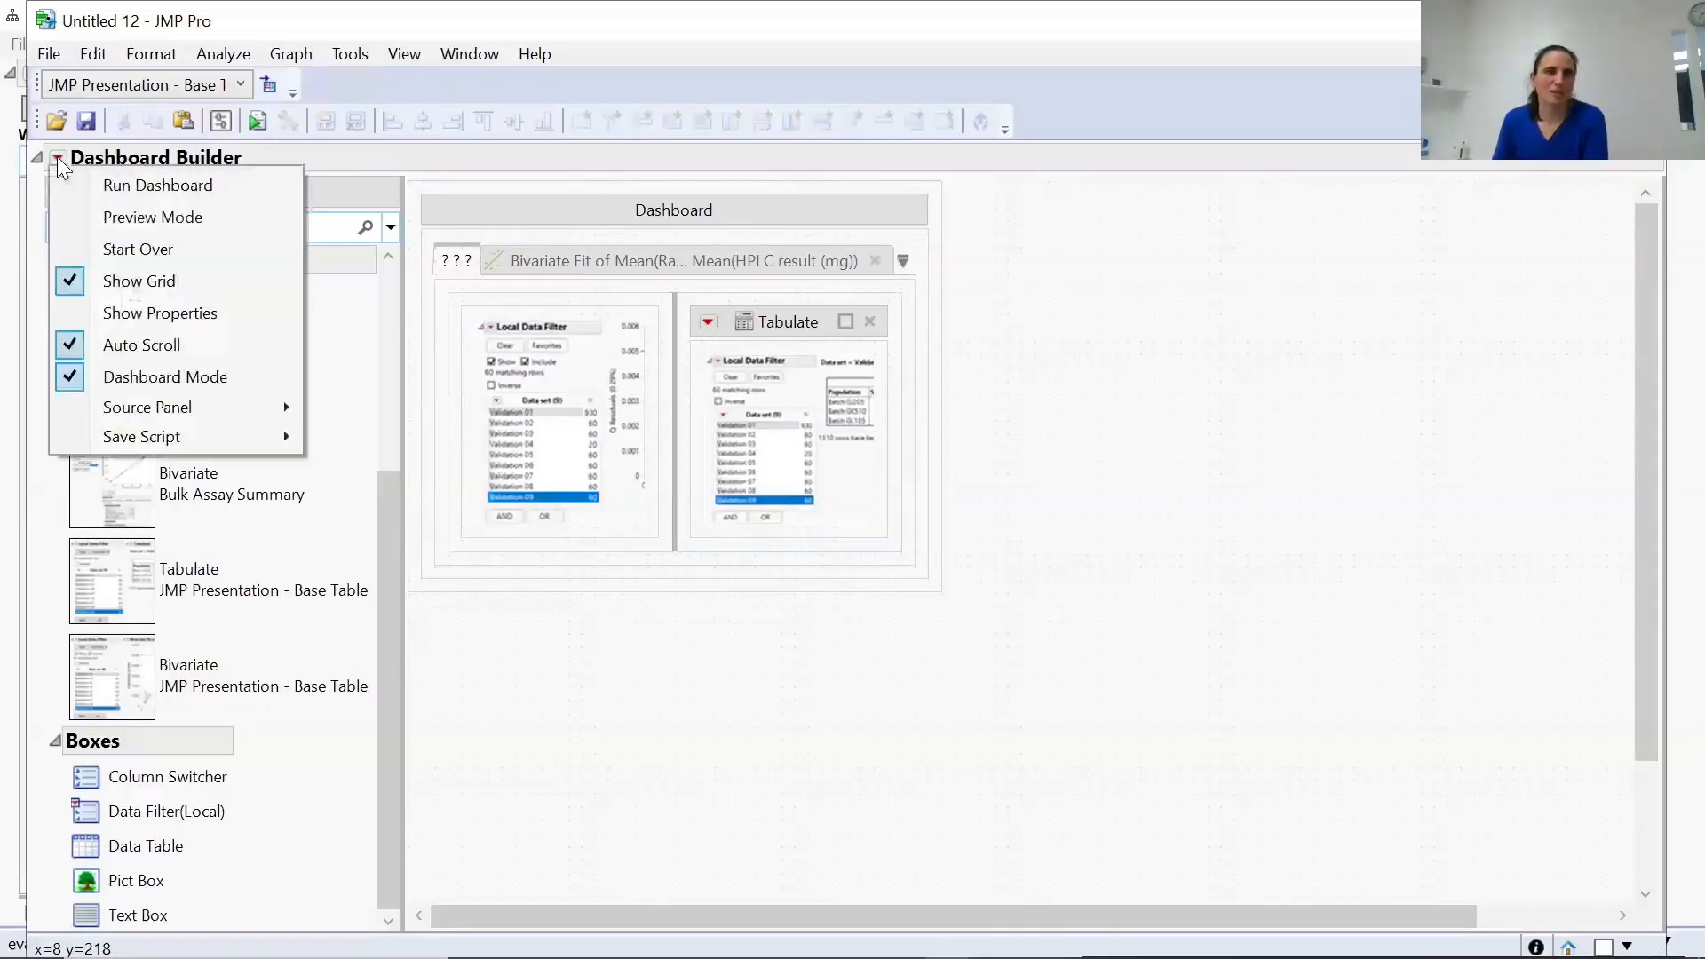
click(152, 217)
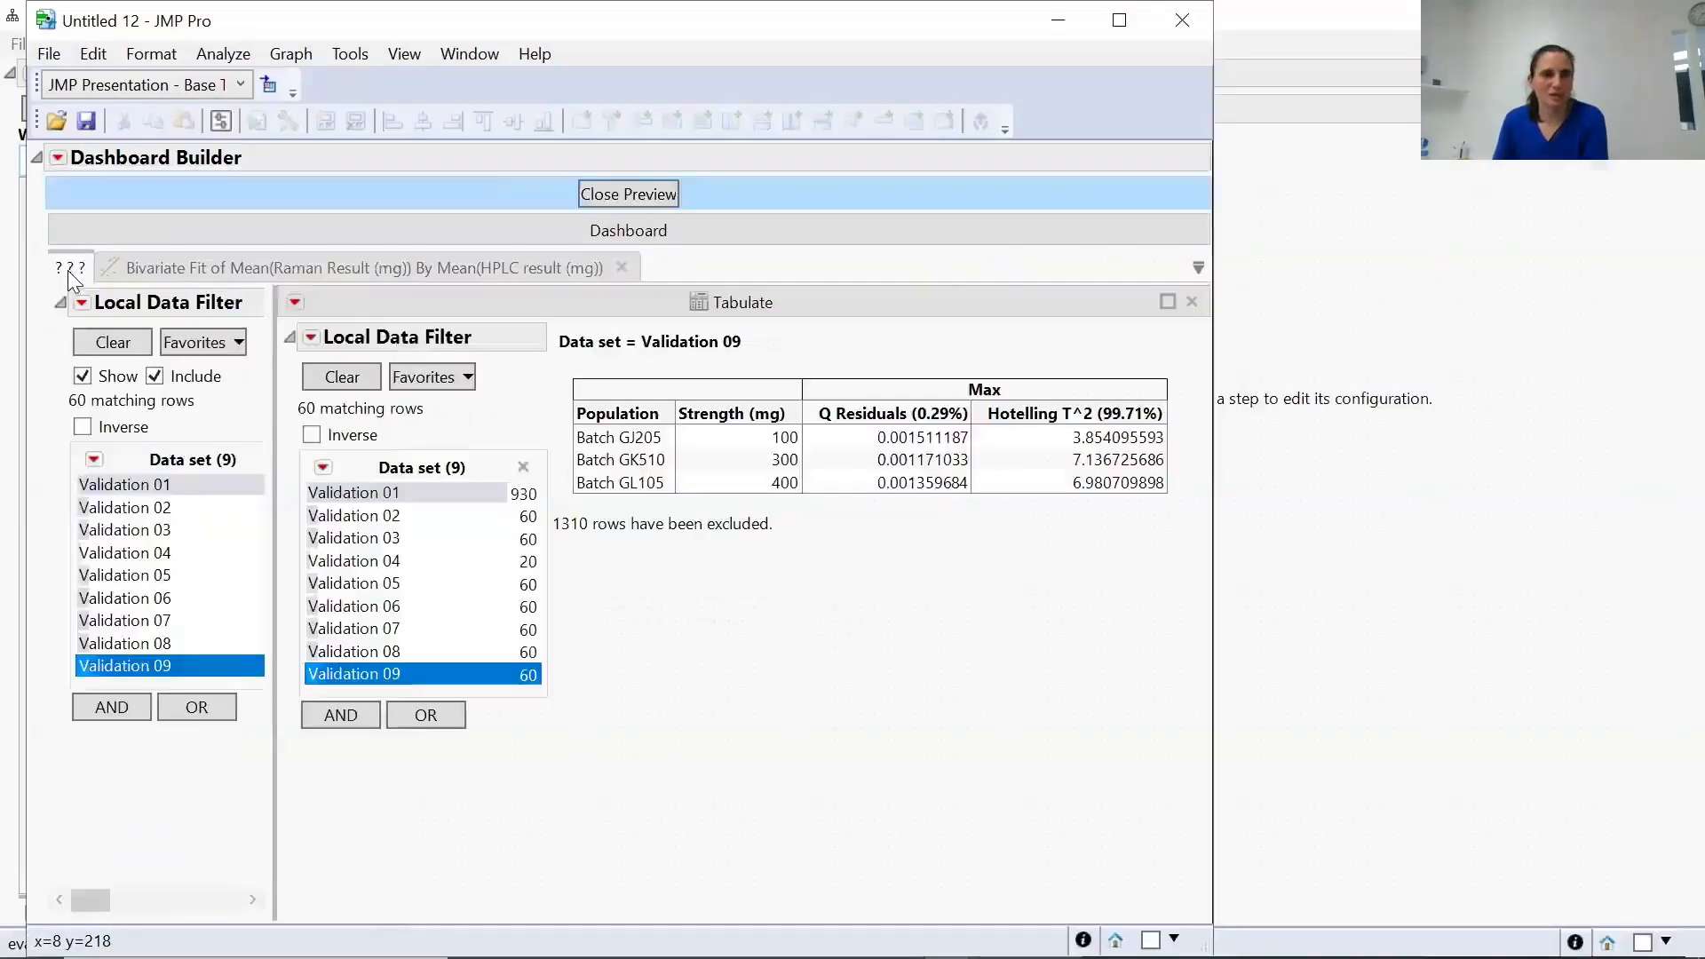
drag(272, 389, 827, 407)
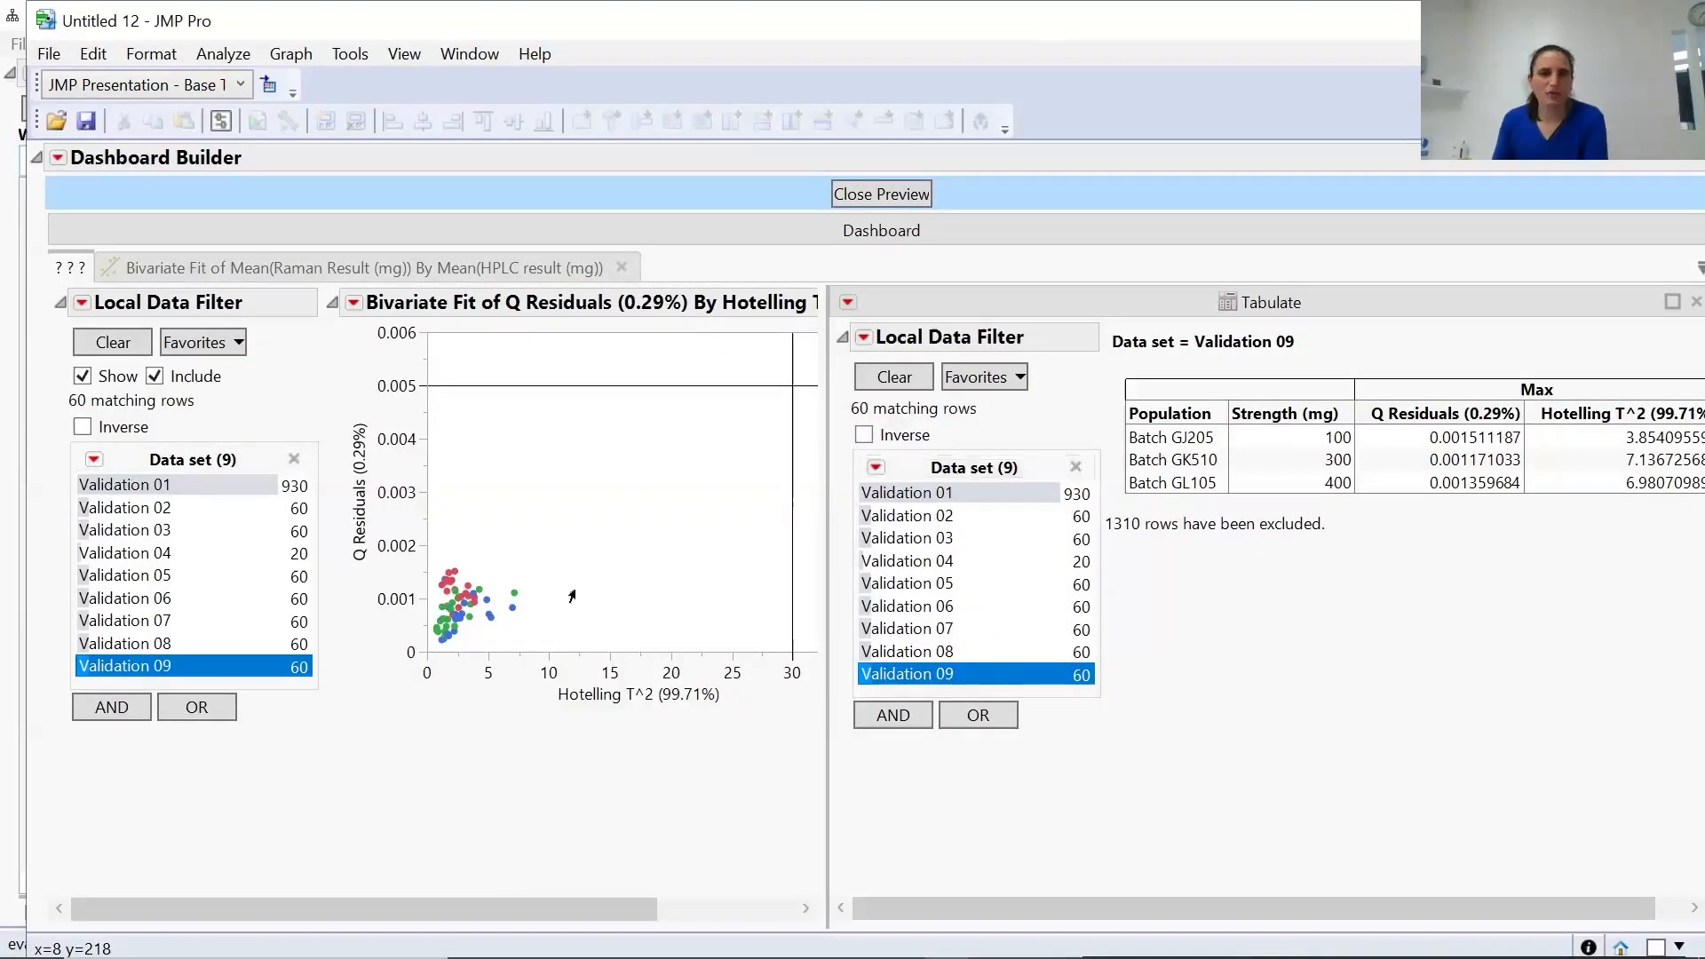
Filter the Q Residuals by Hotelling T^2 plot by several validation data sets, ending on Validation 09.
click(153, 577)
click(166, 621)
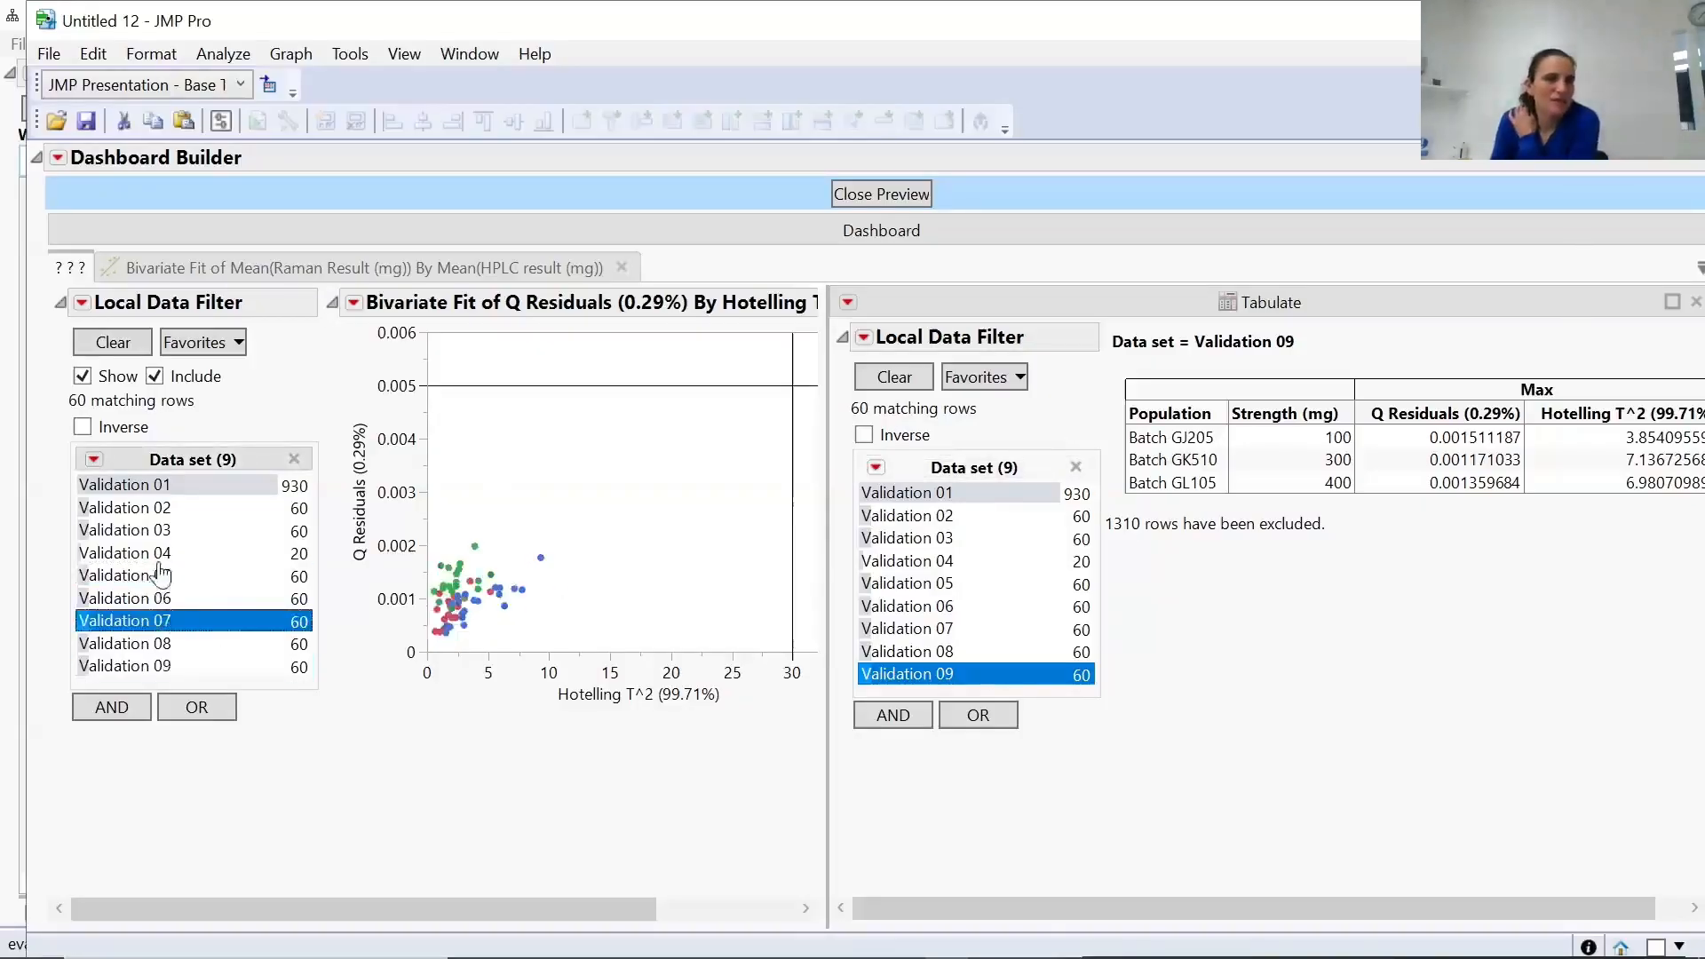
click(158, 554)
click(162, 599)
click(165, 665)
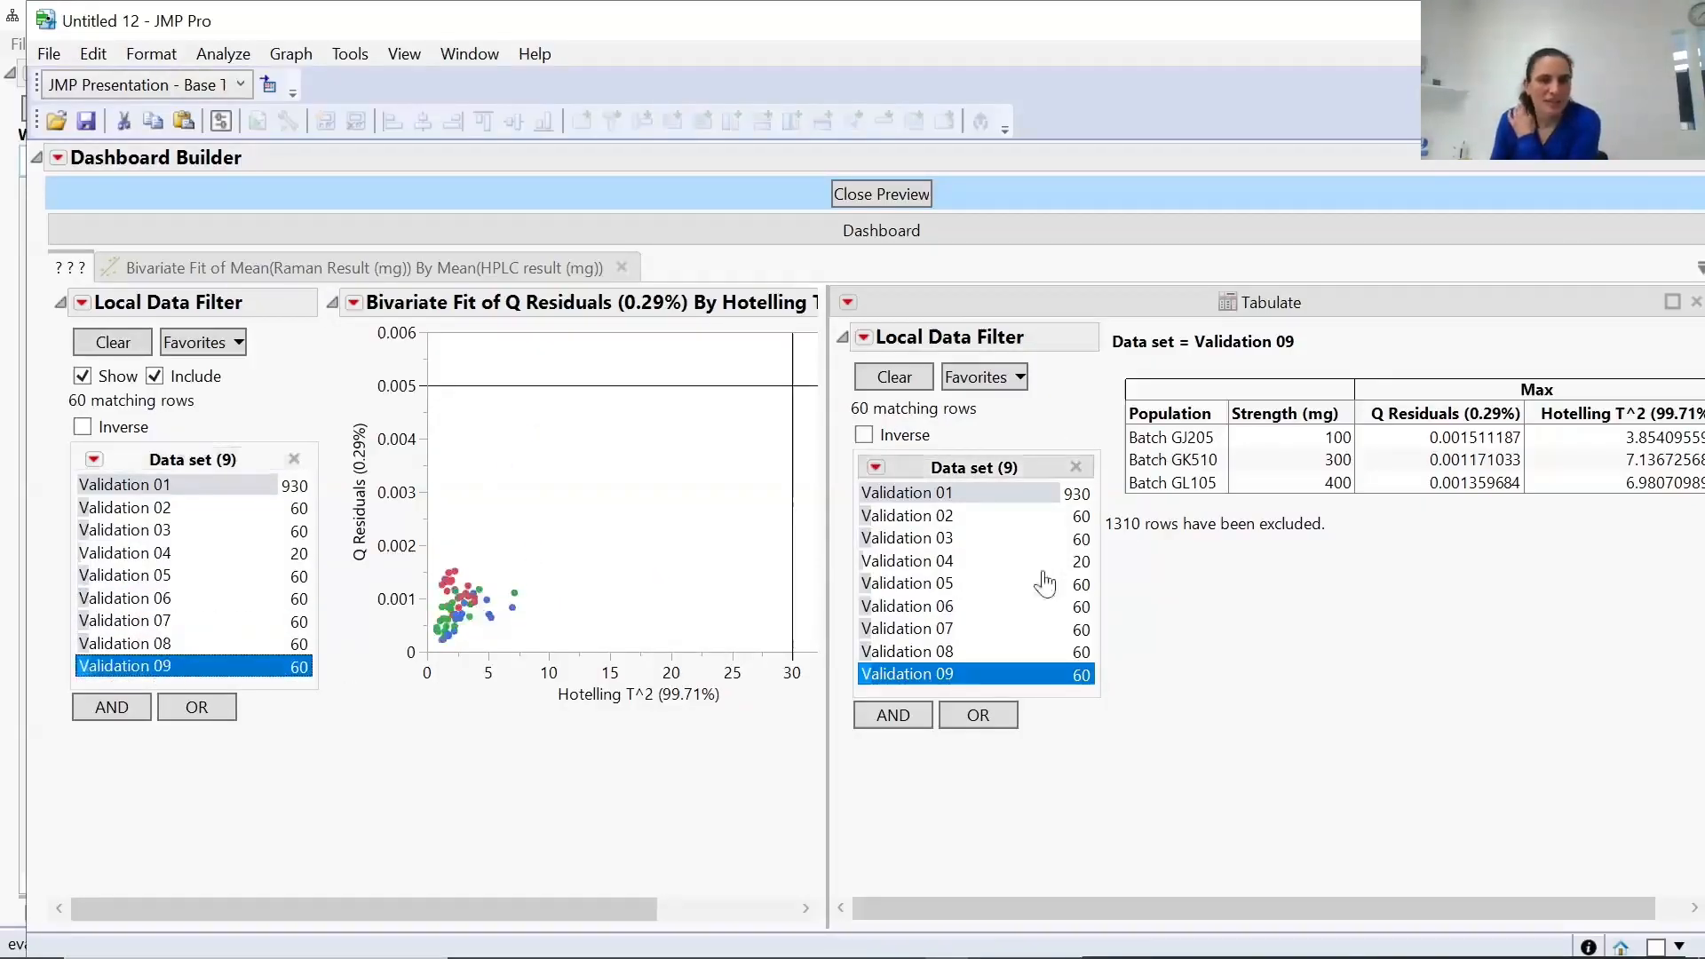
Filter the Tabulate report on its own by several validation data sets, ending on Validation 09.
click(879, 561)
click(883, 606)
click(883, 630)
click(886, 653)
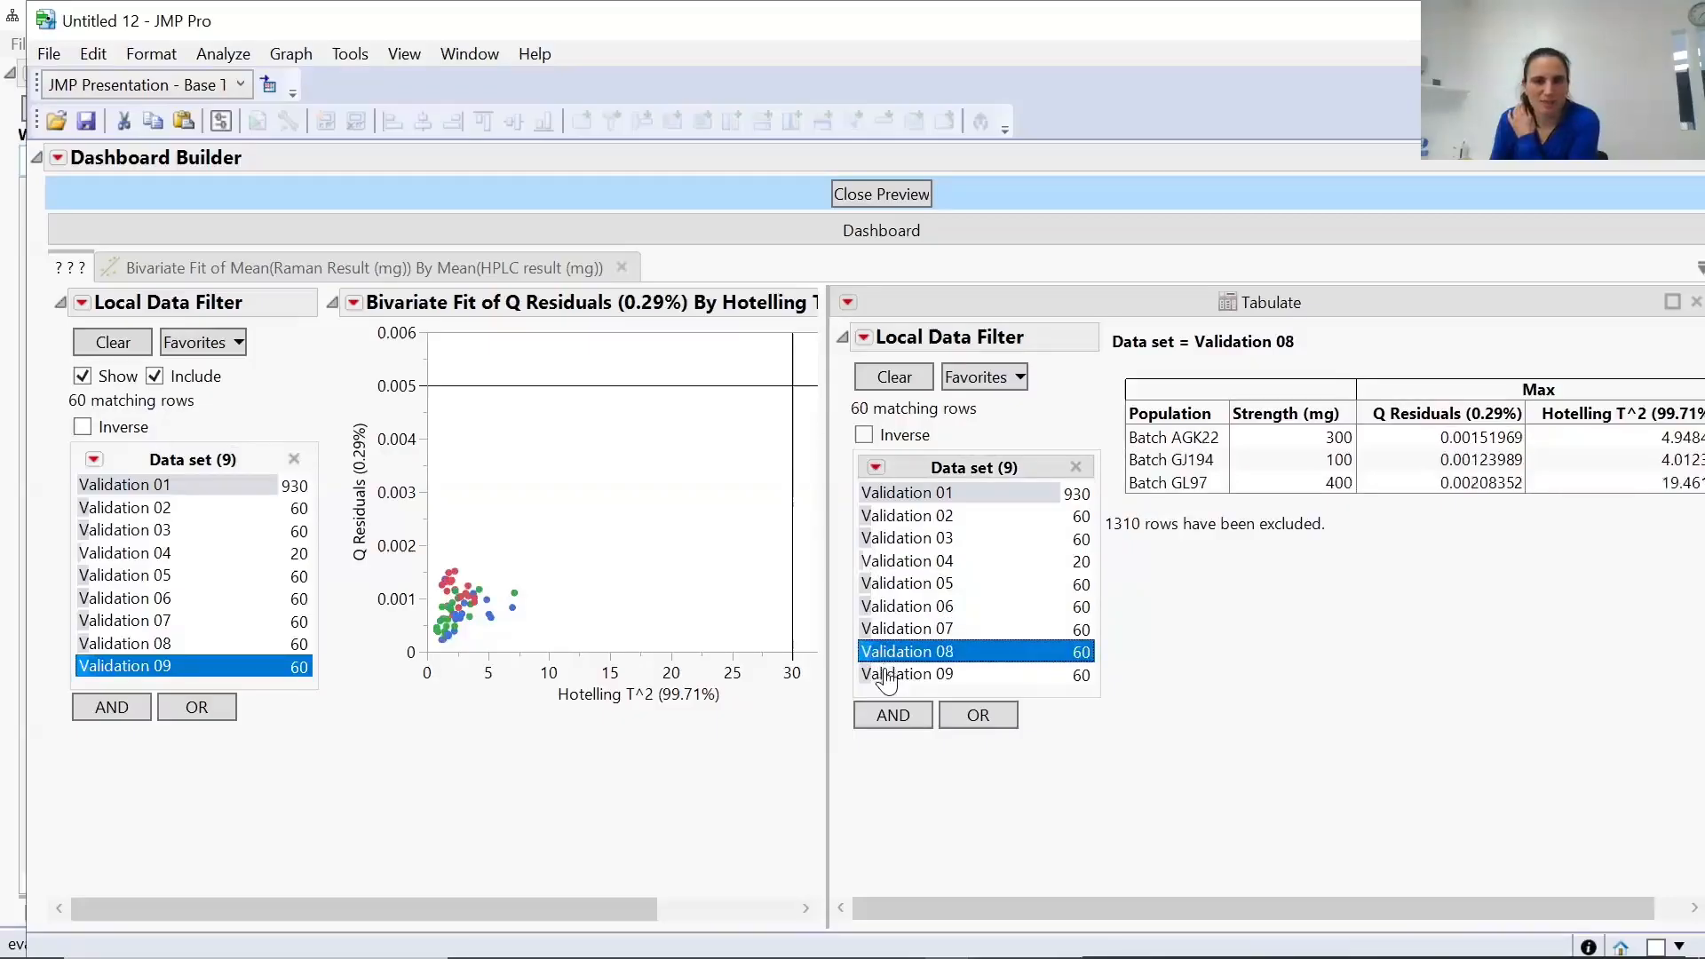
click(887, 675)
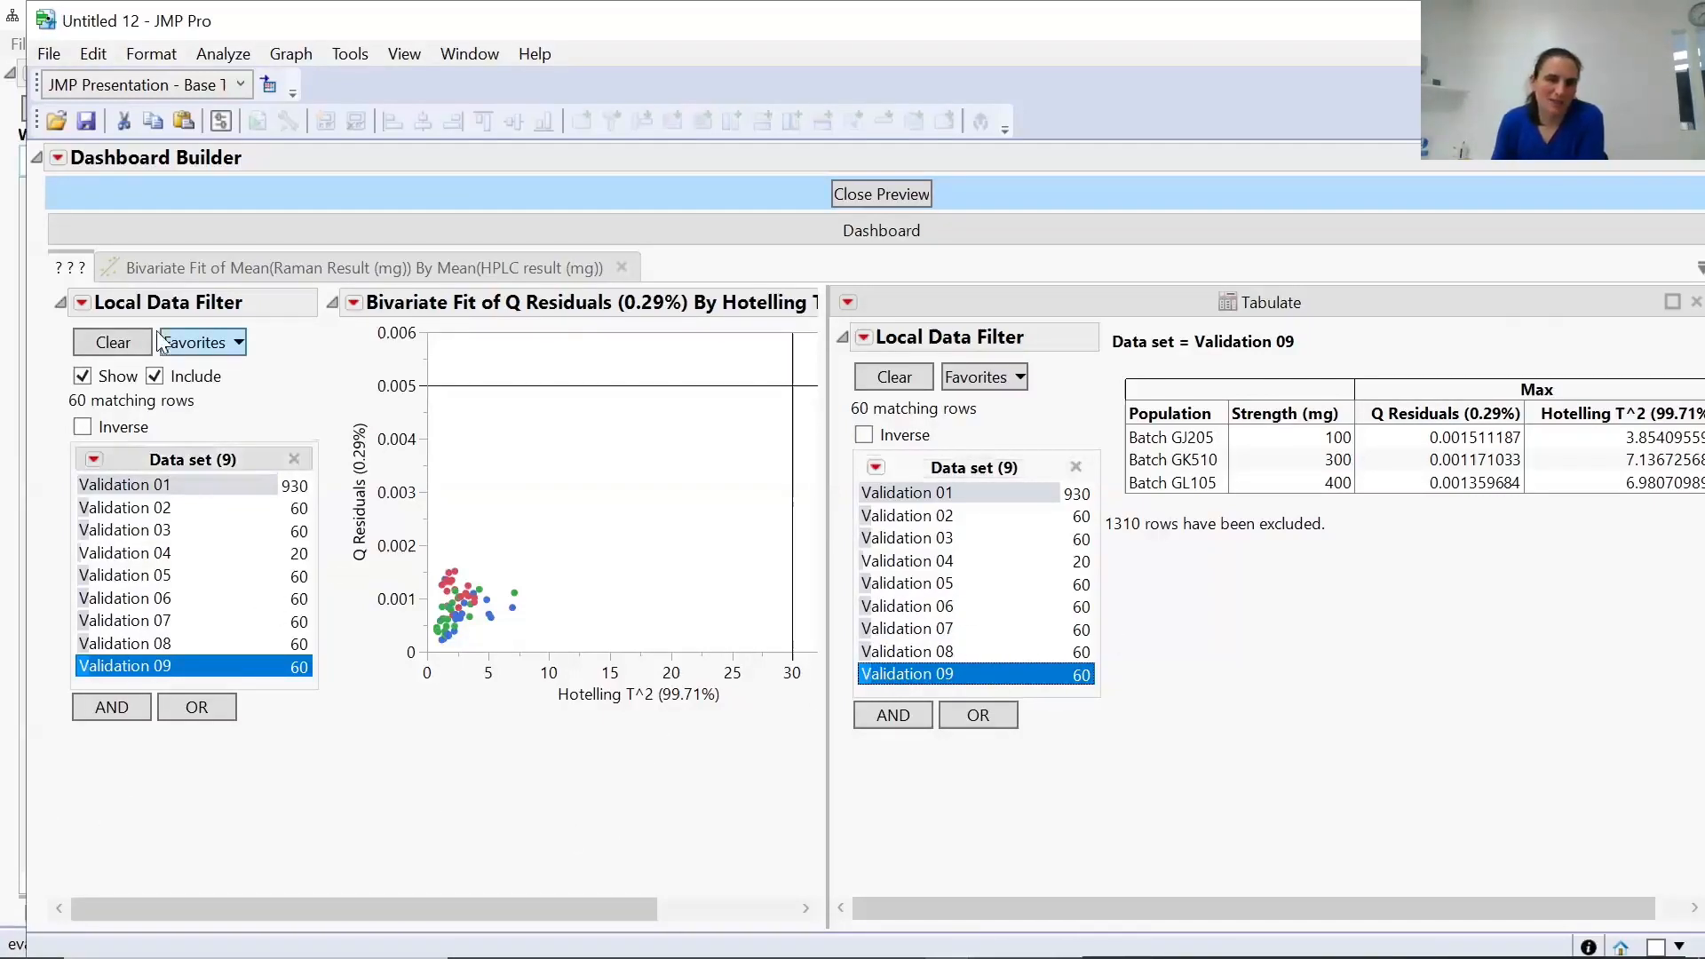
Remove the local data filters from the Q Residuals plot and the Tabulate report, and close the preview.
click(82, 303)
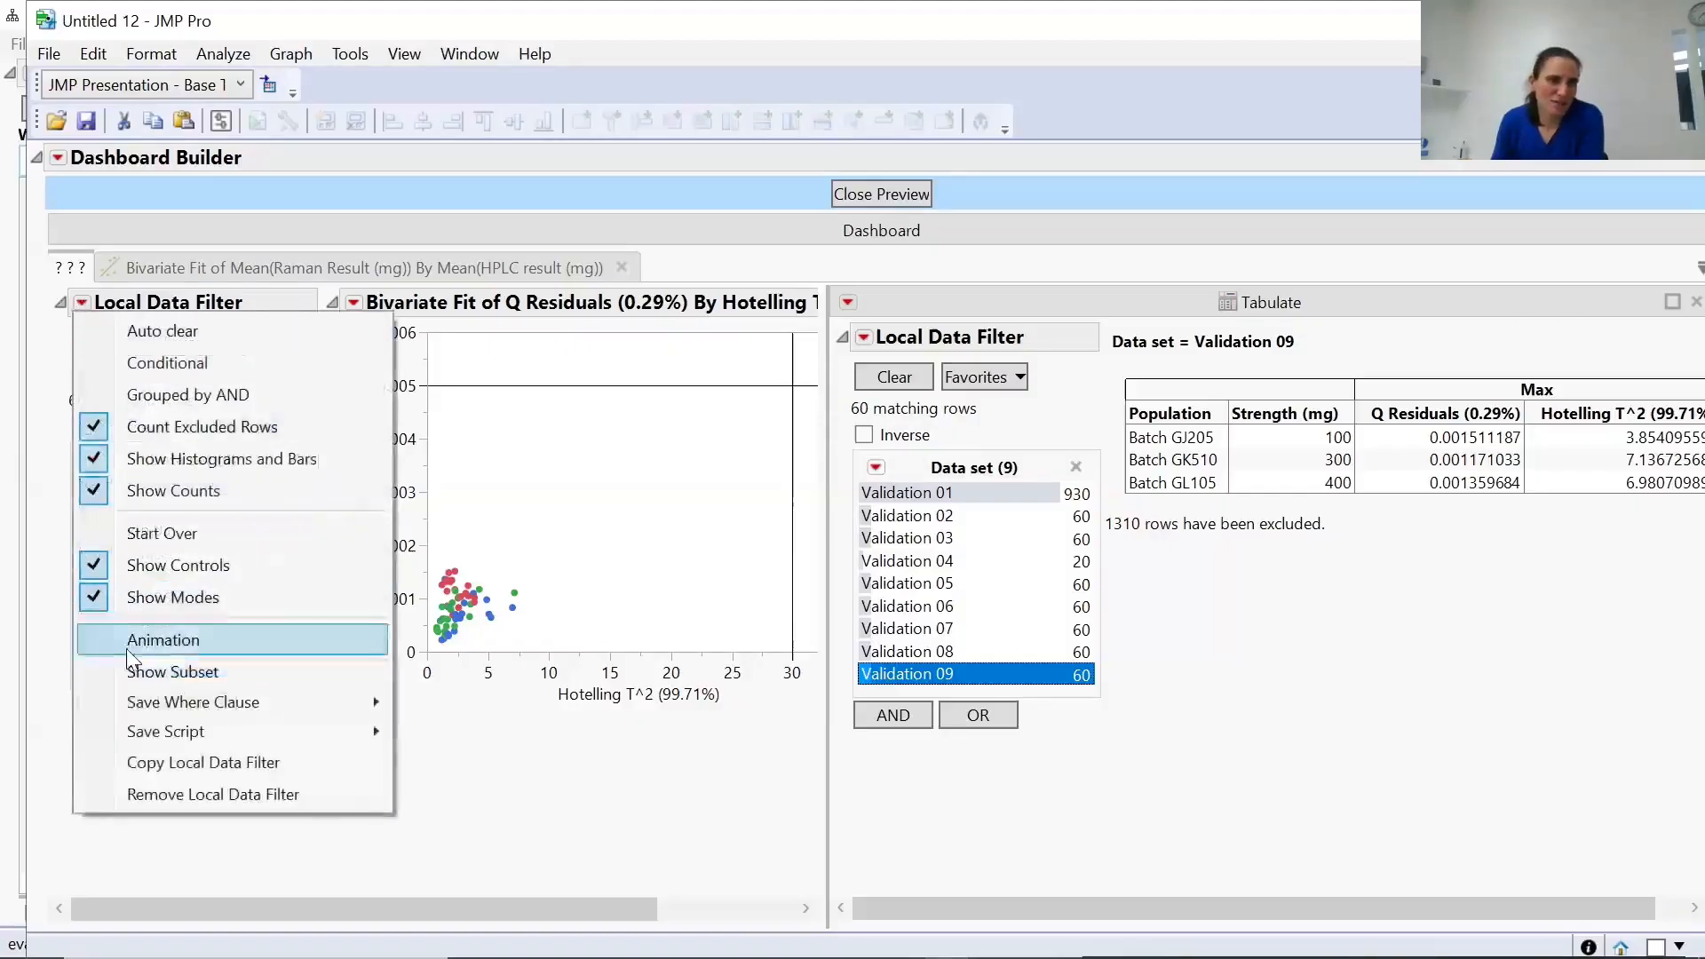
click(142, 796)
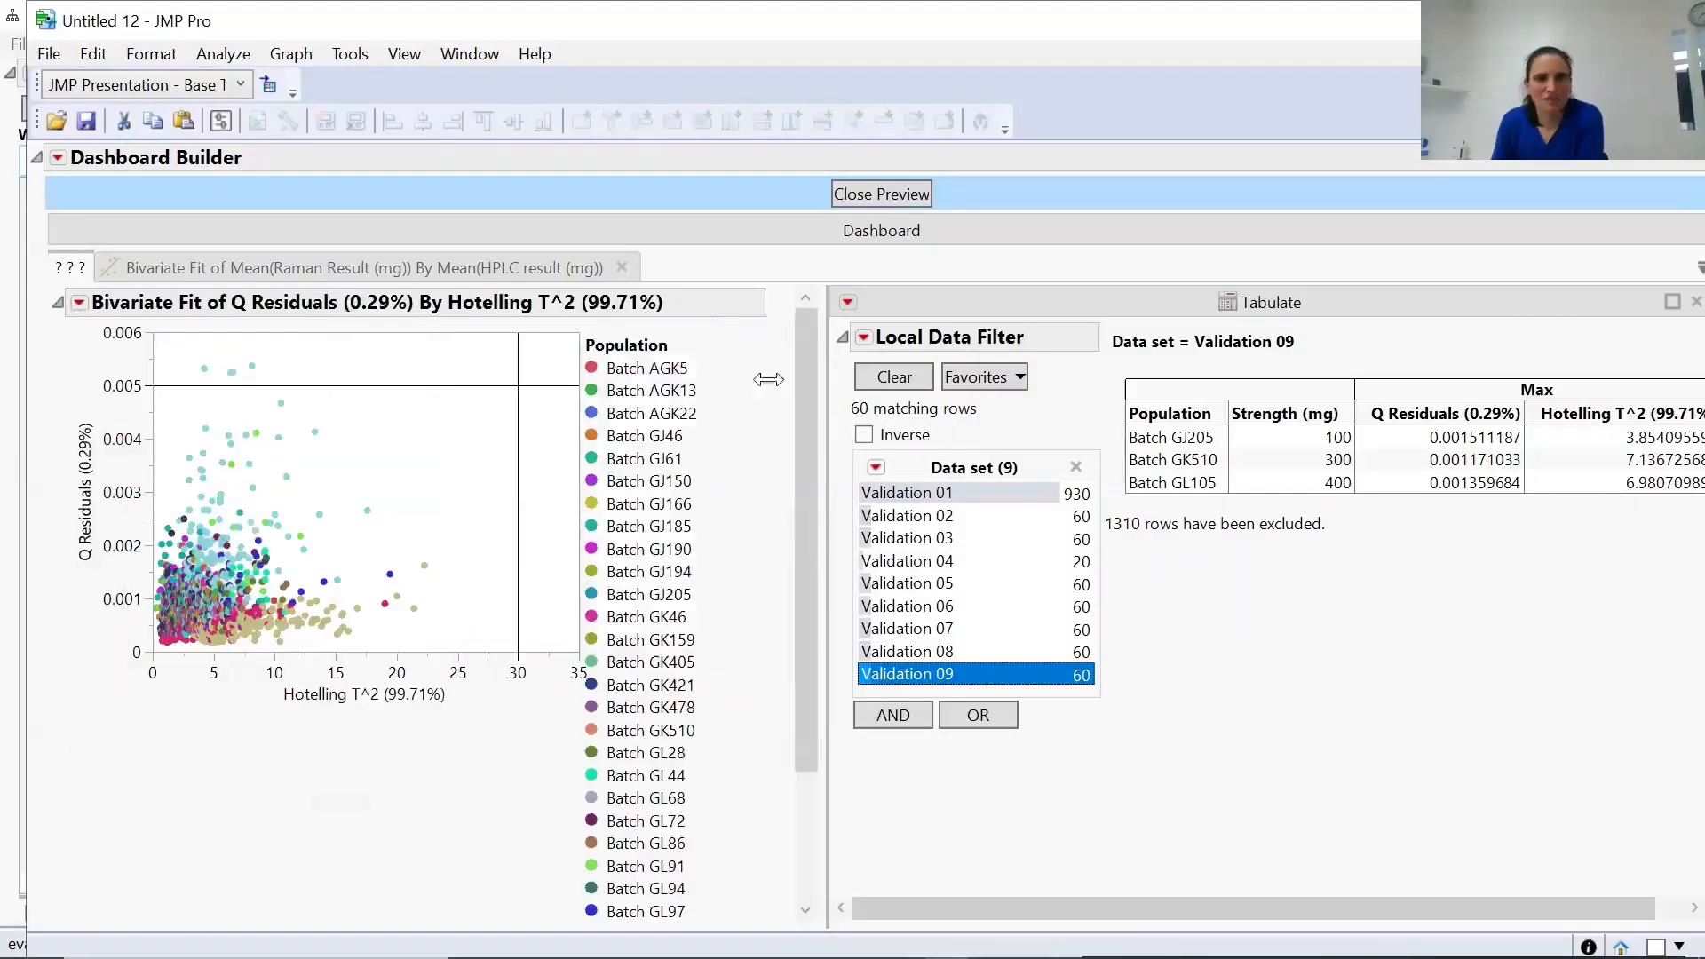
click(847, 303)
click(668, 599)
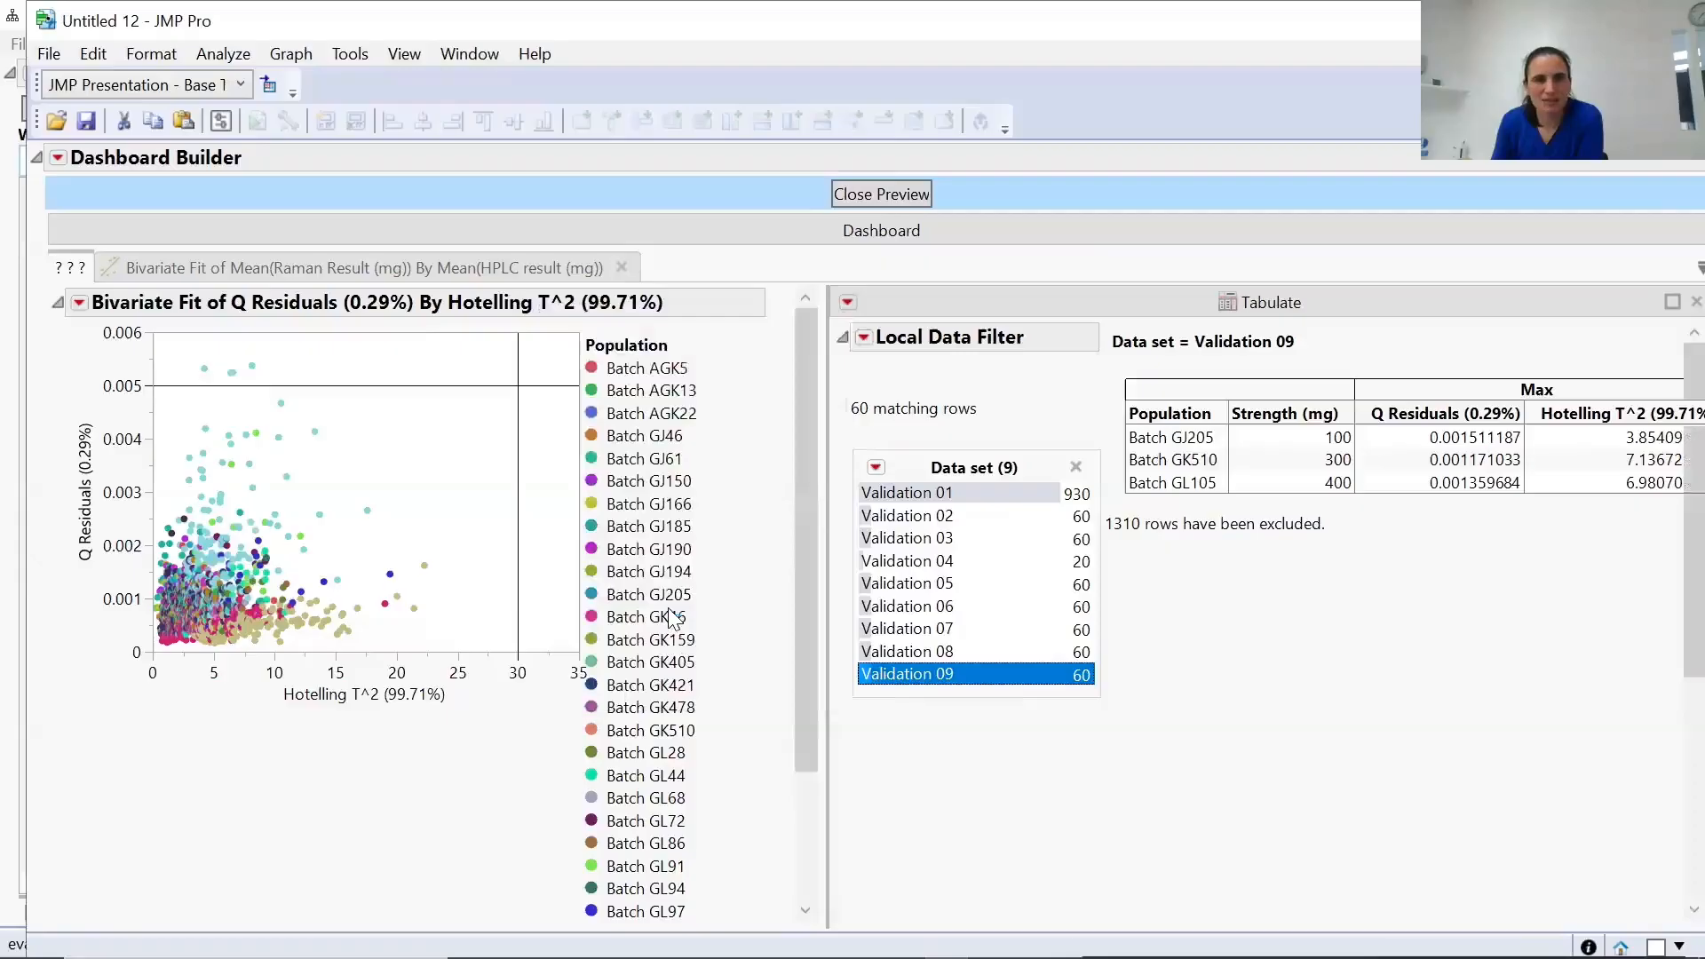
click(851, 197)
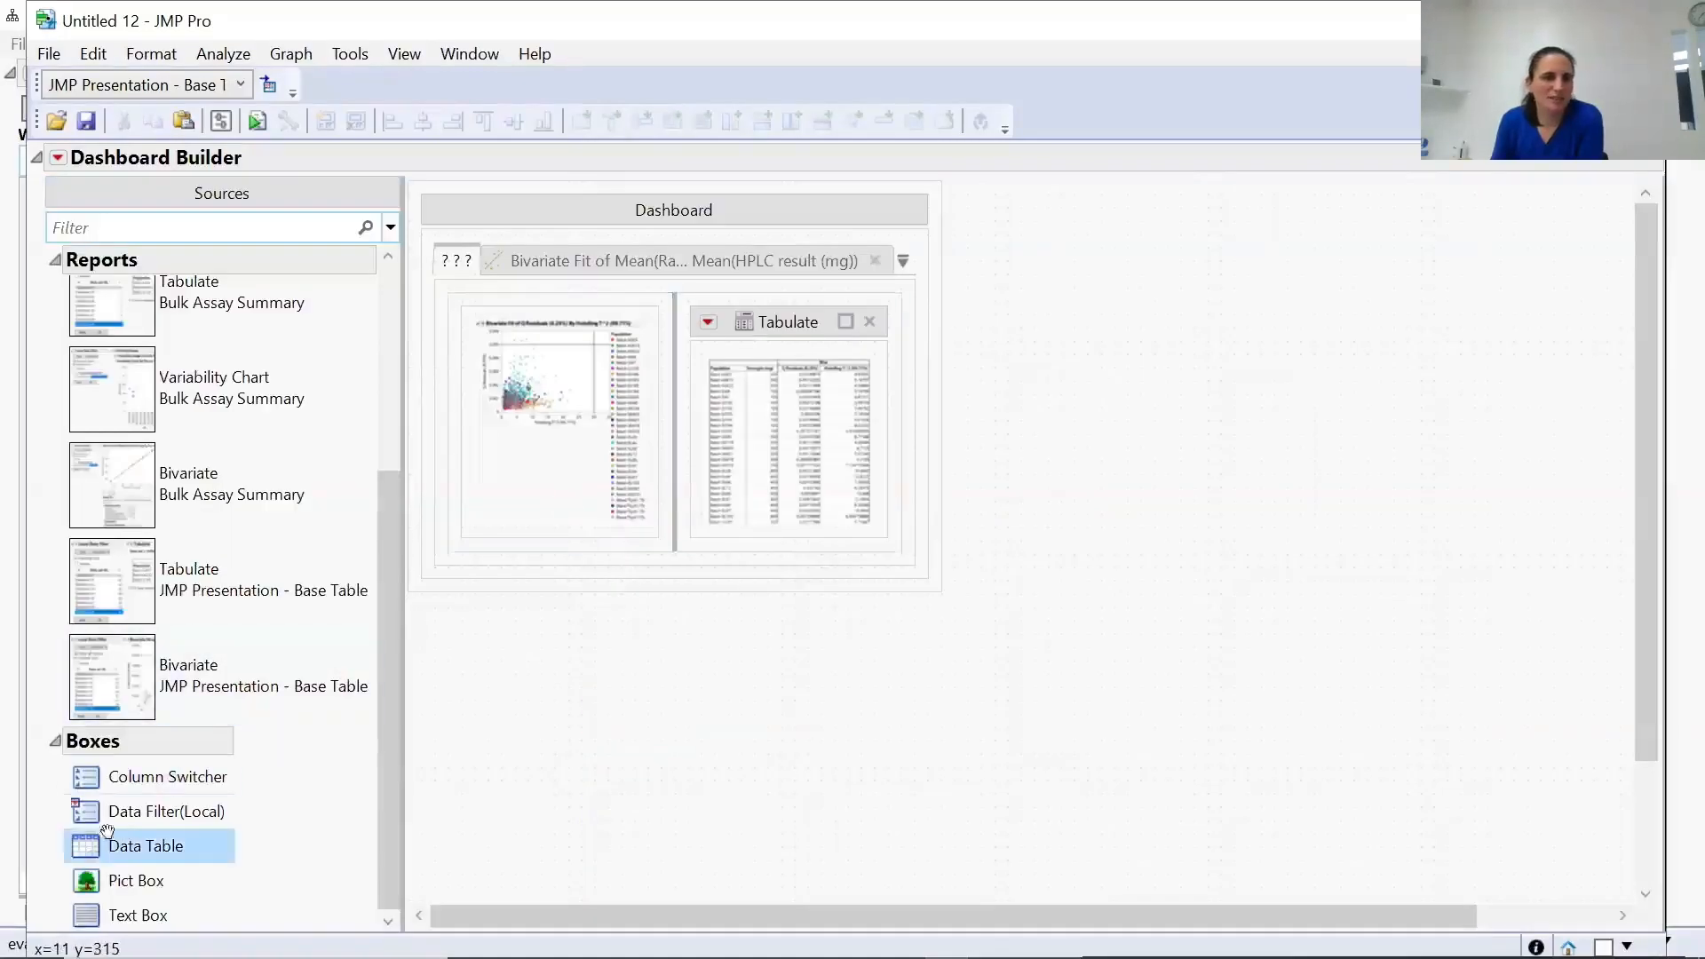
Insert a shared local Data Filter box ahead of the Q Residuals plot and Tabulate report, and preview the dashboard.
drag(85, 819, 447, 404)
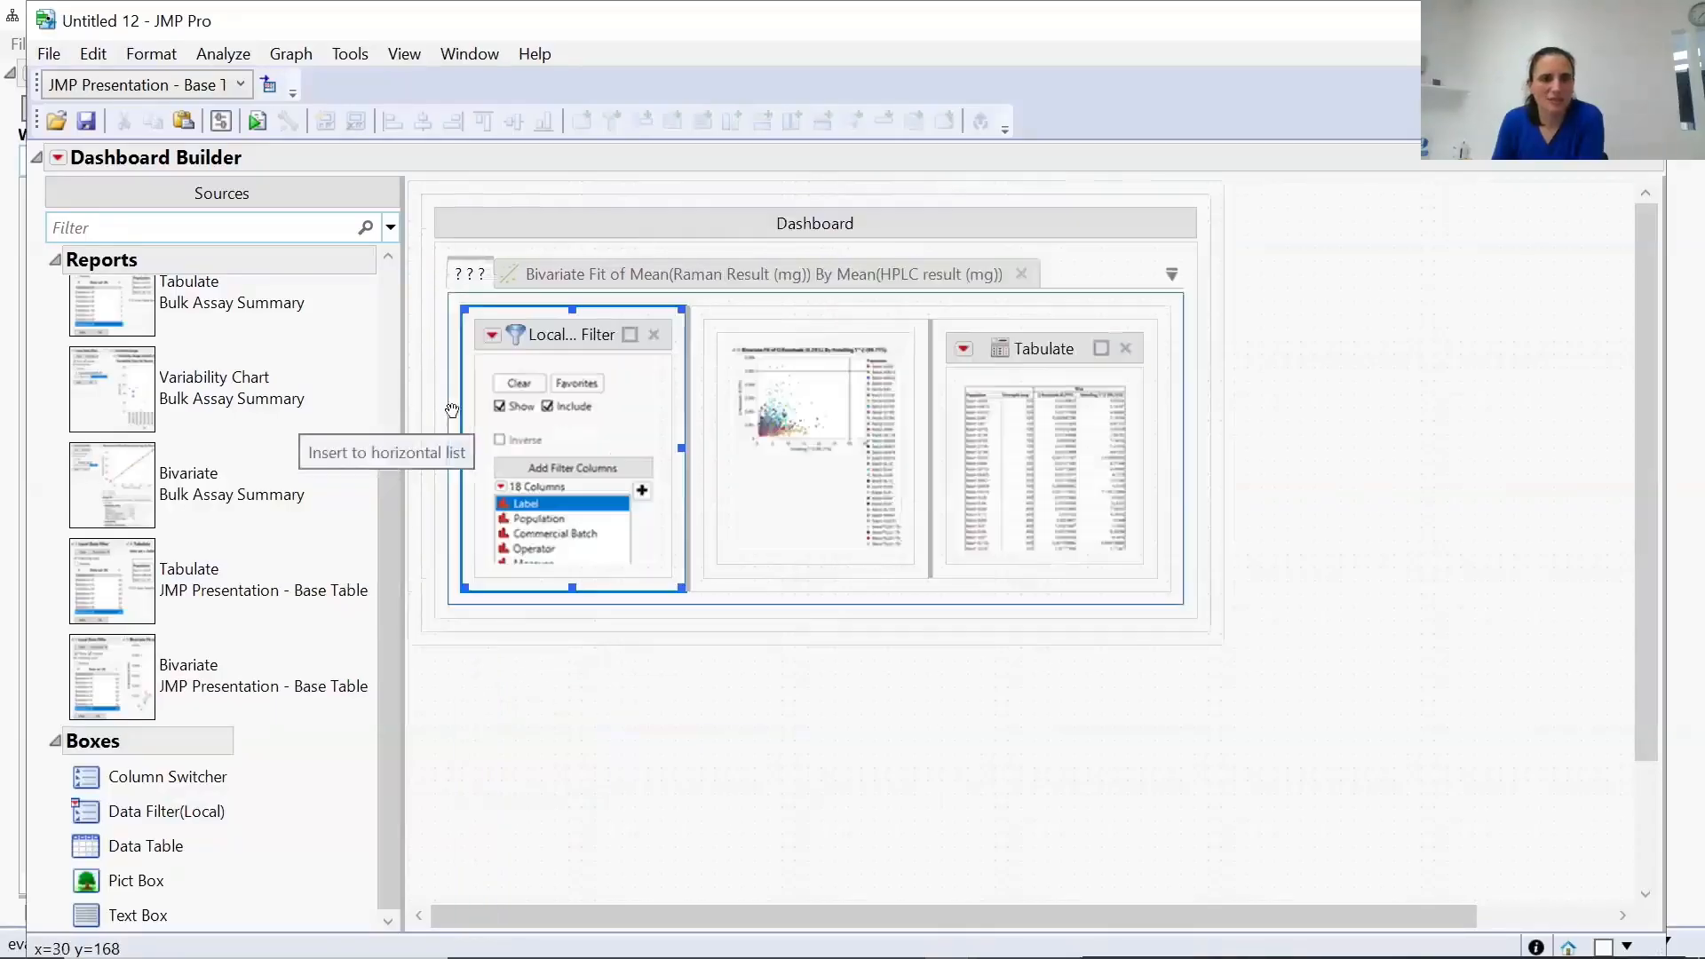
click(58, 158)
click(122, 220)
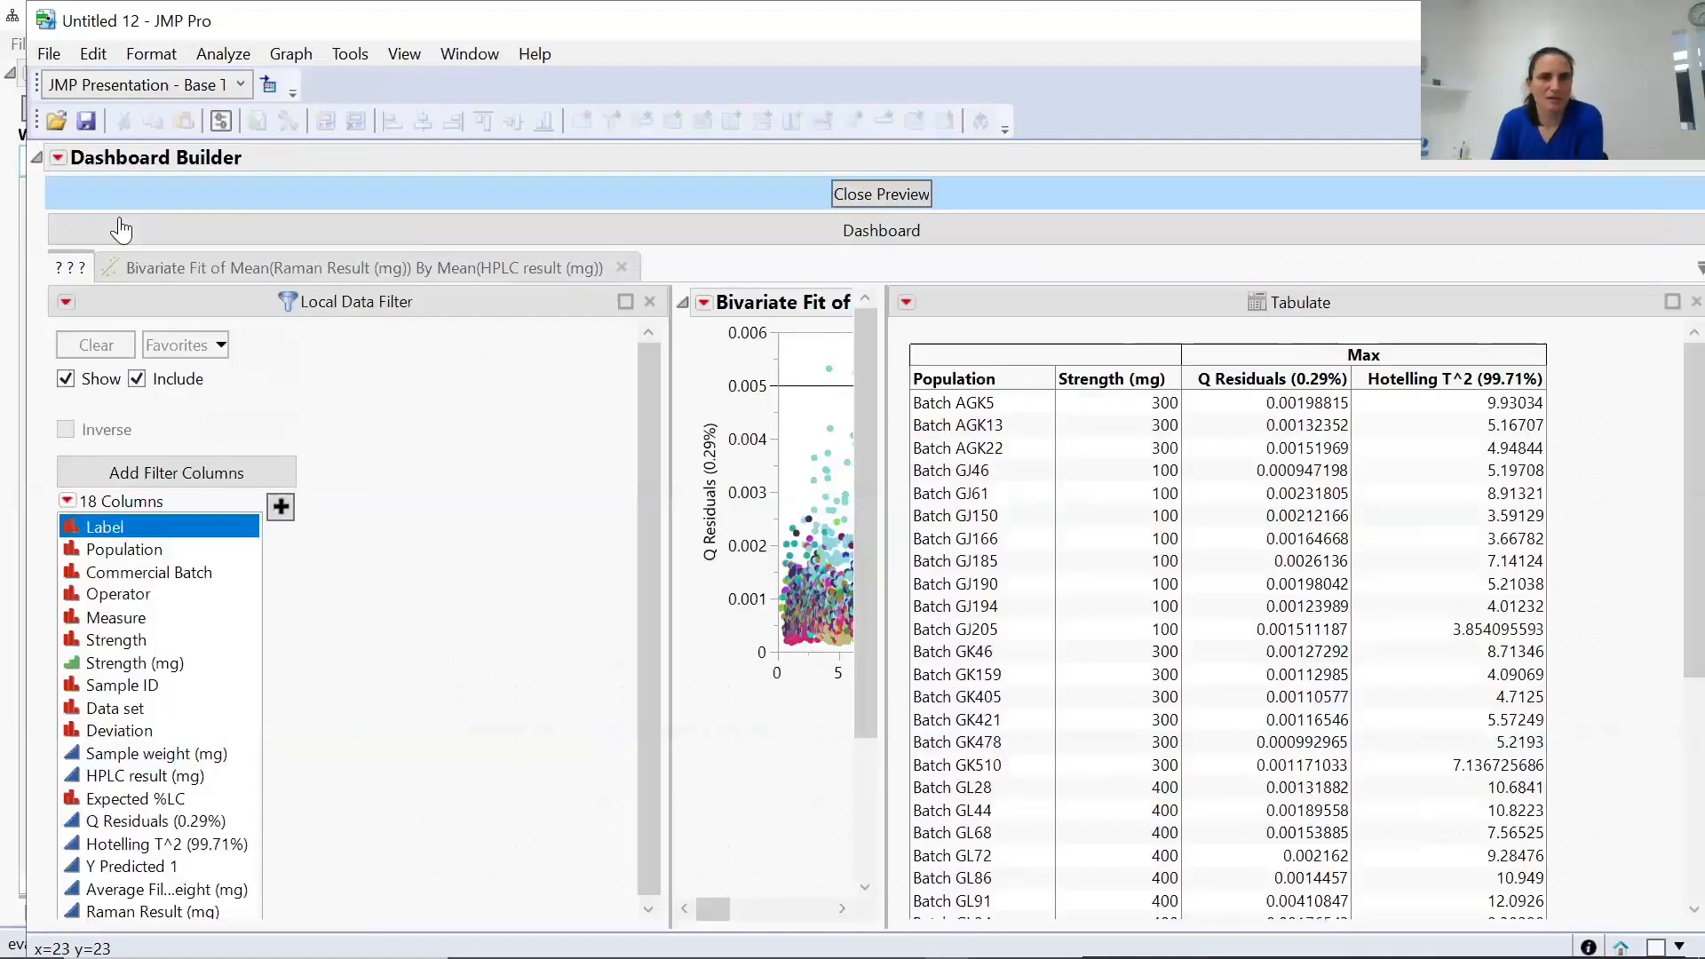
Narrow the Local Data Filter pane and widen the Q Residuals pane so the plot fits between the filter and Tabulate.
drag(664, 486, 487, 486)
drag(736, 480, 1079, 480)
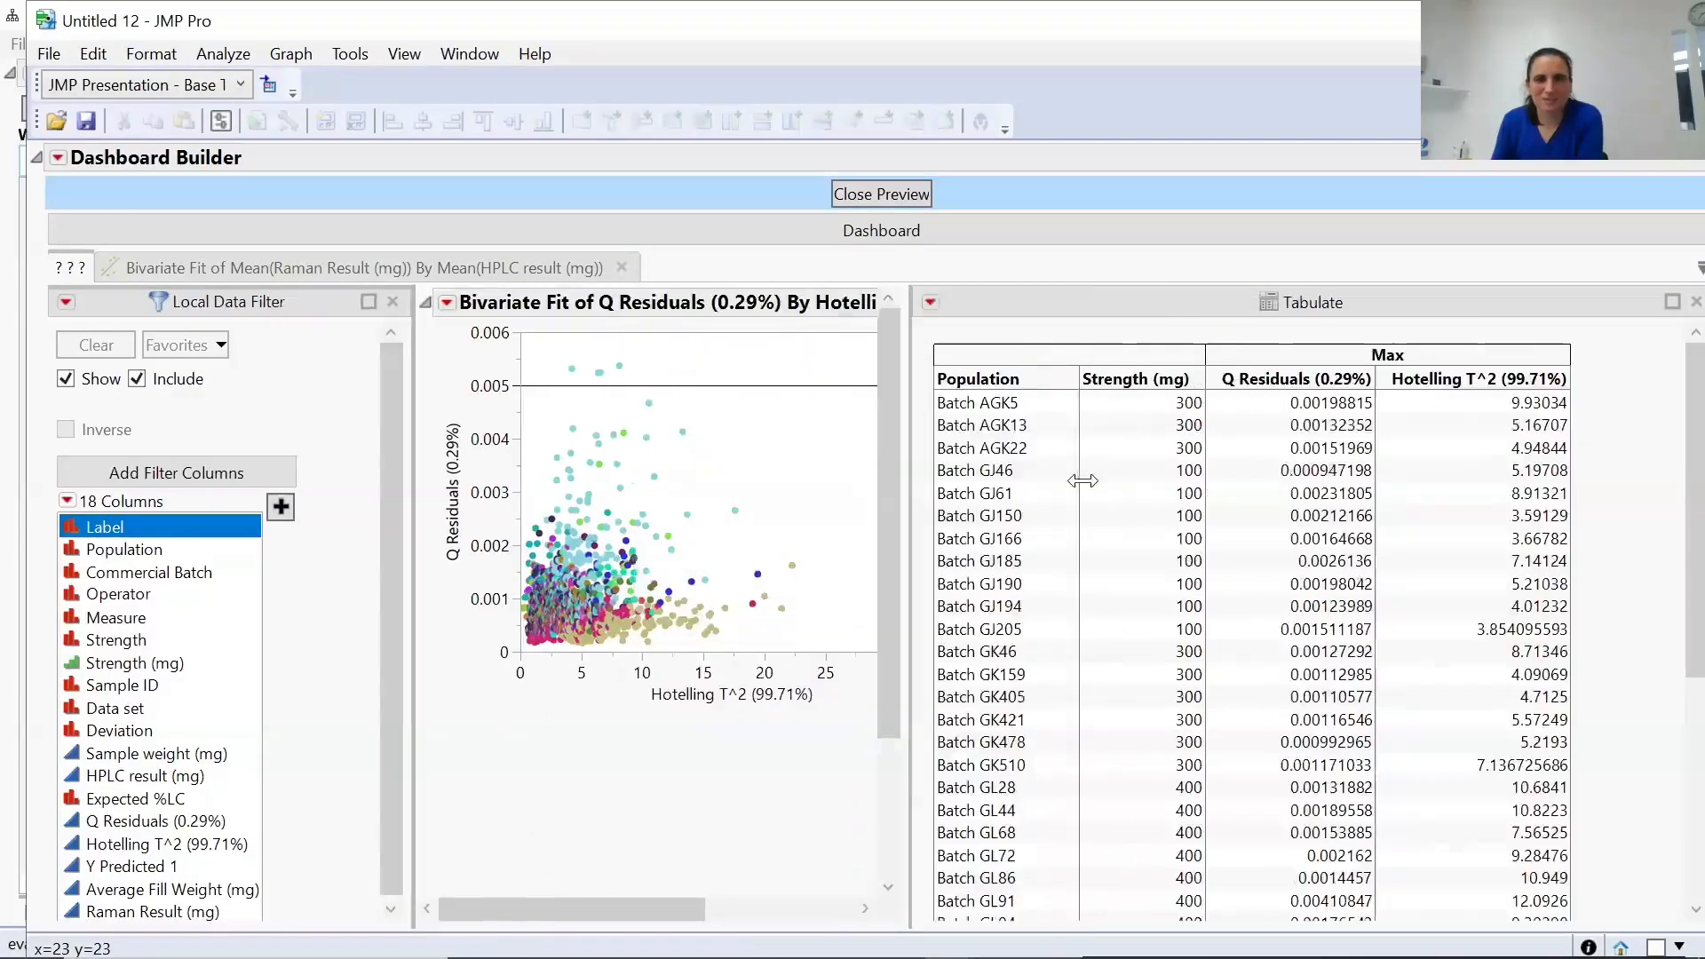
drag(913, 500, 995, 502)
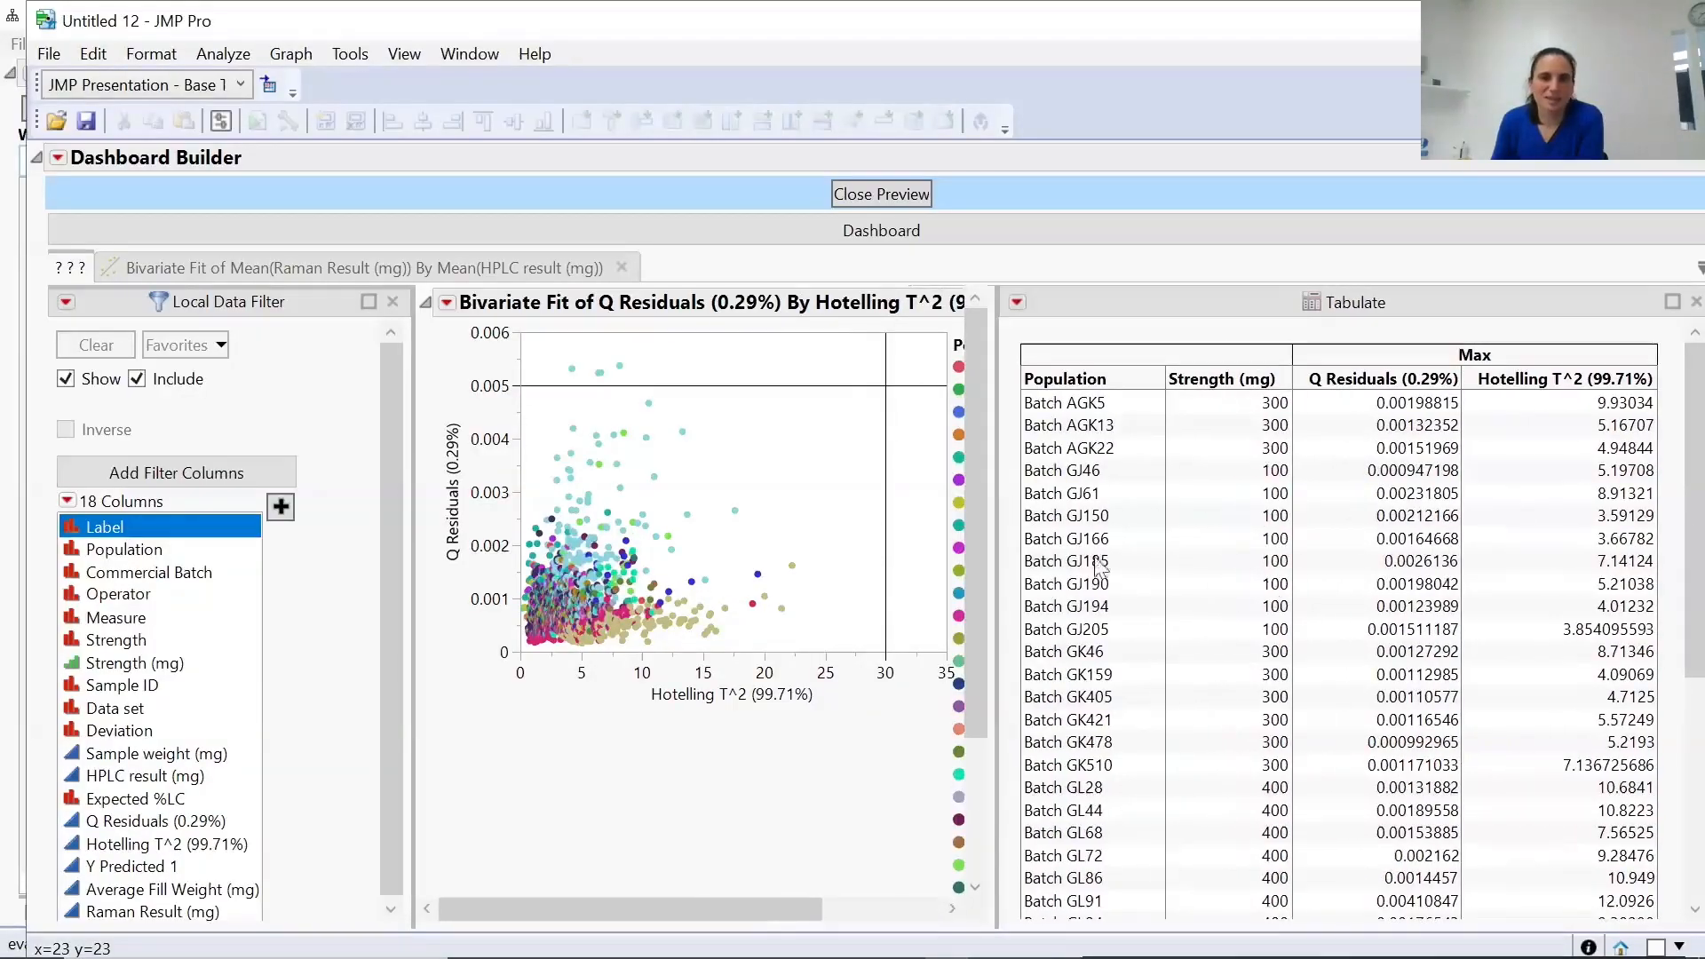
Add the Data set column to the shared local data filter.
click(231, 617)
click(139, 685)
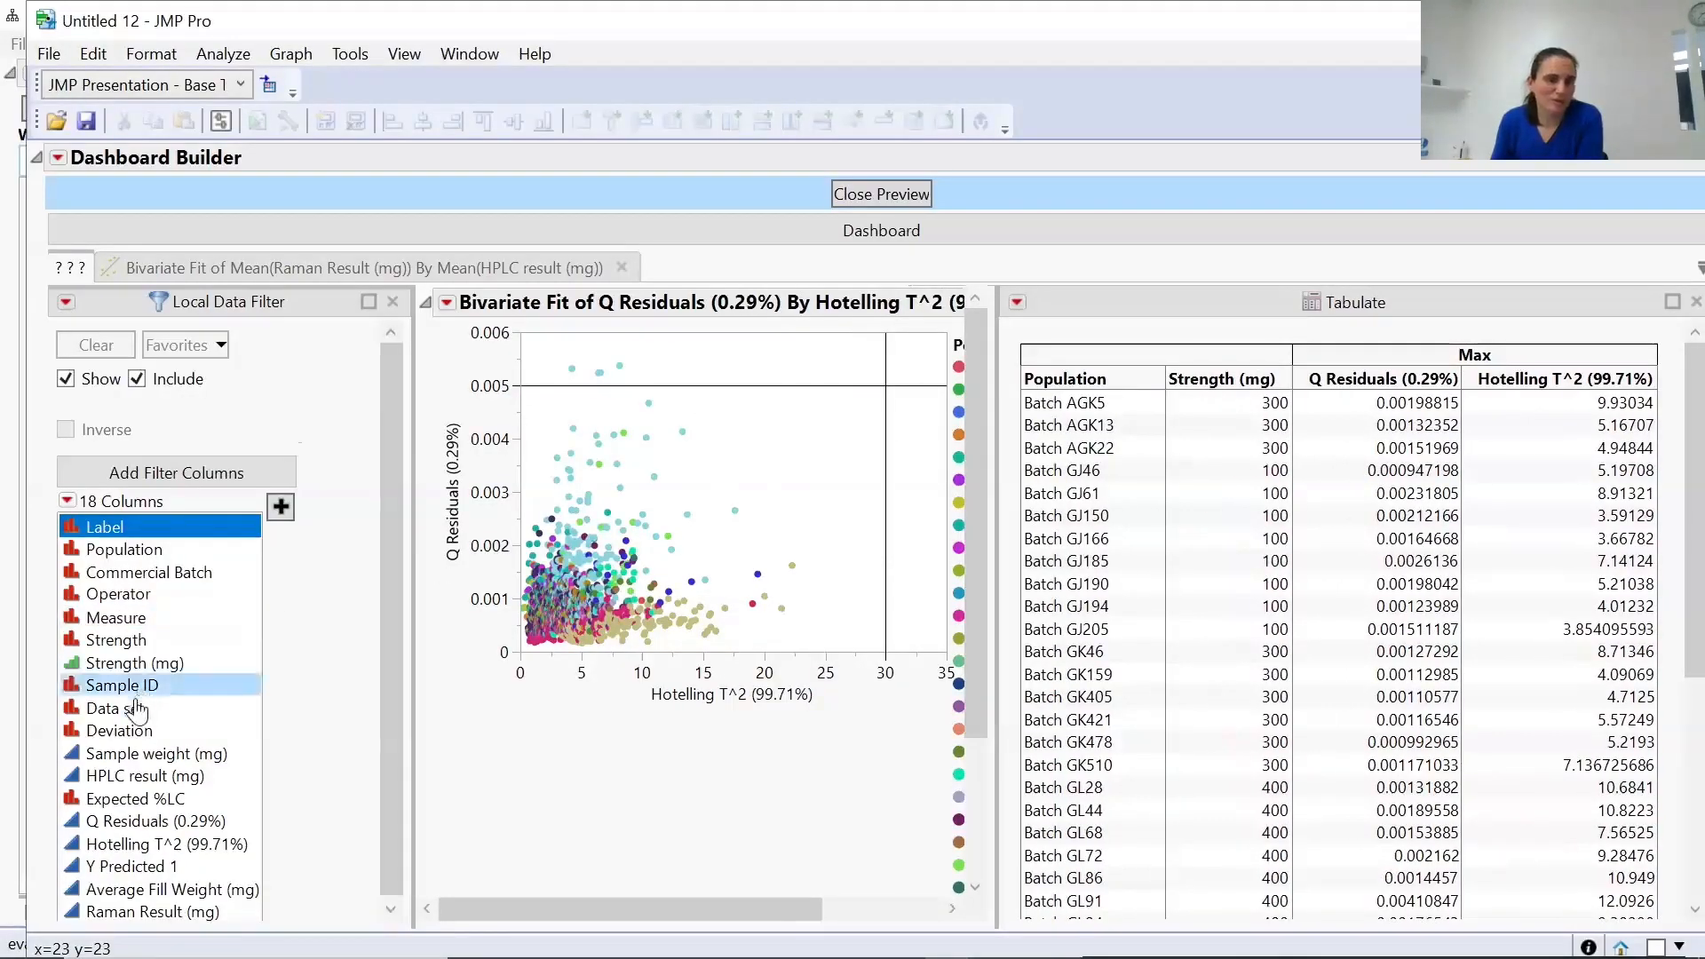
click(139, 708)
click(282, 508)
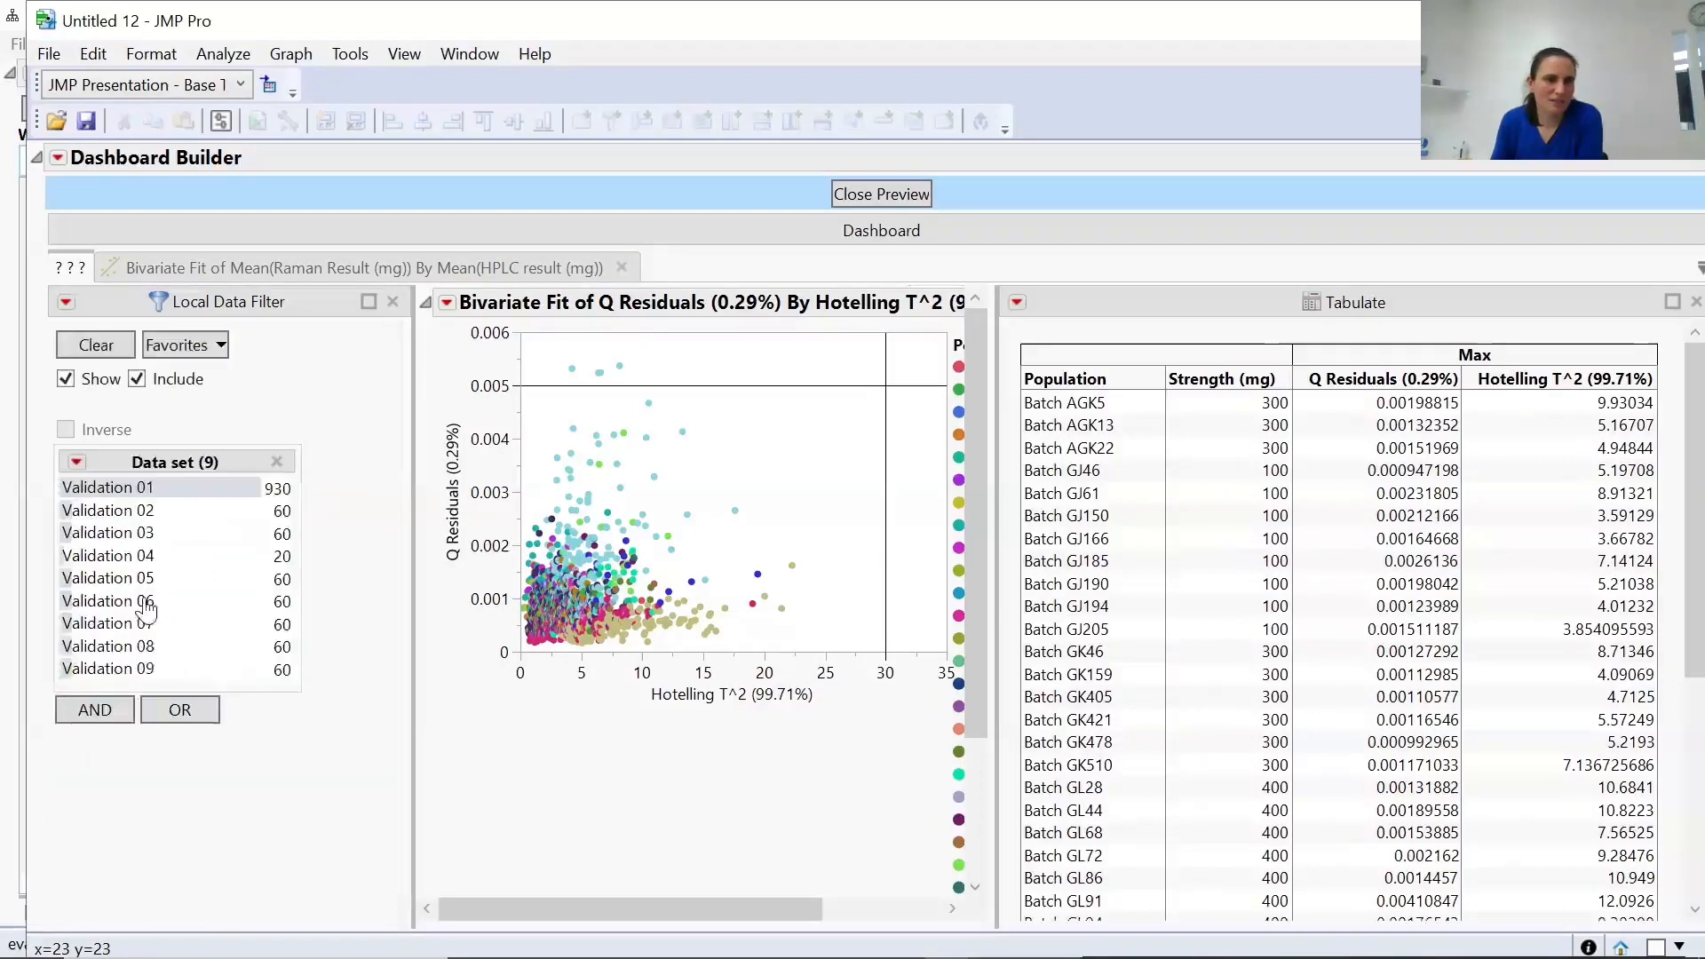
Filter the plot and the table together by several validation data sets, ending on Validation 05.
click(124, 671)
click(124, 646)
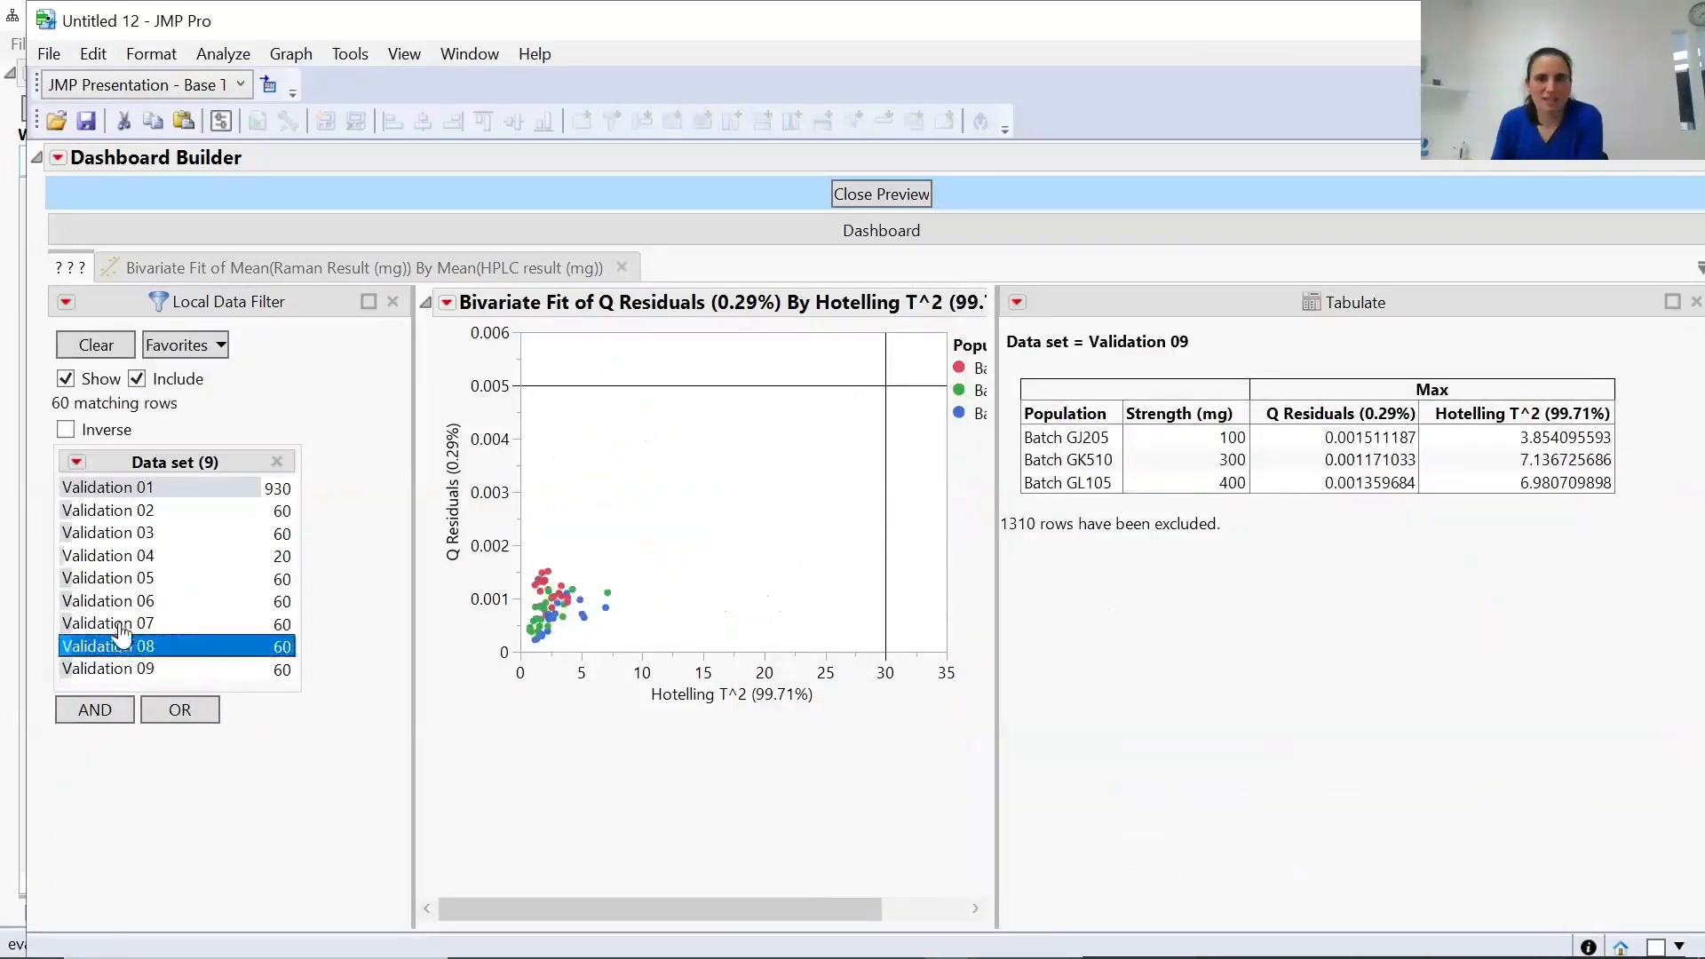
click(124, 600)
click(122, 579)
click(121, 623)
click(122, 667)
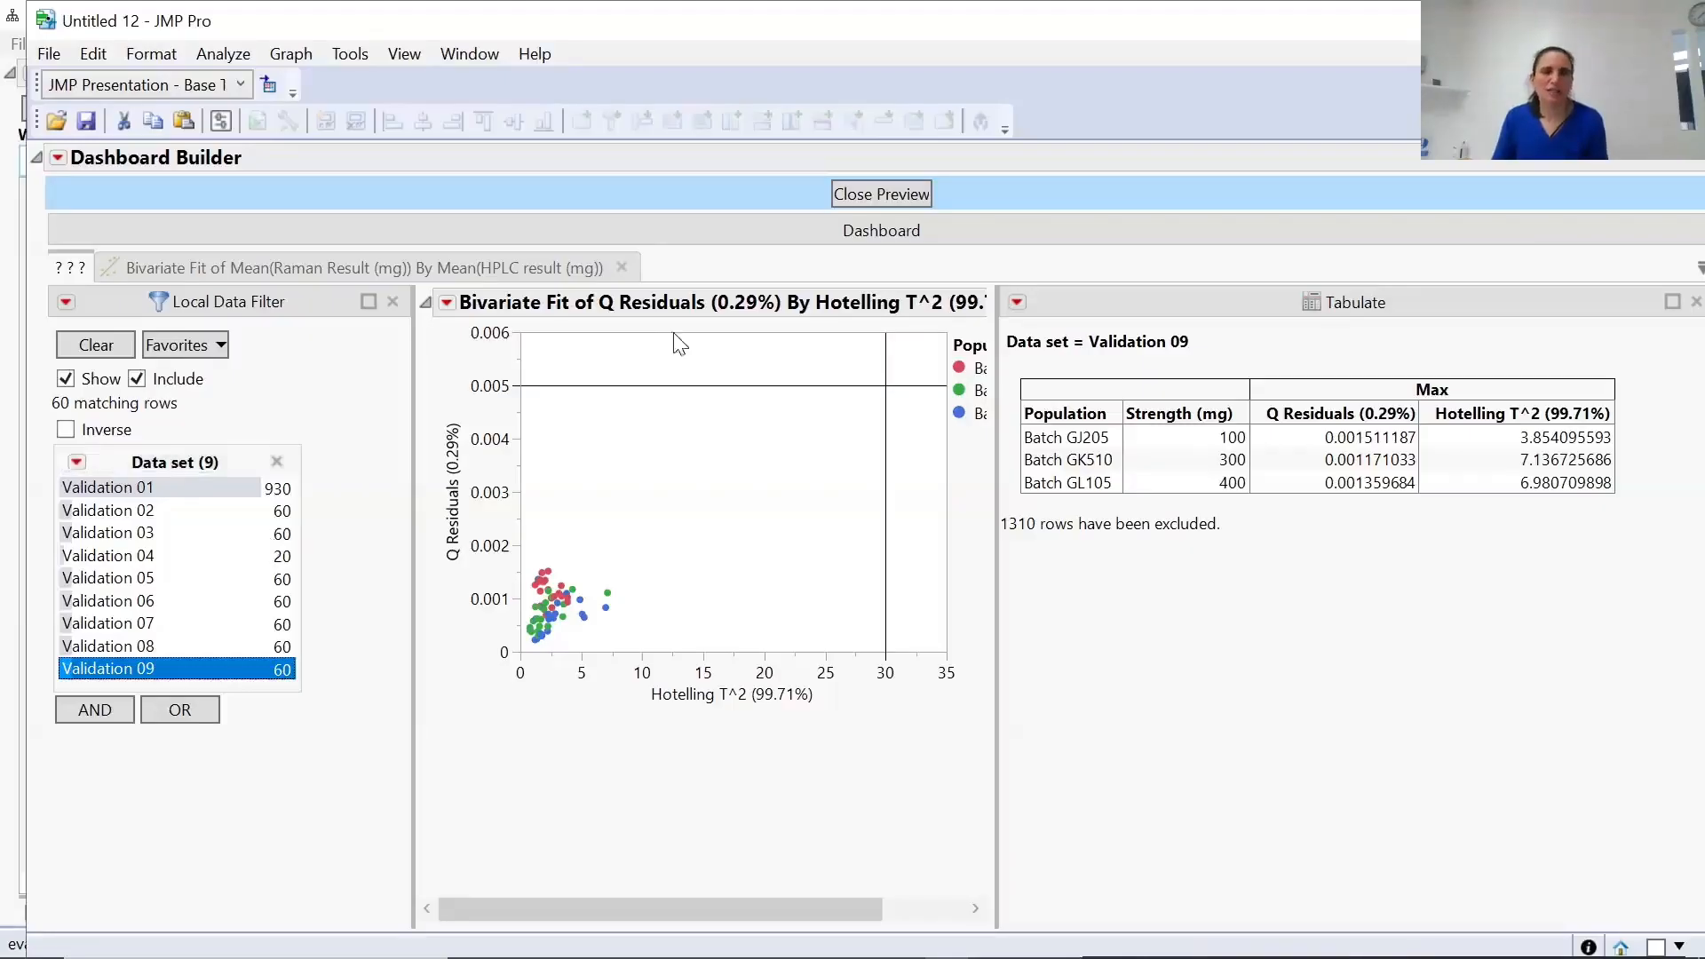
click(119, 584)
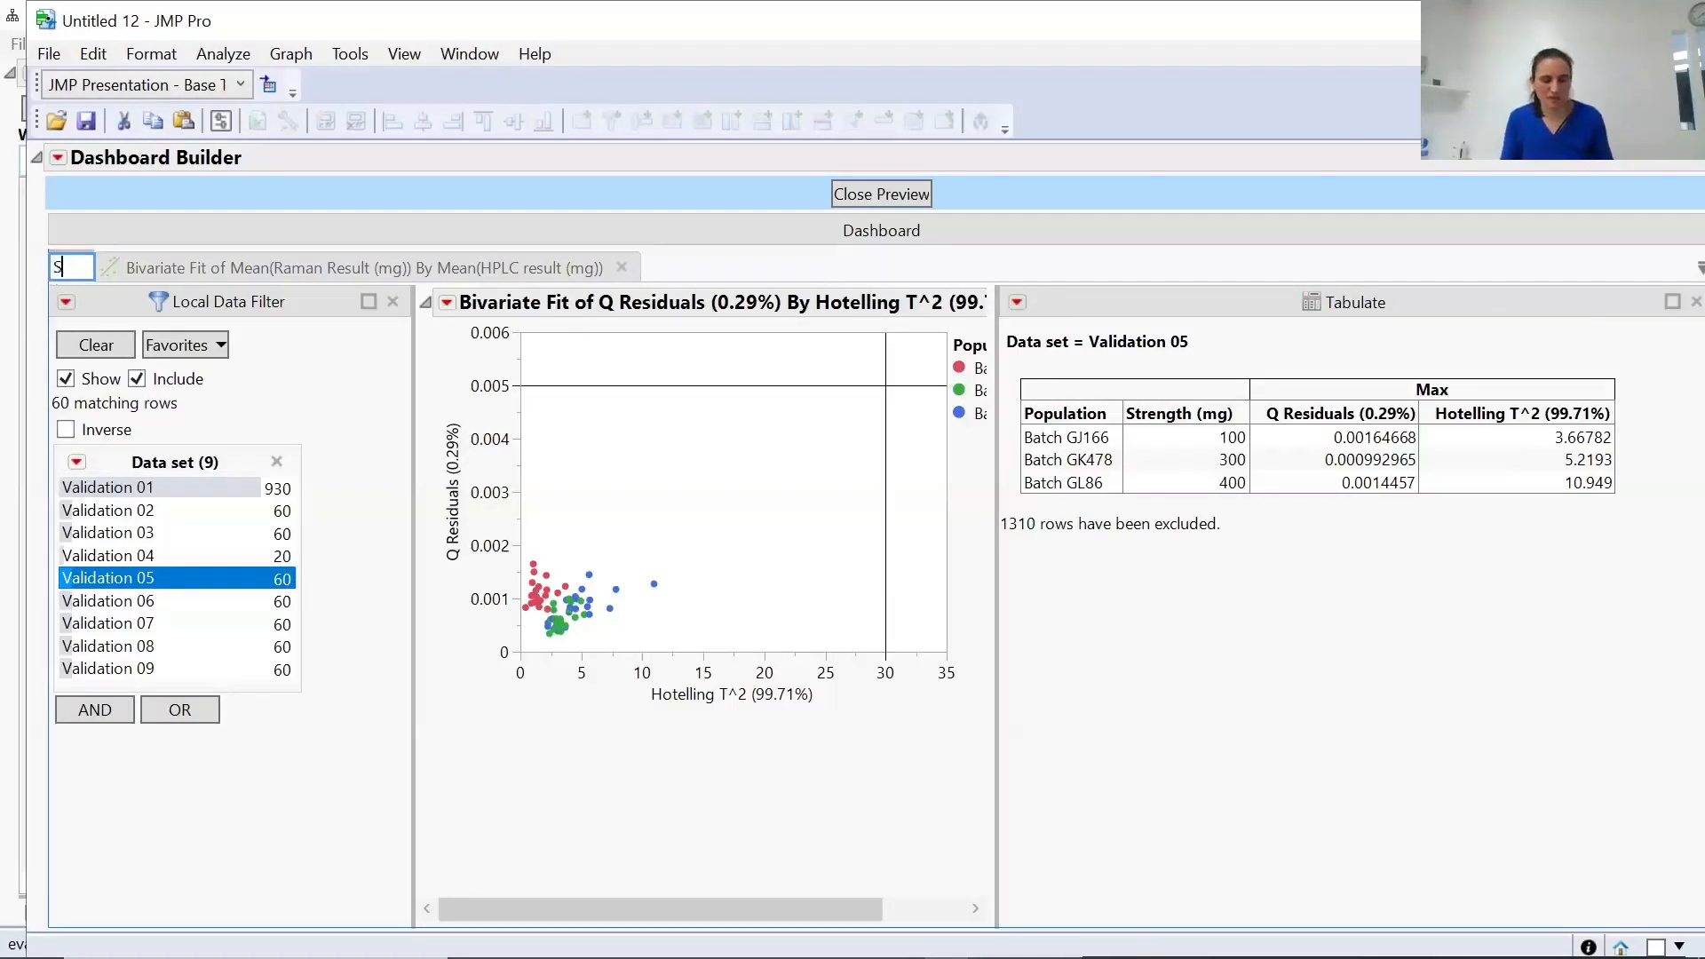
Rename the dashboard's unnamed tab as Spectral ID Check and close the dashboard.
text(Spectral ID Check)
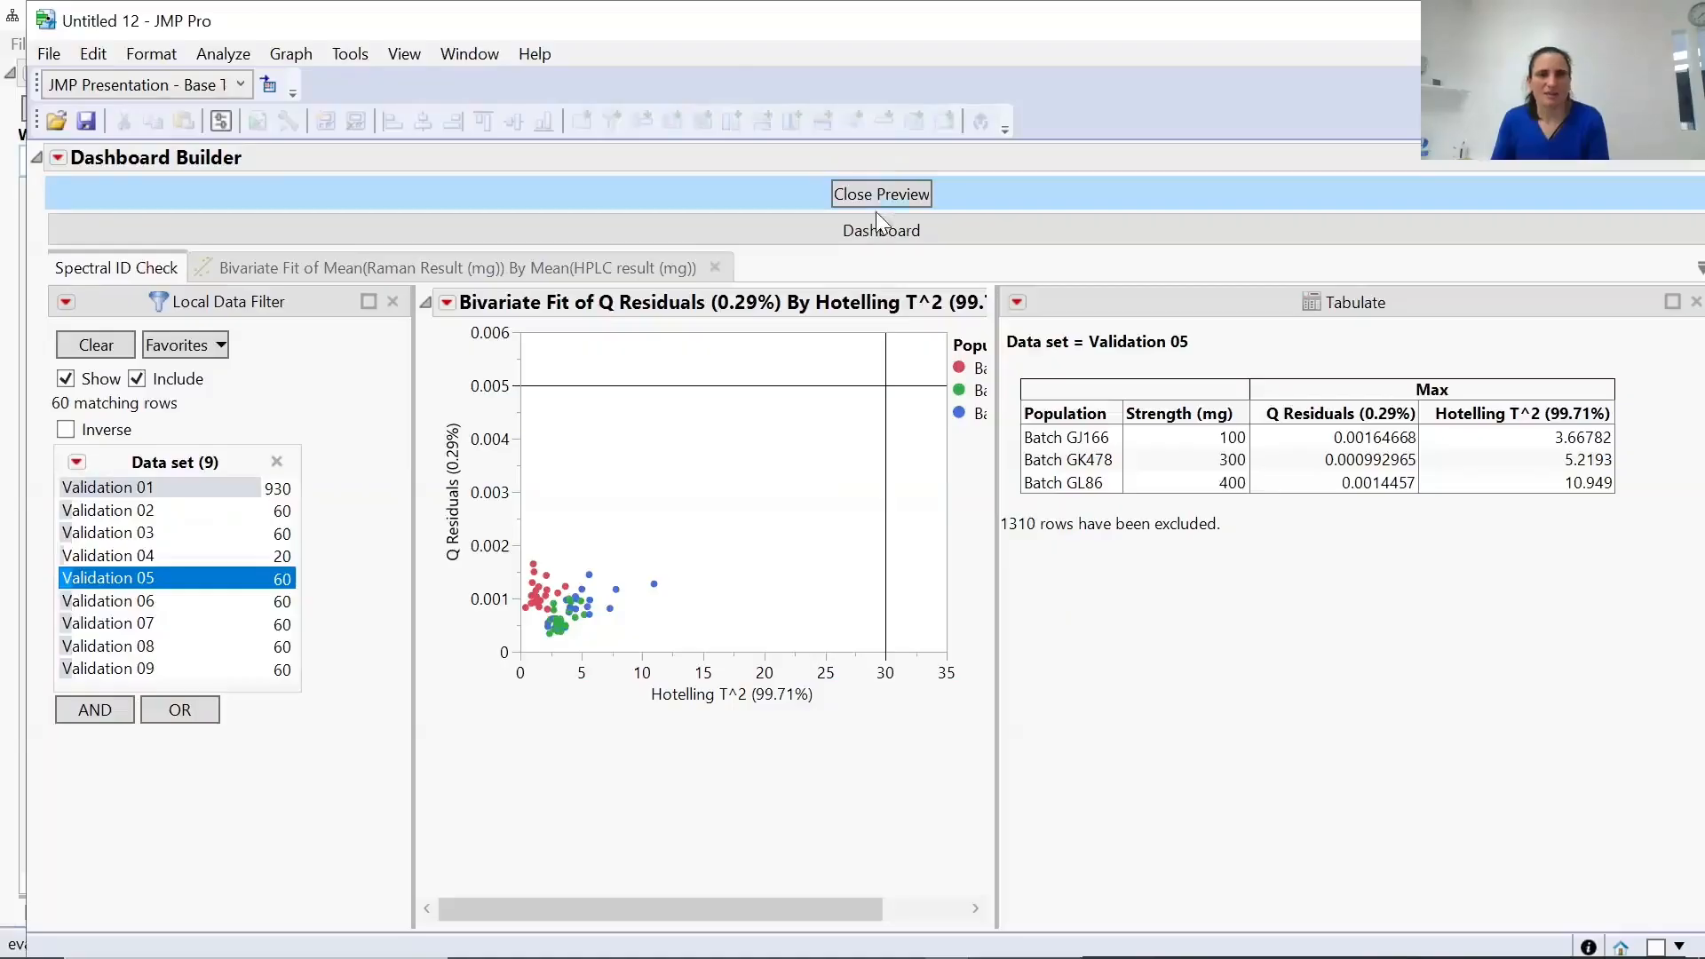
click(857, 198)
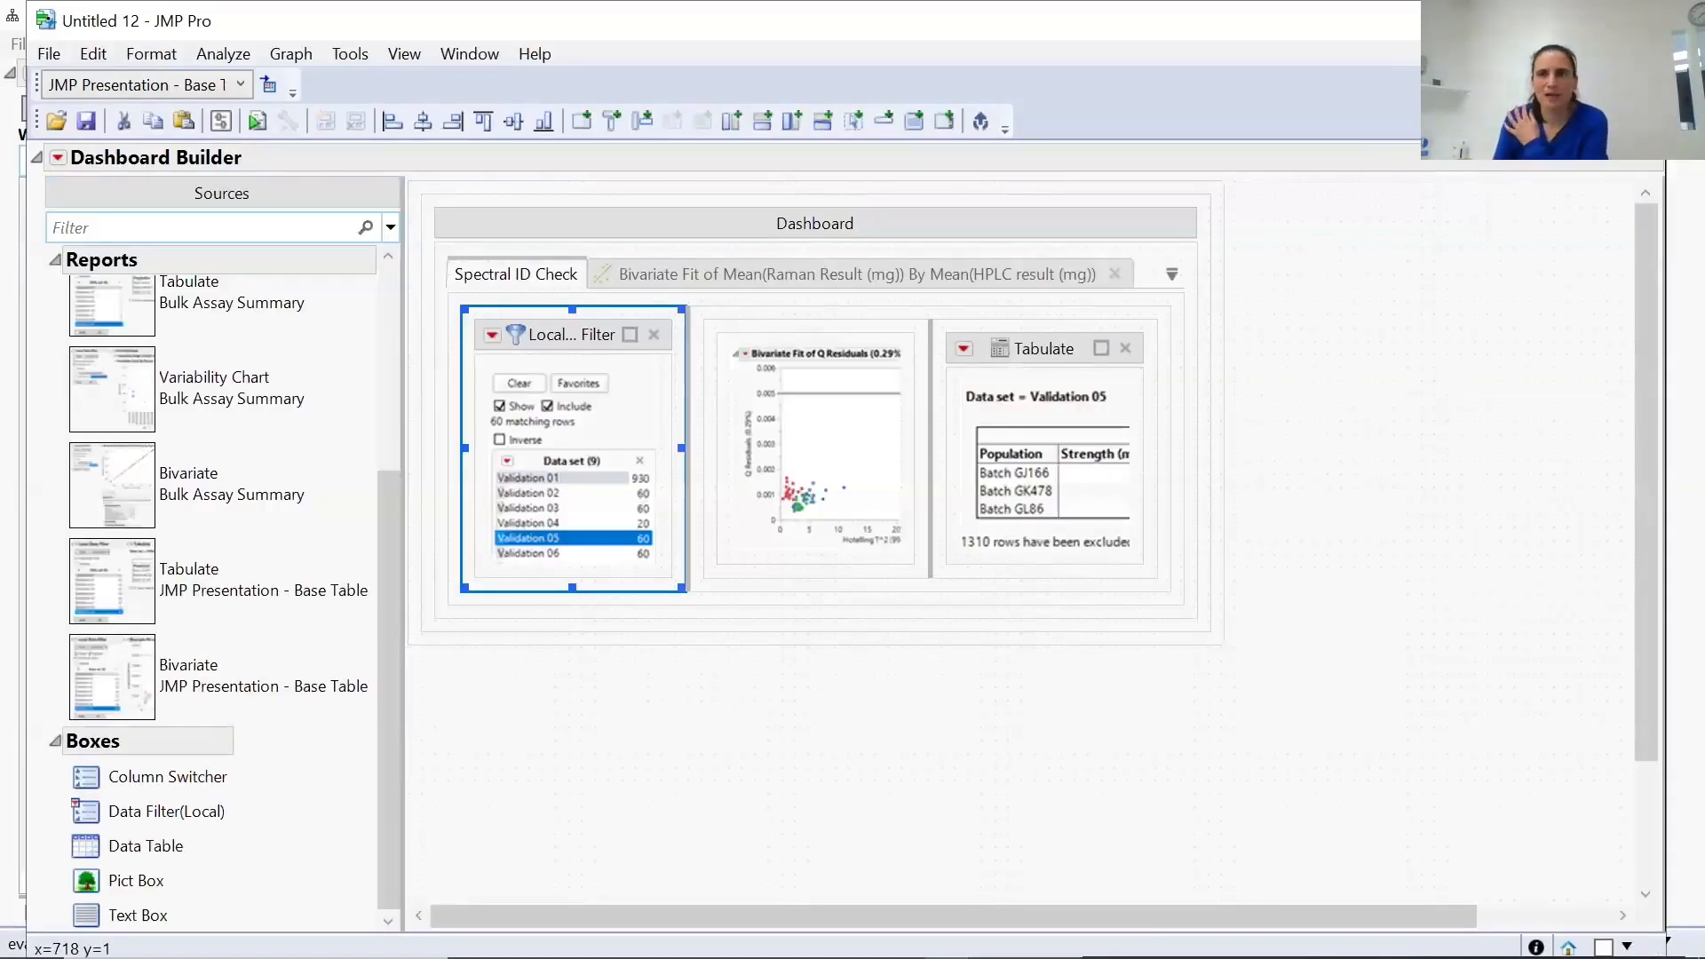
click(849, 538)
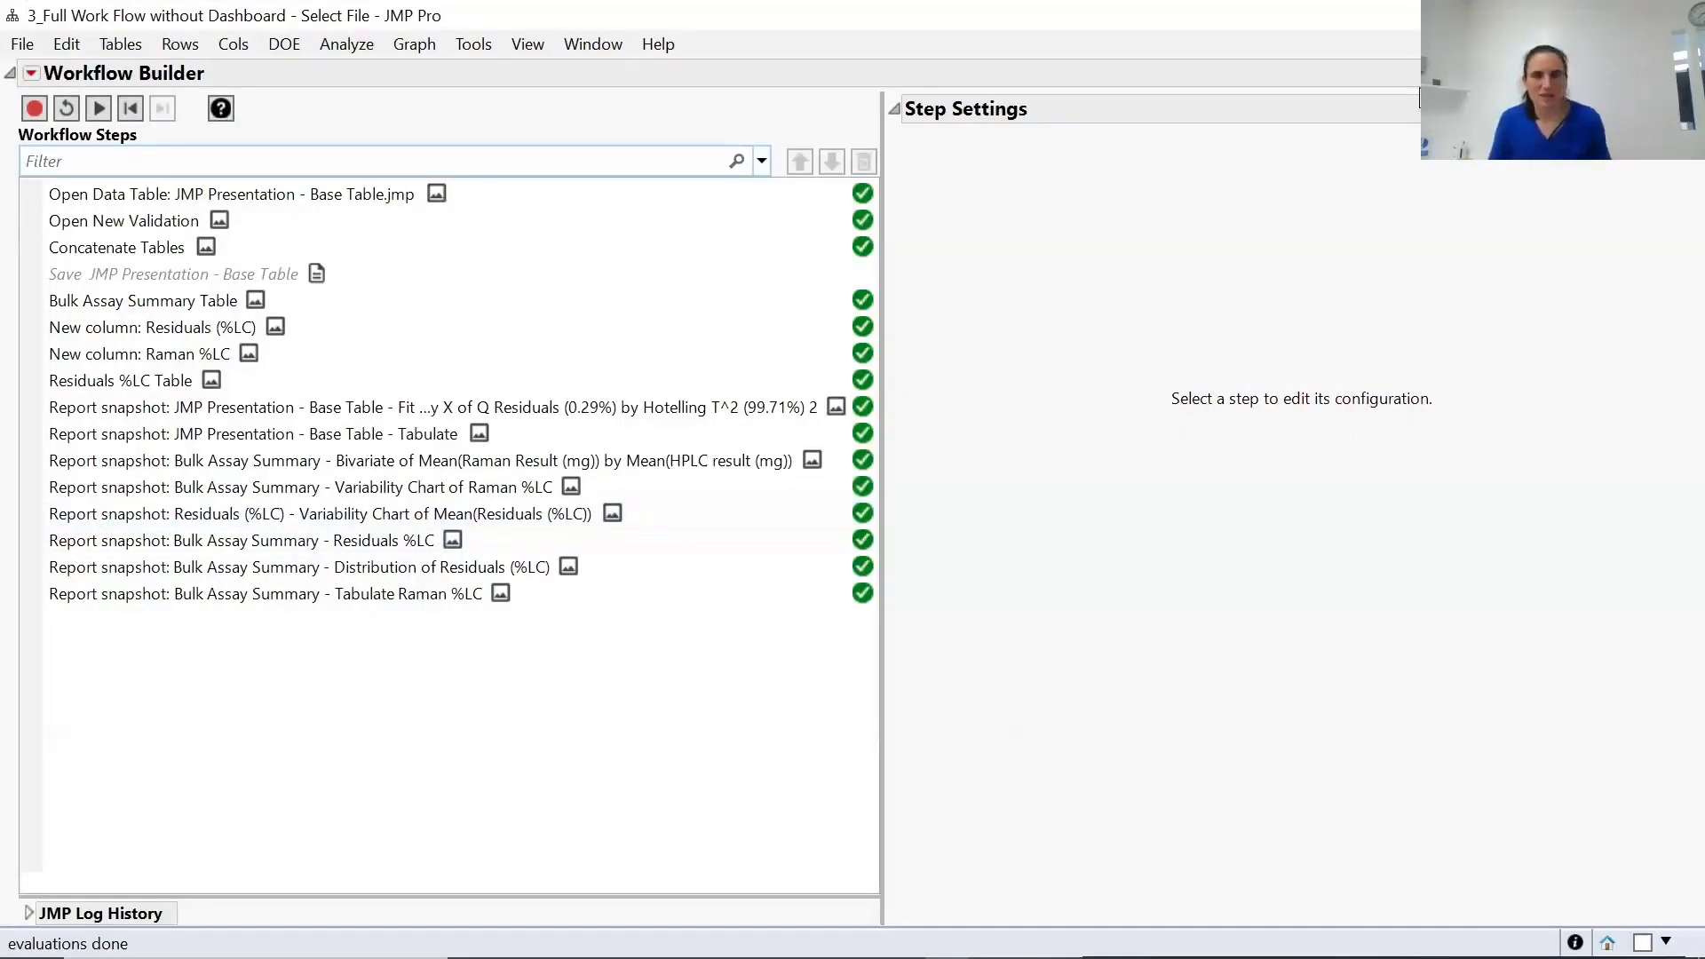
Switch to the JMP Journal window and open the Dashboard Script.
key(alt+Tab)
key(alt+Tab)
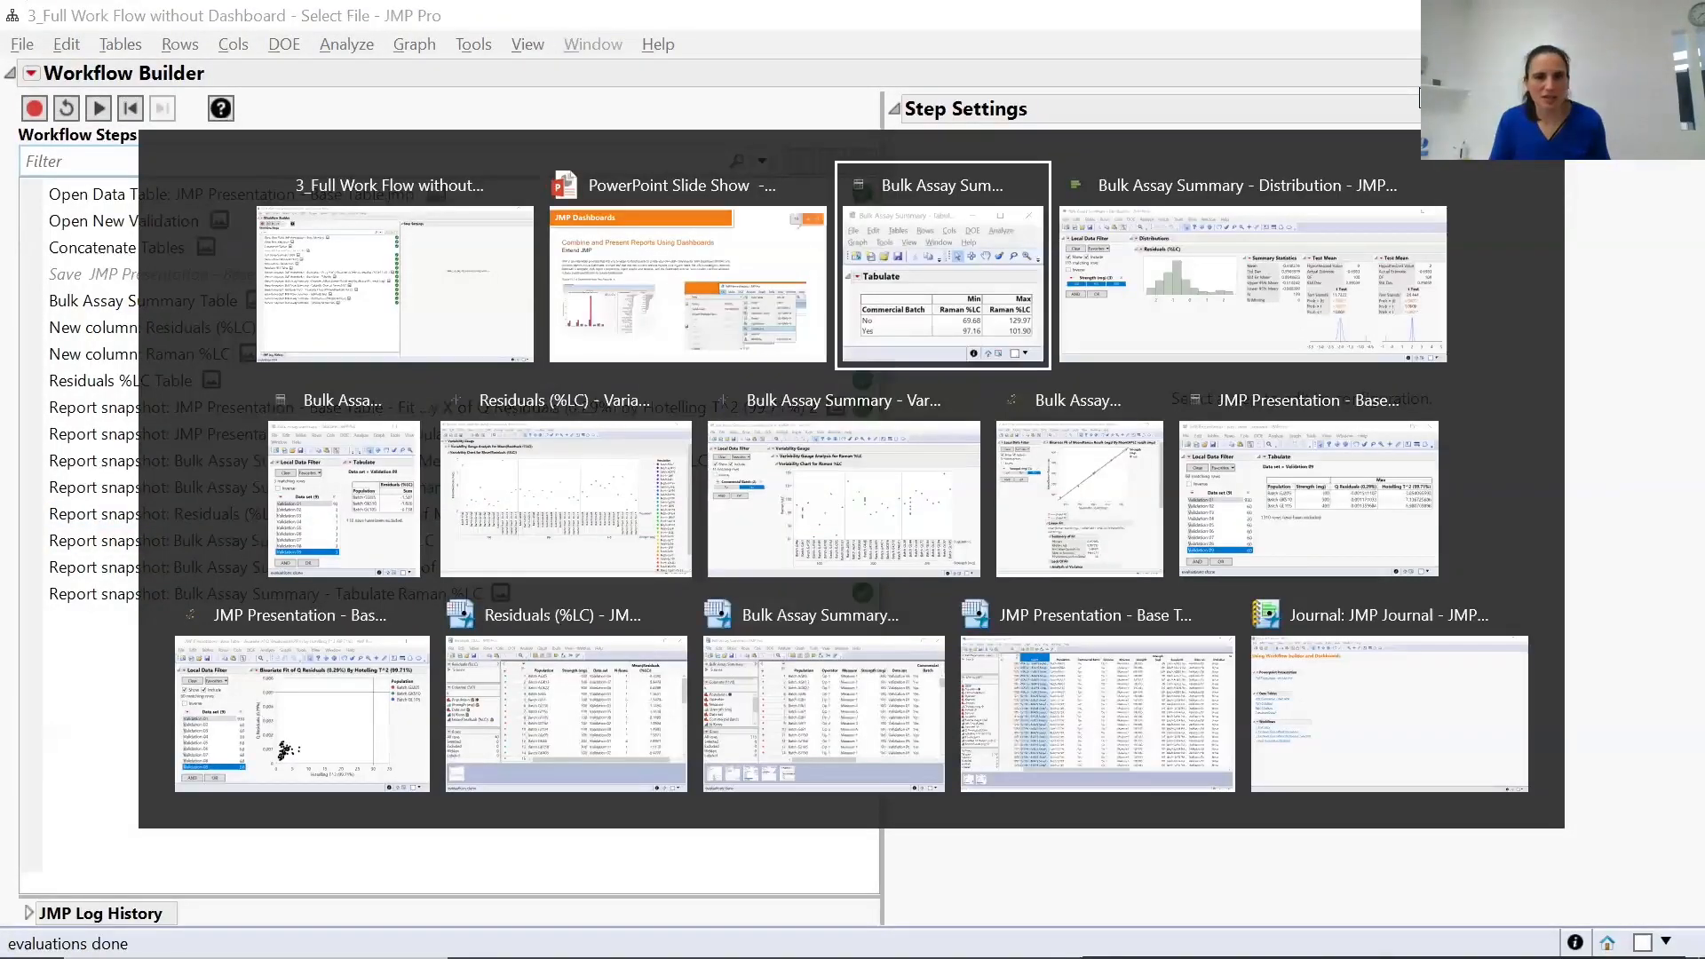
key(alt+Tab)
key(alt+Tab)
key(alt+Tab)
key(alt+Tab)
key(alt+Tab)
key(alt+Tab)
key(alt+Tab)
key(alt+Tab)
key(alt+Tab)
key(alt+Tab)
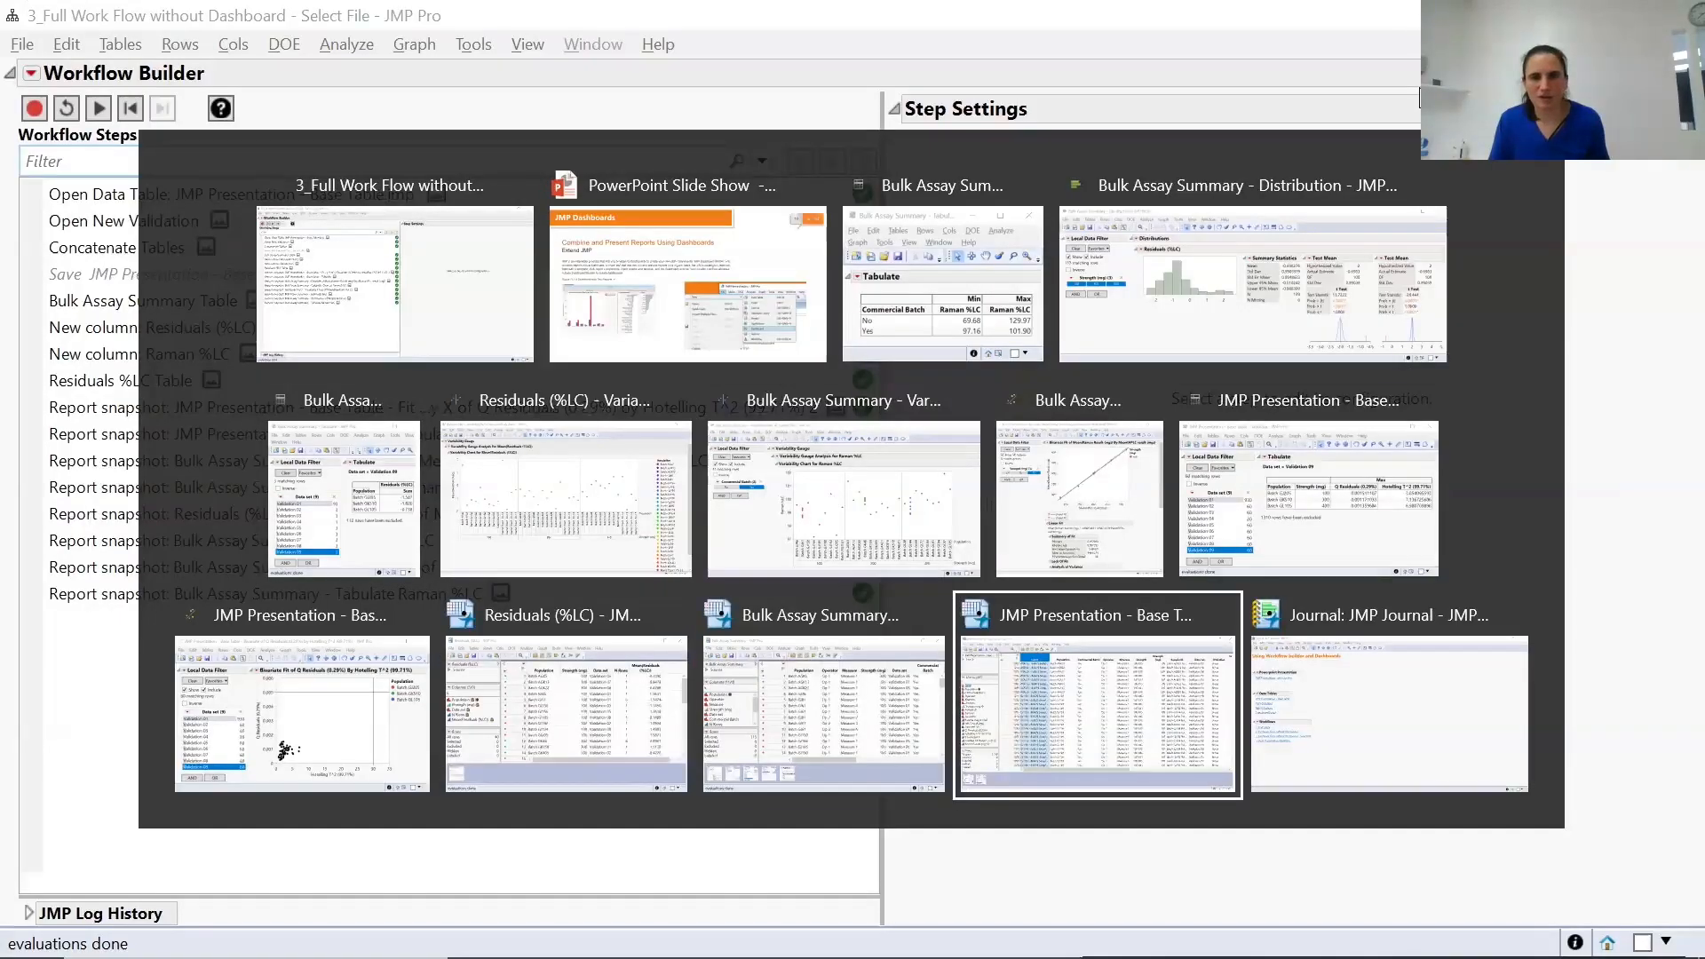
key(alt+Tab)
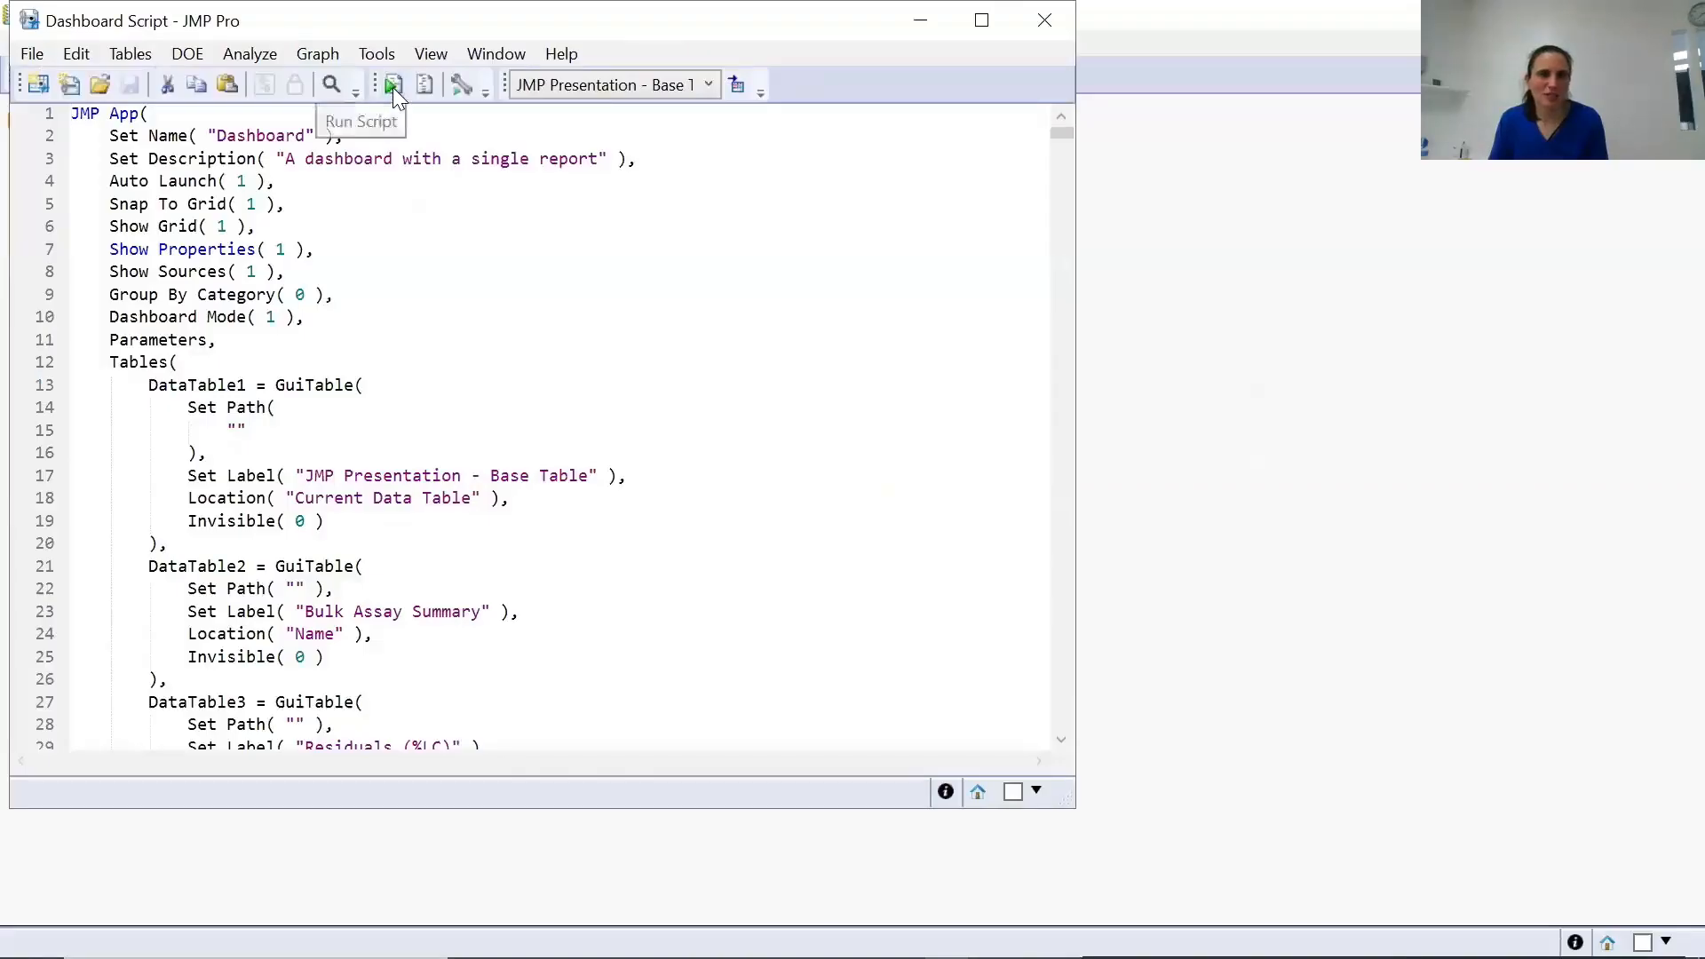
Run the dashboard script and assign the JMP Presentation - Base Table, Bulk Assay Summary and Residuals (%LC) tables to their matching roles.
click(392, 86)
click(597, 402)
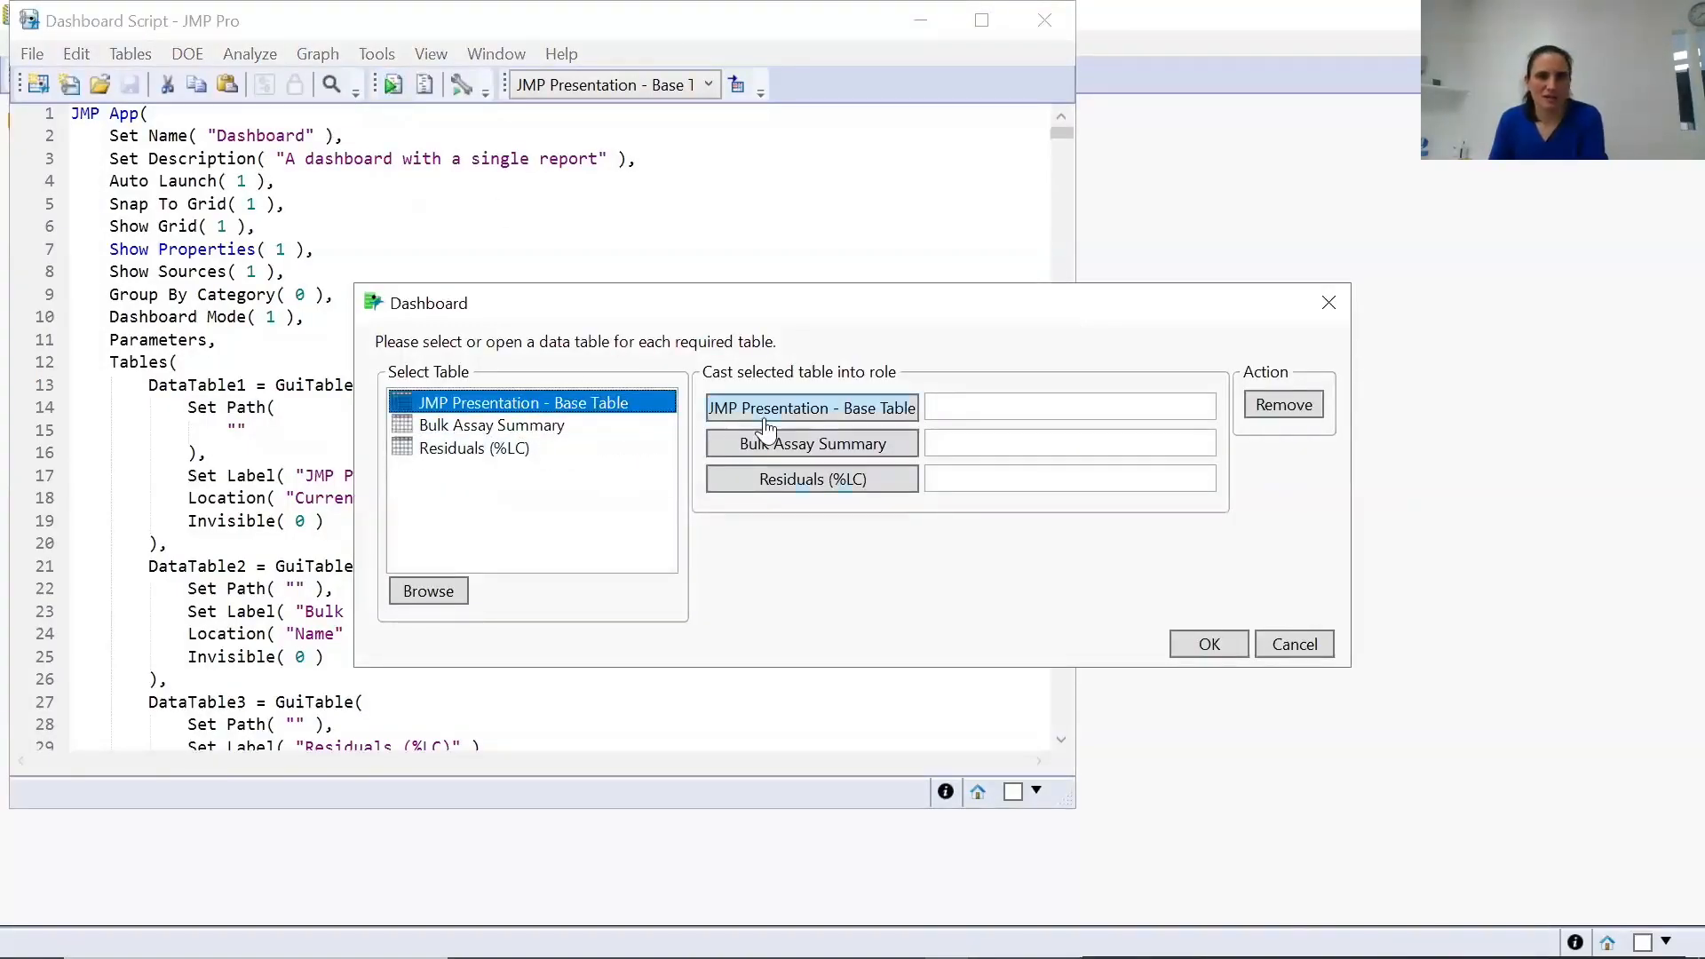
click(762, 414)
click(744, 444)
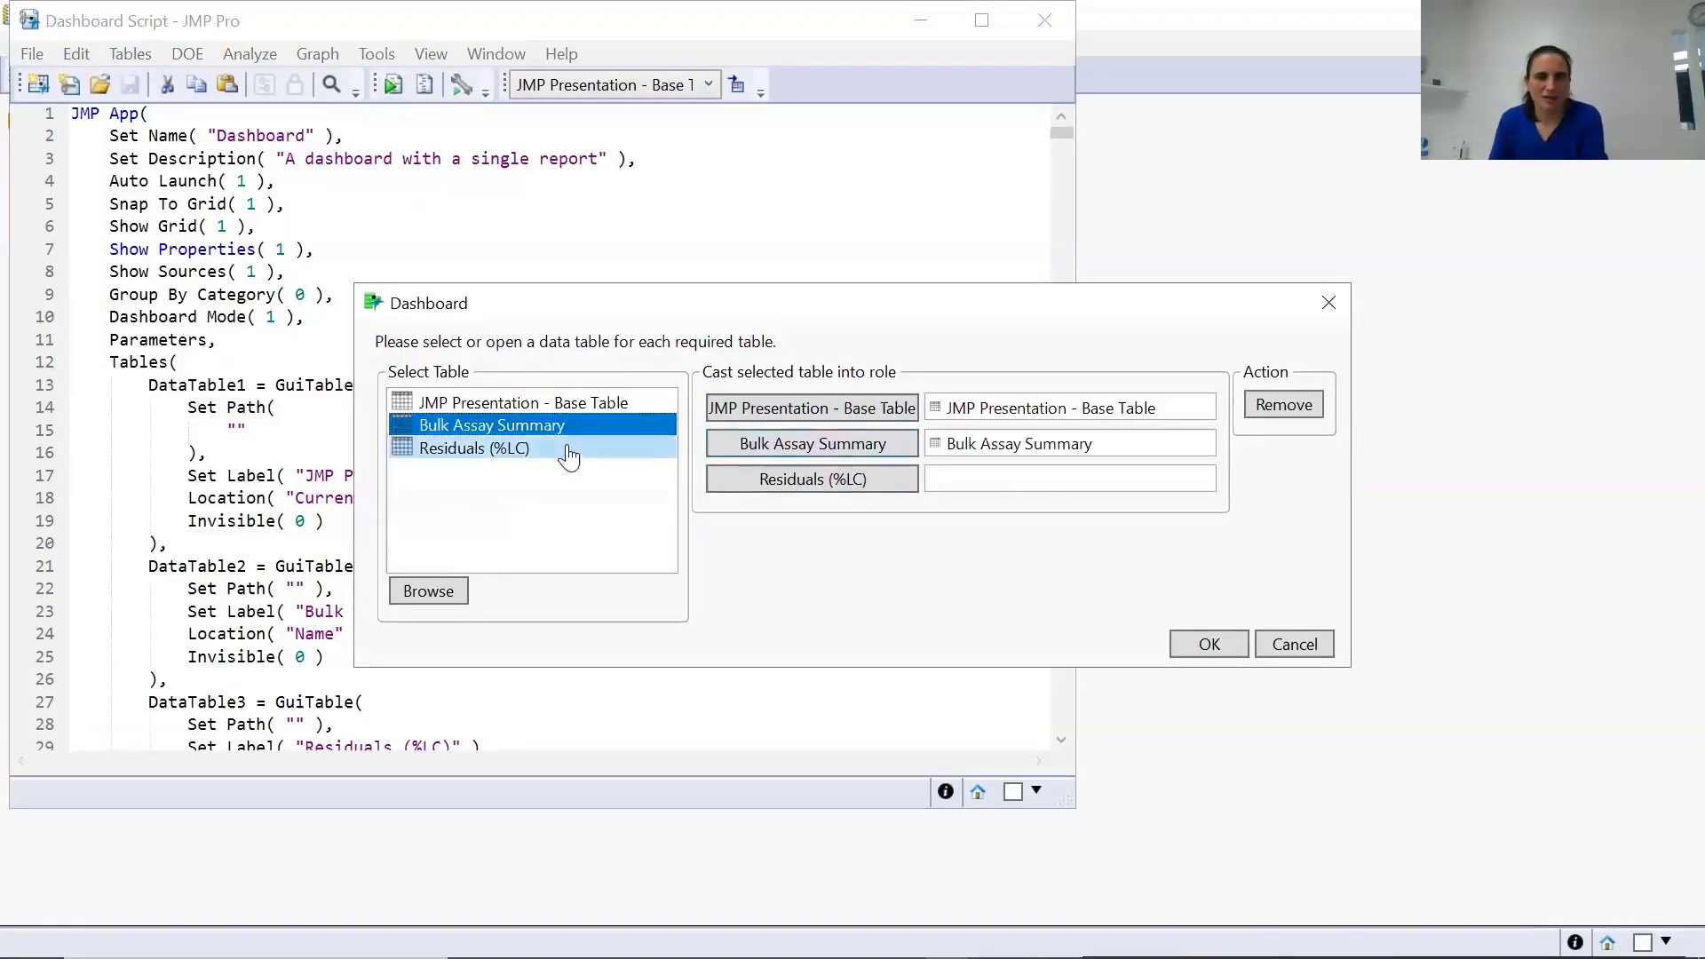
click(761, 480)
click(1195, 643)
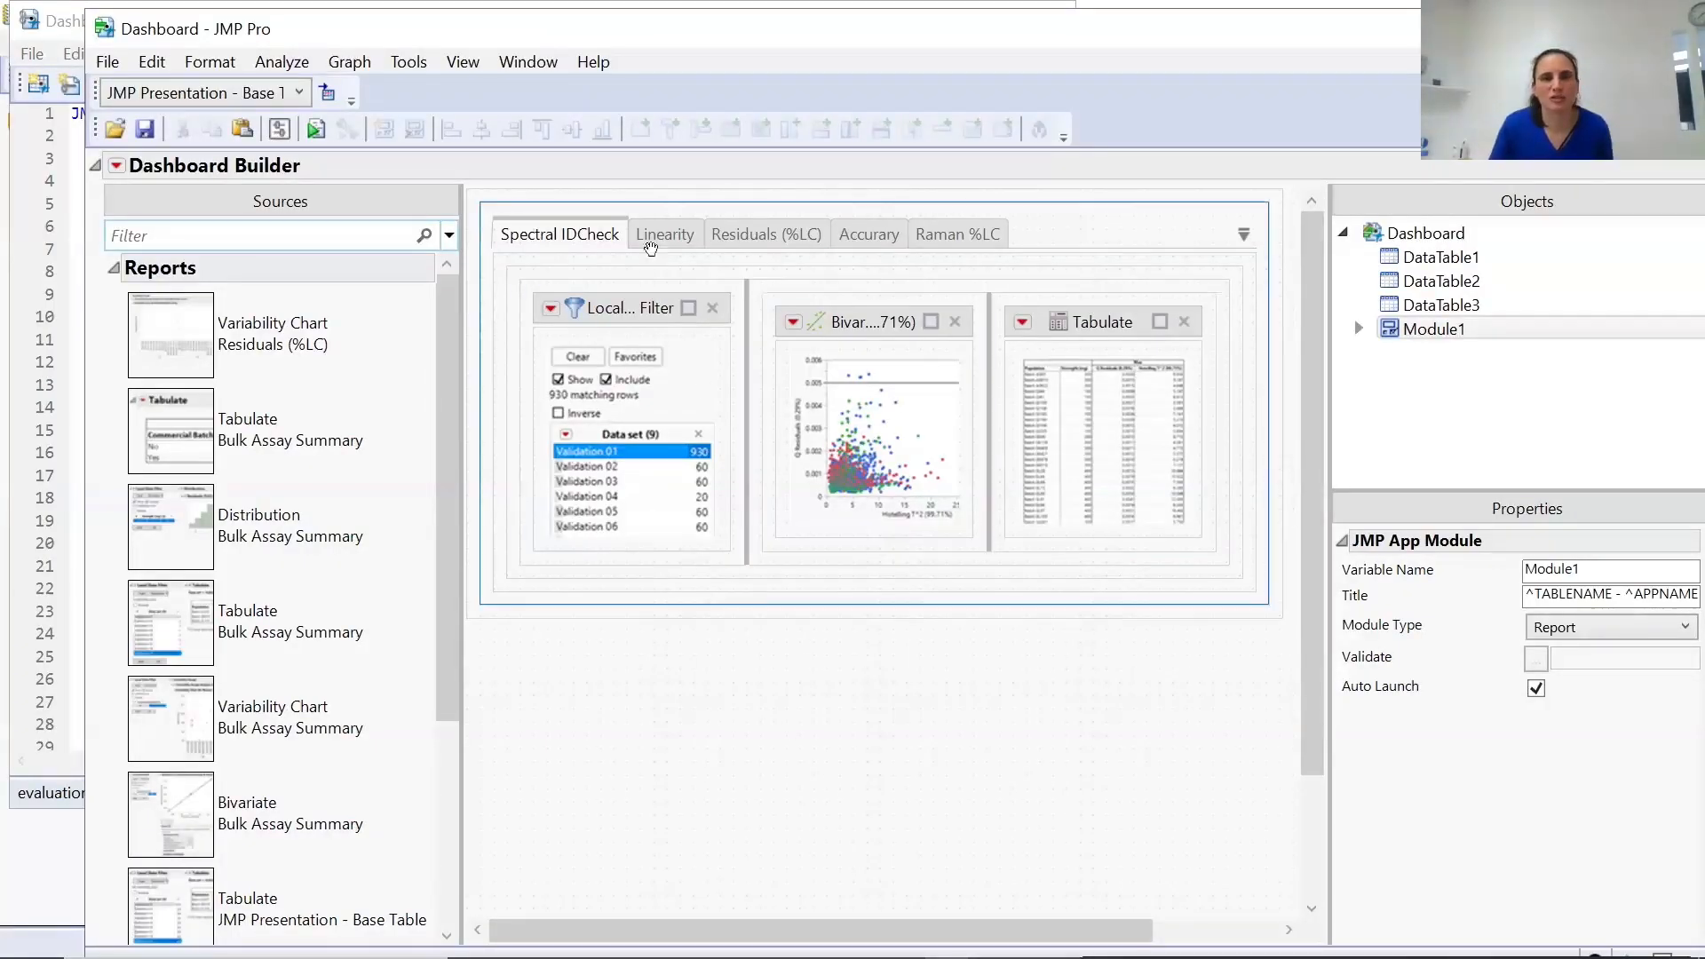
Review the finished dashboard's Linearity, Residuals (%LC), Accurary and Raman %LC pages.
click(657, 237)
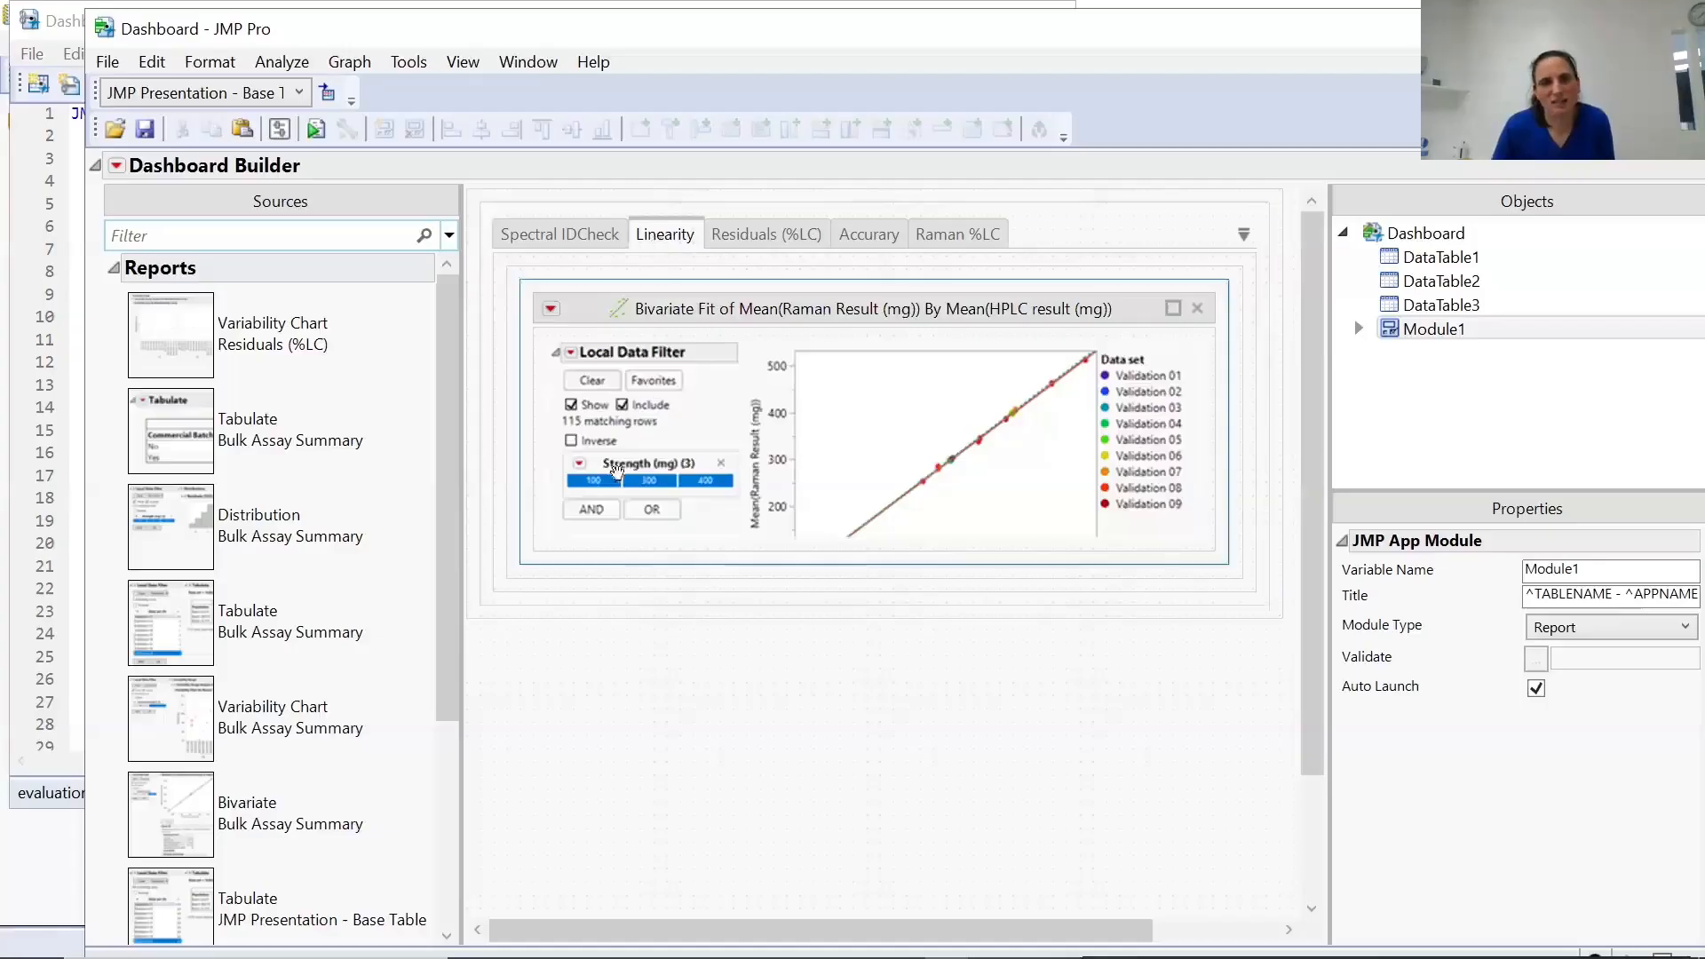
click(755, 236)
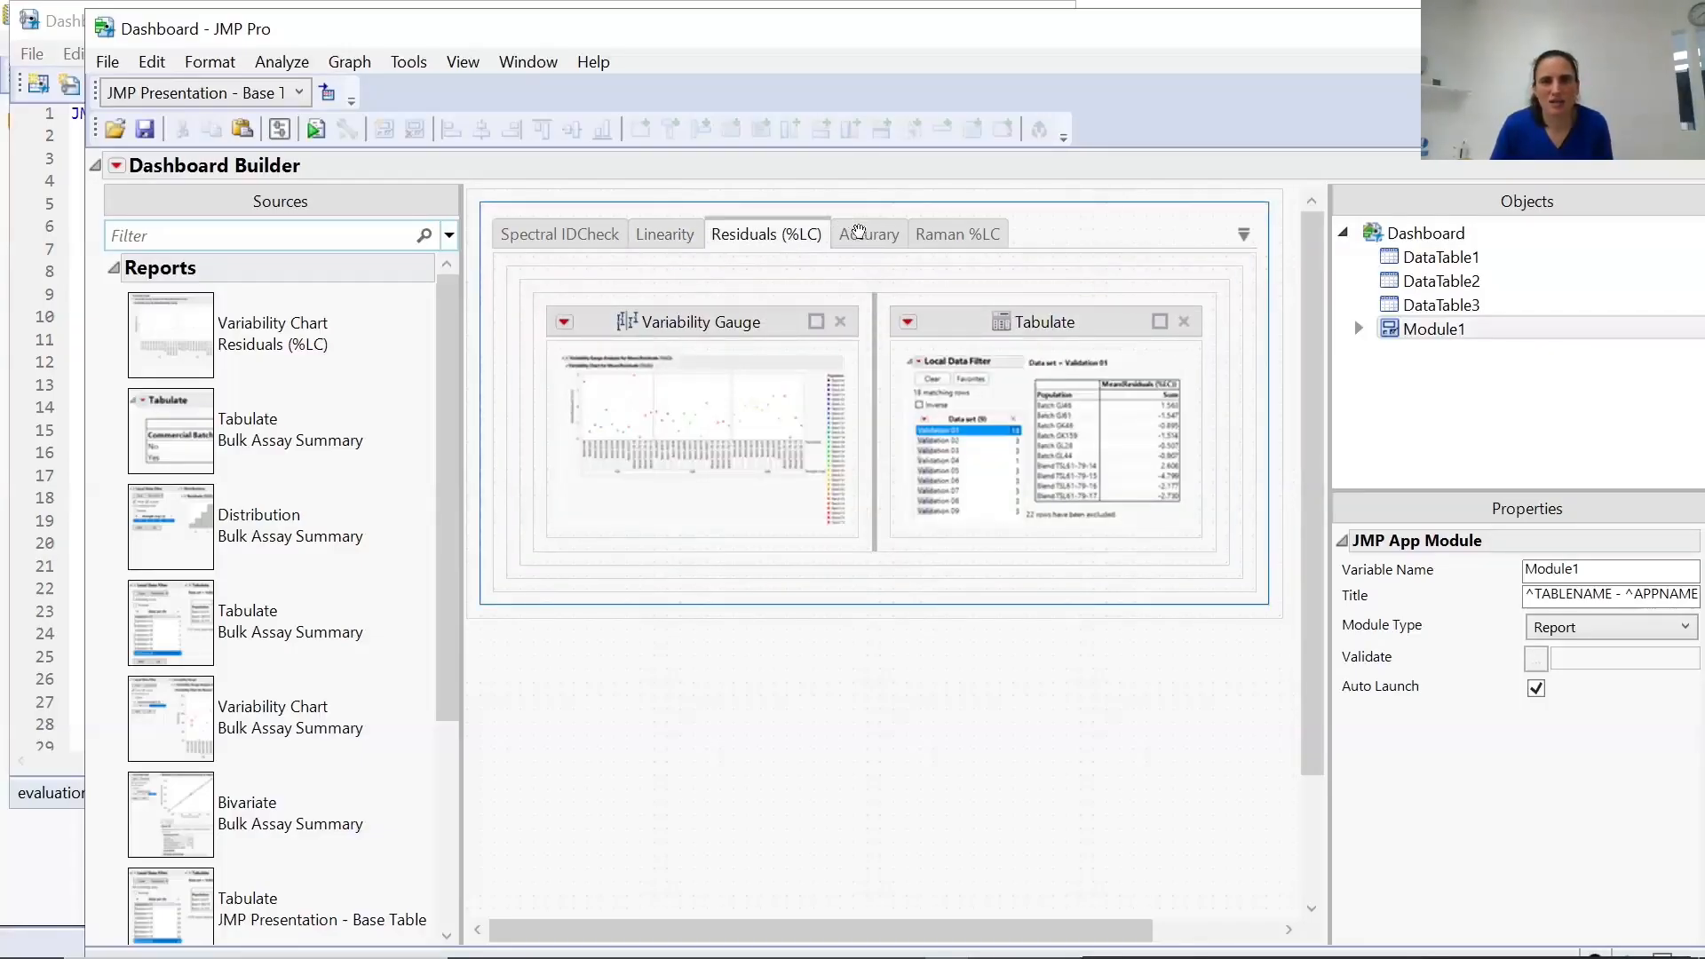
click(859, 233)
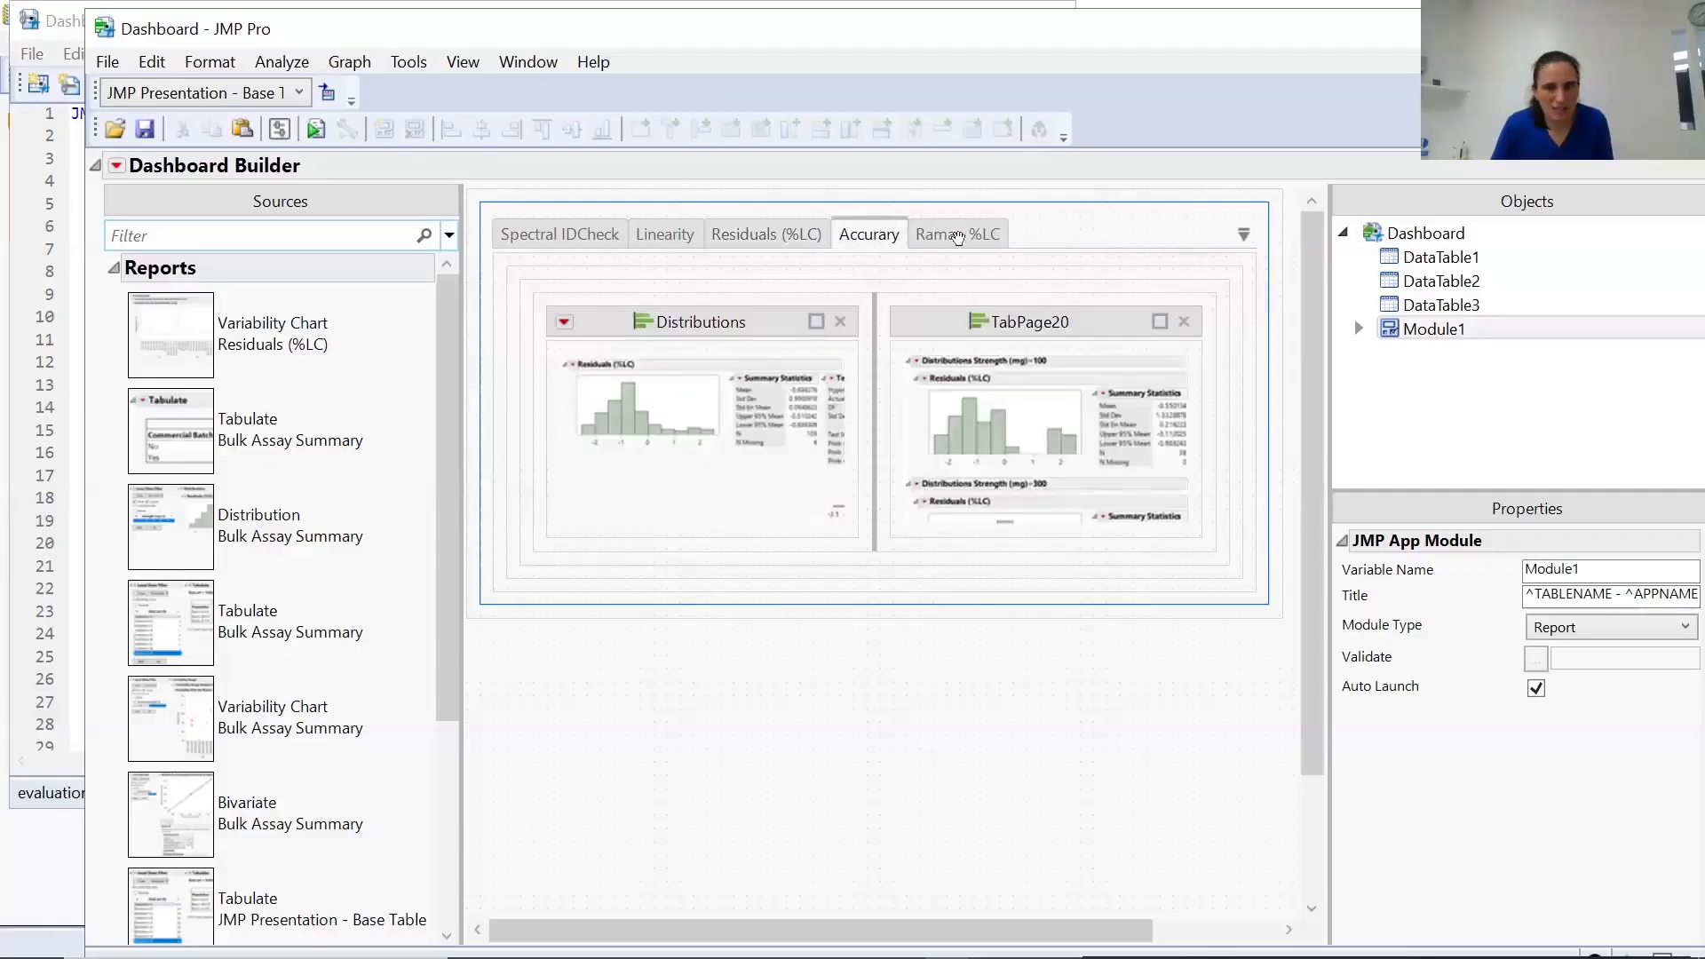
click(958, 236)
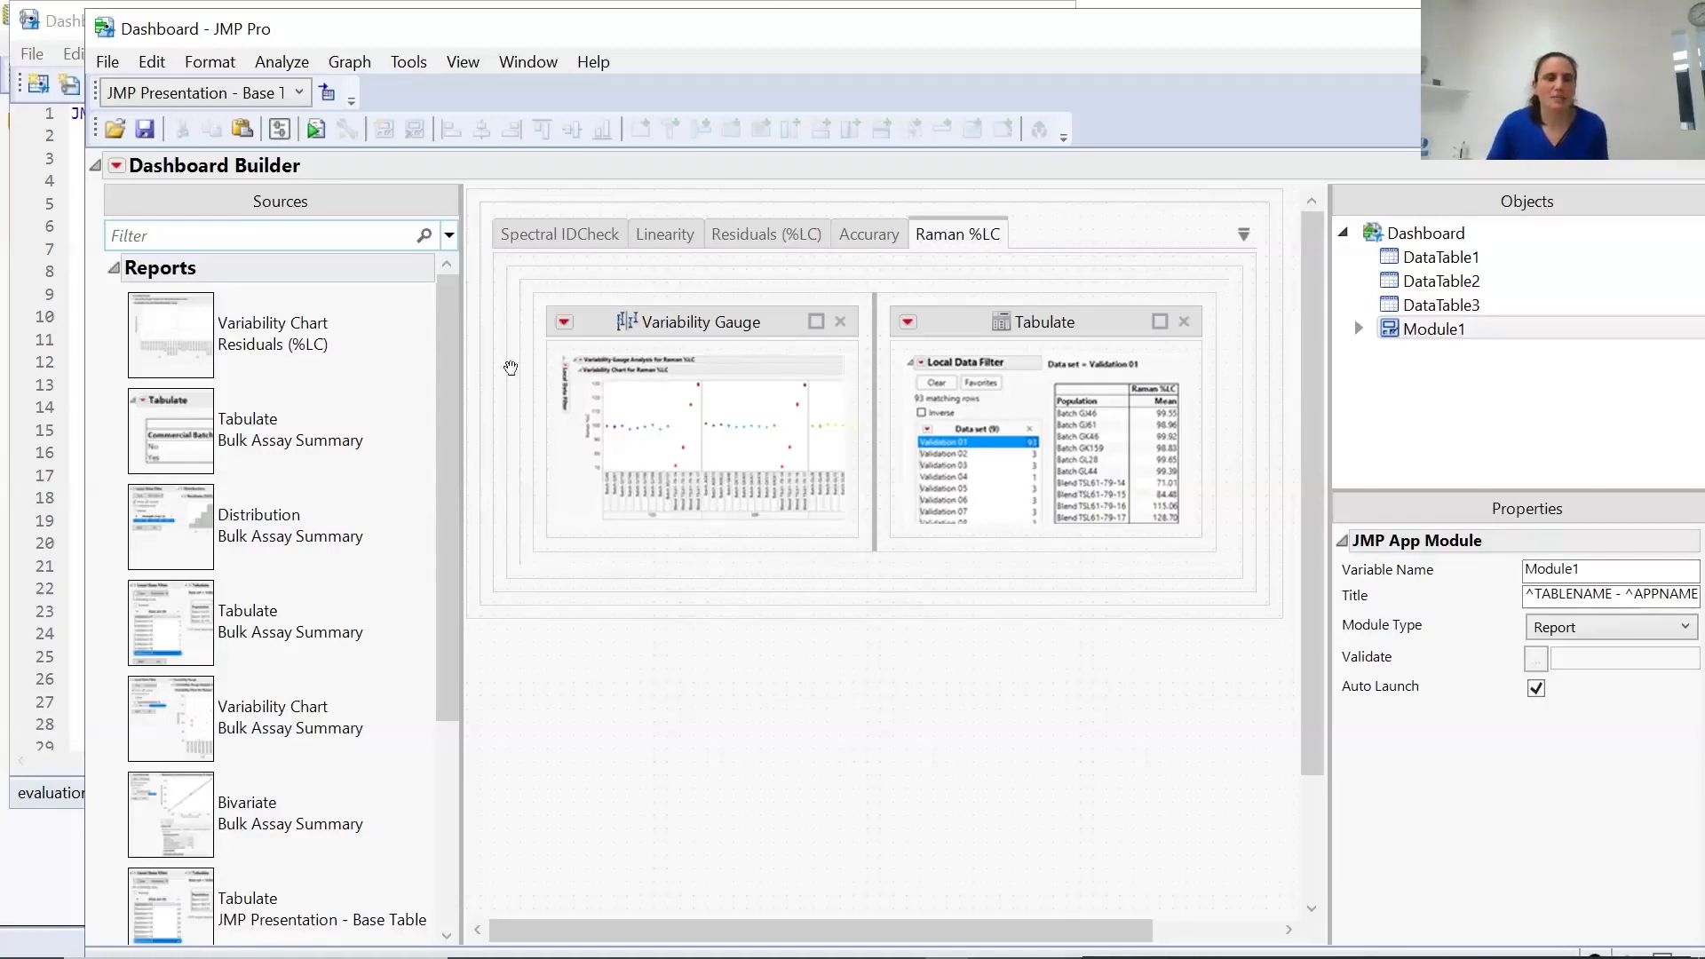
Examine the Save Script destinations available for the dashboard without choosing one.
click(117, 167)
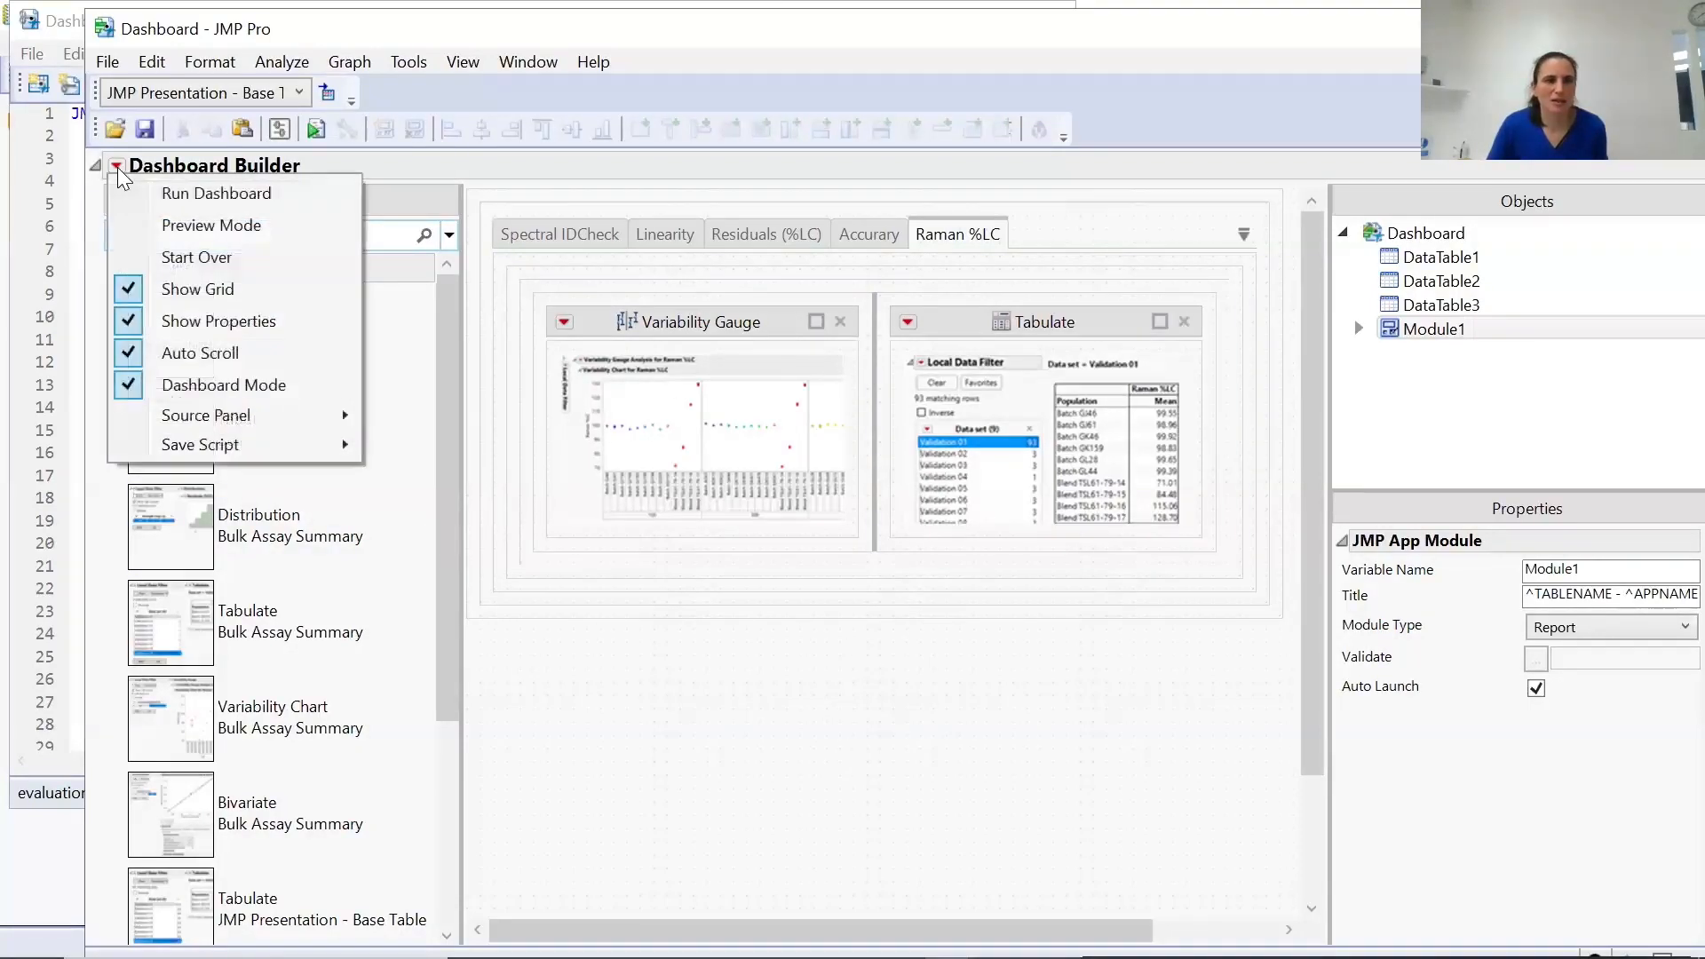
mouse_move(222, 449)
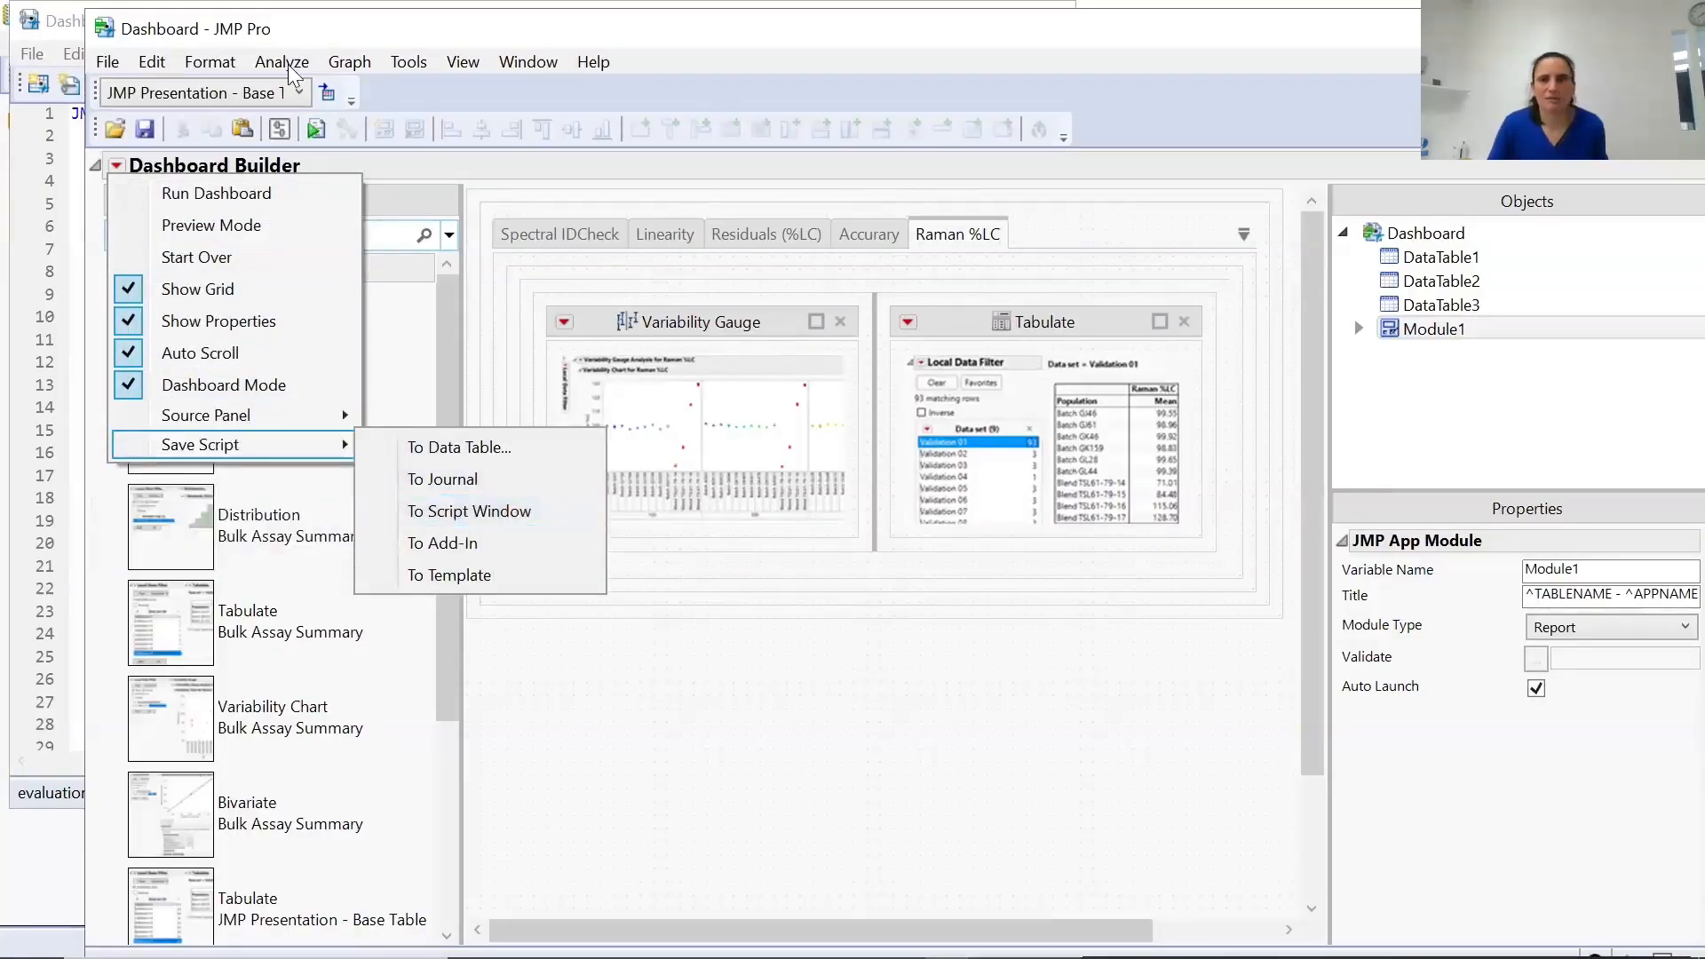
click(502, 120)
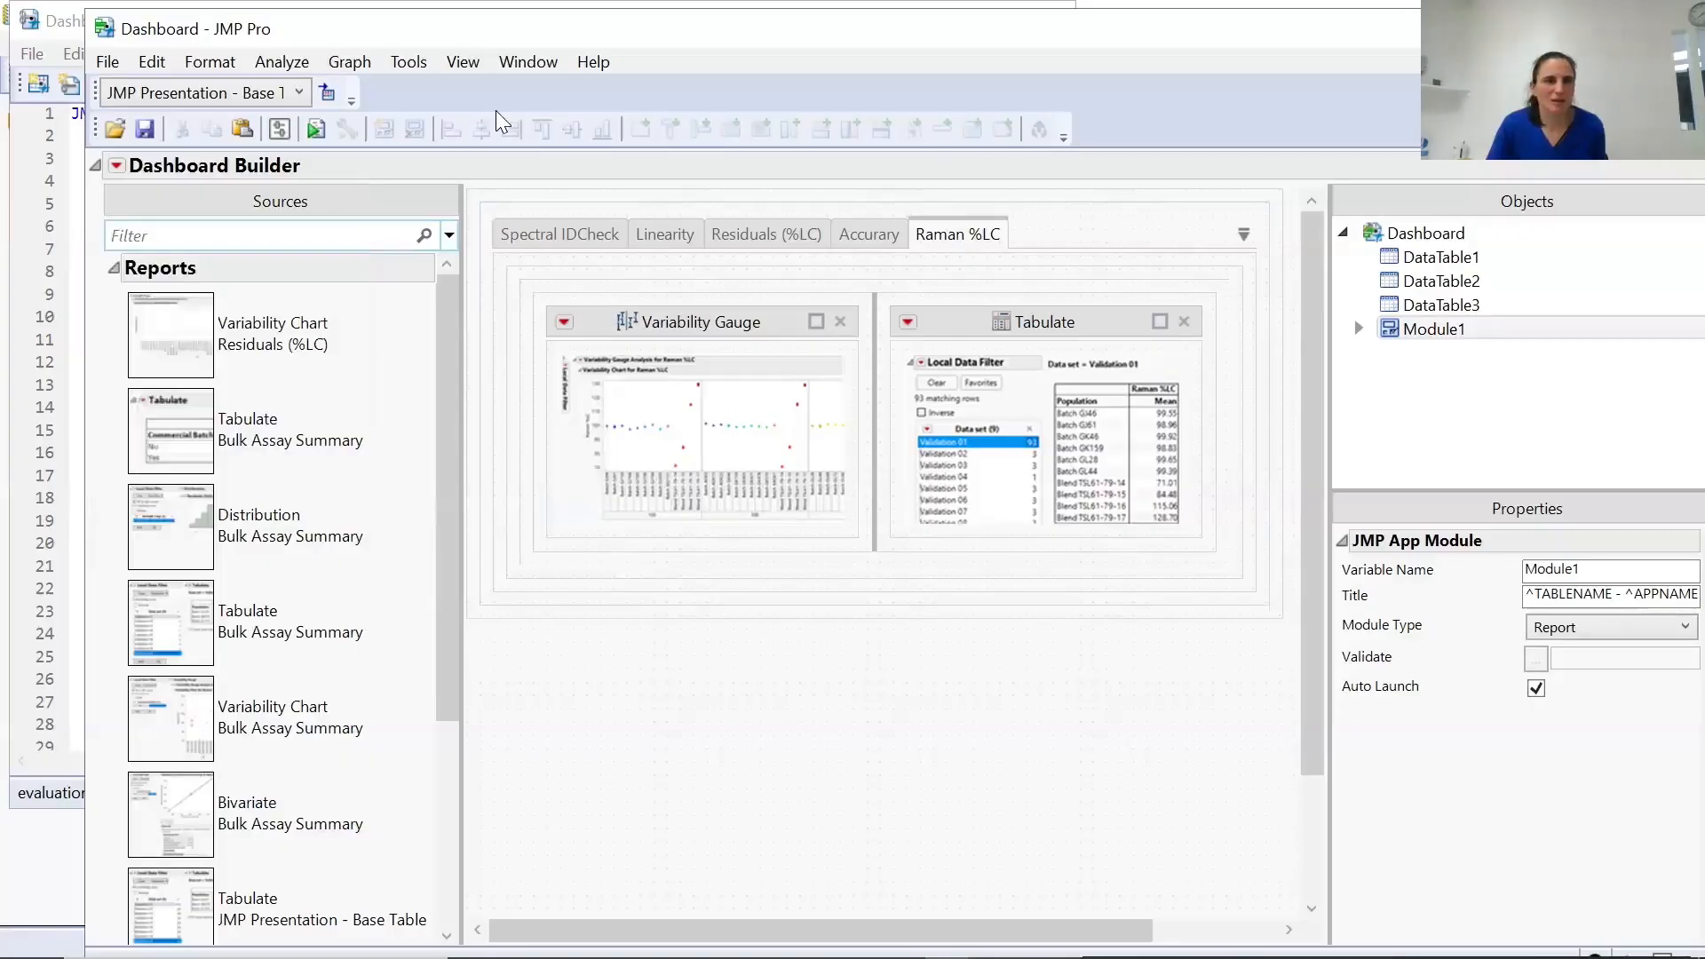
Bring the Dashboard Script window to the front and move it over the dashboard.
click(780, 470)
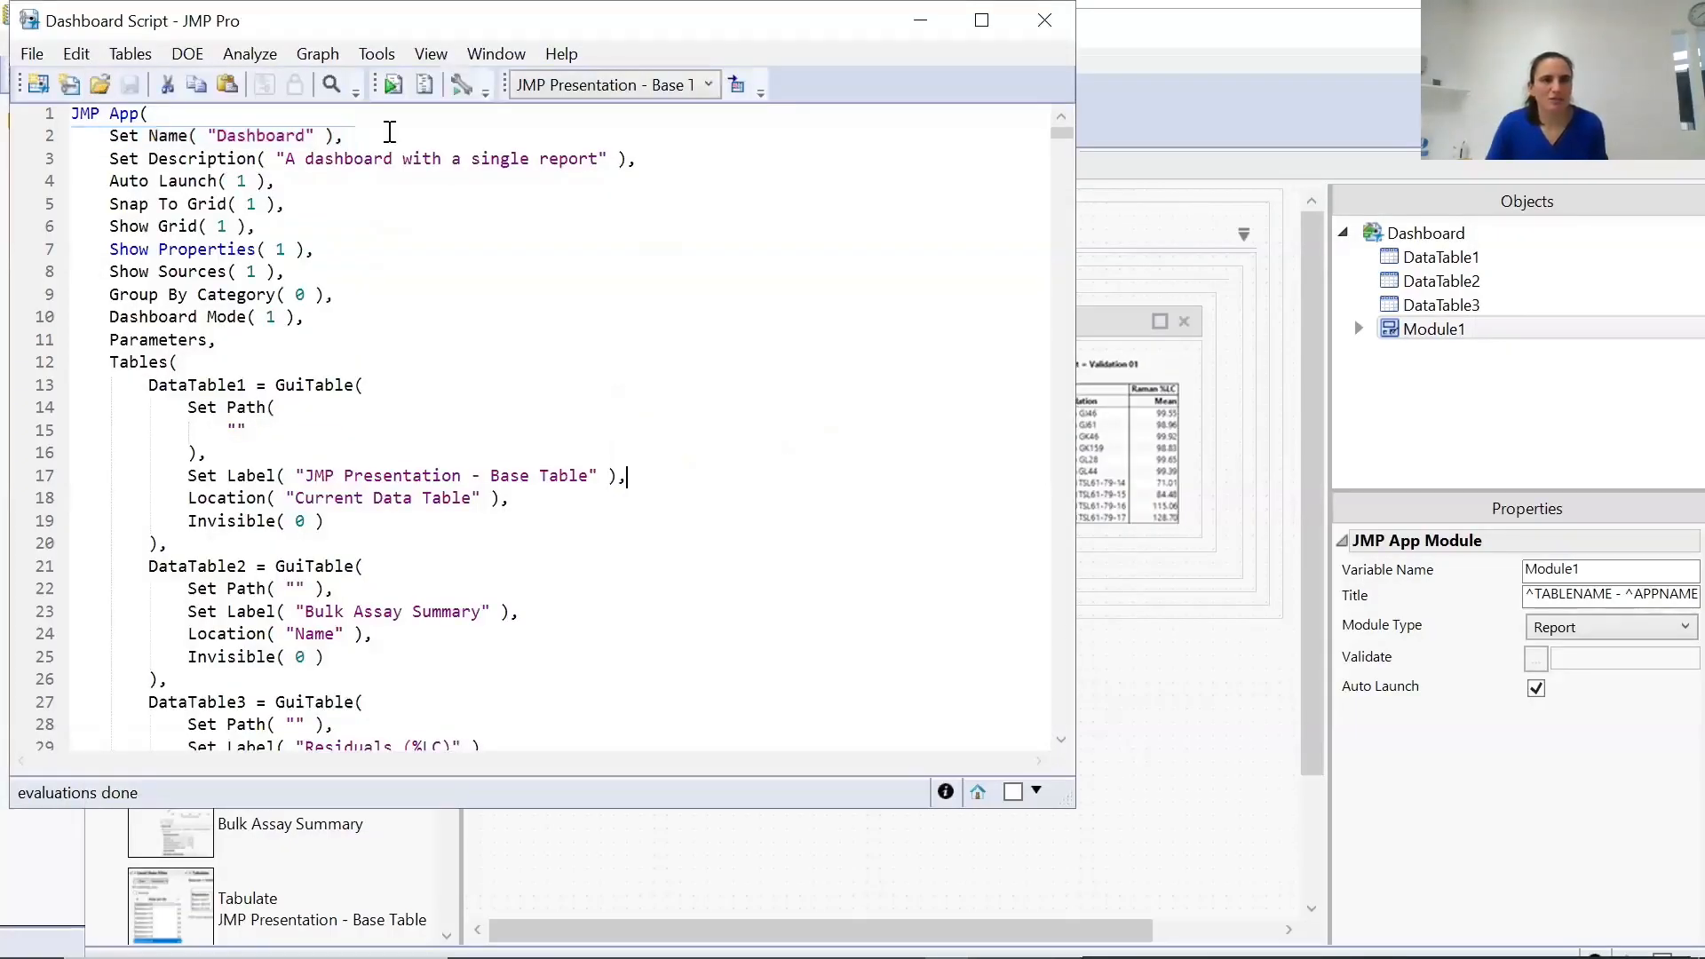
drag(105, 18, 389, 131)
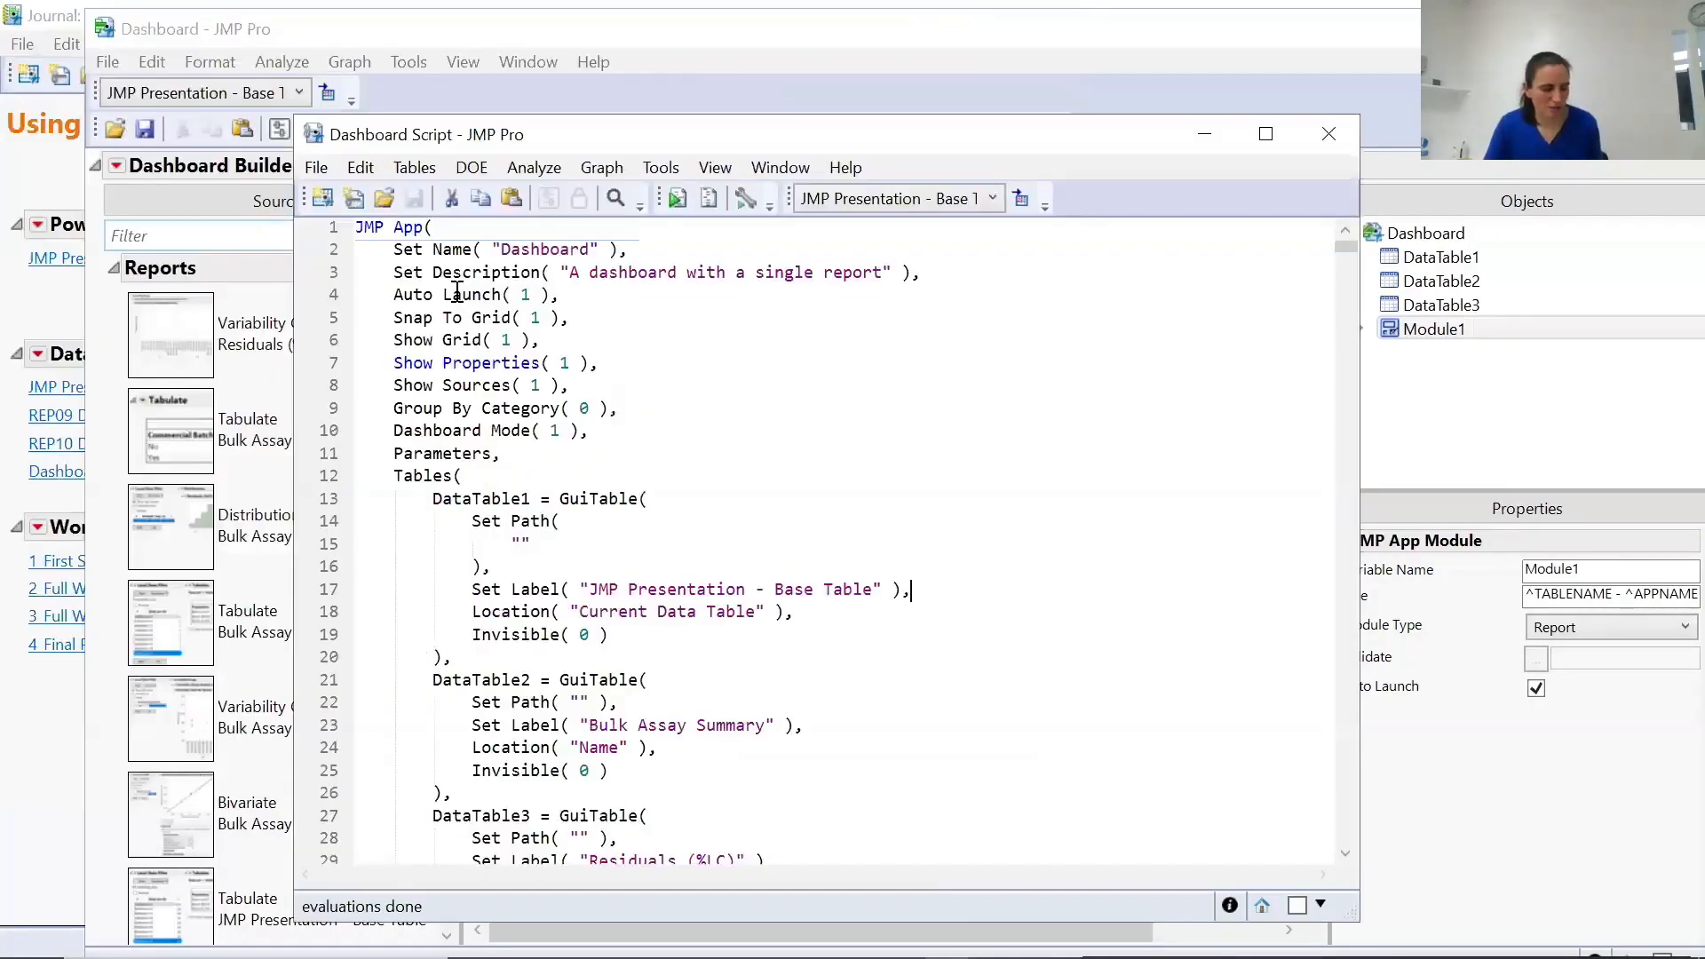
Copy the entire dashboard script and bring the 3_Full Work Flow without Dashboard - Select File workflow to the front.
key(ctrl+a)
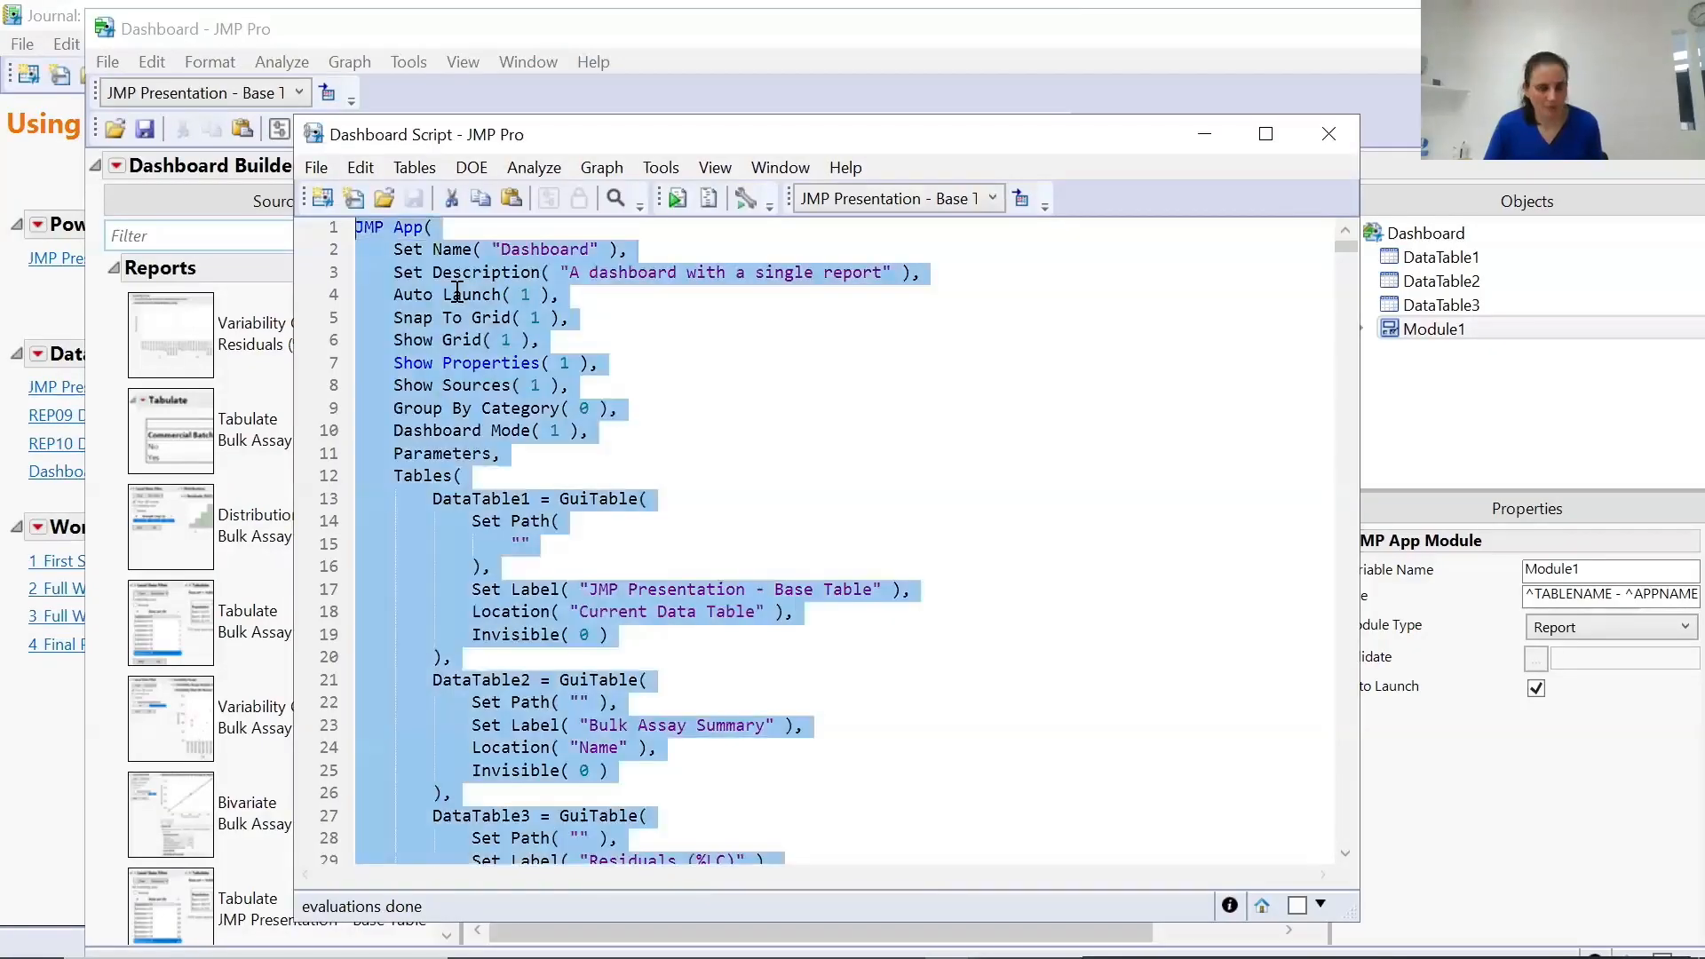
click(44, 739)
key(alt+Tab)
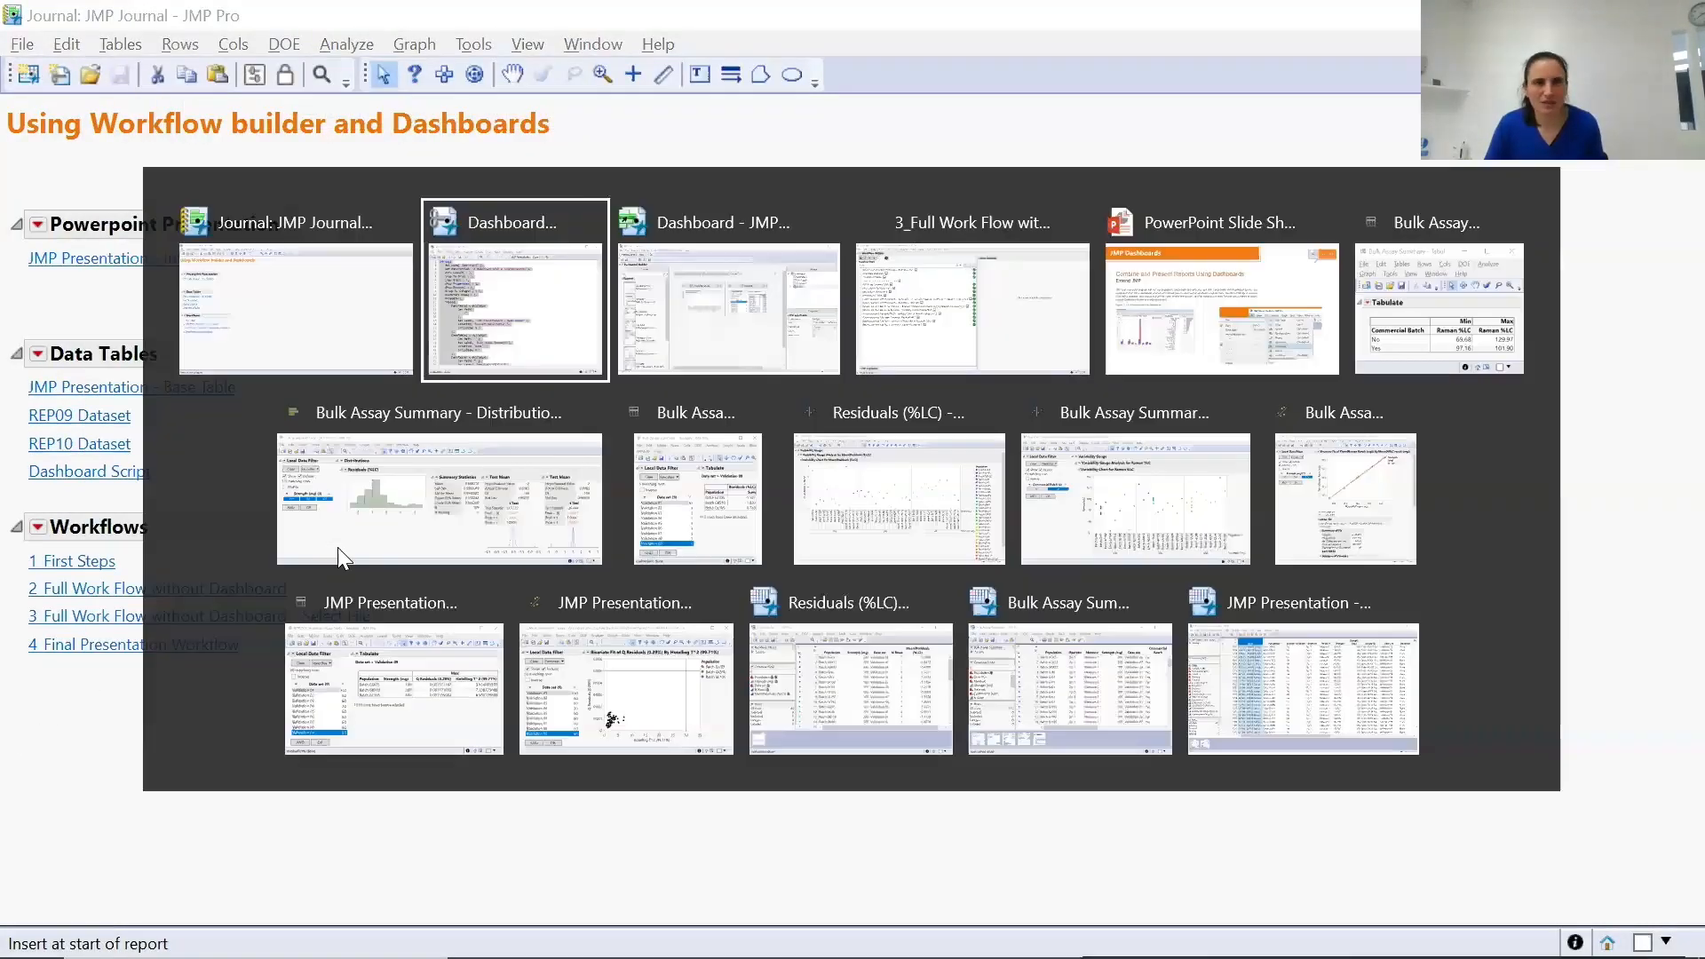
key(alt+Tab)
key(alt+Tab)
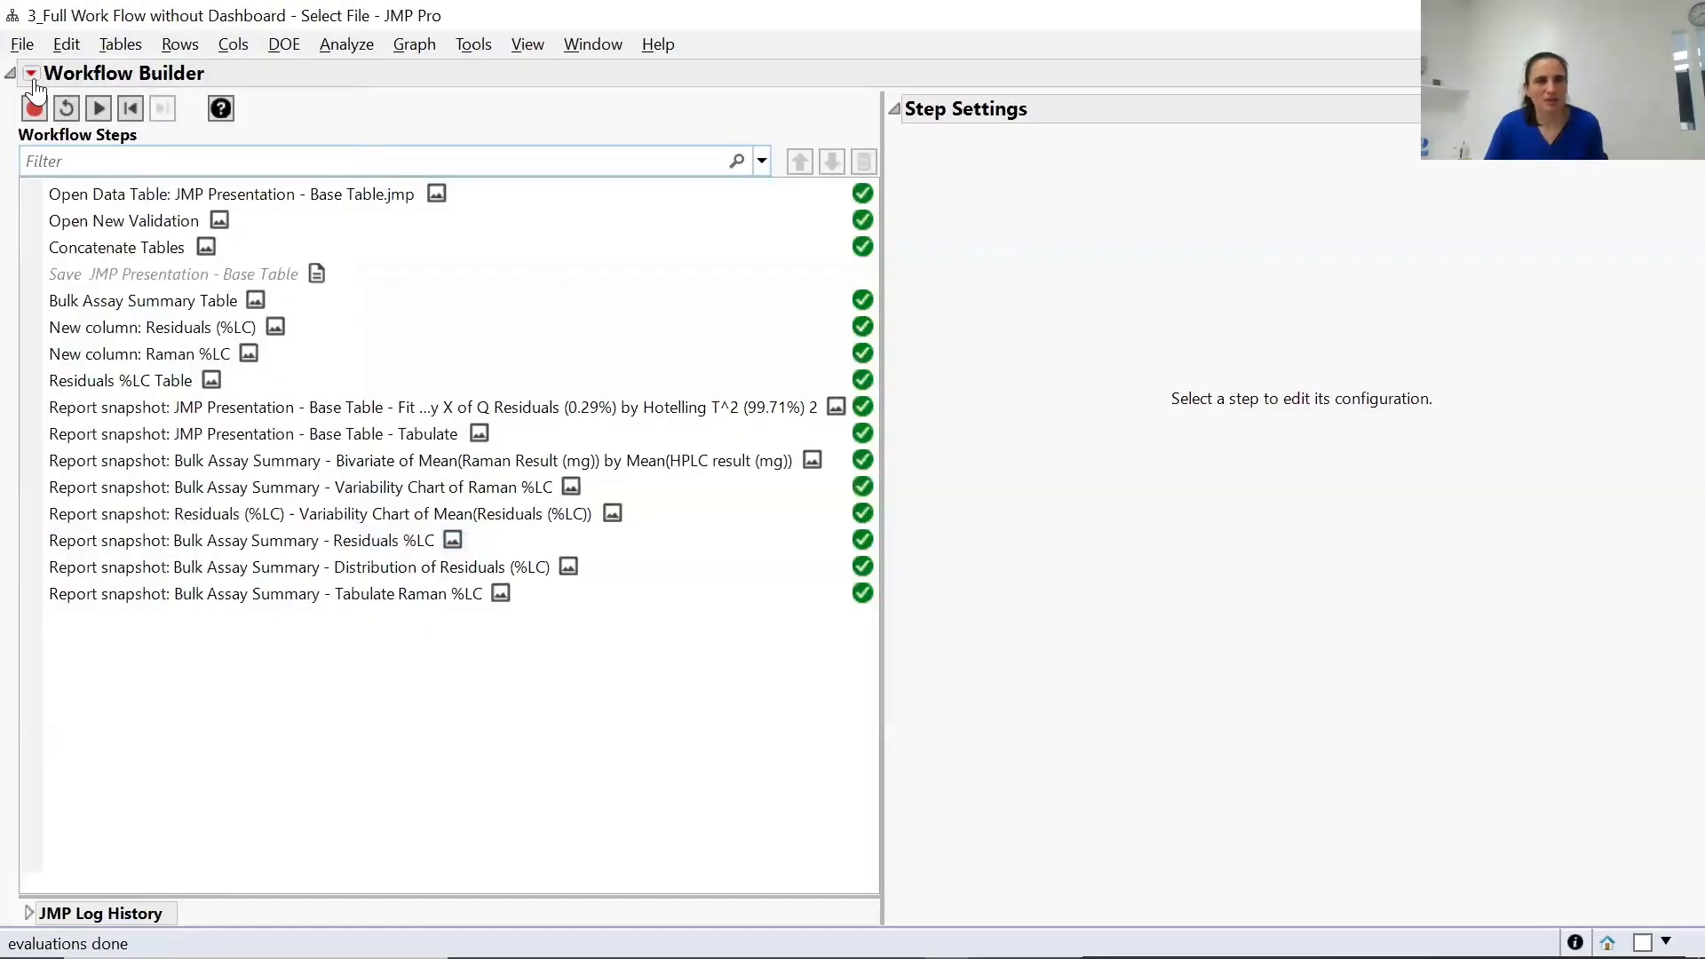
Add a custom action at the end of the workflow and paste the copied dashboard script as its step code.
click(31, 73)
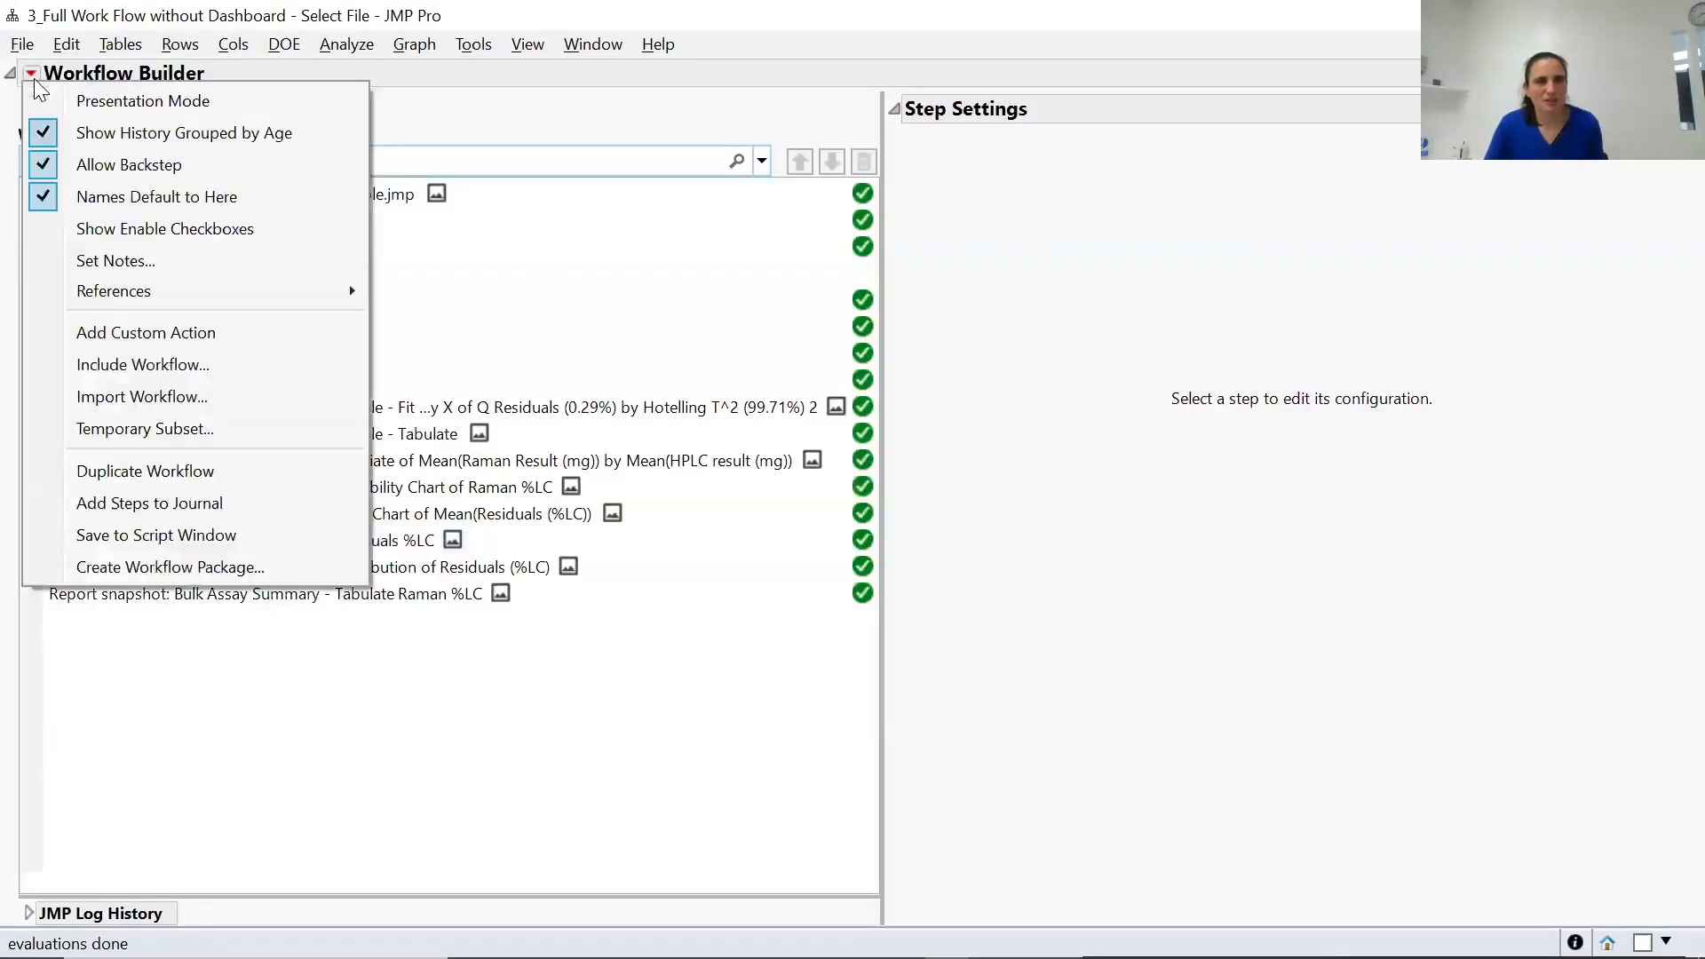
click(151, 335)
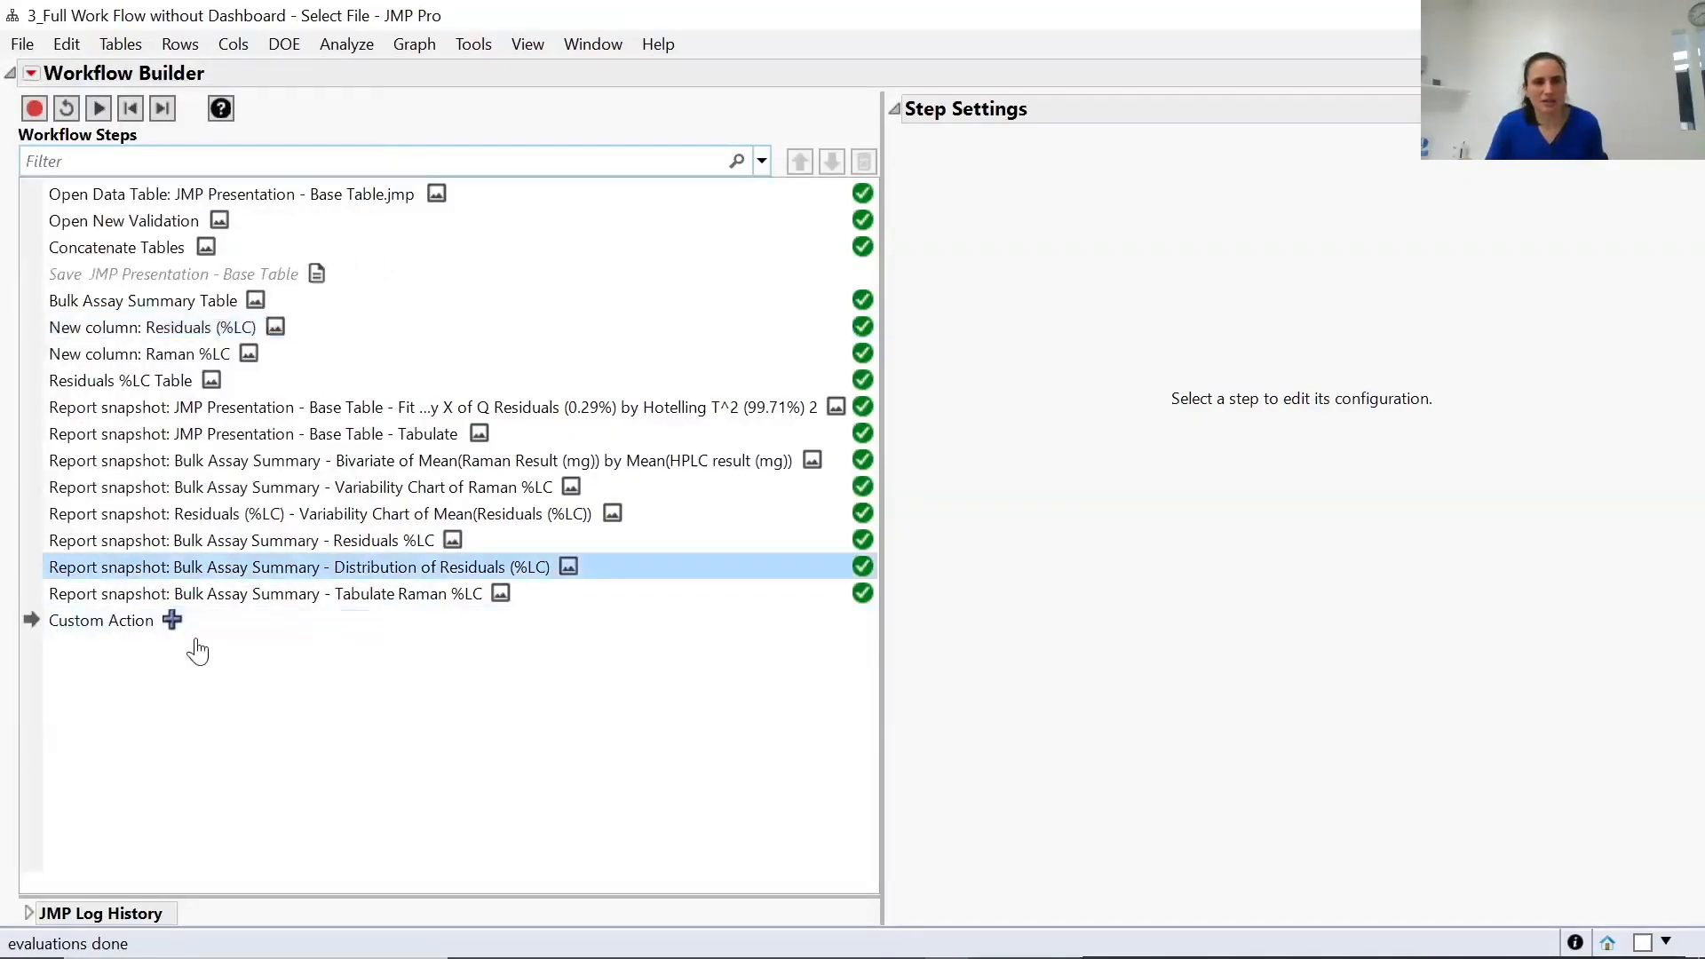
click(100, 620)
right_click(1075, 471)
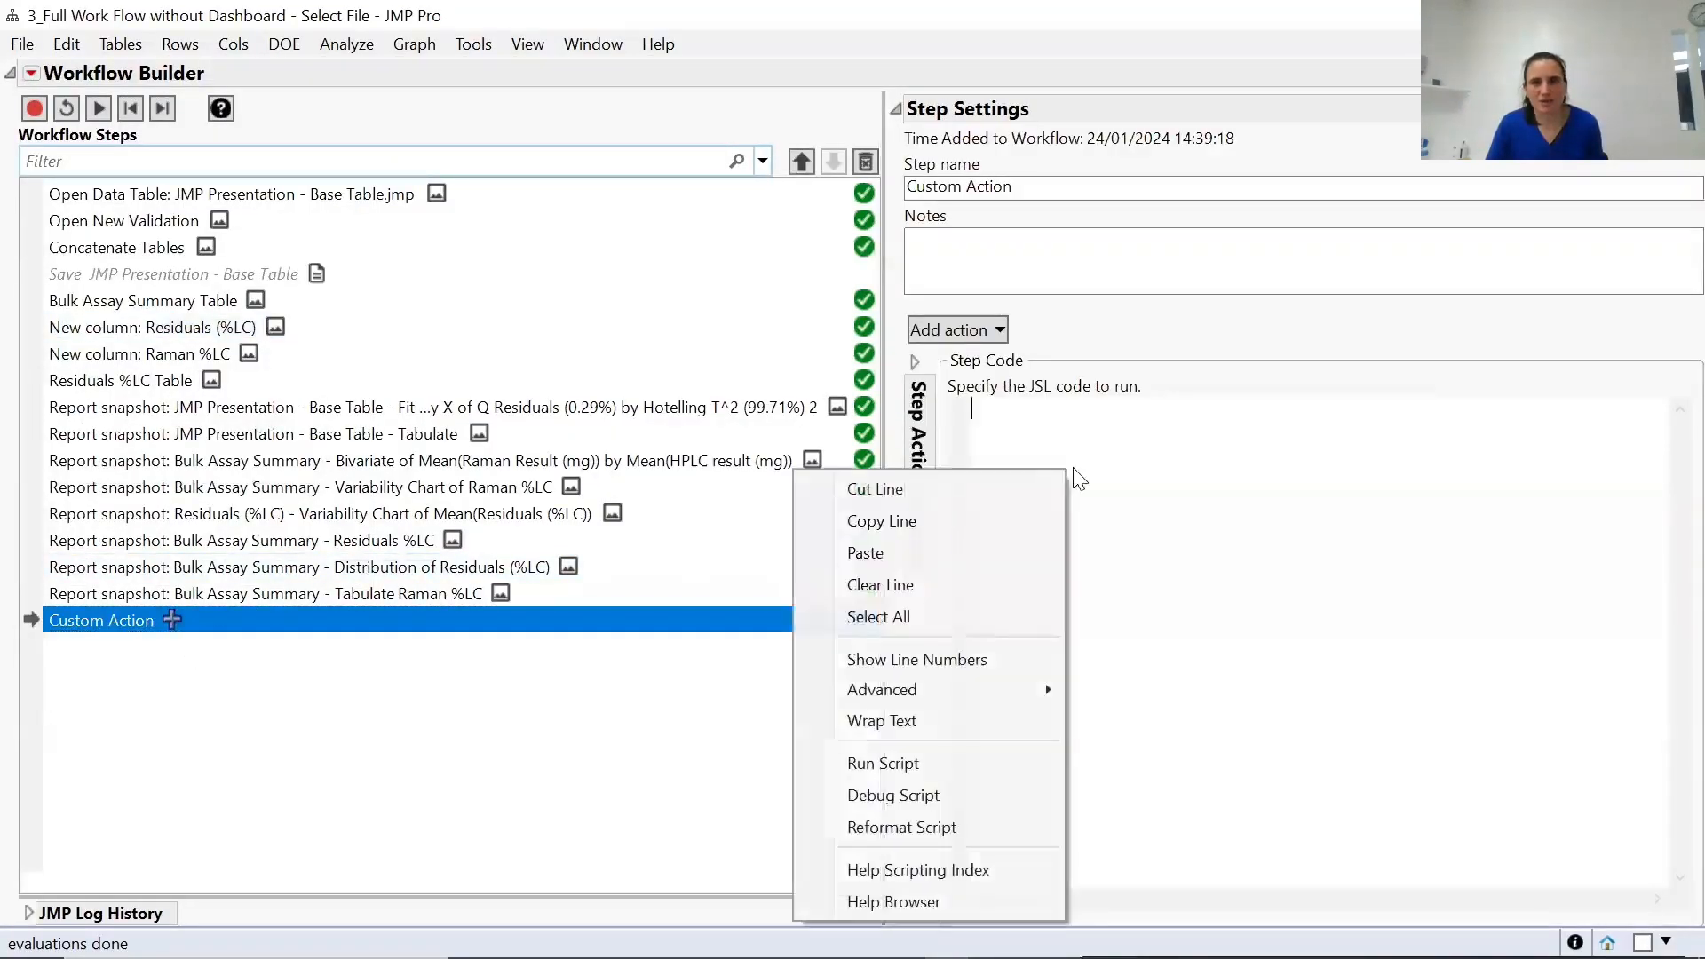
click(913, 552)
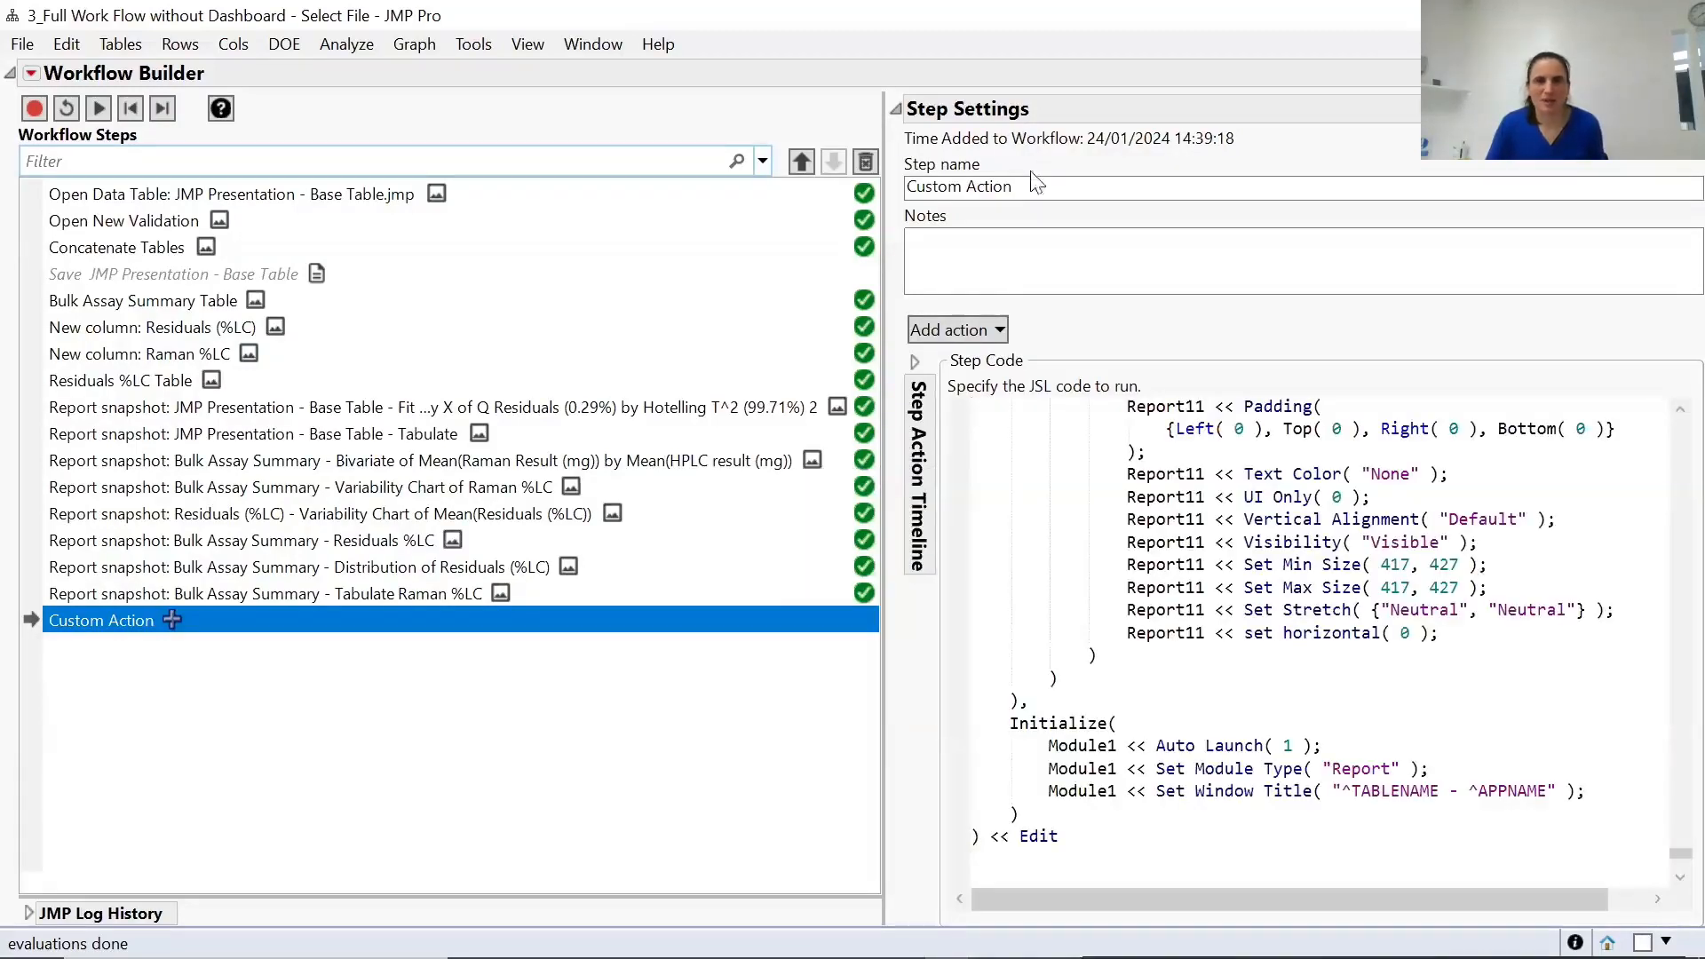
Name the custom action Dashboard and enter the note "All figures".
click(1026, 244)
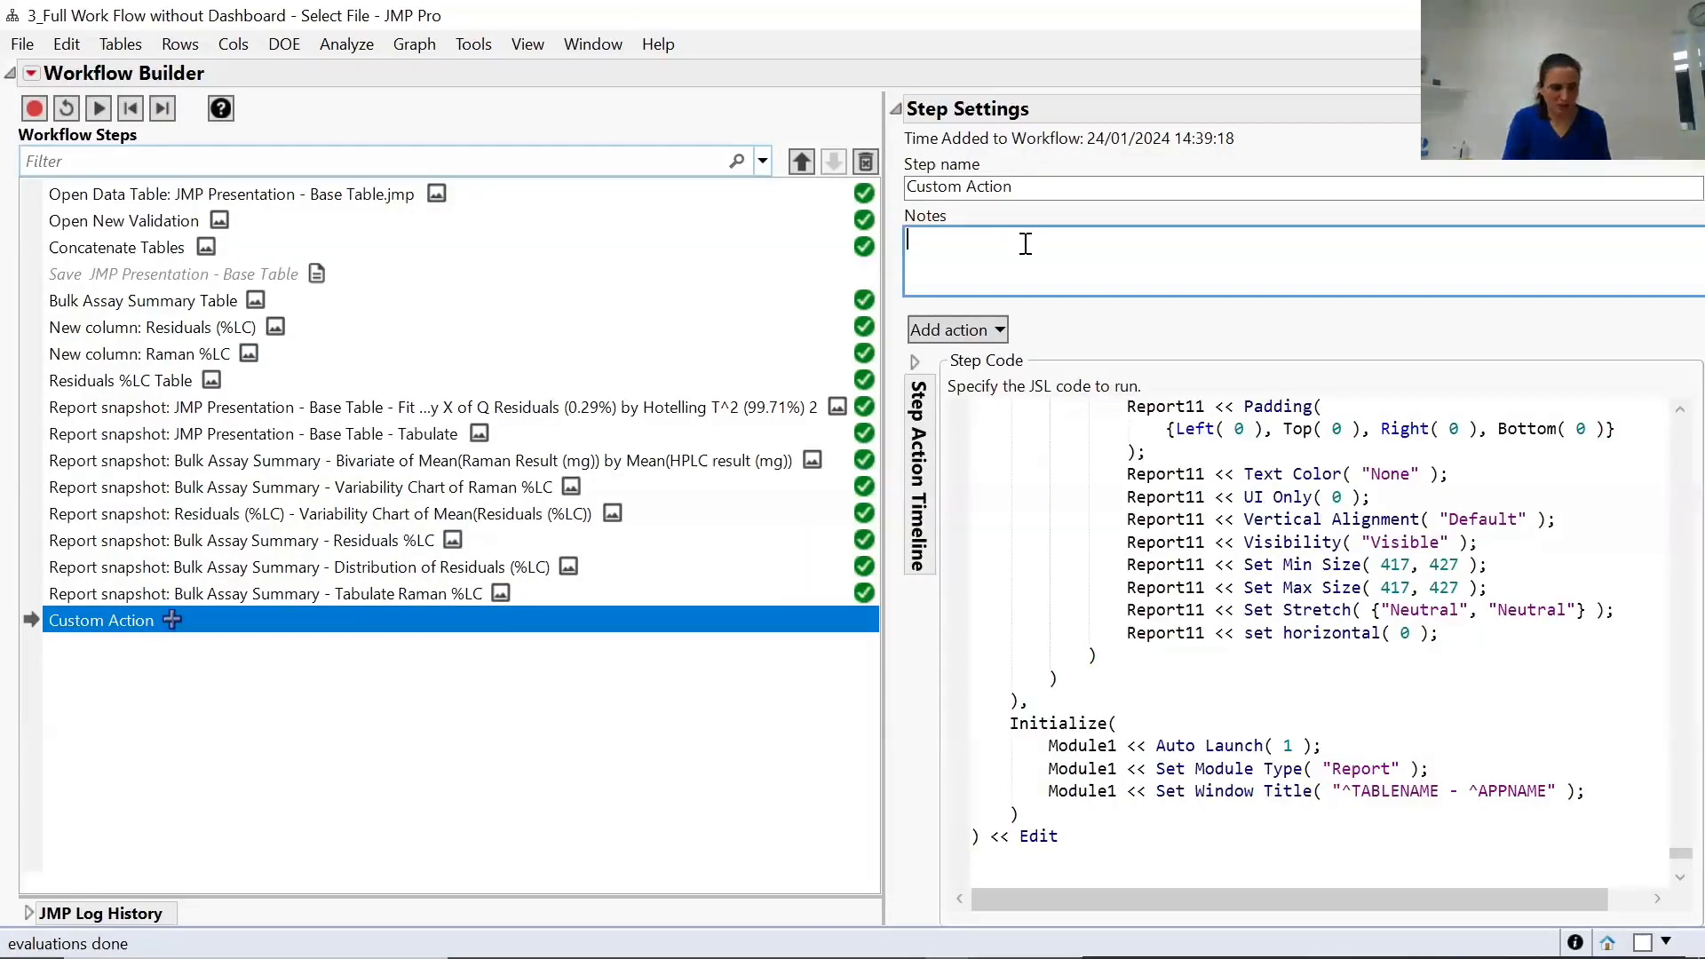
click(917, 203)
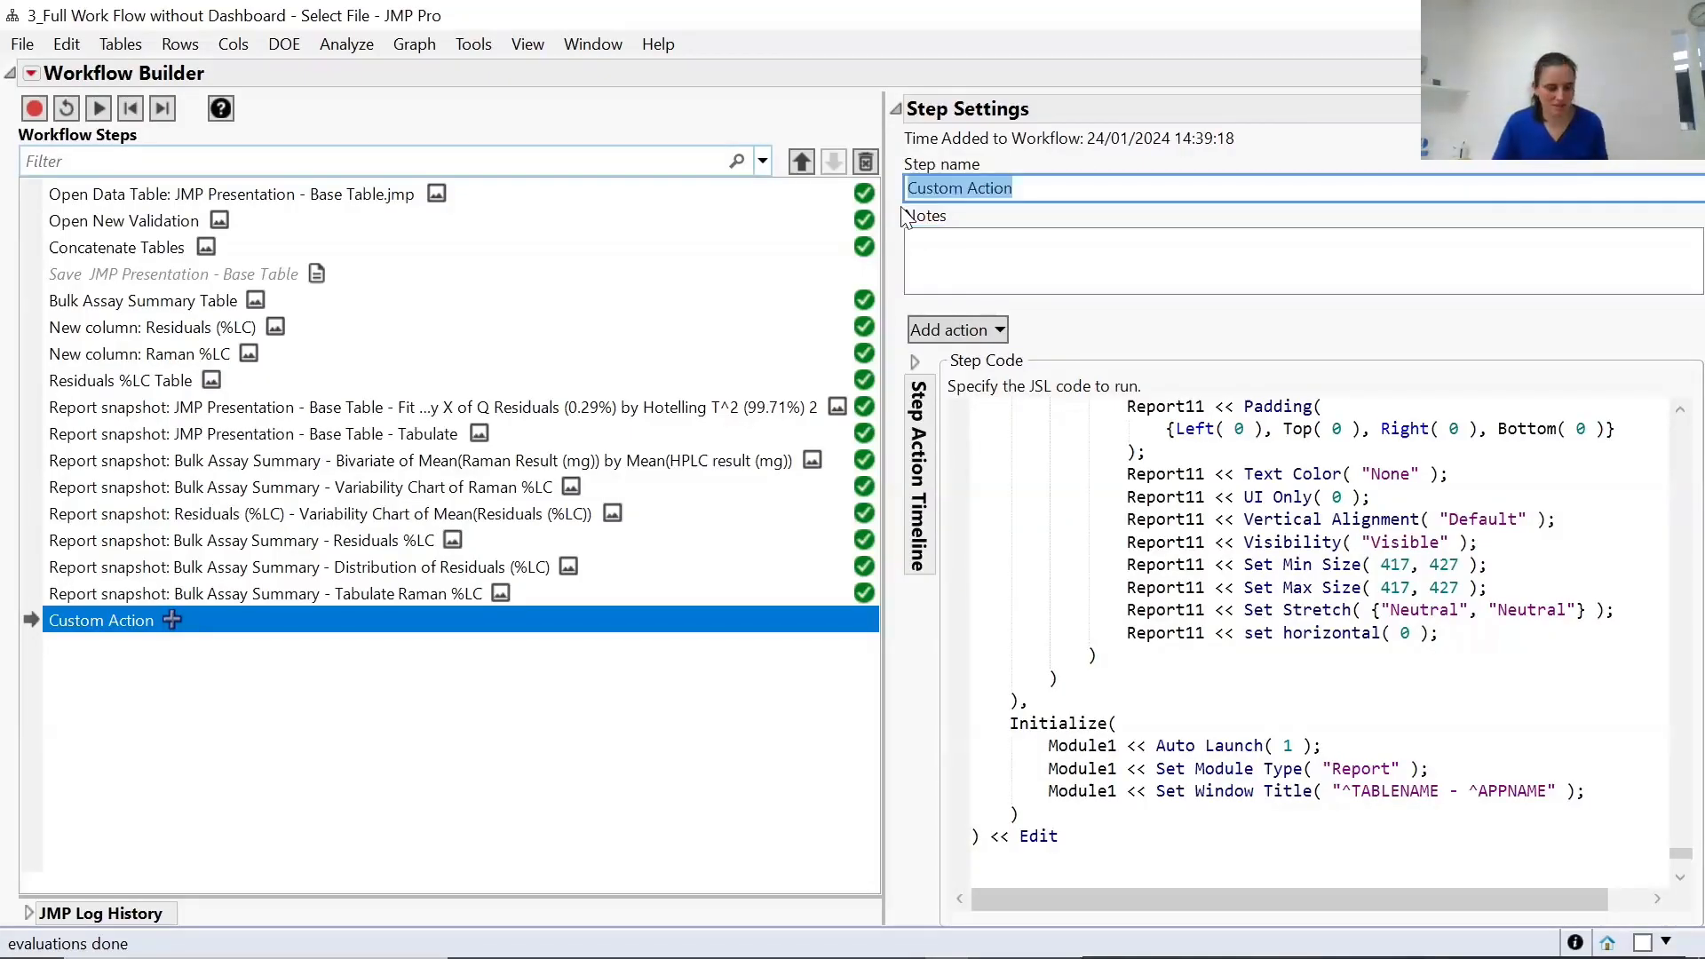
text(Dashboard)
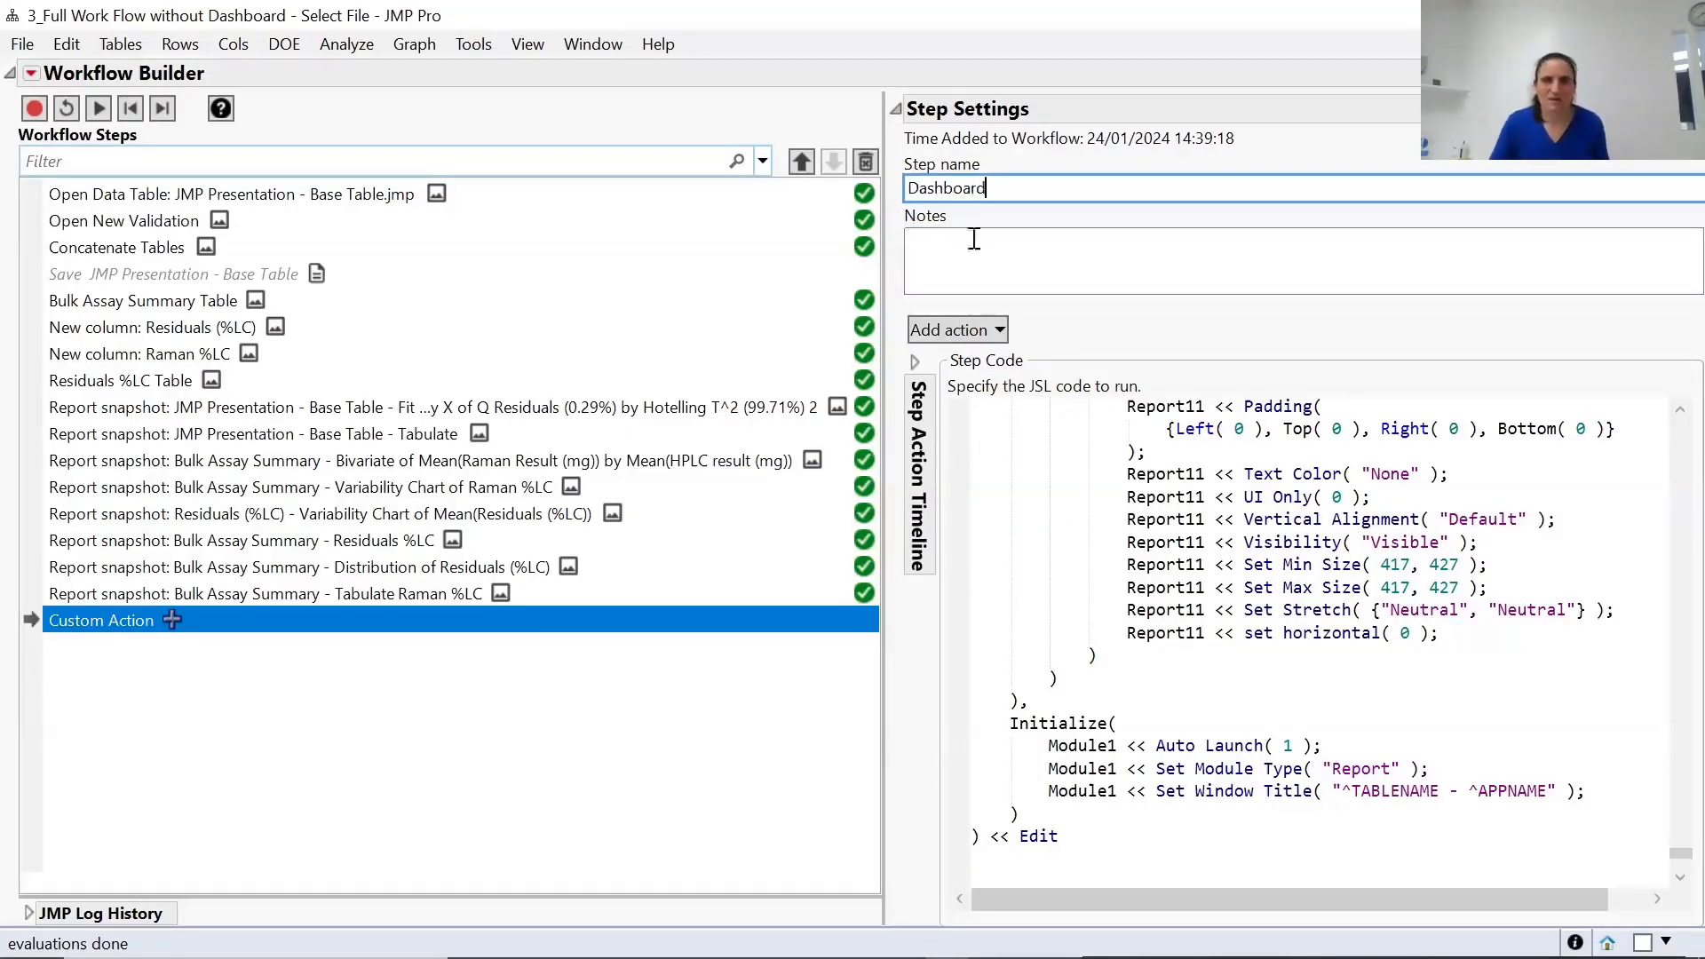
click(977, 240)
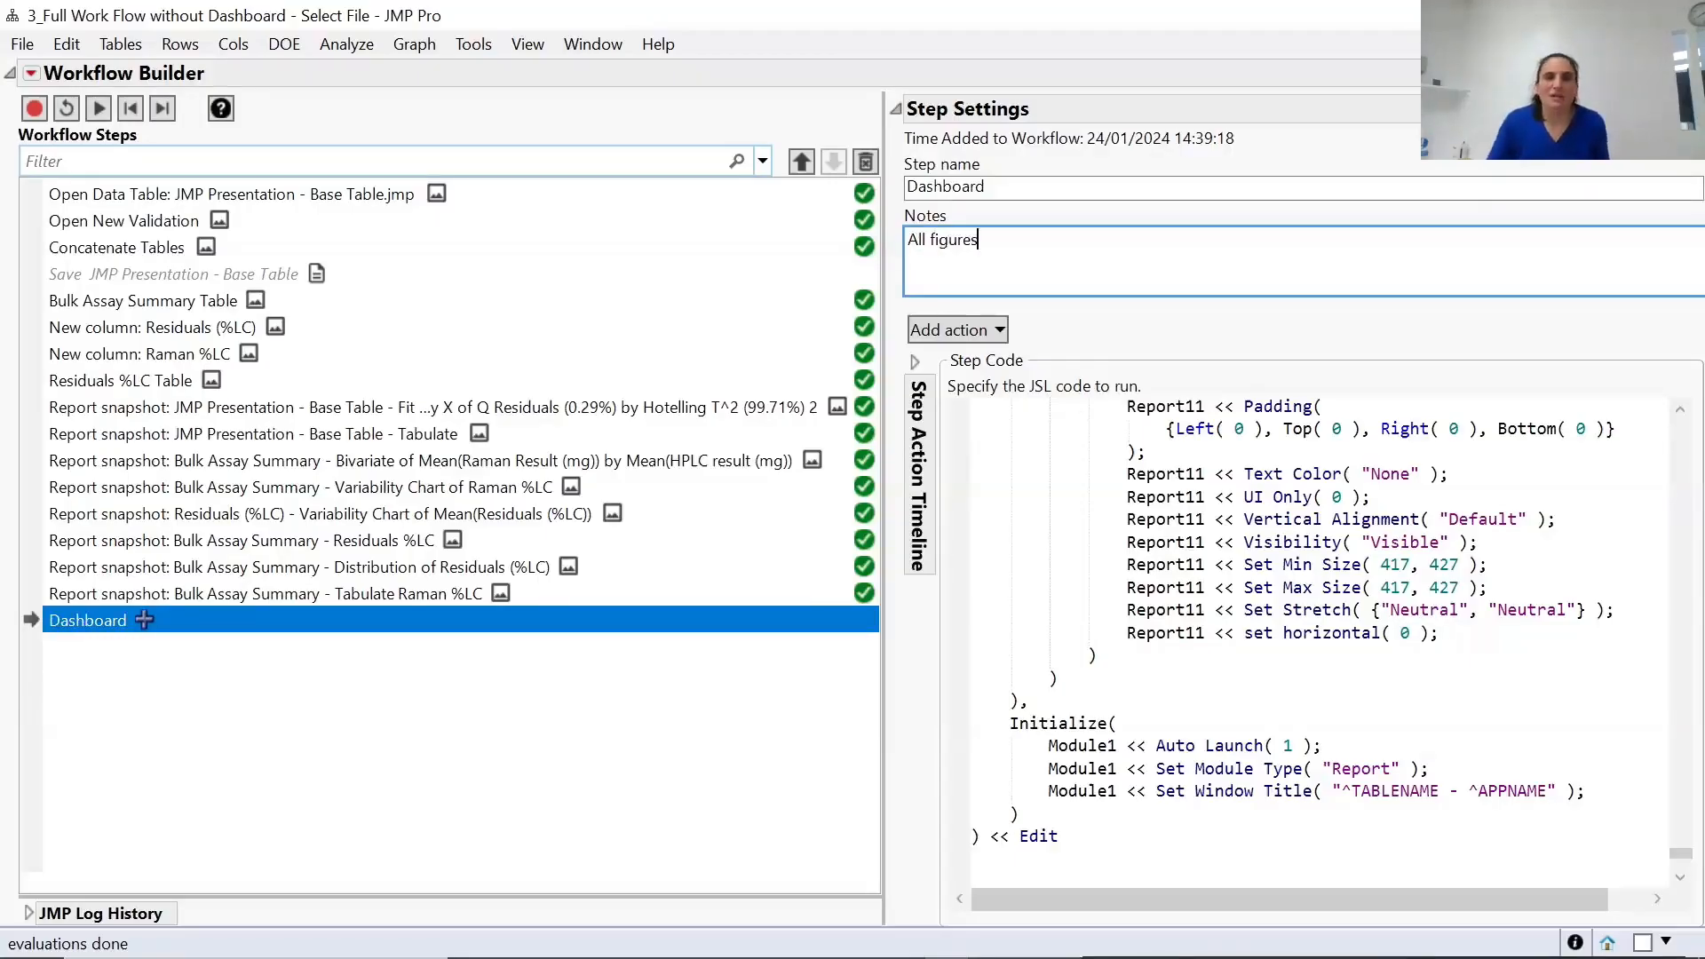
click(711, 804)
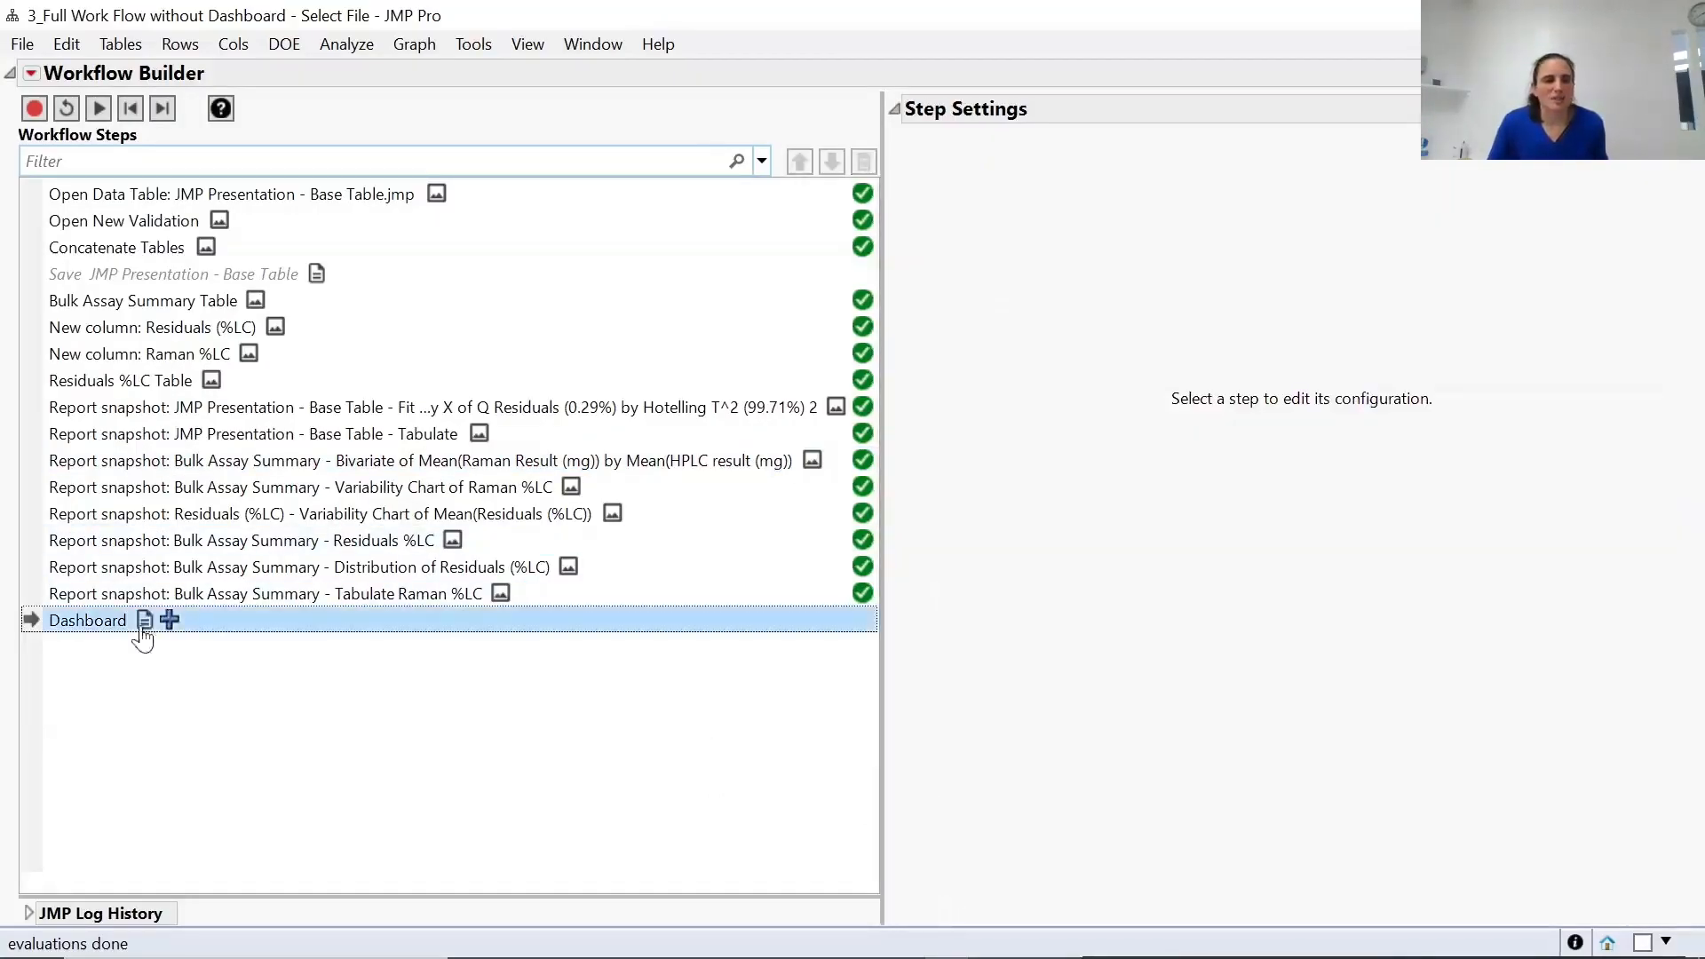
Replace the final command at the end of the Dashboard step's code with Run.
click(114, 622)
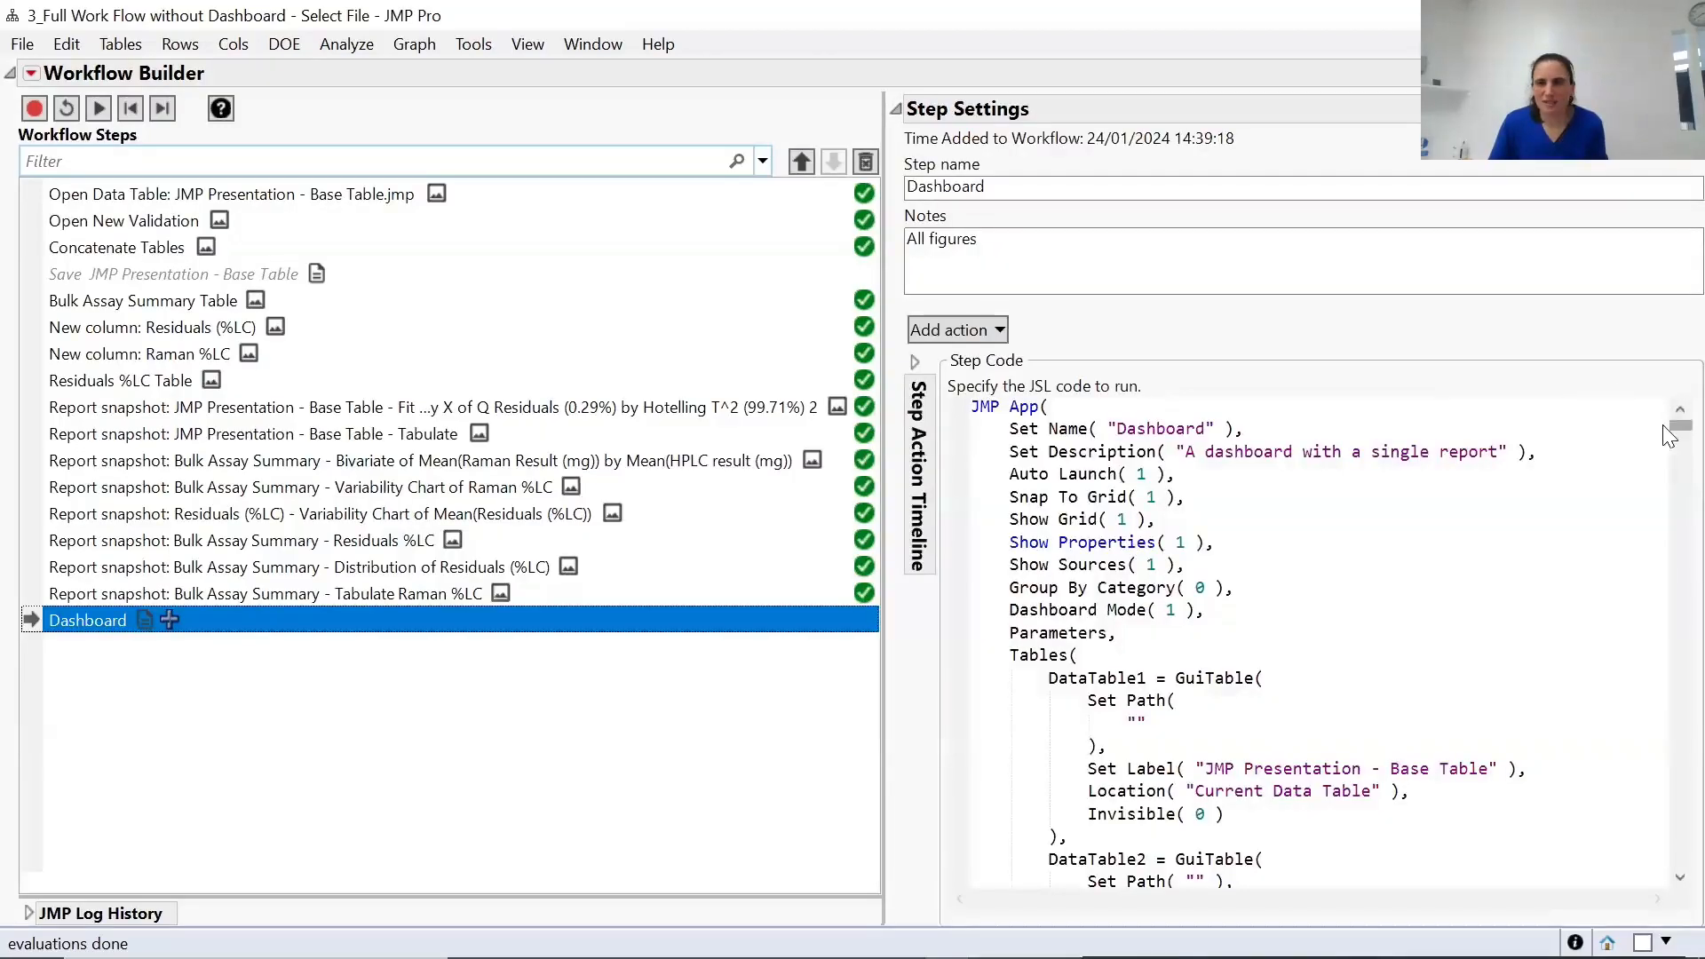
drag(1670, 435, 1508, 788)
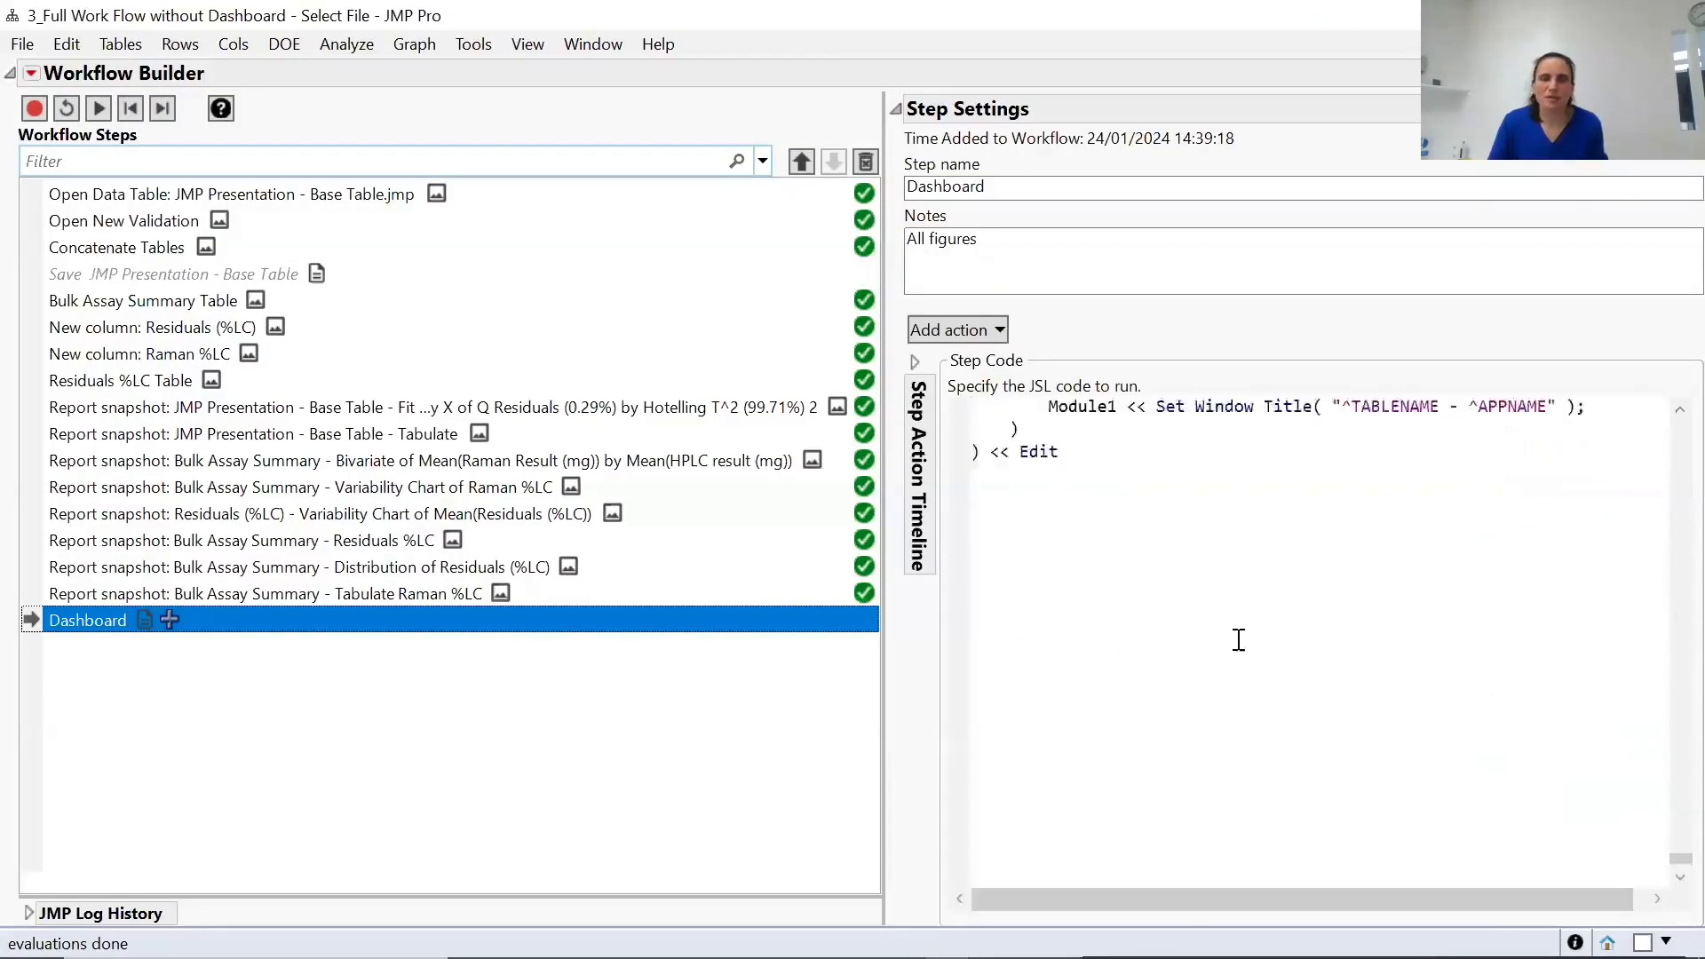
scroll(1239, 640, up, 1)
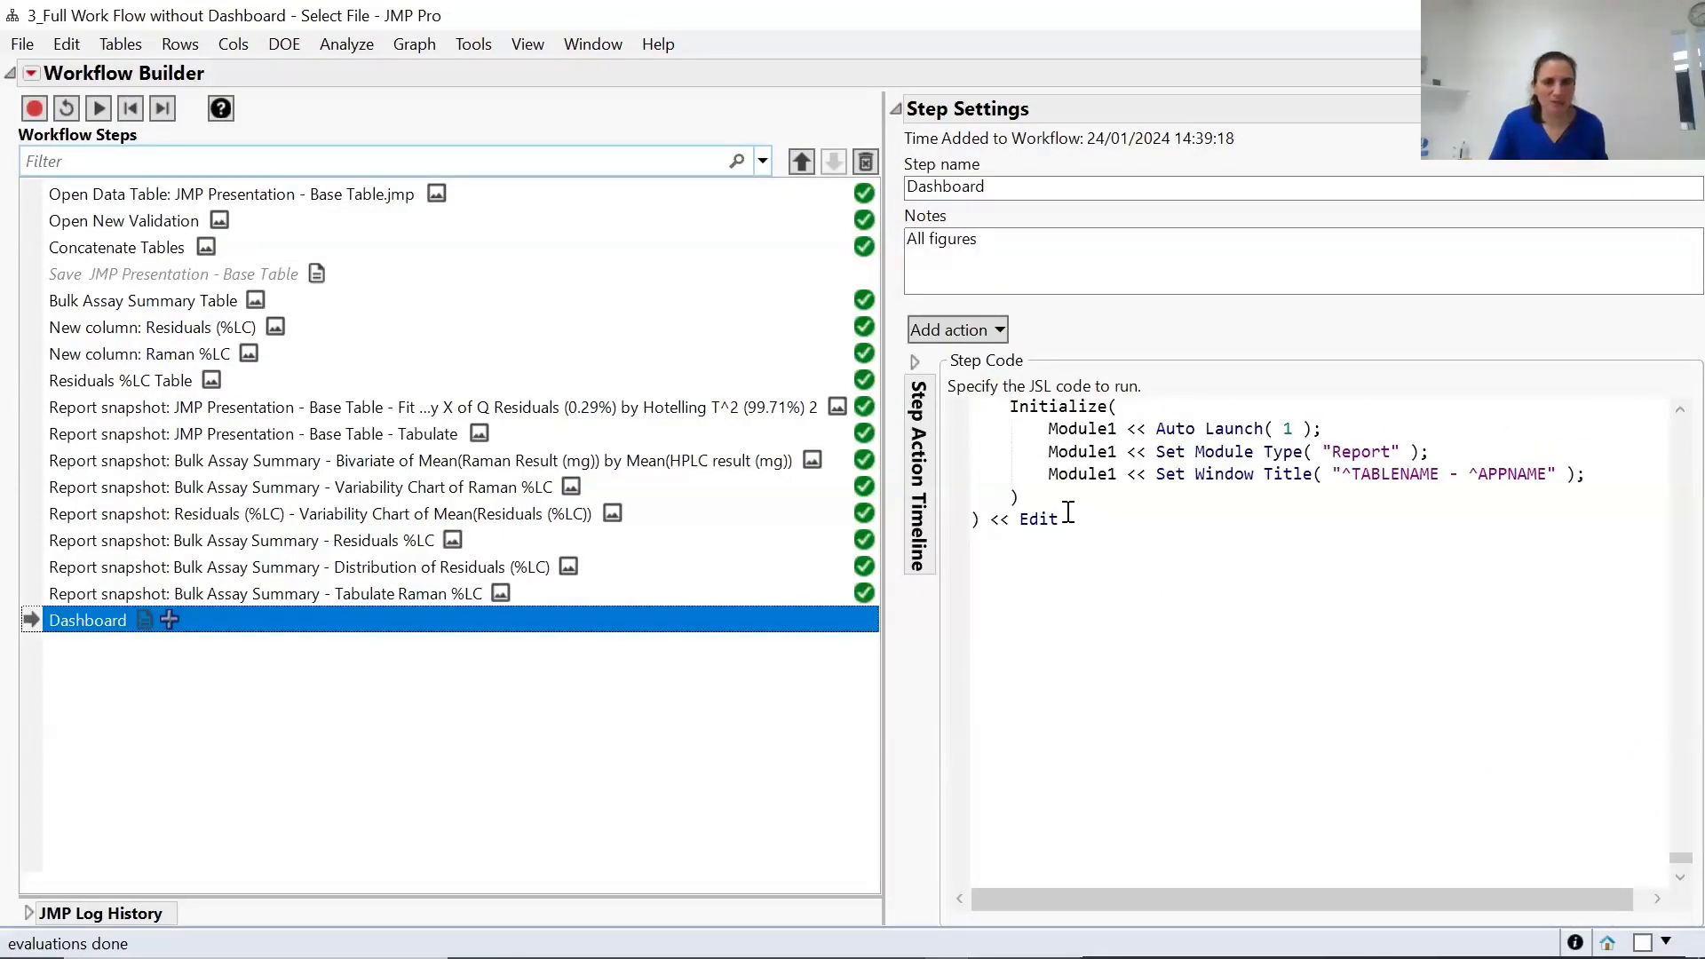
drag(1062, 517, 1029, 509)
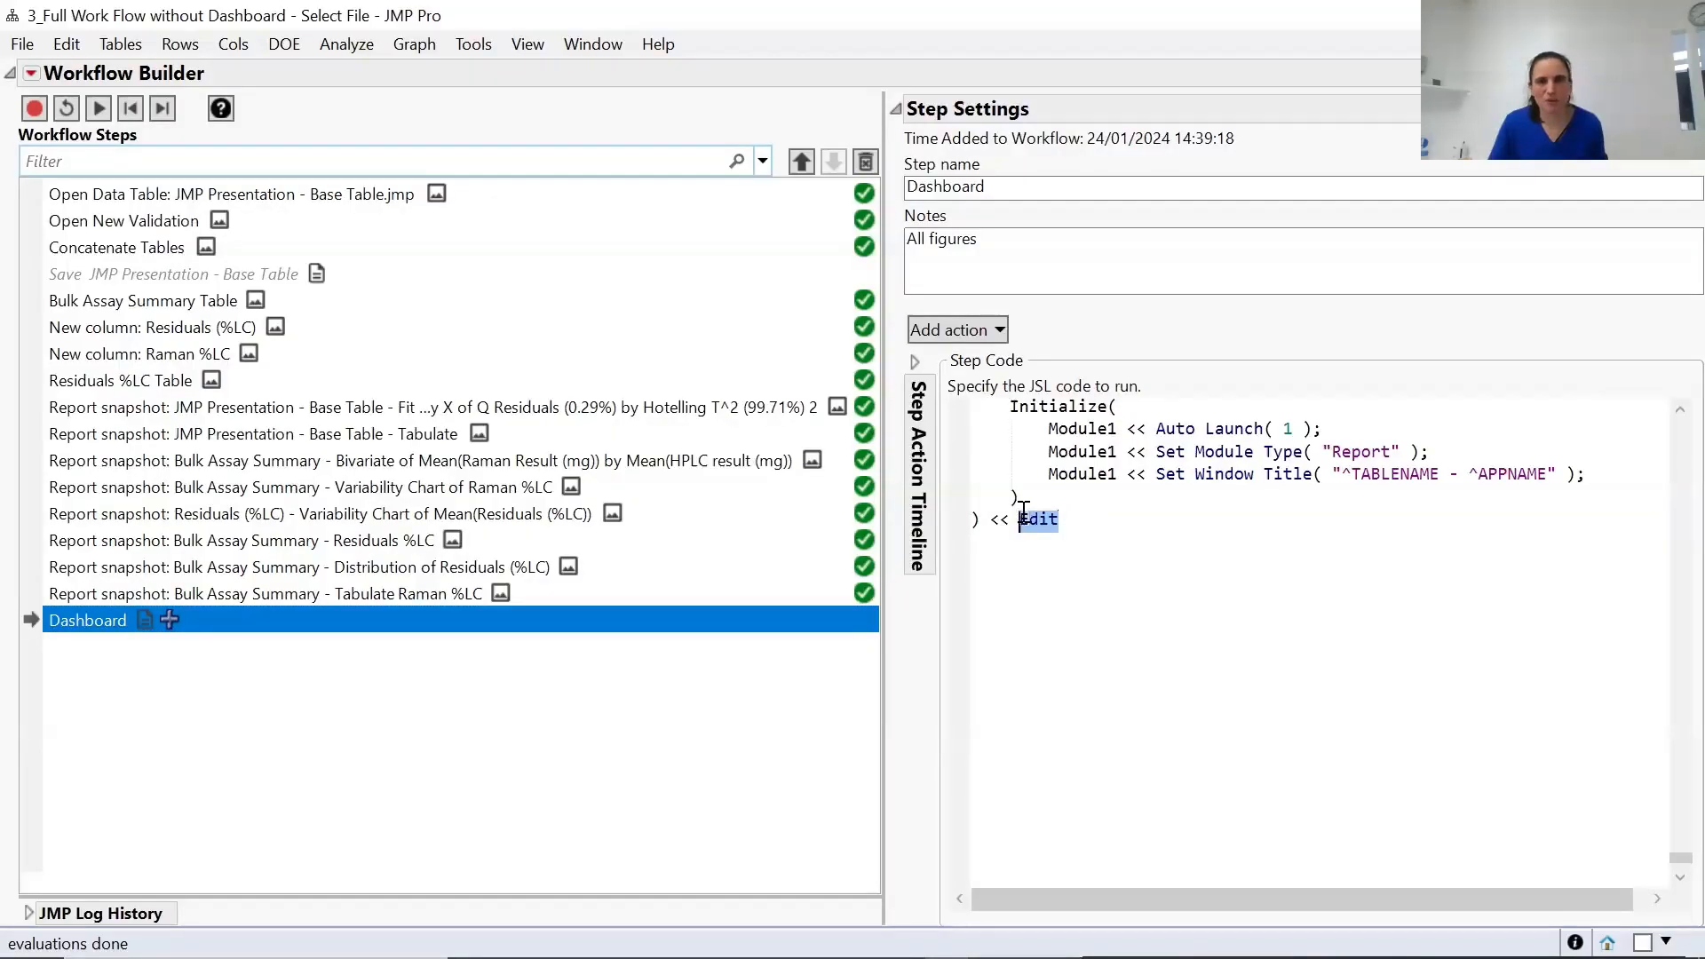
text(Run)
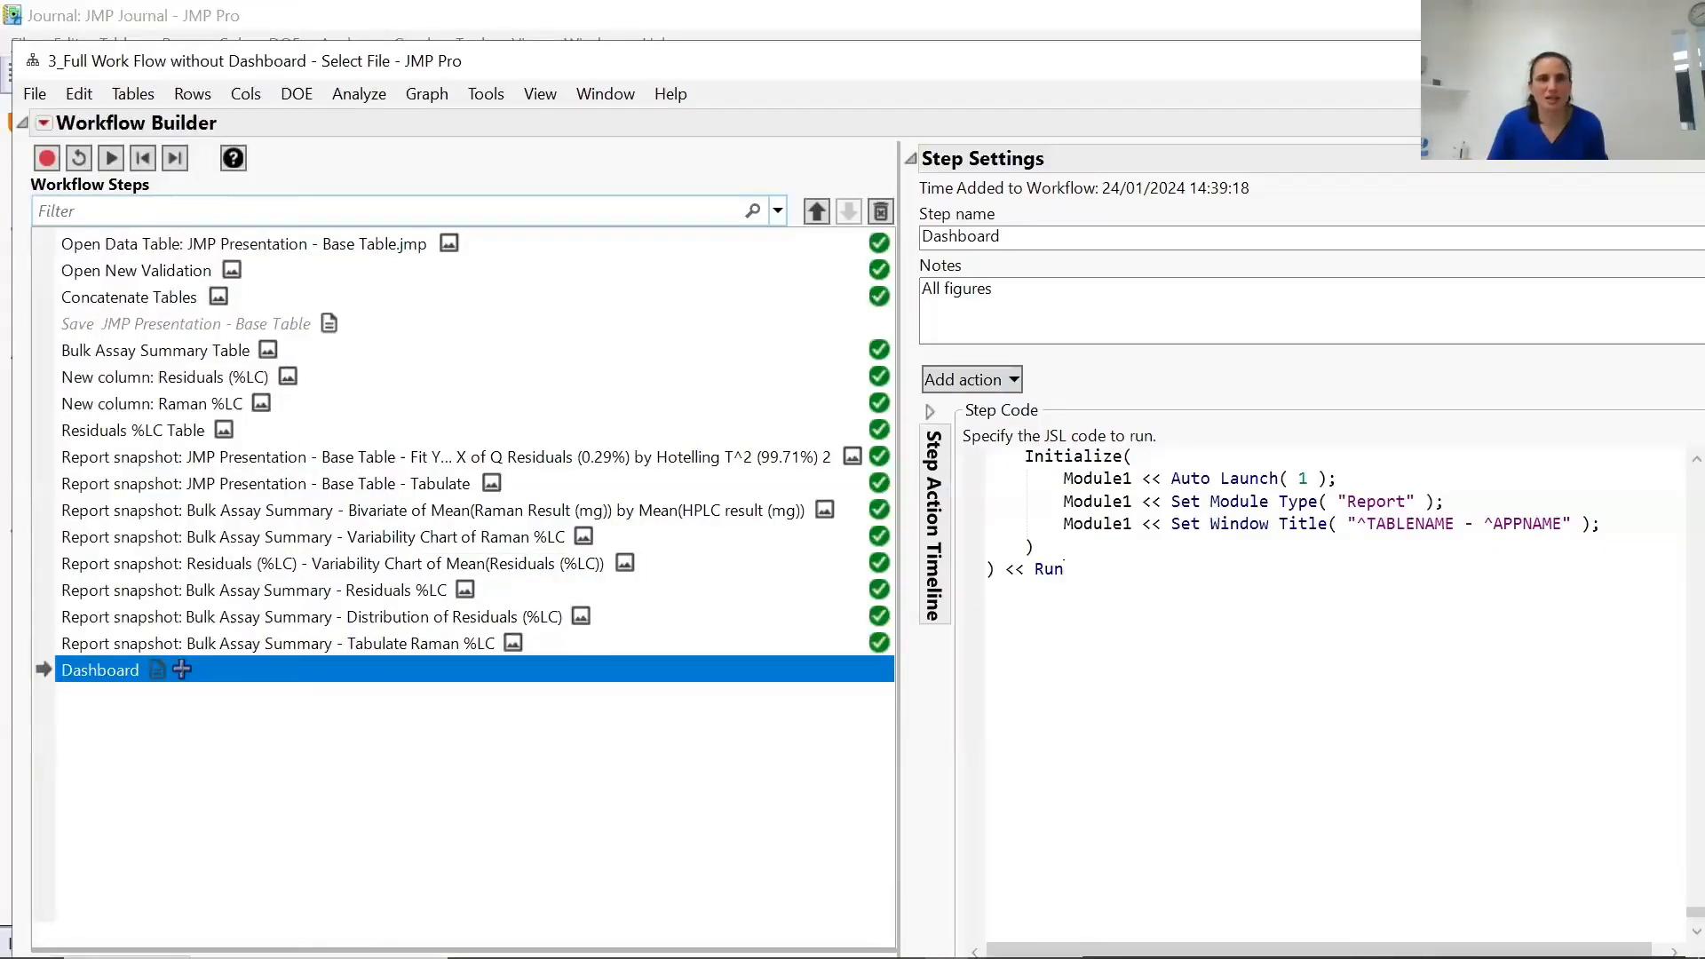
Reset the workflow and open 4 Final Presentation Workflow from the journal with its Step Settings expanded.
click(78, 158)
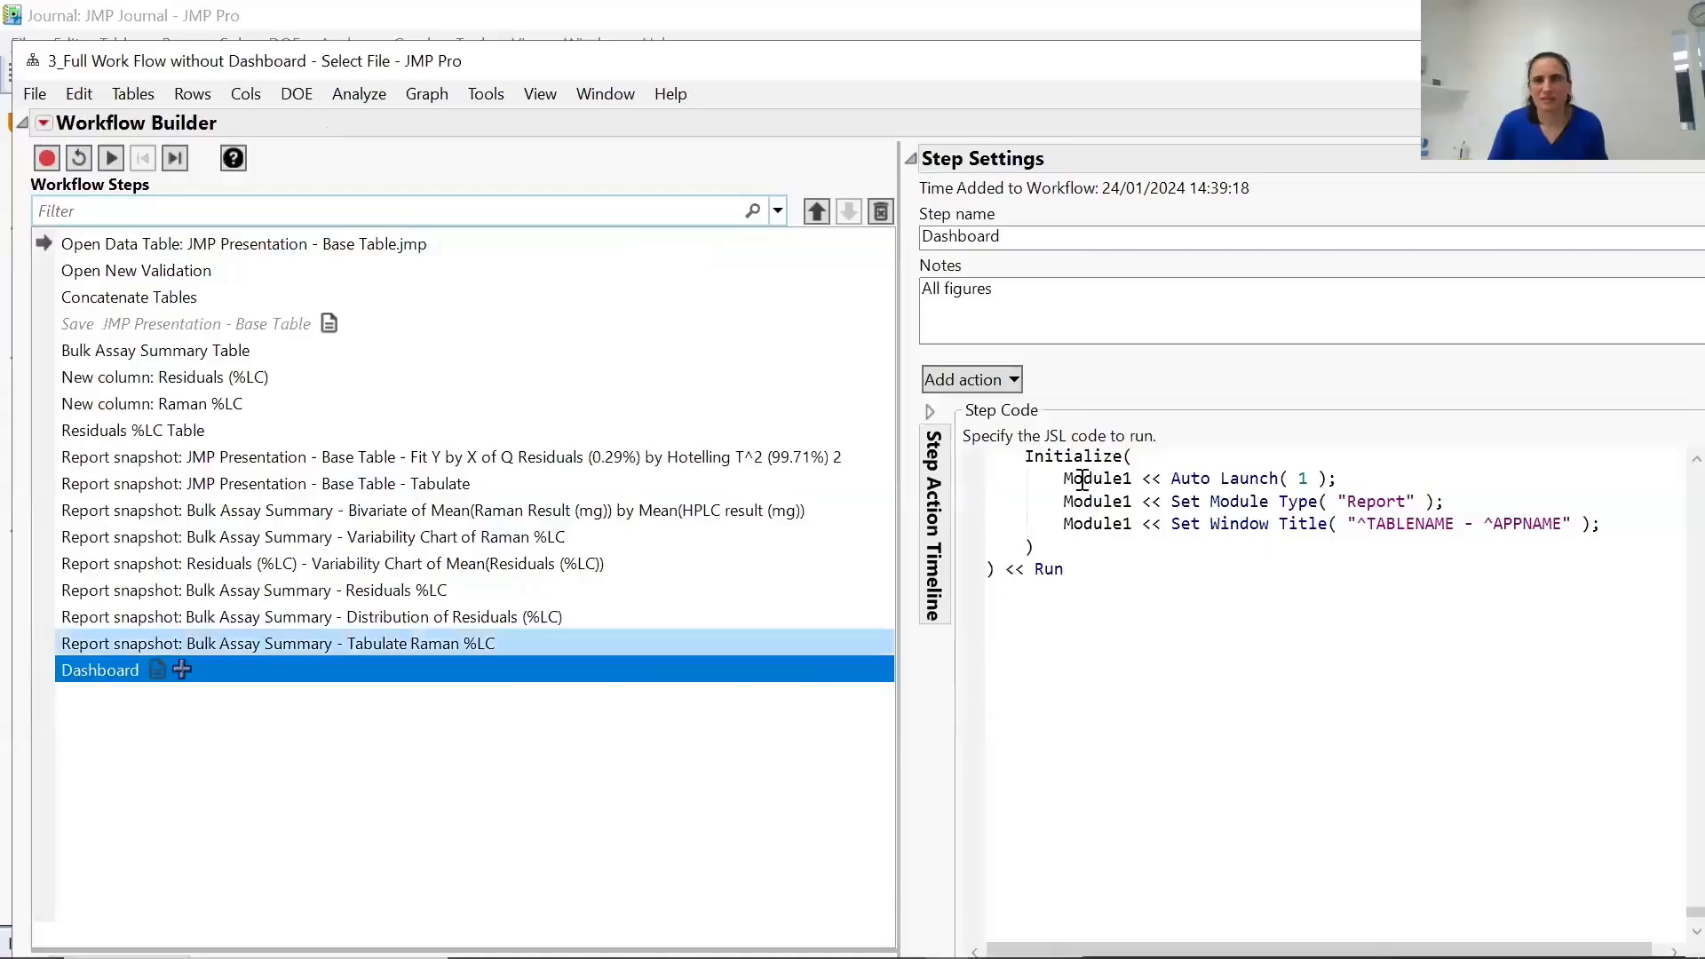
click(870, 543)
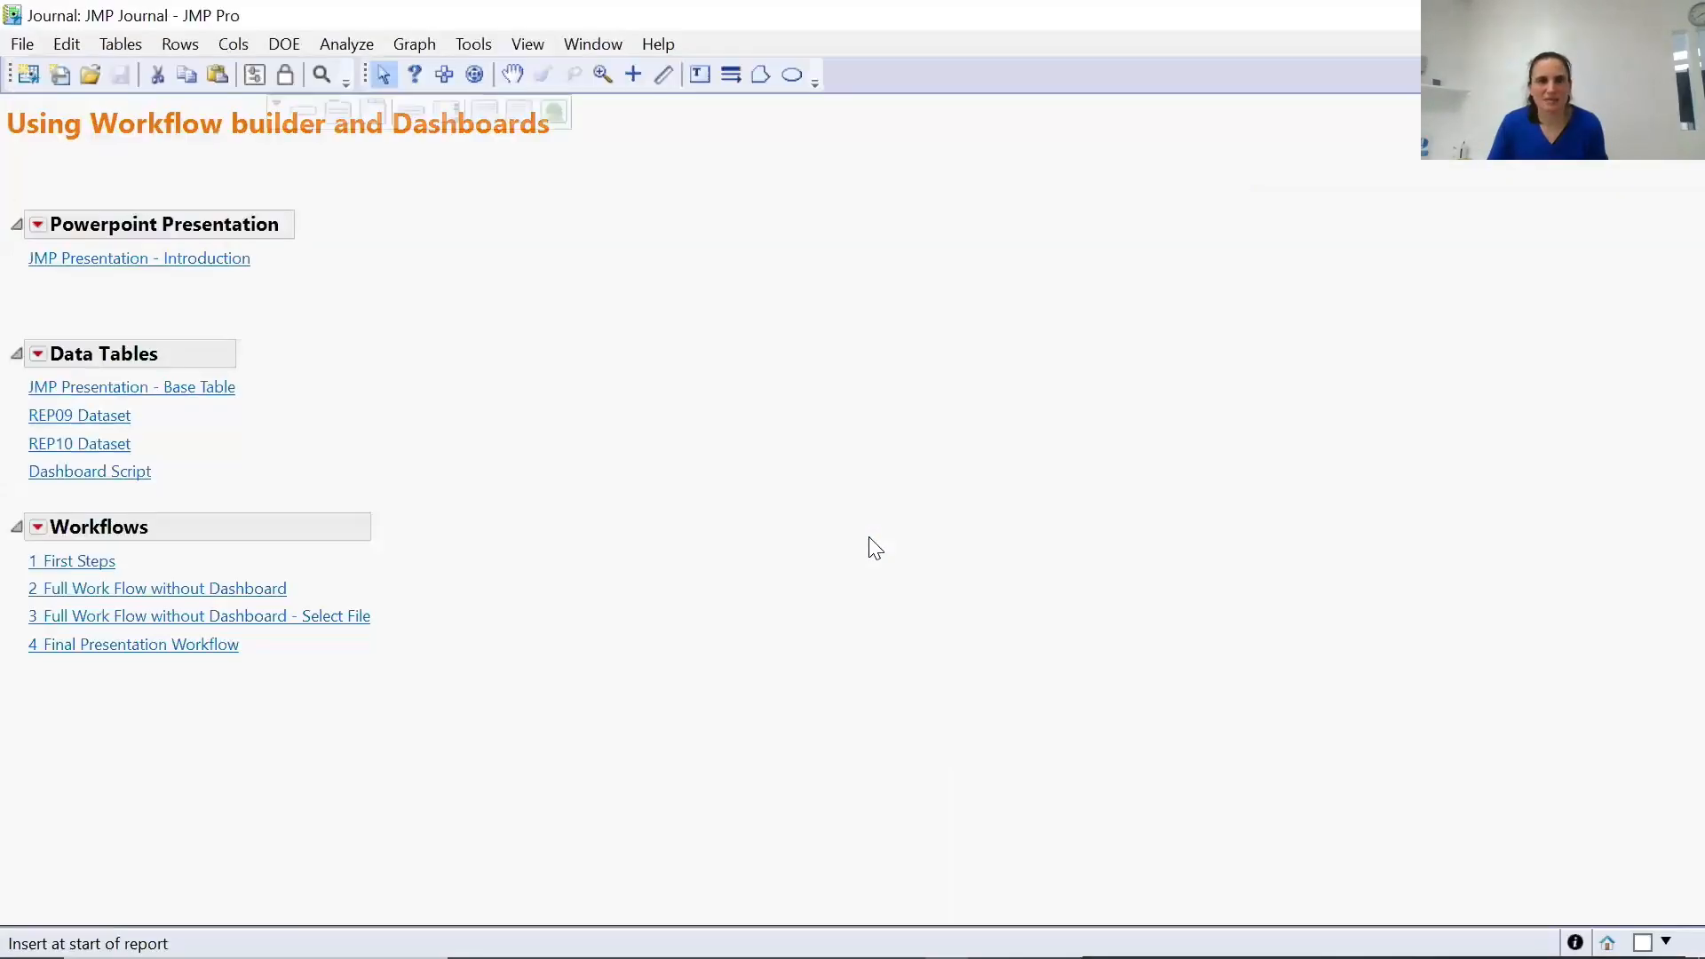
click(168, 653)
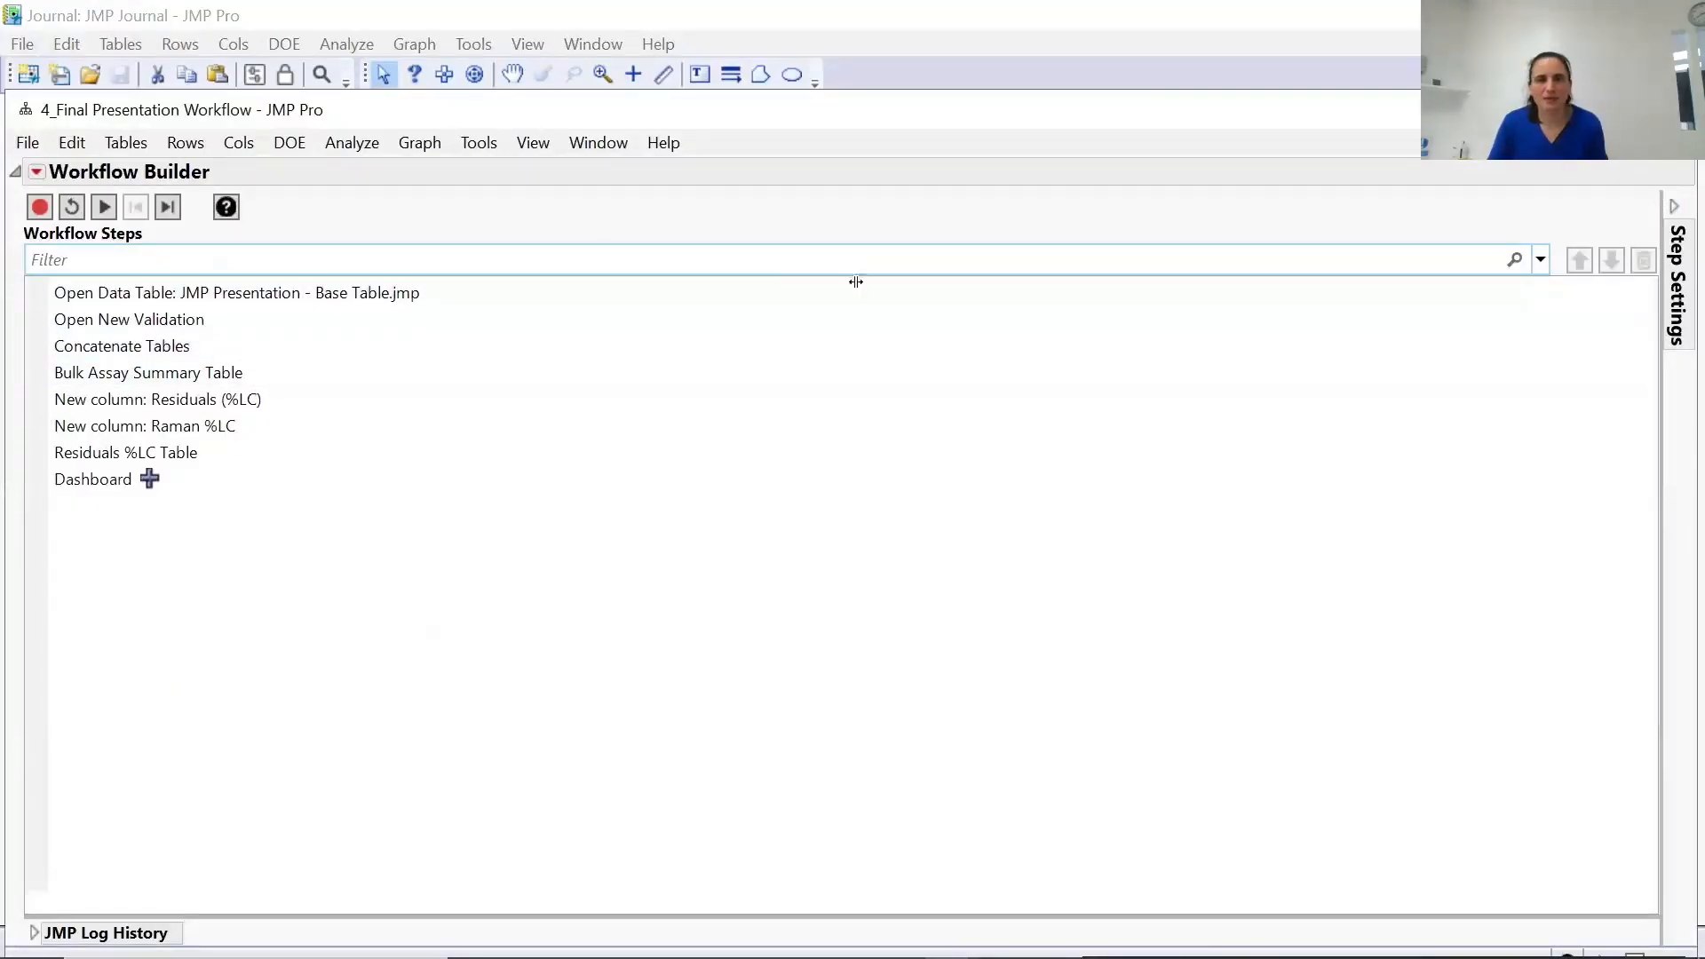
drag(855, 282, 746, 282)
click(1663, 391)
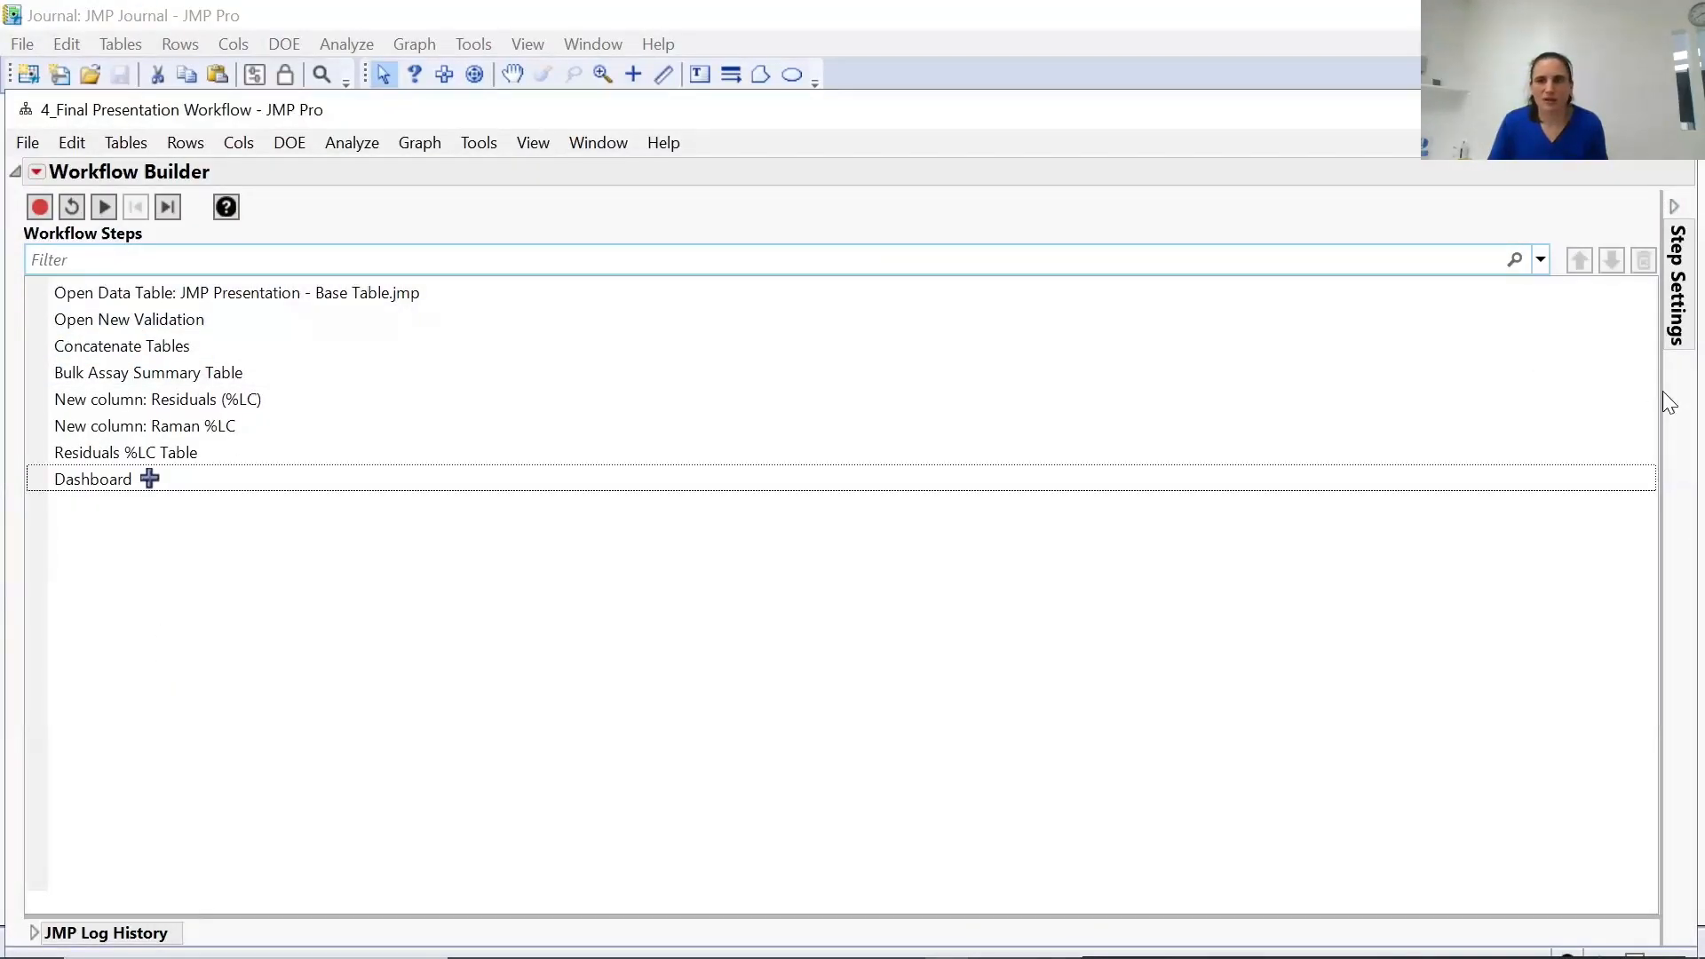
click(1673, 214)
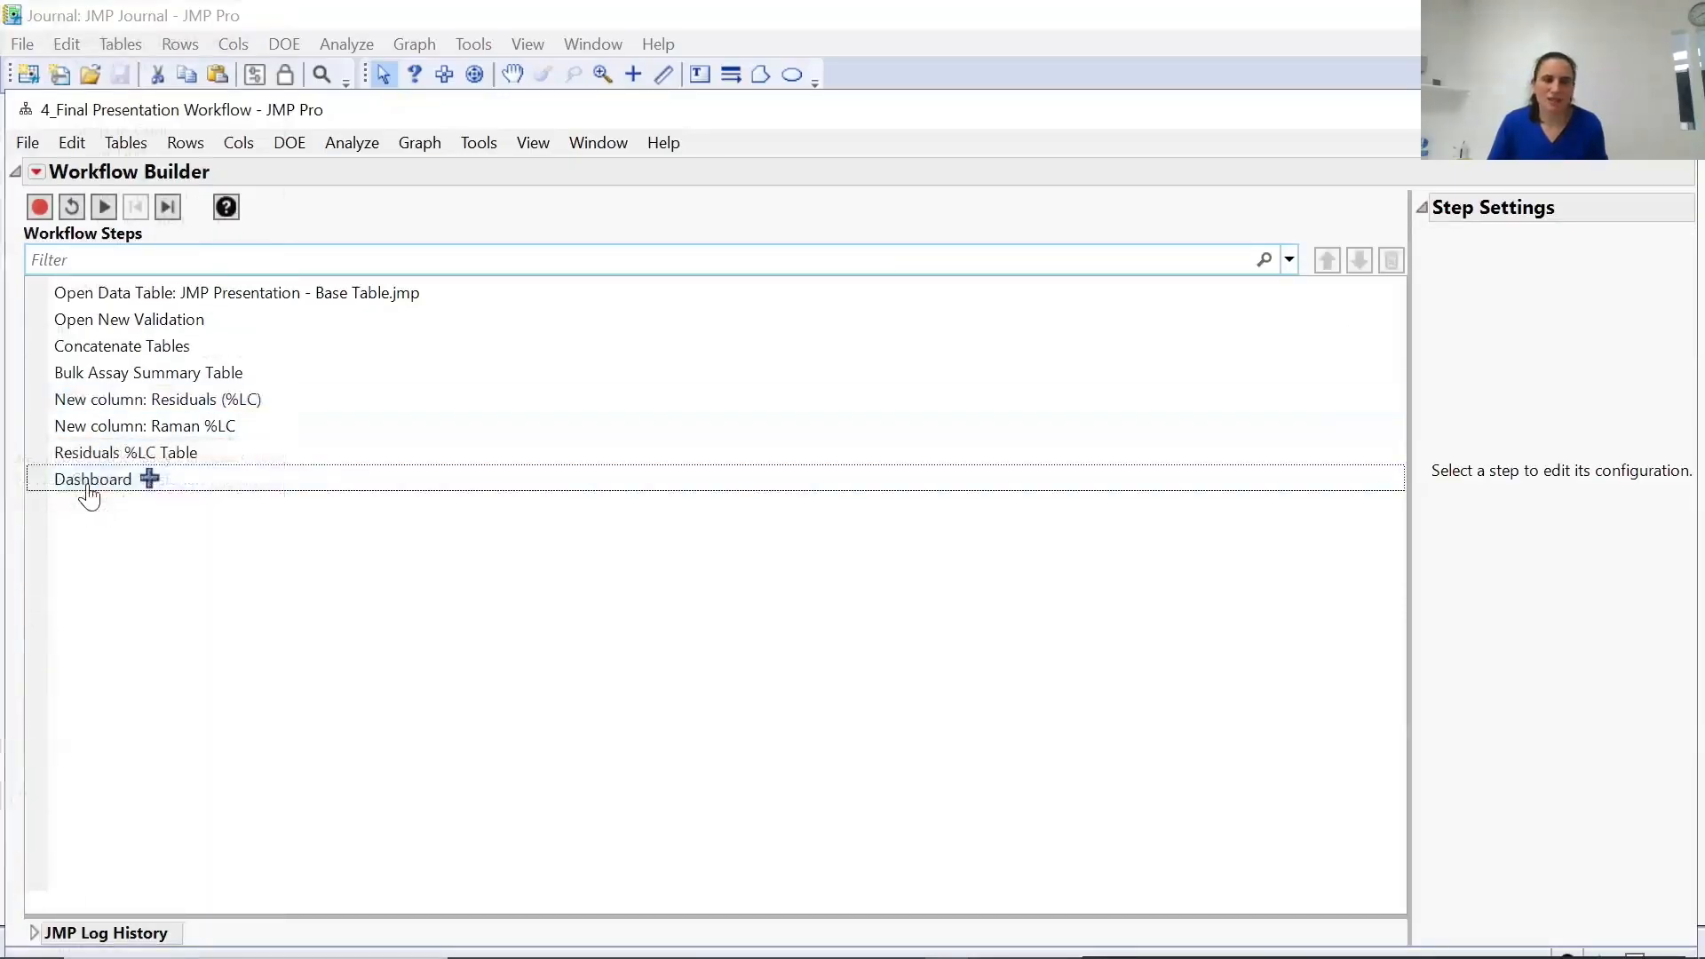
Run the final presentation workflow and choose REP09 Dataset.jmp as the new validation file.
click(105, 207)
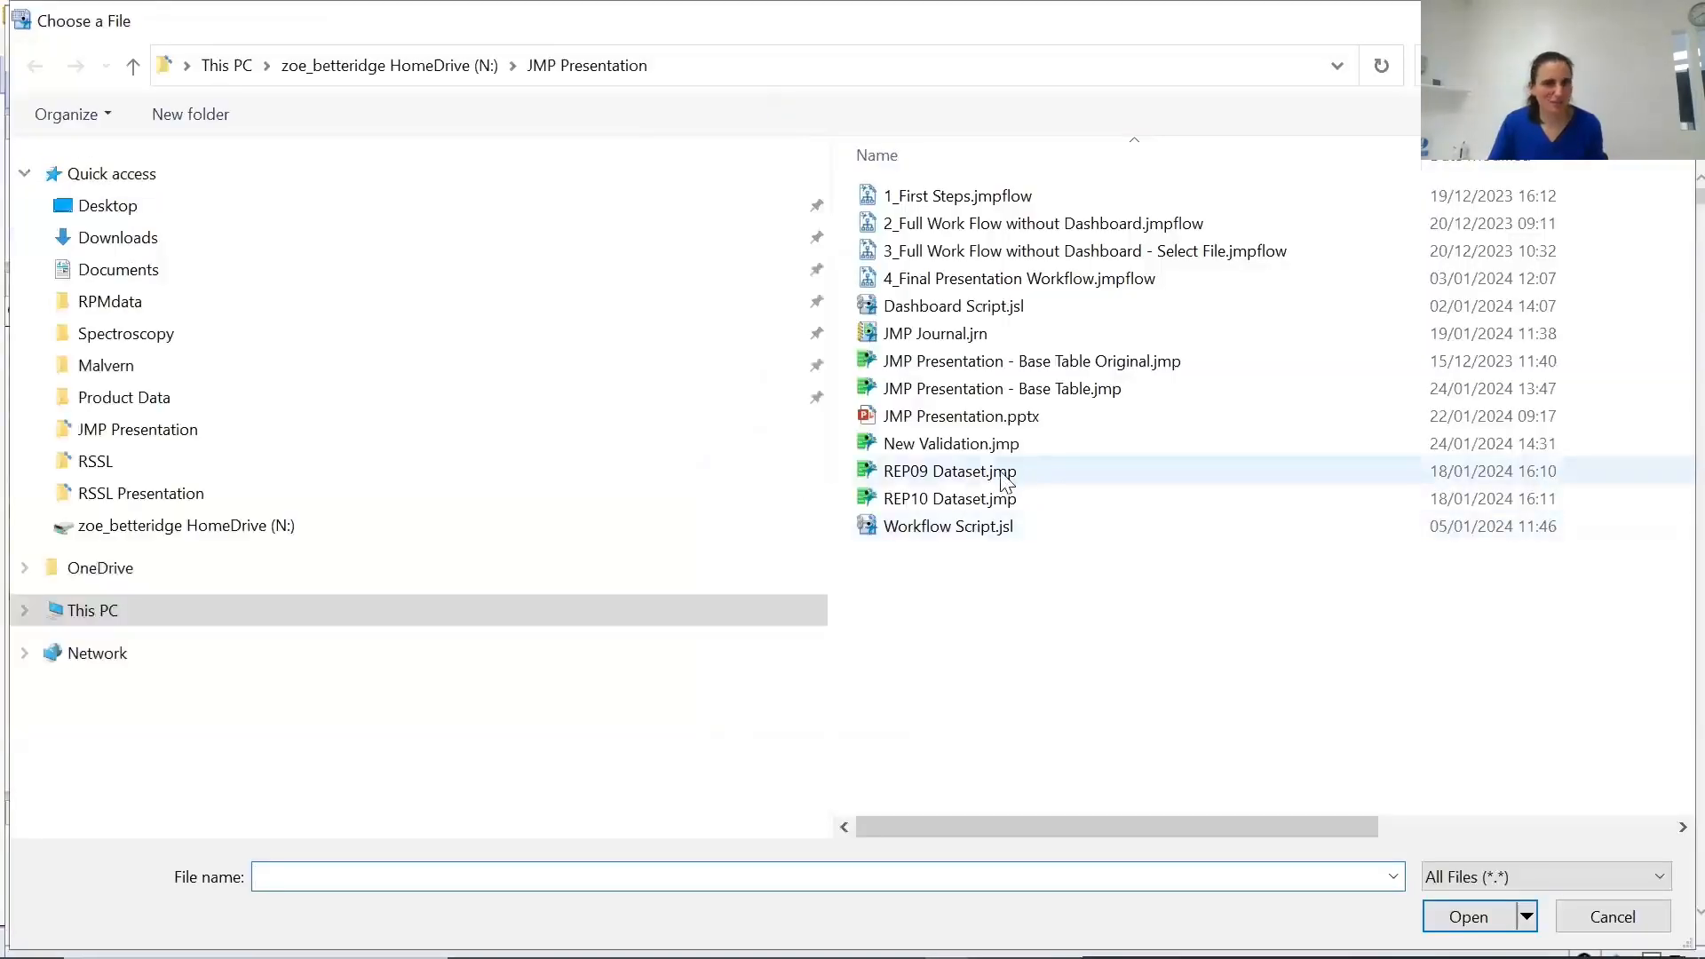
click(1007, 476)
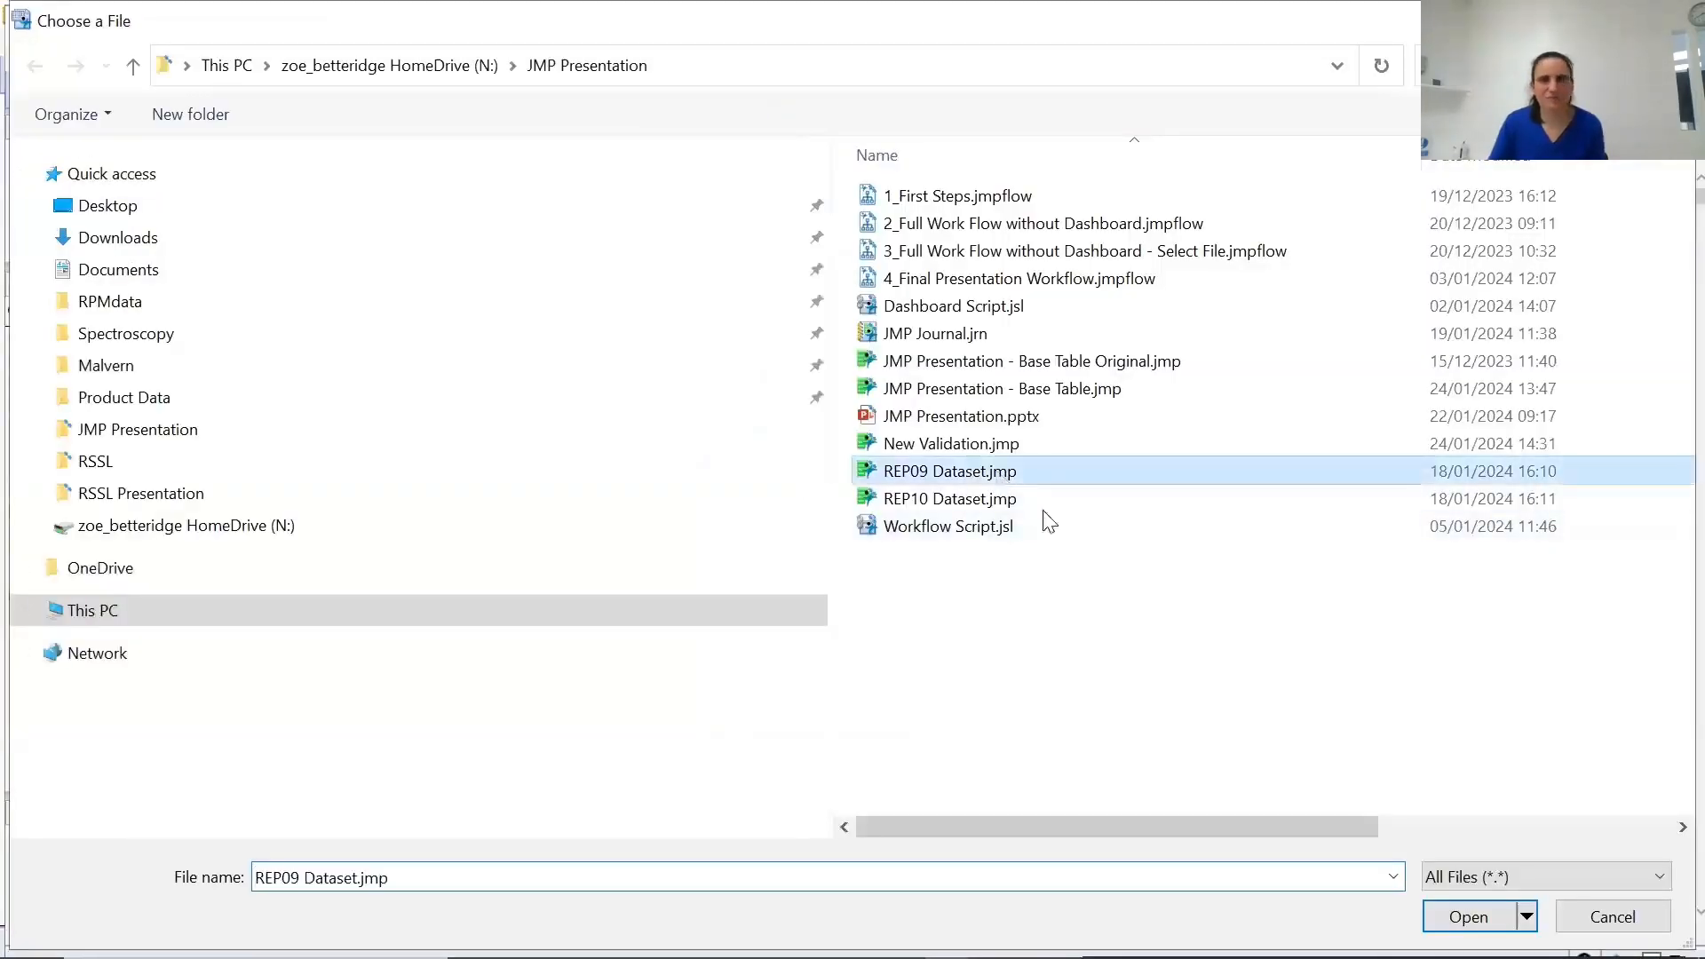
click(1468, 915)
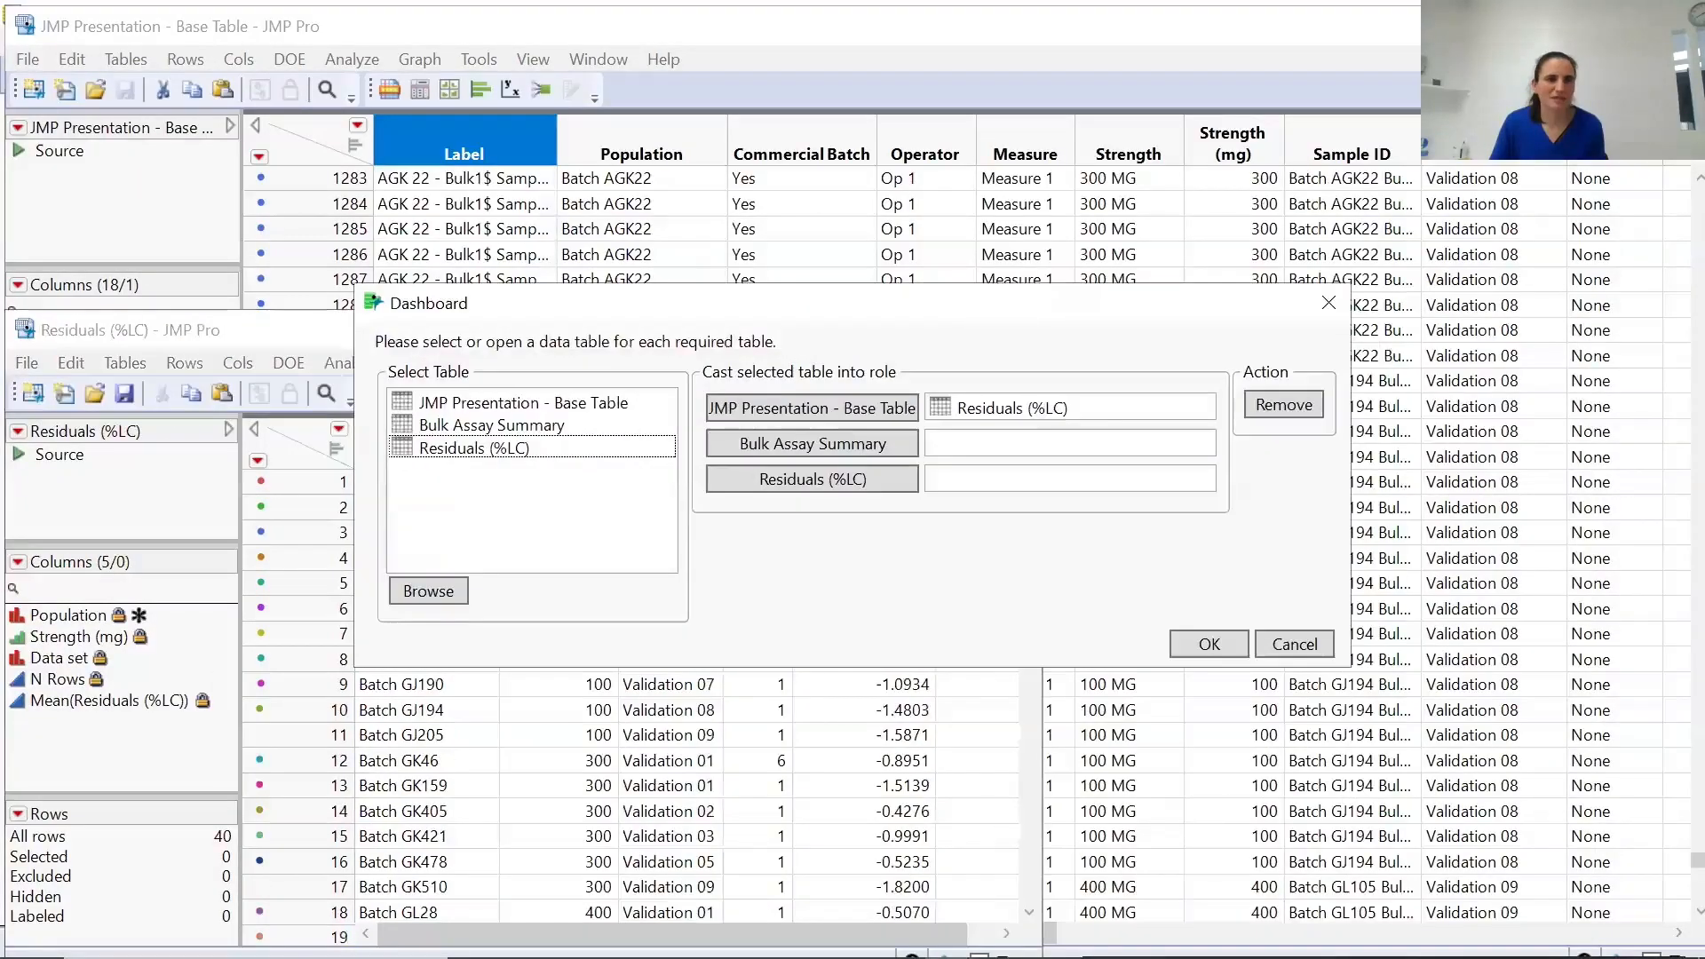
Assign the JMP Presentation - Base Table, Bulk Assay Summary and Residuals (%LC) tables to their matching dashboard roles and generate the dashboard.
click(544, 406)
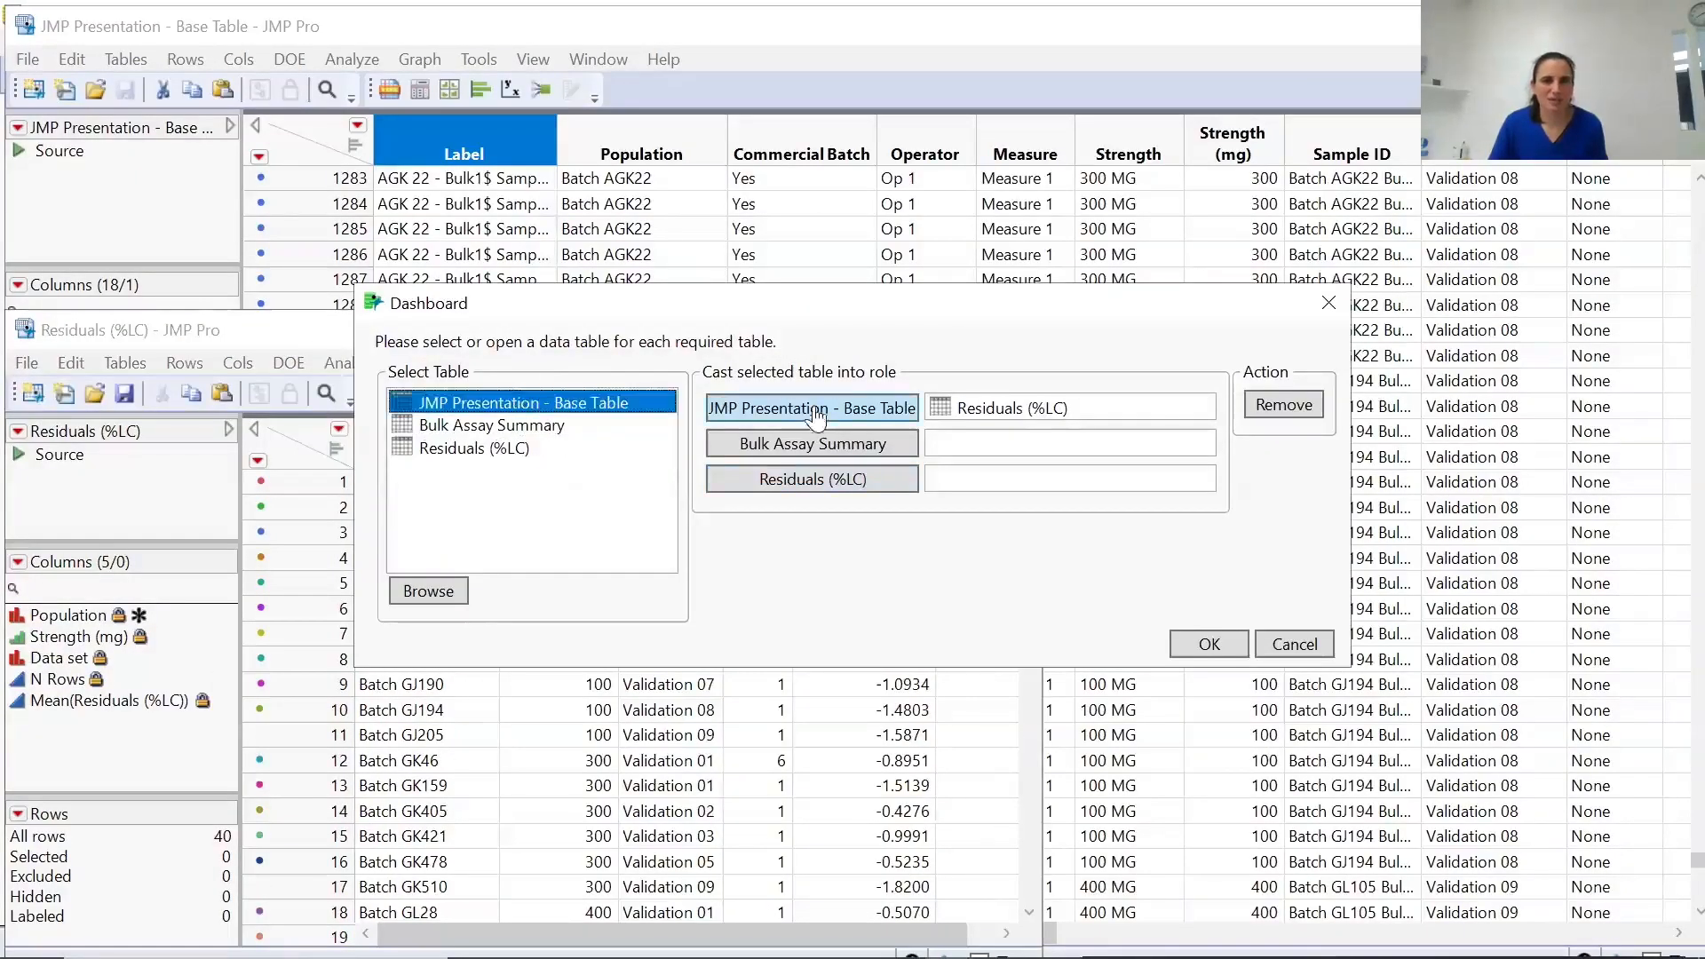
click(810, 410)
click(484, 428)
click(746, 449)
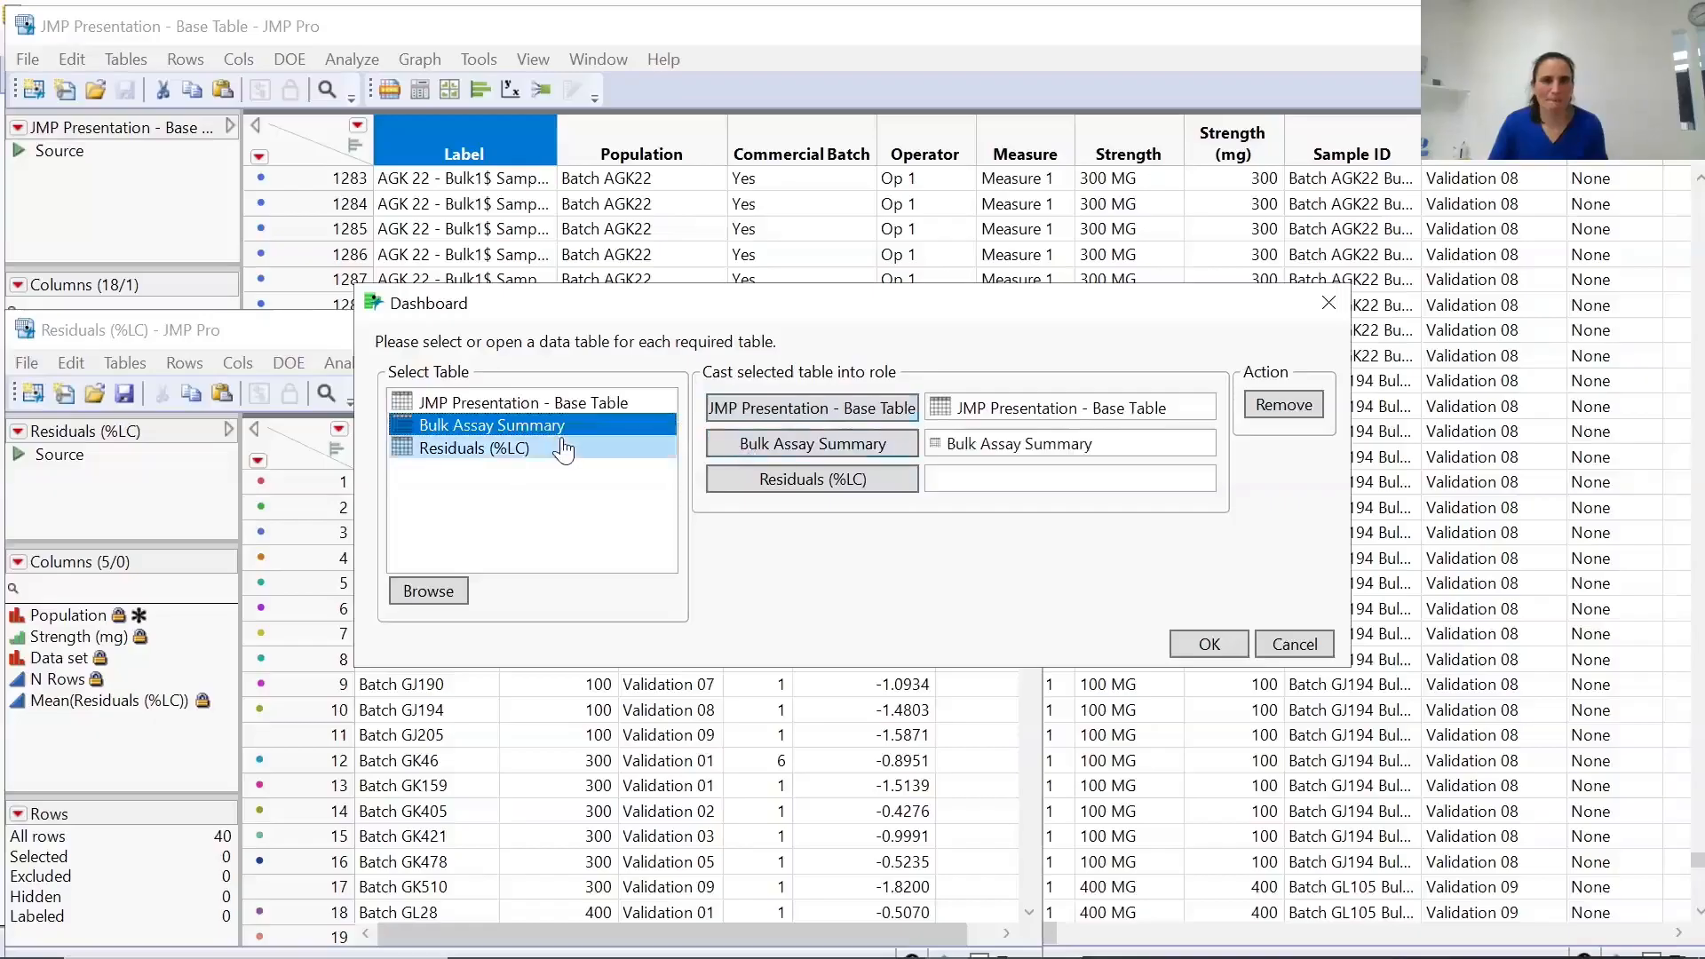
click(551, 449)
click(782, 480)
click(1206, 642)
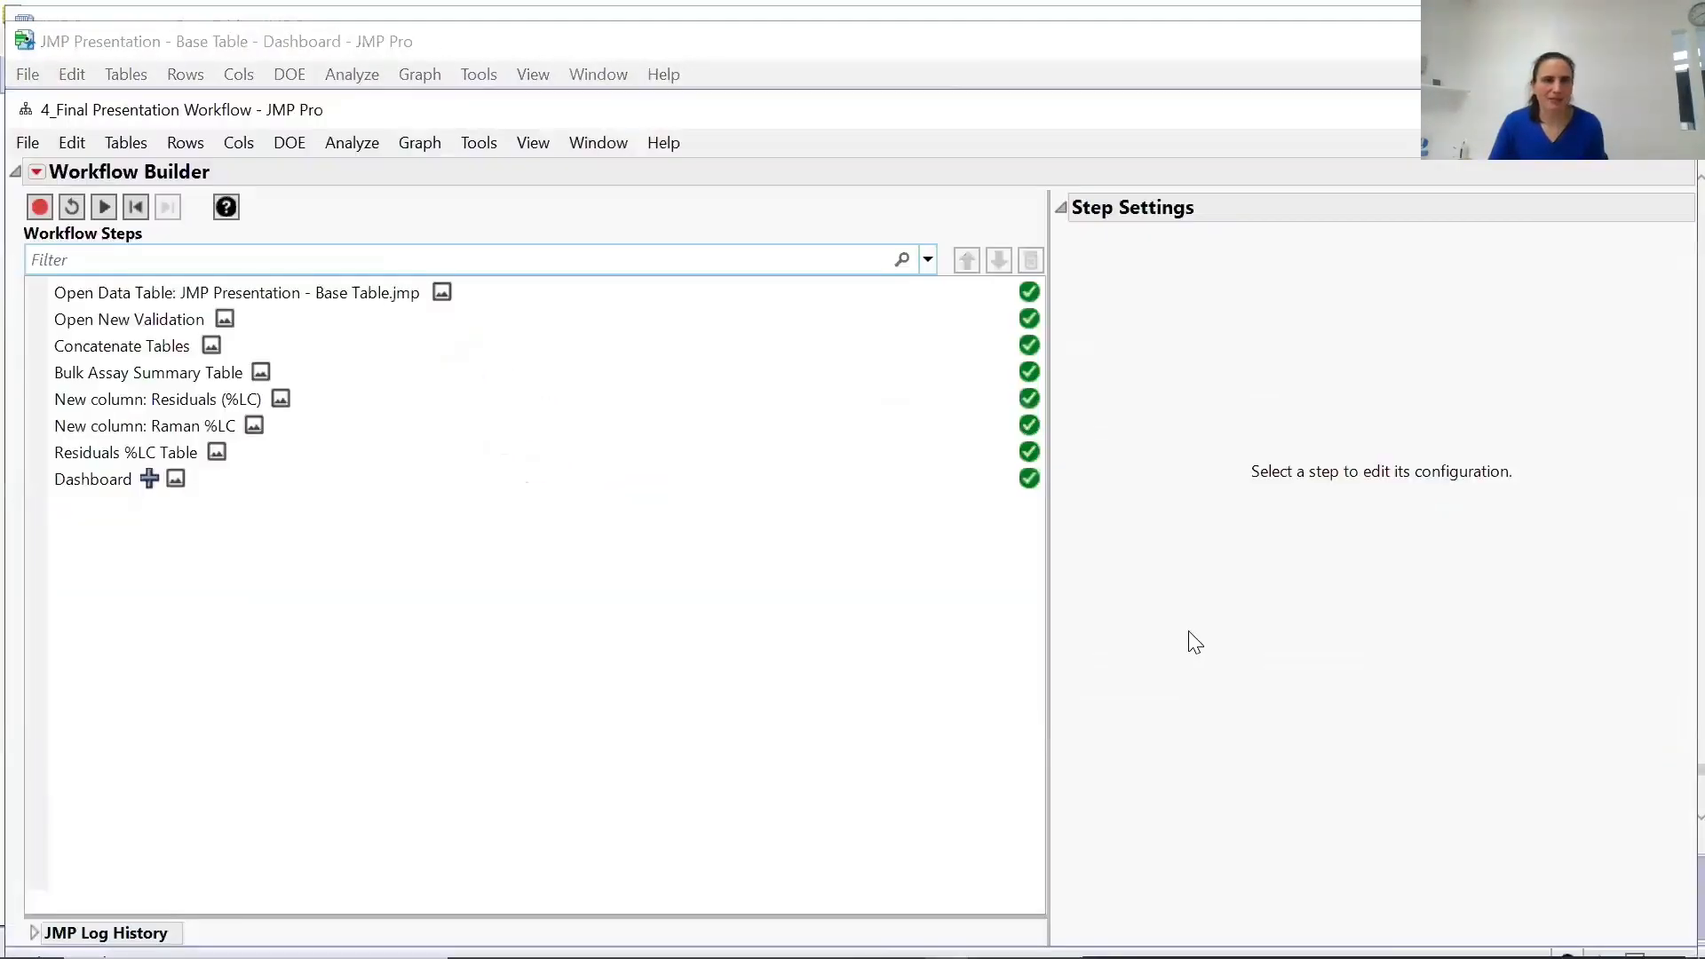
Bring the generated dashboard to the front and review its Spectral IDCheck, Linearity, Accurary and Raman %LC pages.
click(92, 56)
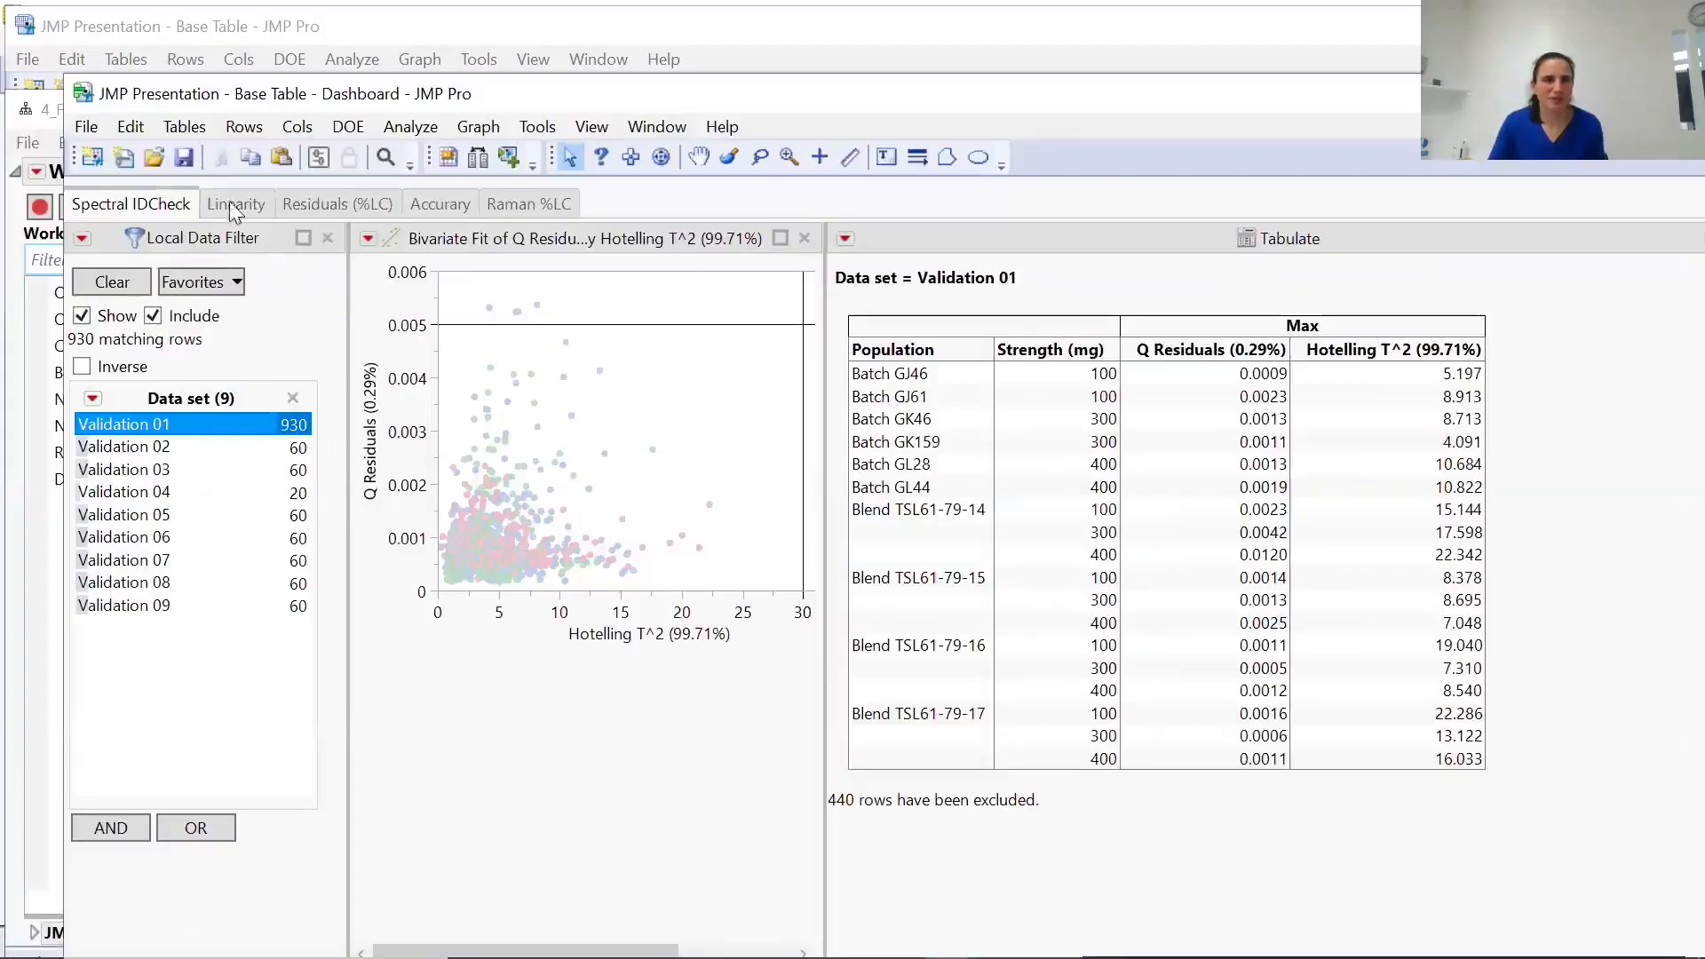
click(233, 205)
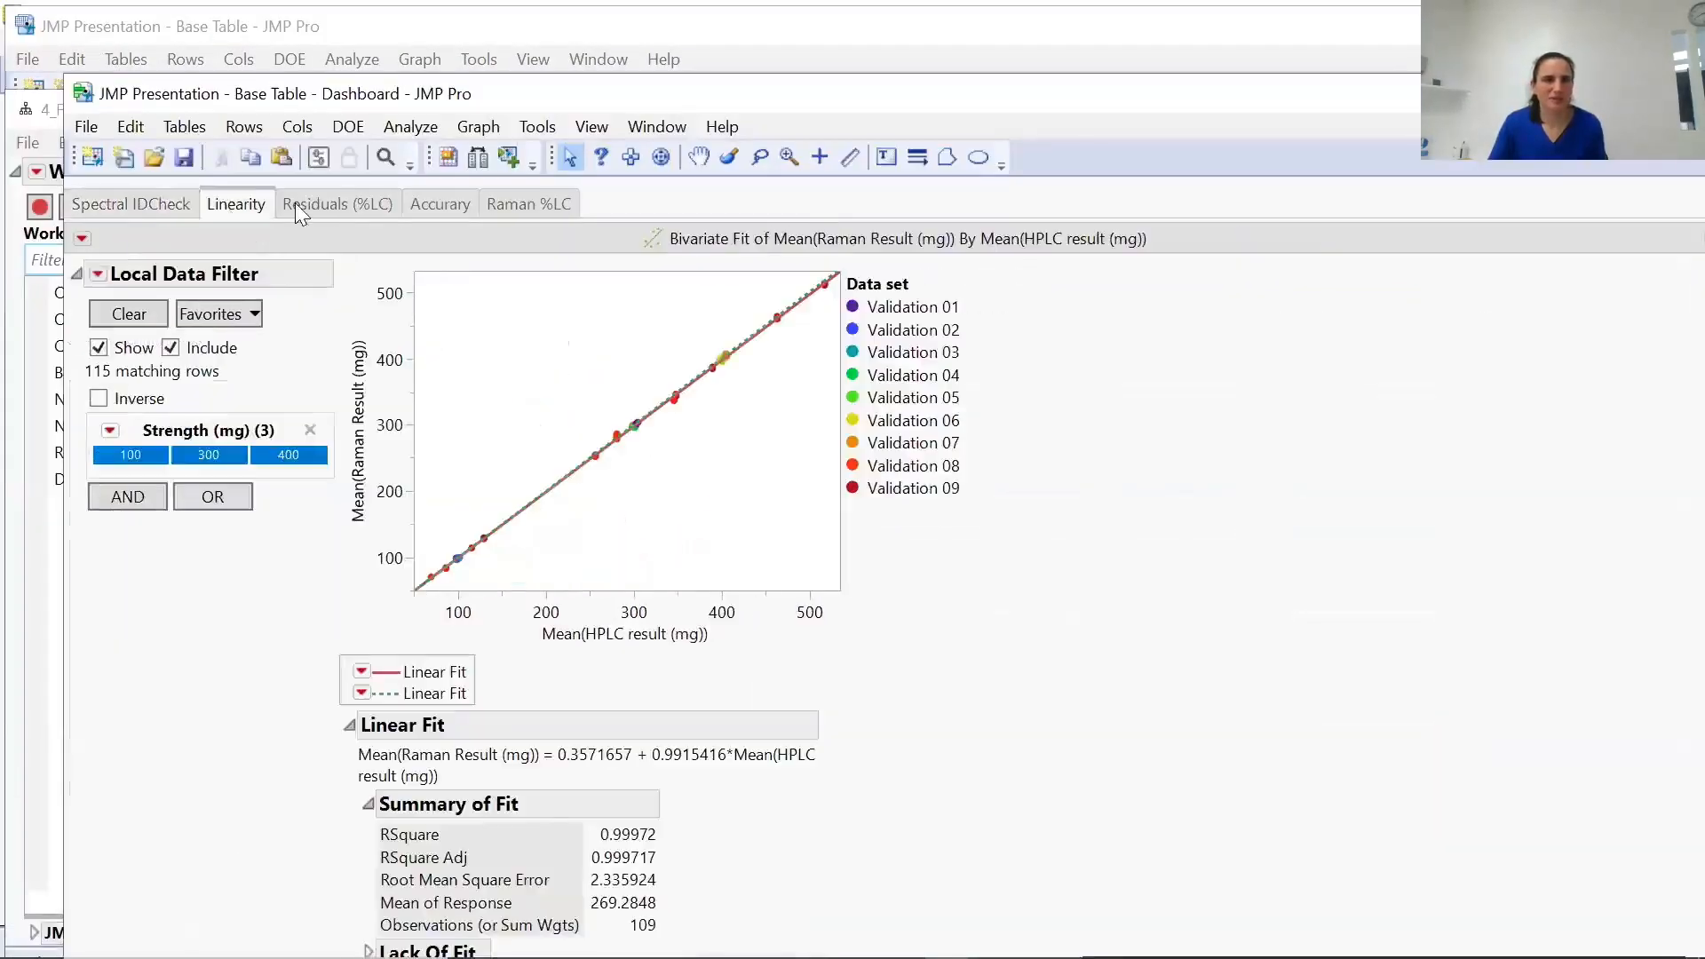
click(438, 196)
click(515, 183)
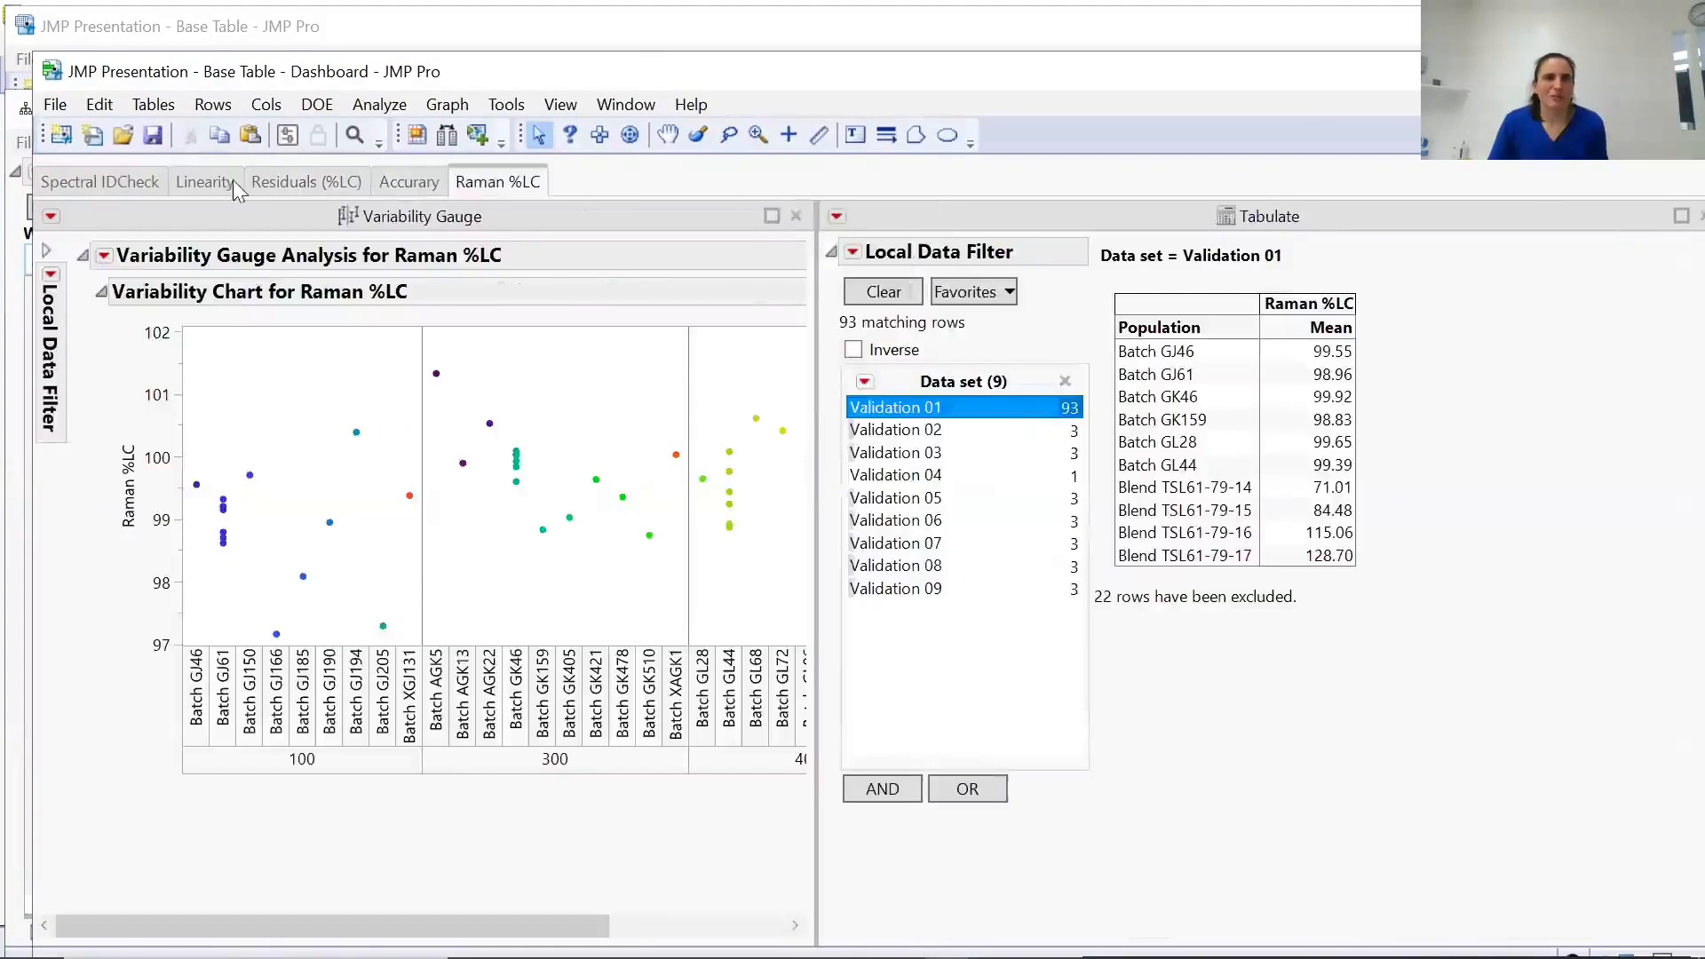
click(204, 182)
click(75, 186)
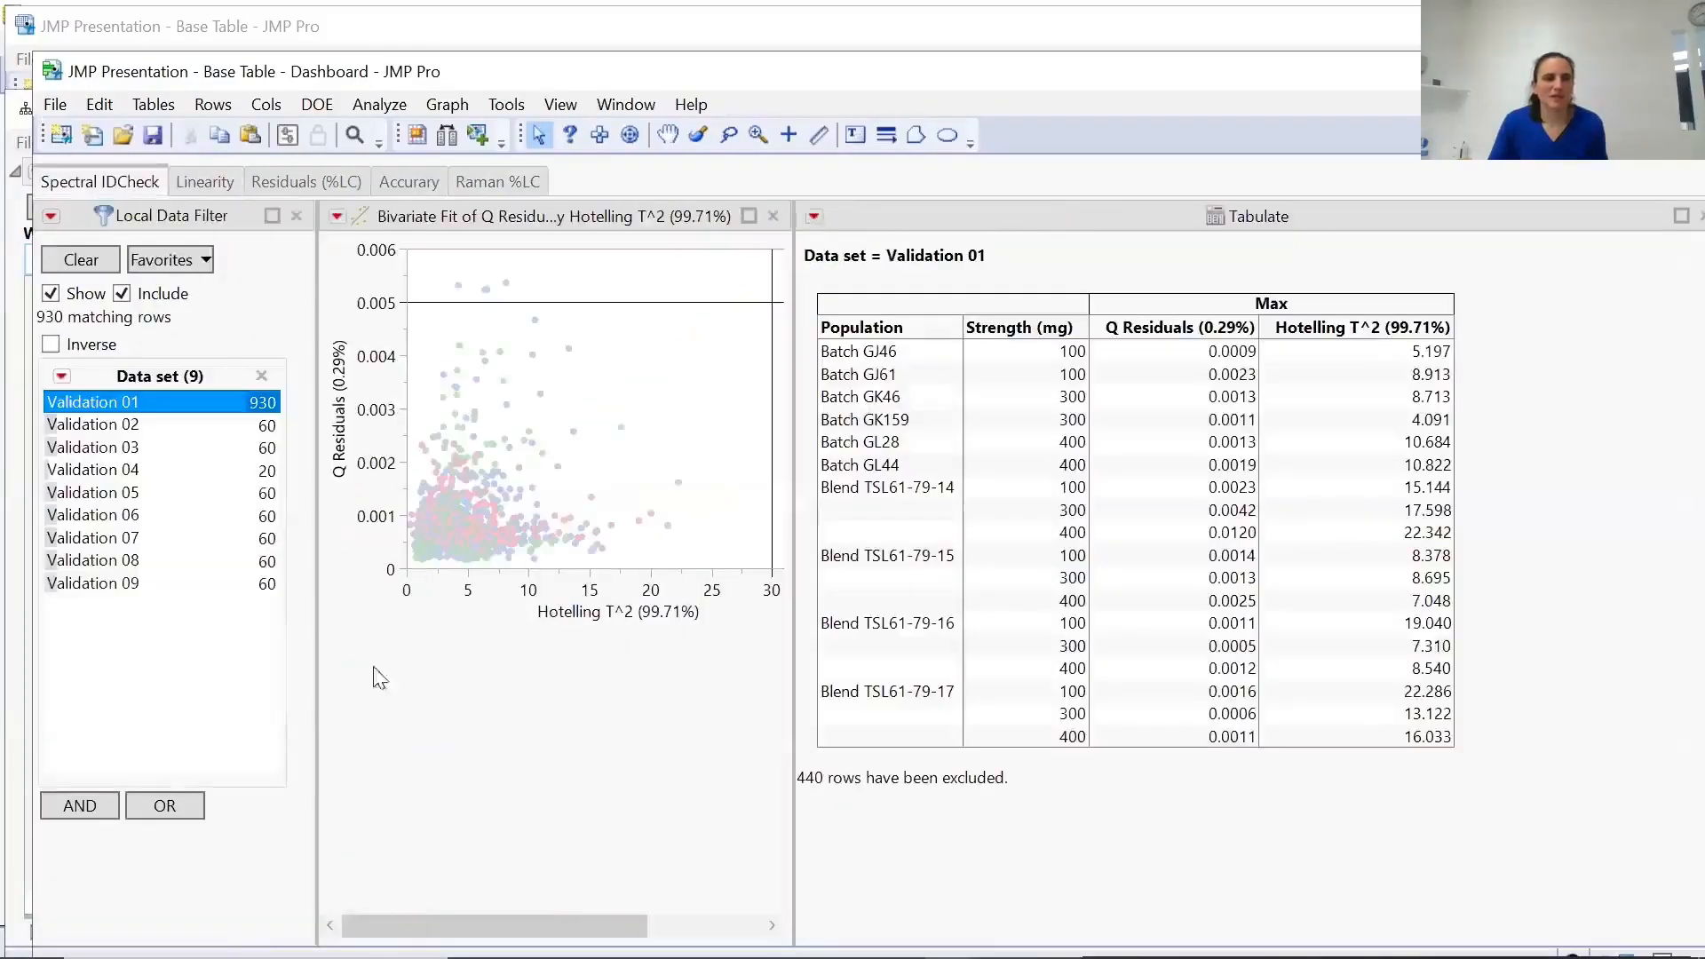
click(223, 178)
Filter the Spectral IDCheck page to the Validation 09 data set.
click(99, 181)
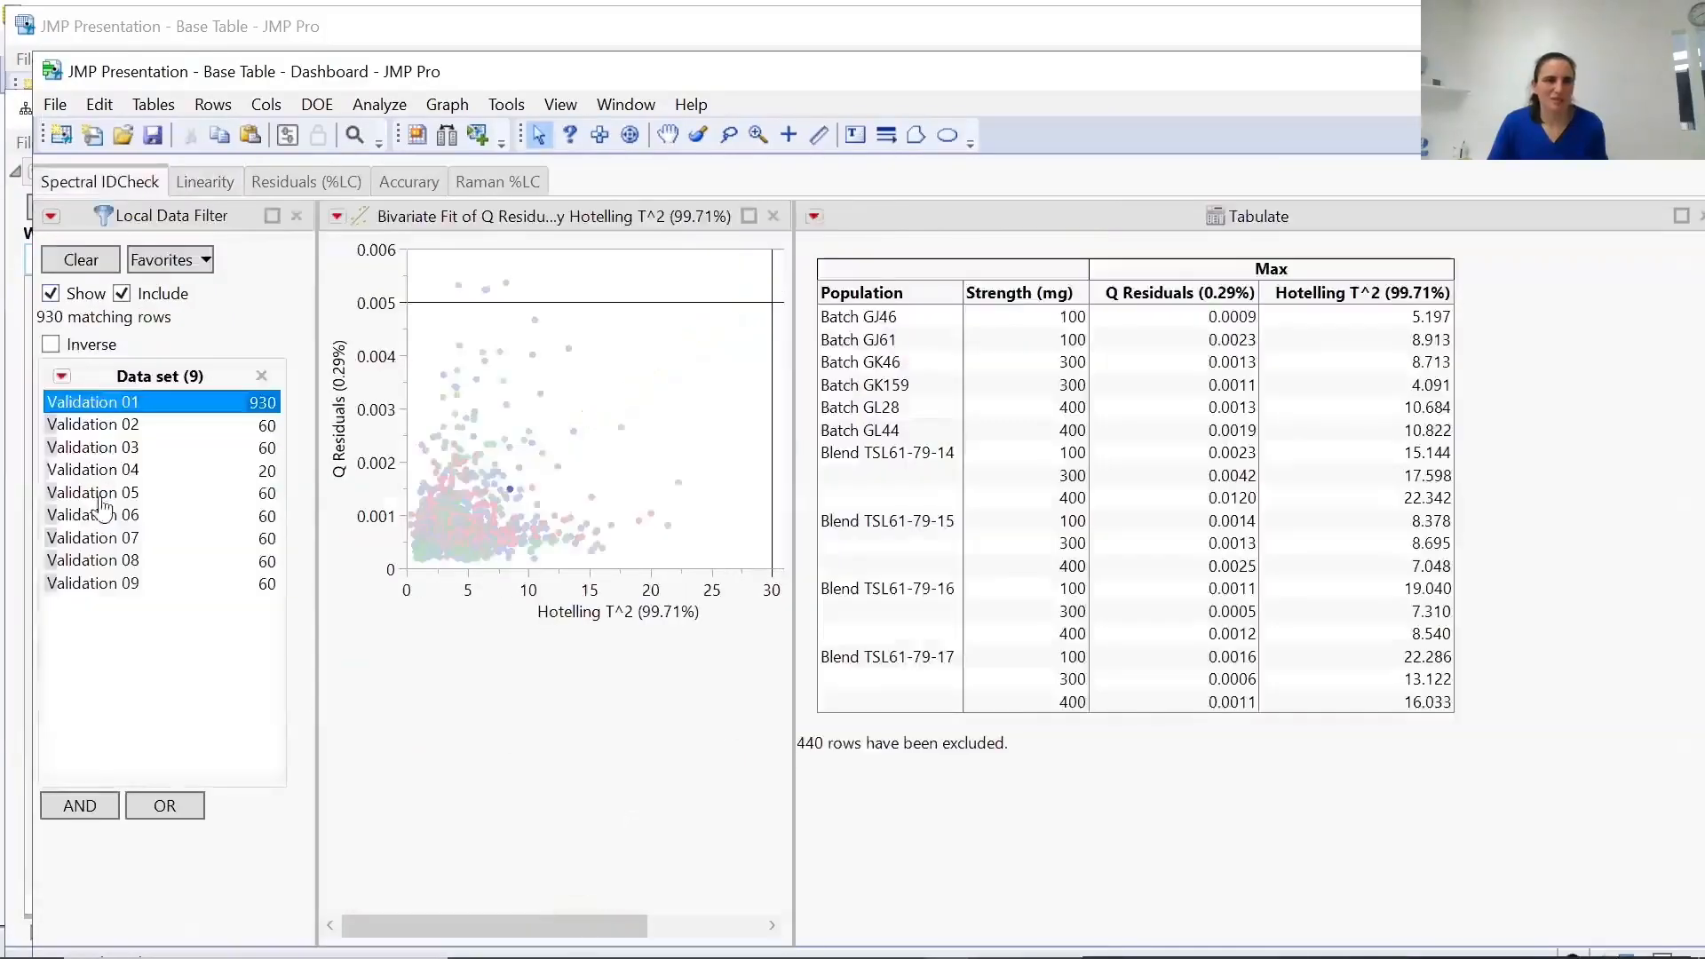
click(97, 513)
click(102, 584)
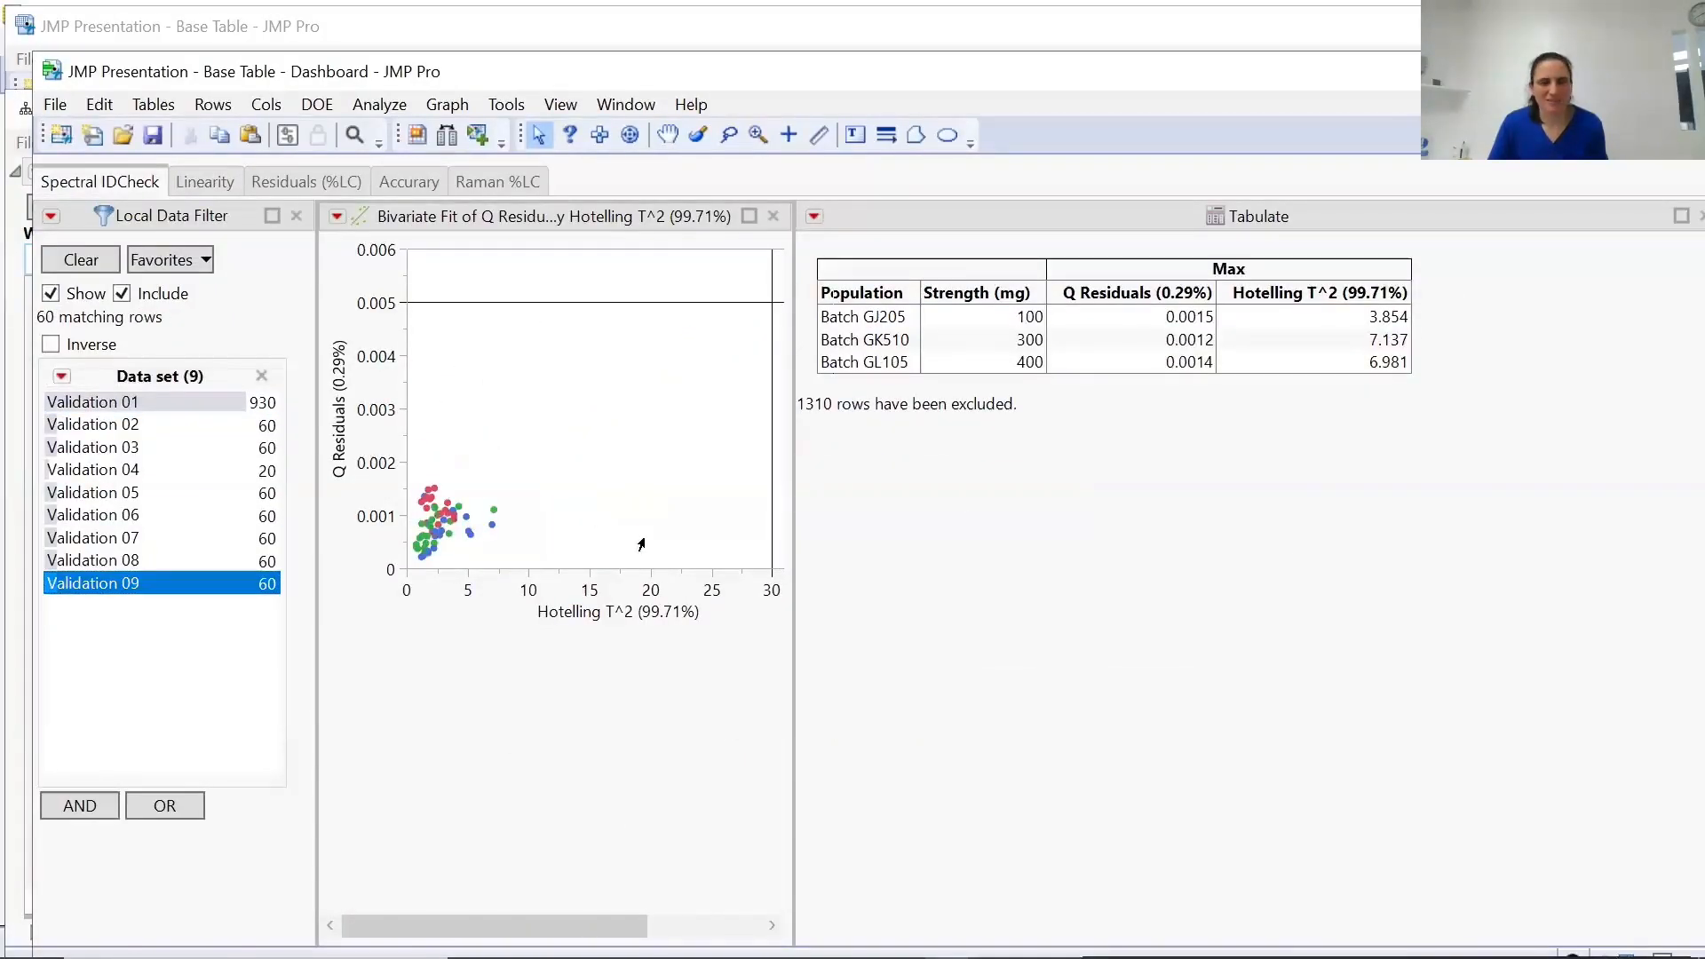
Examine the editing commands available for the Q Residuals versus Hotelling T^2 graph, including Copy Graph.
right_click(648, 551)
mouse_move(470, 520)
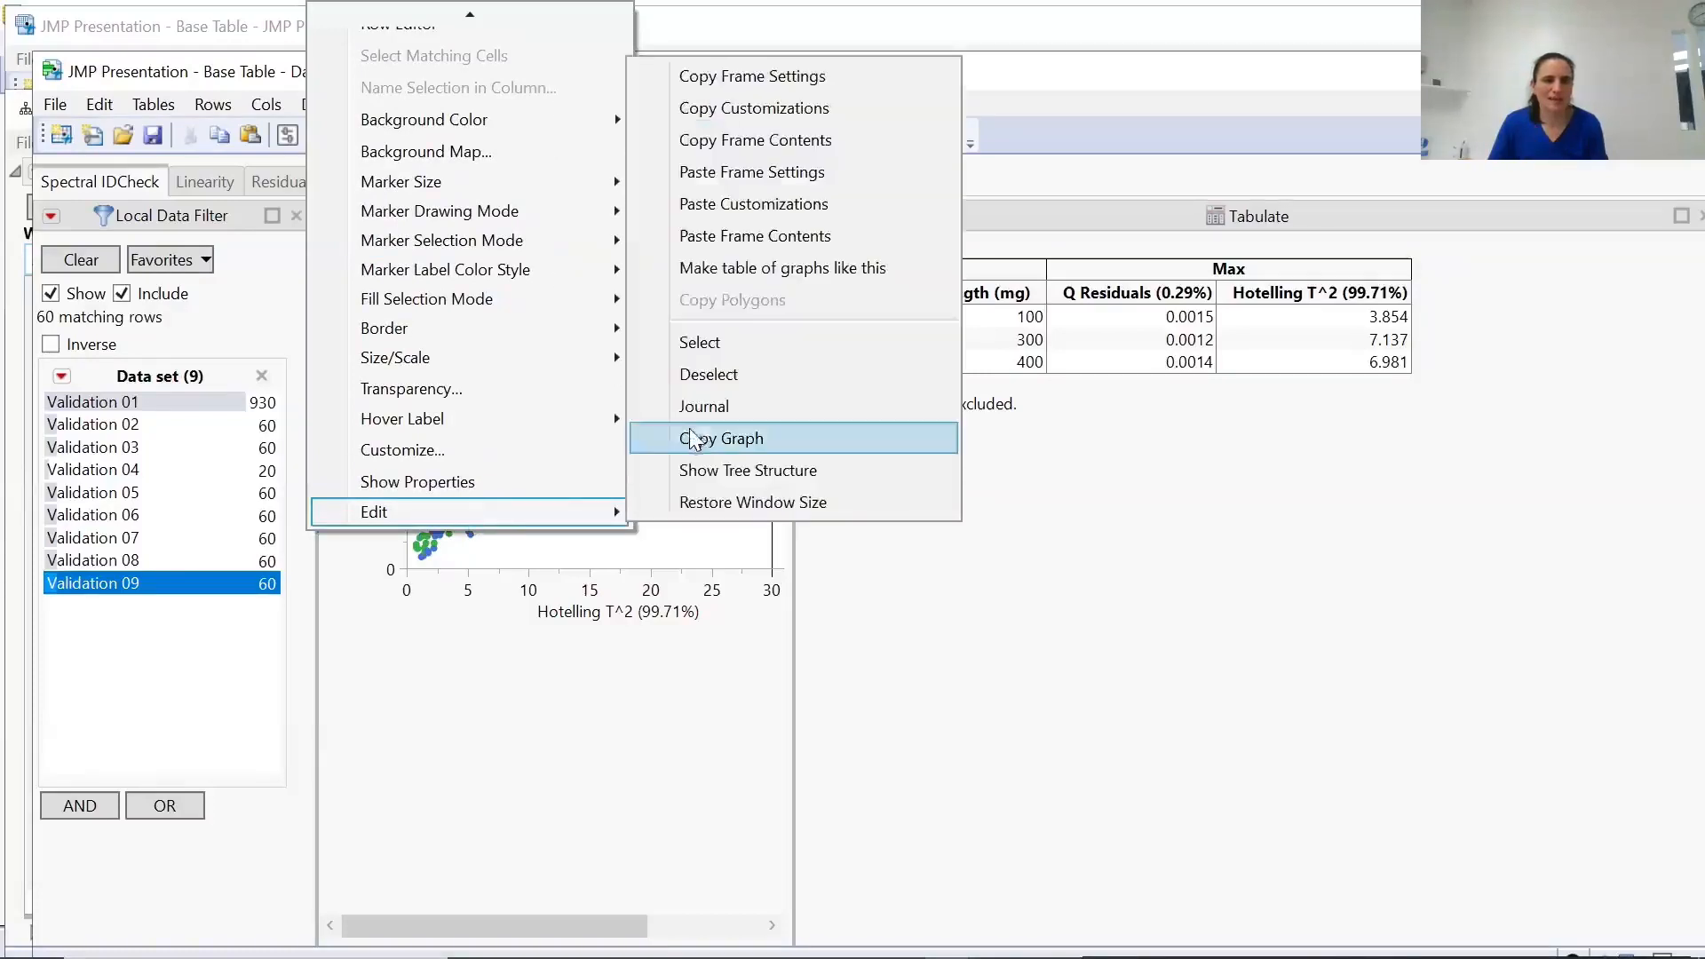
click(602, 733)
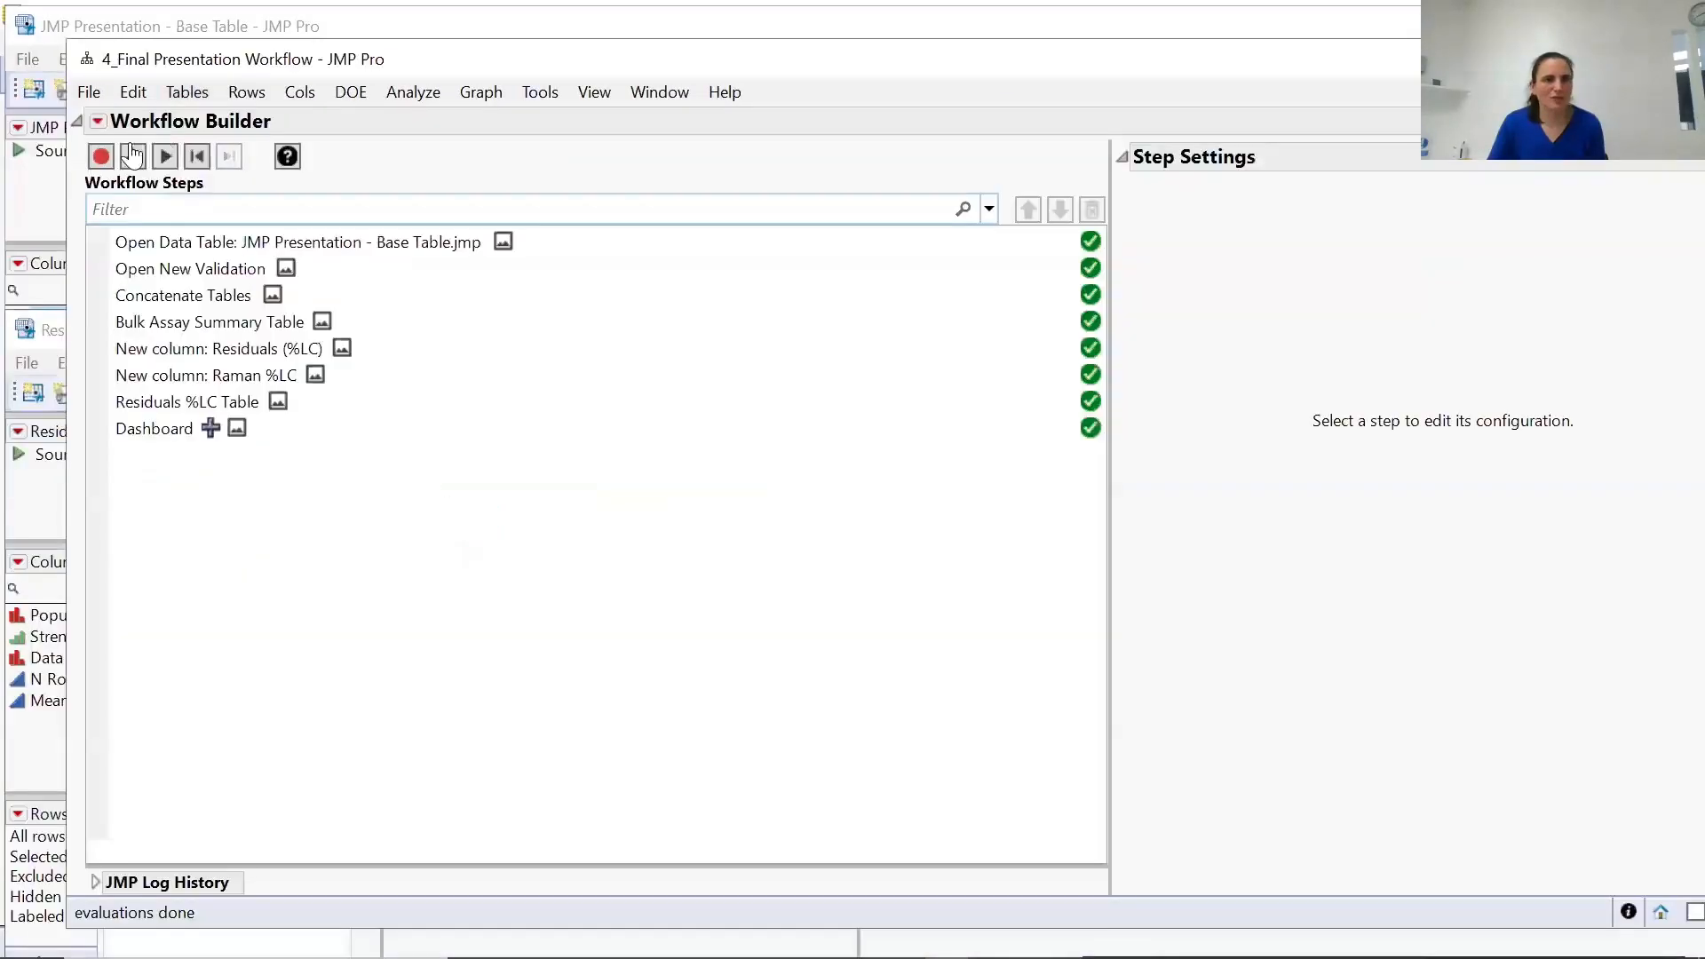
Reset and rerun the final presentation workflow, choosing REP10 Dataset.jmp as the new validation file.
click(135, 155)
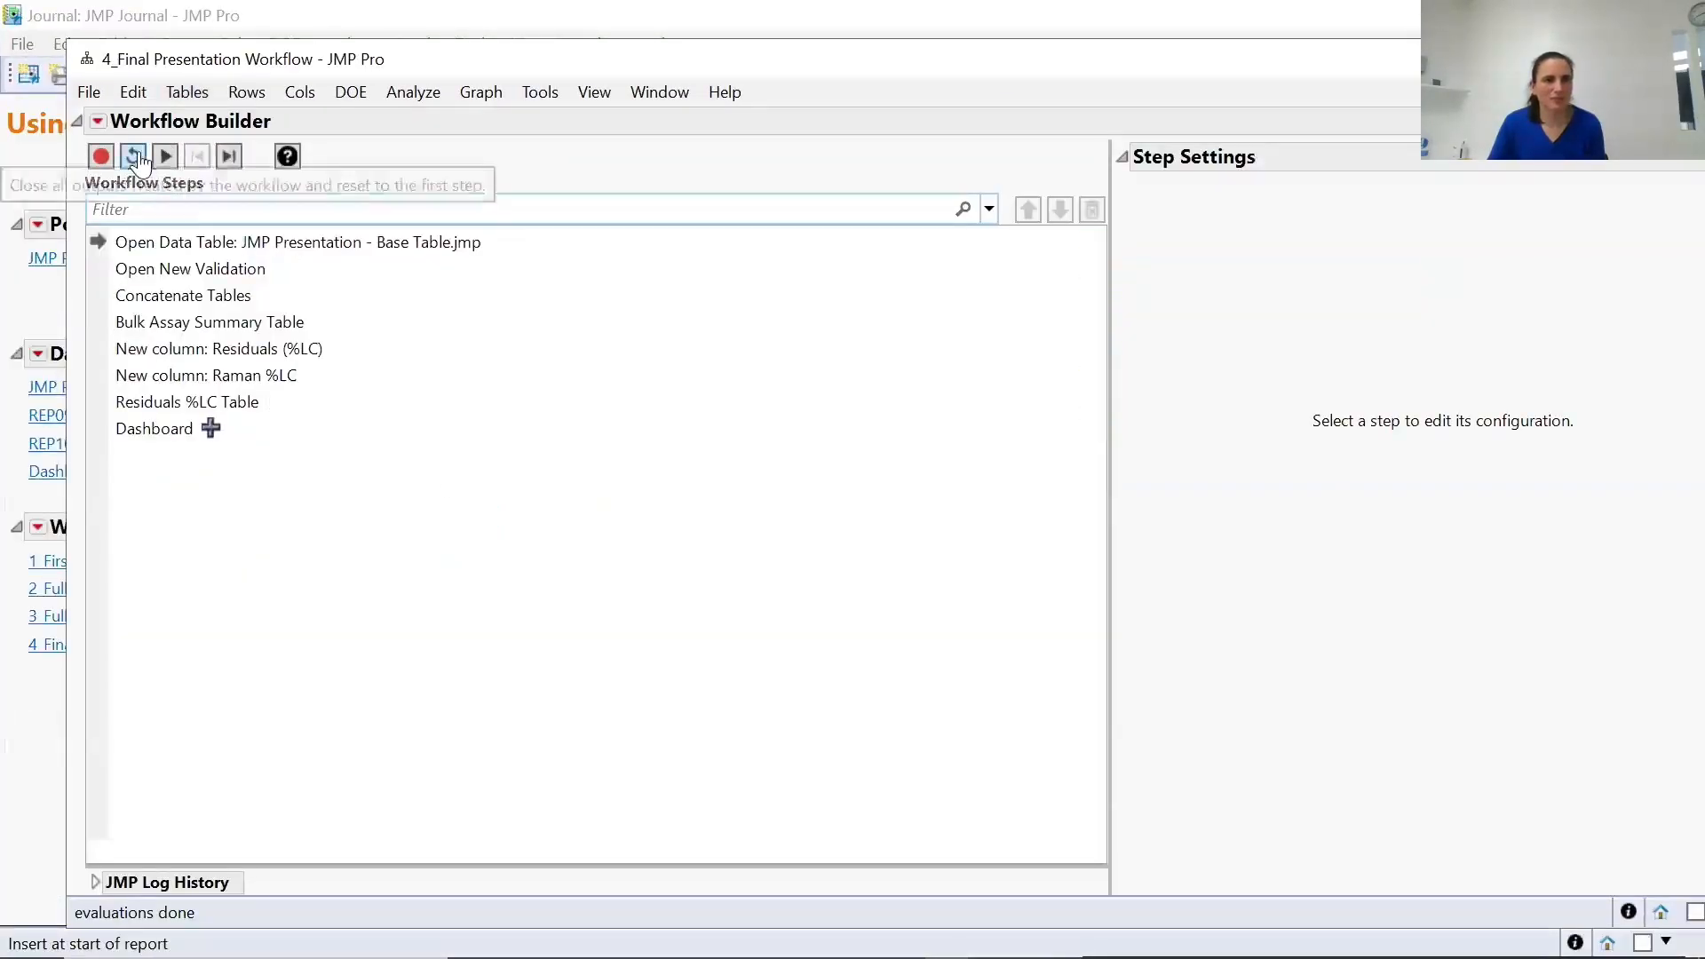
click(166, 158)
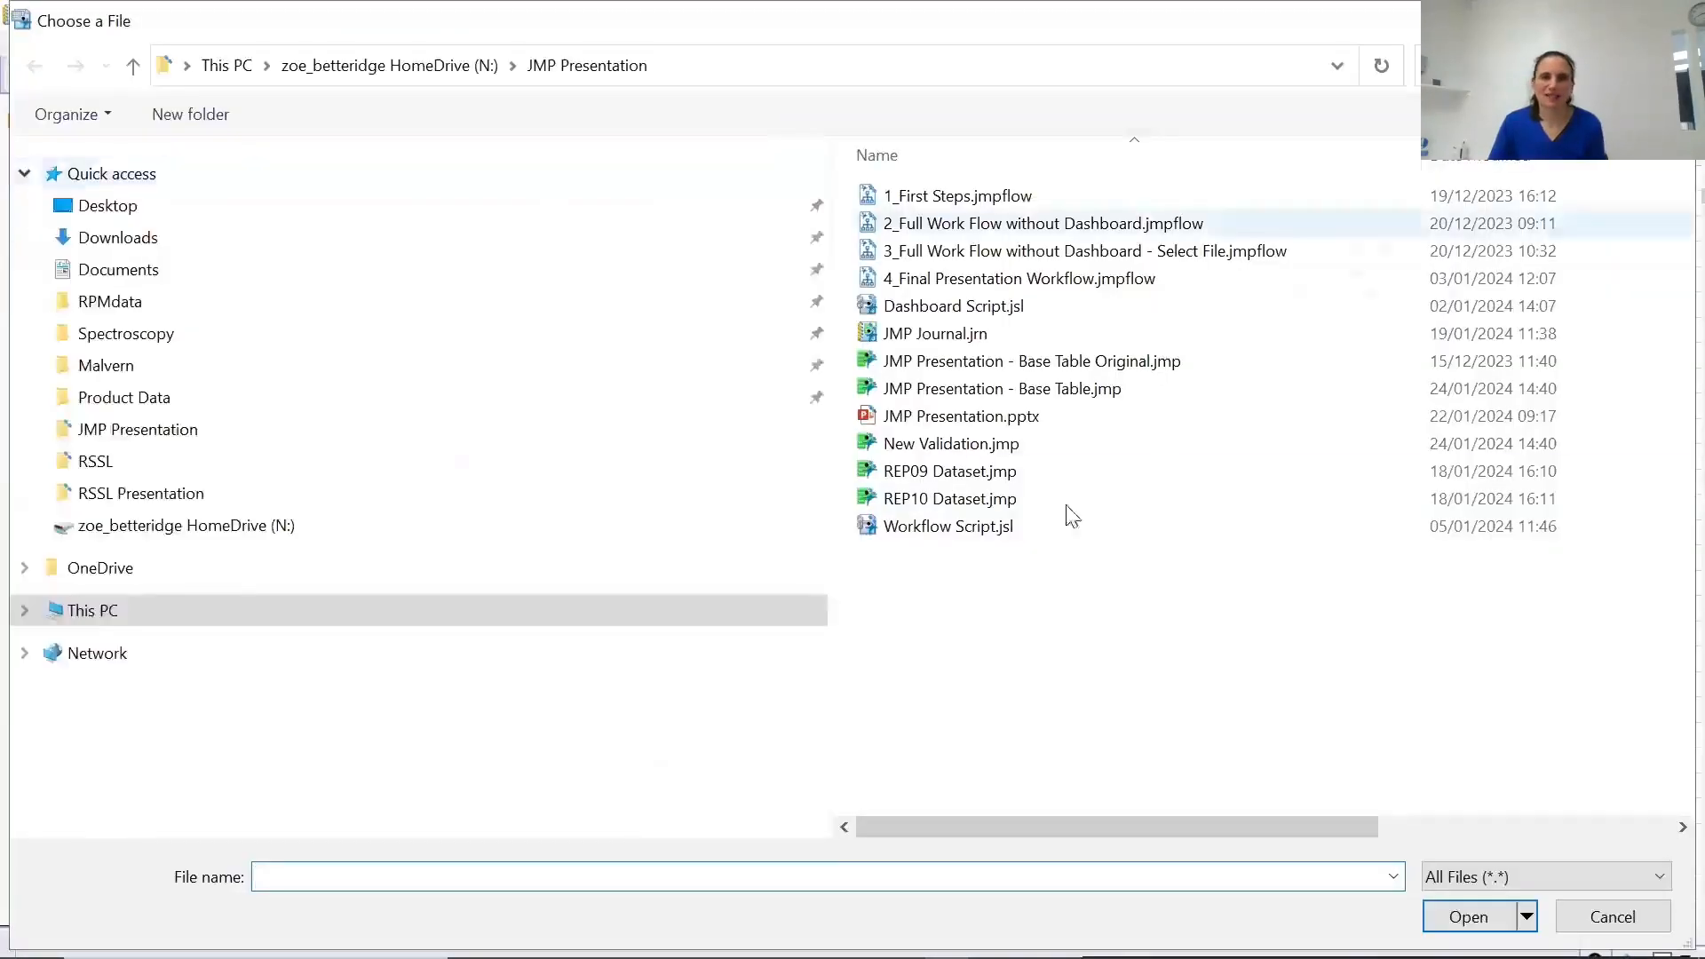
click(915, 499)
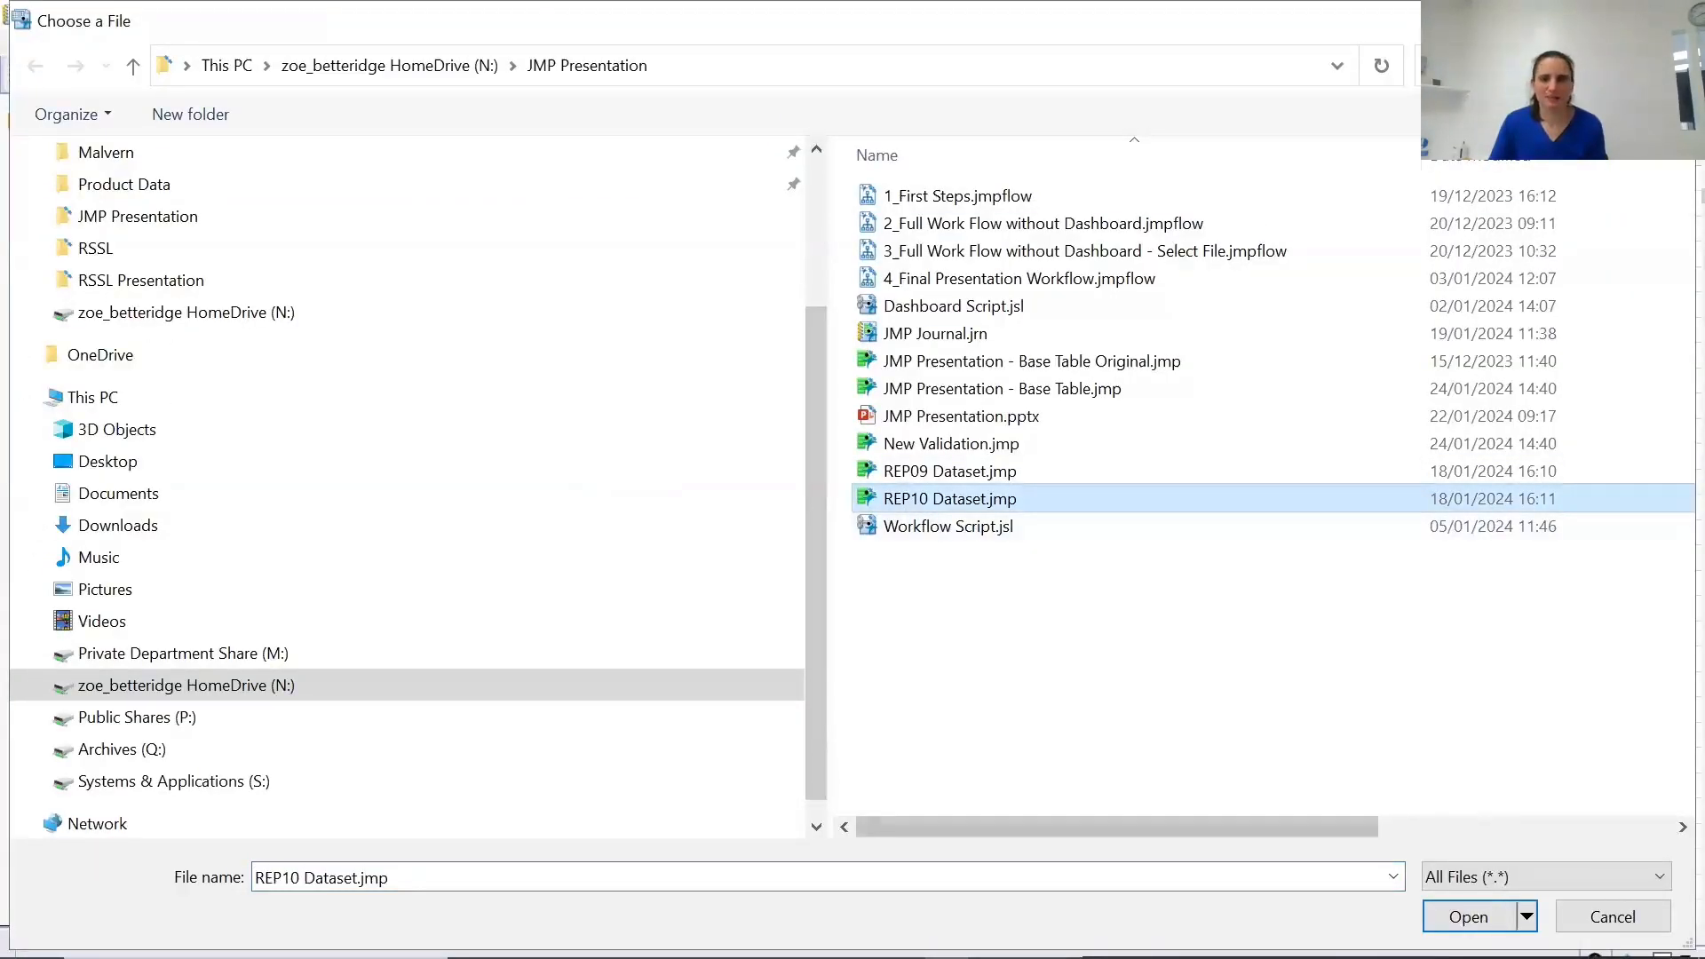
click(1464, 915)
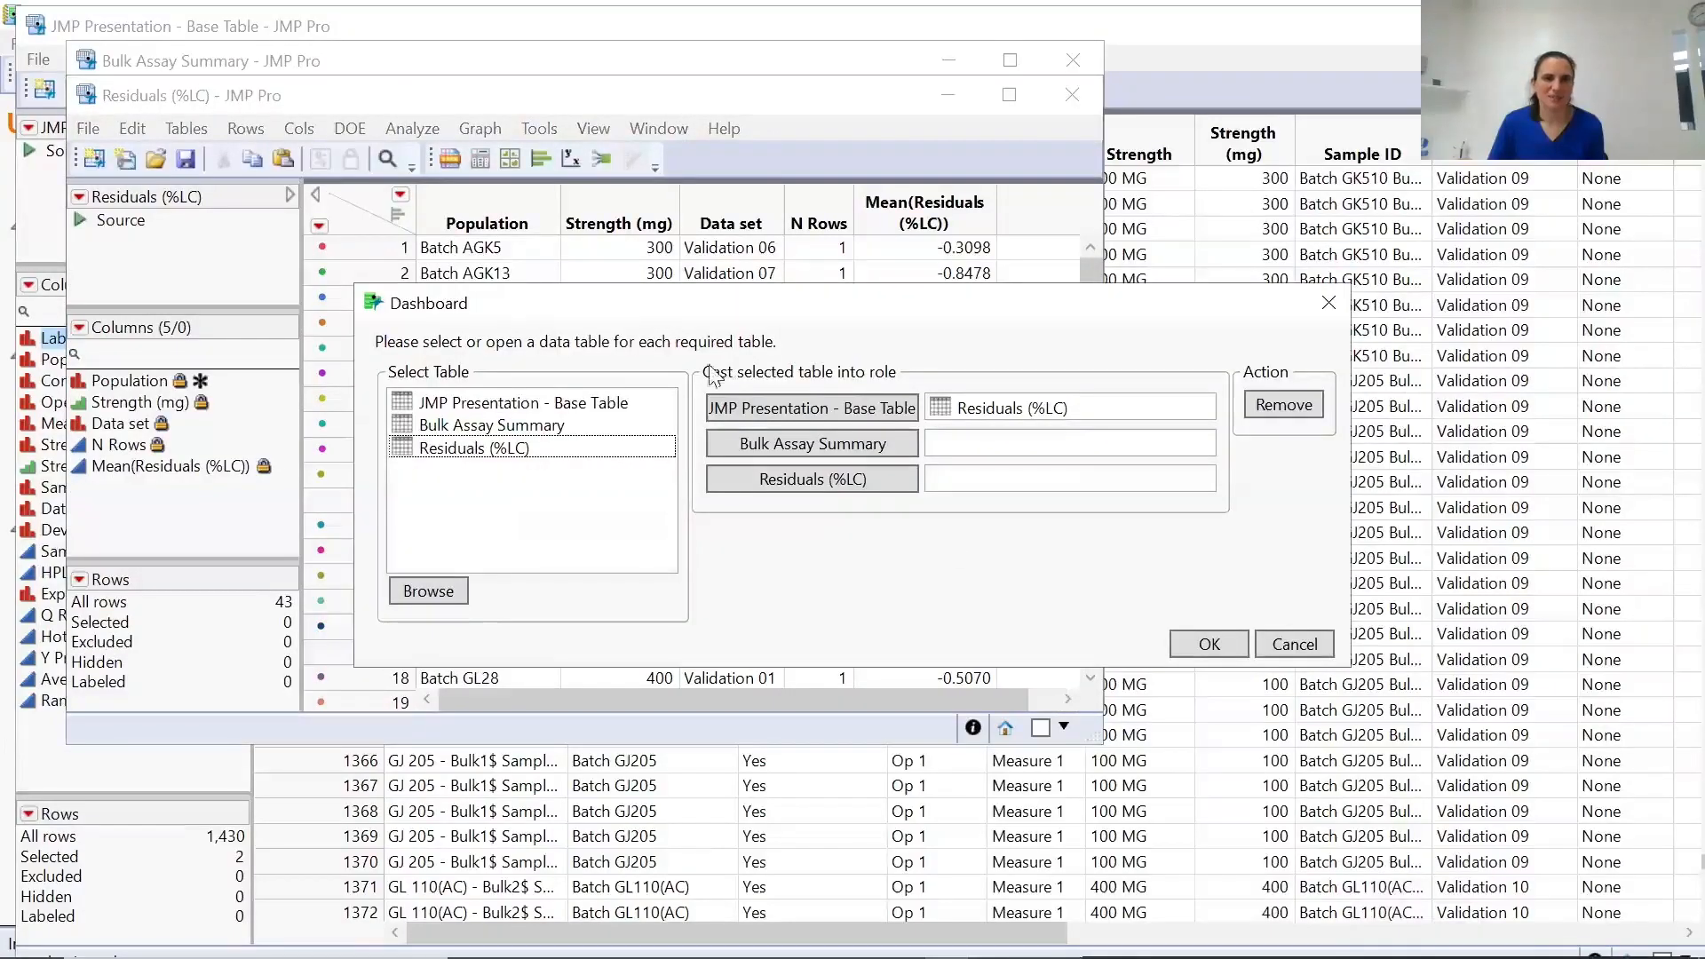
Cast the JMP Presentation - Base Table, Bulk Assay Summary and Residuals (%LC) tables into their matching roles and generate the updated dashboard.
click(556, 405)
click(719, 414)
click(549, 424)
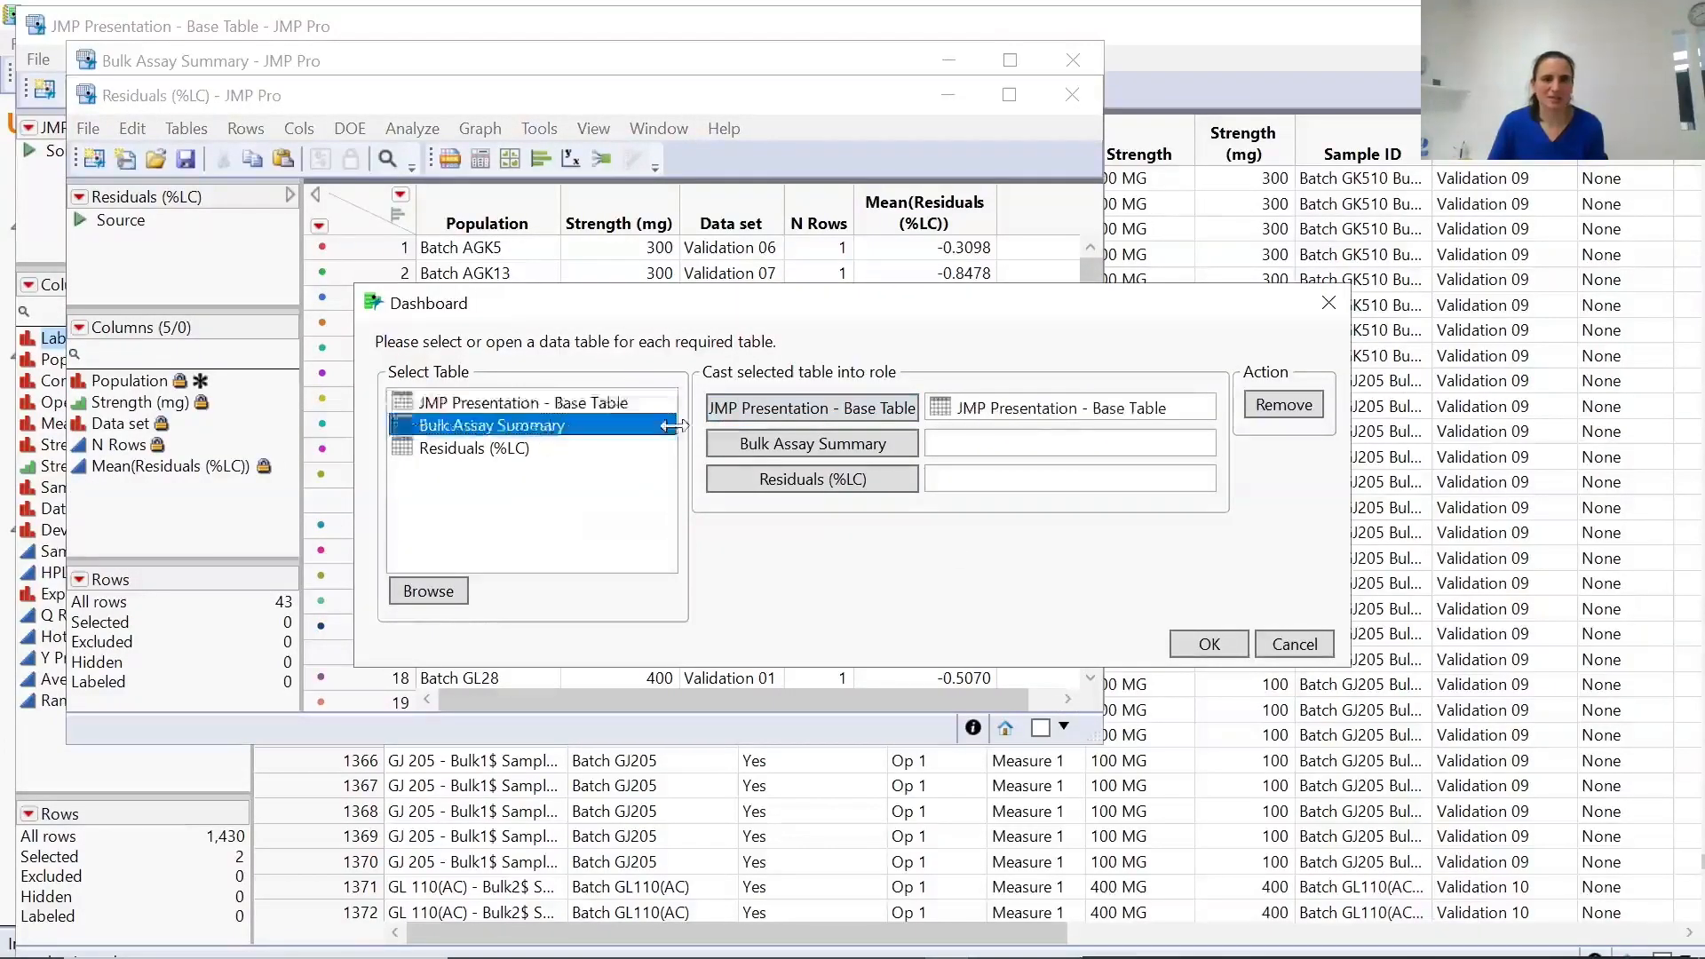
click(755, 444)
click(746, 479)
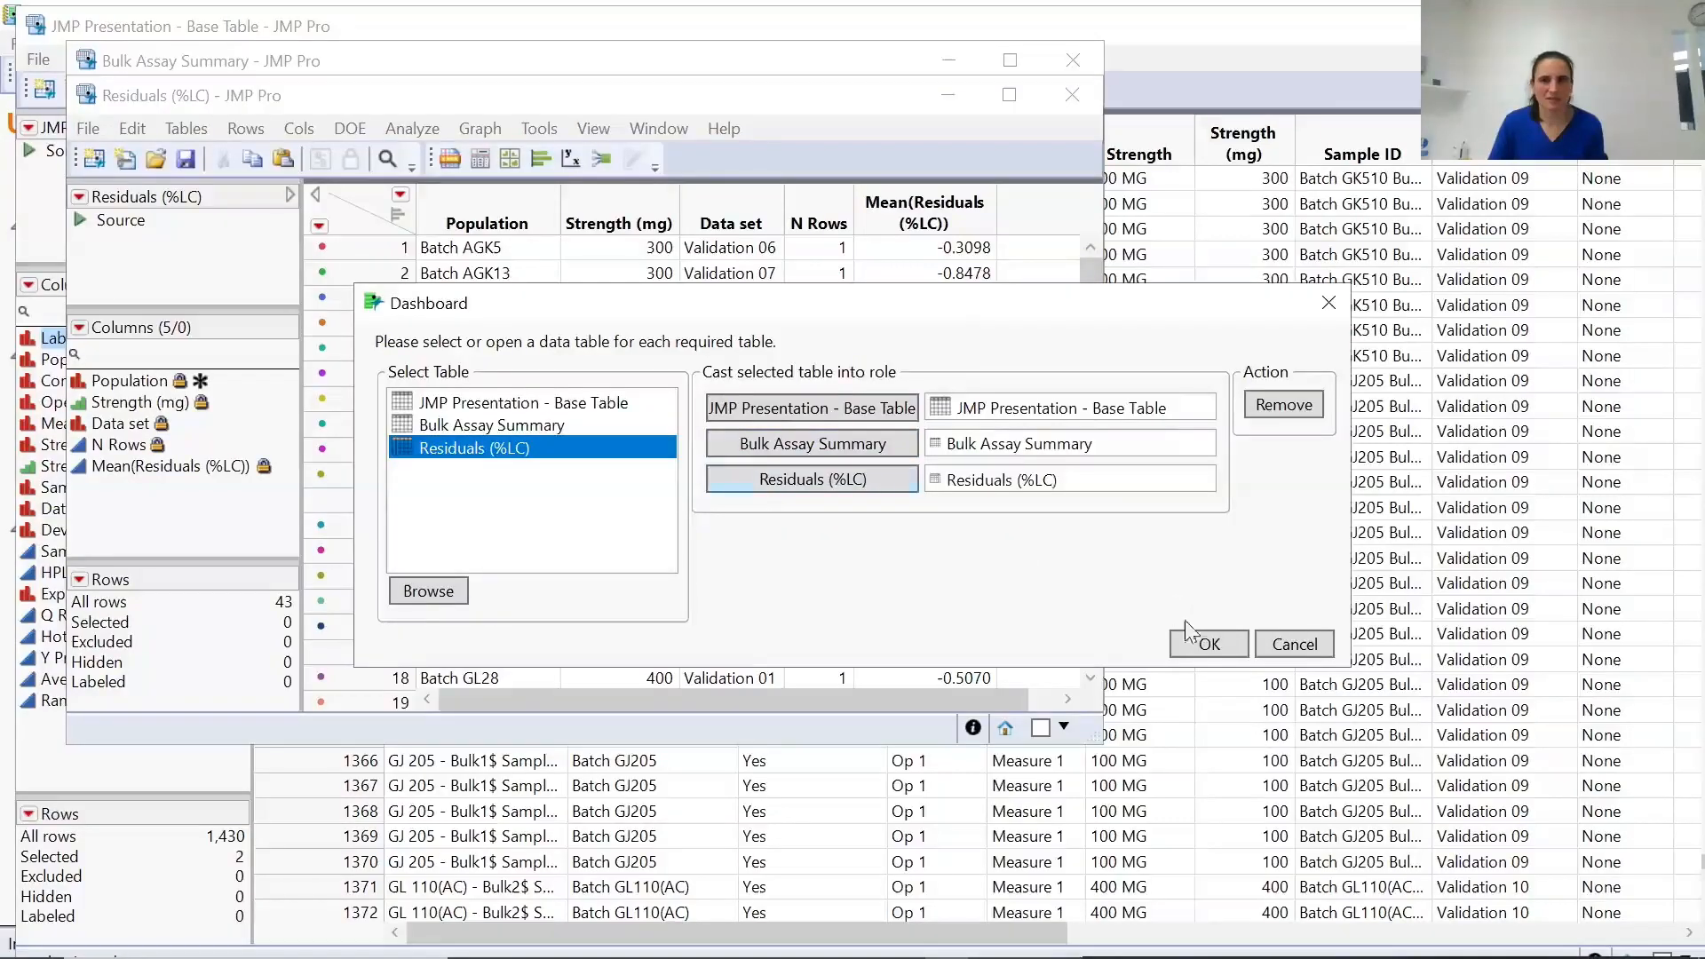
click(1192, 643)
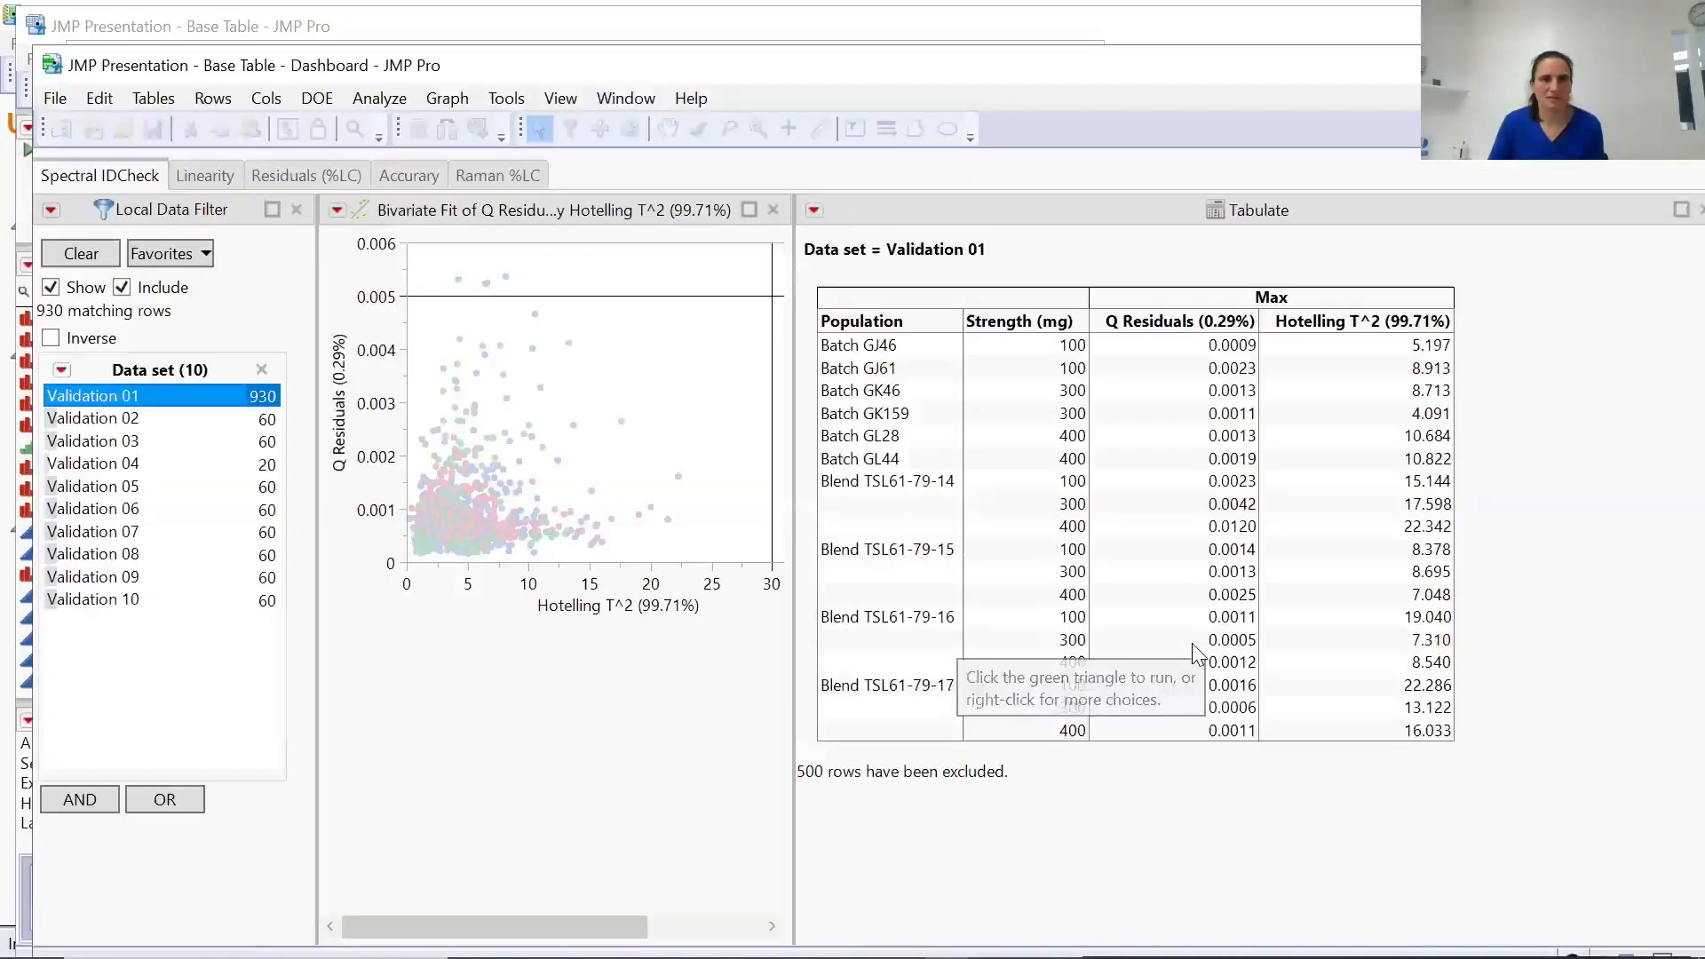
Move the workflow window off the new dashboard and filter its Spectral IDCheck page to Validation 09, followed by Validation 10.
click(334, 278)
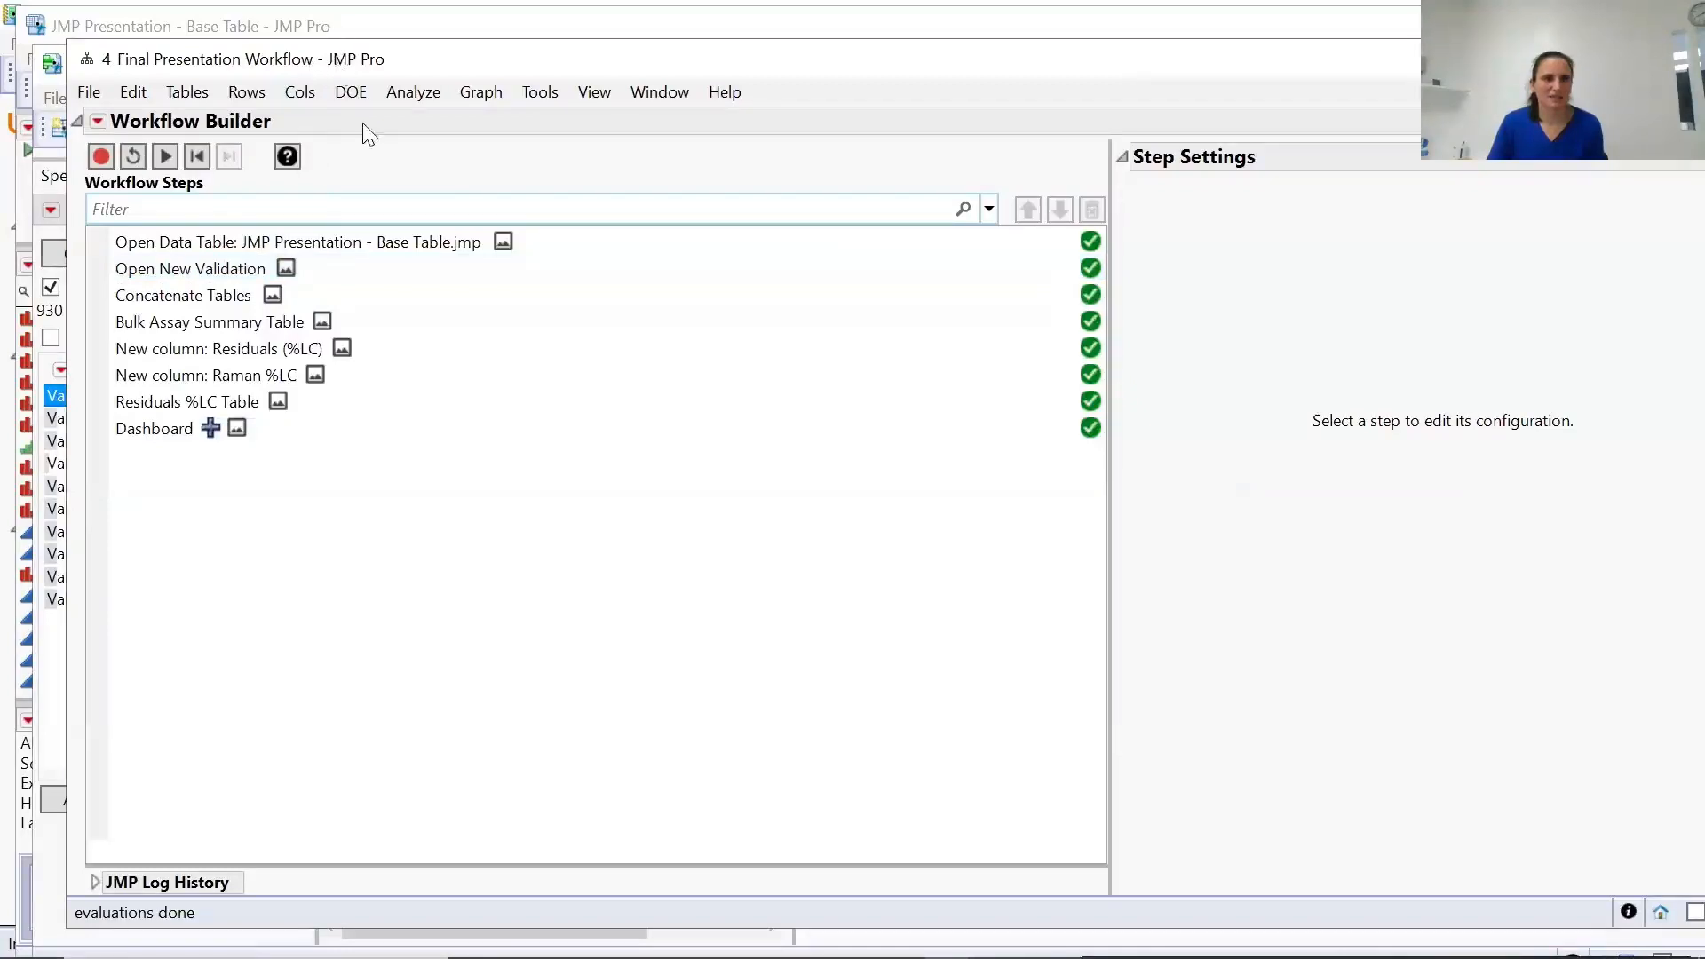
drag(362, 62, 957, 505)
drag(142, 600, 120, 579)
click(119, 578)
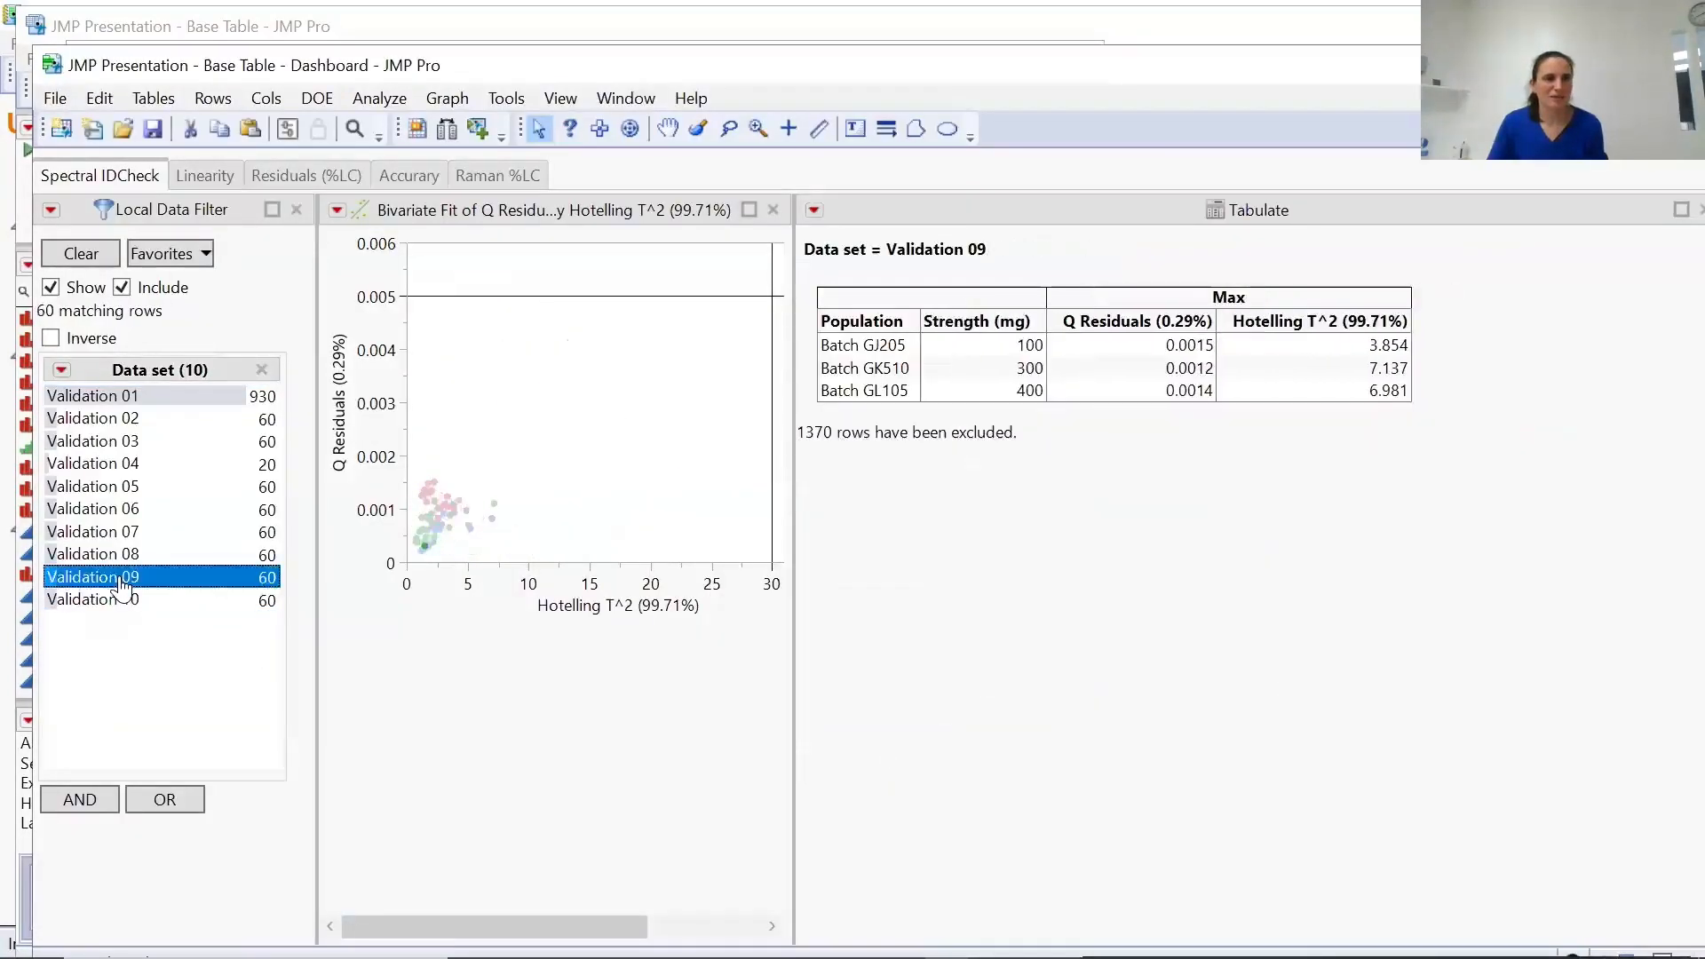
click(96, 602)
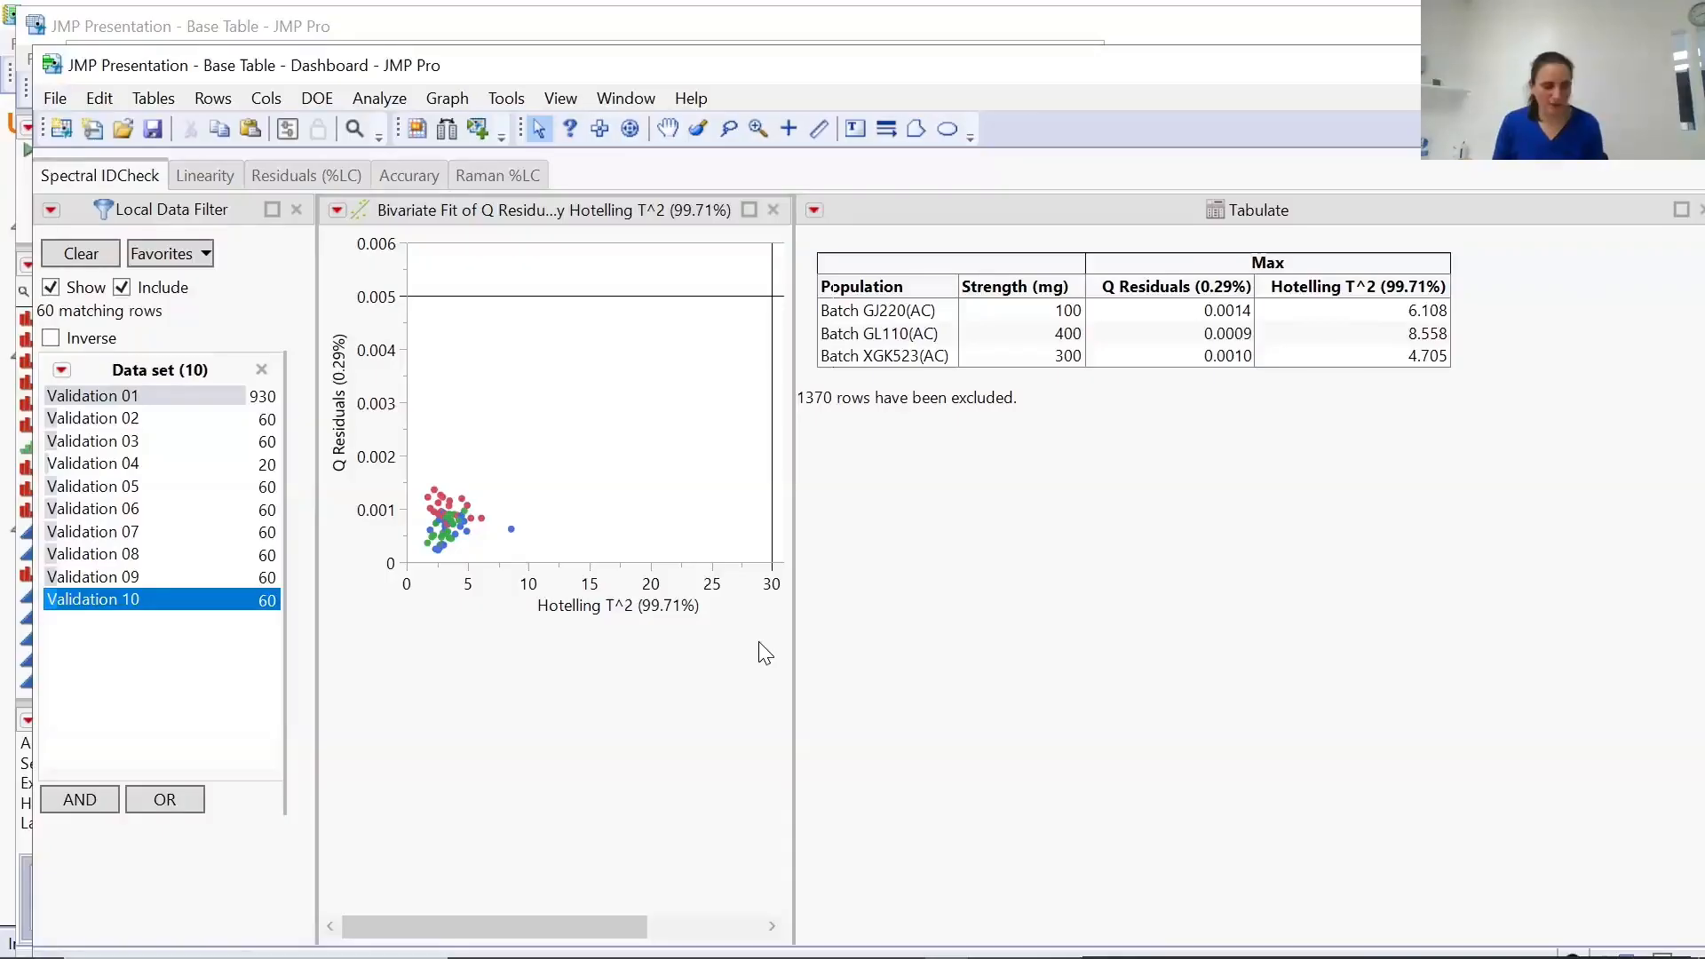
Switch from the dashboard to another open window.
key(alt+Tab)
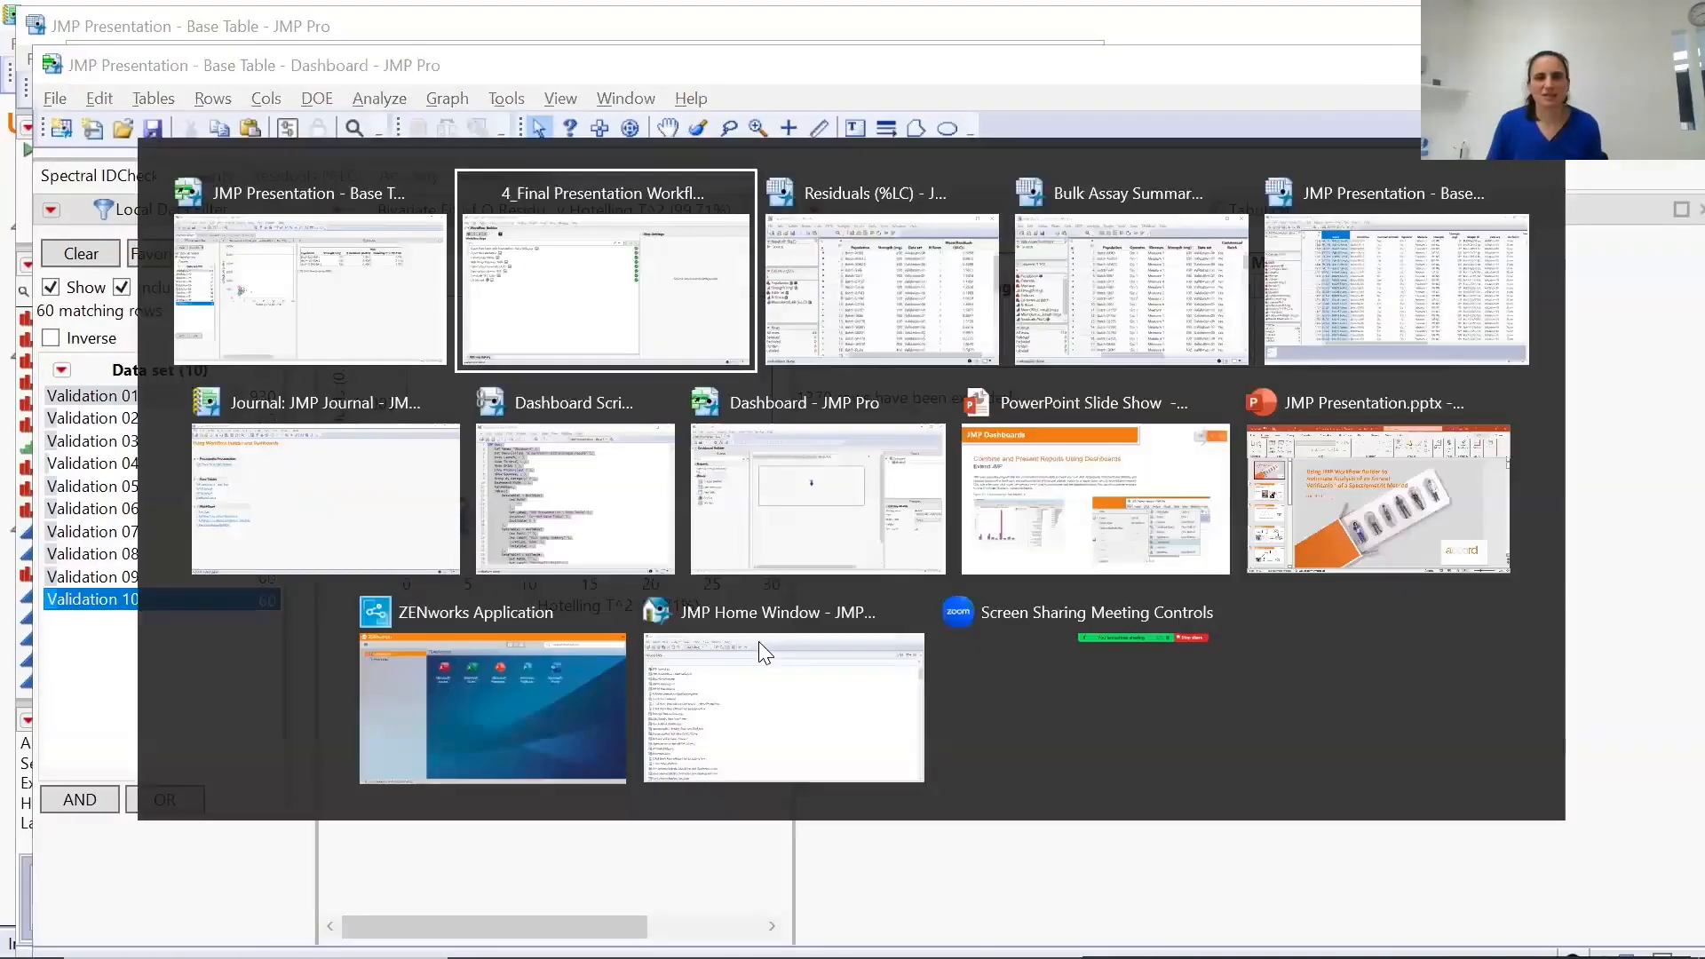